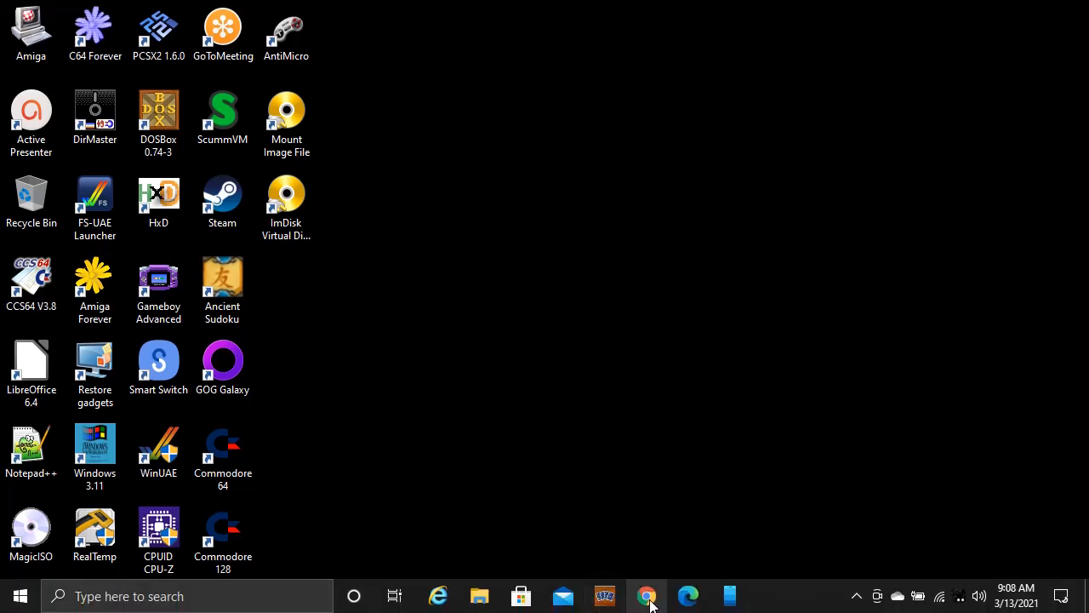
- Search Google in Chrome for winuae and open the WinUAE Amiga emulator website
{"action": "left_click", "coordinate": [648, 596]}
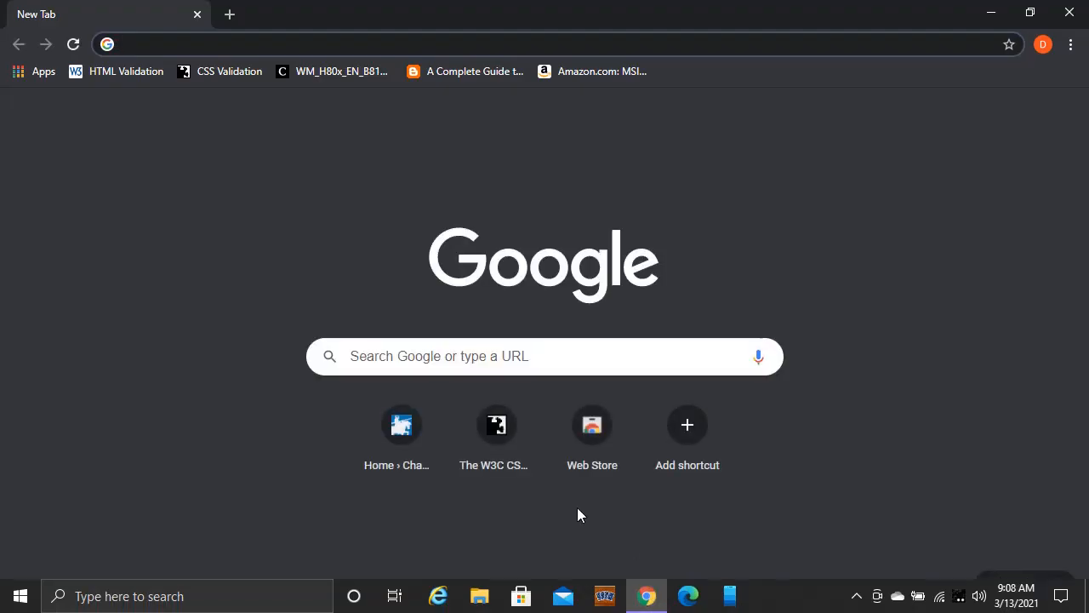
{"action": "left_click", "coordinate": [374, 356]}
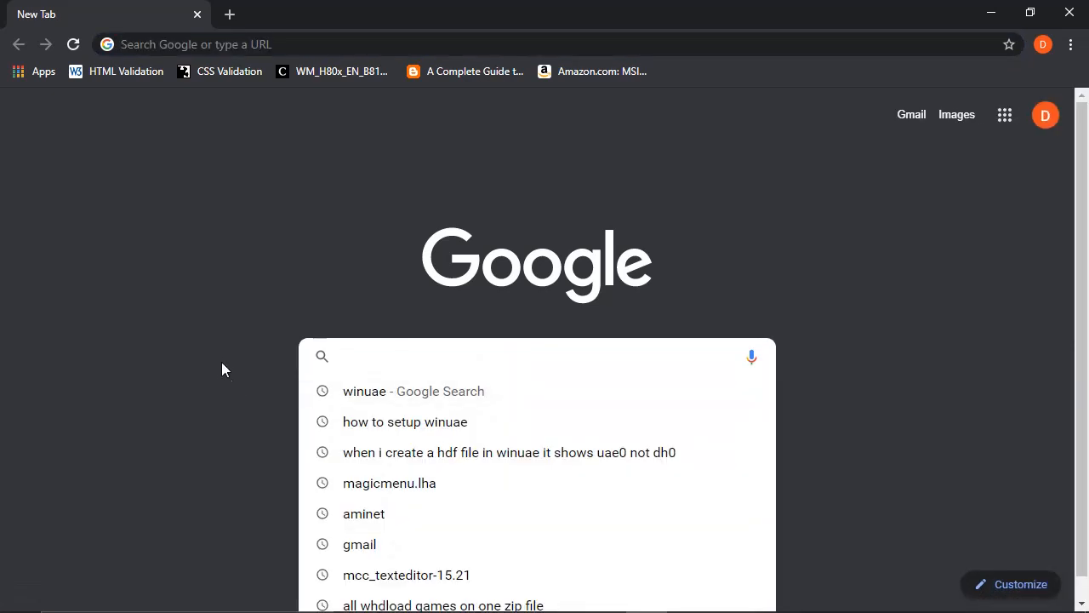
{"action": "left_click", "coordinate": [403, 391]}
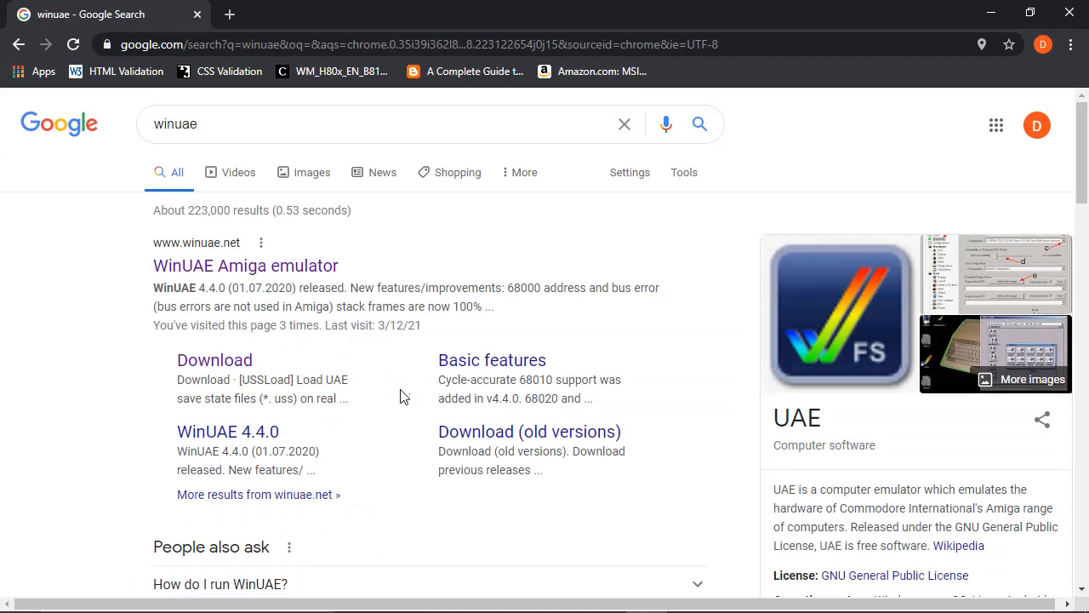
{"action": "left_click", "coordinate": [290, 266]}
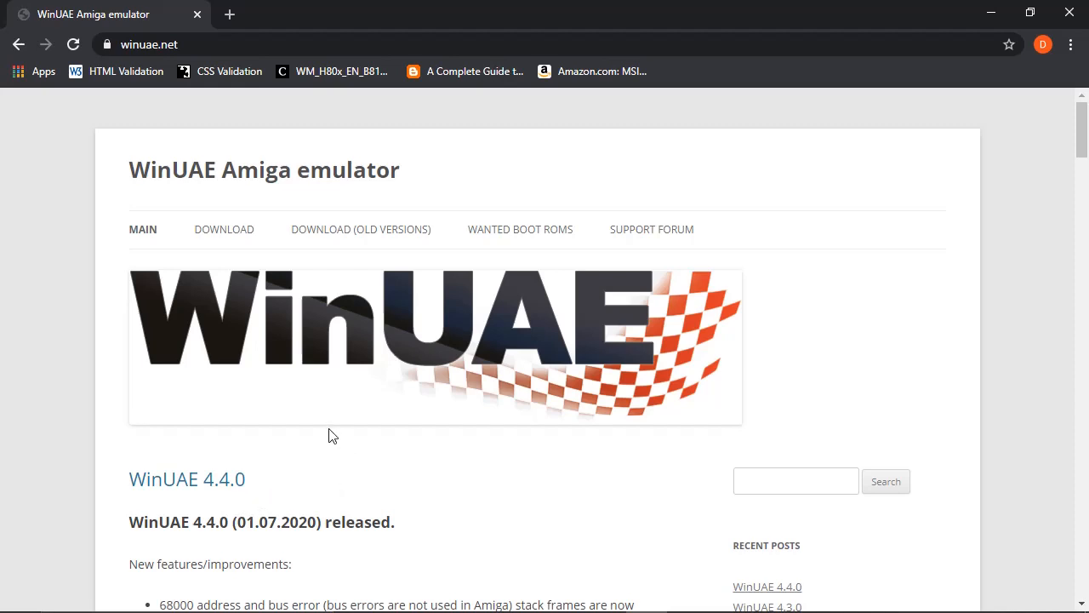
- Download the 64-bit WinUAE 4.4.0 installer from the site's download page and close the browser
{"action": "left_click", "coordinate": [221, 236]}
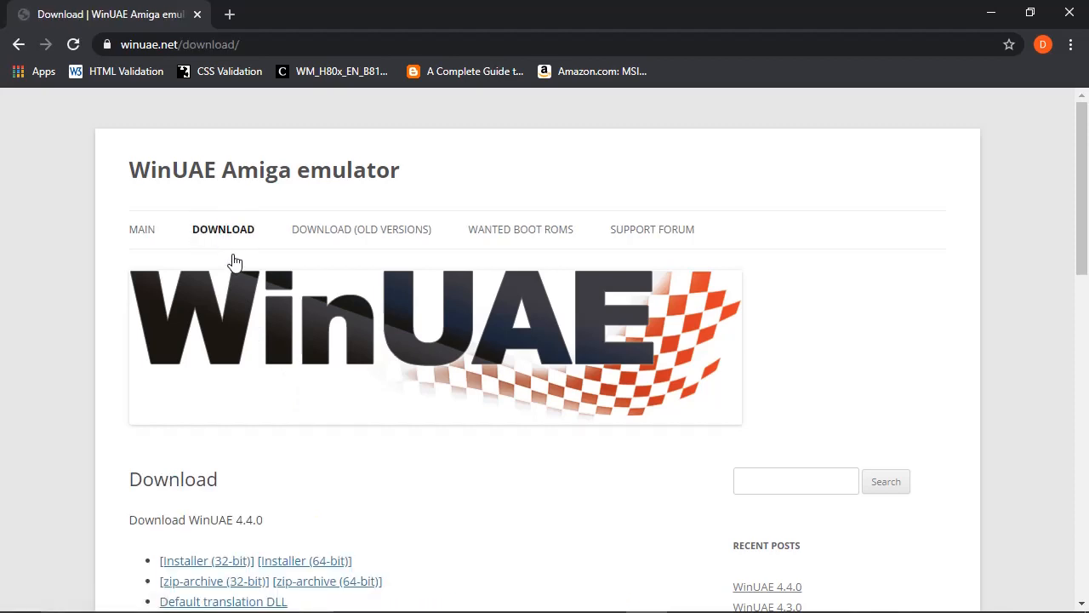
{"action": "scroll", "coordinate": [649, 455], "scroll_direction": "down", "scroll_amount": 2}
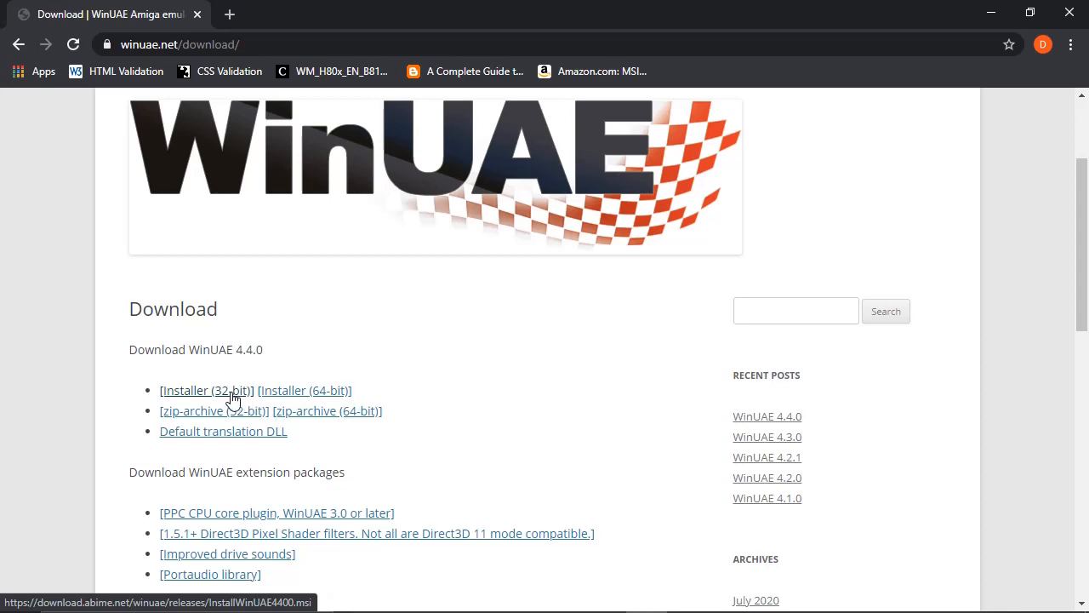
{"action": "left_click", "coordinate": [323, 396]}
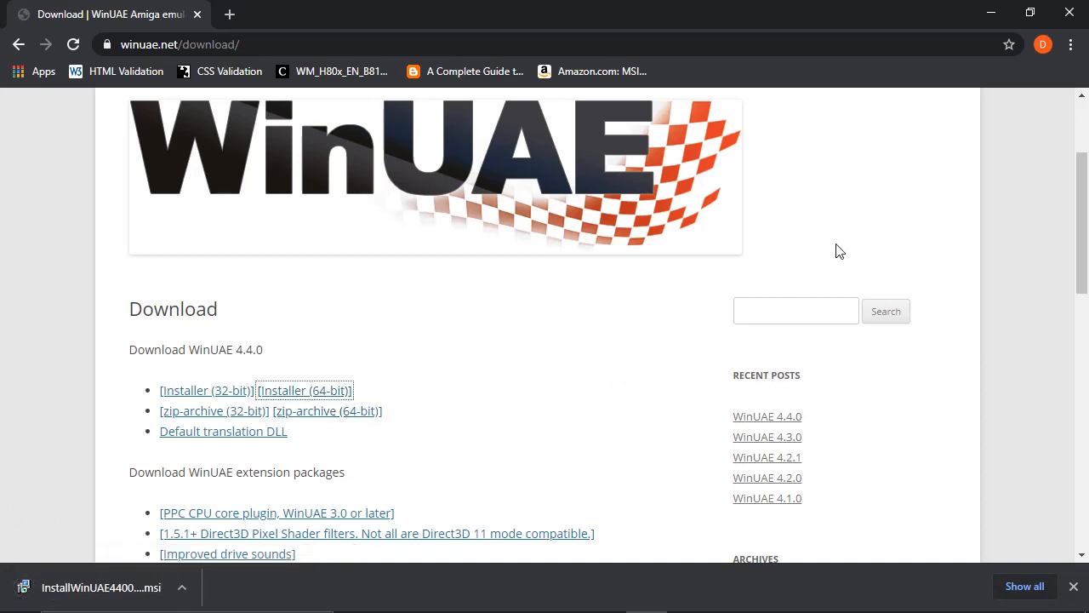
{"action": "left_click", "coordinate": [1068, 14]}
- Run the InstallWinUAE4400_x64 (3) installer from the Downloads folder in File Explorer and continue past its welcome page
{"action": "mouse_move", "coordinate": [544, 609]}
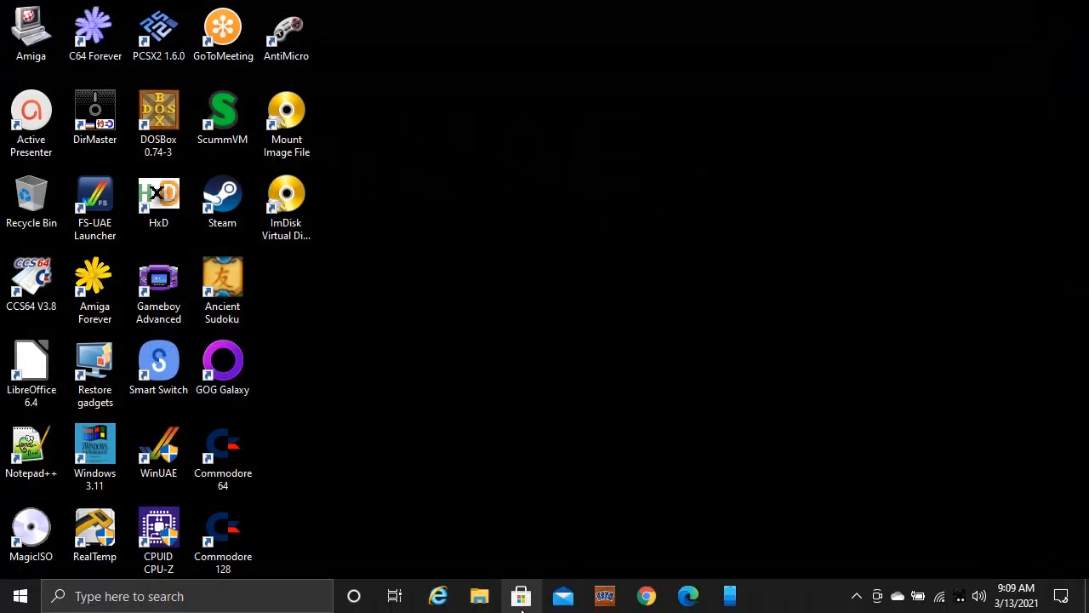
{"action": "left_click", "coordinate": [477, 598]}
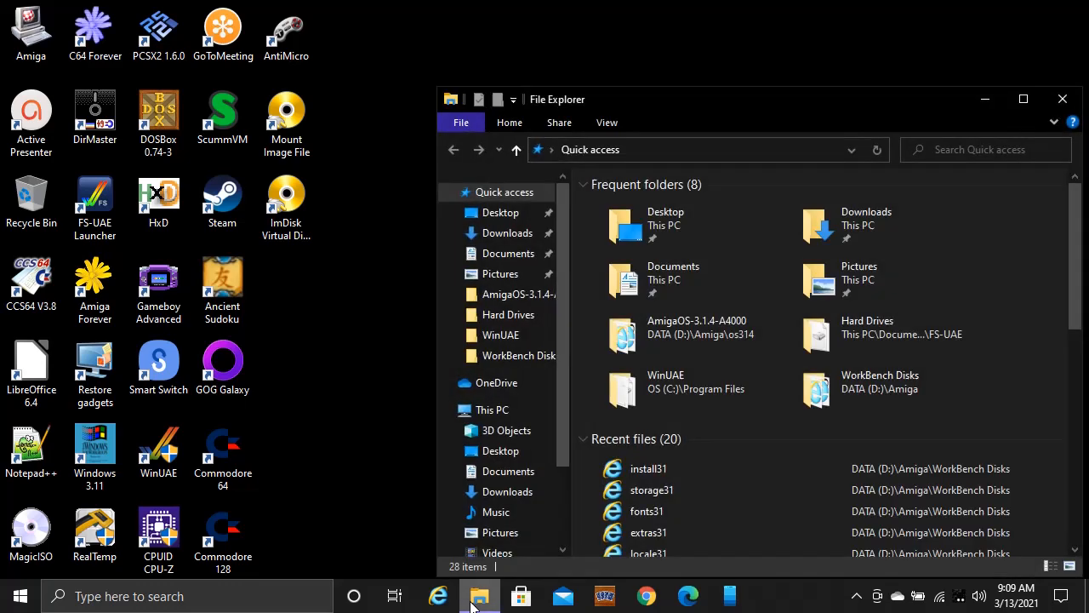
{"action": "left_click", "coordinate": [529, 496]}
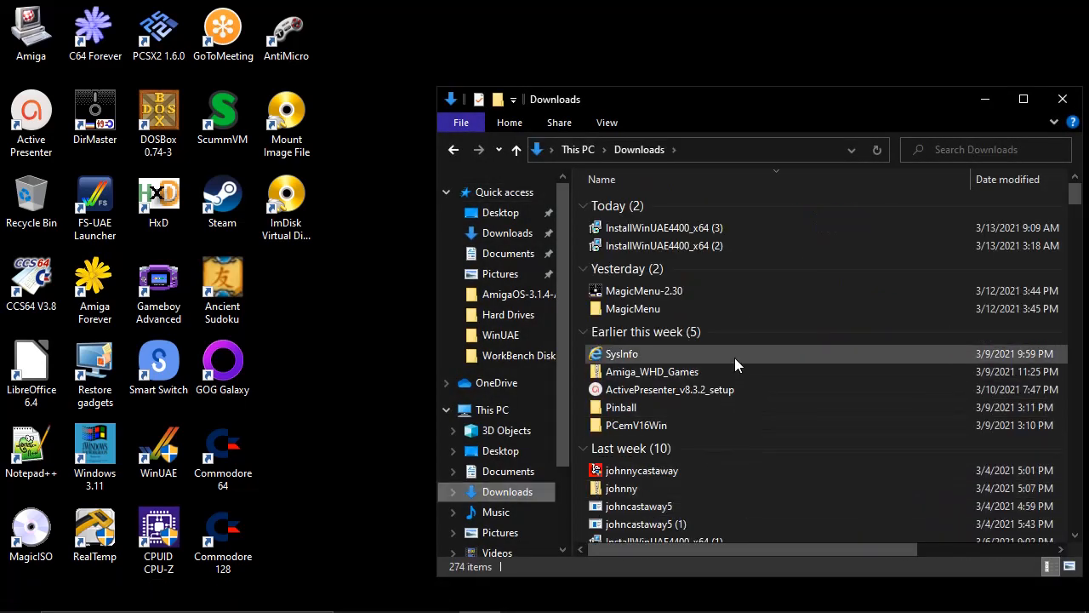
{"action": "double_click", "coordinate": [697, 228]}
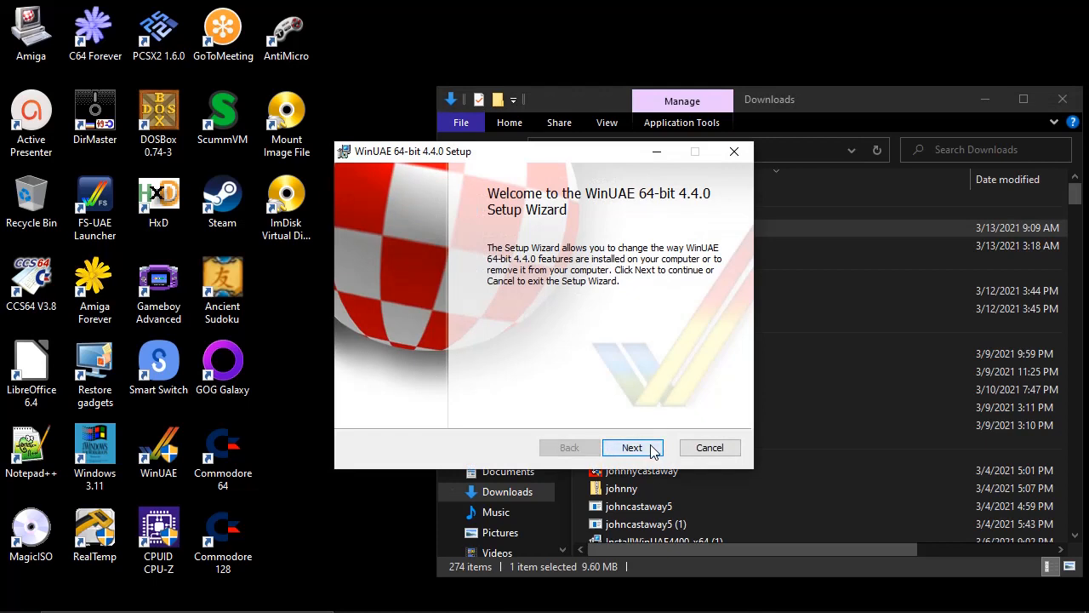
{"action": "left_click", "coordinate": [653, 450]}
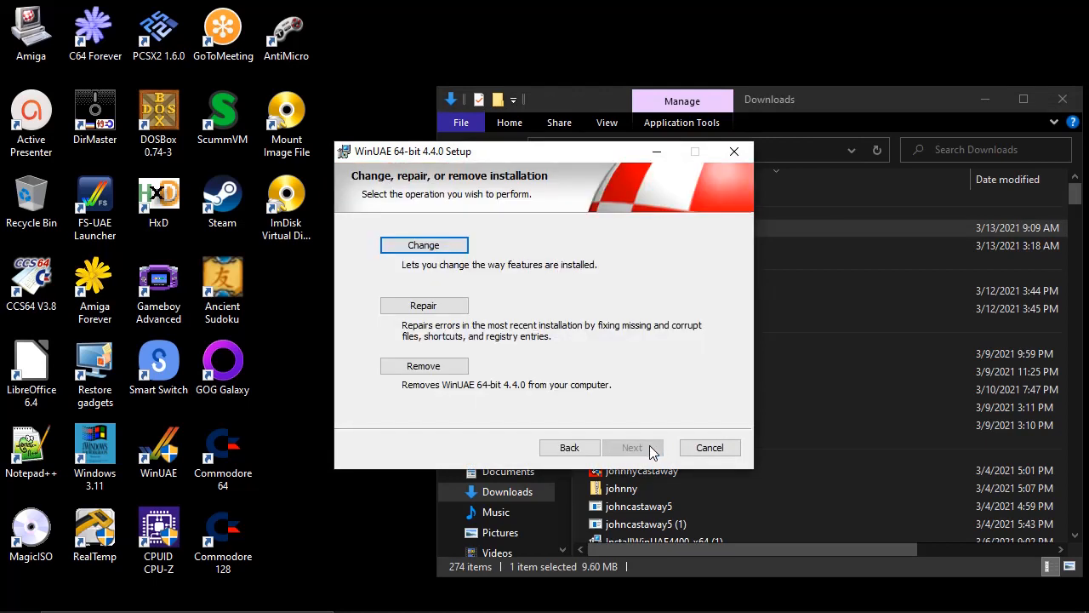
- Cancel the WinUAE 64-bit 4.4.0 setup wizard and close the Downloads folder window
{"action": "left_click", "coordinate": [709, 448]}
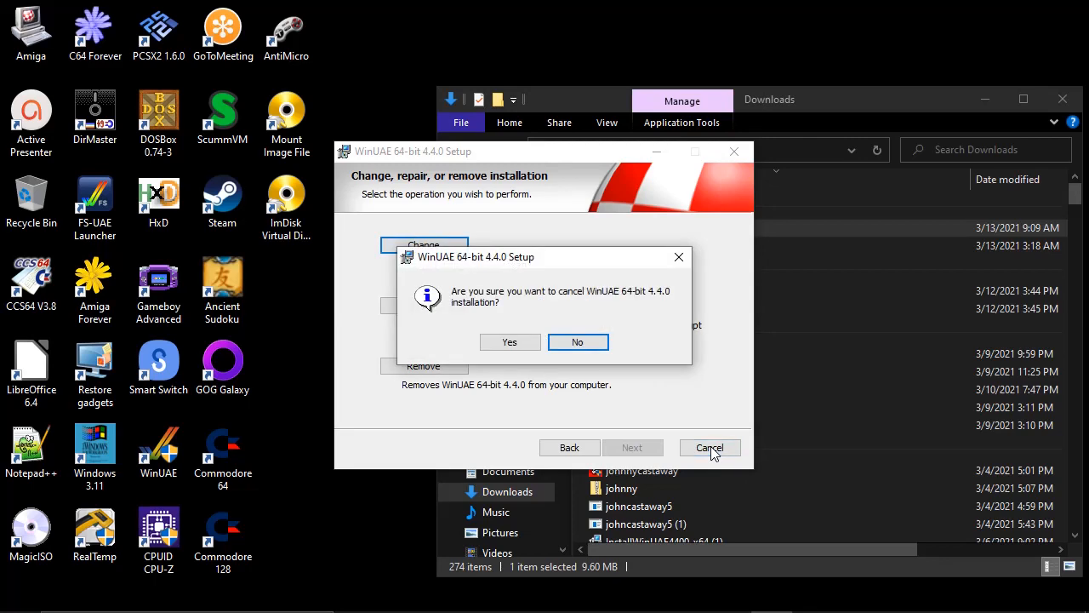
{"action": "left_click", "coordinate": [530, 345]}
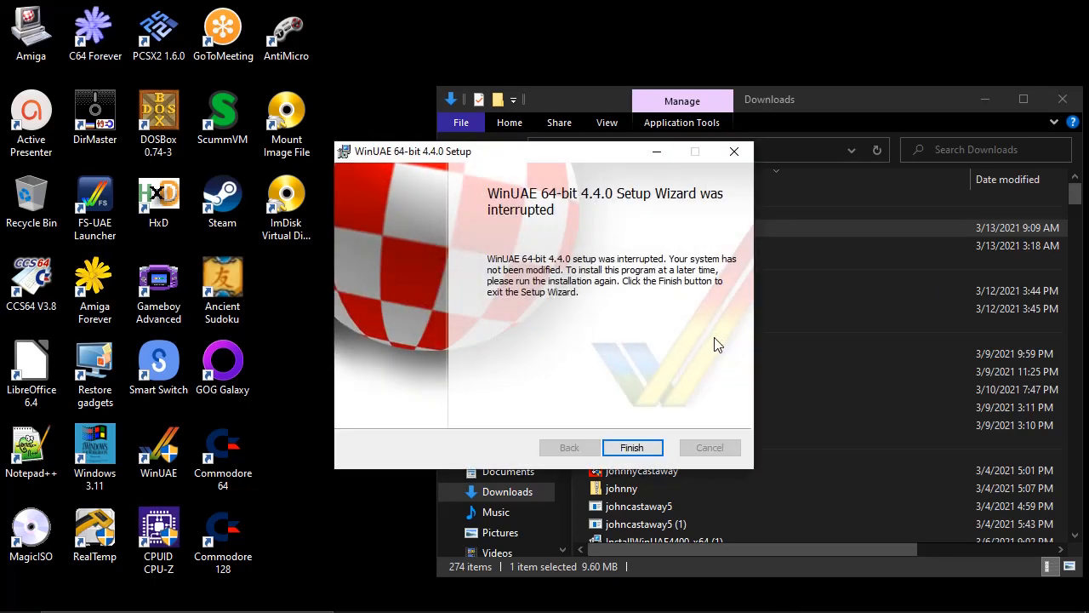
{"action": "left_click", "coordinate": [632, 448]}
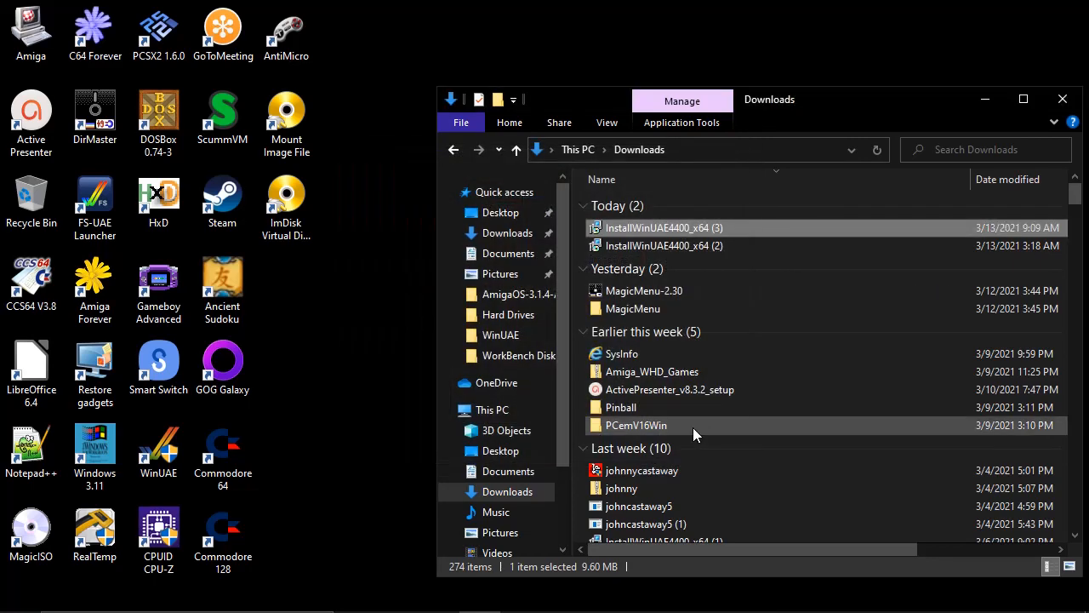
{"action": "left_click", "coordinate": [1063, 100]}
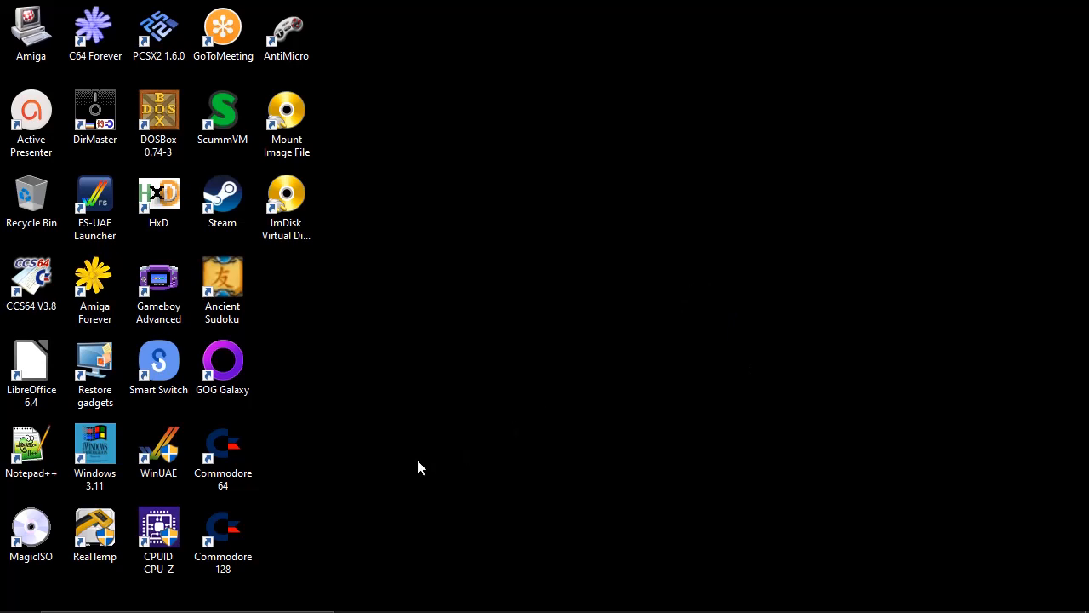
- Launch WinUAE and set its System ROMs path to the D:\Amiga\Roms folder, dismissing the ROM scan message
{"action": "double_click", "coordinate": [165, 442]}
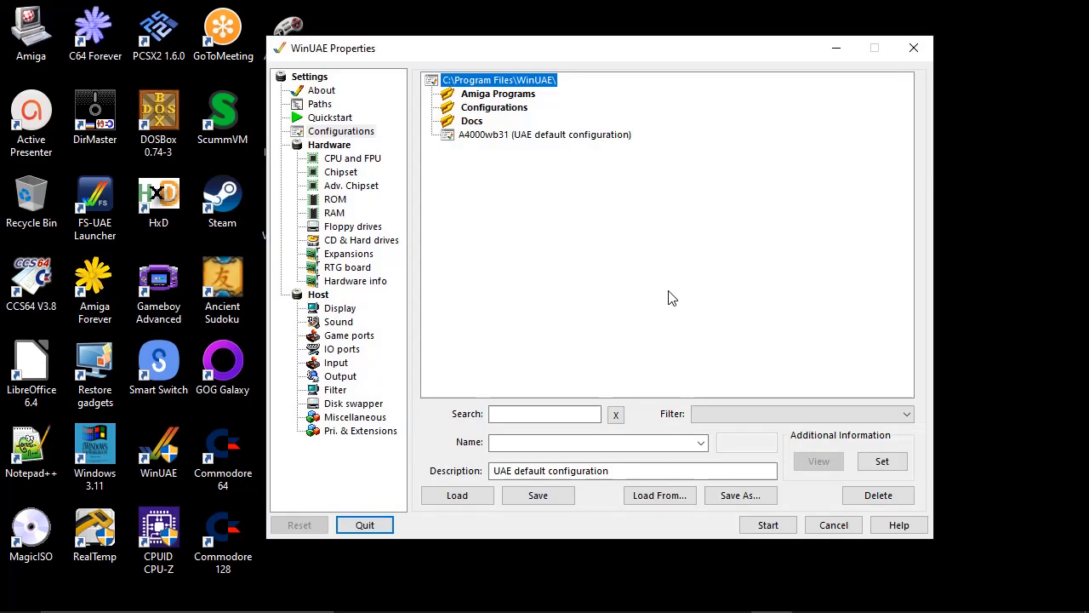
{"action": "left_click", "coordinate": [321, 104]}
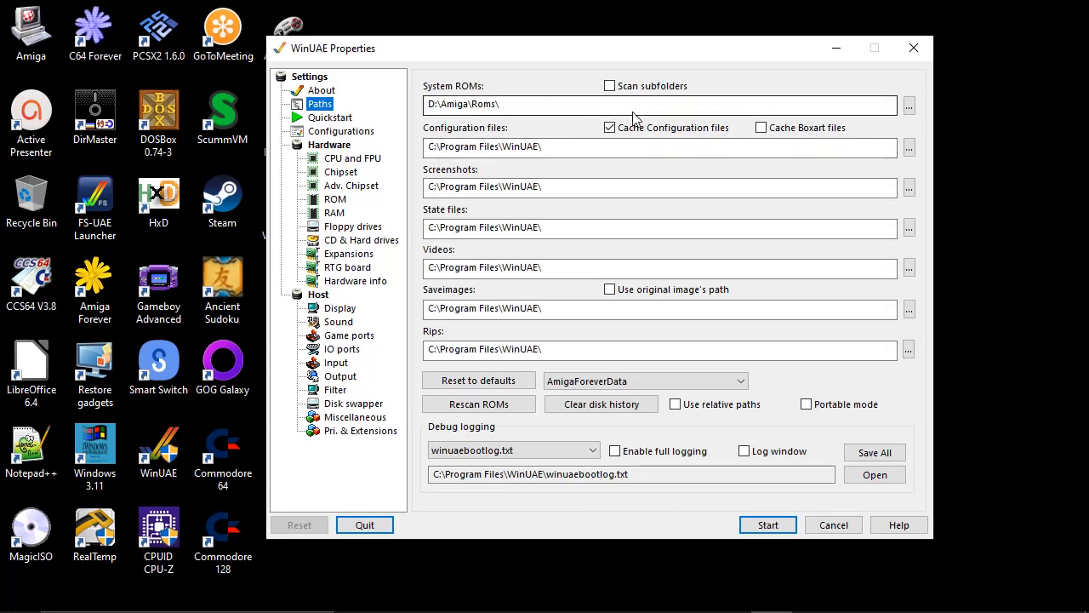
{"action": "left_click", "coordinate": [910, 106]}
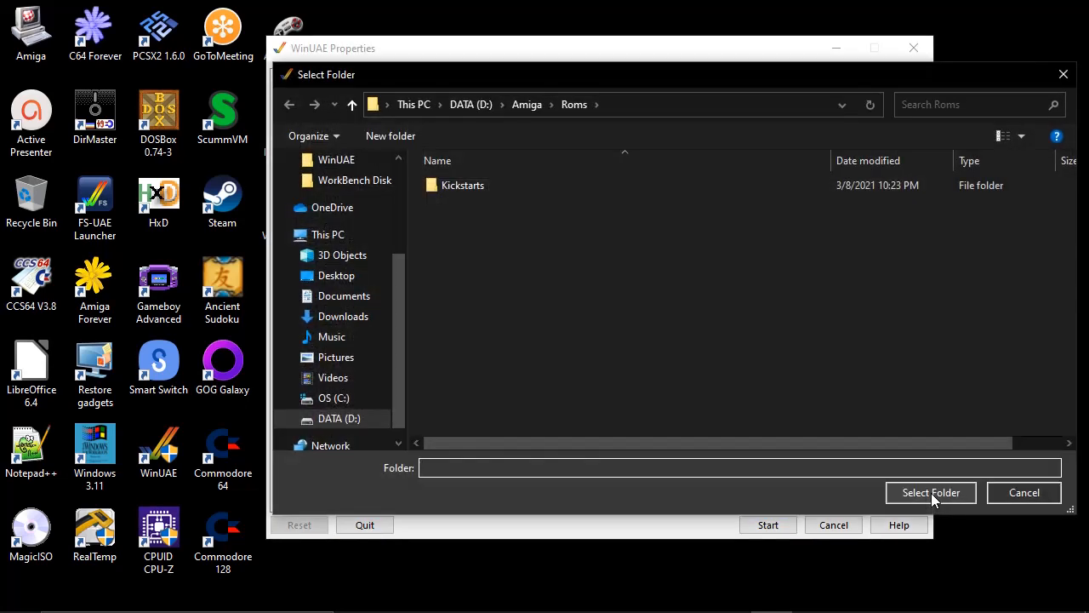
{"action": "left_click", "coordinate": [365, 431]}
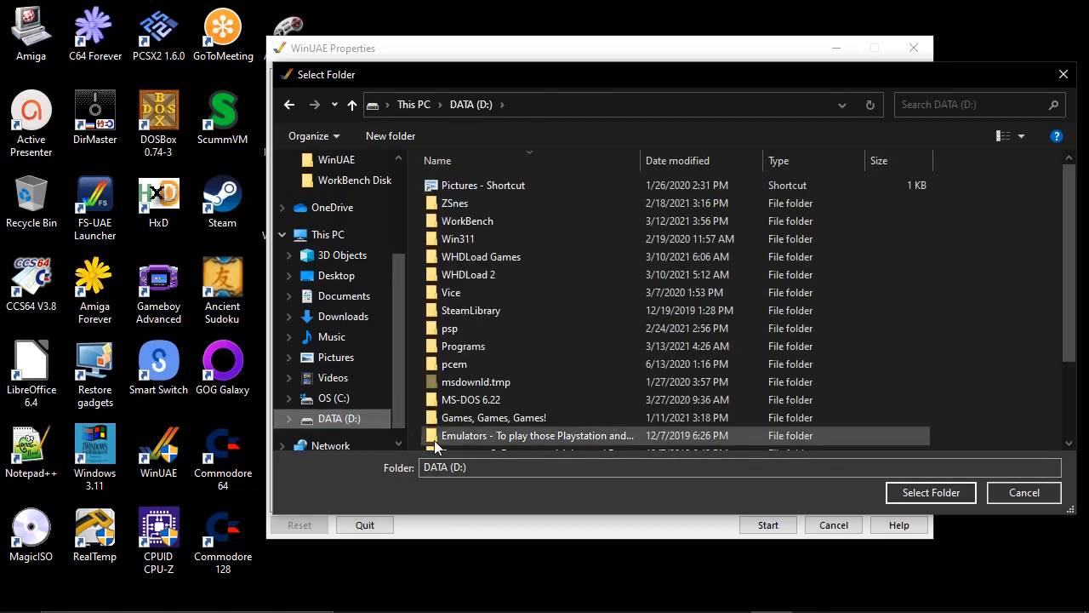
{"action": "scroll", "coordinate": [663, 345], "scroll_direction": "down", "scroll_amount": 2}
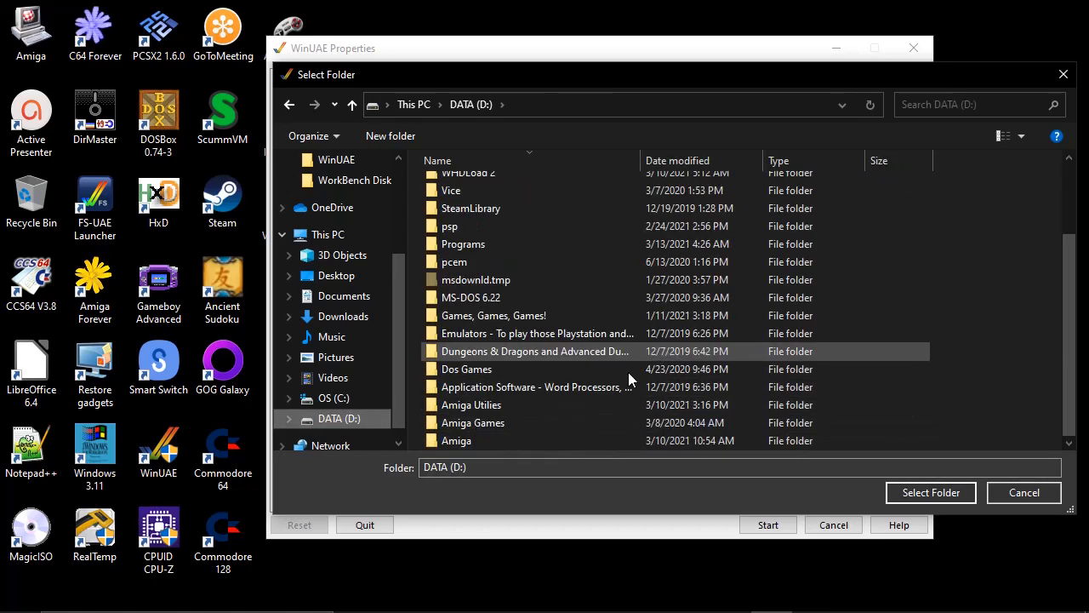
{"action": "left_click", "coordinate": [545, 440]}
{"action": "double_click", "coordinate": [546, 440]}
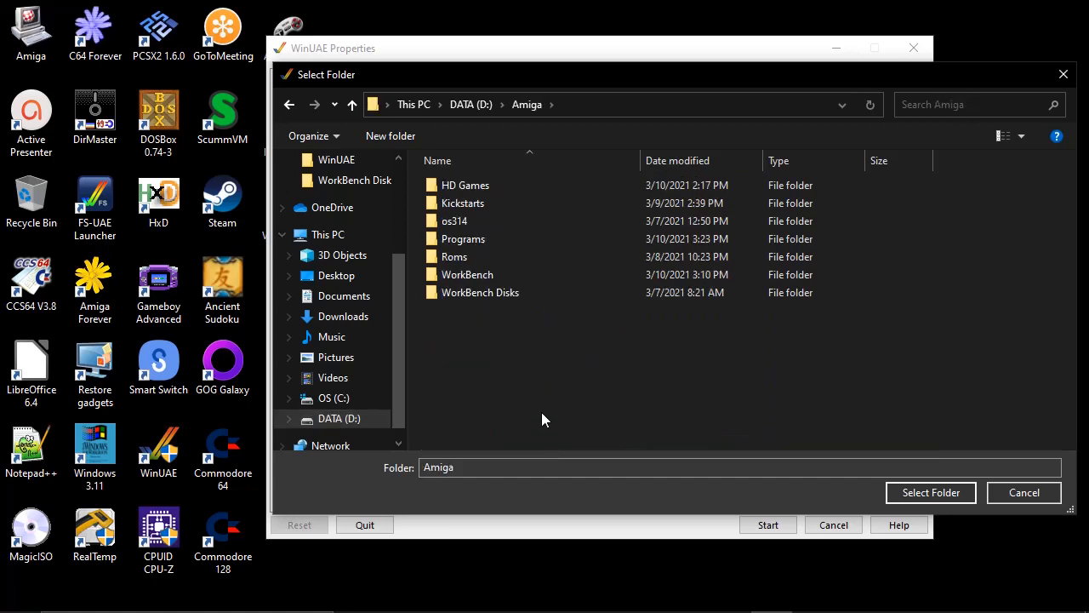
{"action": "left_click", "coordinate": [462, 253]}
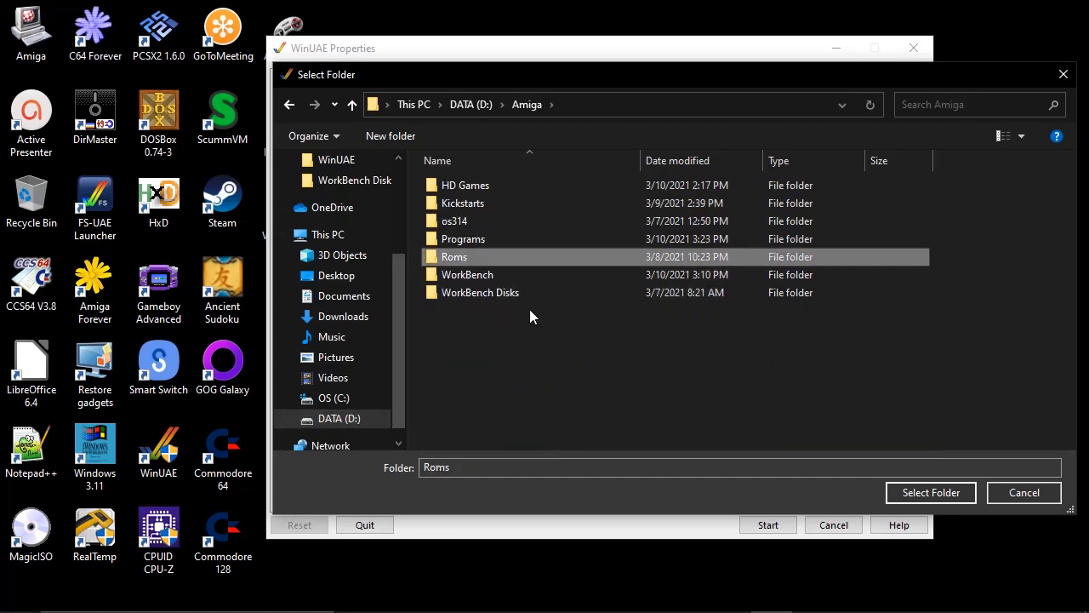
{"action": "left_click", "coordinate": [927, 492]}
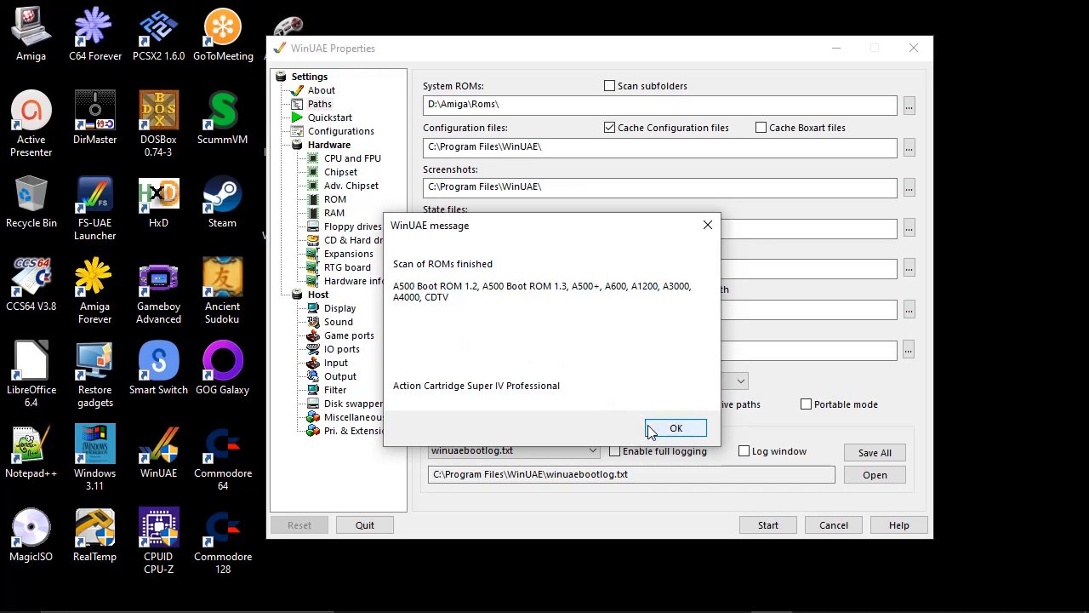
{"action": "left_click", "coordinate": [673, 432]}
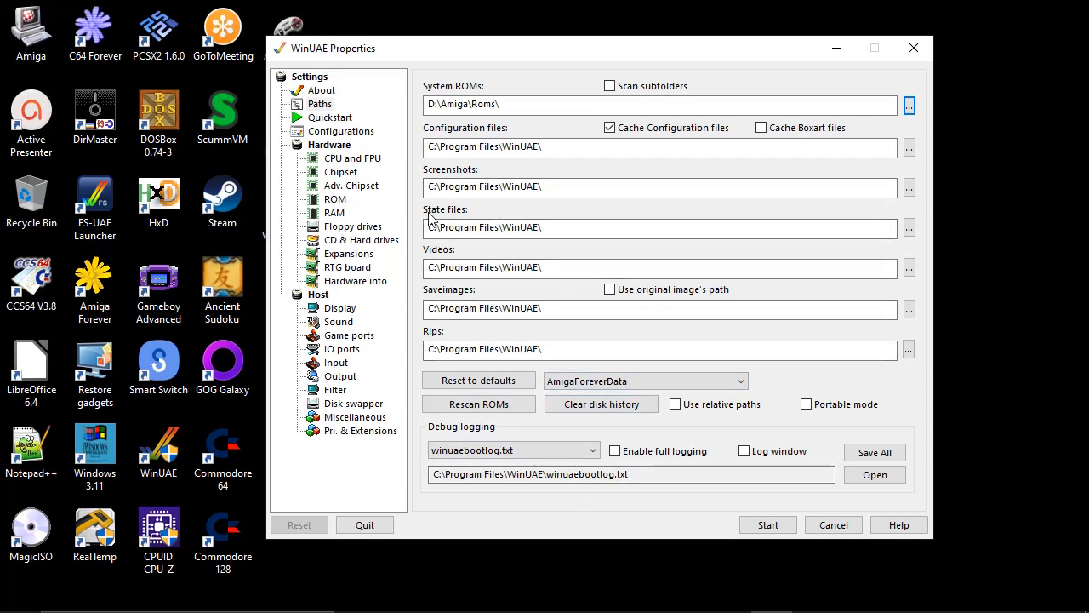
- Save the current settings as a new configuration file named A1200wb3.1 in the WinUAE folder
{"action": "left_click", "coordinate": [341, 119]}
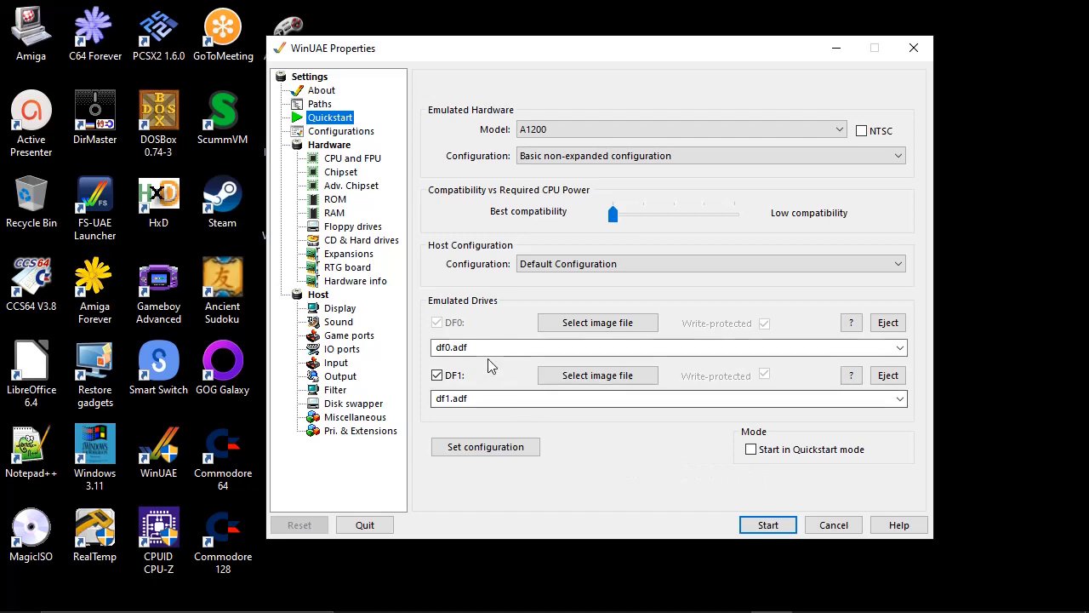
{"action": "left_click", "coordinate": [359, 133]}
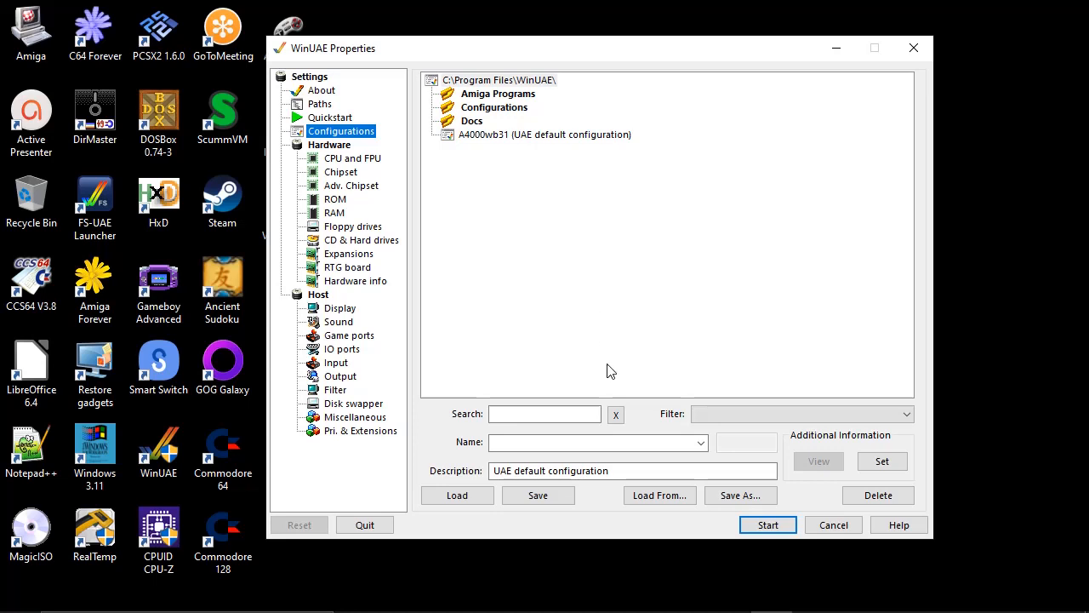
{"action": "left_click", "coordinate": [744, 500]}
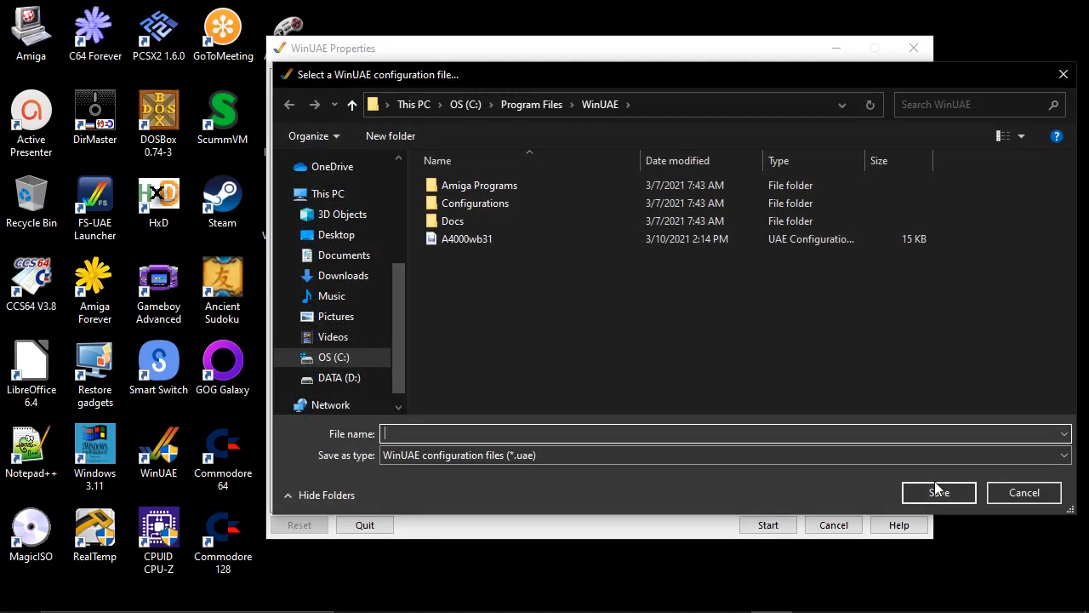
{"action": "type", "text": "A1200wb3.1"}
{"action": "left_click", "coordinate": [936, 490]}
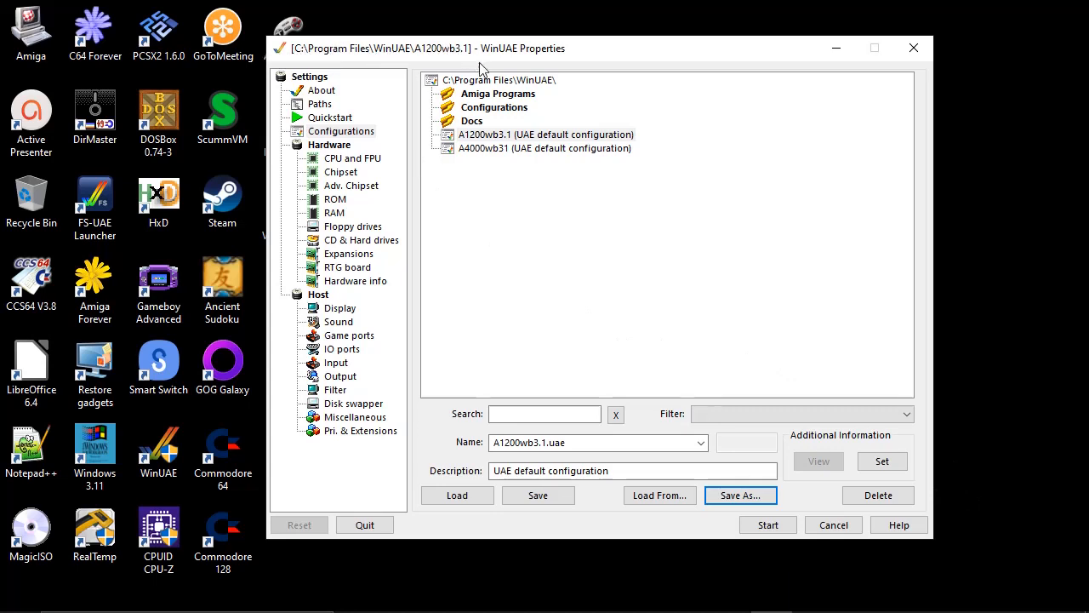
- Load the A1200wb3.1 configuration and check its CPU and FPU settings
{"action": "left_click", "coordinate": [502, 135]}
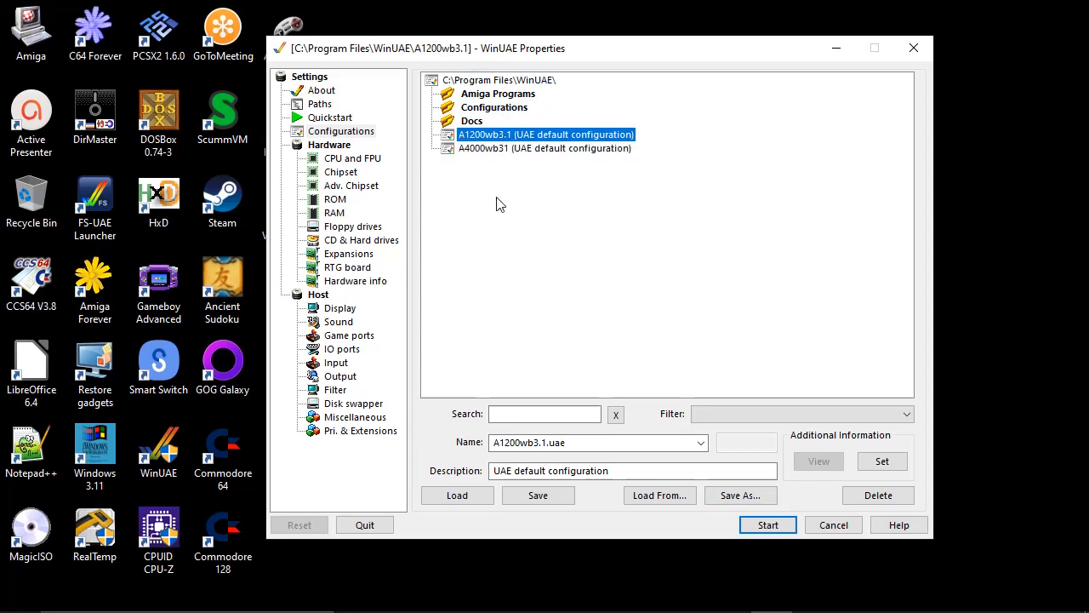
{"action": "left_click", "coordinate": [457, 500]}
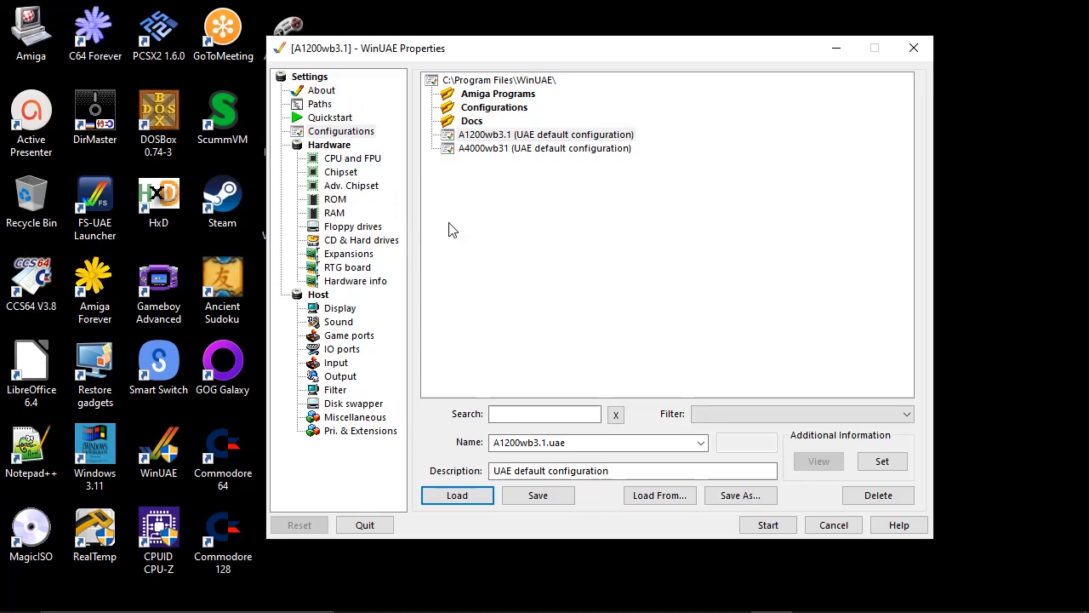
{"action": "left_click", "coordinate": [368, 162]}
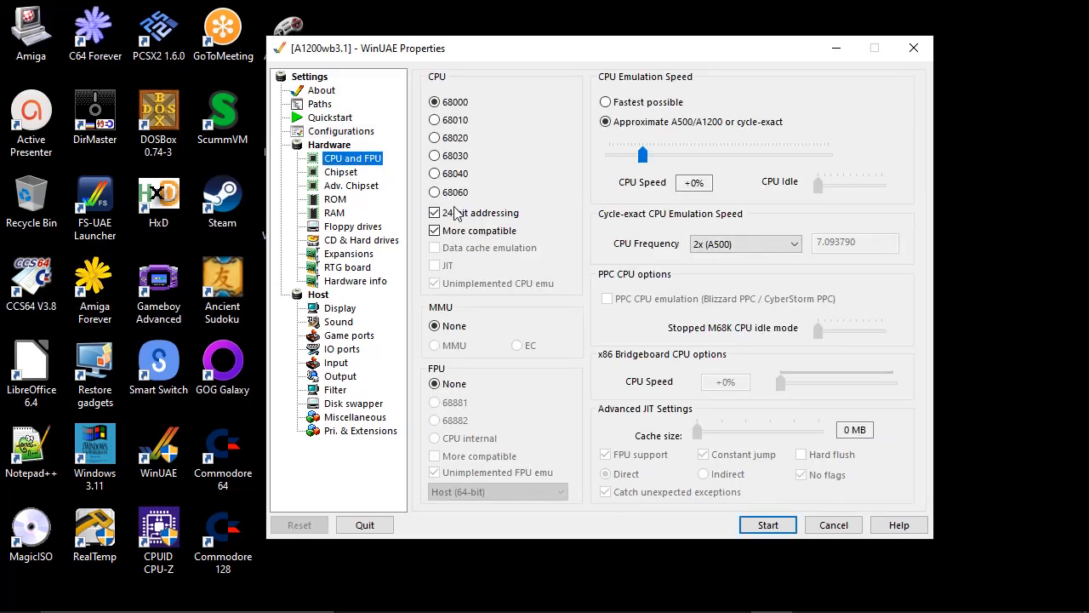
{"action": "left_click", "coordinate": [358, 135]}
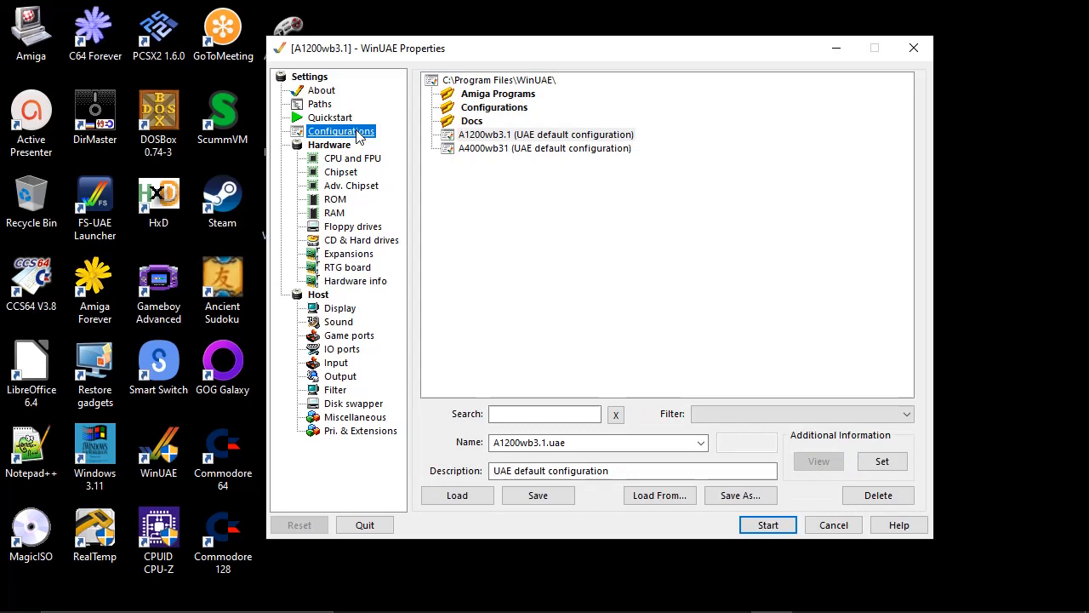
{"action": "left_click", "coordinate": [477, 135]}
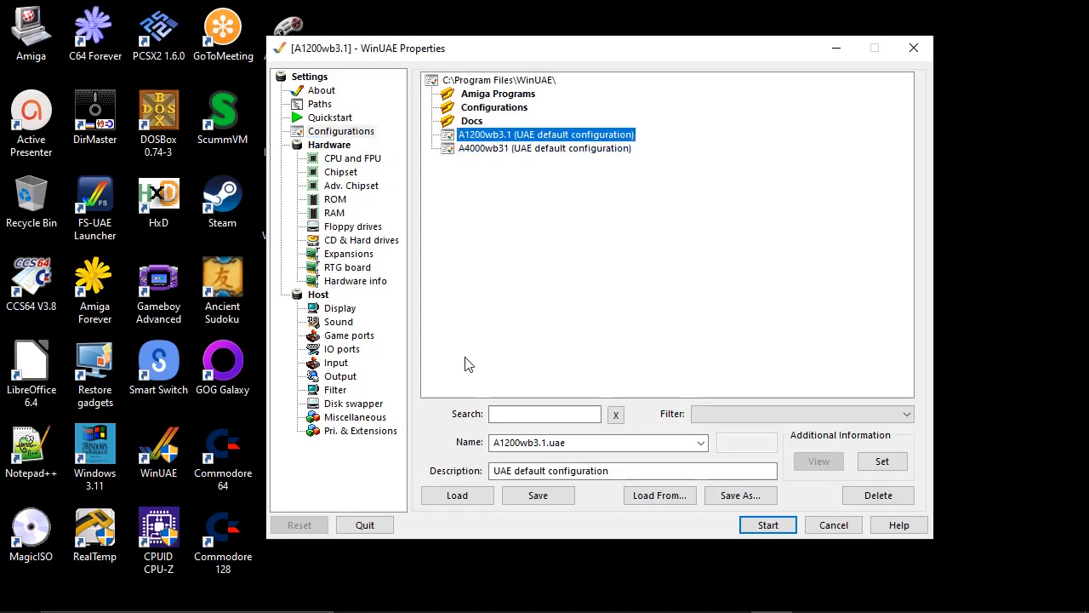
{"action": "left_click", "coordinate": [451, 495]}
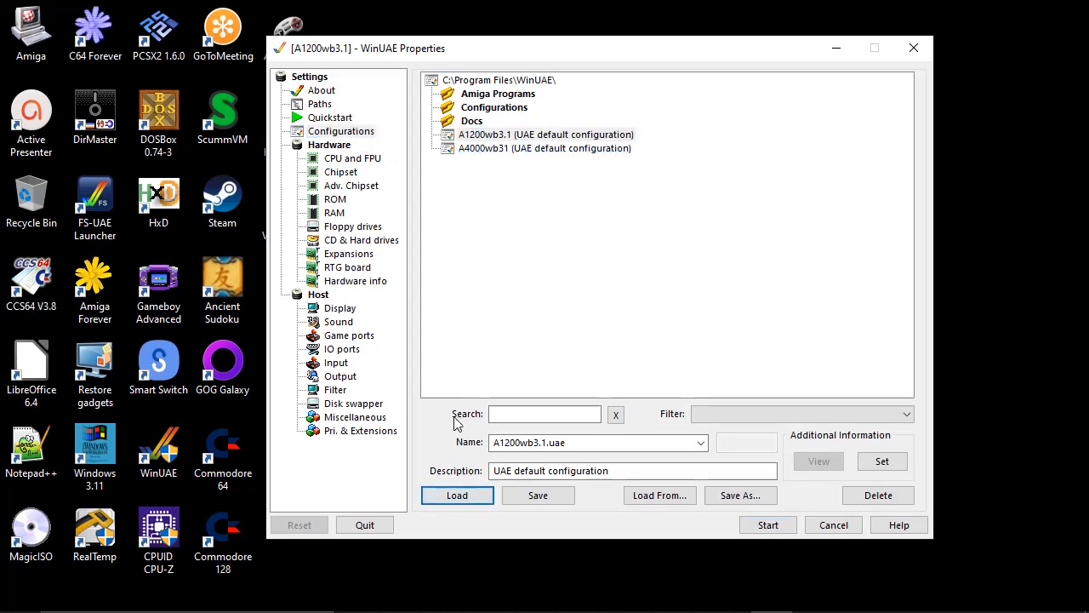
- Set the CPU to 68020 at the fastest possible speed, disable 24-bit addressing, and enable JIT with indirect memory access
{"action": "left_click", "coordinate": [364, 159]}
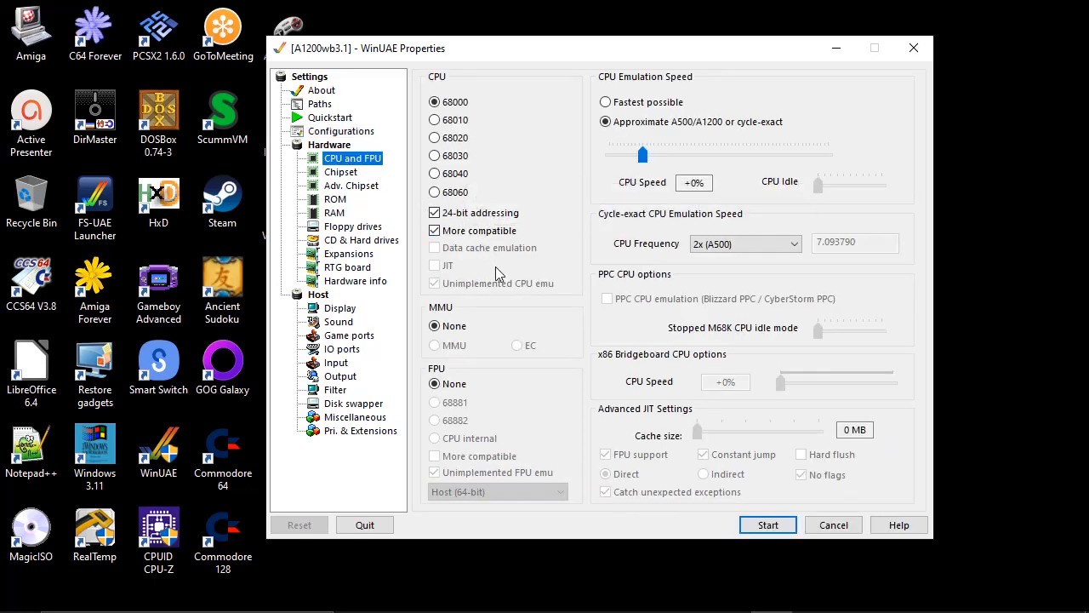
{"action": "left_click", "coordinate": [435, 139]}
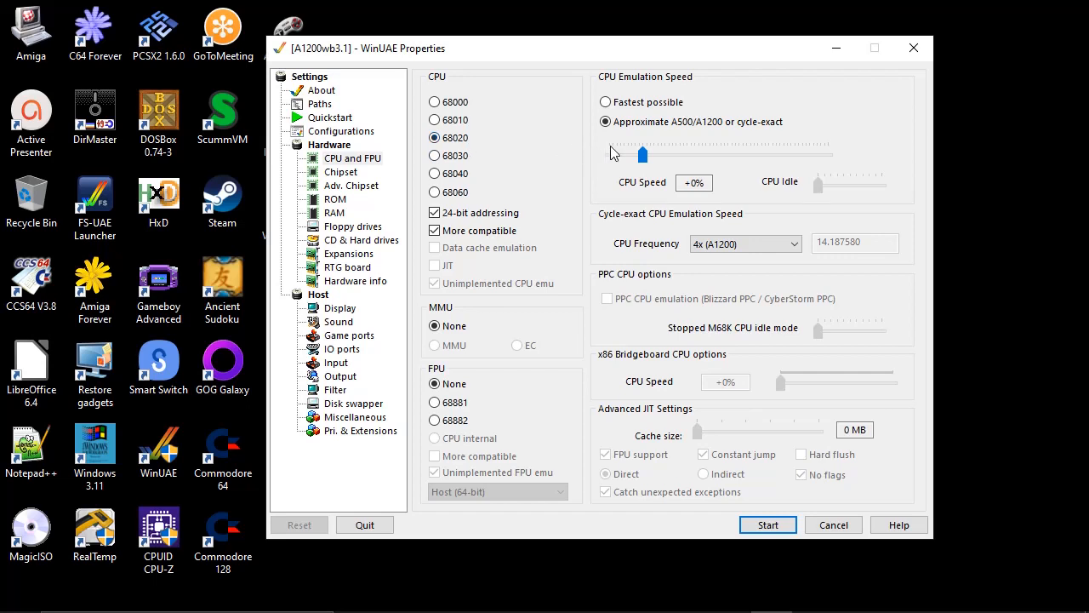
{"action": "left_click", "coordinate": [605, 102]}
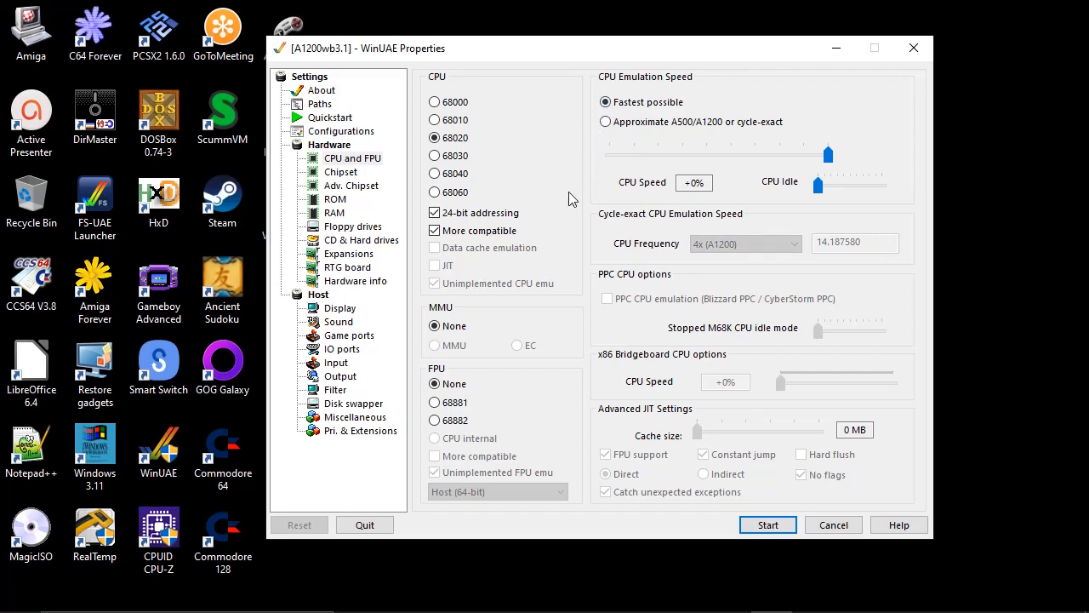
{"action": "left_click", "coordinate": [436, 213]}
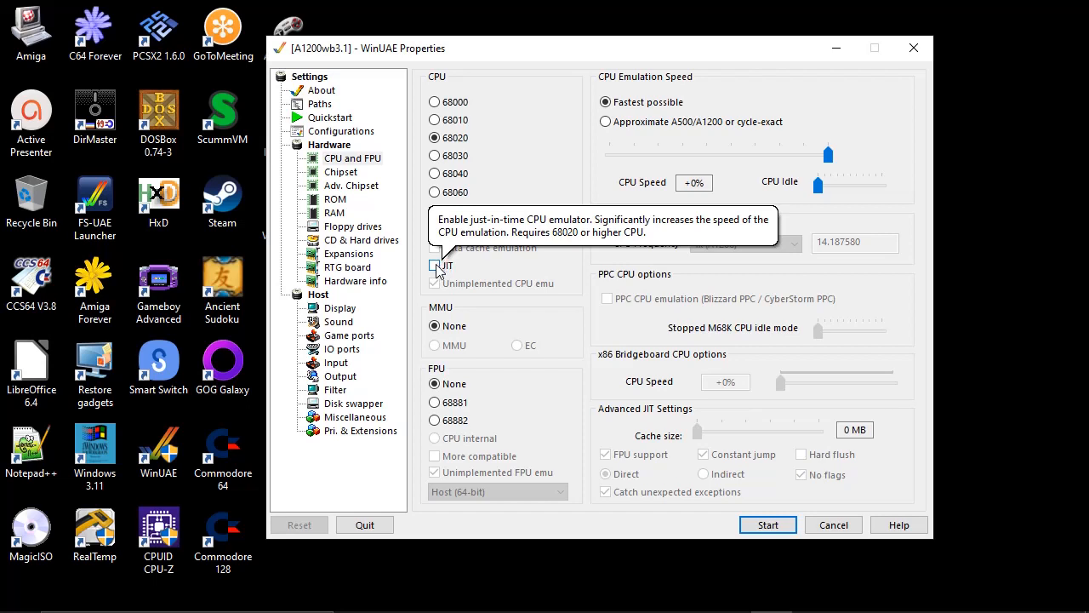
{"action": "left_click", "coordinate": [435, 267]}
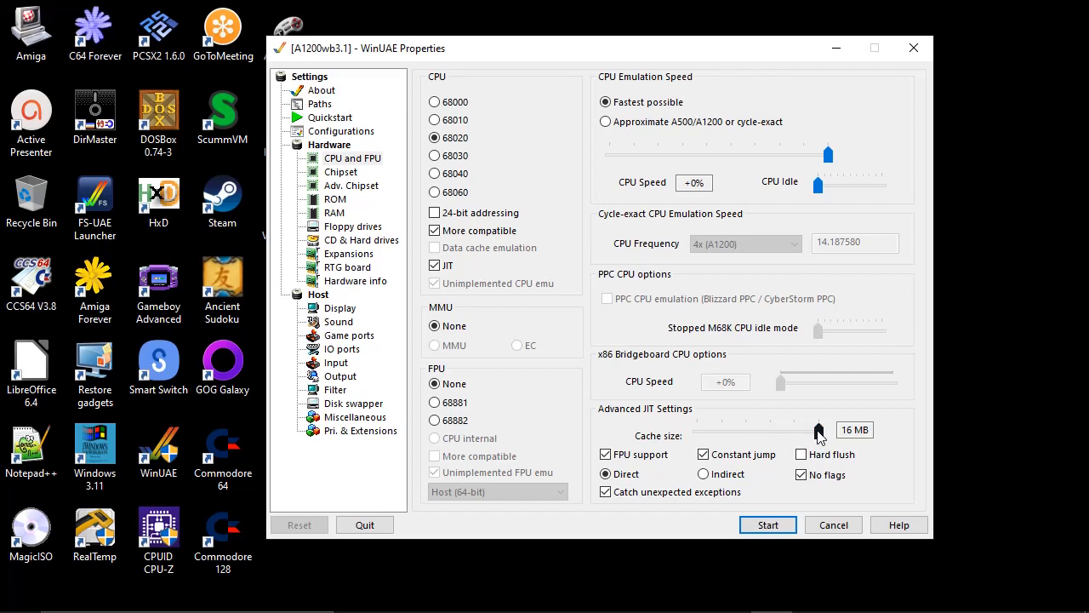
{"action": "left_click", "coordinate": [703, 474]}
- Set the chipset to AGA with Wait for Blitter enabled and Chipset Extra A1200, and check the advanced chipset settings
{"action": "left_click", "coordinate": [353, 173]}
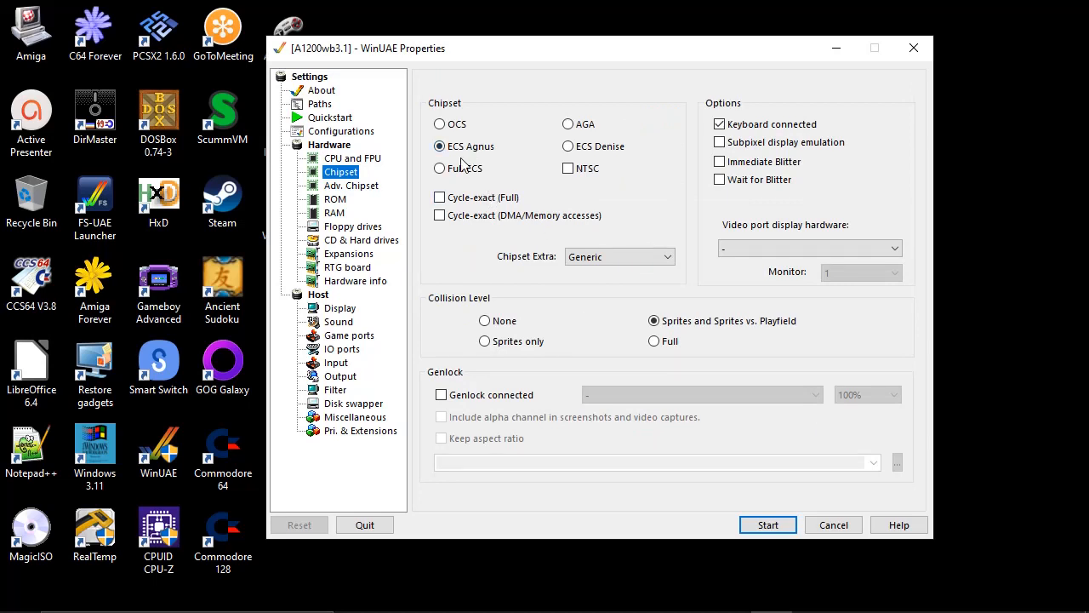
{"action": "left_click", "coordinate": [569, 125]}
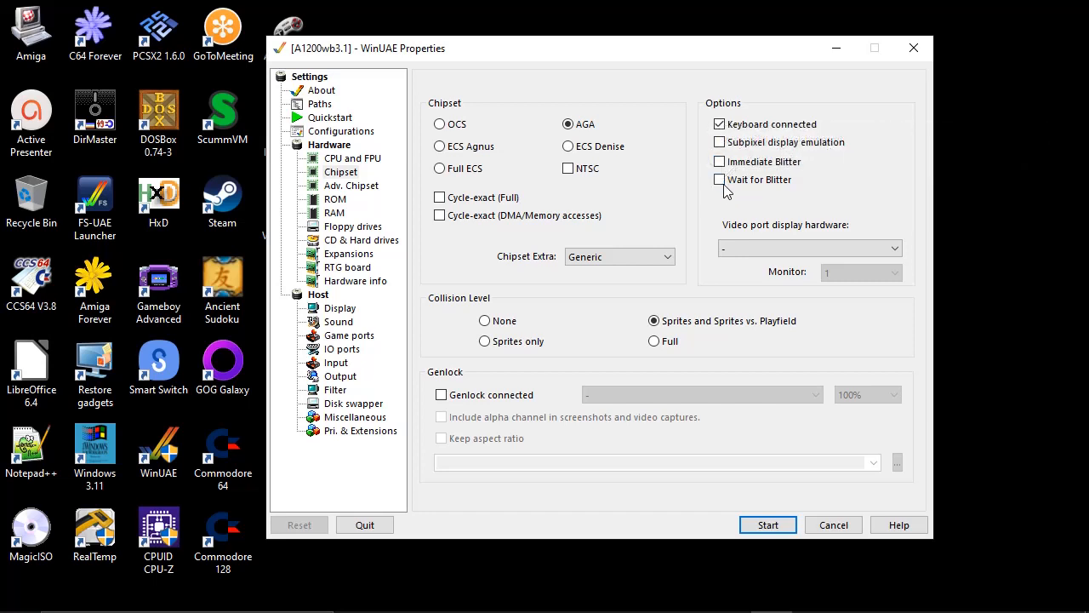
{"action": "left_click", "coordinate": [720, 179]}
{"action": "left_click", "coordinate": [668, 262]}
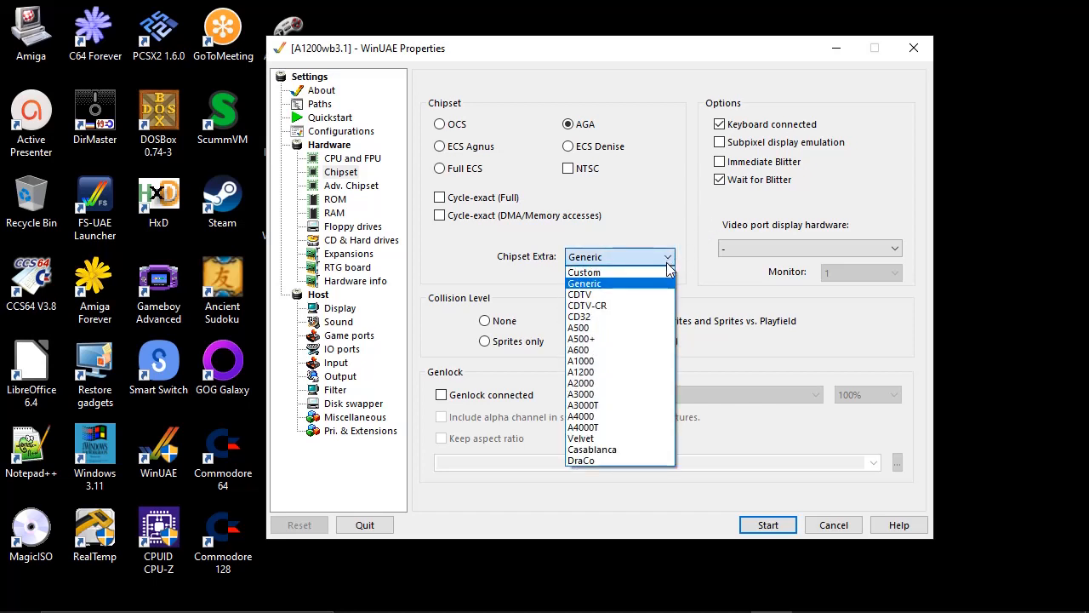
{"action": "left_click", "coordinate": [640, 383]}
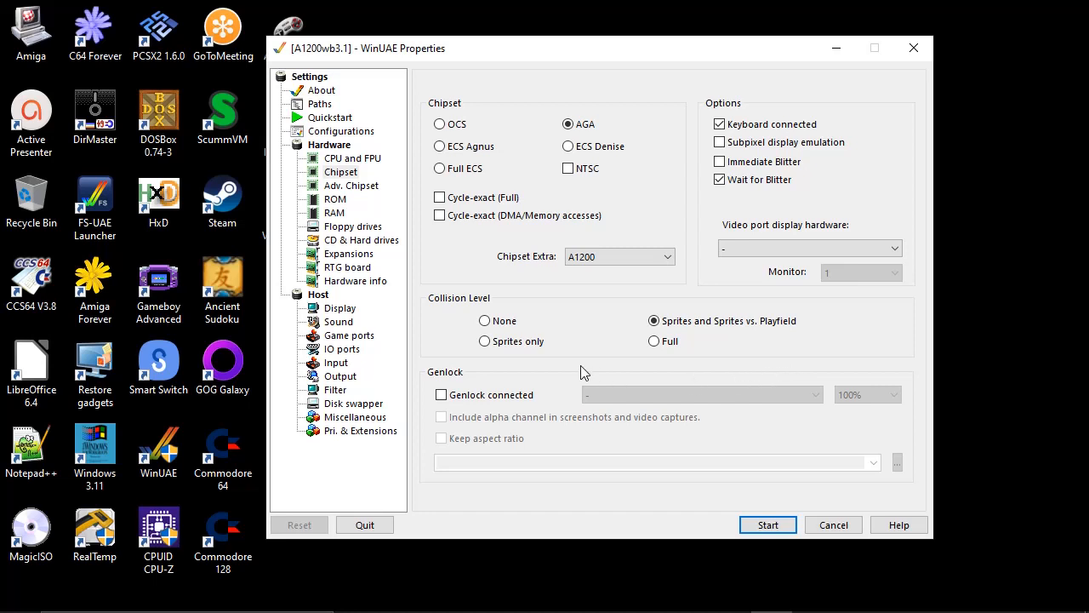
{"action": "left_click", "coordinate": [364, 187]}
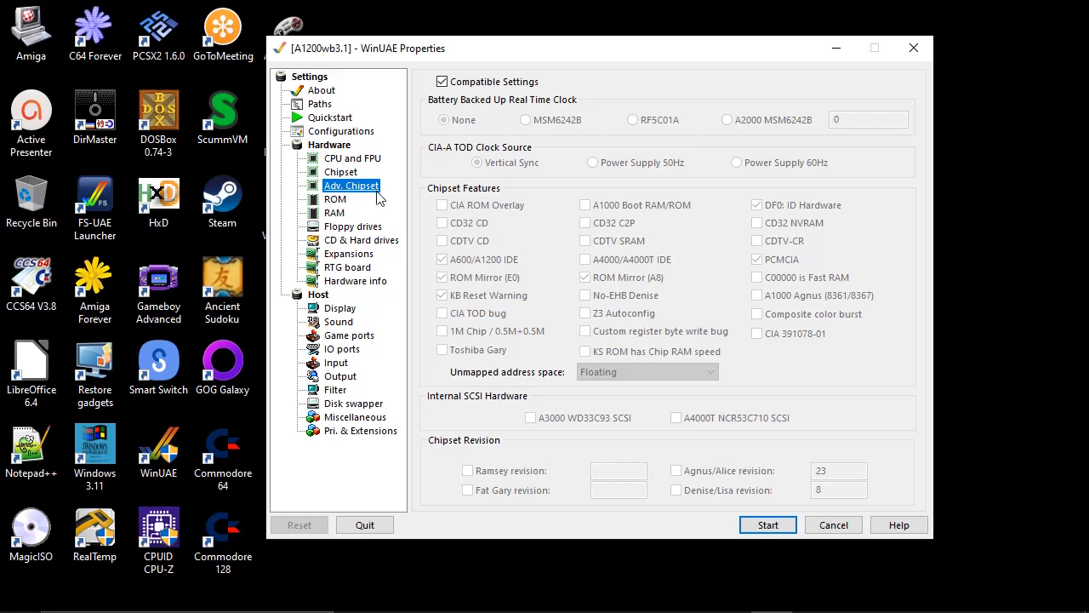
- Load Kickstart 3.1 (40.068) (A1200) (Commodore) (1993).rom from D:\Amiga\Roms as the main ROM file
{"action": "left_click", "coordinate": [350, 200]}
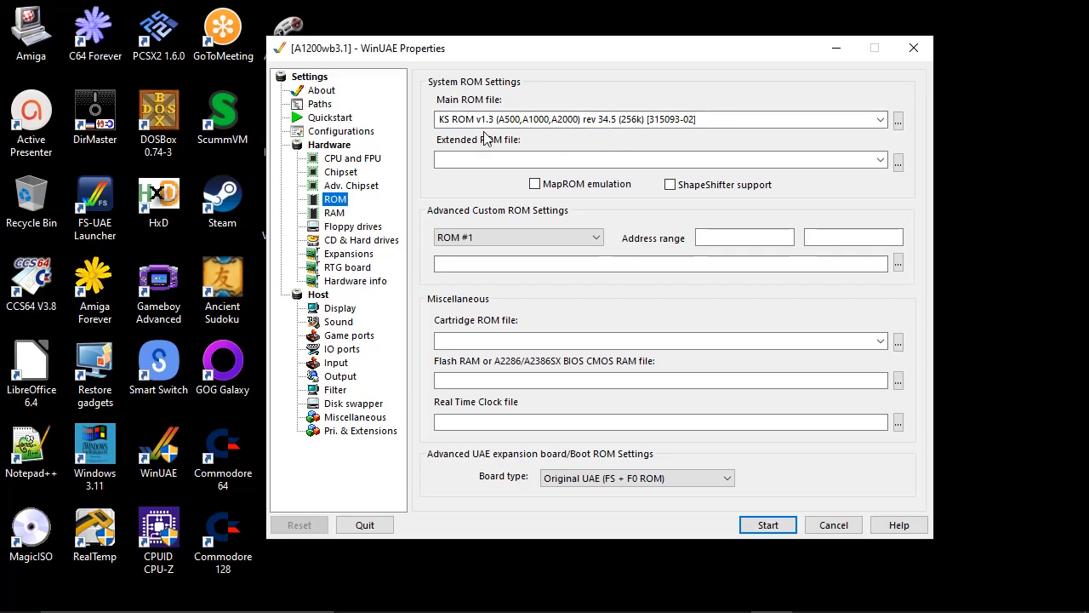
{"action": "left_click", "coordinate": [898, 124]}
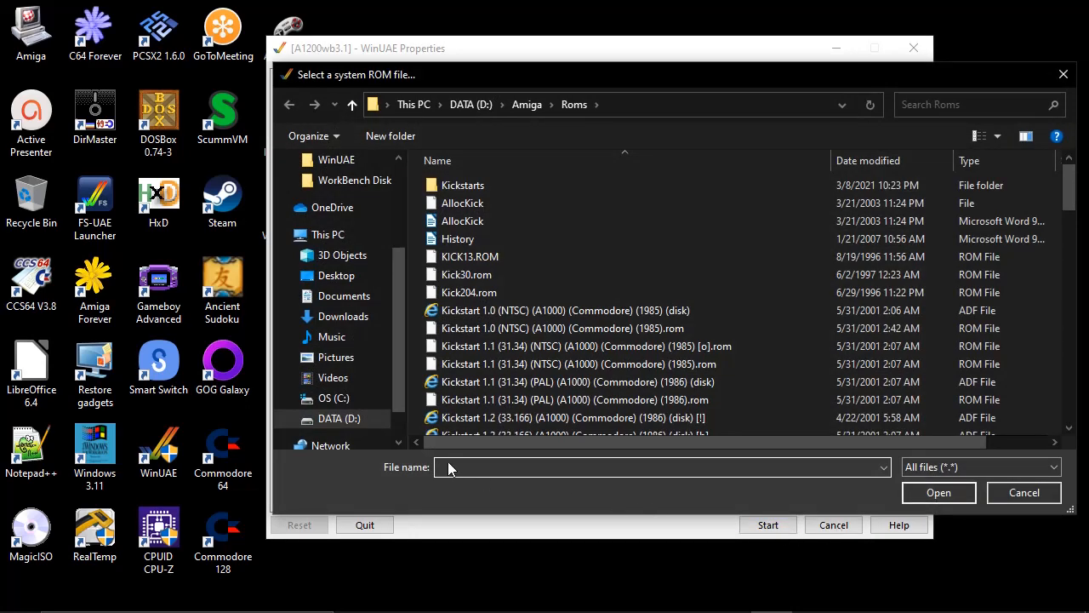
{"action": "left_click", "coordinate": [354, 420]}
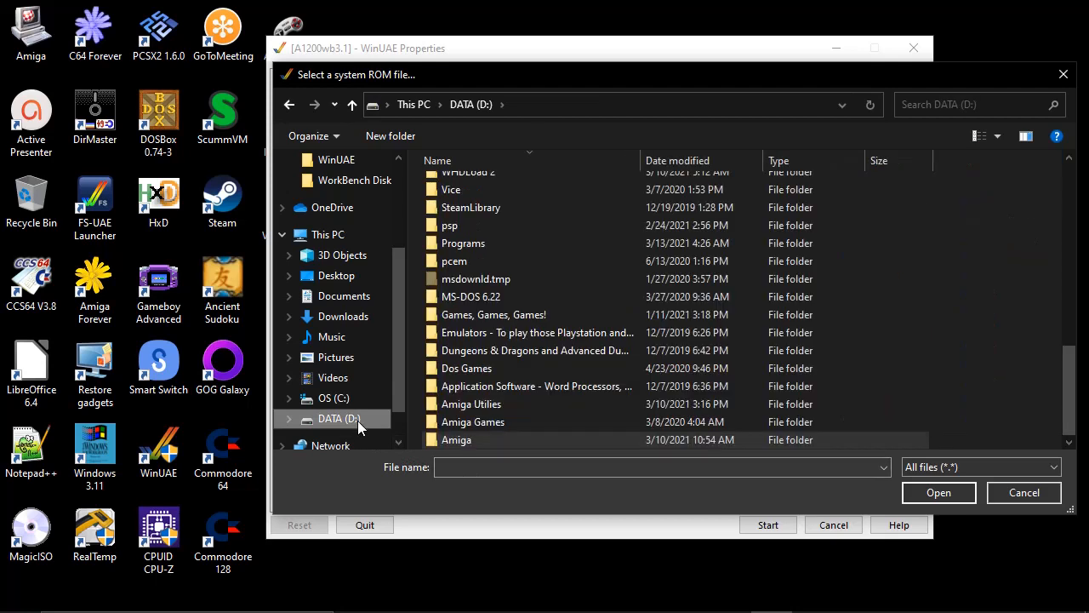
{"action": "double_click", "coordinate": [467, 444]}
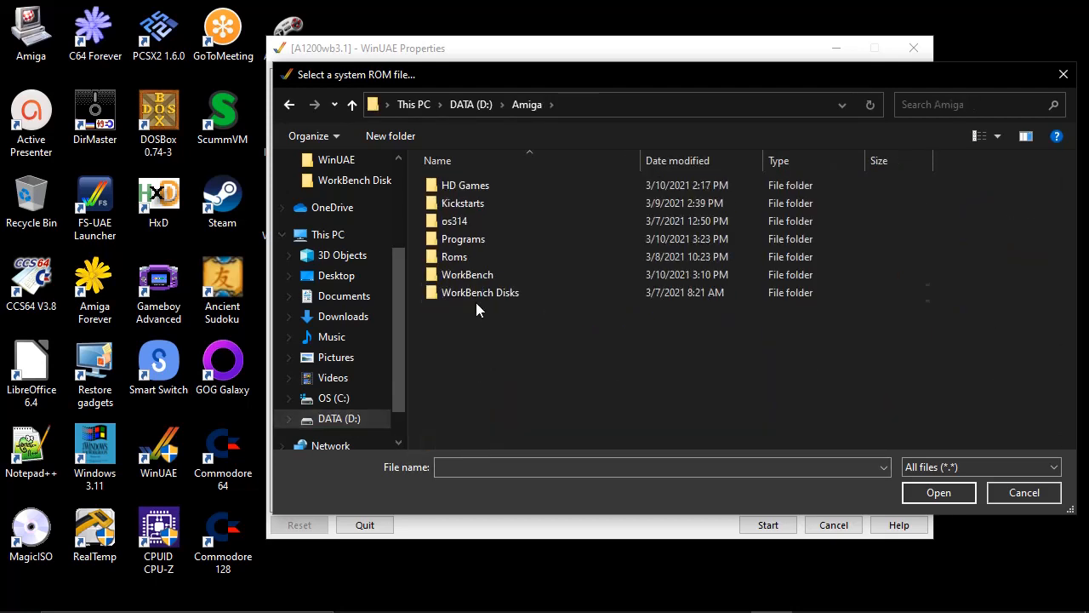
{"action": "double_click", "coordinate": [456, 255]}
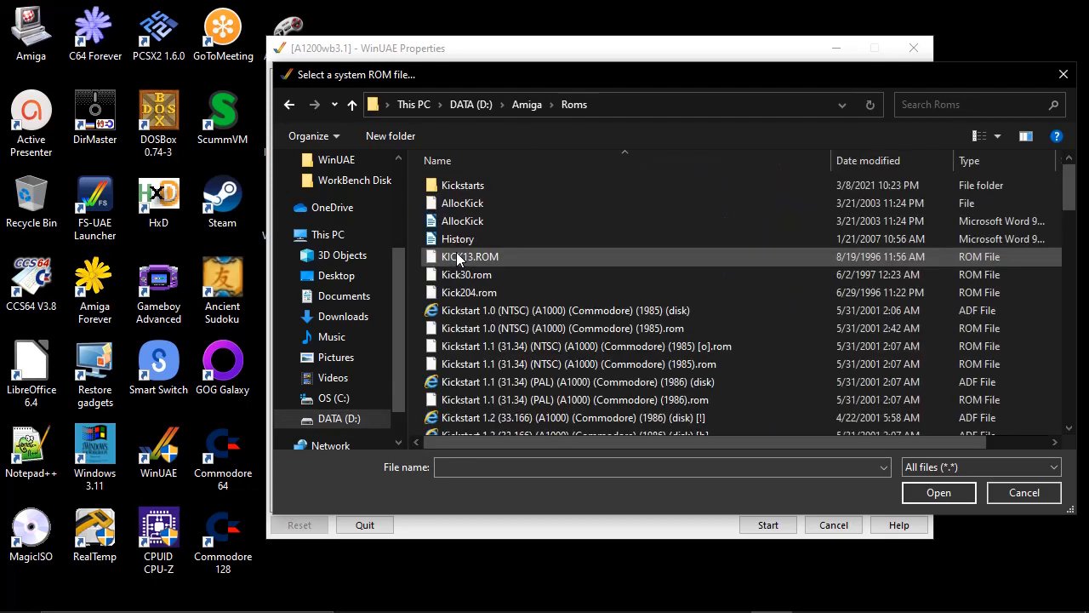
{"action": "scroll", "coordinate": [1045, 383], "scroll_direction": "down", "scroll_amount": 20}
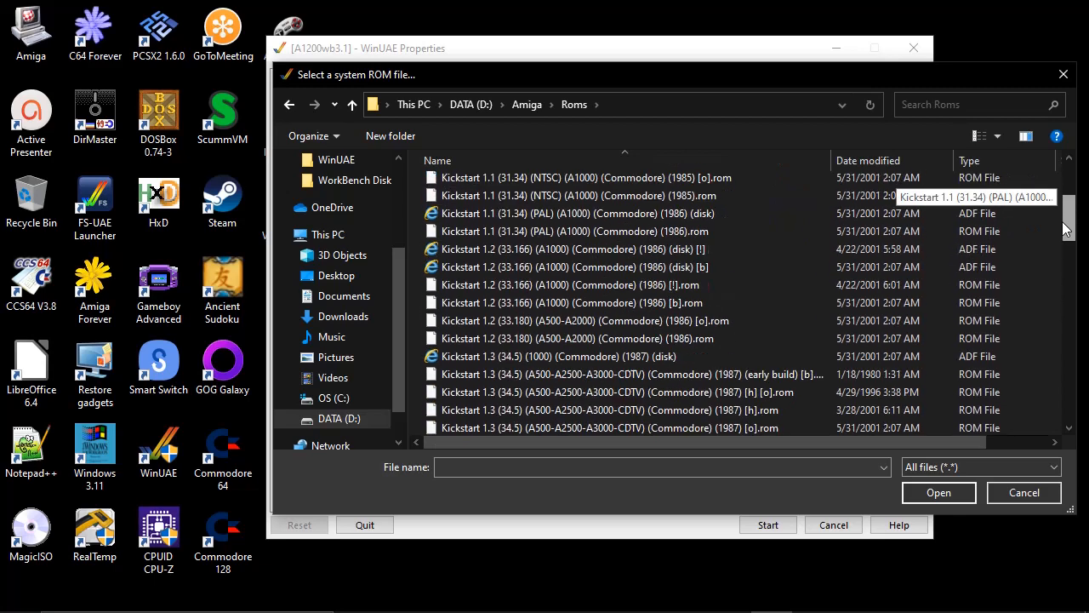
{"action": "scroll", "coordinate": [1046, 398], "scroll_direction": "up", "scroll_amount": 2}
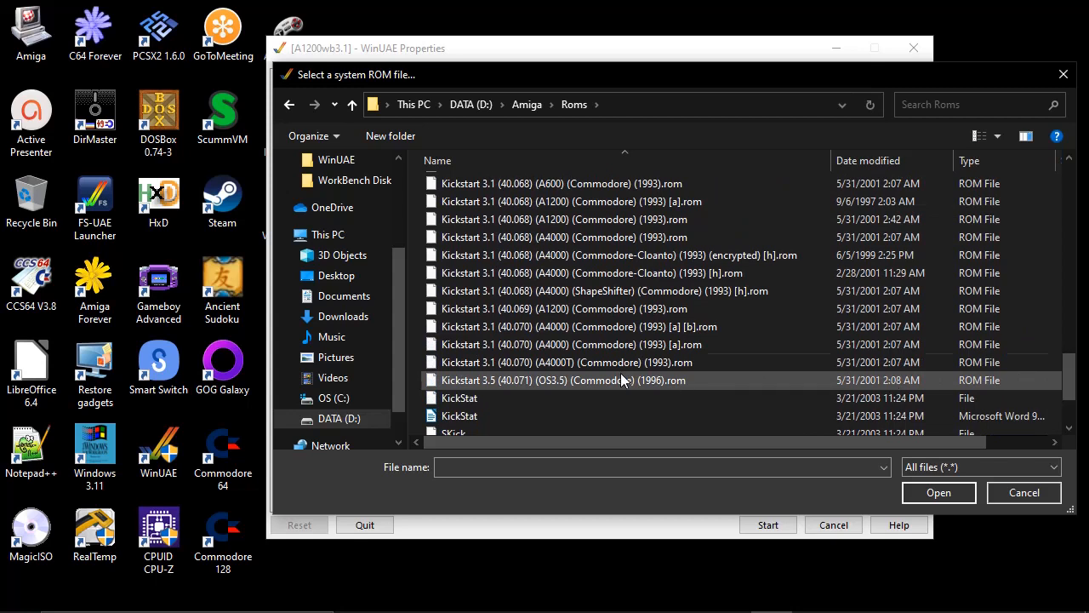
{"action": "double_click", "coordinate": [618, 219]}
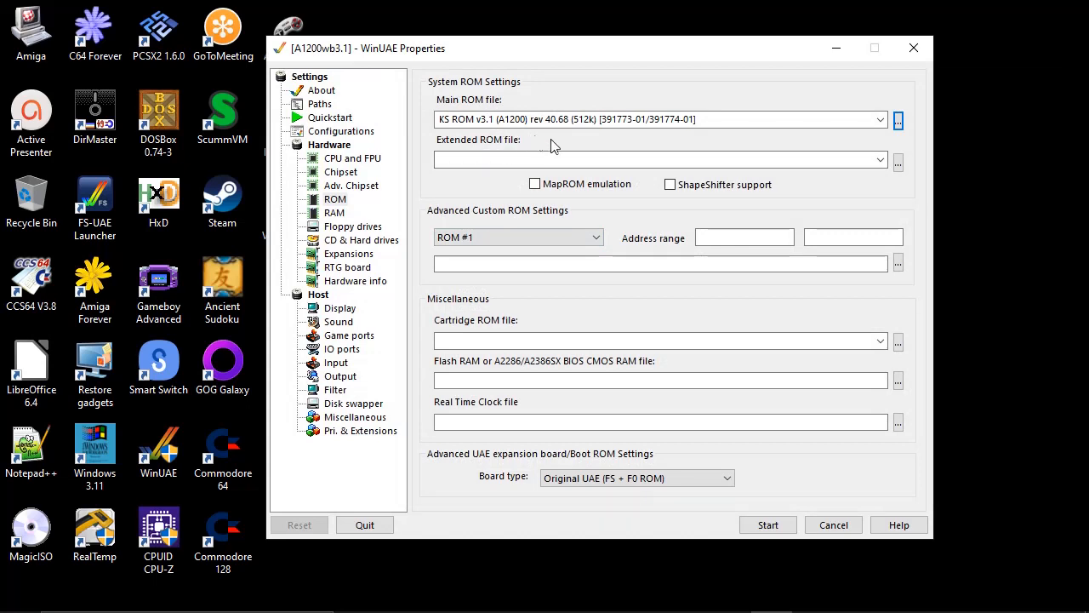
- Set the UAE expansion board's boot ROM type to New UAE (128k, ROM, Indirect)
{"action": "left_click", "coordinate": [730, 478]}
{"action": "left_click", "coordinate": [730, 479]}
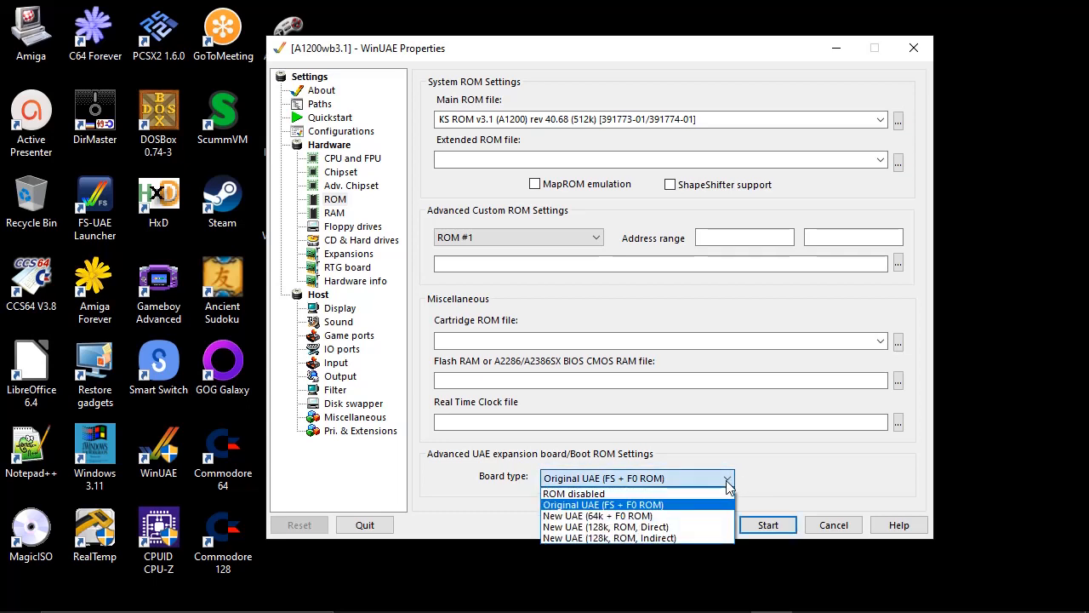
{"action": "left_click", "coordinate": [688, 536]}
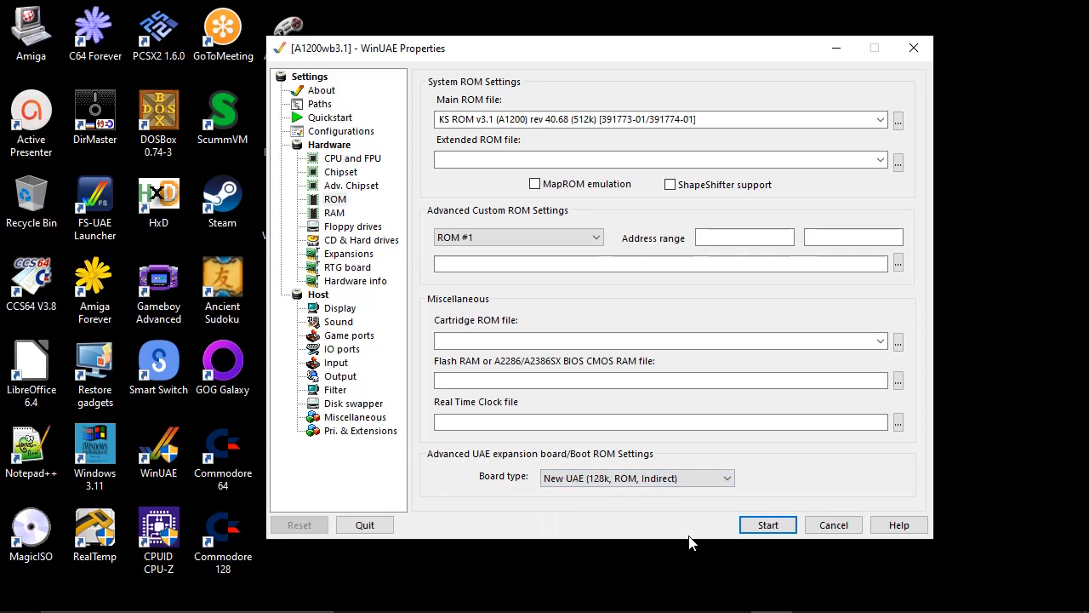
- Set the Chip RAM to 2 MB and the Z3 Fast RAM to 128 MB
{"action": "left_click", "coordinate": [334, 213]}
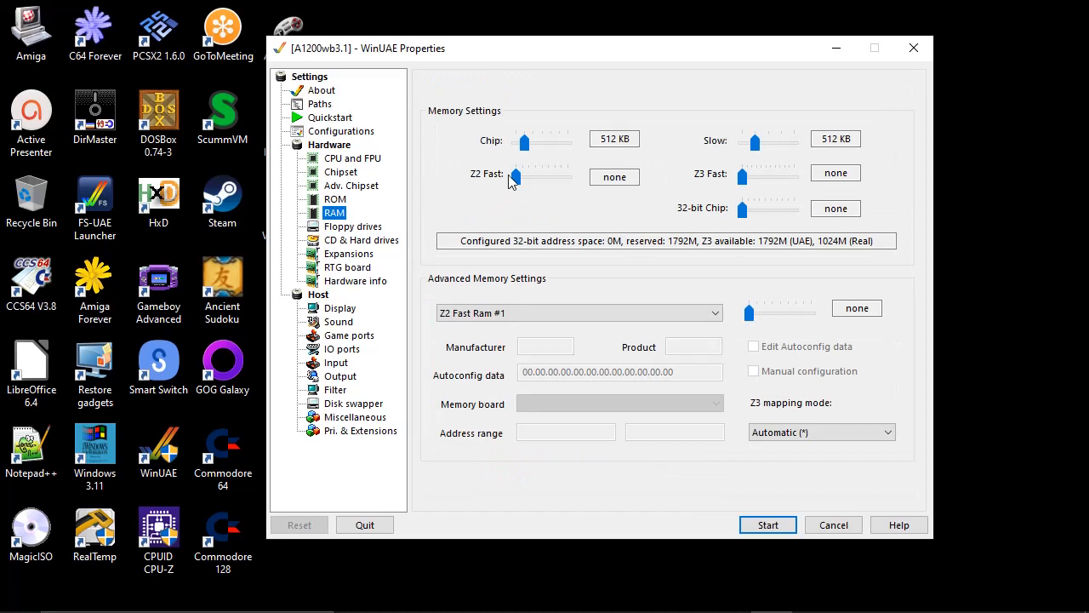
{"action": "left_click_drag", "start_coordinate": [529, 144], "coordinate": [549, 145]}
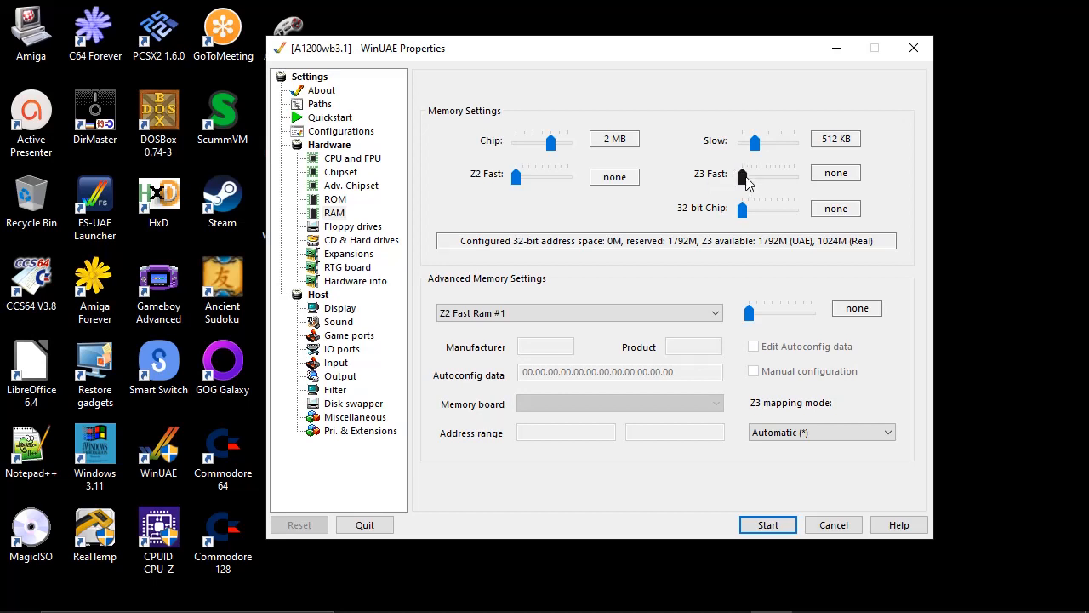
{"action": "left_click_drag", "start_coordinate": [744, 177], "coordinate": [804, 181]}
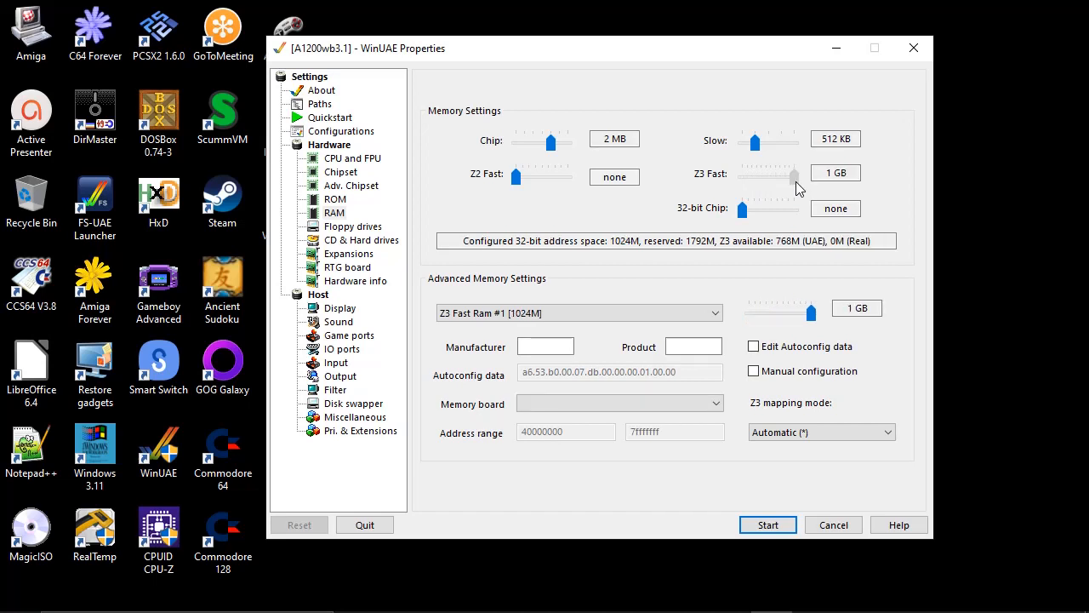
{"action": "left_click_drag", "start_coordinate": [795, 181], "coordinate": [782, 181]}
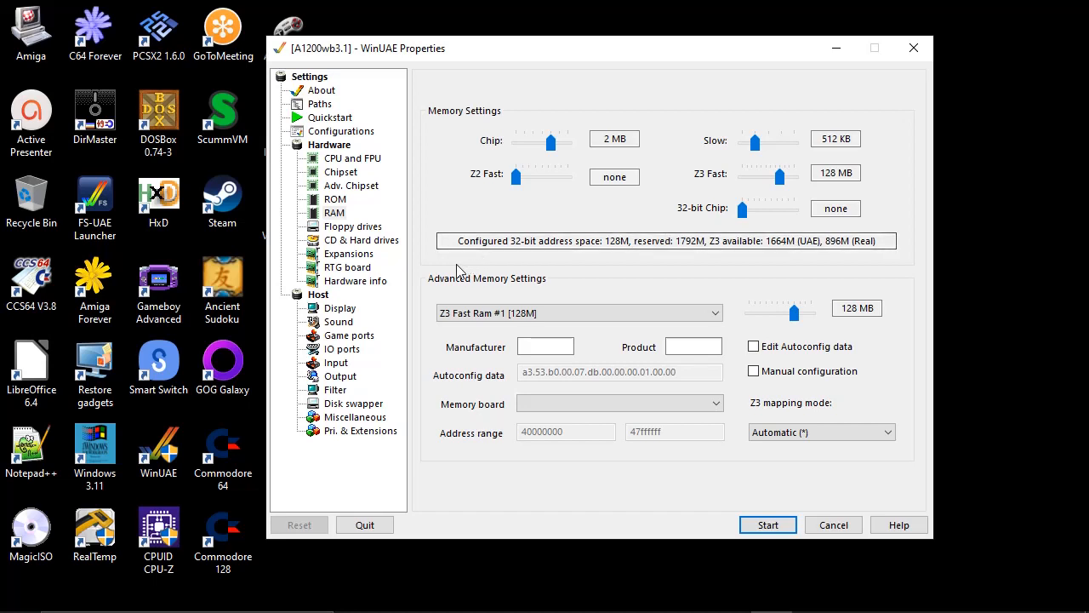
- Review the floppy drive and expansion settings, and configure a UAE Zorro III RTG board with 128 MB of VRAM and triple buffering
{"action": "left_click", "coordinate": [362, 227]}
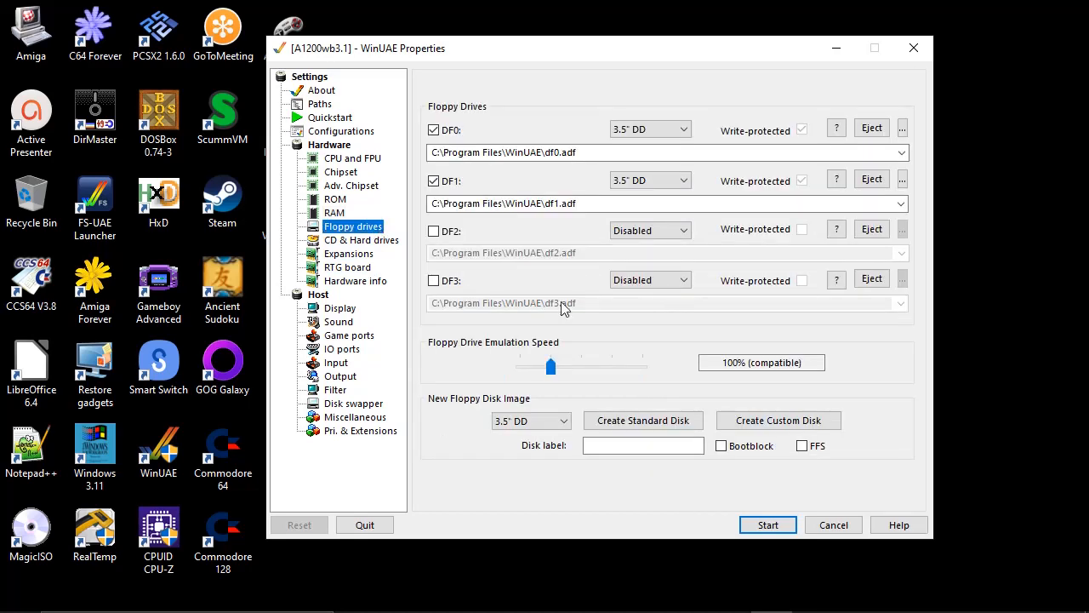
{"action": "left_click", "coordinate": [363, 257]}
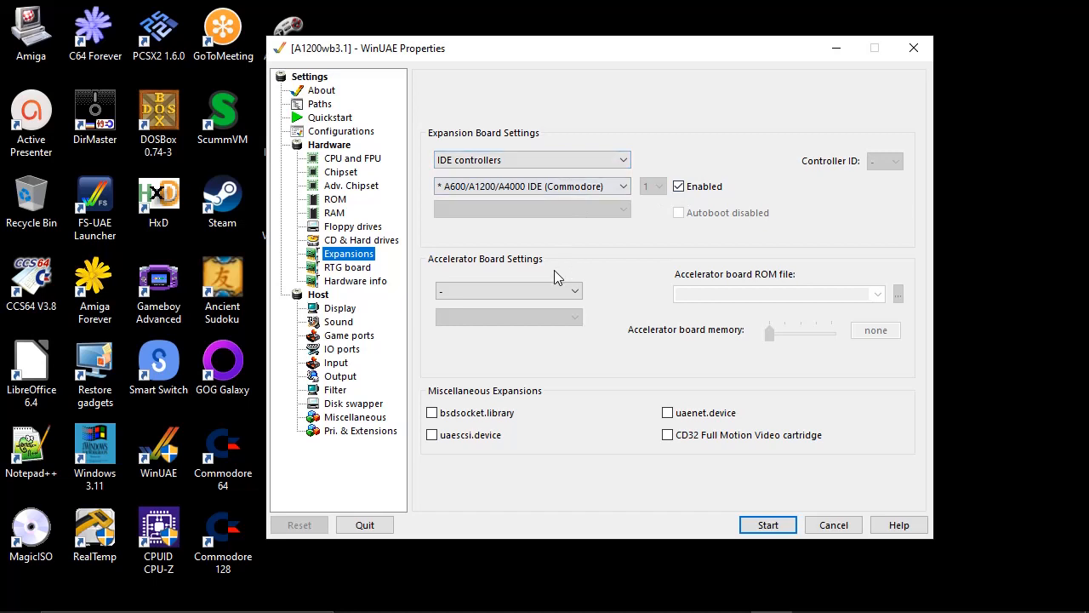
{"action": "left_click", "coordinate": [369, 269]}
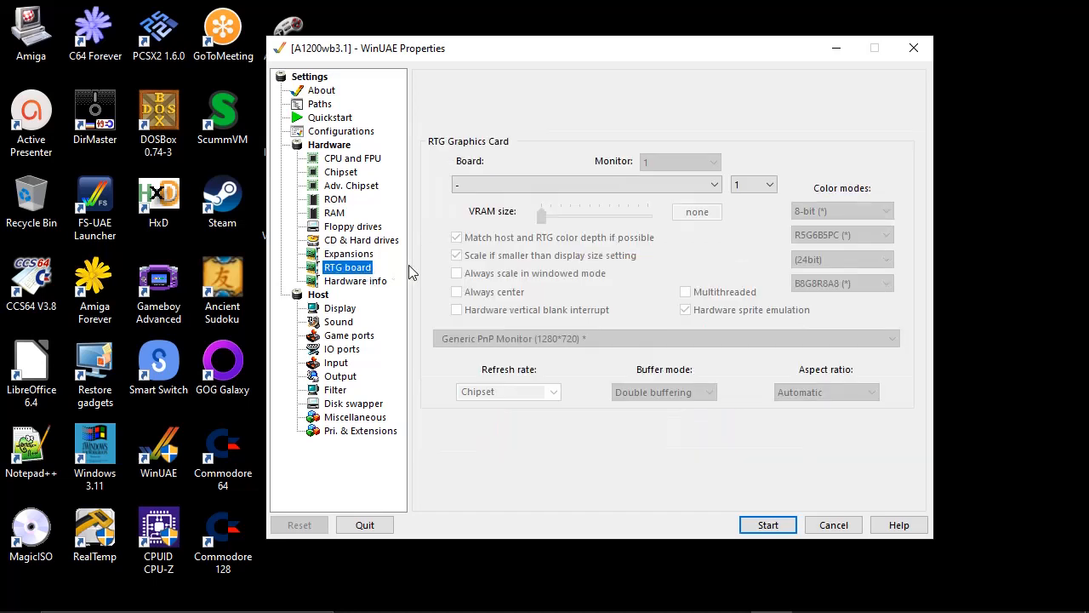
{"action": "left_click", "coordinate": [714, 185]}
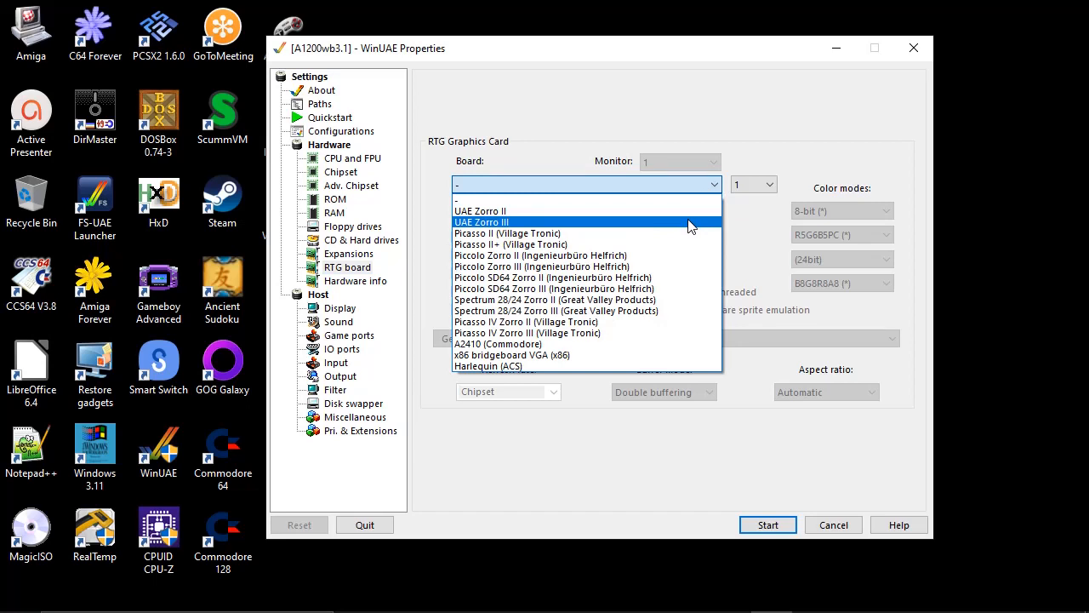
{"action": "left_click", "coordinate": [690, 225]}
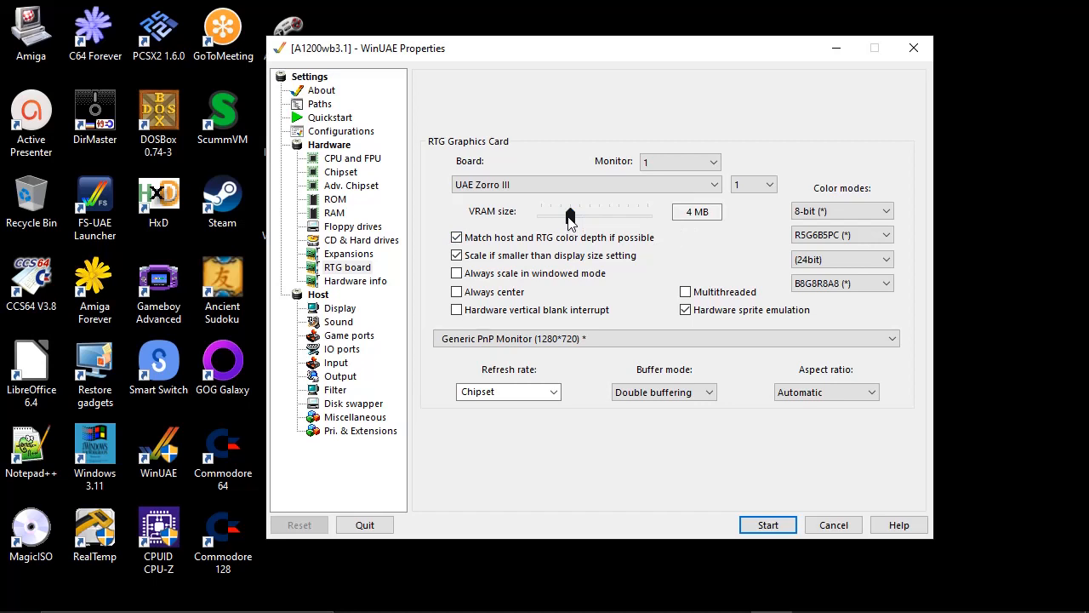
{"action": "left_click_drag", "start_coordinate": [568, 216], "coordinate": [618, 214]}
{"action": "left_click", "coordinate": [707, 394]}
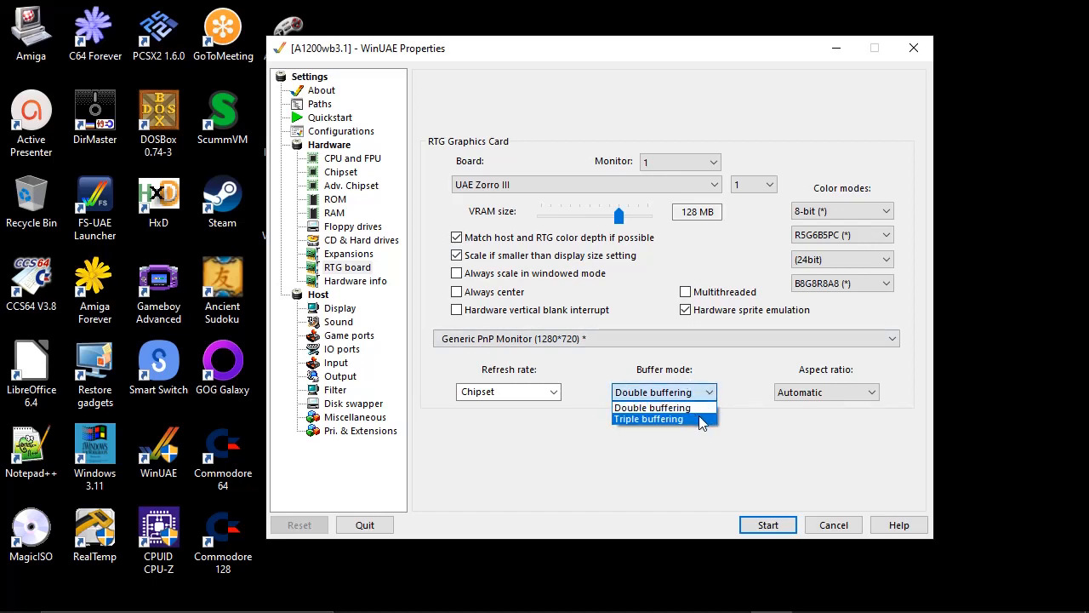
{"action": "left_click", "coordinate": [700, 418]}
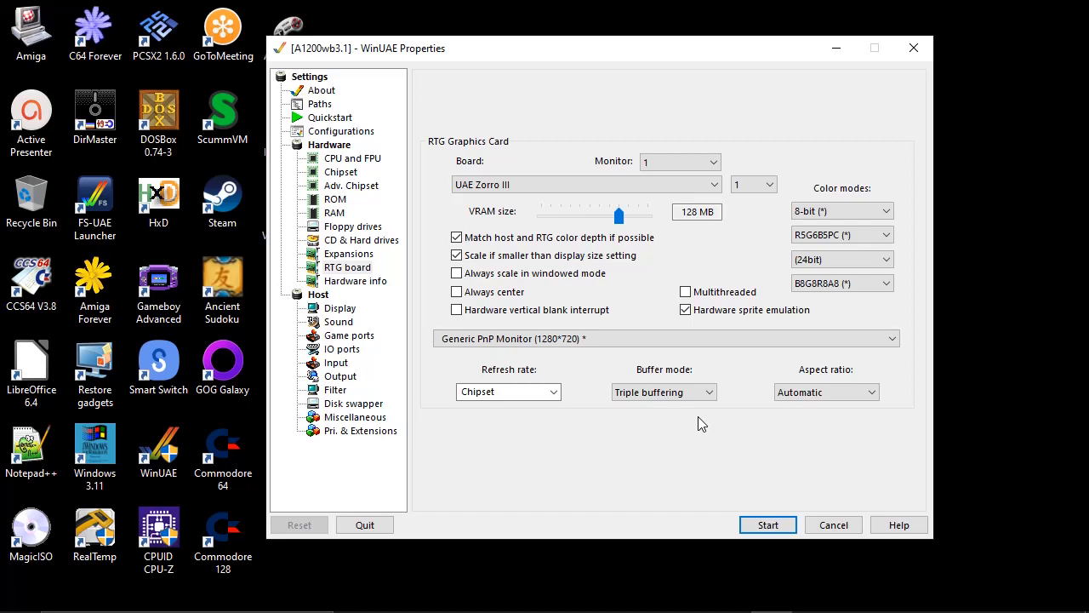
- Check the hardware info list and the fullscreen resolutions available in the display settings
{"action": "left_click", "coordinate": [358, 281]}
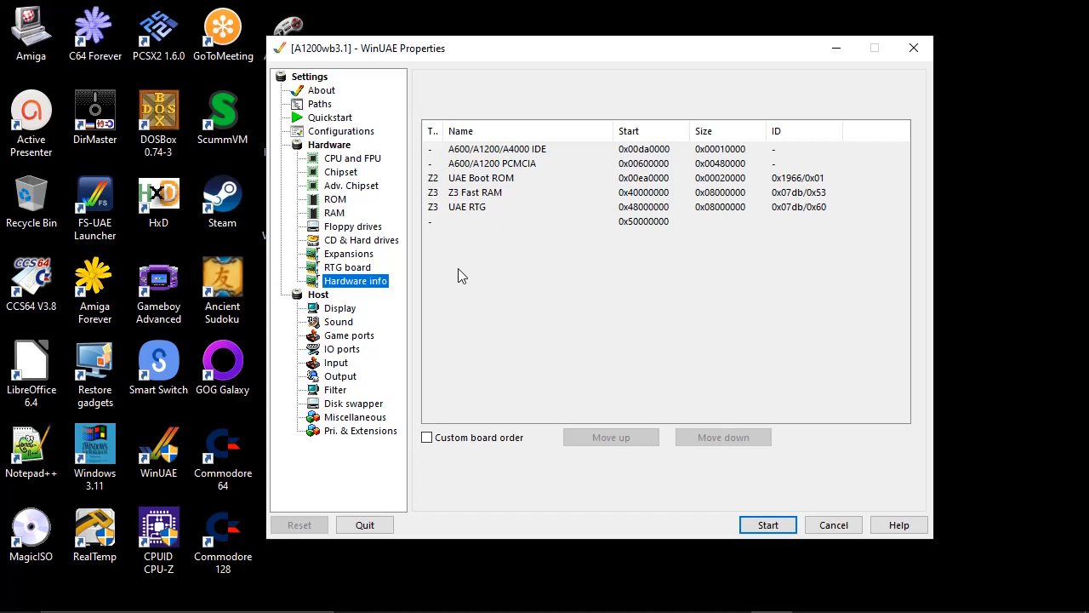
{"action": "left_click", "coordinate": [340, 308]}
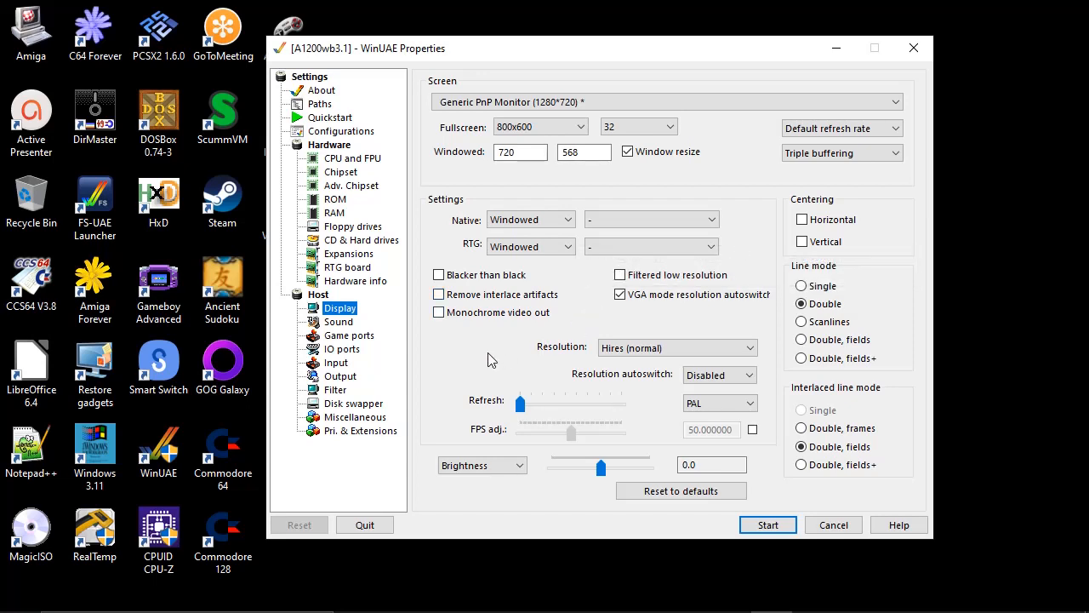
{"action": "left_click", "coordinate": [580, 128]}
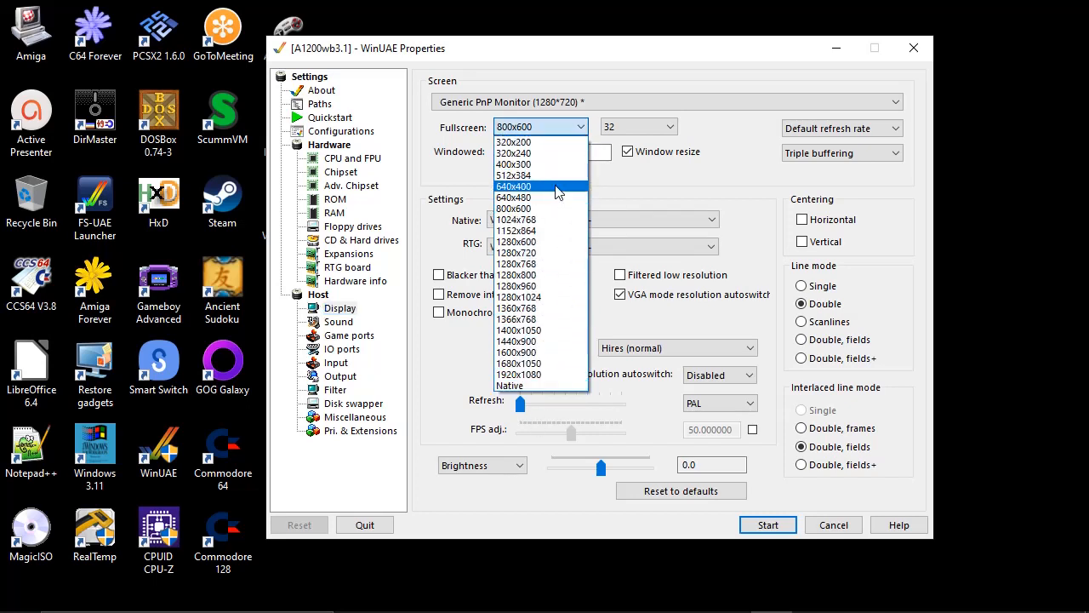
{"action": "left_click", "coordinate": [644, 188]}
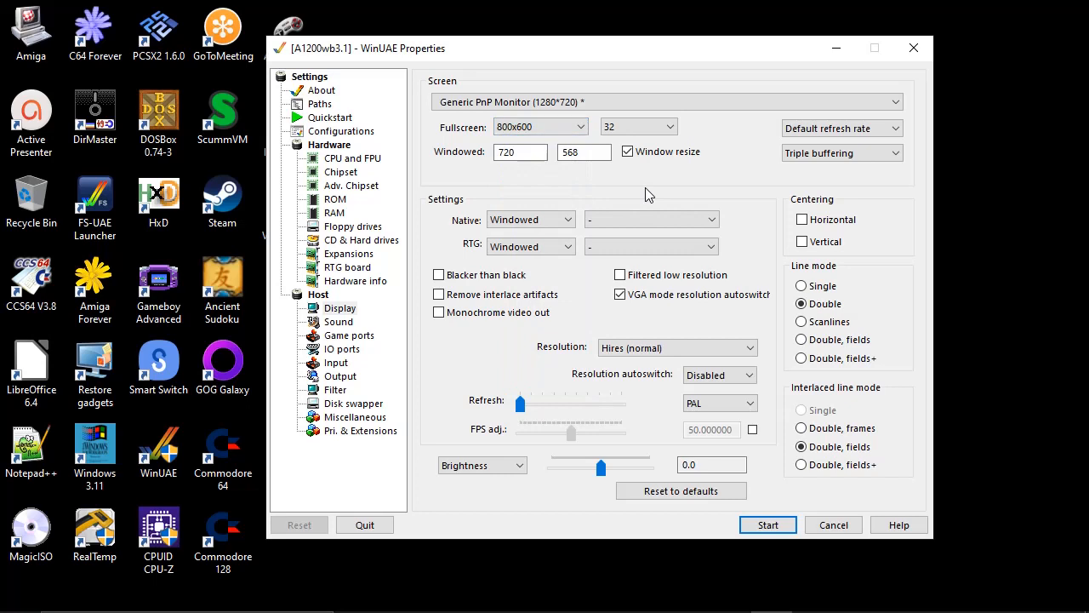
- Set both the Native and RTG display modes to Fullscreen
{"action": "left_click", "coordinate": [570, 223]}
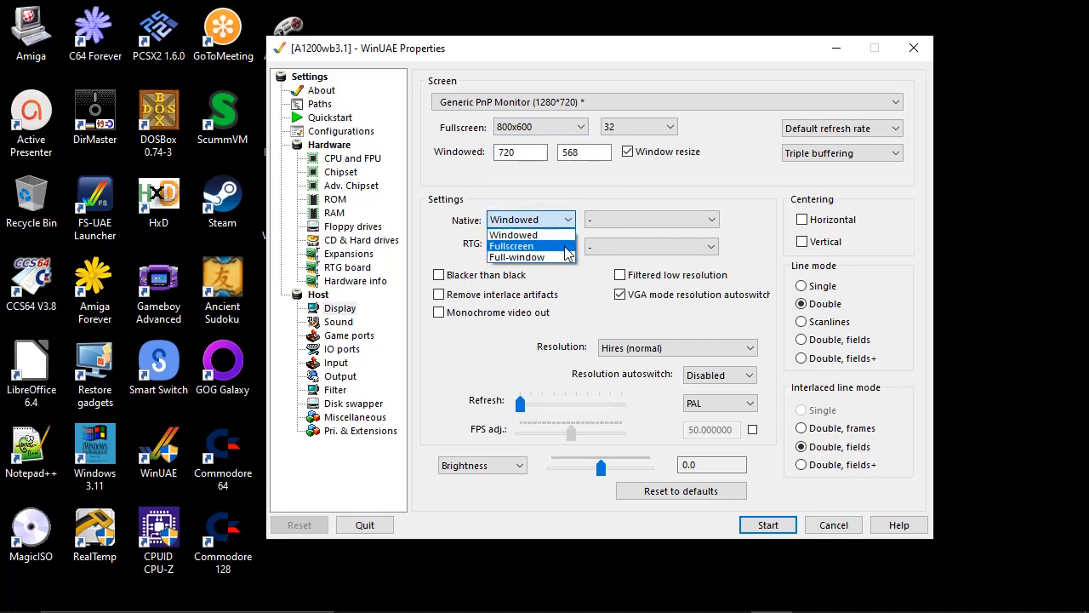
{"action": "left_click", "coordinate": [565, 247]}
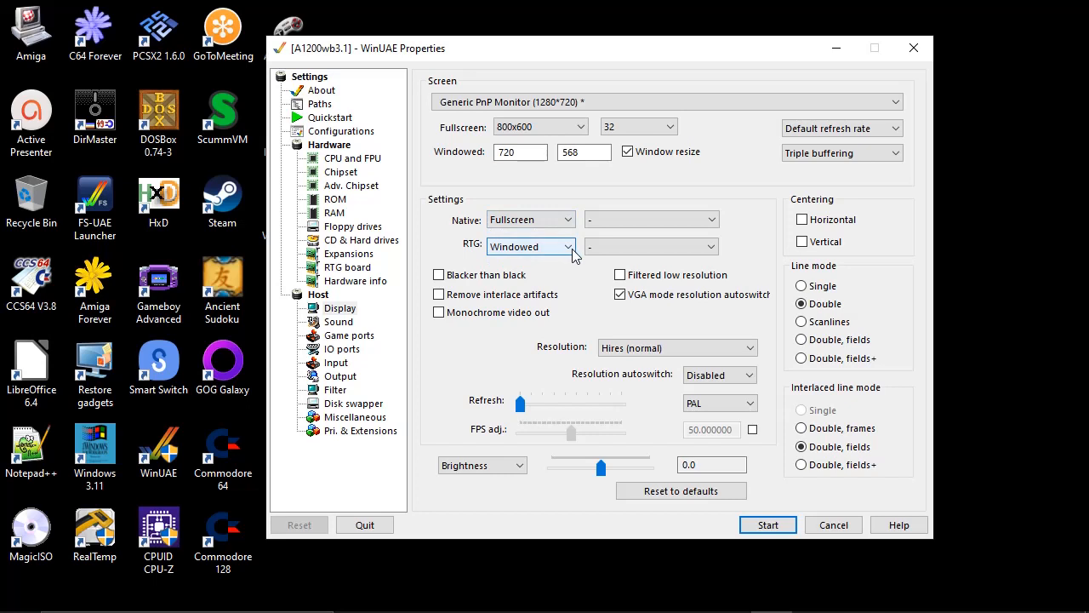
{"action": "left_click", "coordinate": [573, 250]}
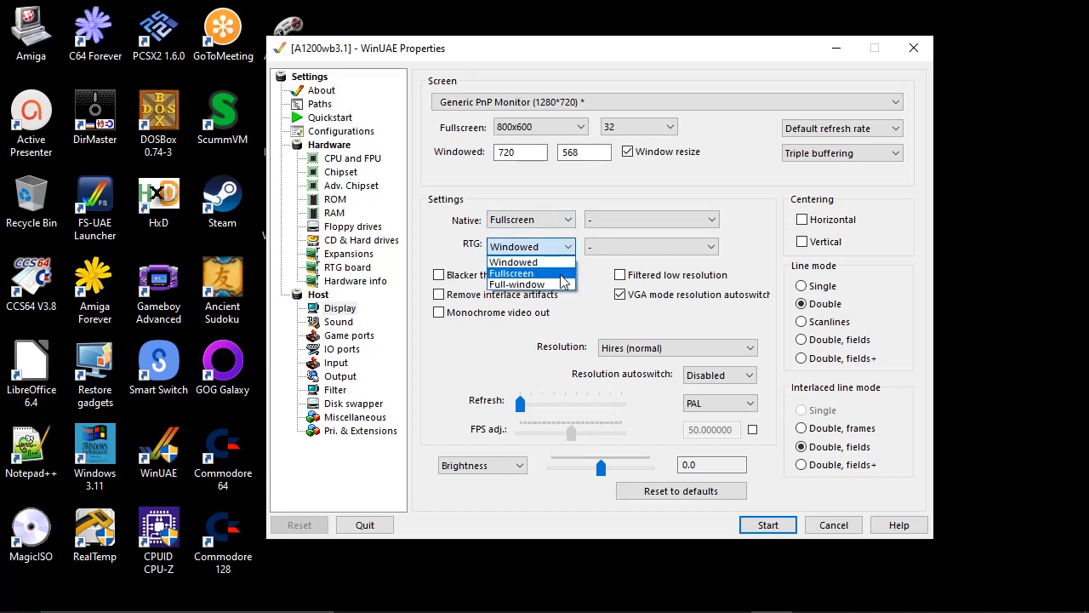
{"action": "left_click", "coordinate": [569, 270]}
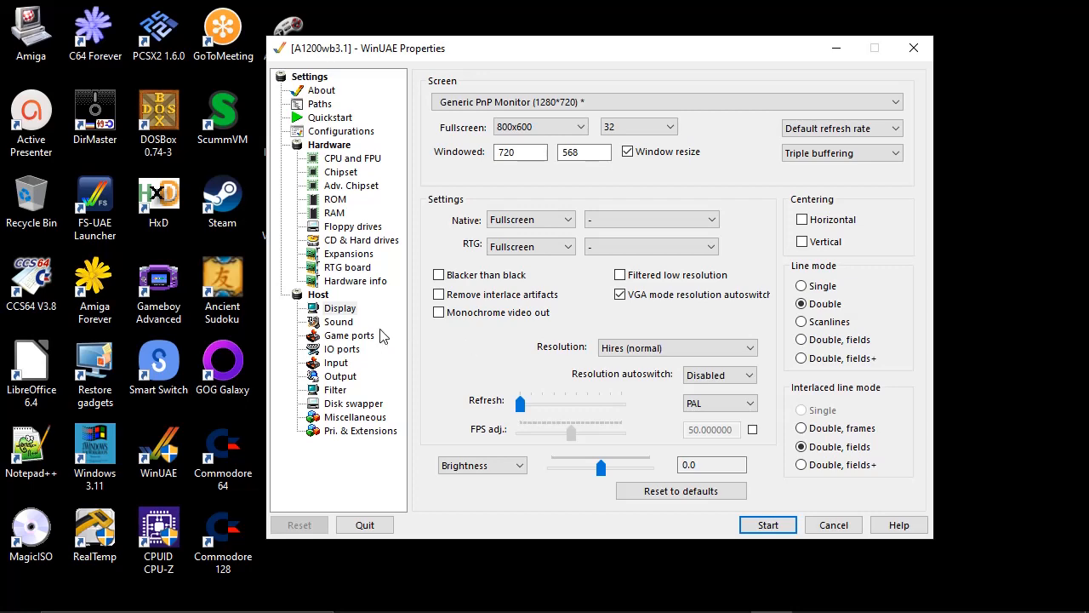
- Set the floppy drive sound emulation to A500 (WinUAE built-in) for both DF0: and DF1:
{"action": "left_click", "coordinate": [339, 322]}
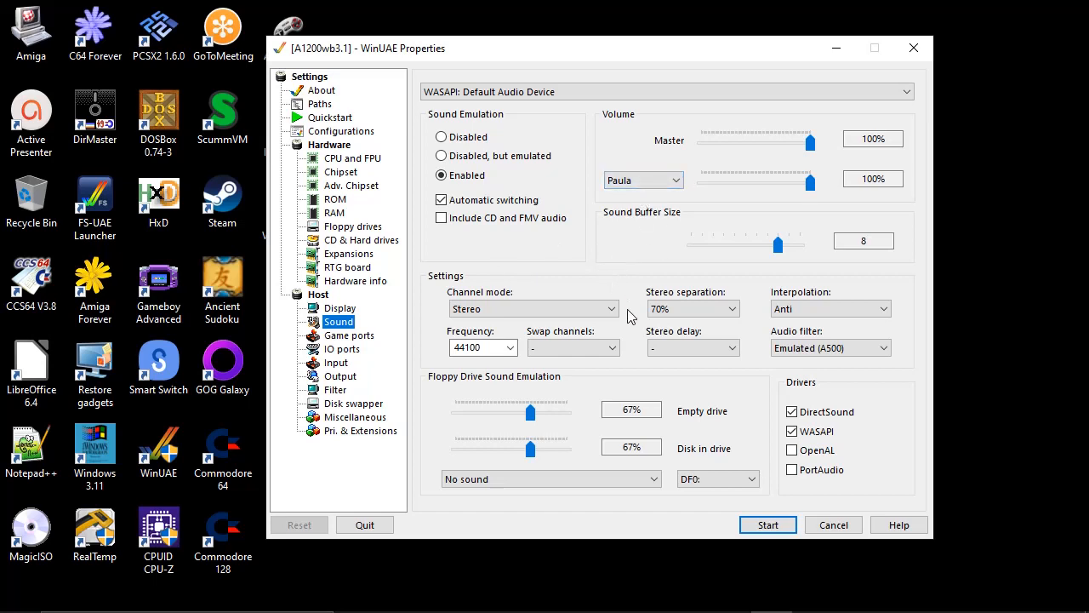
{"action": "left_click", "coordinate": [656, 480]}
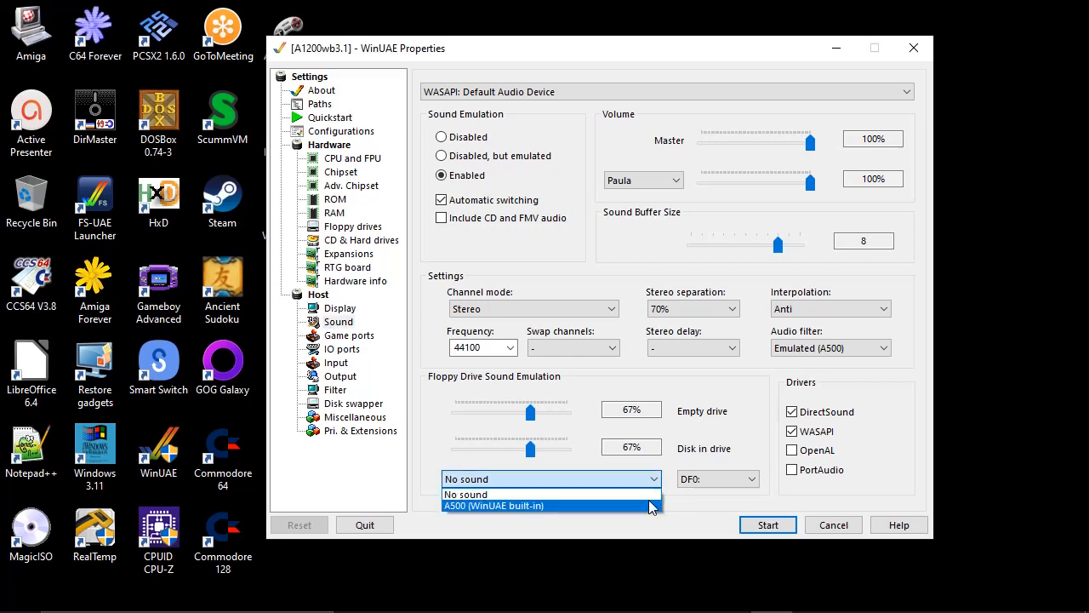
{"action": "left_click", "coordinate": [648, 505]}
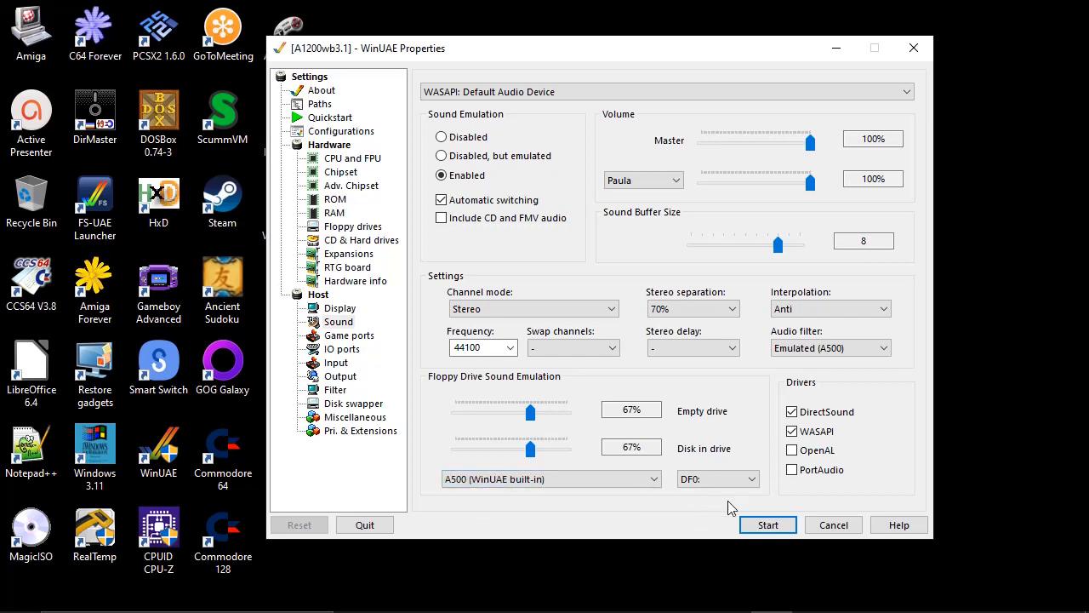
{"action": "left_click", "coordinate": [753, 480]}
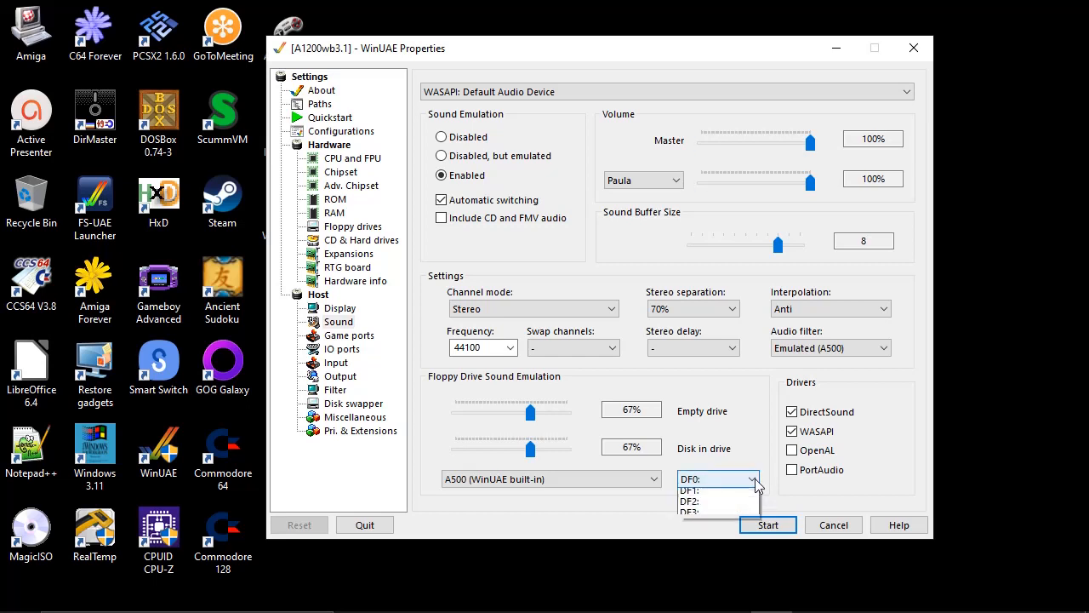
{"action": "left_click", "coordinate": [690, 491]}
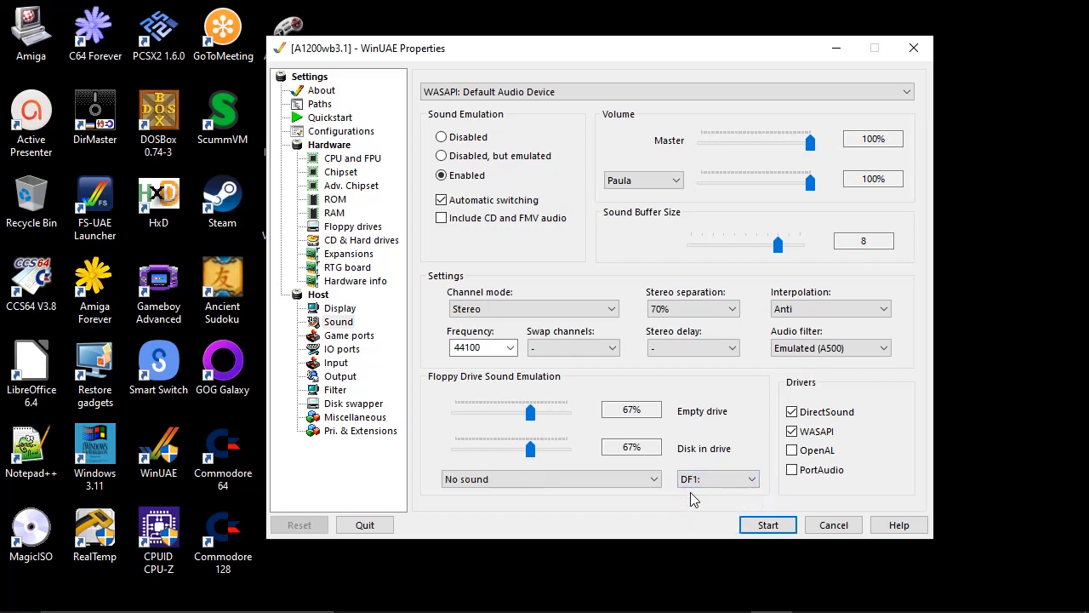
{"action": "left_click", "coordinate": [657, 482]}
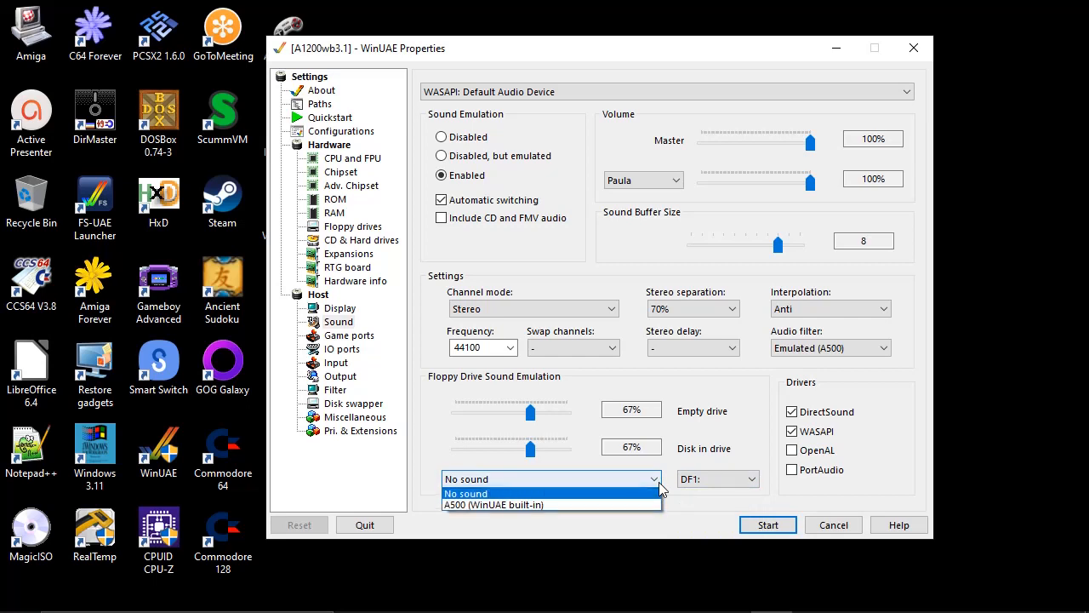
{"action": "left_click", "coordinate": [653, 505]}
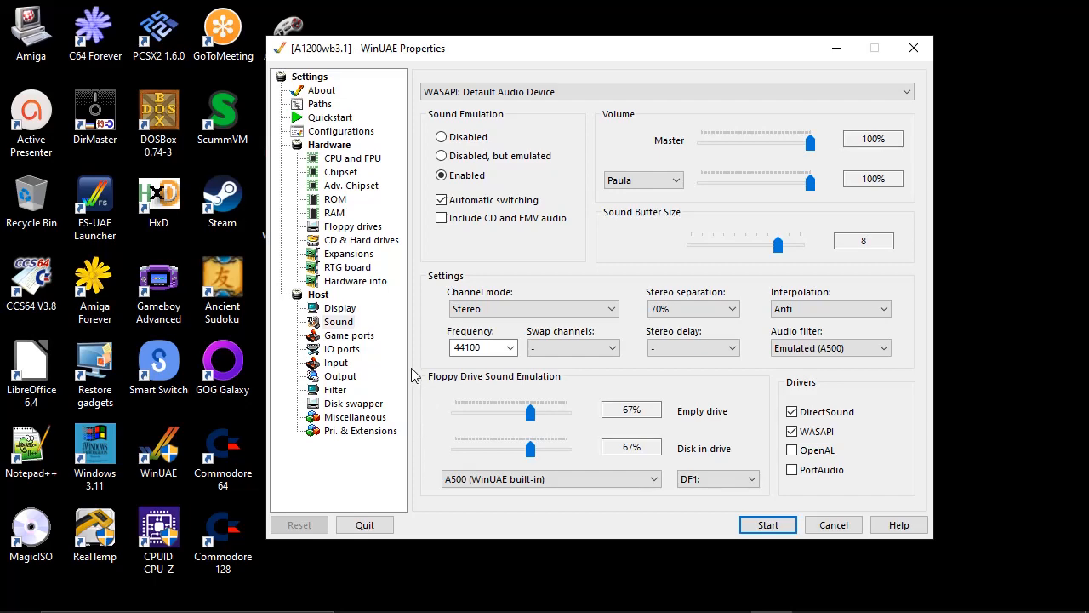
- Check the input devices available for Port 2 in the game port settings, keeping the current device
{"action": "left_click", "coordinate": [368, 337]}
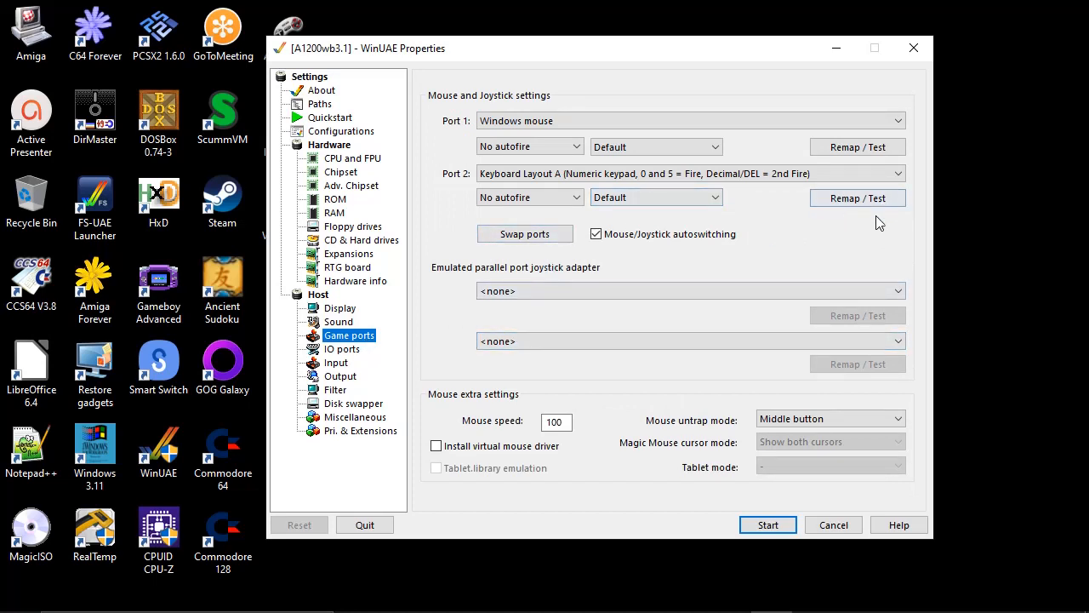
{"action": "left_click", "coordinate": [900, 171]}
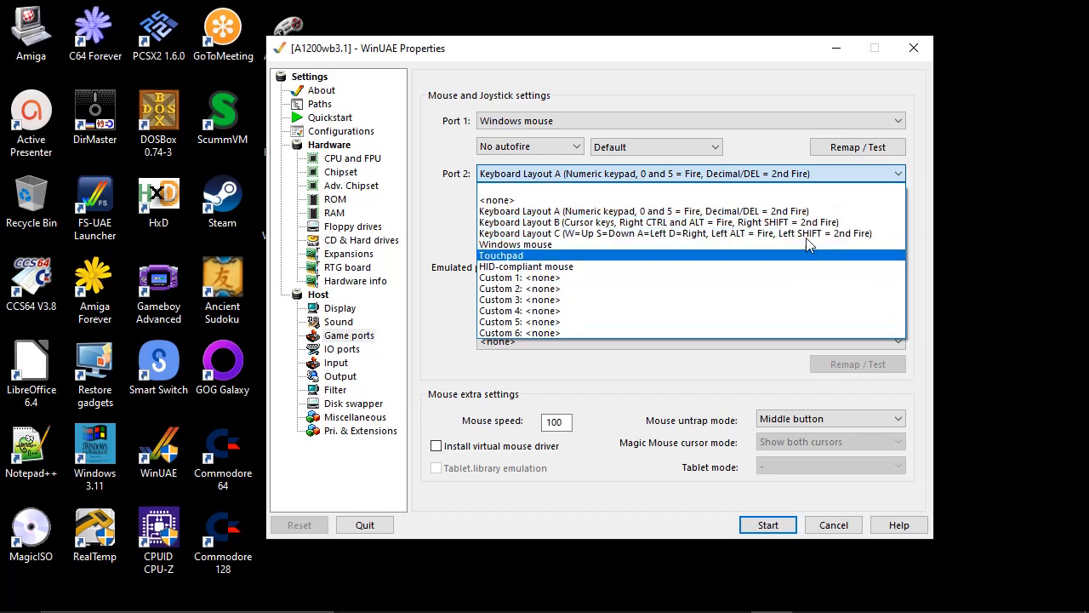
{"action": "left_click", "coordinate": [434, 211]}
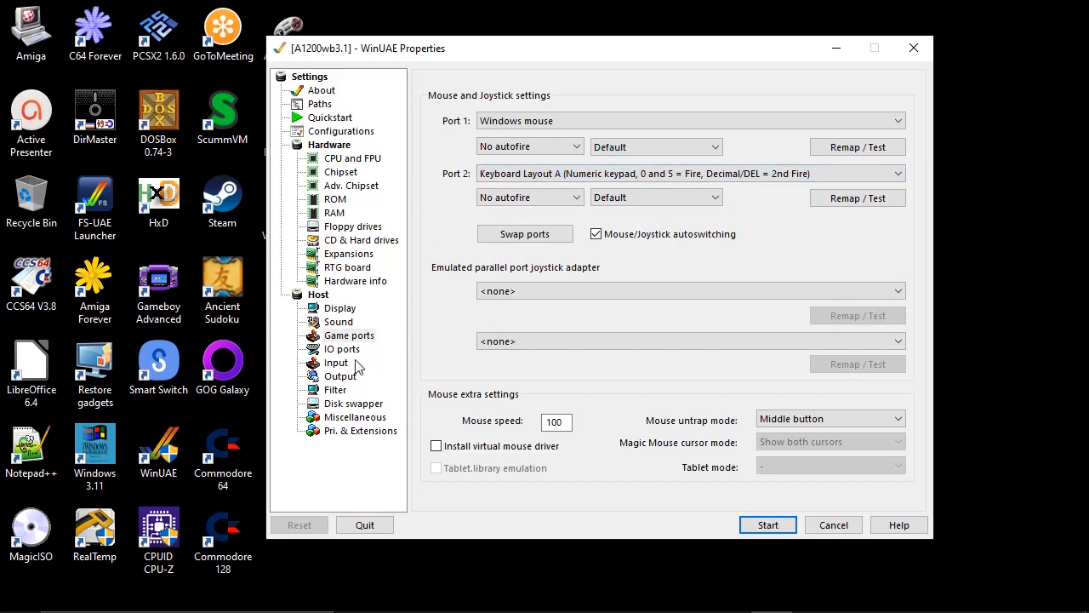
- In the miscellaneous options, enable Use CTRL-F11 to quit, One second reboot pause, Native and RTG on-screen display, and Right Control = Right Windows key
{"action": "left_click", "coordinate": [355, 418]}
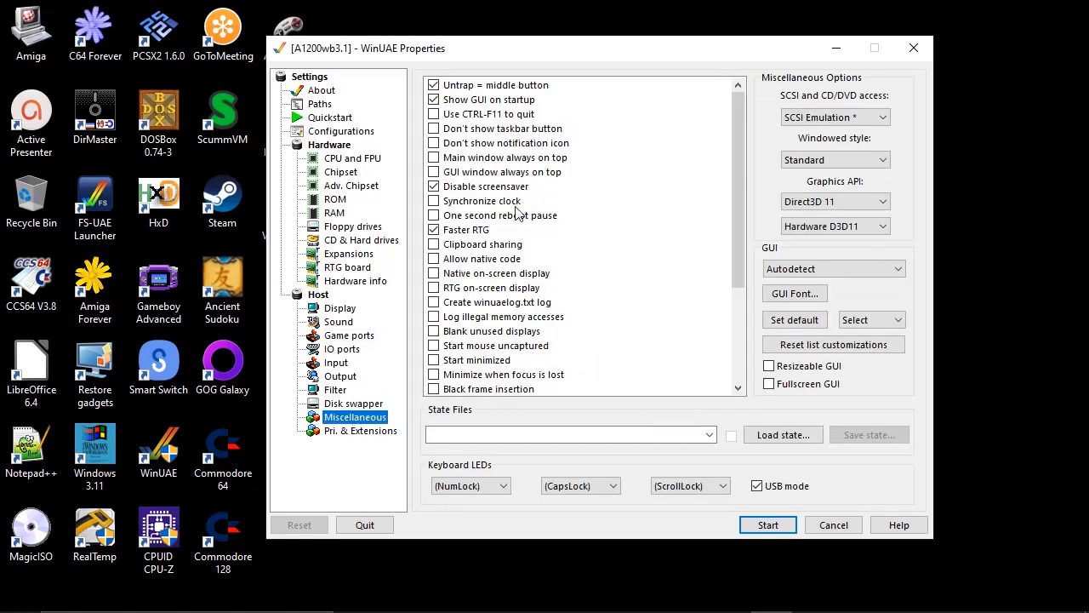
{"action": "left_click", "coordinate": [434, 114]}
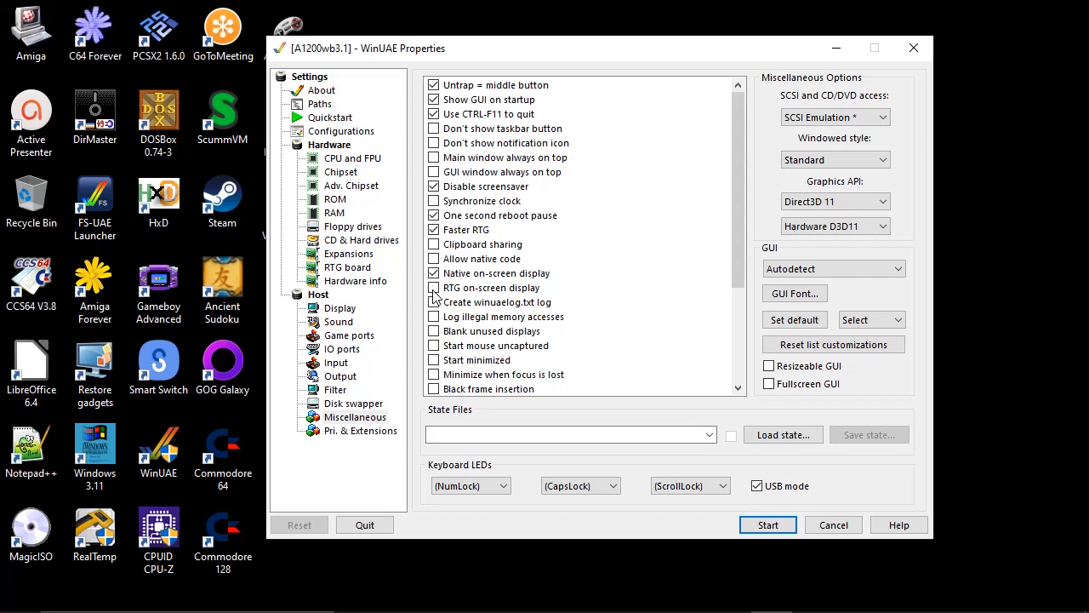
{"action": "left_click", "coordinate": [434, 289]}
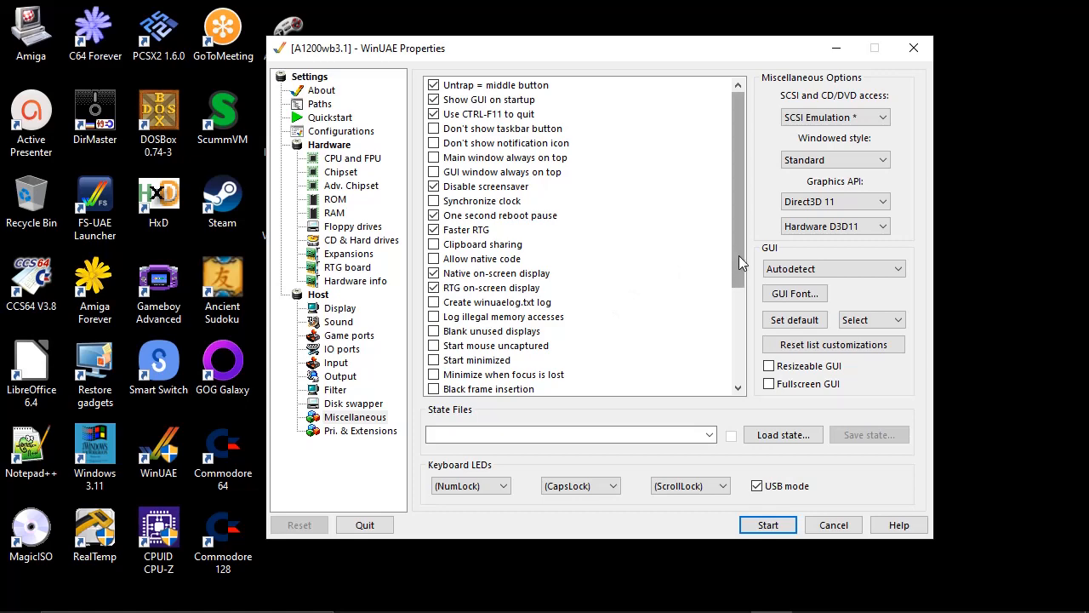
{"action": "left_click_drag", "start_coordinate": [739, 255], "coordinate": [741, 333]}
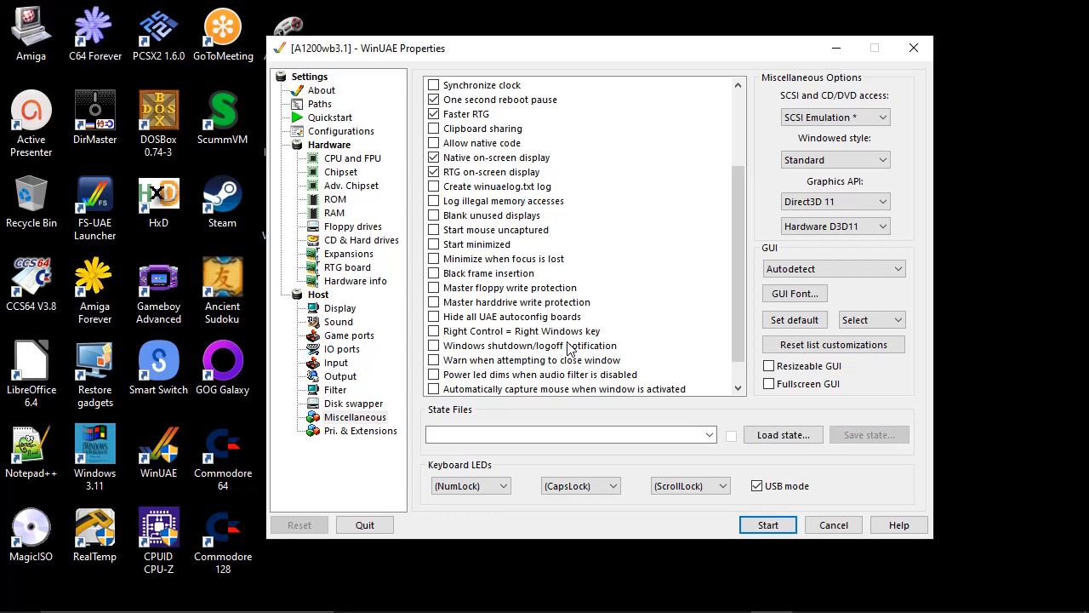
{"action": "left_click", "coordinate": [434, 331]}
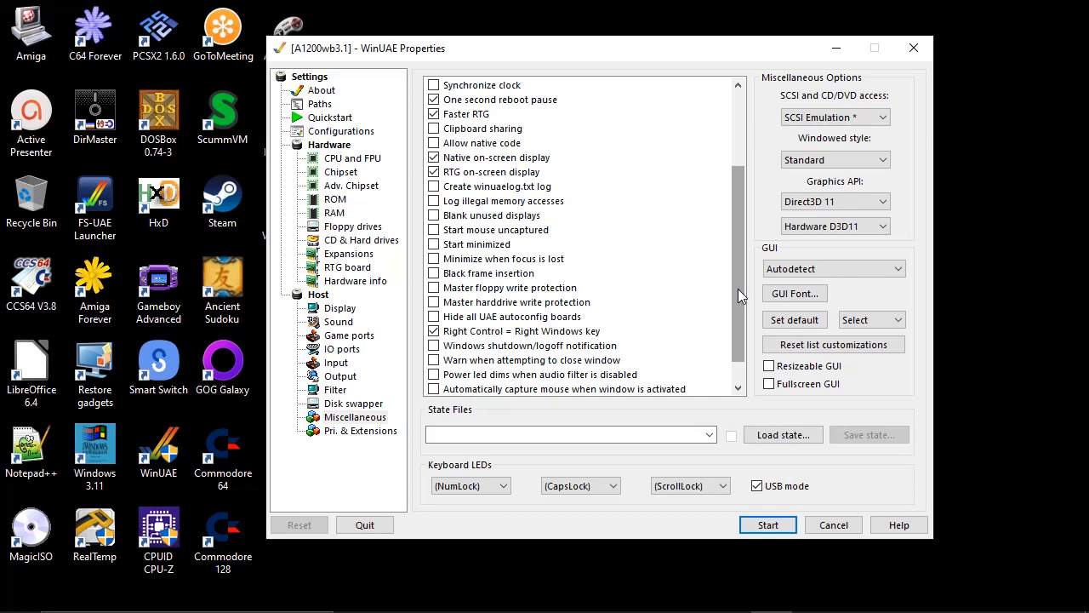
{"action": "left_click_drag", "start_coordinate": [739, 294], "coordinate": [766, 178]}
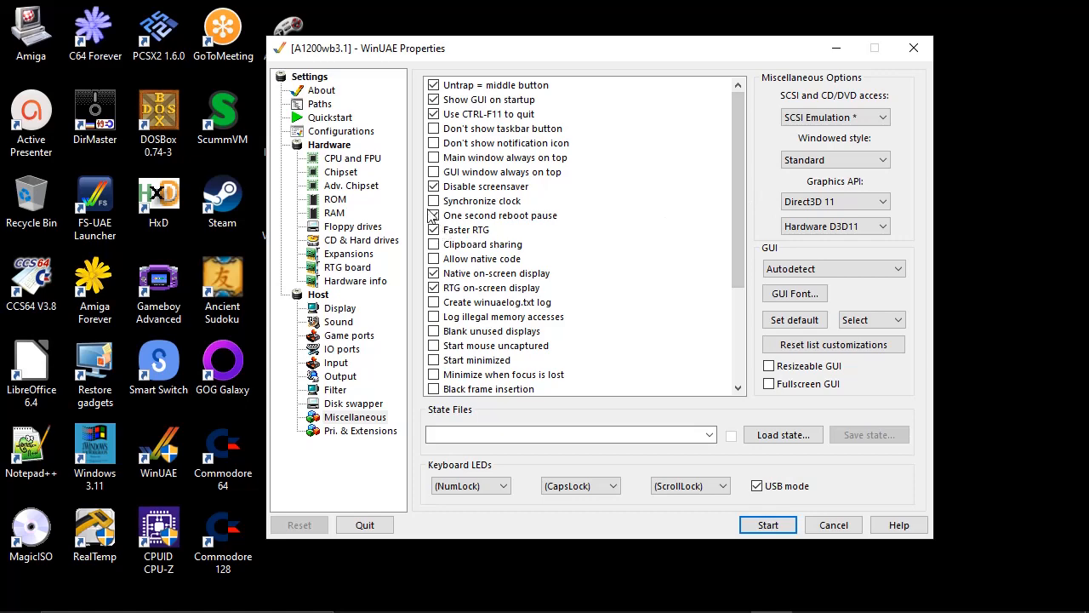
- Save the settings to the A1200wb3.1 configuration and load that configuration again
{"action": "left_click", "coordinate": [361, 136]}
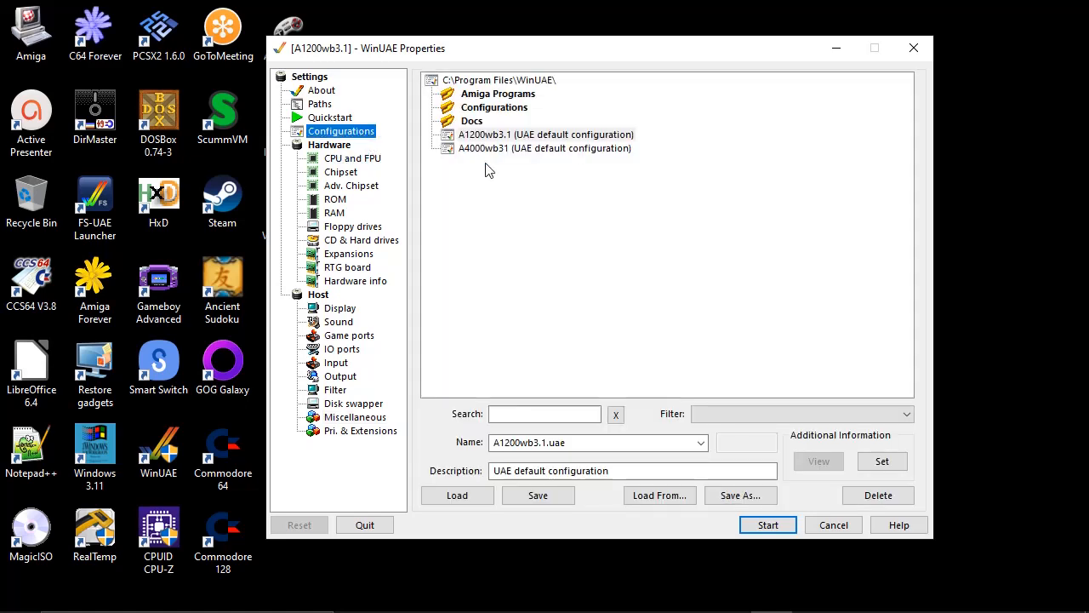
{"action": "left_click", "coordinate": [502, 136]}
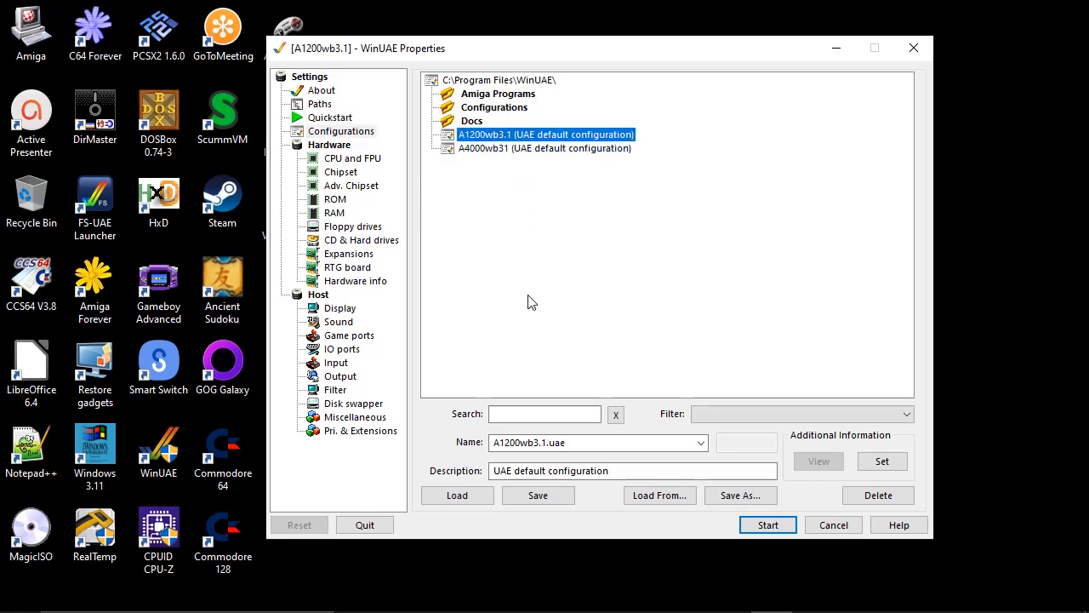
{"action": "left_click", "coordinate": [538, 498]}
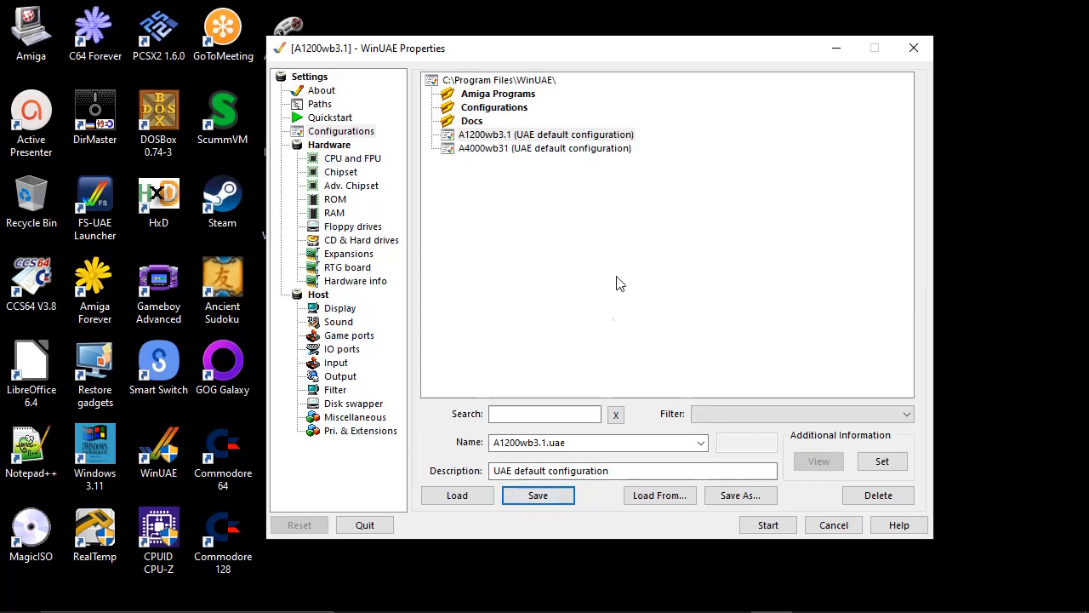
{"action": "left_click", "coordinate": [526, 138]}
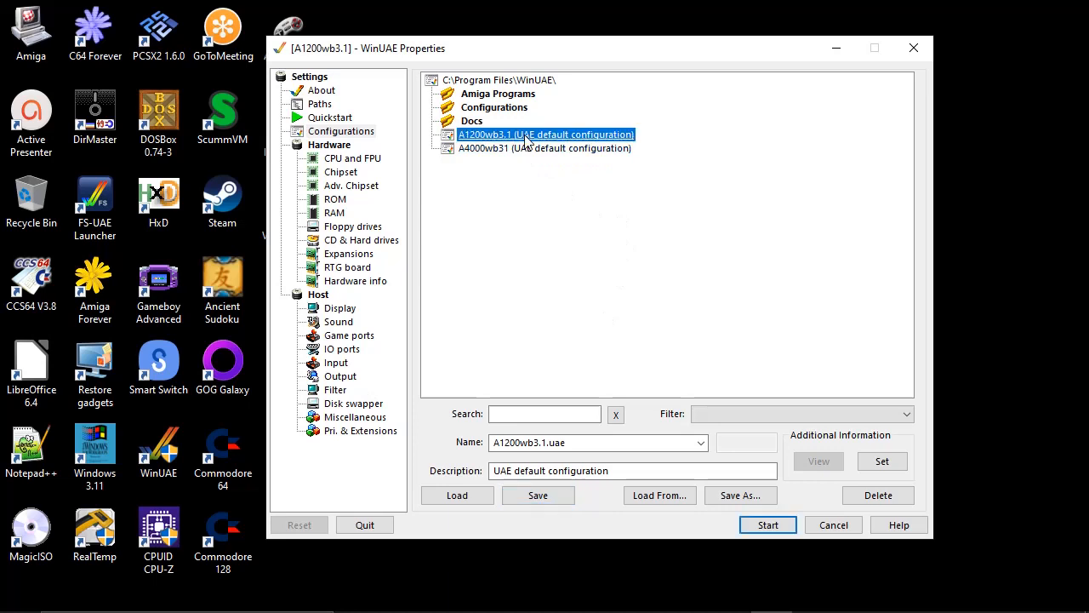
{"action": "left_click", "coordinate": [460, 497]}
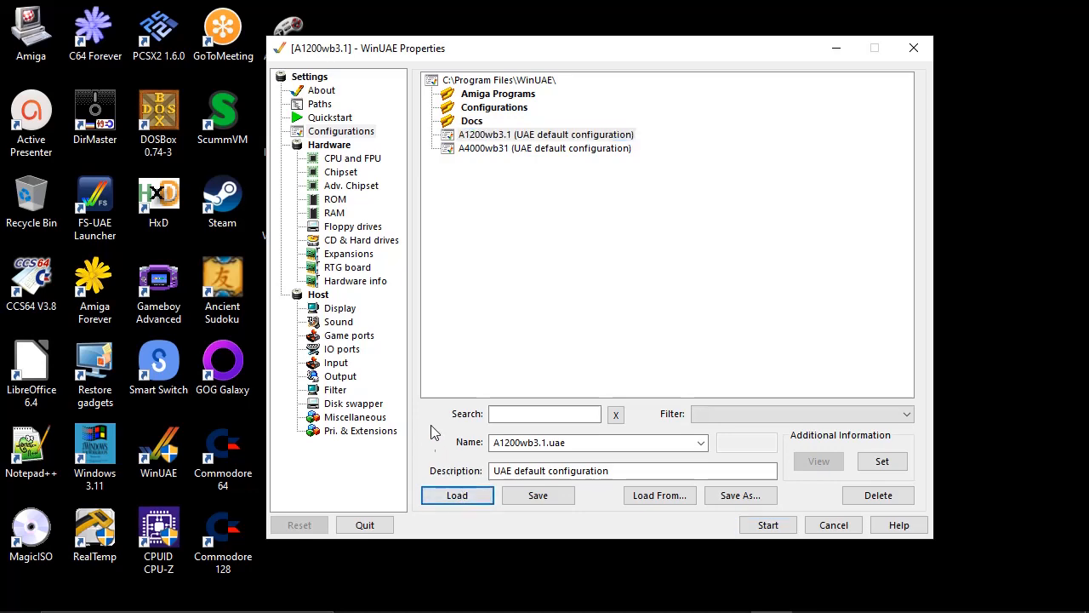
- Review the reloaded configuration's CPU, chipset, ROM, RAM, display and RTG board settings
{"action": "left_click", "coordinate": [350, 159]}
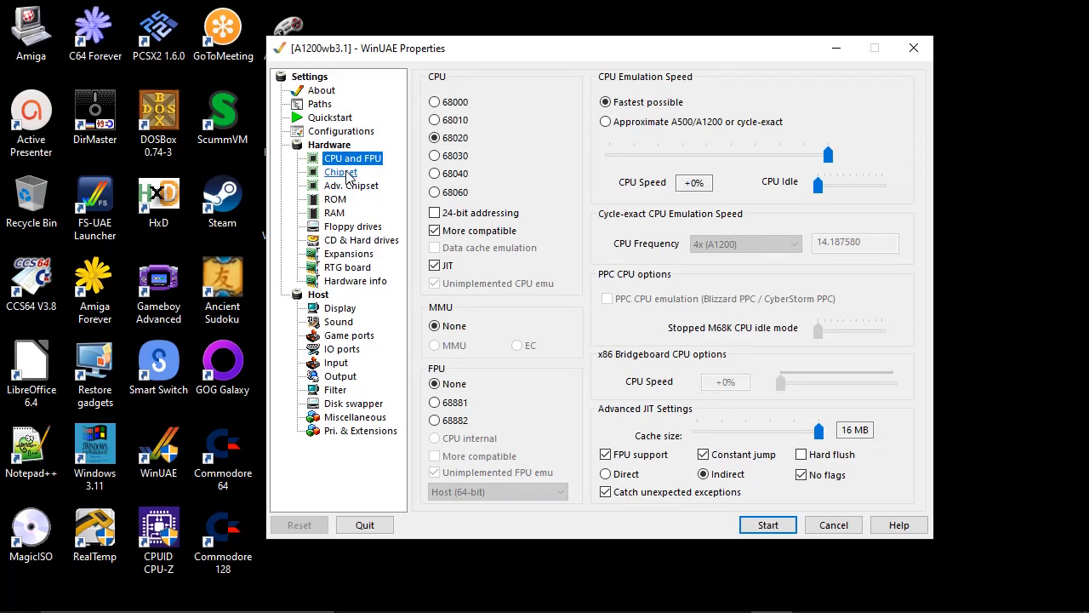
{"action": "left_click", "coordinate": [342, 173]}
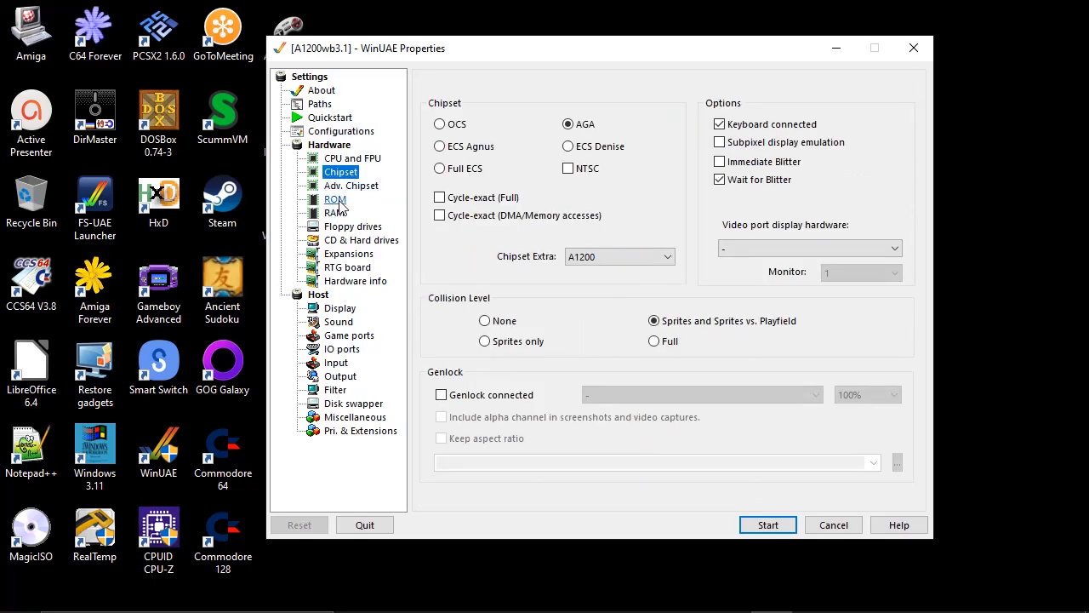
{"action": "left_click", "coordinate": [337, 203]}
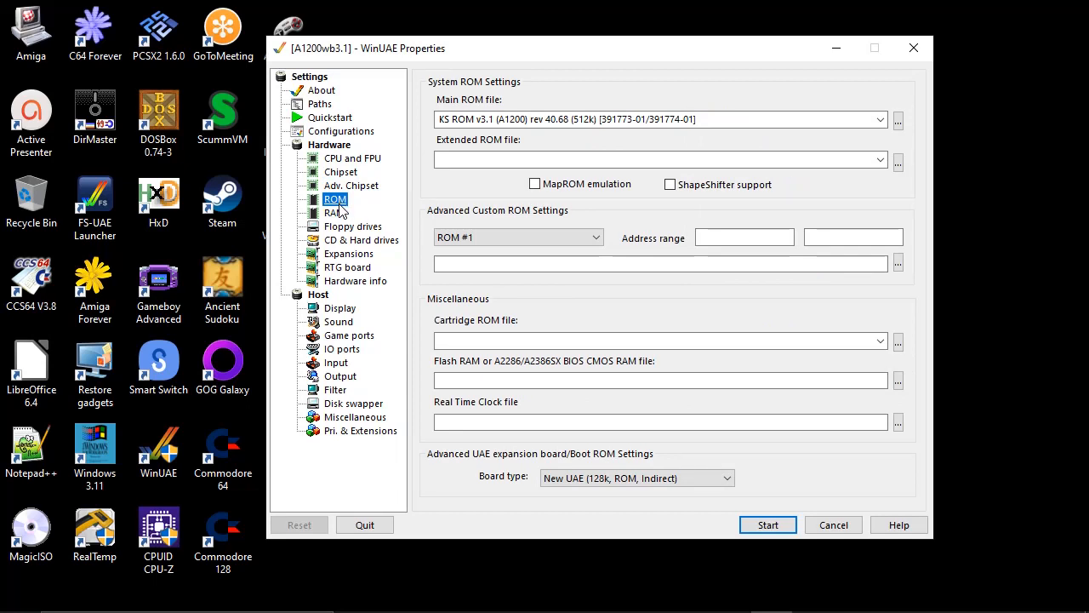
{"action": "left_click", "coordinate": [338, 214]}
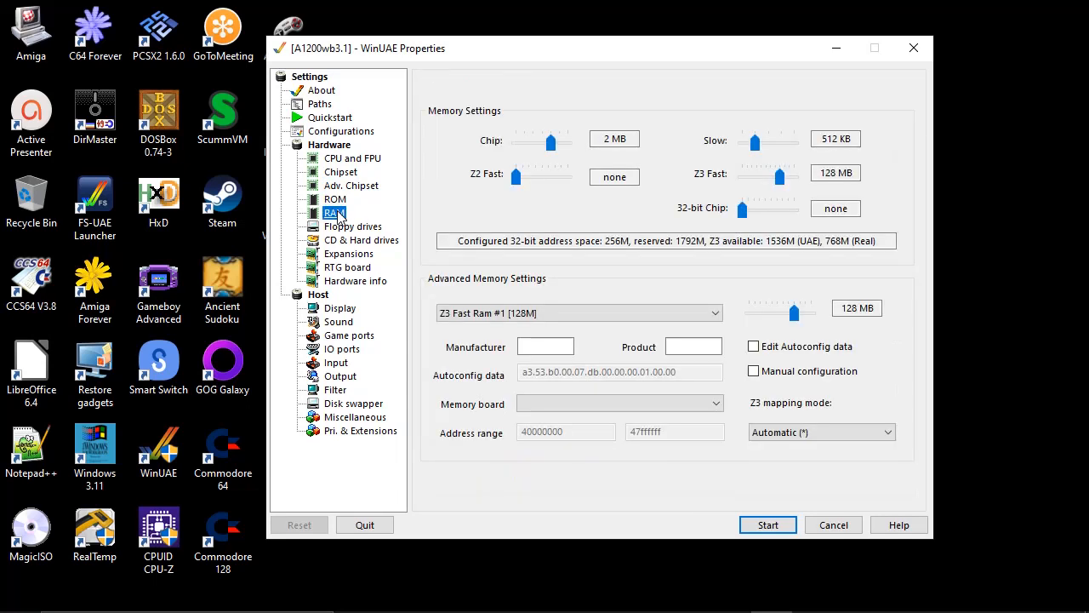
{"action": "left_click", "coordinate": [341, 309]}
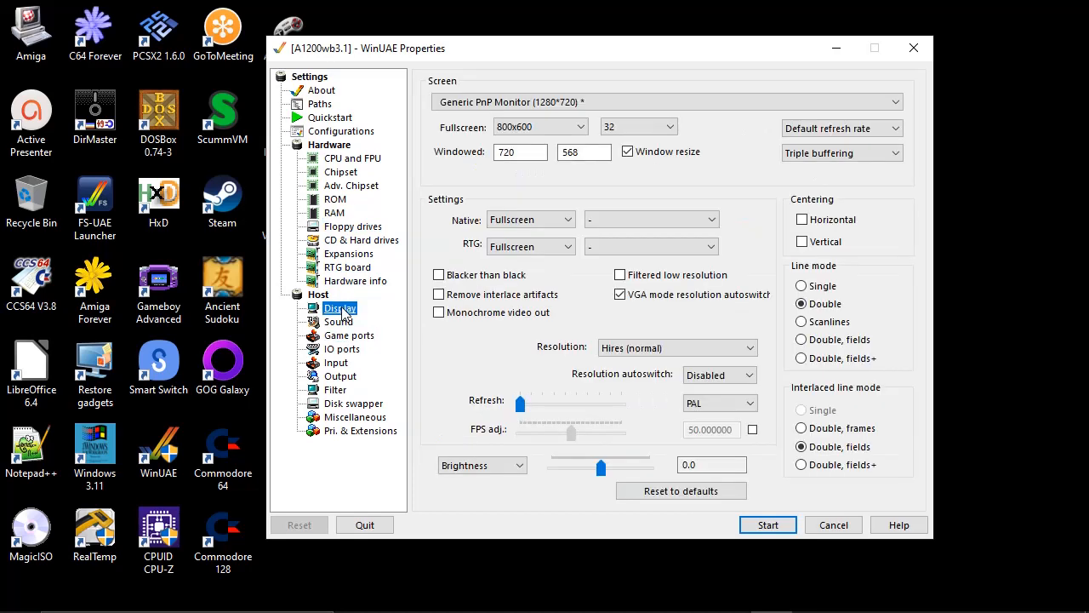
{"action": "left_click", "coordinate": [347, 268]}
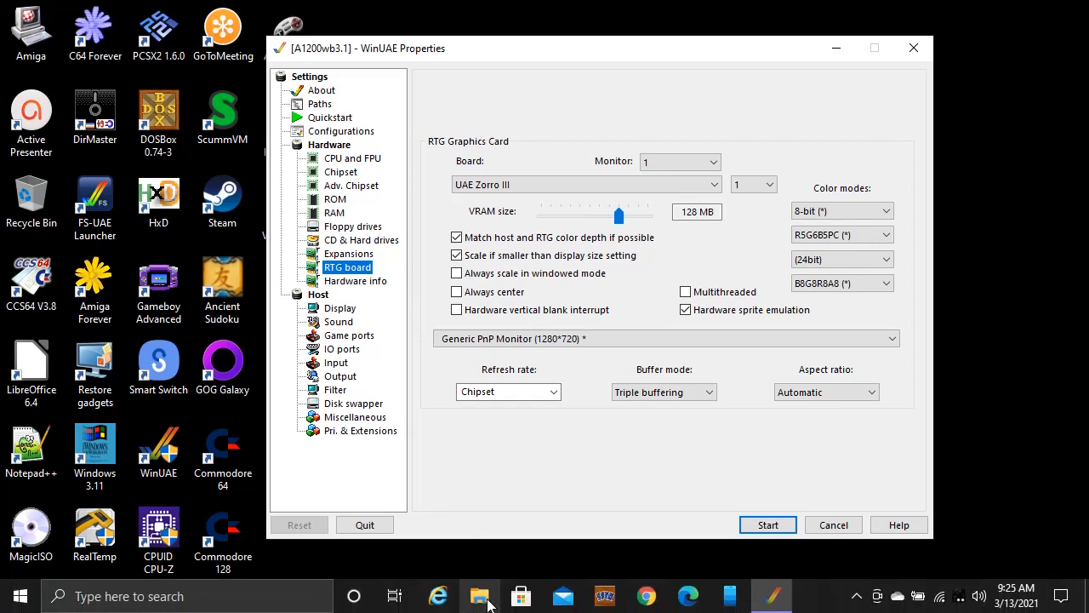
- Switch to File Explorer, locate the DATA (D:) drive among the PC's drives, and close the window
{"action": "left_click", "coordinate": [487, 601]}
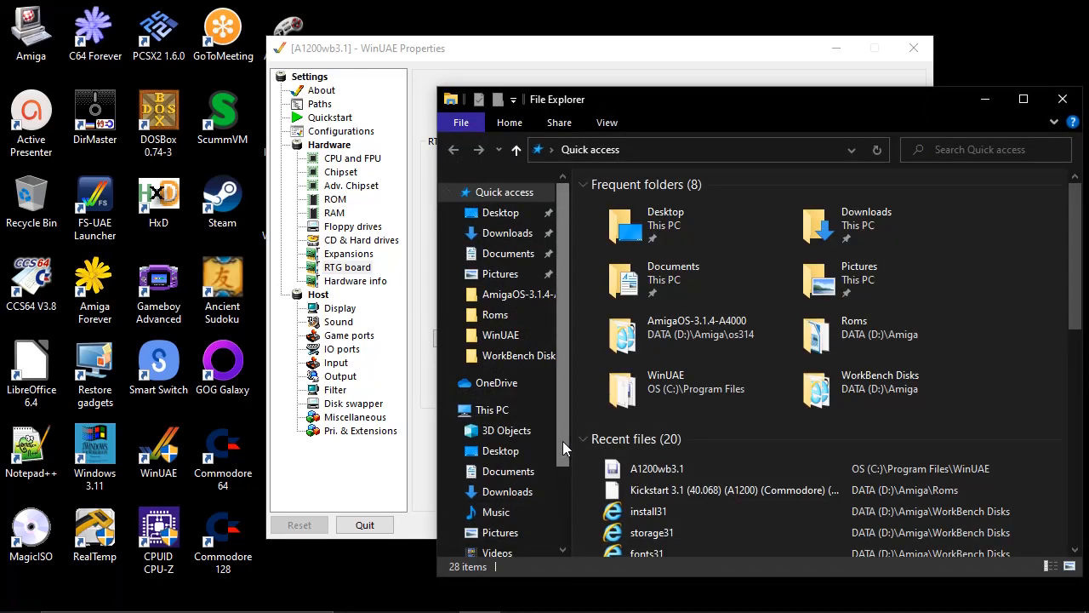
{"action": "left_click_drag", "start_coordinate": [562, 441], "coordinate": [561, 502]}
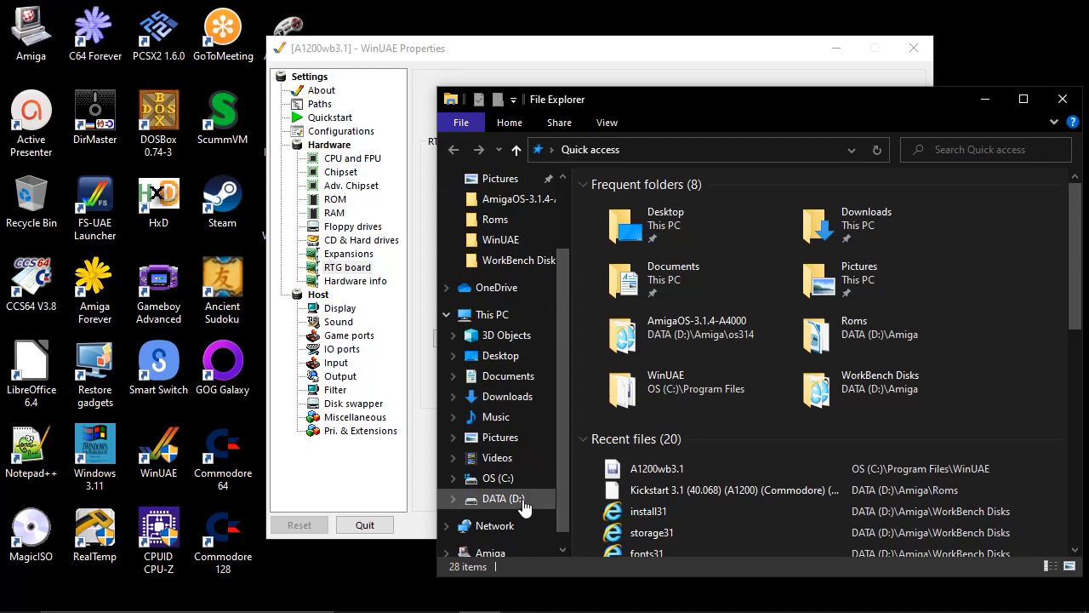
{"action": "left_click", "coordinate": [1065, 99]}
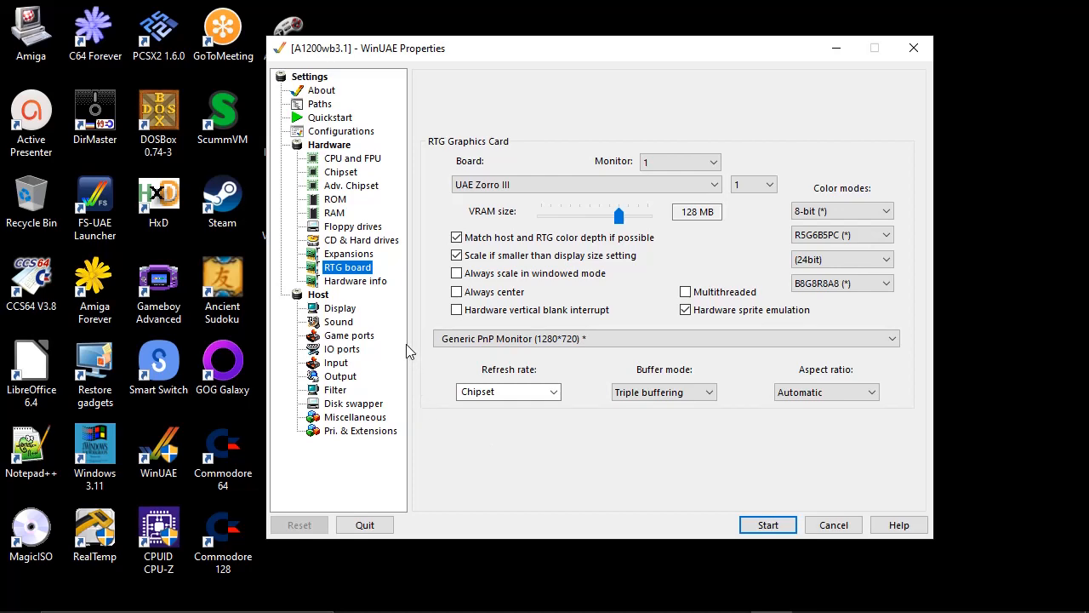
- Enable CDFS automount CD/DVD drives in the CD and hard drive settings
{"action": "left_click", "coordinate": [382, 246]}
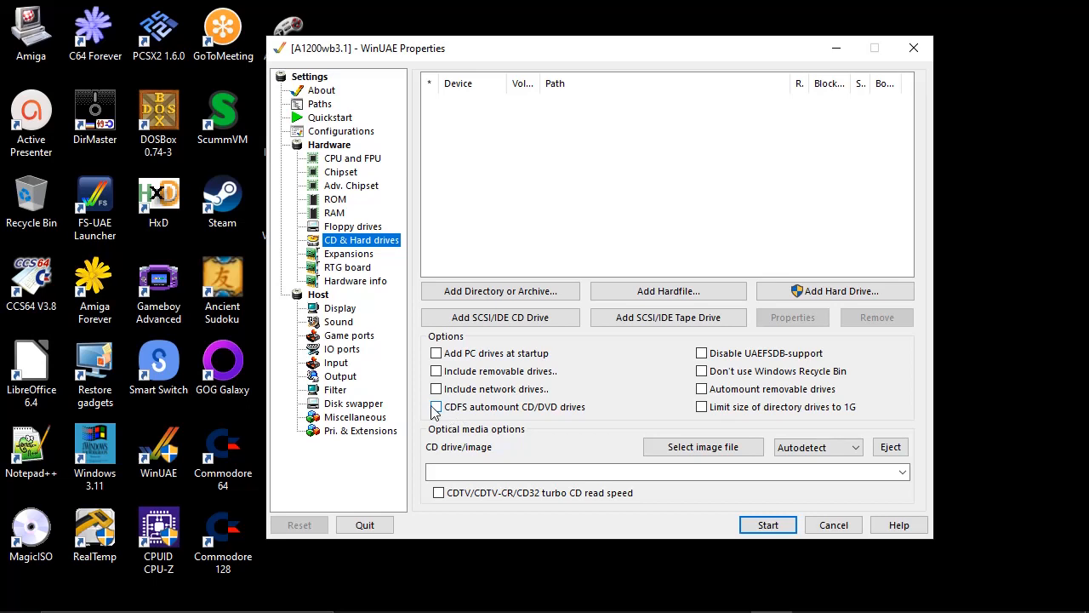
{"action": "left_click", "coordinate": [436, 409]}
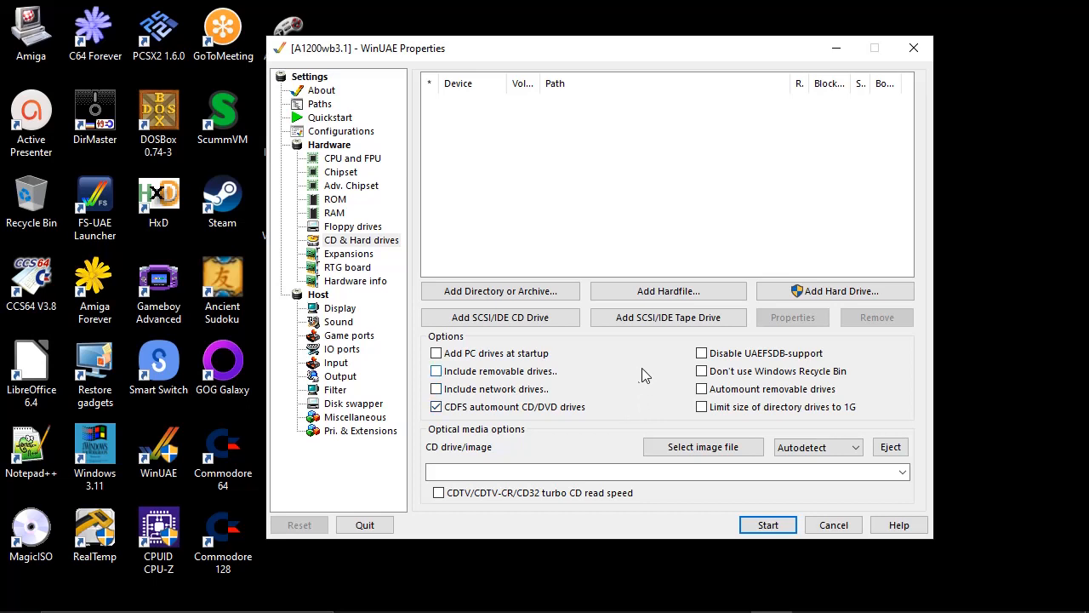
- Create a 1024 MB hard disk image named A1200 in the WinUAE folder and add it as a hardfile in Full drive/RDB mode
{"action": "left_click", "coordinate": [666, 291]}
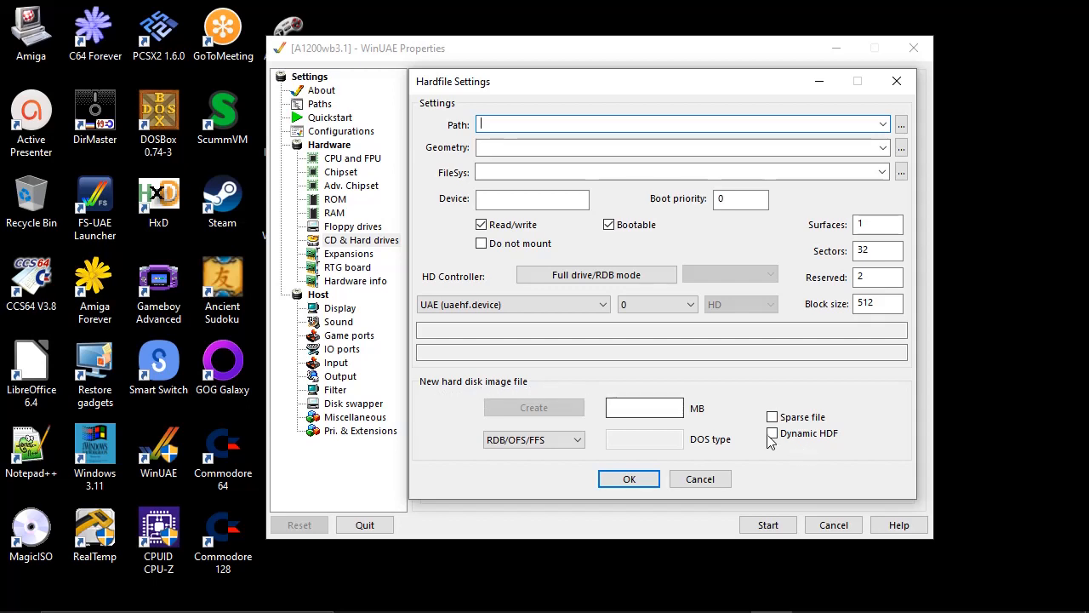
{"action": "left_click", "coordinate": [621, 408]}
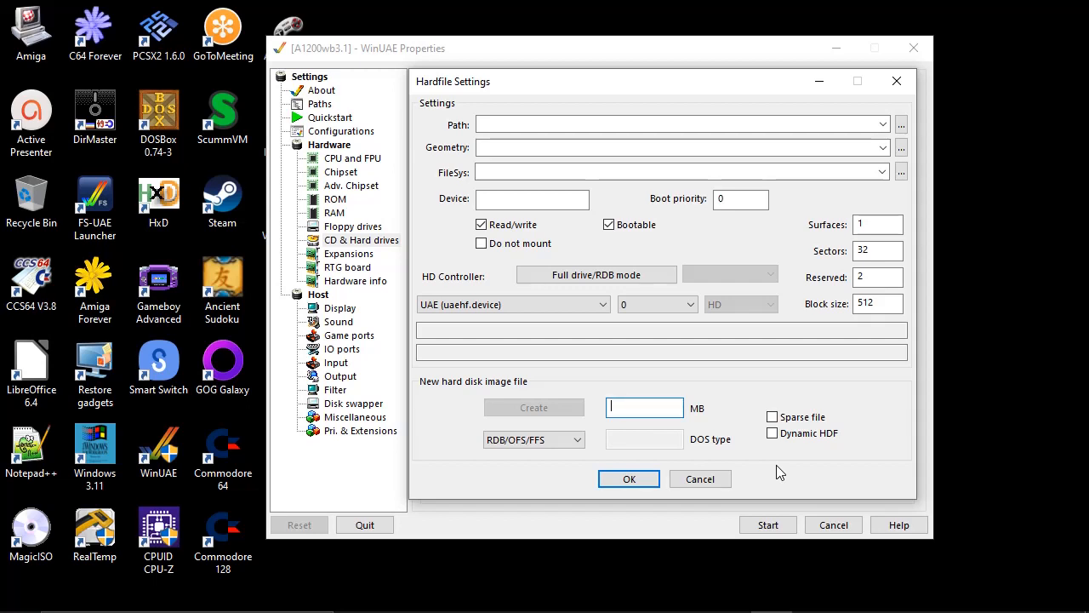
{"action": "type", "text": "1"}
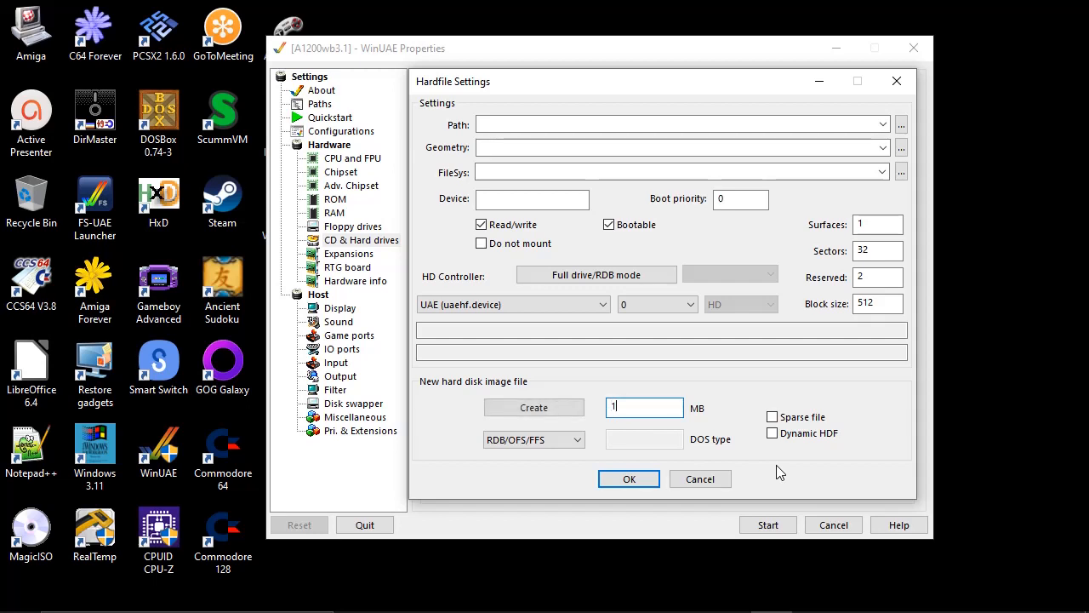
{"action": "type", "text": "024"}
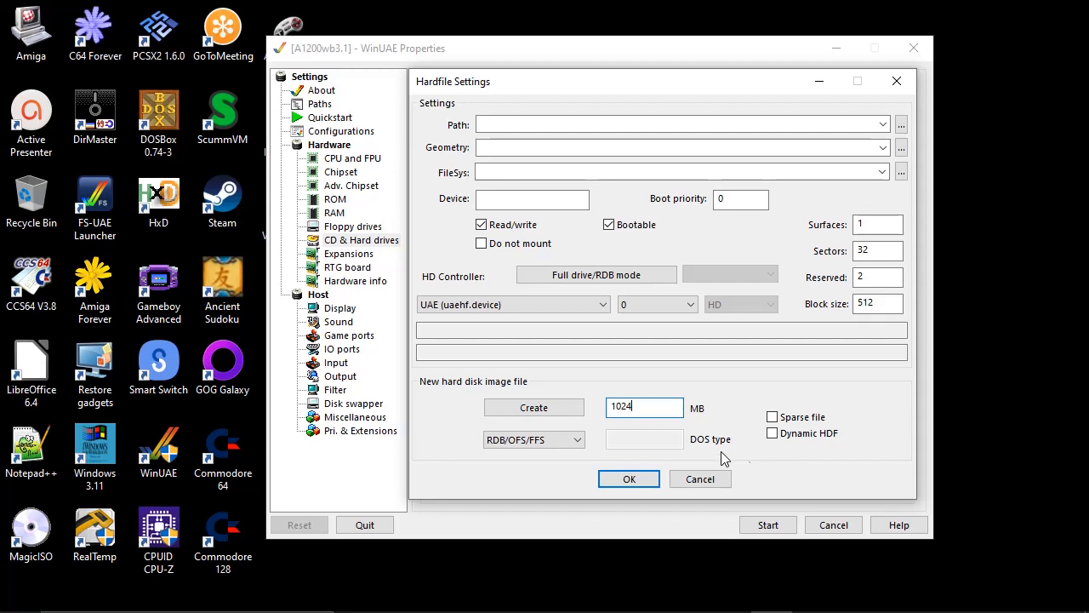
{"action": "left_click", "coordinate": [536, 408]}
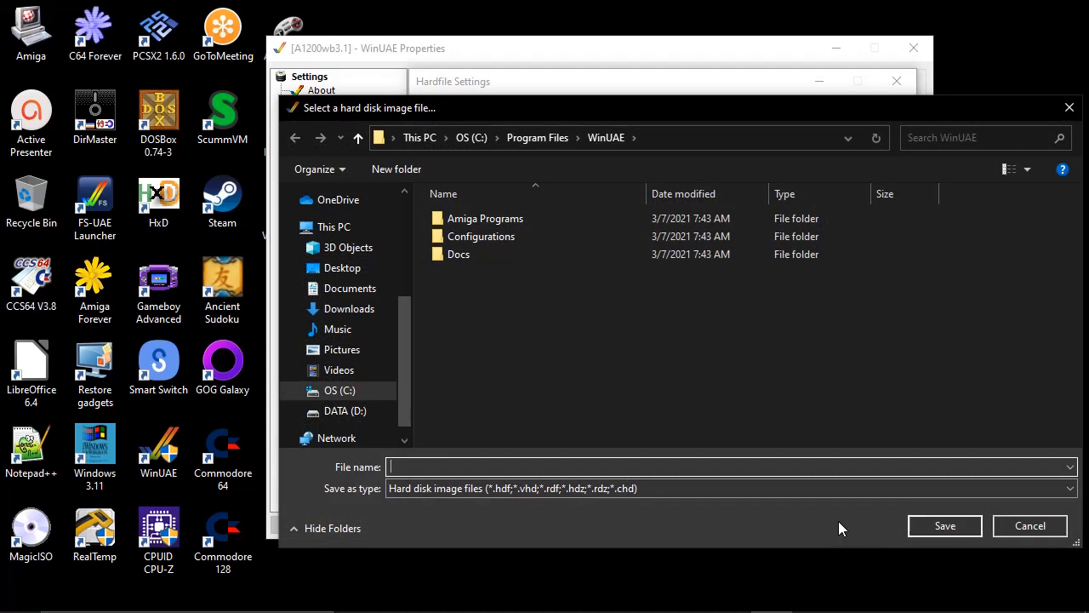
{"action": "type", "text": "A1"}
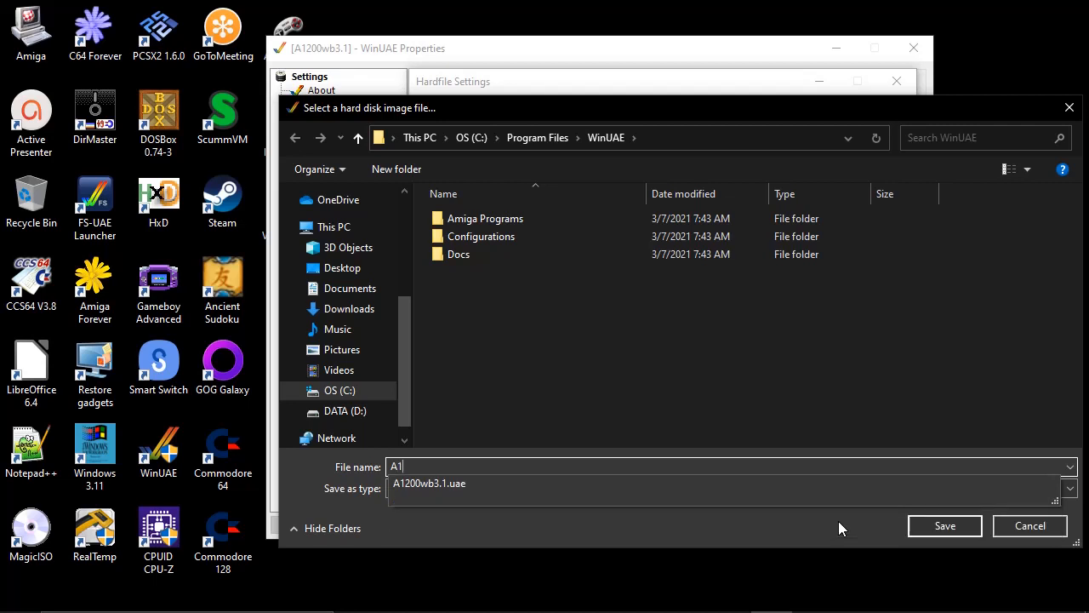
{"action": "type", "text": "200"}
{"action": "left_click", "coordinate": [938, 528]}
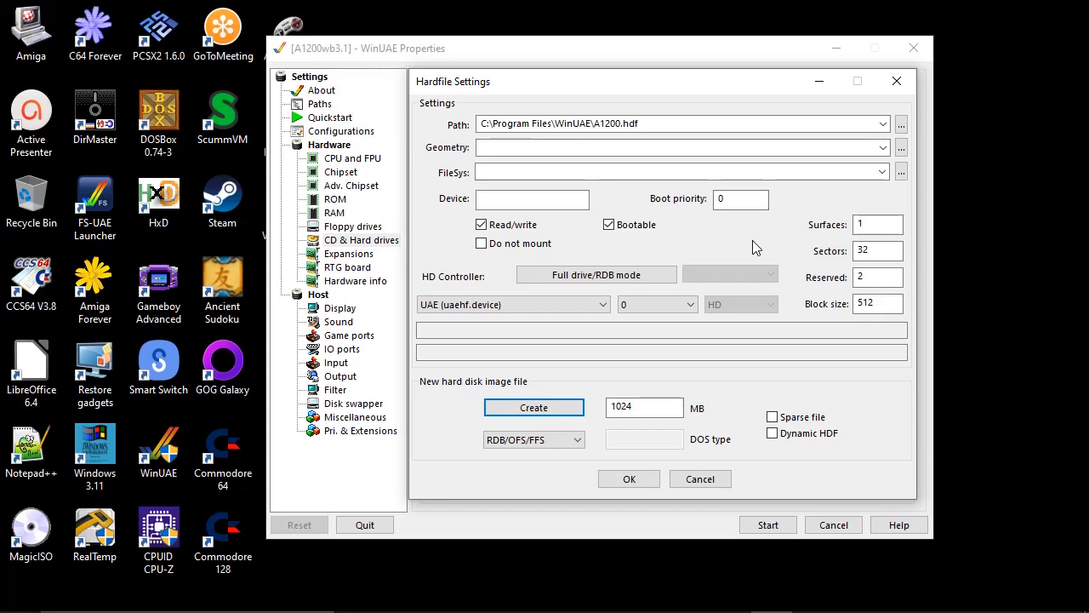
{"action": "left_click", "coordinate": [604, 275]}
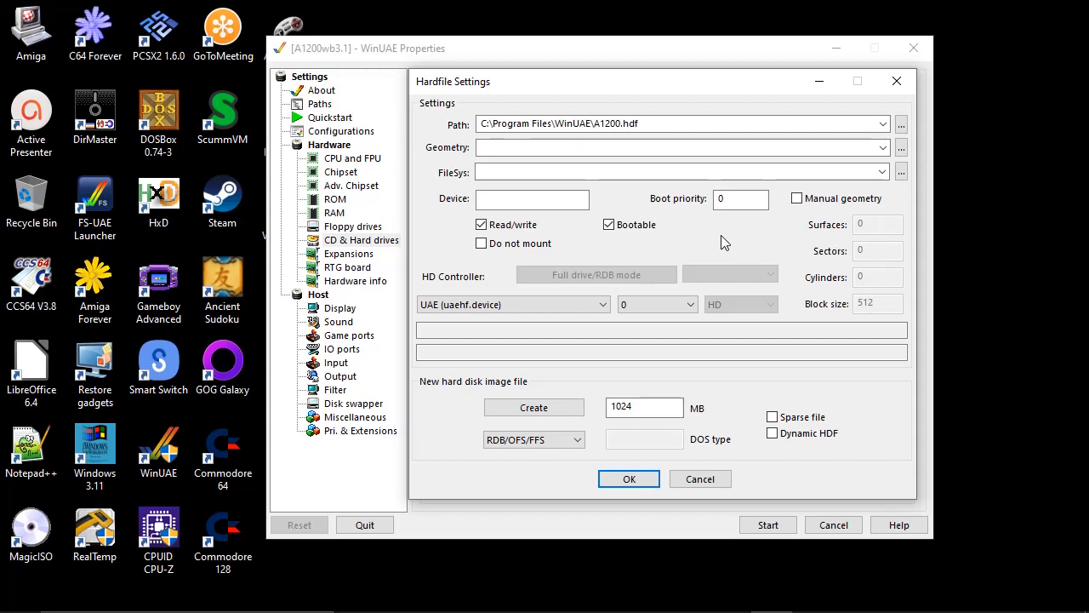
{"action": "left_click", "coordinate": [634, 479]}
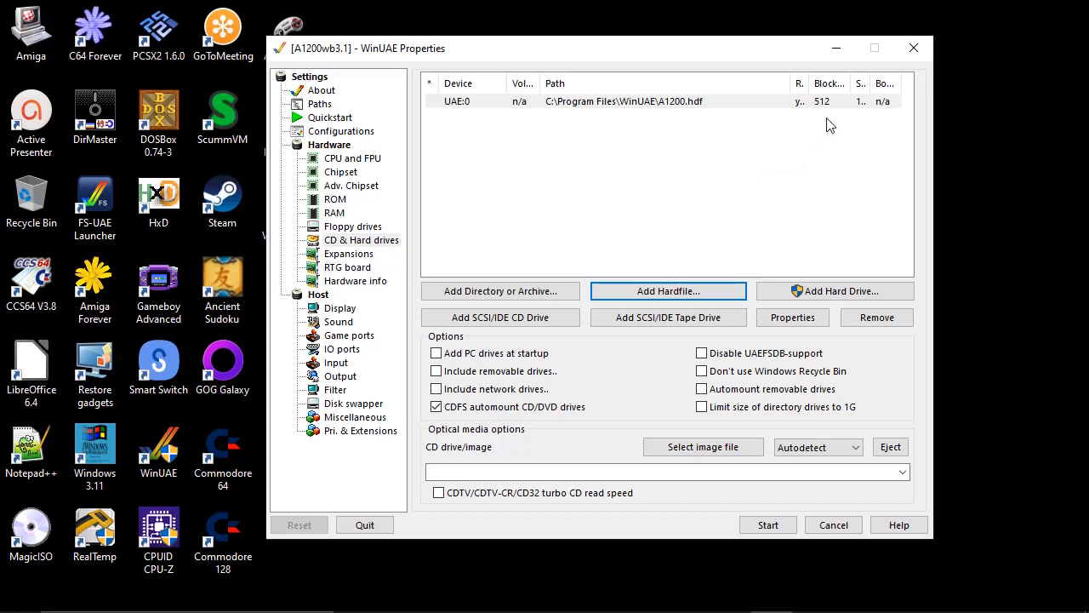
- Check the size and hardfile settings of the A1200.hdf drive
{"action": "left_click_drag", "start_coordinate": [873, 86], "coordinate": [882, 85]}
{"action": "left_click", "coordinate": [881, 101]}
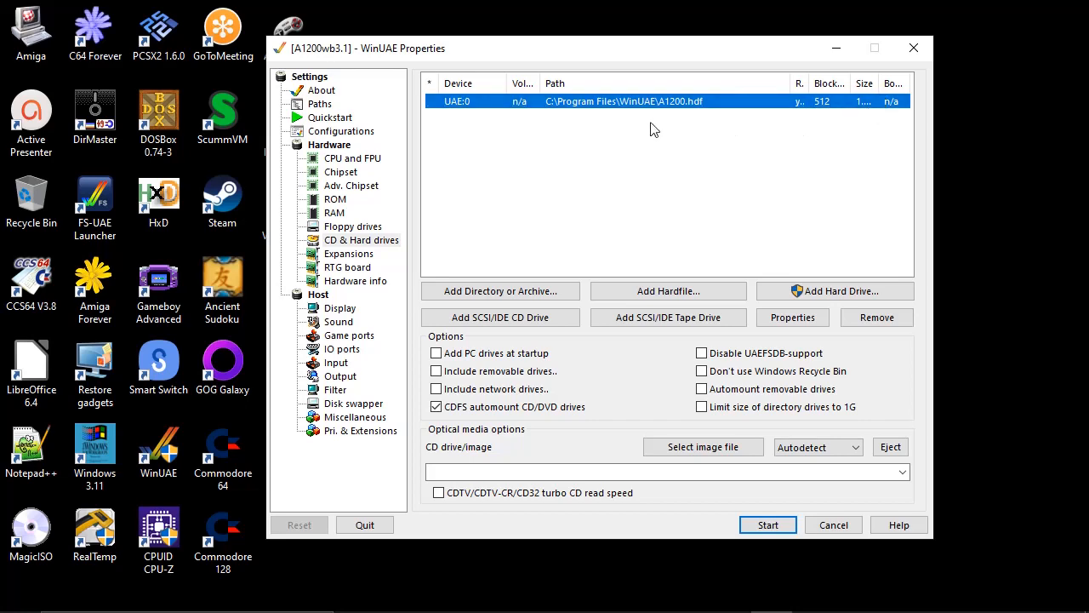
{"action": "double_click", "coordinate": [591, 100]}
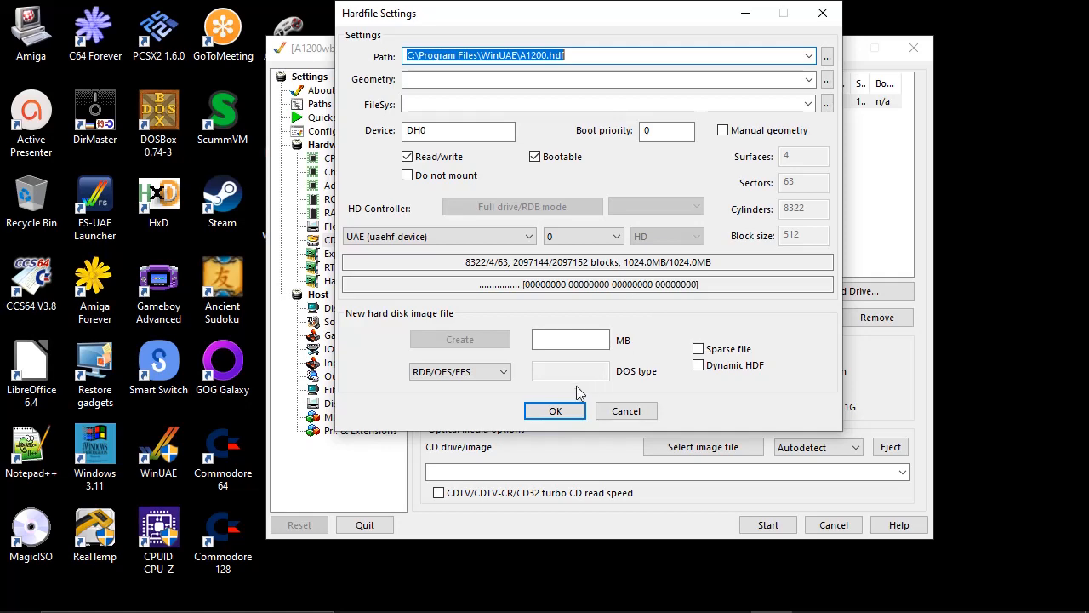
{"action": "left_click", "coordinate": [557, 412]}
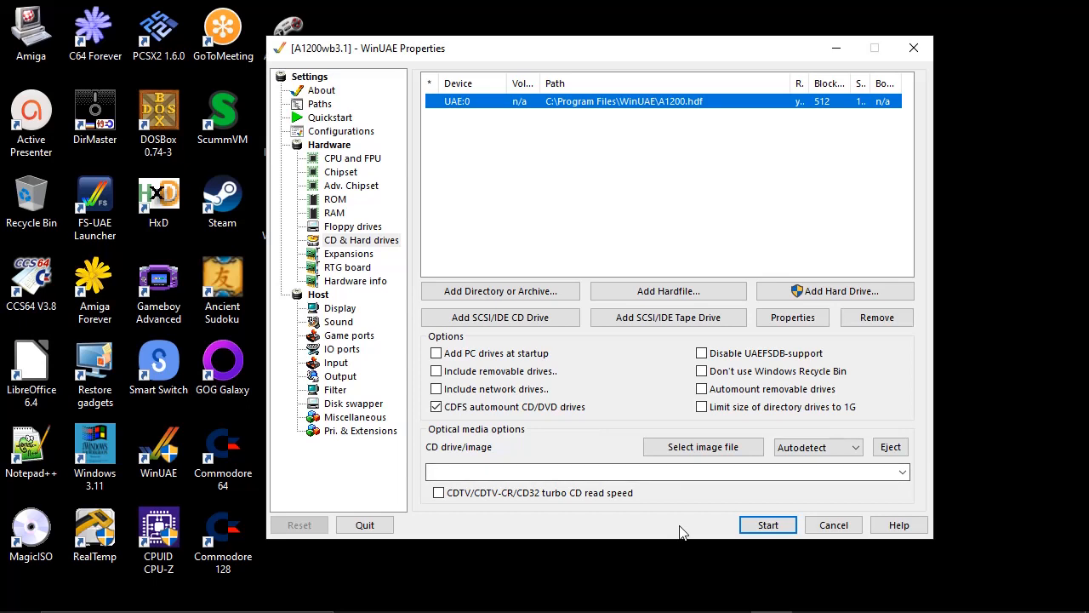
- Save the hard drive settings to the A1200wb3.1 configuration and reload it
{"action": "left_click", "coordinate": [356, 136]}
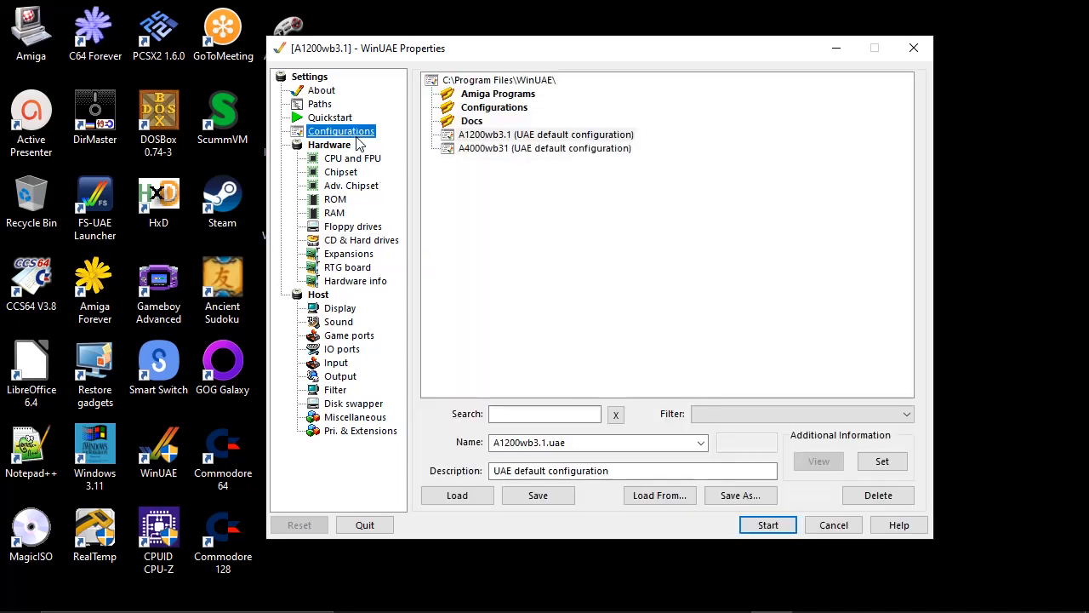
{"action": "left_click", "coordinate": [508, 136]}
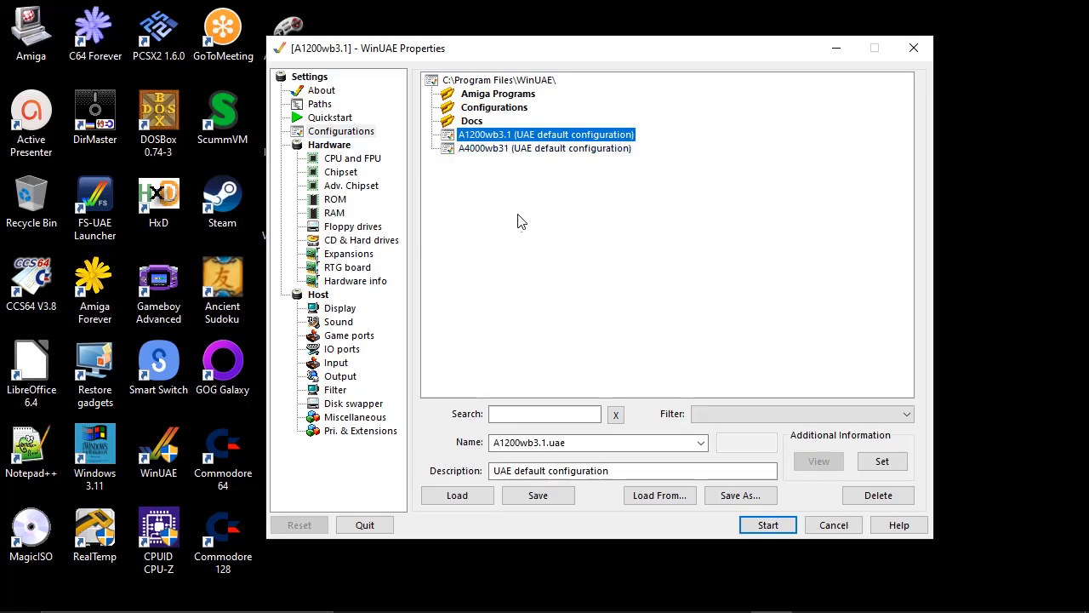
{"action": "left_click", "coordinate": [543, 498]}
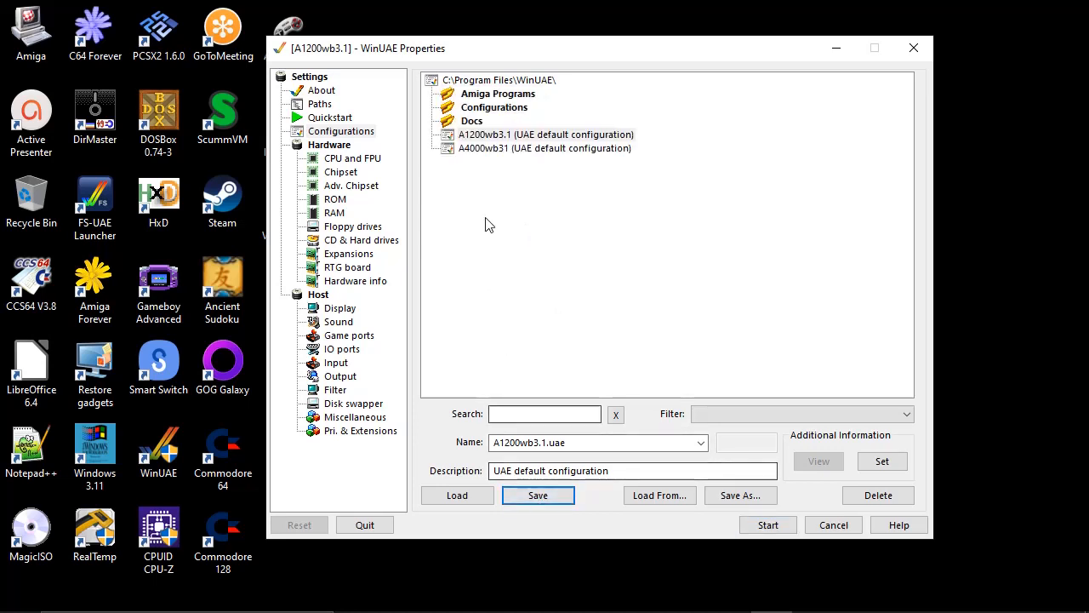
{"action": "left_click", "coordinate": [459, 135]}
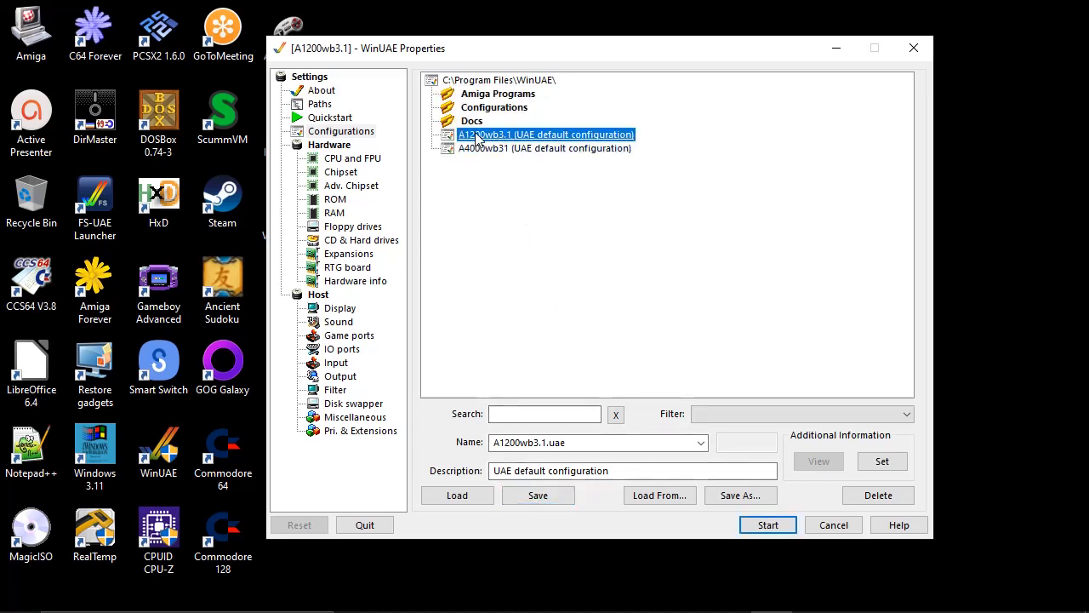
{"action": "left_click", "coordinate": [457, 497]}
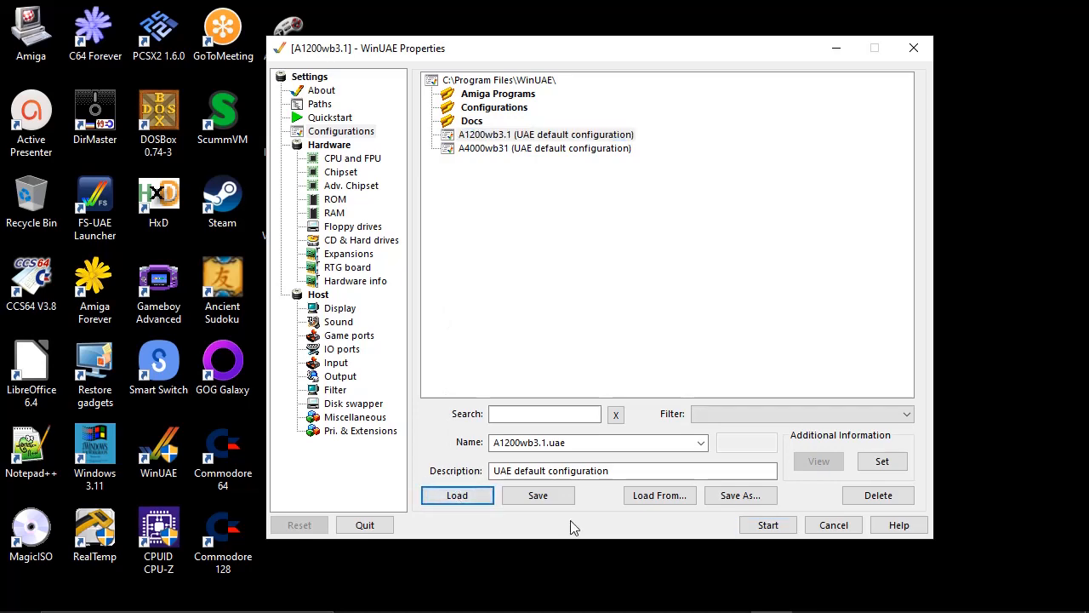
- Start the emulated Amiga to test the boot and return to the WinUAE properties
{"action": "left_click", "coordinate": [759, 526]}
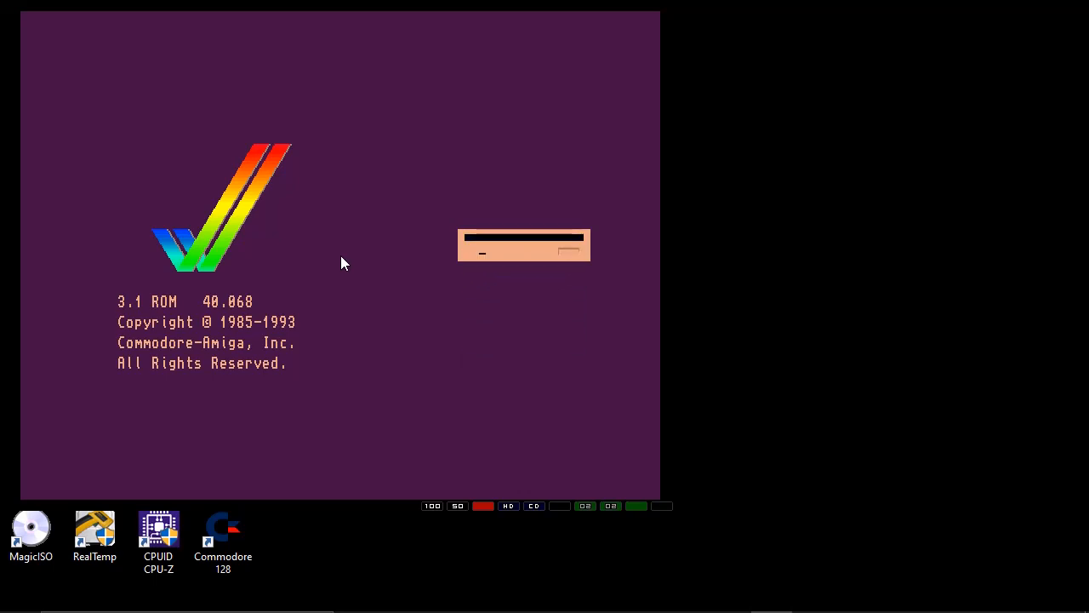
{"action": "key", "text": "alt+F4"}
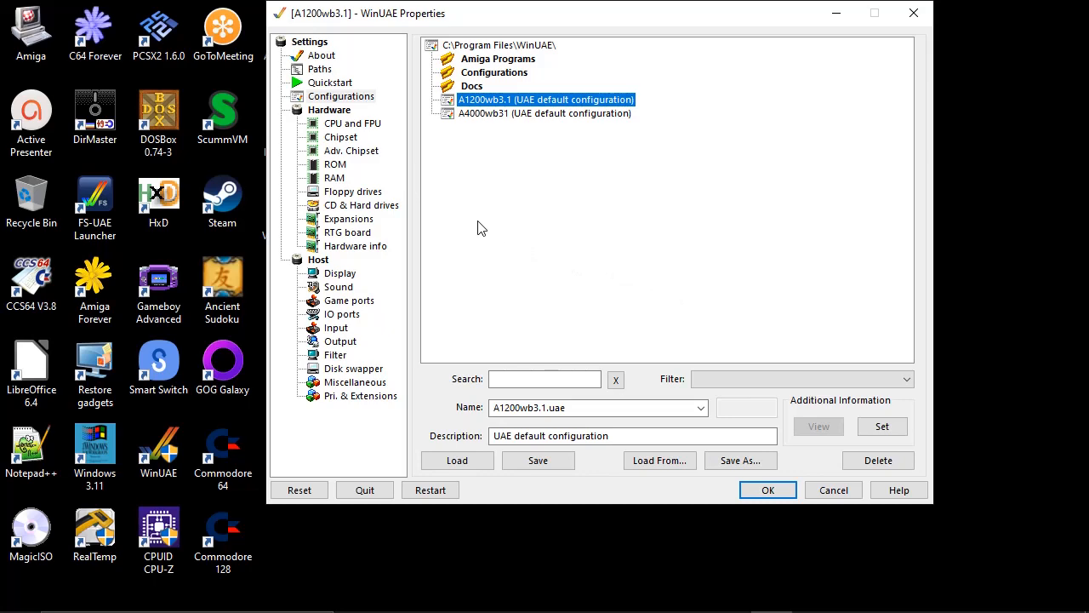
- Begin adding a directory hard drive and choose the Programs folder on DATA (D:) as its path
{"action": "left_click", "coordinate": [387, 209]}
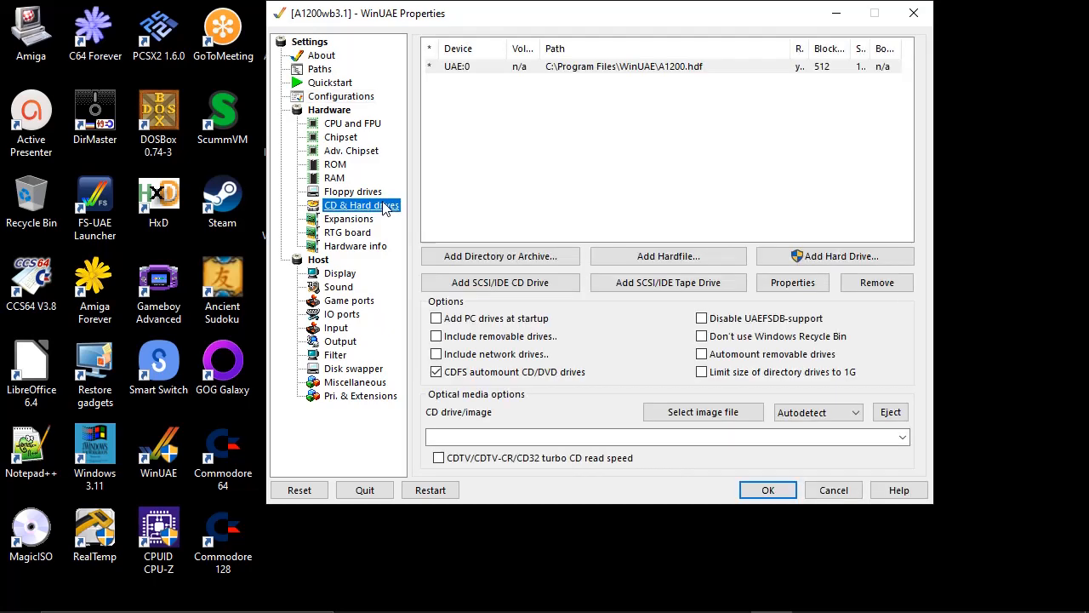
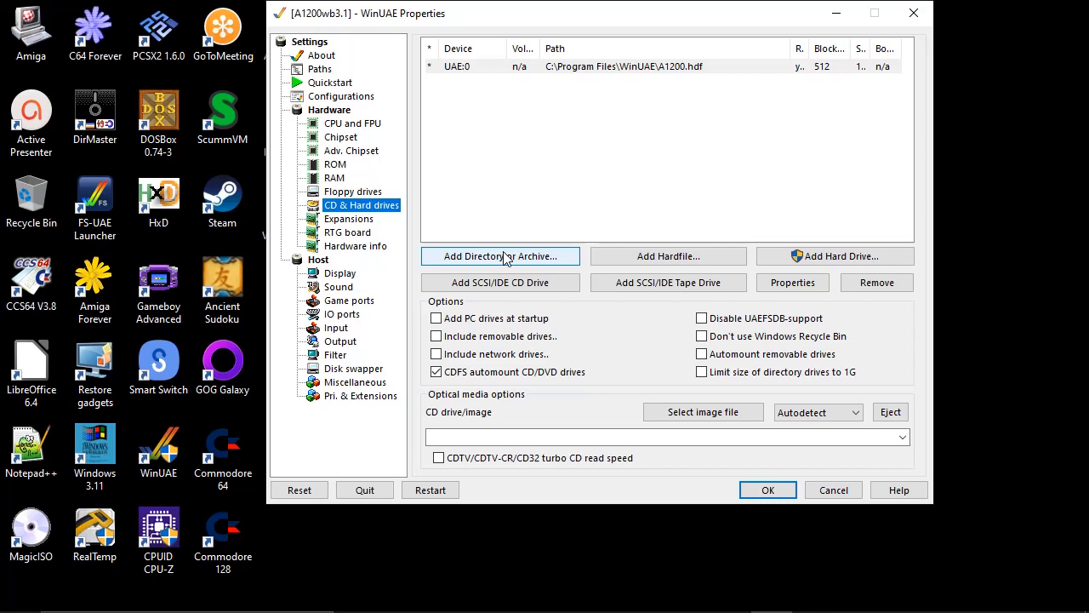
{"action": "left_click", "coordinate": [504, 258]}
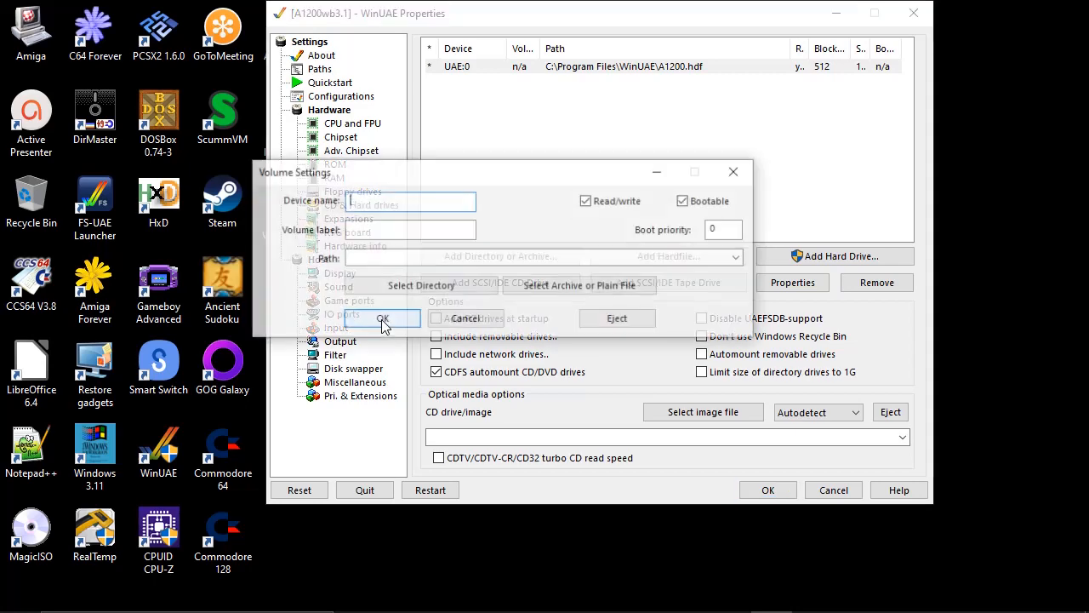
{"action": "left_click", "coordinate": [446, 287]}
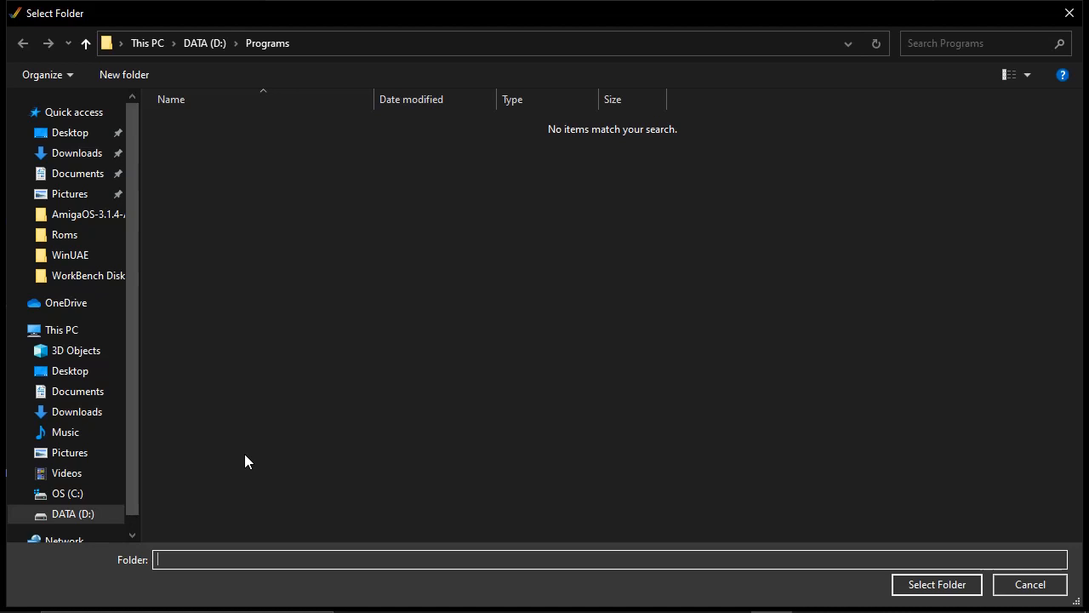
{"action": "left_click", "coordinate": [82, 513]}
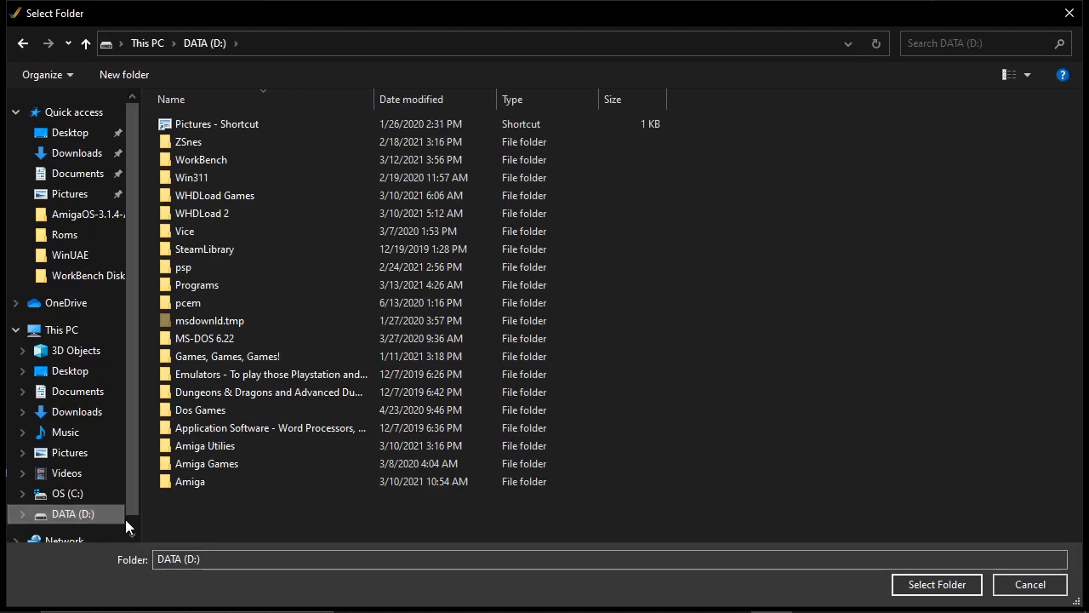
{"action": "left_click", "coordinate": [215, 286]}
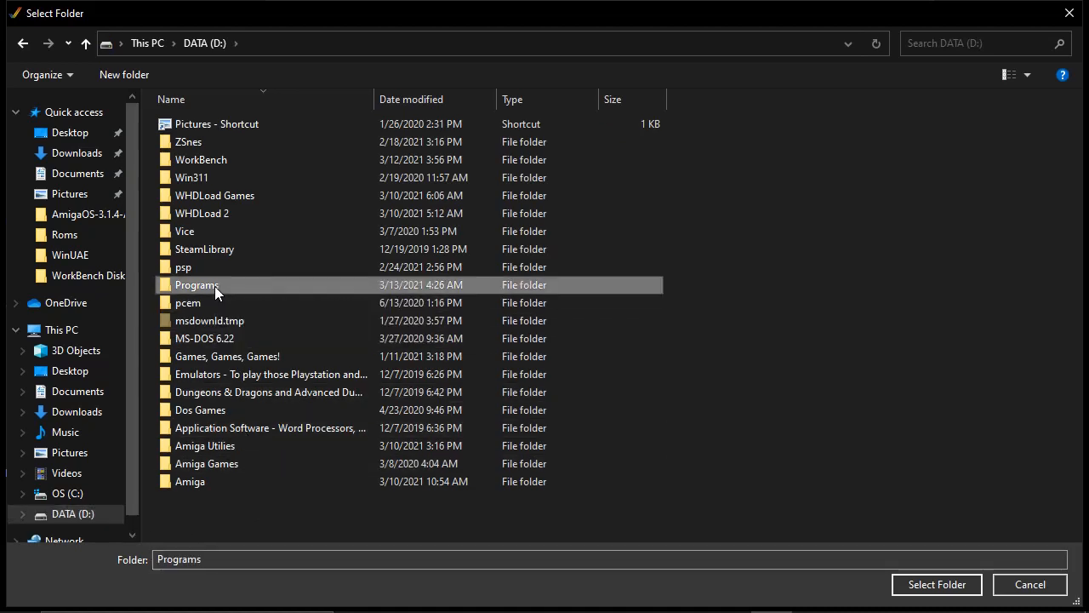
{"action": "left_click", "coordinate": [941, 591]}
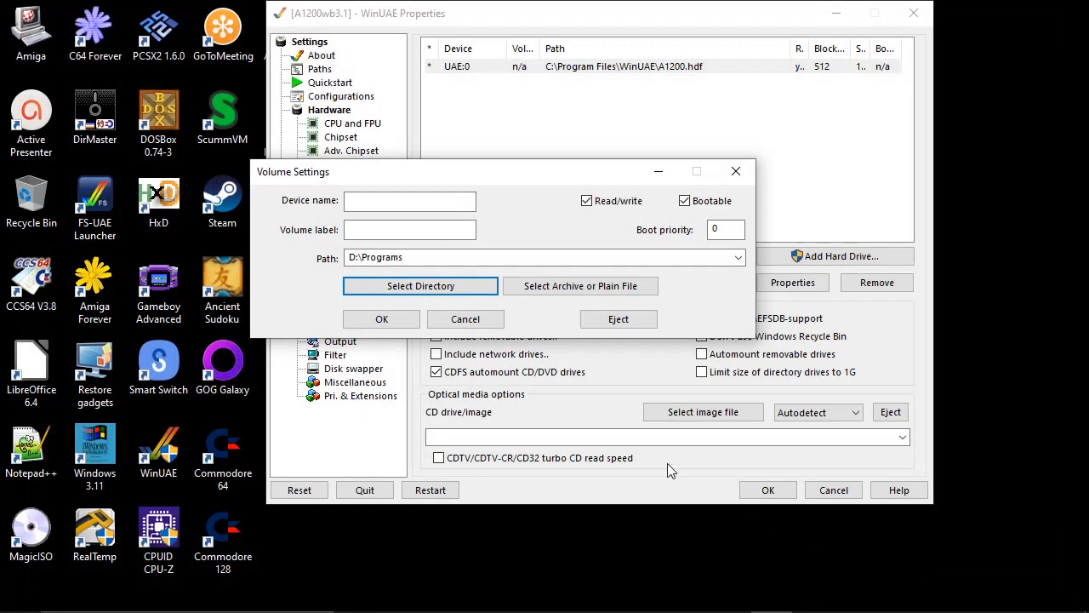
- Give the directory drive the device name DH1 and the volume label Programs, and add it to the drive list
{"action": "left_click", "coordinate": [383, 206]}
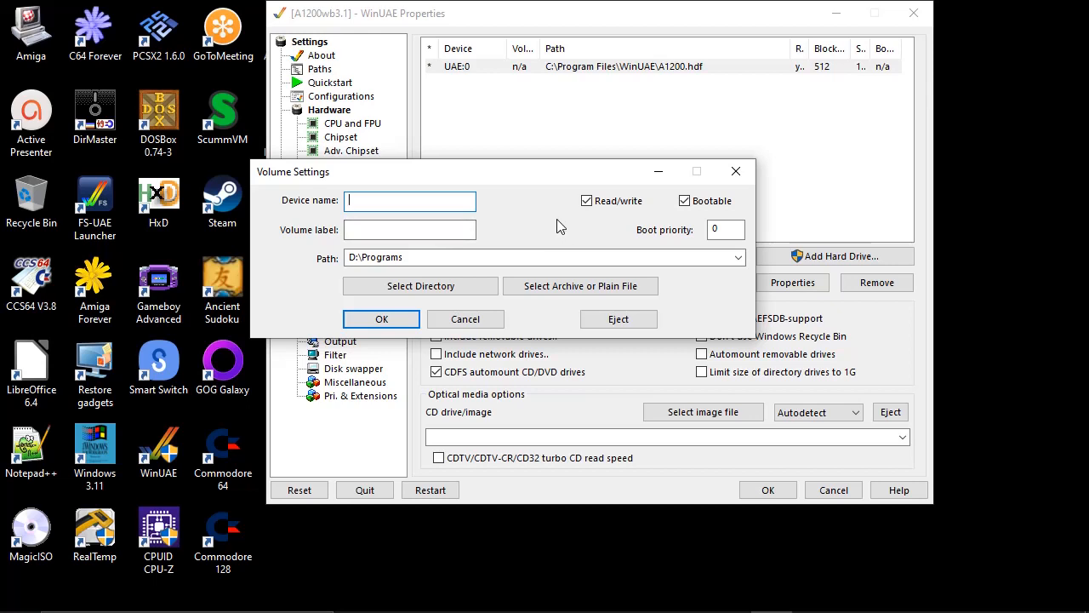
{"action": "type", "text": "DH1"}
{"action": "left_click", "coordinate": [371, 233]}
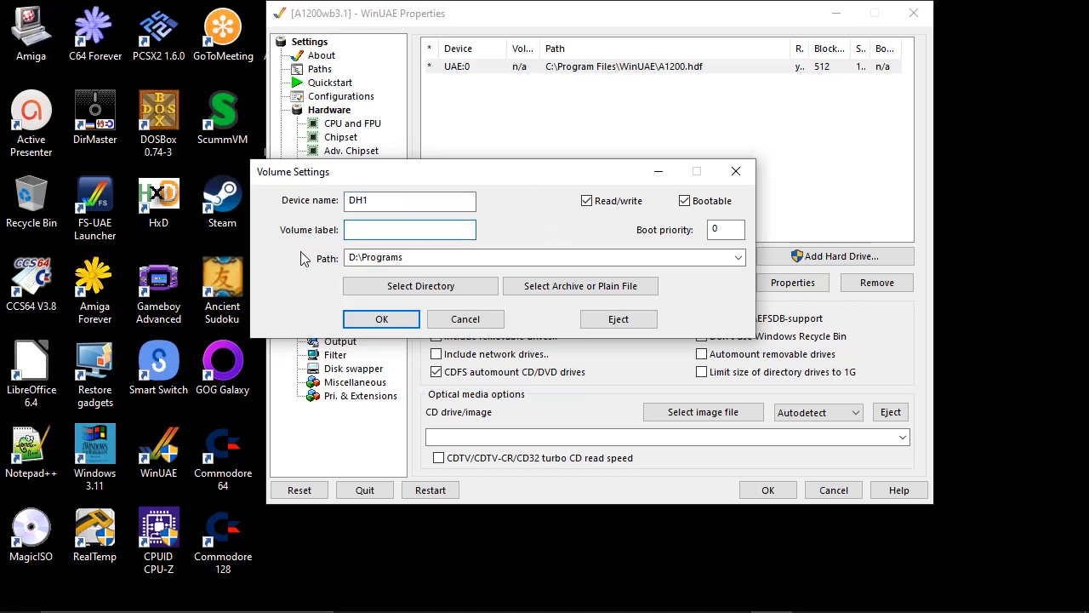
{"action": "type", "text": "Programs"}
{"action": "left_click", "coordinate": [385, 320]}
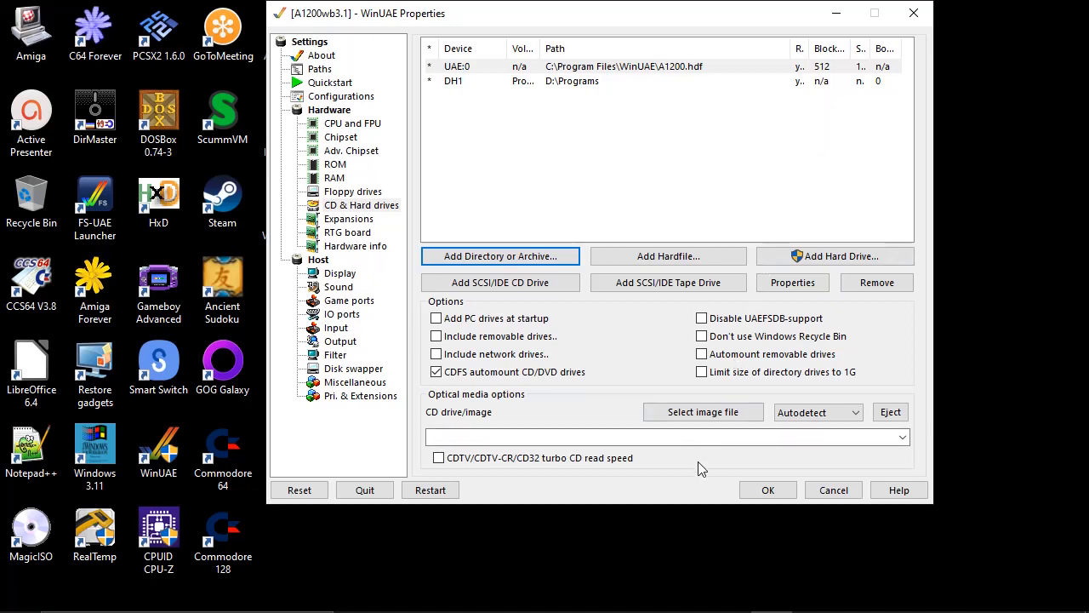
- Save the added drives to the A1200wb3.1 configuration, reload it and check the hard drive list
{"action": "left_click", "coordinate": [364, 99]}
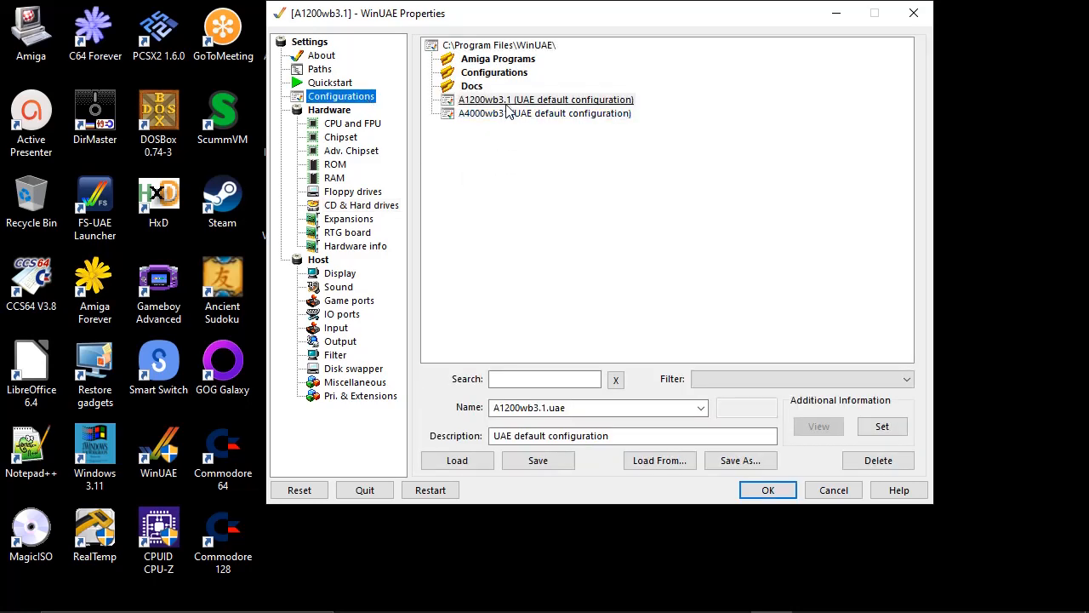
{"action": "left_click", "coordinate": [508, 100]}
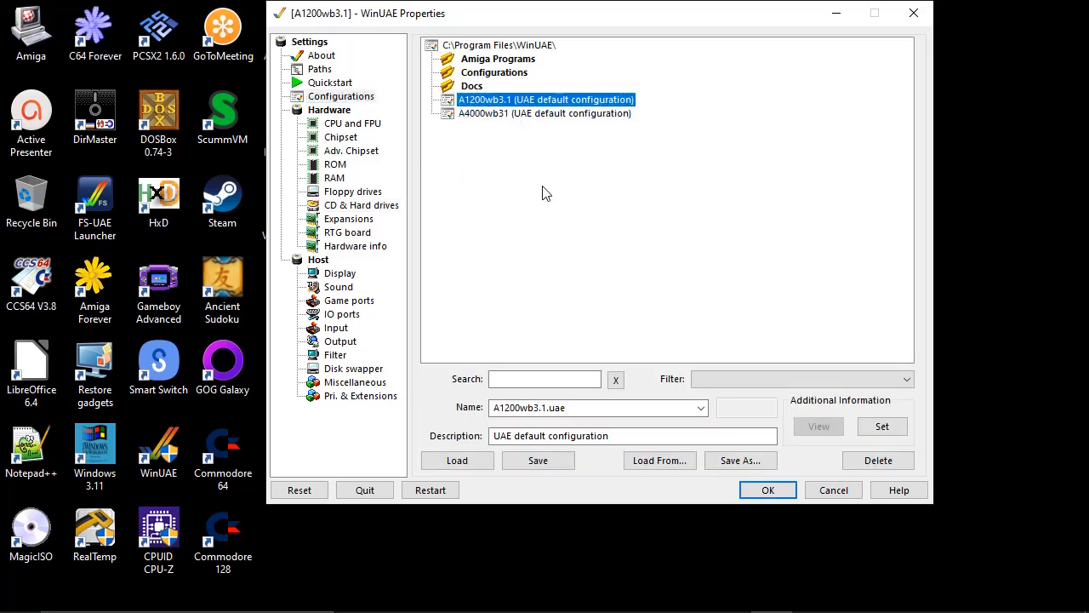
{"action": "left_click", "coordinate": [541, 461]}
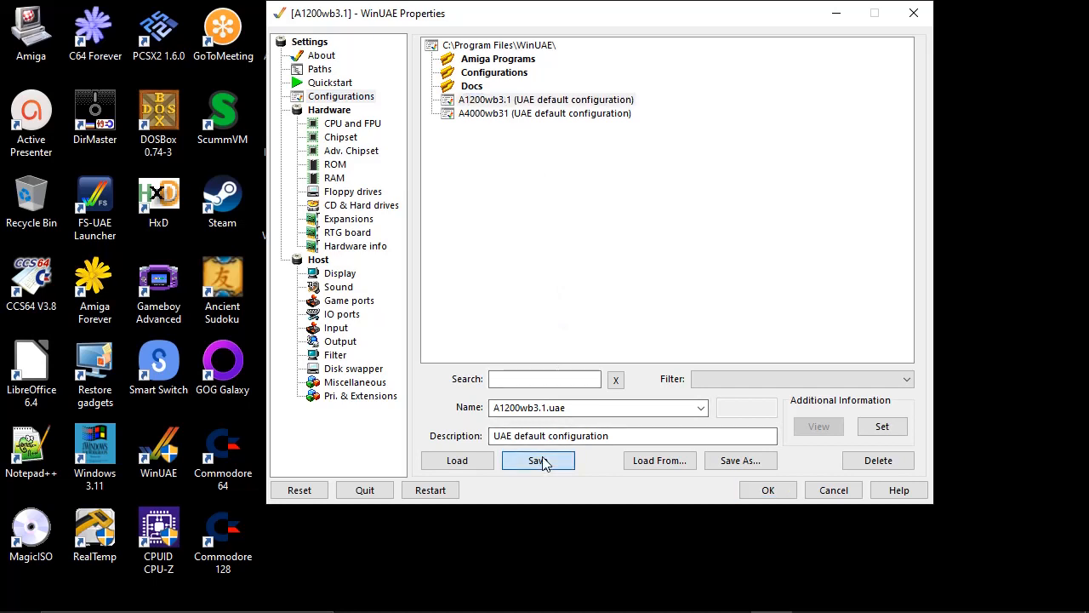
{"action": "left_click", "coordinate": [505, 100]}
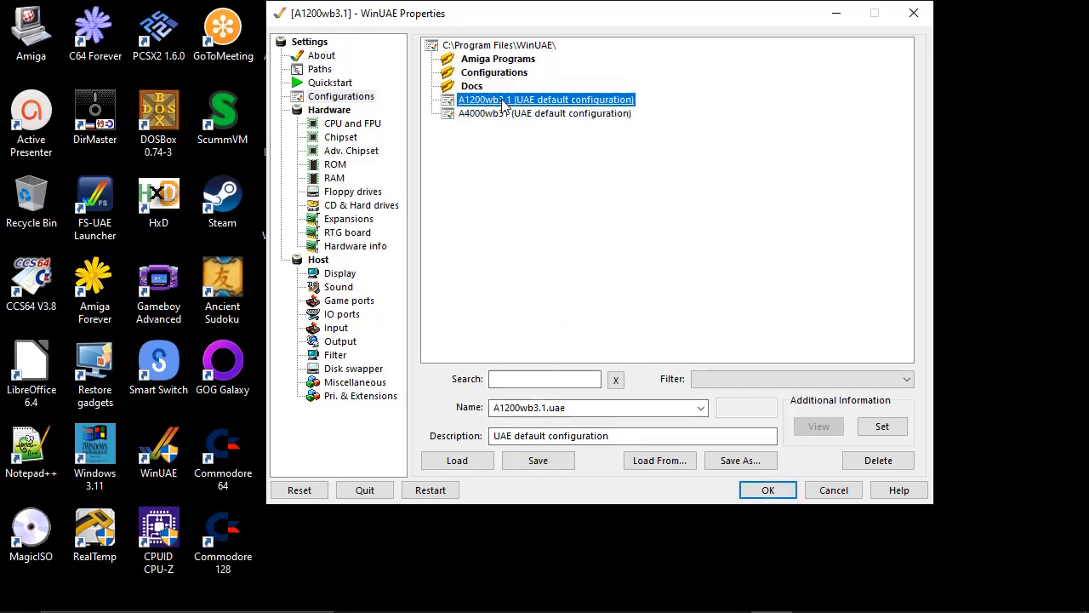
{"action": "left_click", "coordinate": [457, 462]}
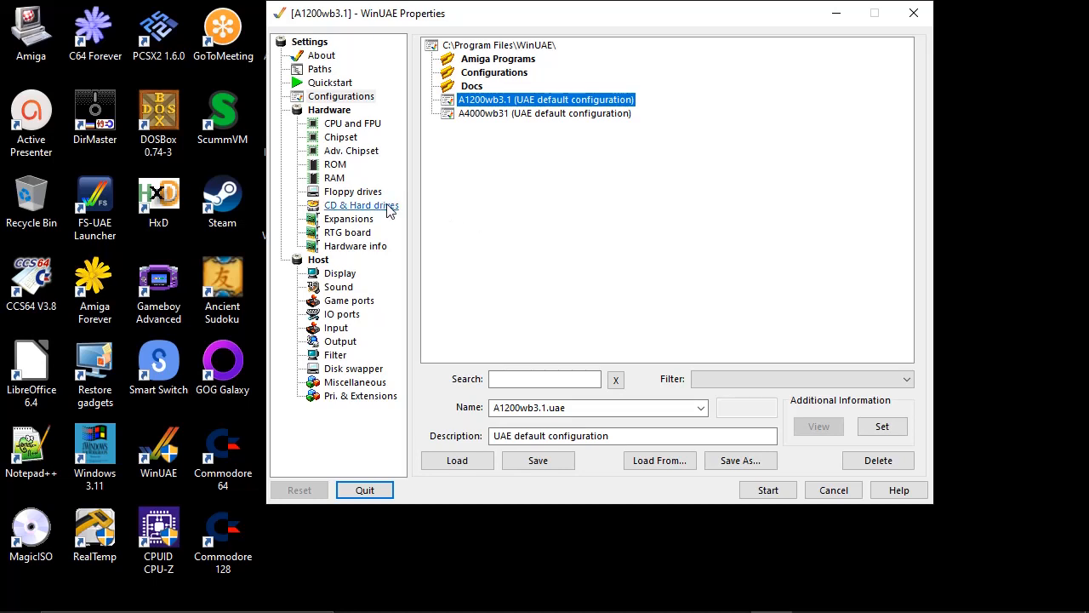
{"action": "left_click", "coordinate": [362, 205]}
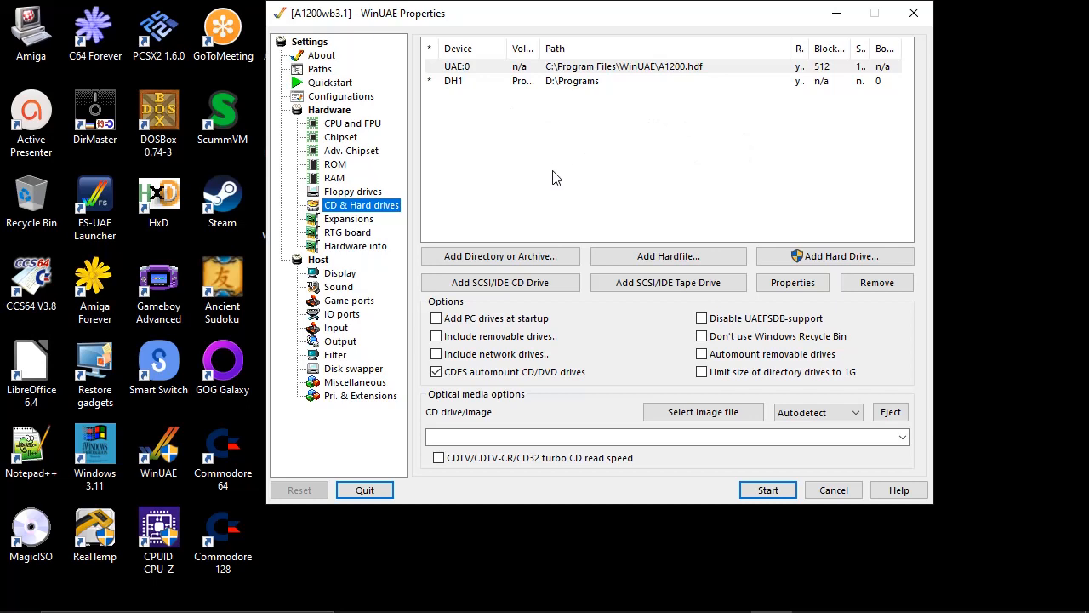
- Insert install31.adf from the WorkBench Disks folder into floppy drive DF0 and start the emulated Amiga
{"action": "left_click", "coordinate": [352, 194]}
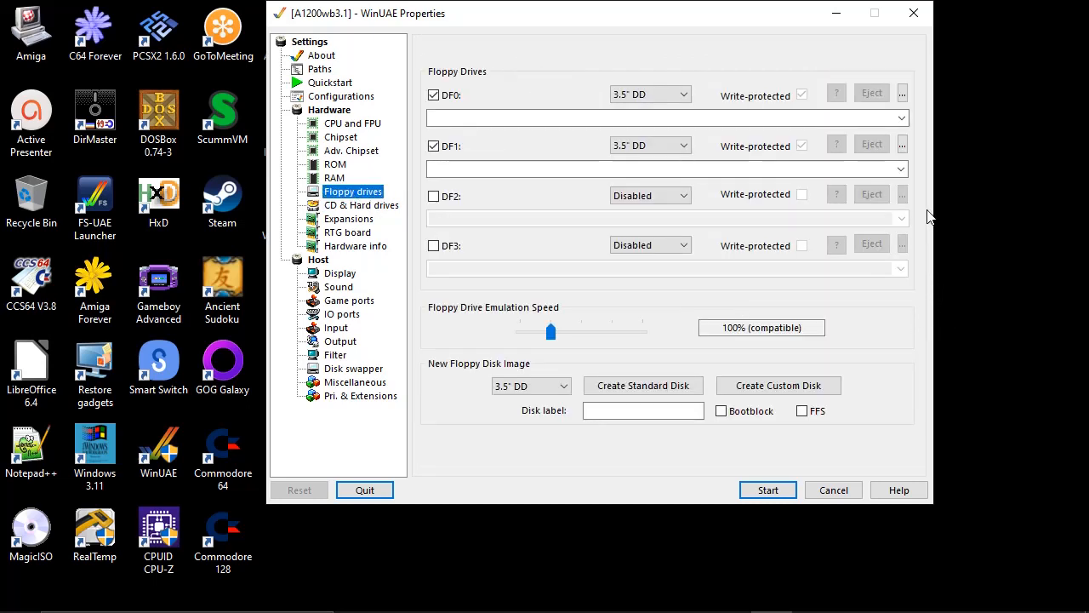
{"action": "left_click", "coordinate": [902, 96]}
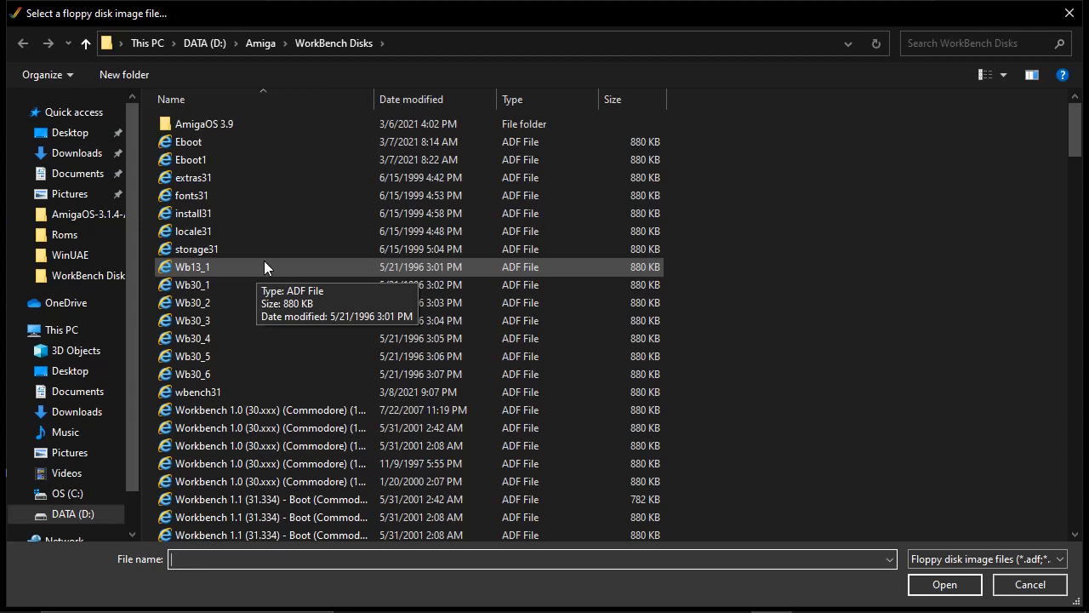
{"action": "double_click", "coordinate": [221, 213]}
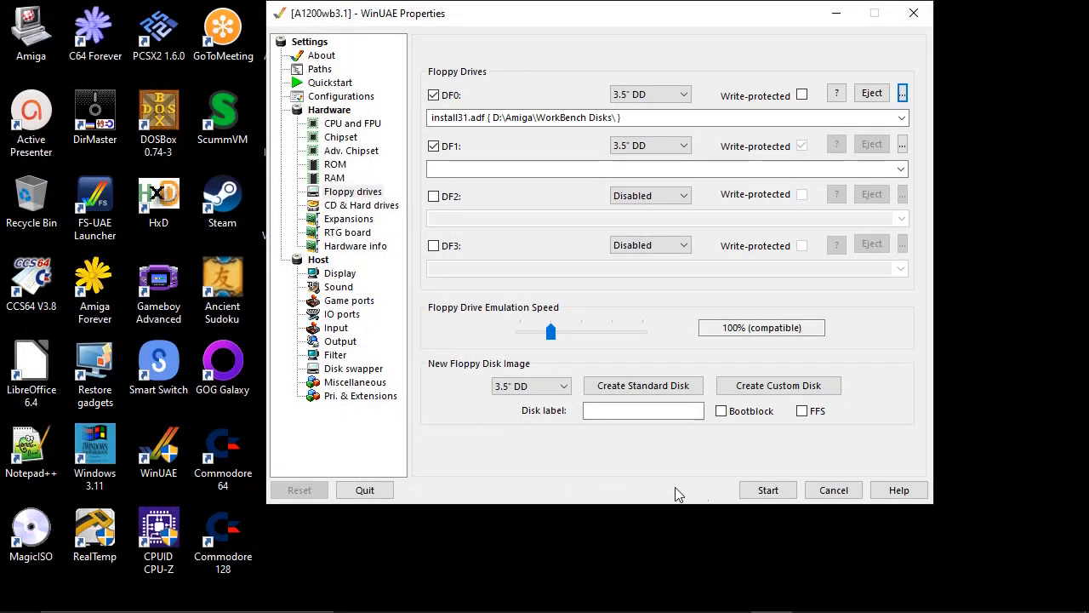
{"action": "left_click", "coordinate": [768, 490]}
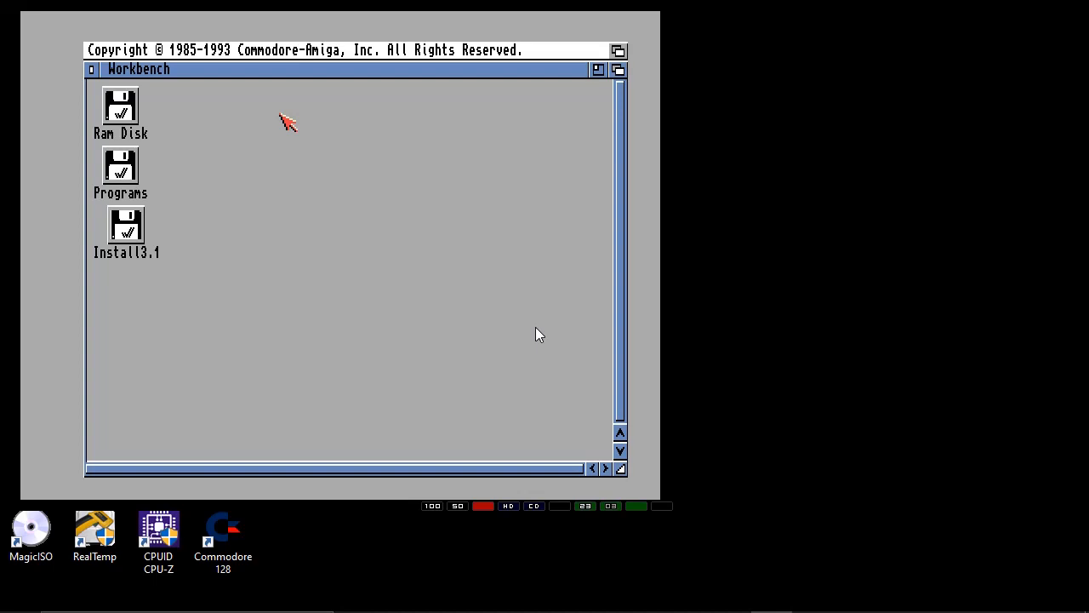
- Set the floppy drive emulation speed to Turbo and save it to the A1200wb3.1 configuration
{"action": "key", "text": "F12"}
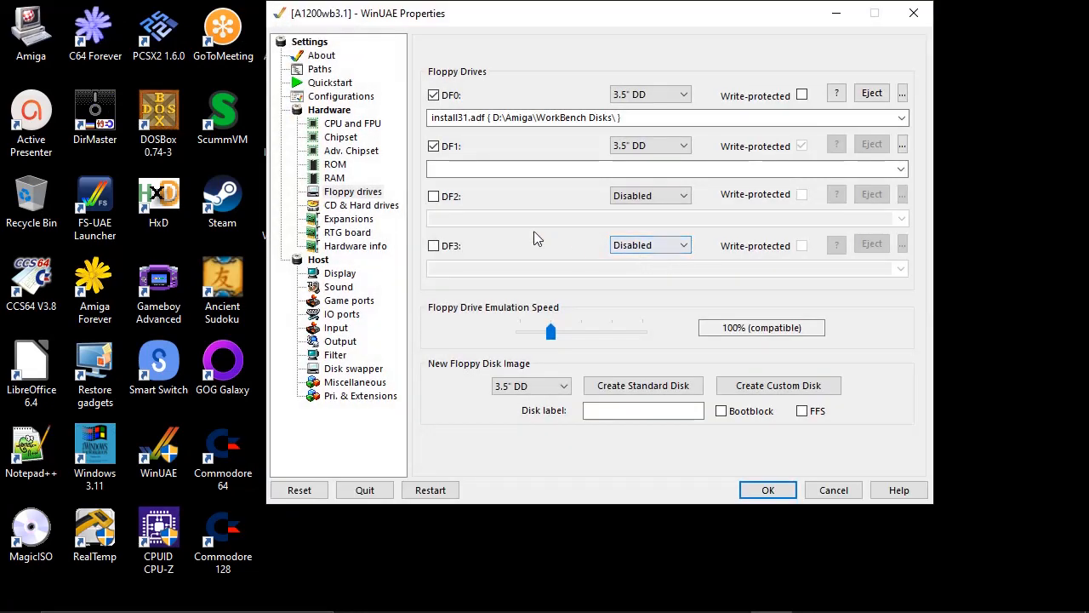
{"action": "left_click", "coordinate": [379, 195]}
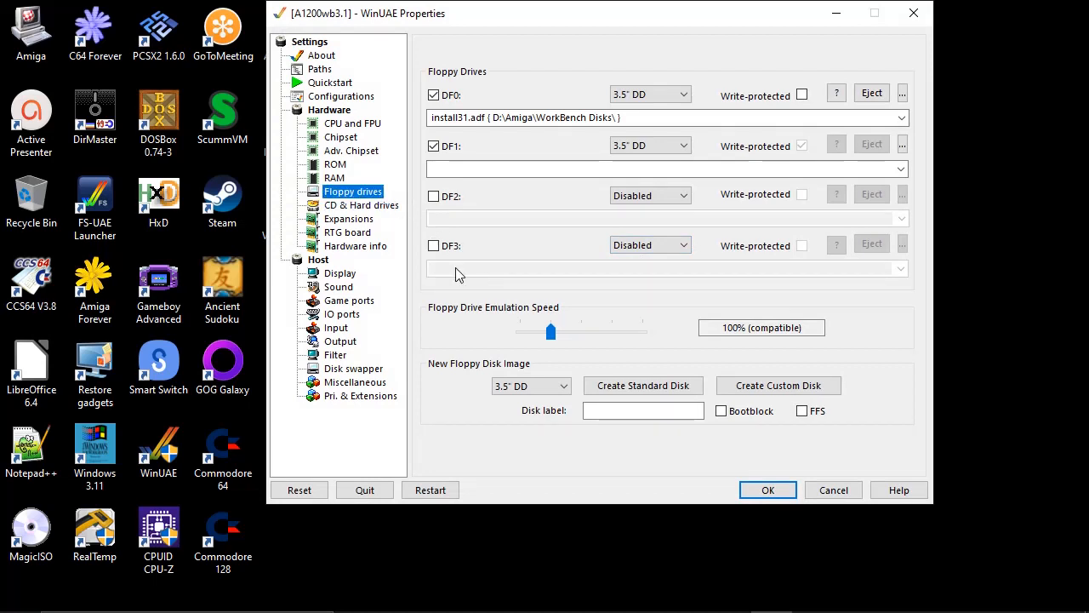
{"action": "left_click", "coordinate": [522, 338]}
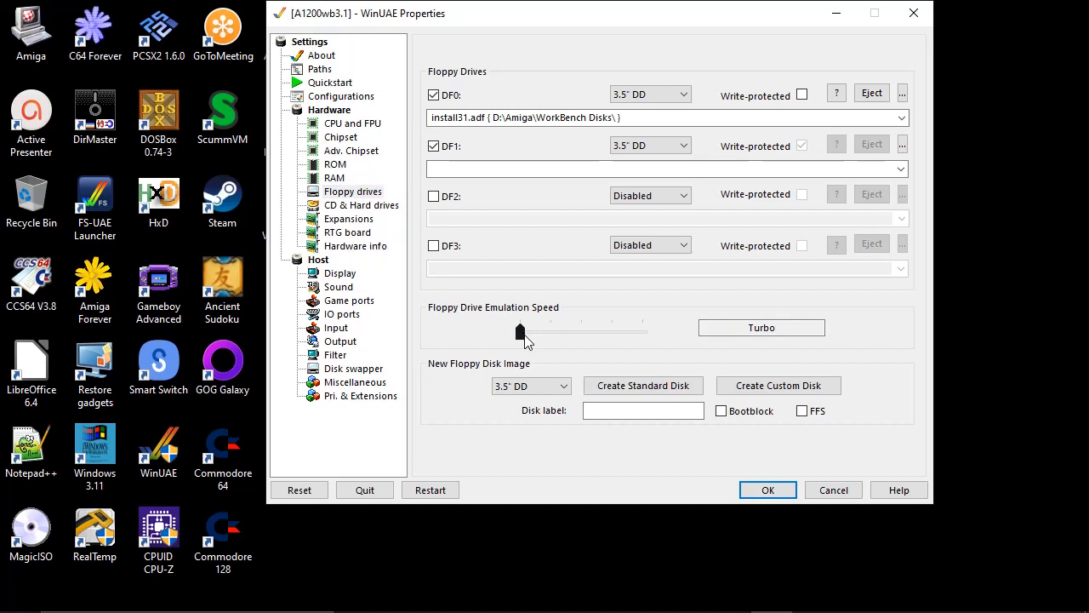
{"action": "left_click", "coordinate": [366, 99]}
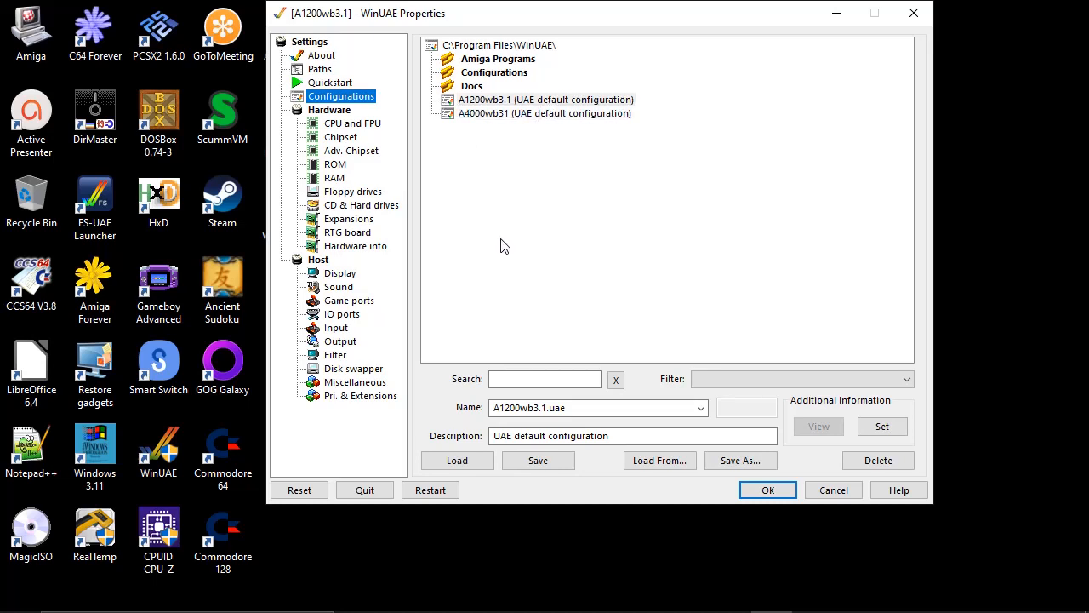
{"action": "left_click", "coordinate": [538, 100]}
{"action": "left_click", "coordinate": [543, 463]}
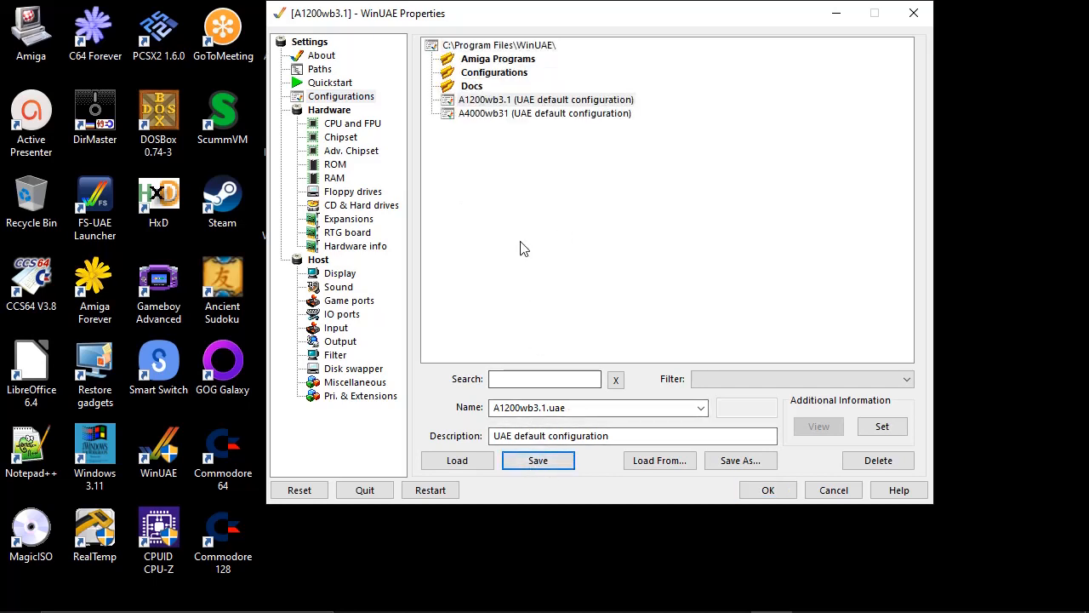
- Return to the running Workbench, look into the Programs drive and close its window
{"action": "left_click", "coordinate": [768, 489]}
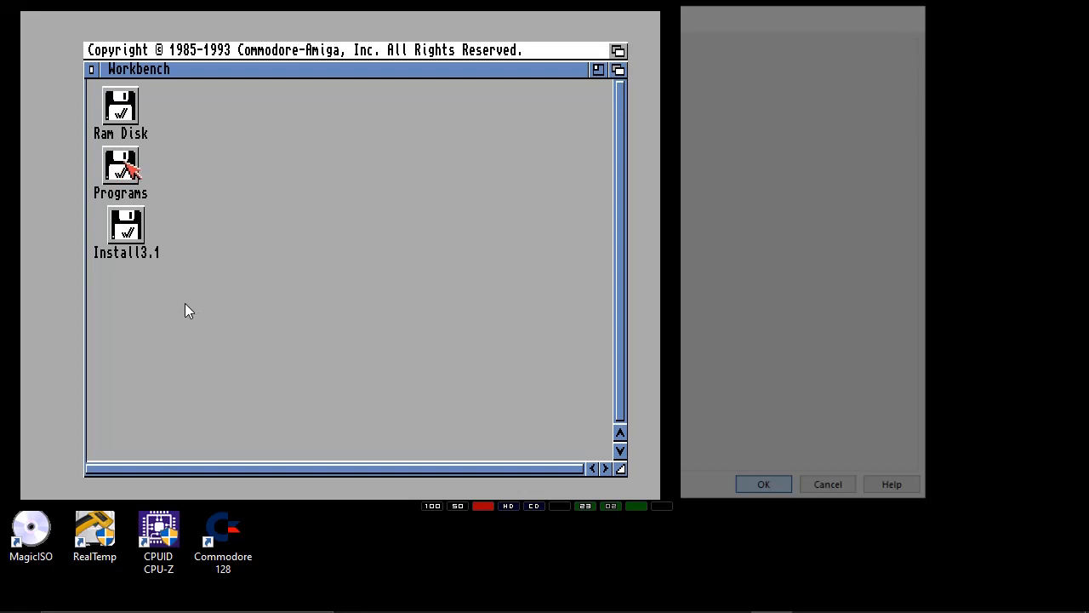
{"action": "double_click", "coordinate": [129, 170]}
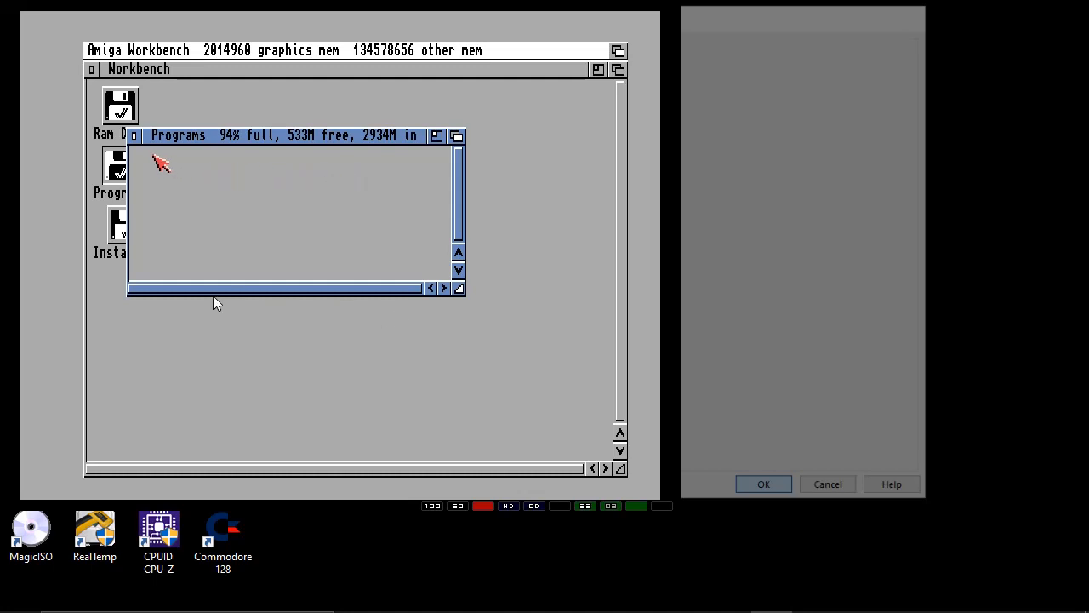
{"action": "left_click", "coordinate": [134, 136]}
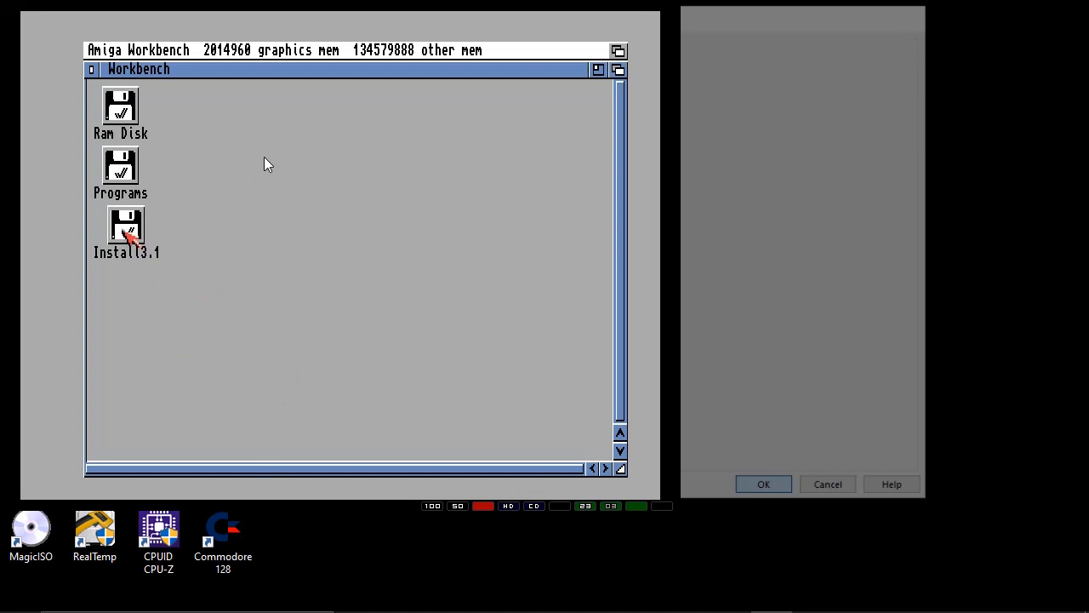
- Run HDToolBox from the HDTools drawer on the Install3.1 disk to check for hard drives, and exit it
{"action": "double_click", "coordinate": [126, 226]}
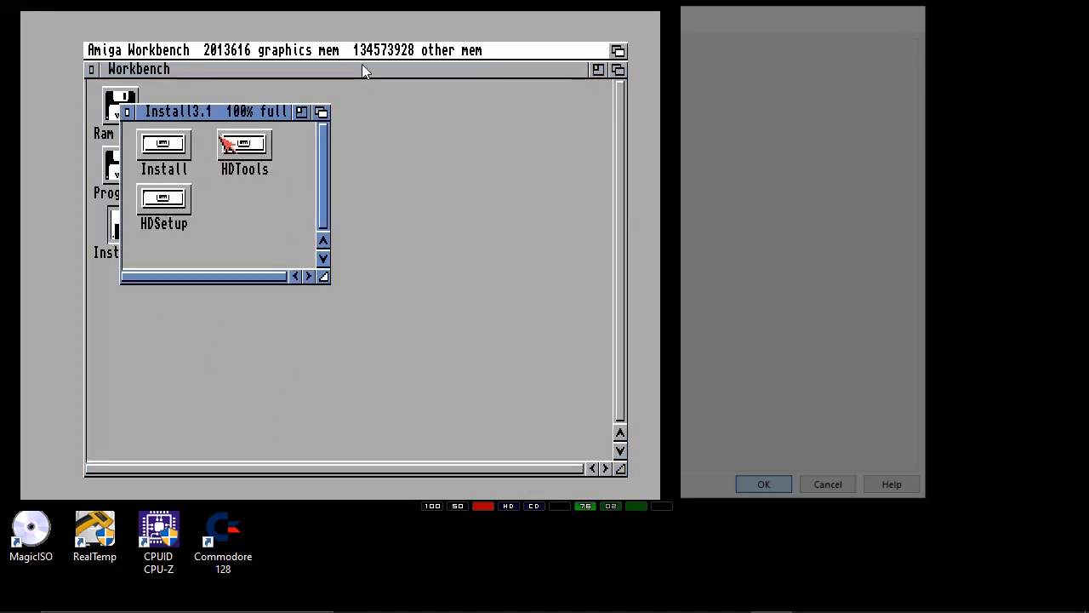
{"action": "left_click_drag", "start_coordinate": [225, 111], "coordinate": [451, 117]}
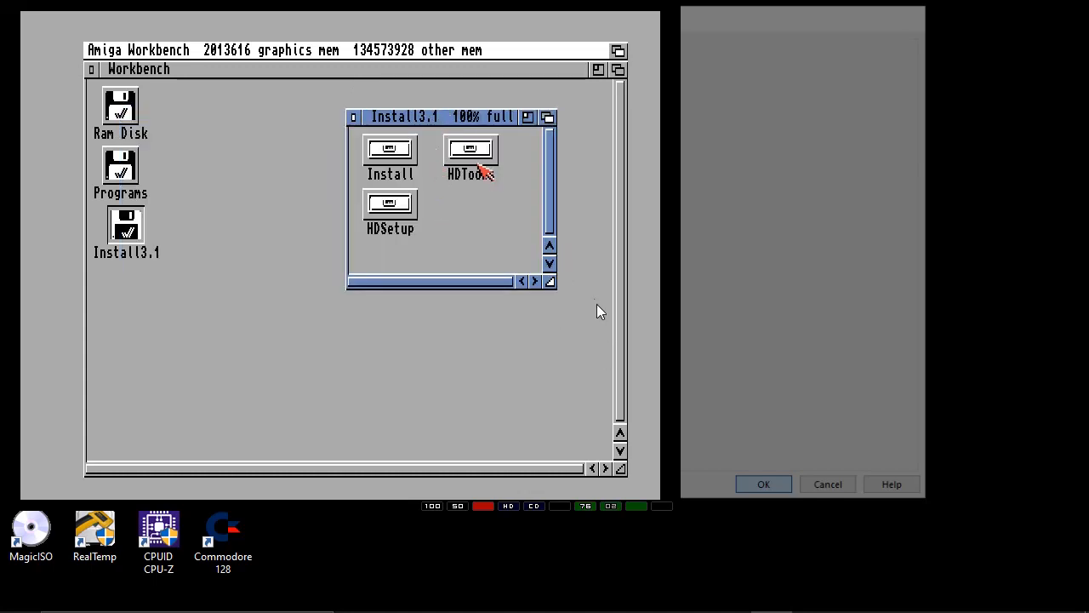
{"action": "double_click", "coordinate": [482, 168]}
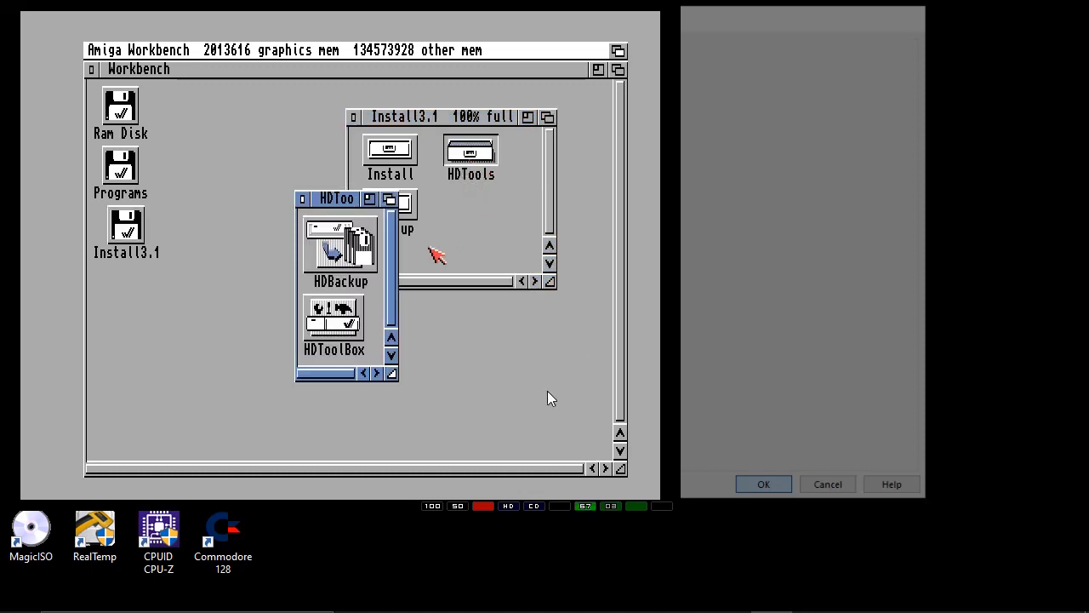
{"action": "double_click", "coordinate": [359, 318]}
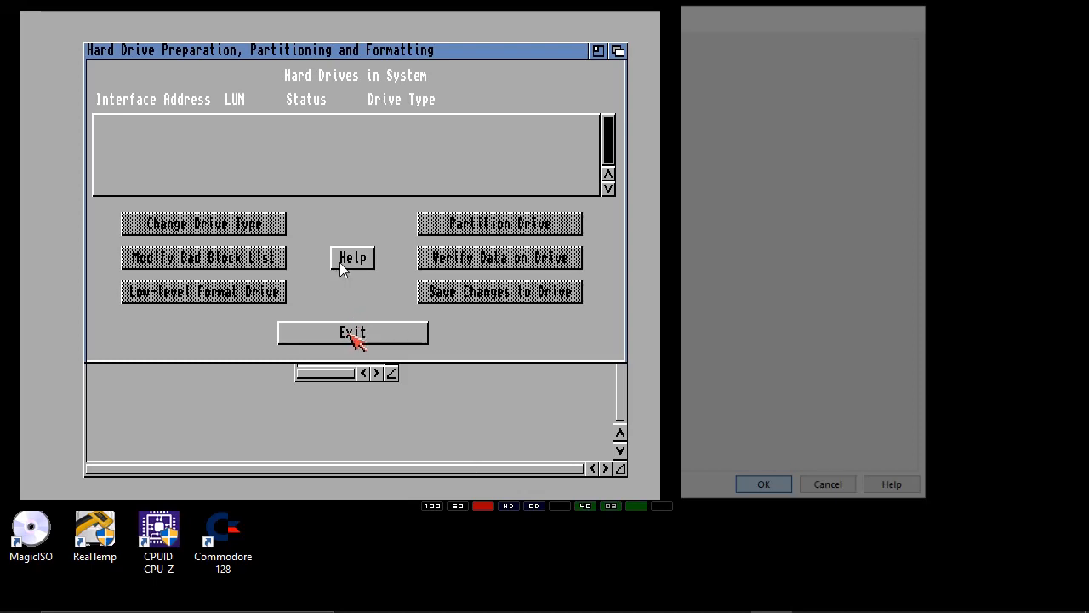
{"action": "left_click", "coordinate": [354, 333]}
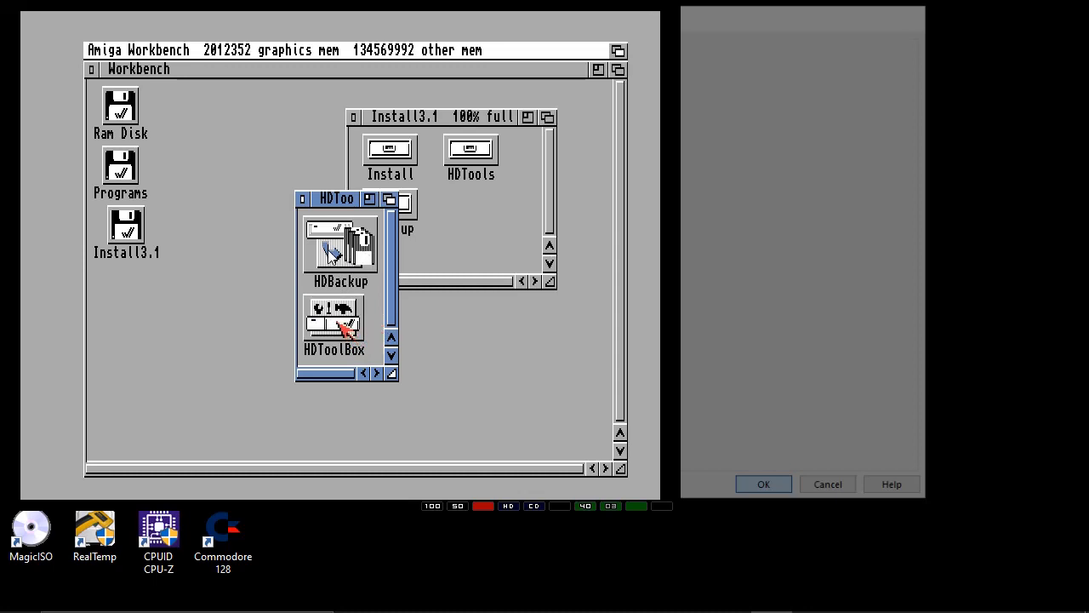
- View the icon information and tool types of HDToolBox on the Install3.1 disk, and cancel without changes
{"action": "left_click", "coordinate": [338, 323]}
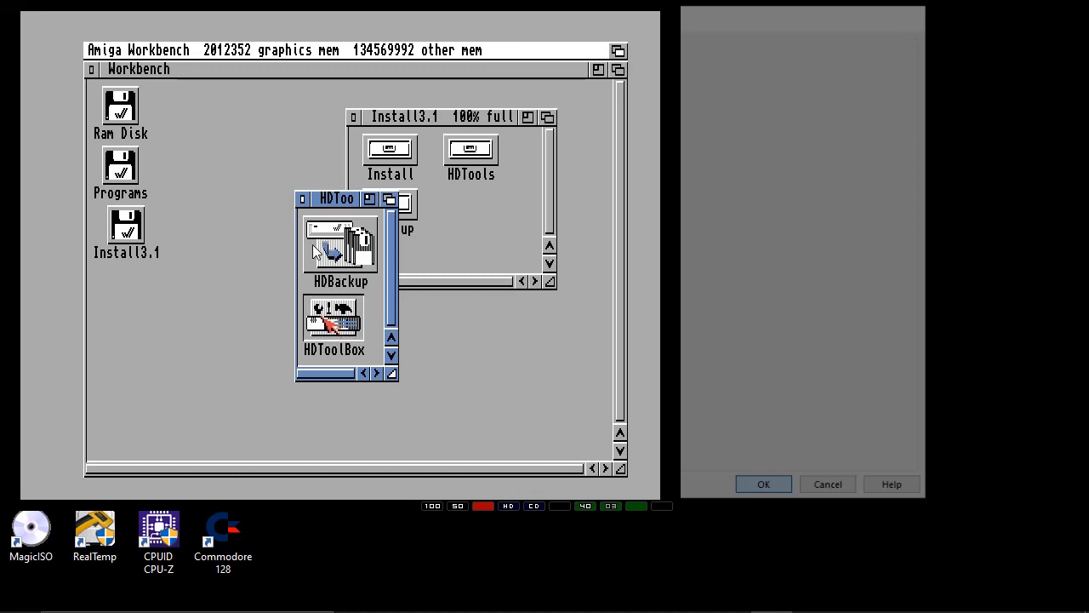
{"action": "right_click", "coordinate": [266, 56]}
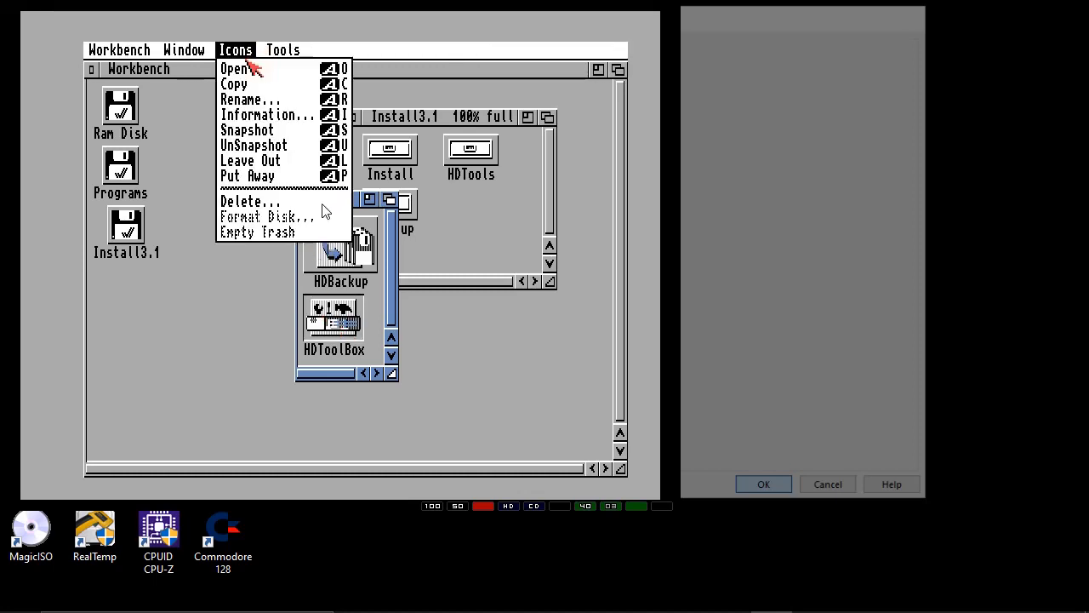
{"action": "left_click", "coordinate": [248, 115]}
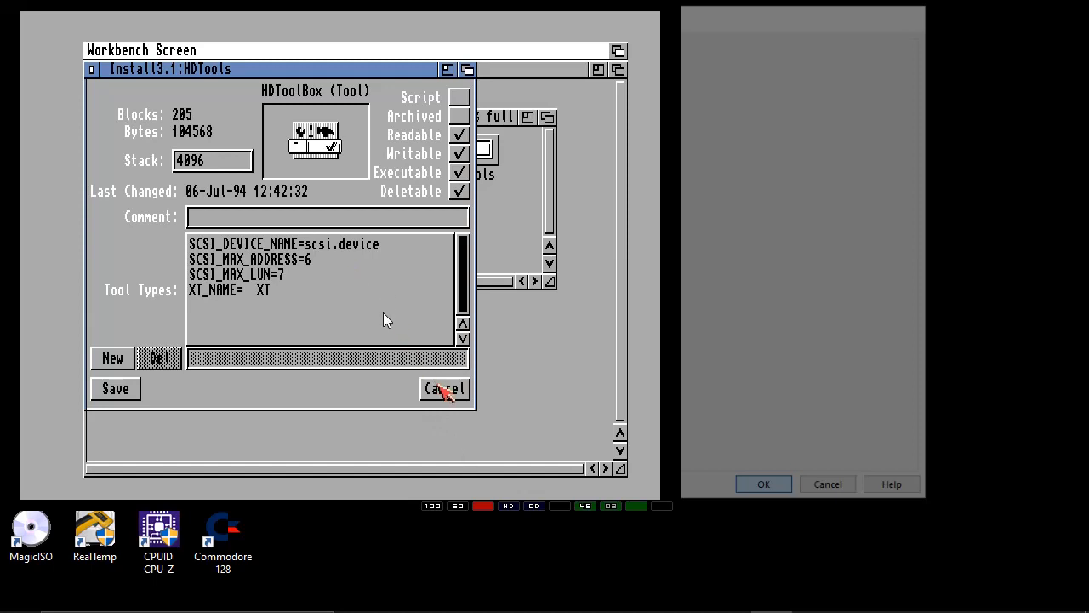
{"action": "left_click", "coordinate": [444, 390]}
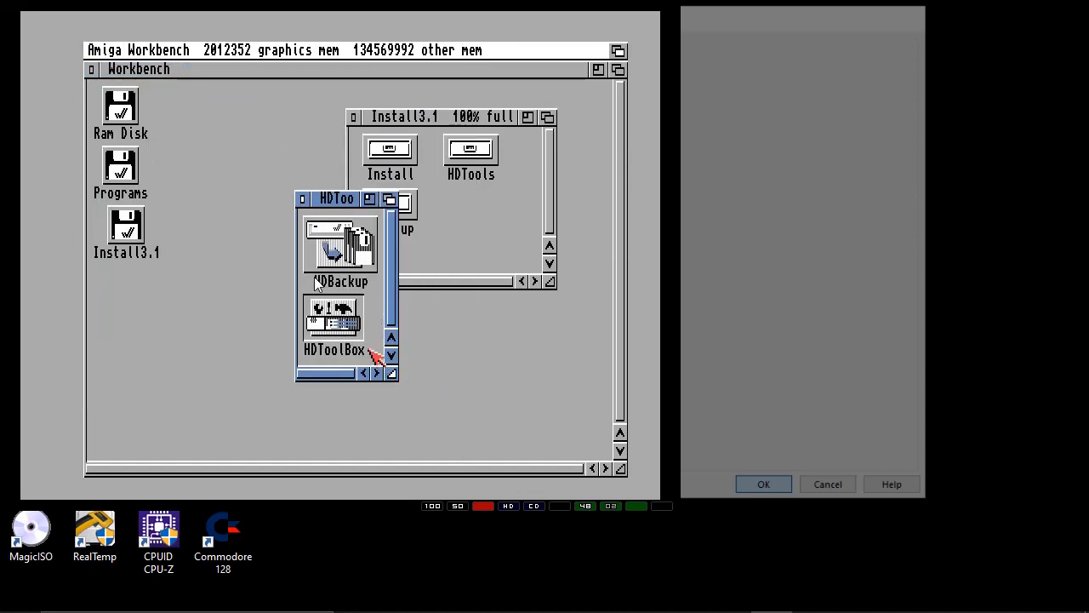
- Copy HDToolBox from the HDTools drawer to the Ram Disk and open the Ram Disk
{"action": "left_click_drag", "start_coordinate": [338, 322], "coordinate": [122, 110]}
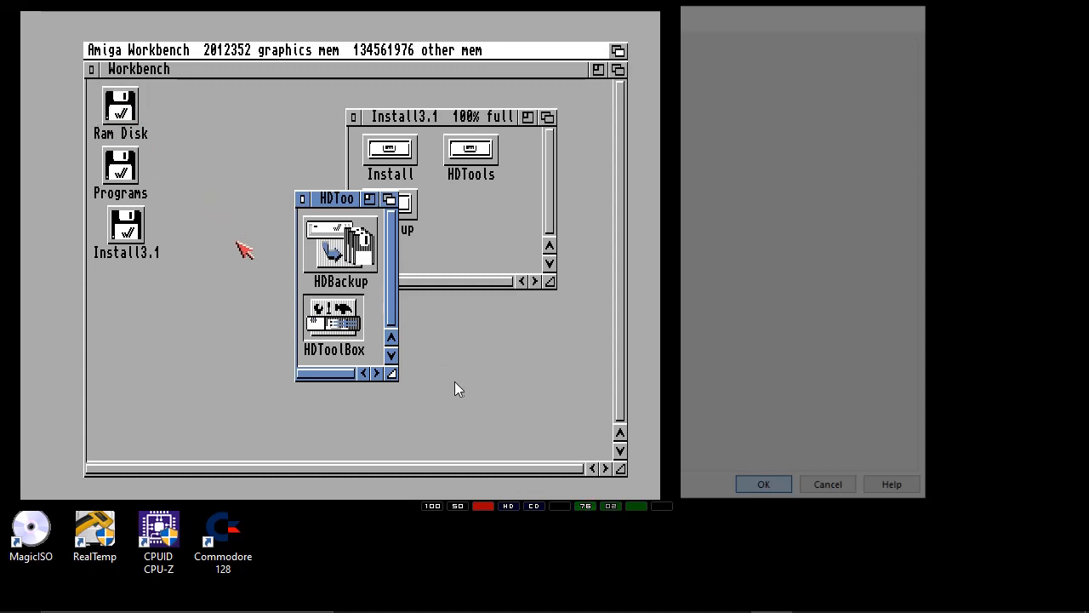
{"action": "left_click", "coordinate": [302, 199]}
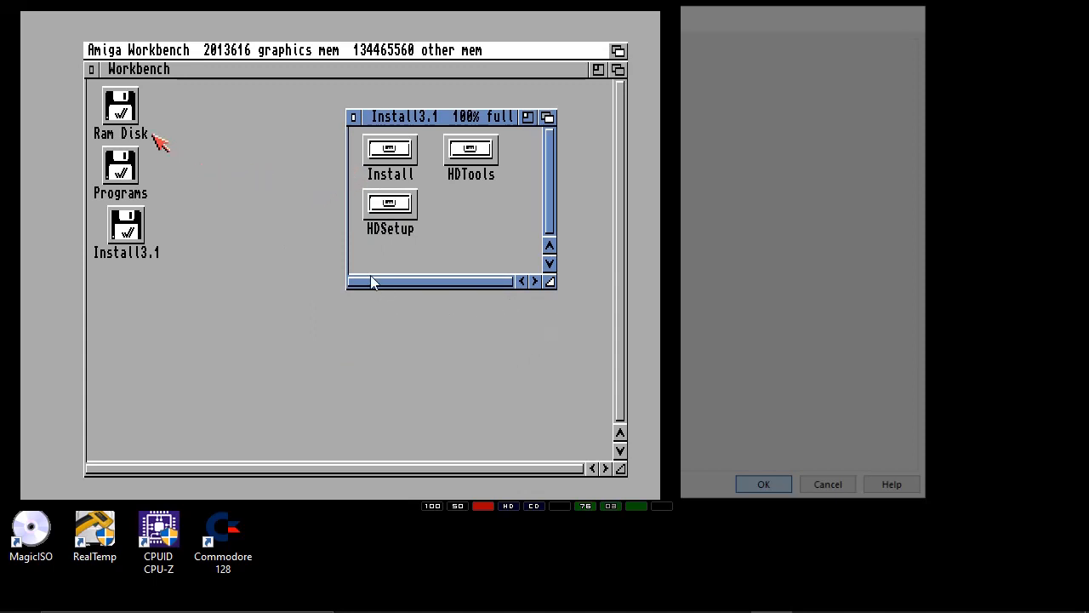
{"action": "double_click", "coordinate": [154, 134]}
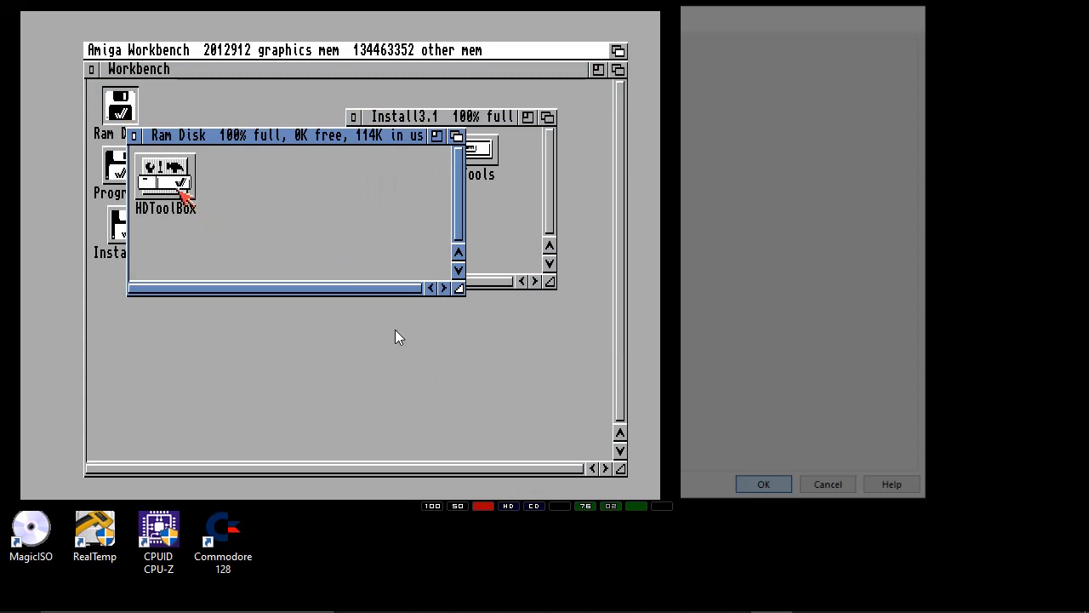
- Set the SCSI_DEVICE_NAME tool type of the Ram Disk's HDToolBox copy to uaehf.device and save the icon information
{"action": "left_click", "coordinate": [180, 191]}
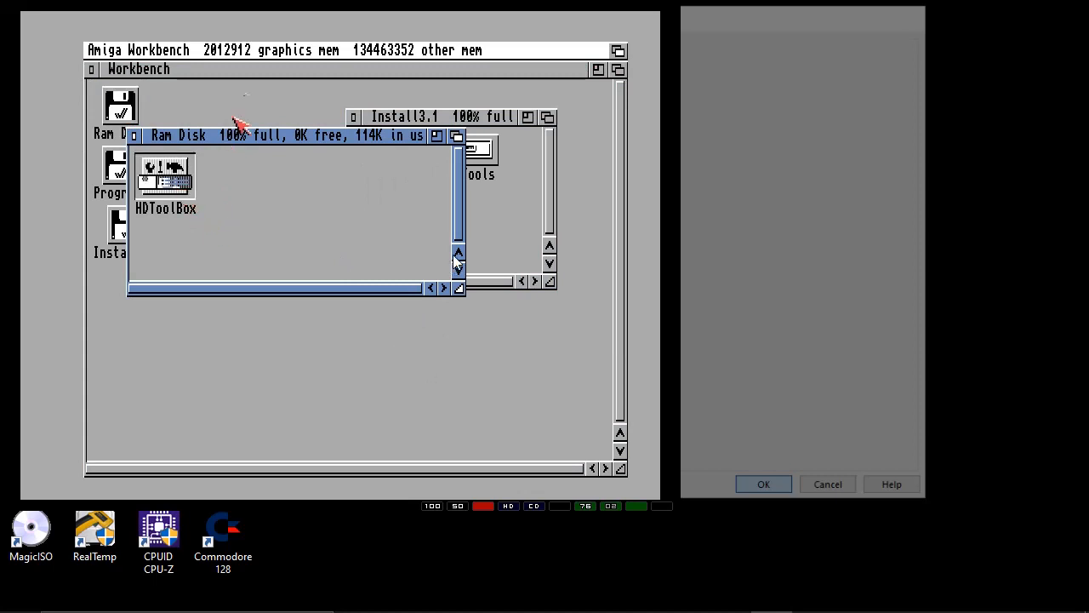
{"action": "right_click", "coordinate": [249, 50]}
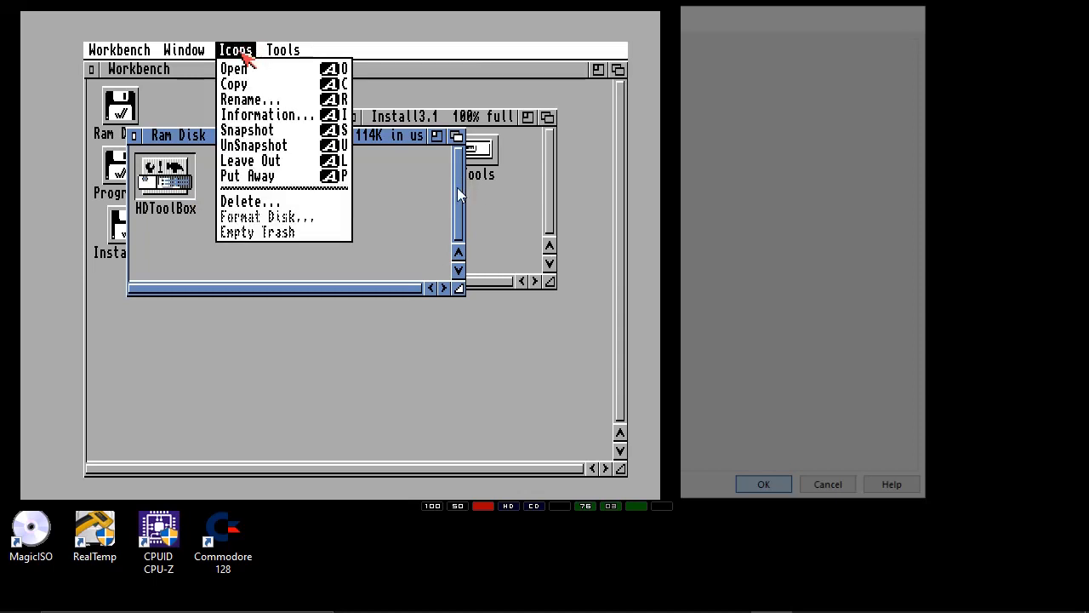
{"action": "right_click", "coordinate": [242, 114]}
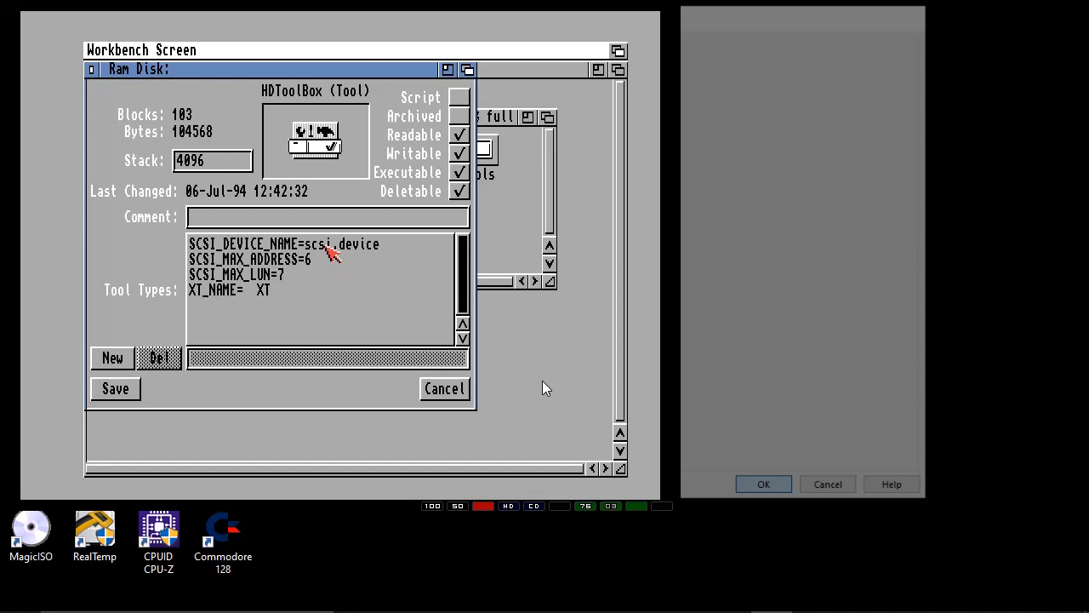
{"action": "left_click", "coordinate": [326, 248]}
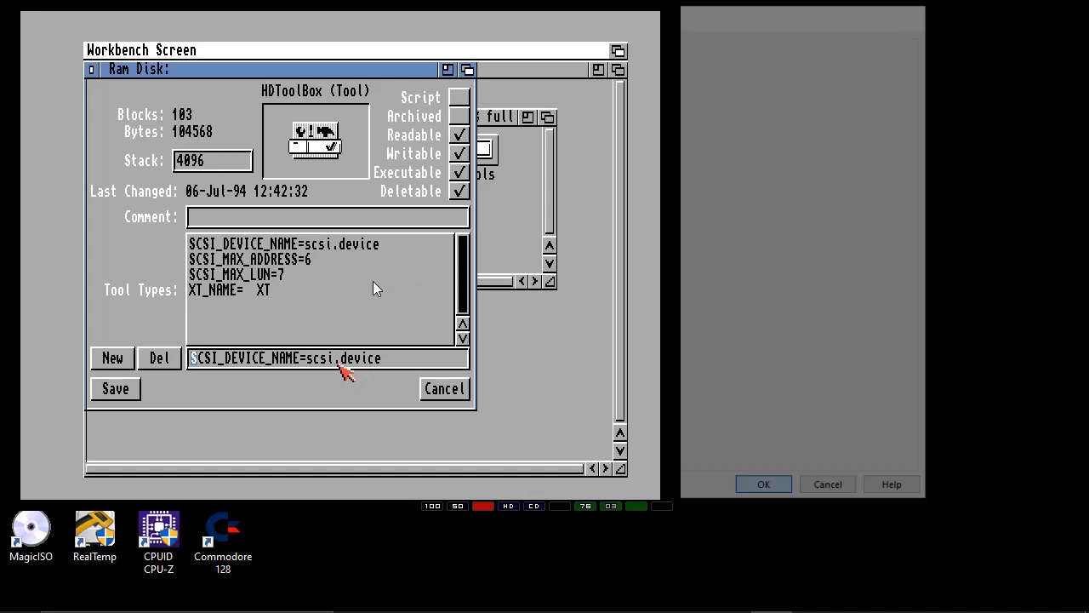
{"action": "left_click", "coordinate": [338, 363]}
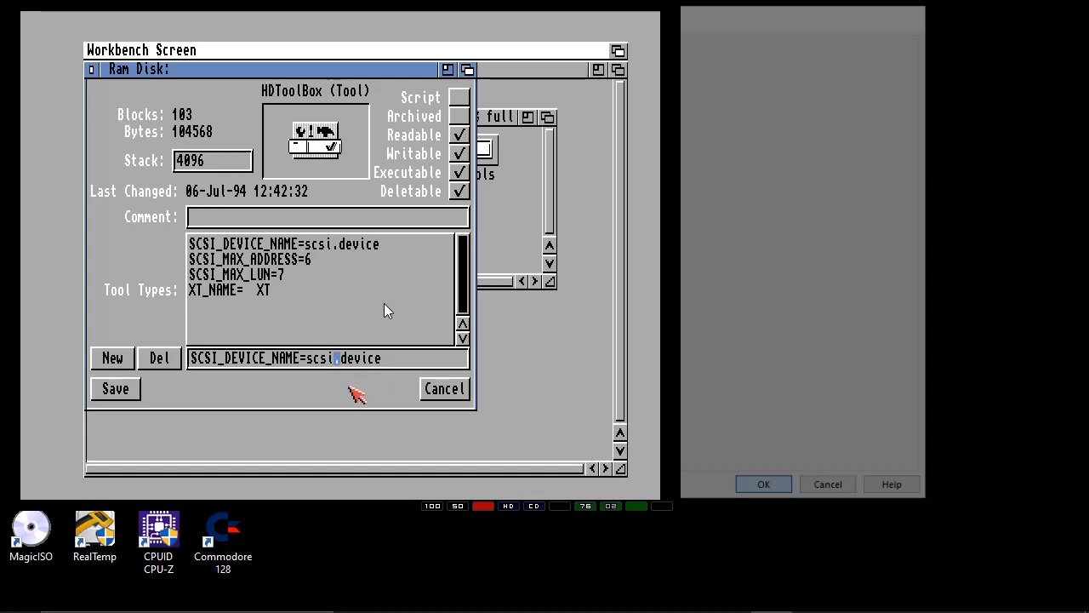
{"action": "key", "text": "BackSpace"}
{"action": "key", "text": "BackSpace"}
{"action": "key", "text": "BackSpace"}
{"action": "key", "text": "BackSpace"}
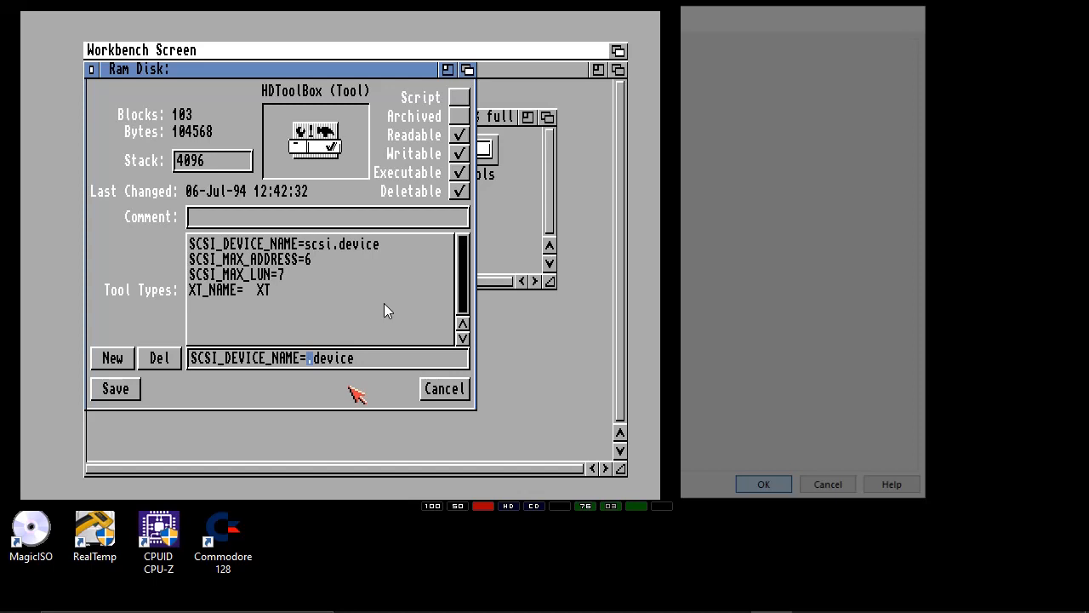
{"action": "type", "text": "uaehf"}
{"action": "key", "text": "Return"}
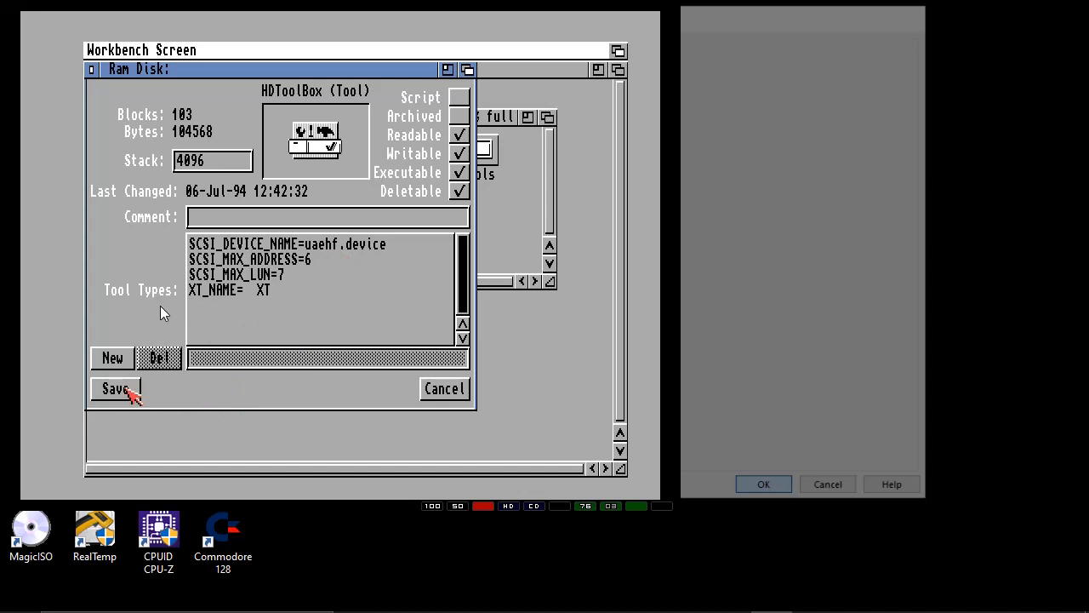
{"action": "left_click", "coordinate": [132, 390]}
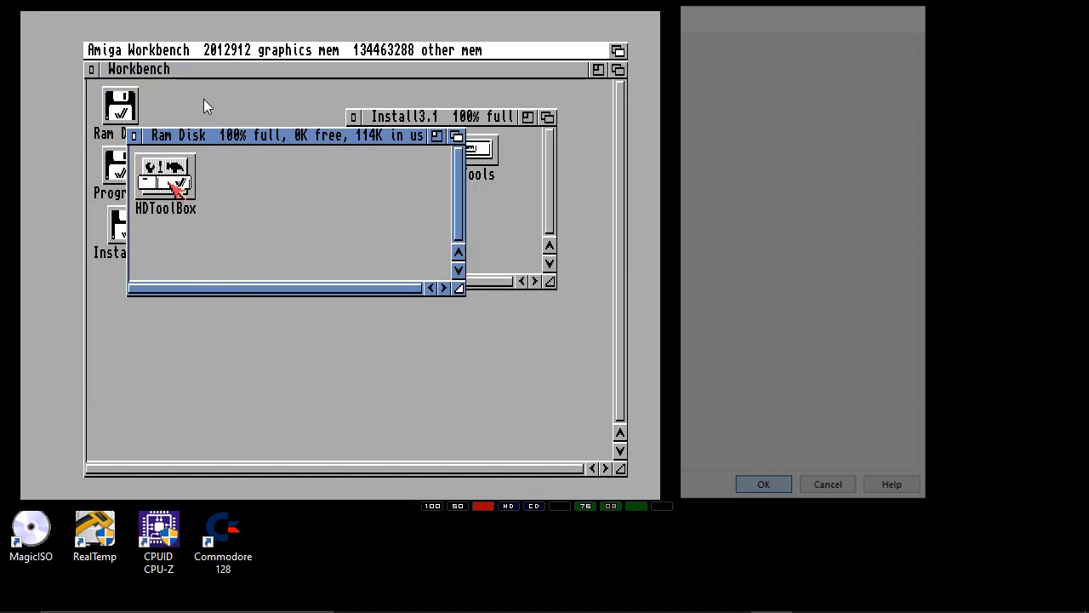
- Run HDToolBox from the Ram Disk, define a drive type for SCSI address 0 from its read configuration, and save it to the drive
{"action": "double_click", "coordinate": [176, 187]}
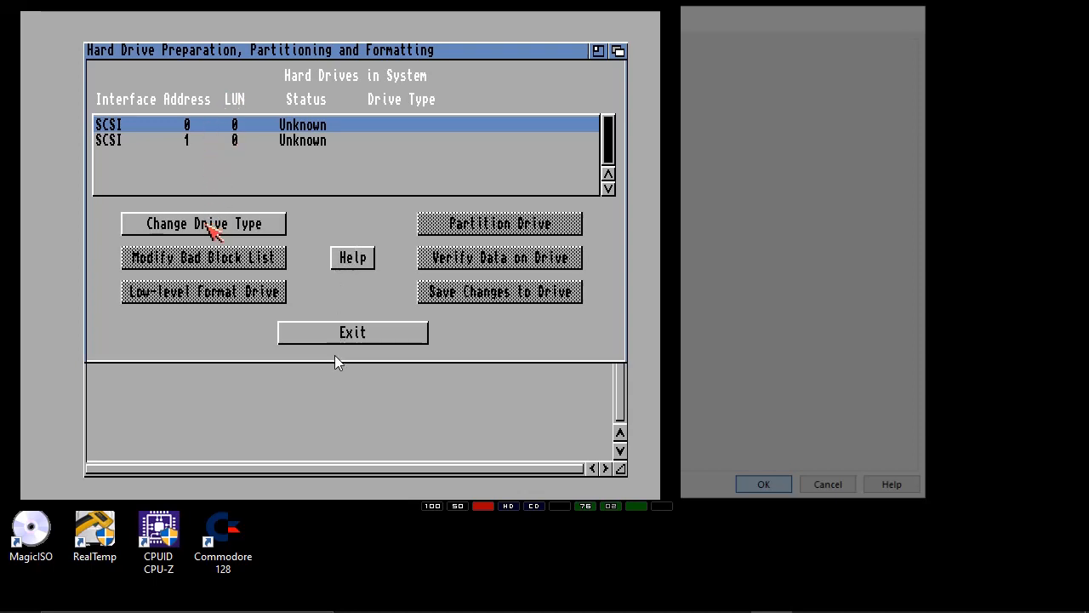
{"action": "left_click", "coordinate": [207, 225]}
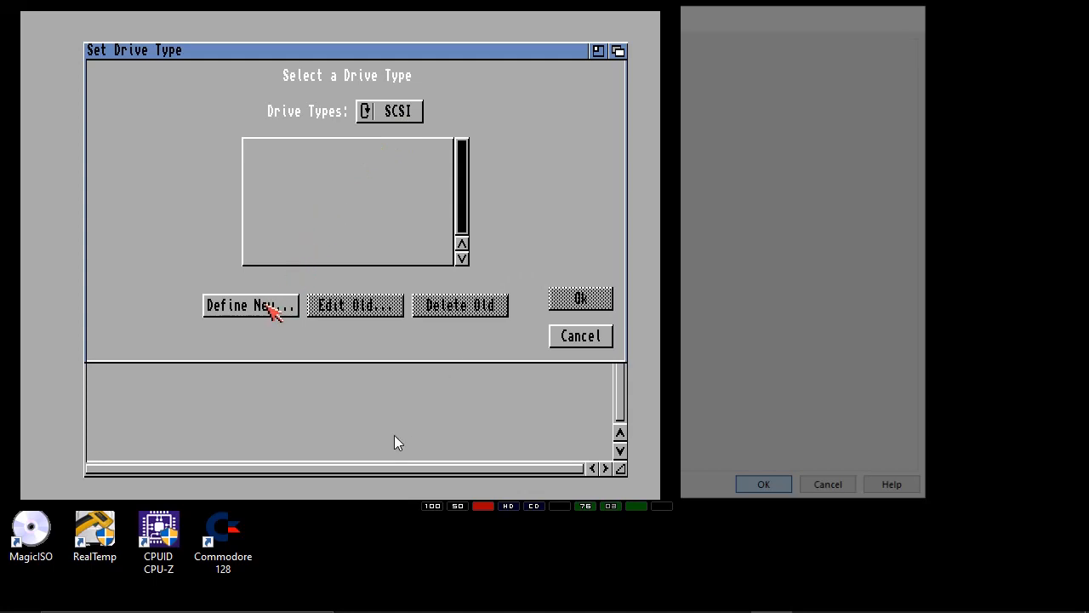
{"action": "left_click", "coordinate": [269, 307]}
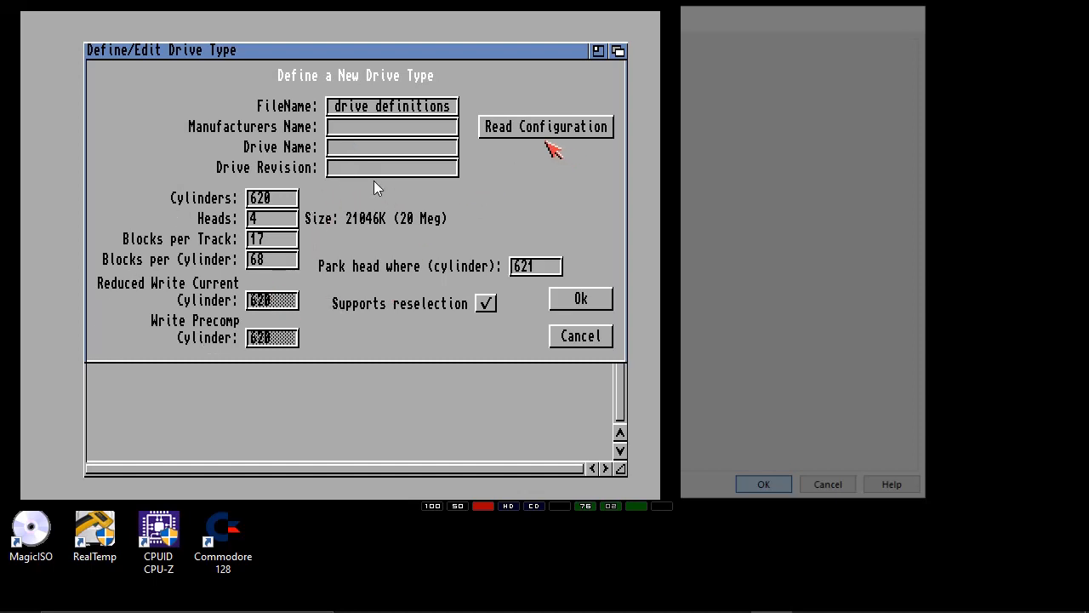
{"action": "left_click", "coordinate": [541, 130]}
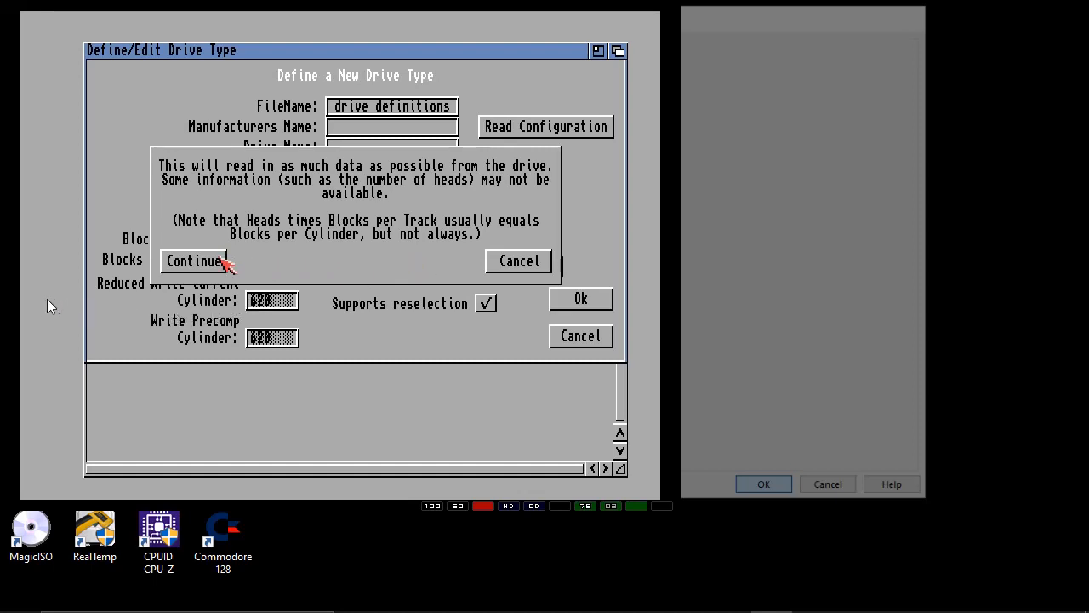
{"action": "left_click", "coordinate": [217, 263]}
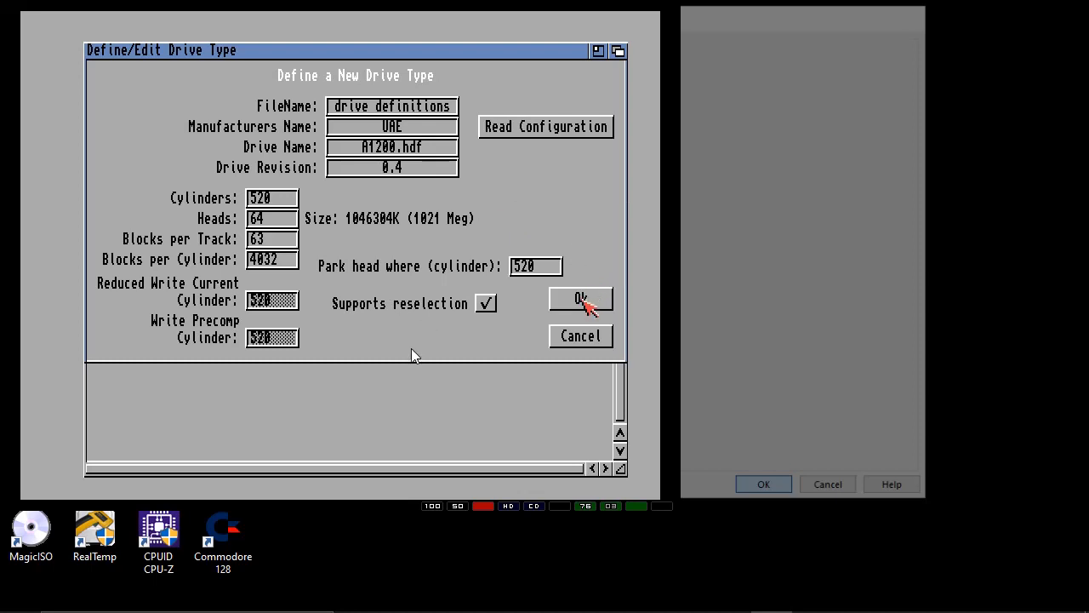
{"action": "left_click", "coordinate": [582, 300]}
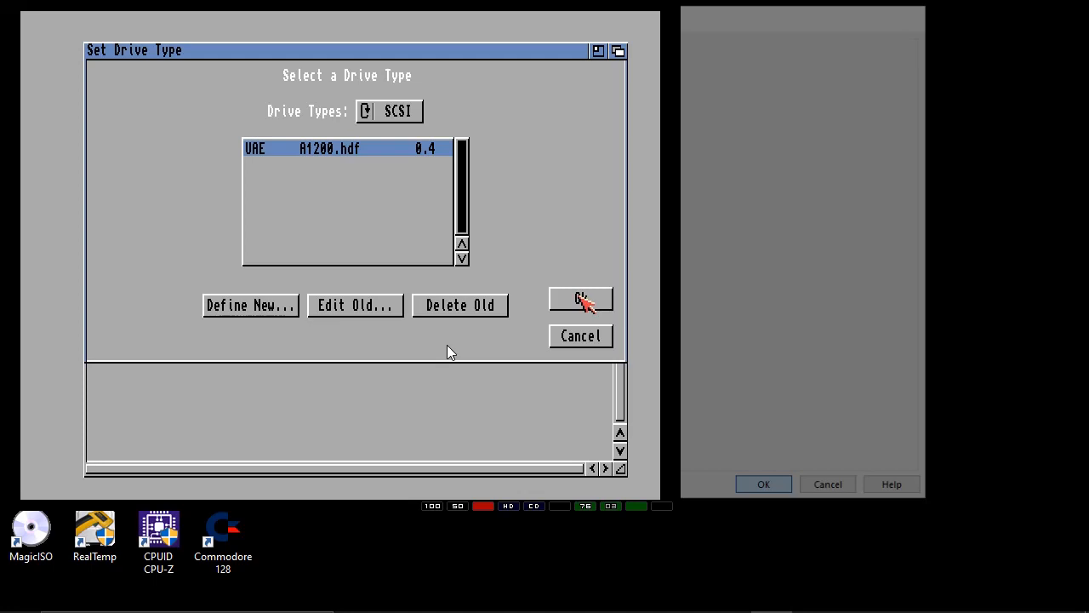
{"action": "left_click", "coordinate": [581, 300]}
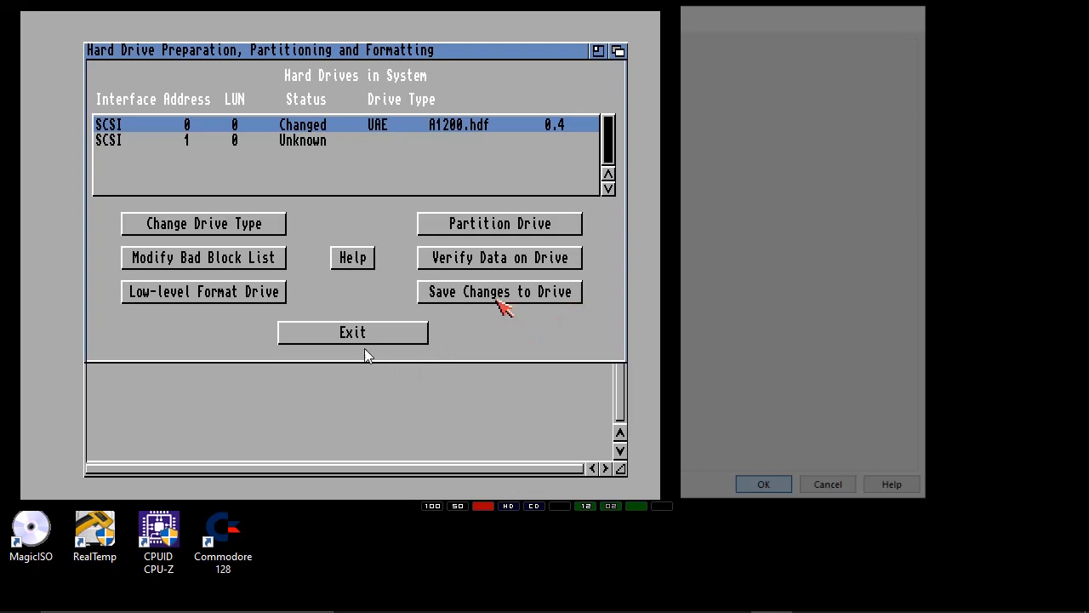
{"action": "left_click", "coordinate": [501, 293]}
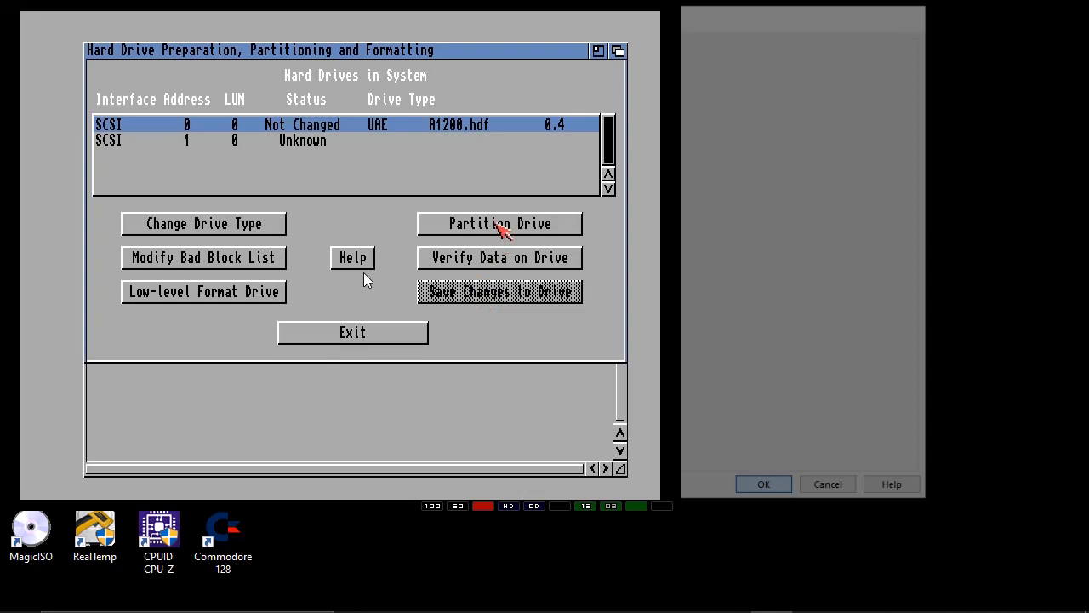
- In the drive's partitioning, delete the second partition and extend the remaining one across the whole drive to 1019 Meg
{"action": "left_click", "coordinate": [501, 226]}
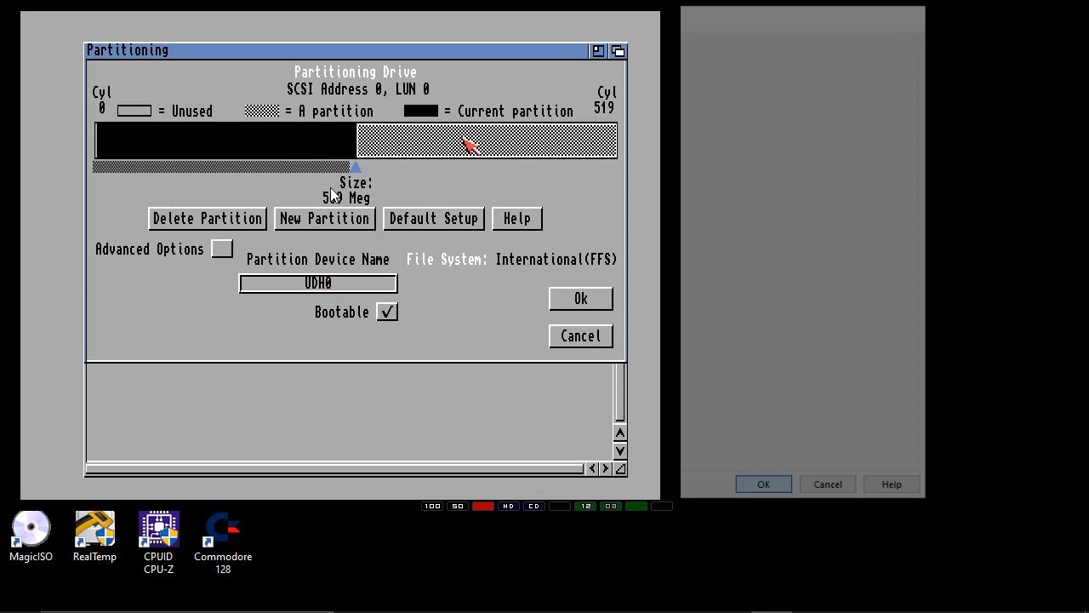
{"action": "left_click", "coordinate": [467, 146]}
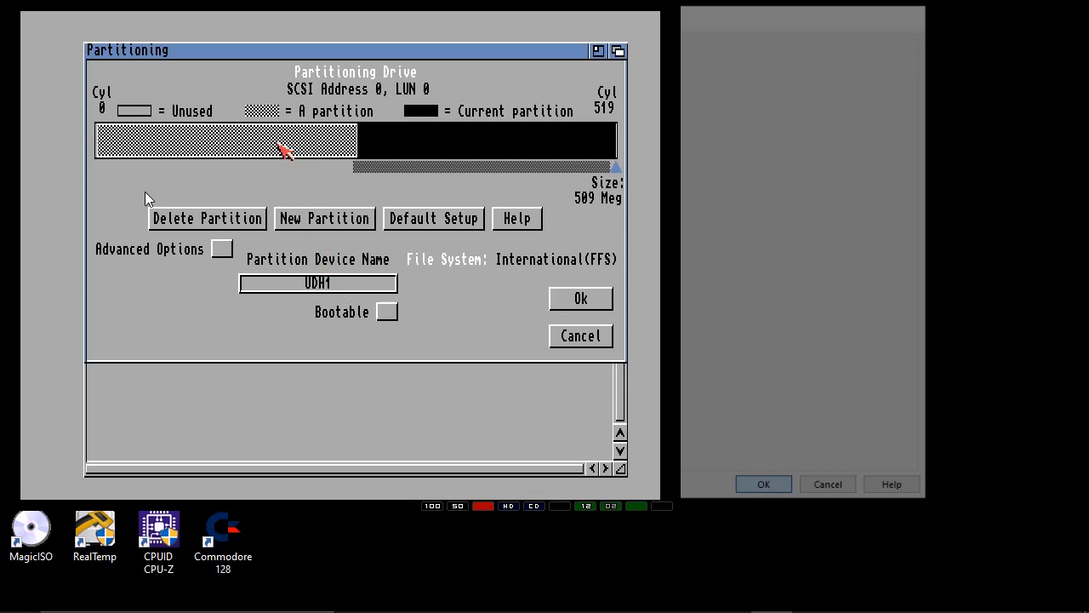
{"action": "left_click", "coordinate": [239, 220]}
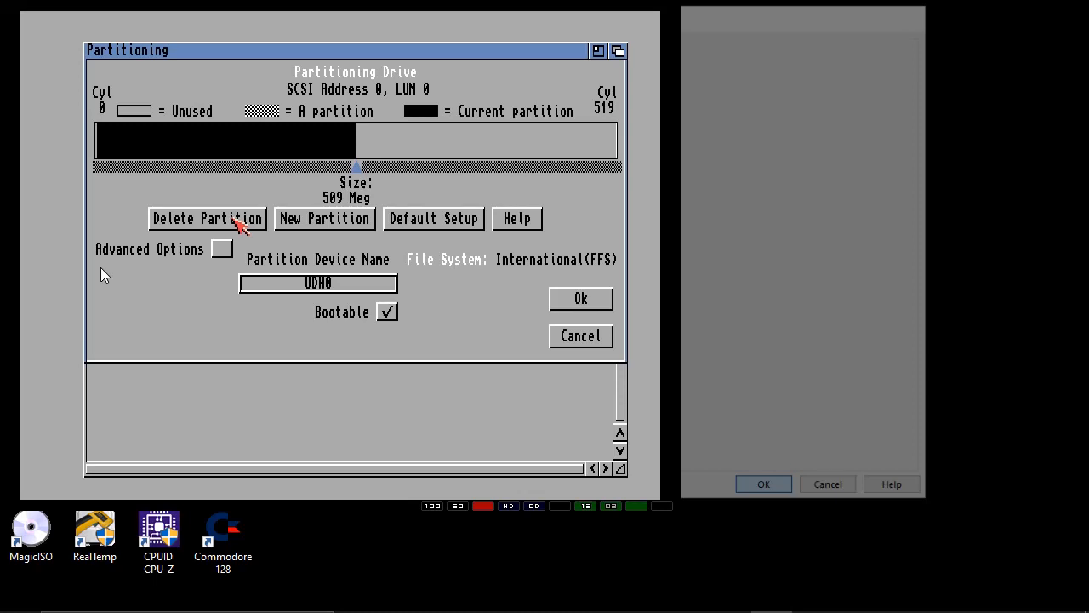
{"action": "left_click", "coordinate": [457, 140]}
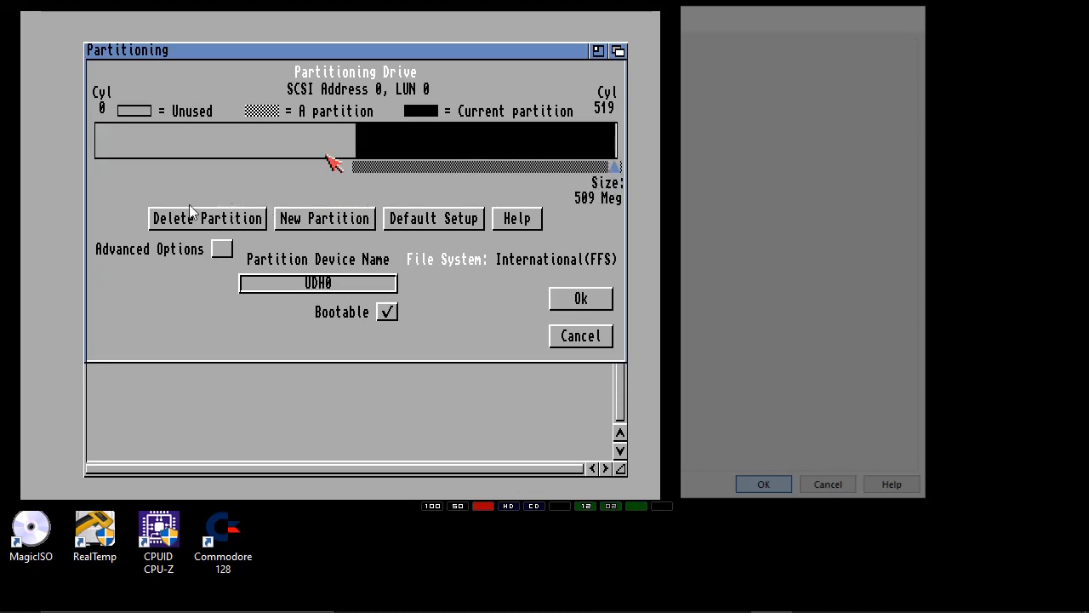
{"action": "left_click", "coordinate": [268, 144]}
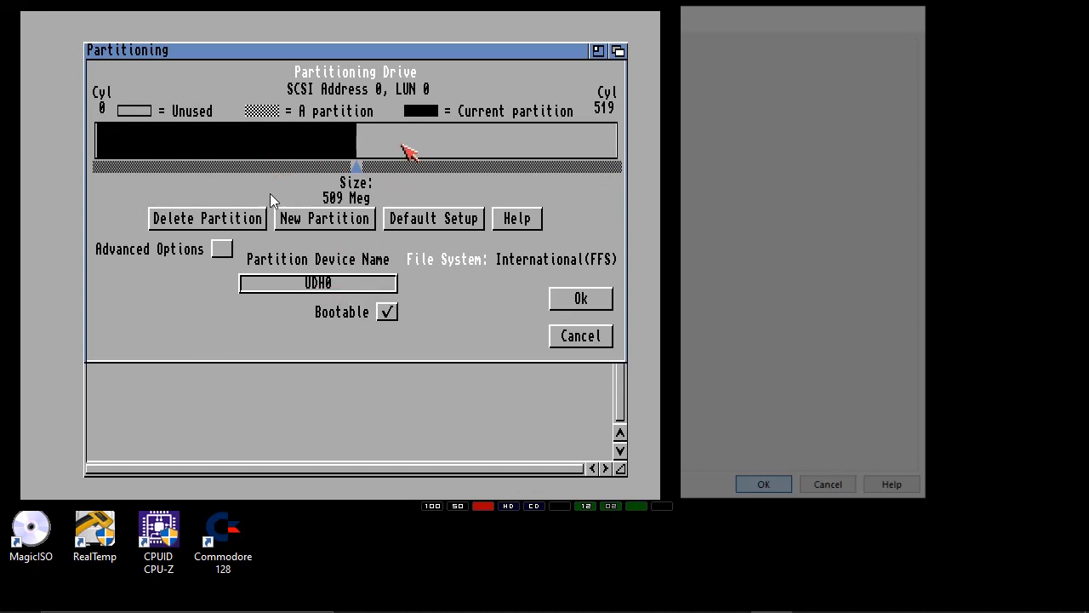
{"action": "left_click", "coordinate": [402, 146]}
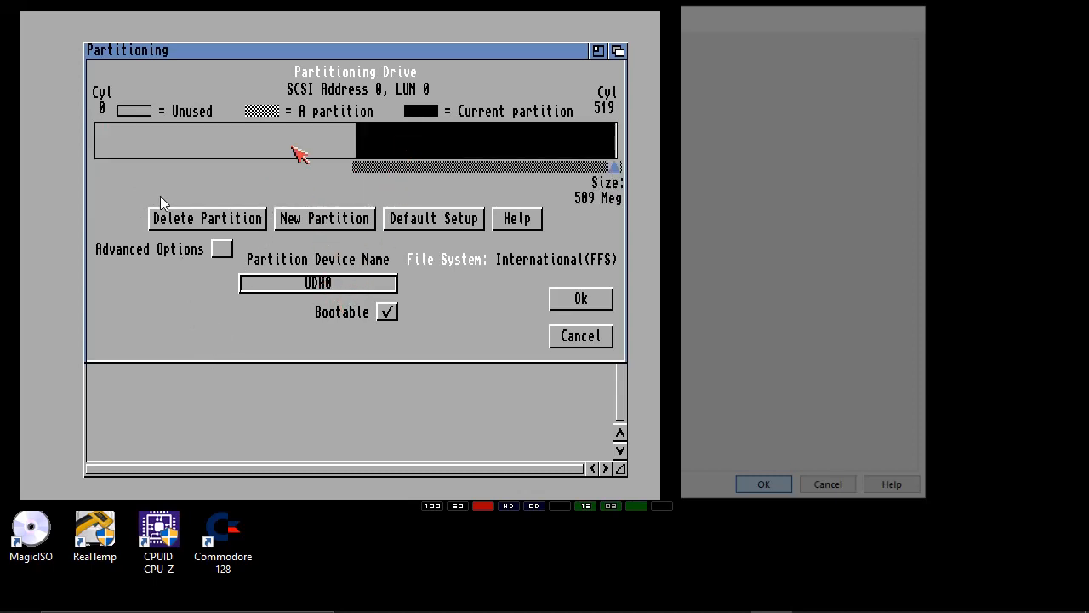
{"action": "left_click", "coordinate": [293, 147]}
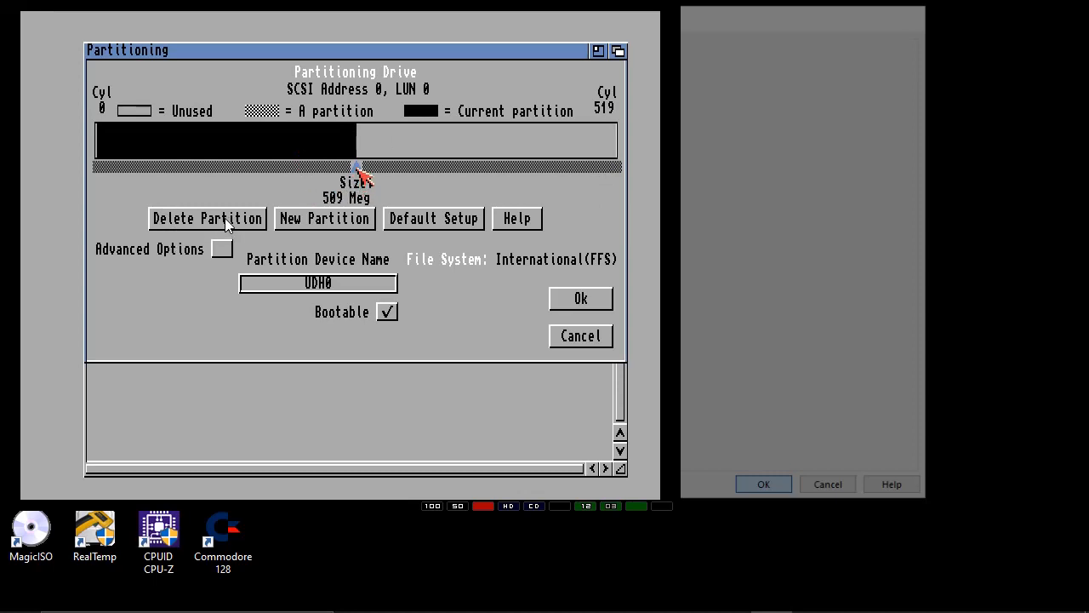
{"action": "left_click_drag", "start_coordinate": [357, 168], "coordinate": [624, 203]}
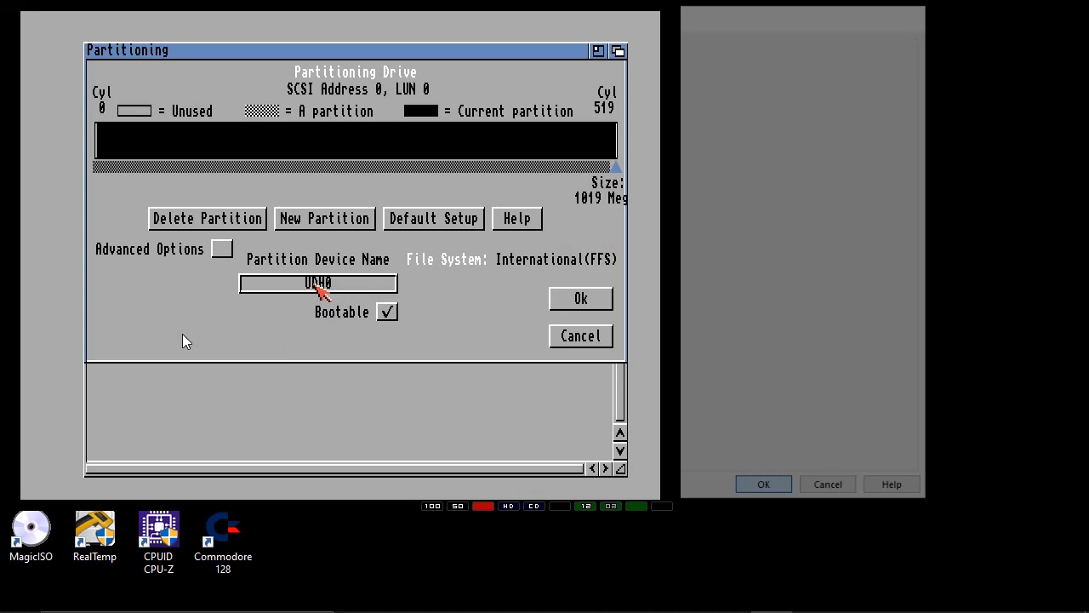
- Rename the partition device as DH0 and accept the partitioning
{"action": "left_click", "coordinate": [315, 285]}
{"action": "key", "text": "BackSpace"}
{"action": "key", "text": "Return"}
{"action": "left_click", "coordinate": [578, 300]}
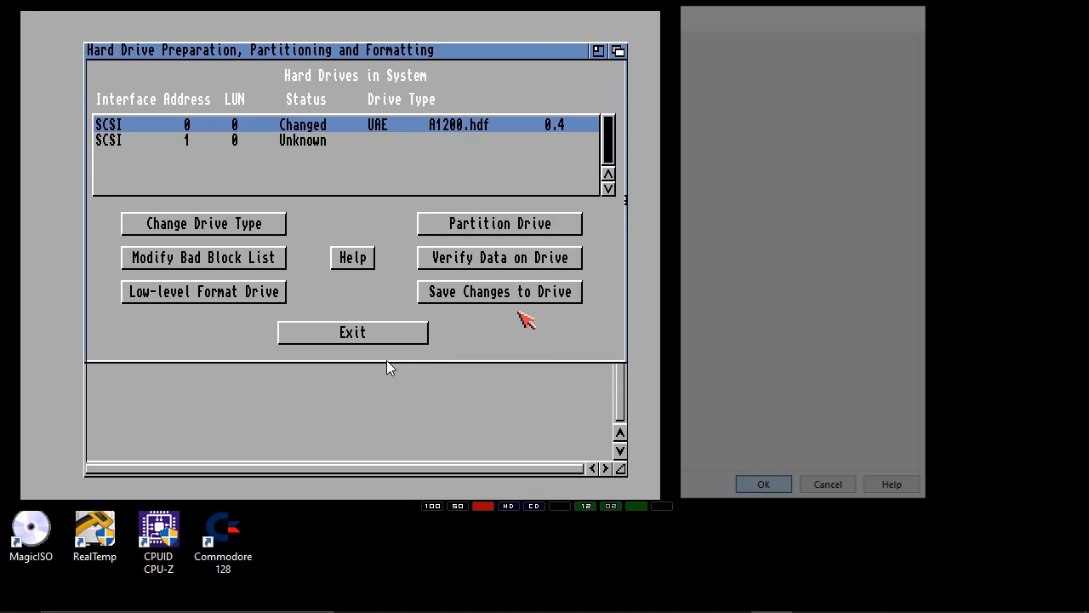
- Save the partition changes to the A1200.hdf drive, then exit HDToolBox and reboot the Amiga
{"action": "left_click", "coordinate": [507, 291]}
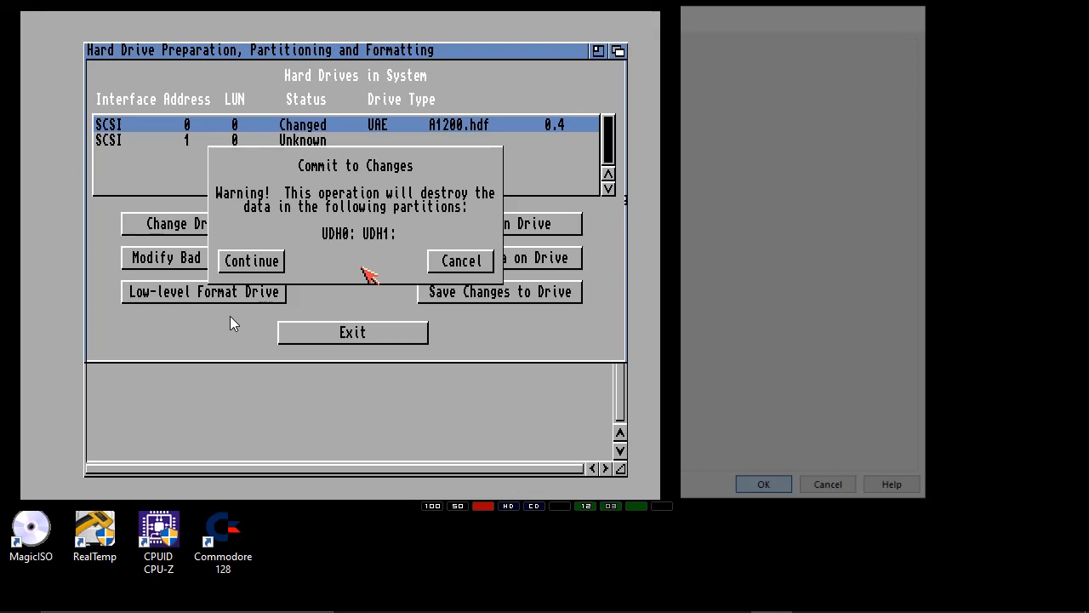
{"action": "left_click", "coordinate": [267, 260]}
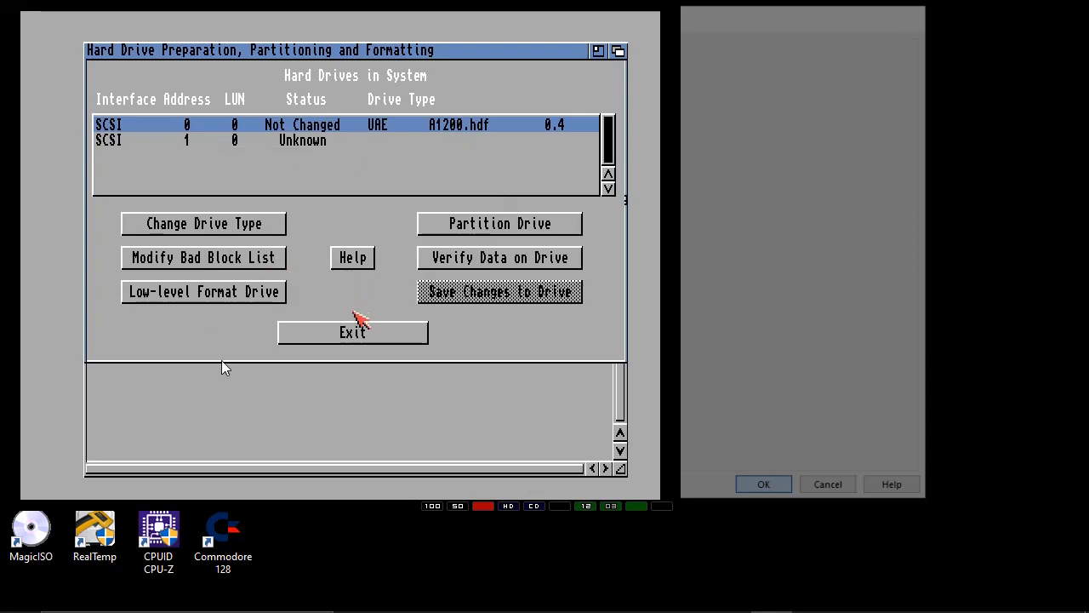
{"action": "left_click", "coordinate": [356, 330]}
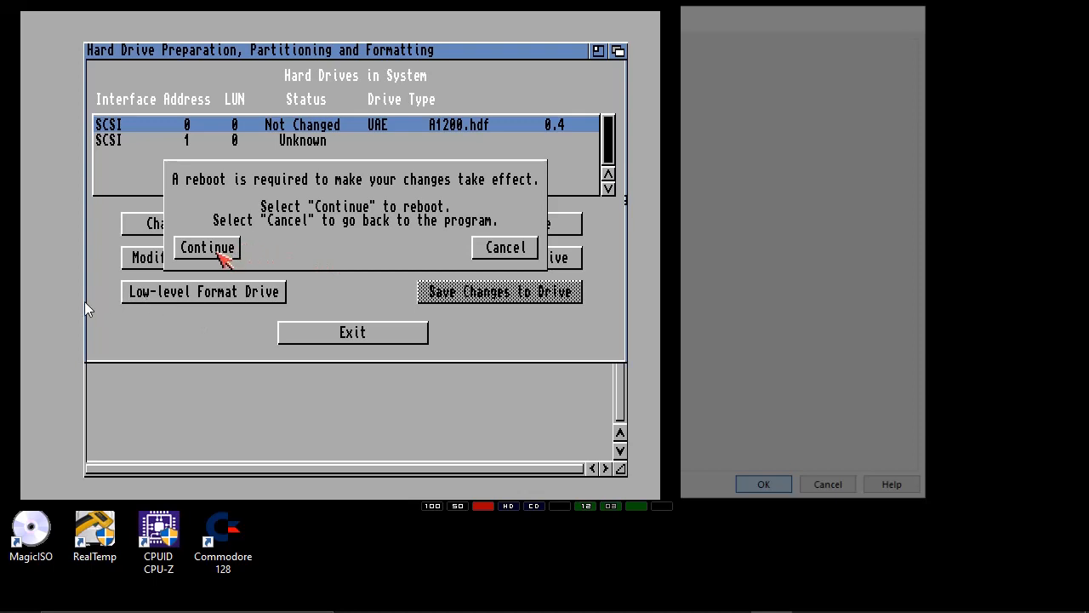
{"action": "left_click", "coordinate": [220, 248]}
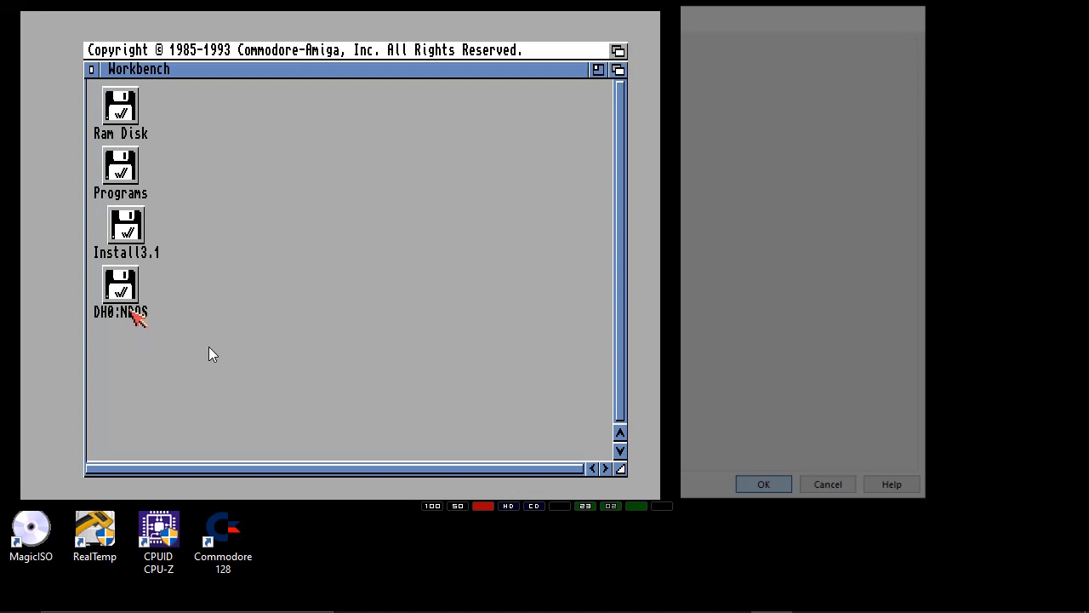
- Start formatting the DH0:NDOS disk and set its new volume name to WorkBench
{"action": "left_click", "coordinate": [129, 288]}
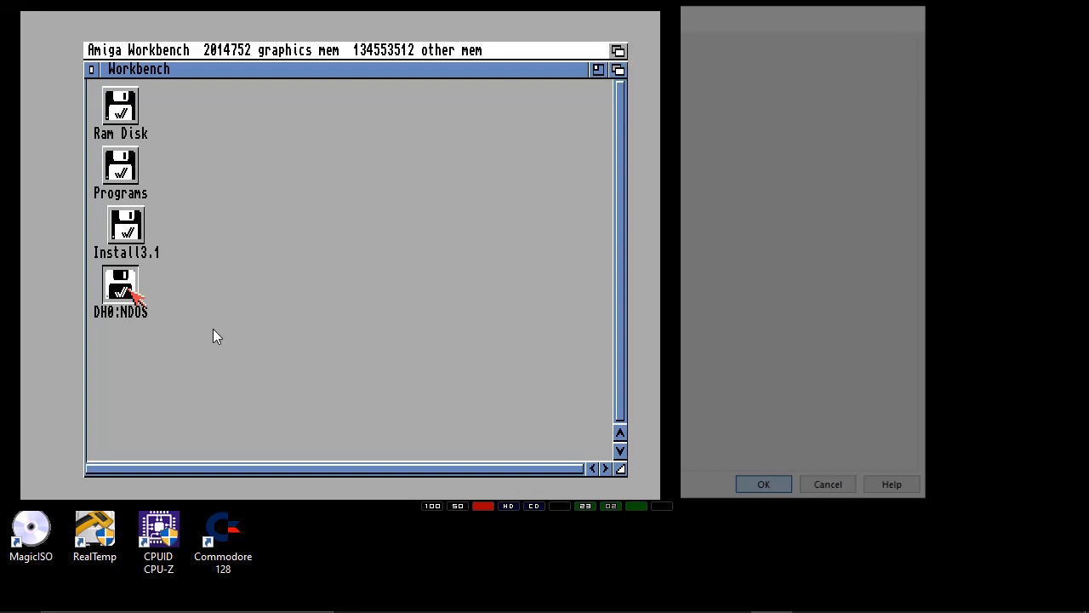
{"action": "right_click", "coordinate": [241, 60]}
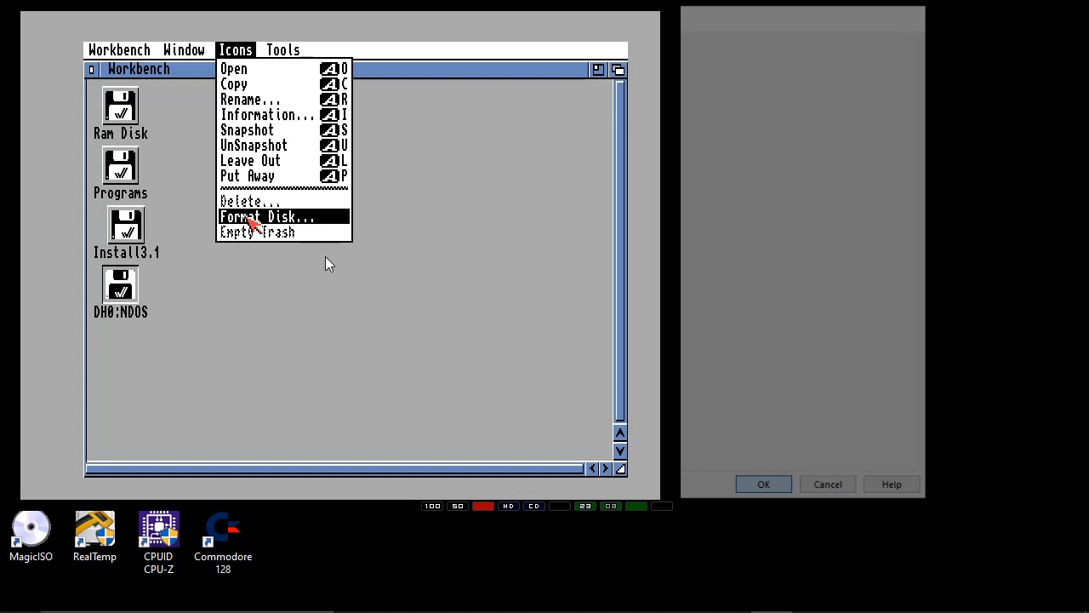
{"action": "right_click", "coordinate": [251, 220]}
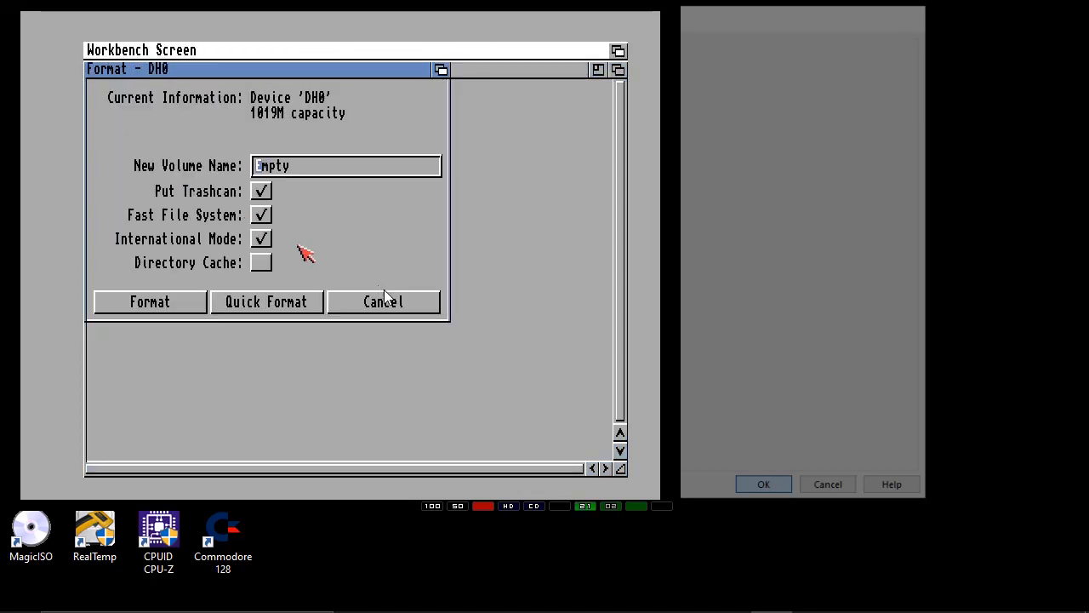
{"action": "left_click", "coordinate": [306, 167]}
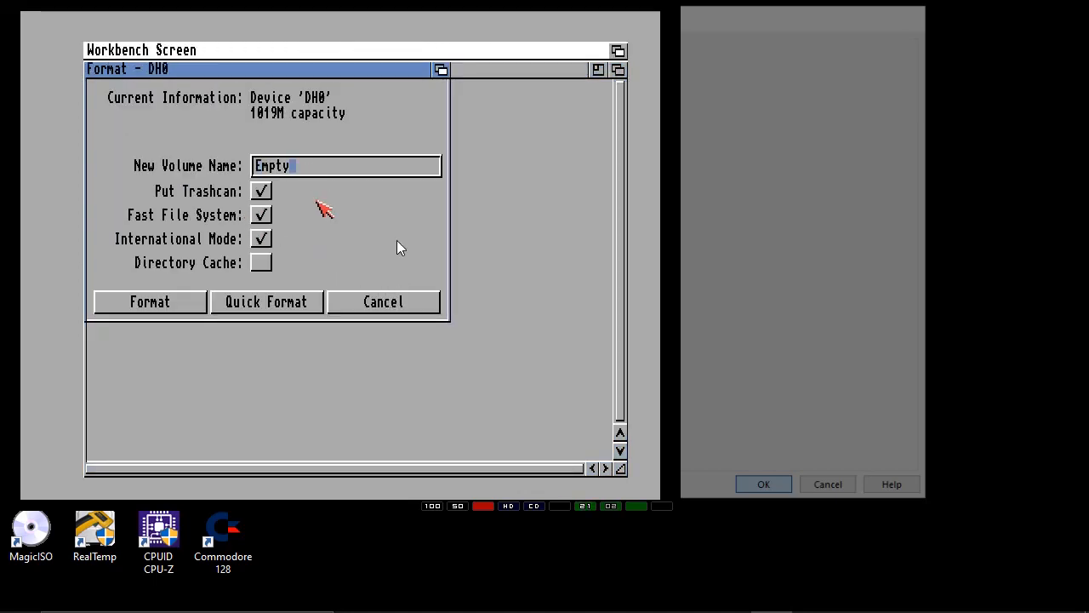
{"action": "key", "text": "BackSpace"}
{"action": "key", "text": "BackSpace"}
{"action": "key", "text": "BackSpace"}
{"action": "key", "text": "BackSpace"}
{"action": "key", "text": "BackSpace"}
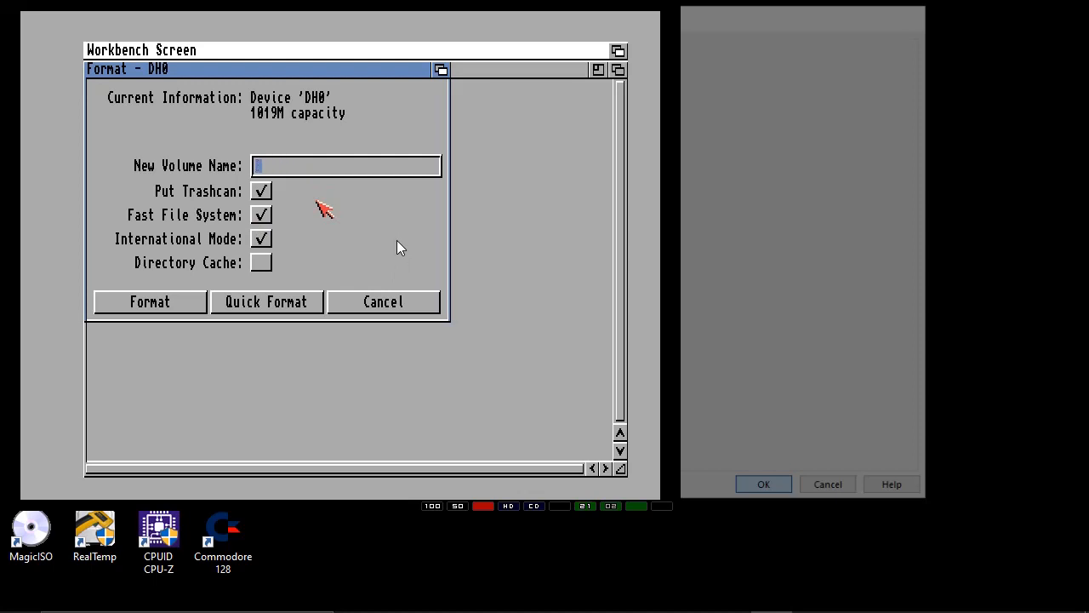
{"action": "type", "text": "WorkBen"}
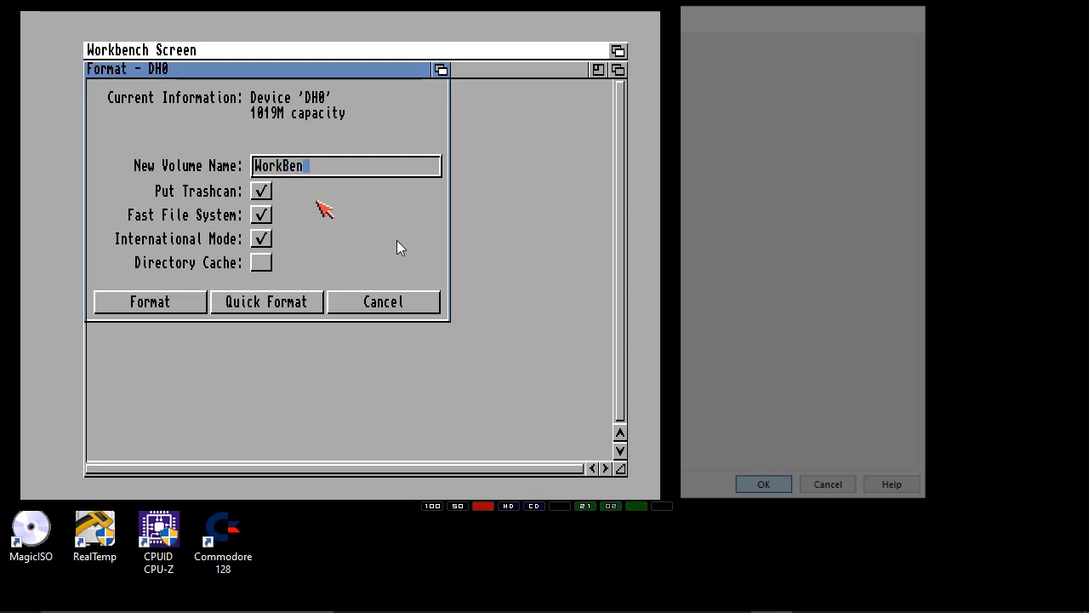
{"action": "type", "text": "ch"}
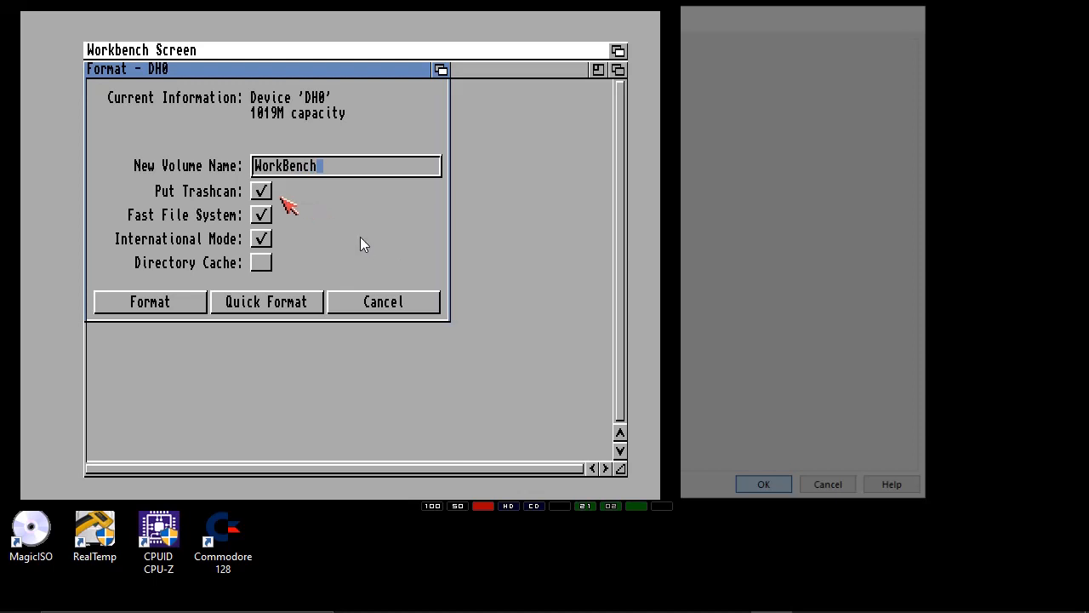
- Turn off Put Trashcan and International Mode, then quick format DH0 and accept both data-loss warnings
{"action": "left_click", "coordinate": [263, 193]}
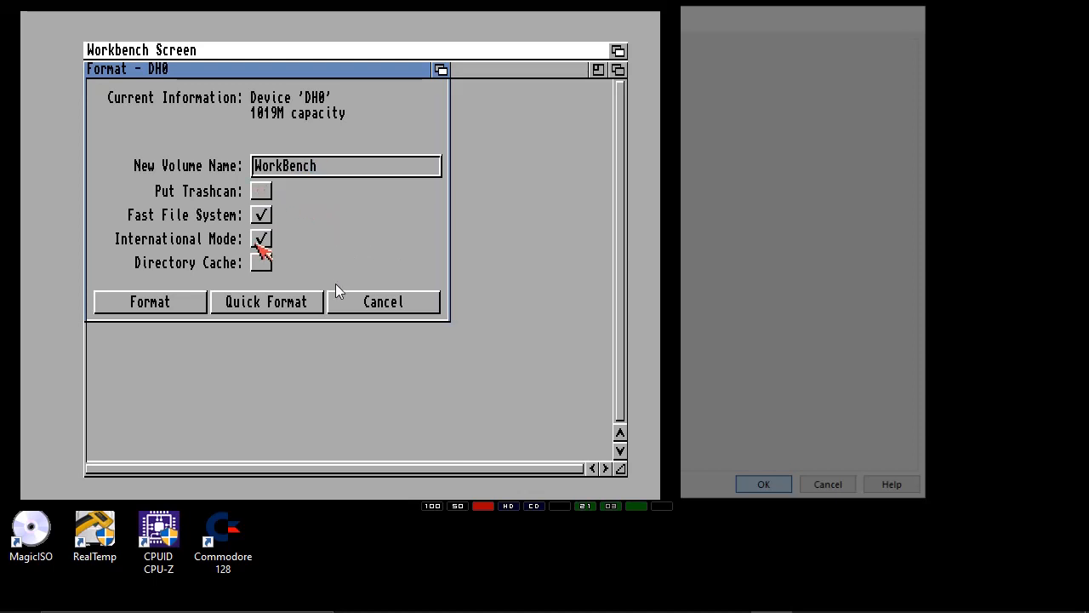
{"action": "left_click", "coordinate": [261, 241]}
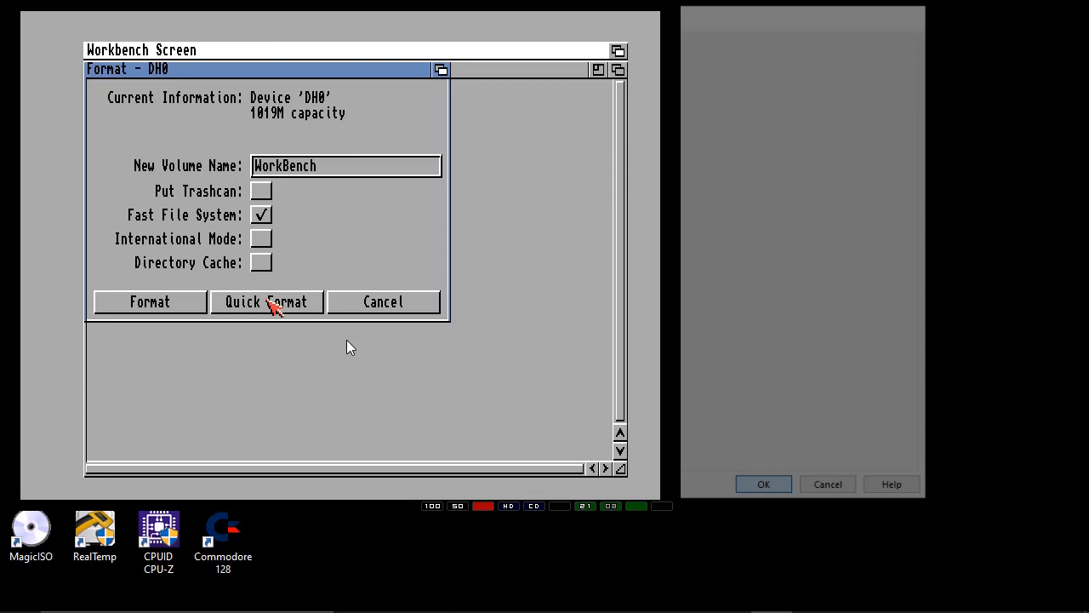
{"action": "left_click", "coordinate": [271, 304]}
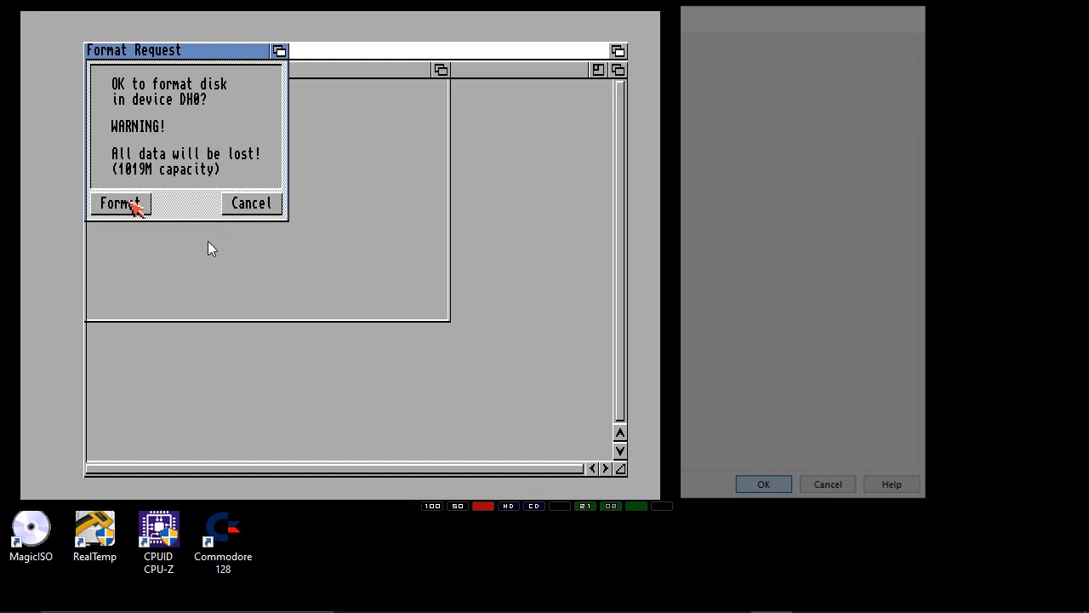
{"action": "left_click", "coordinate": [131, 205]}
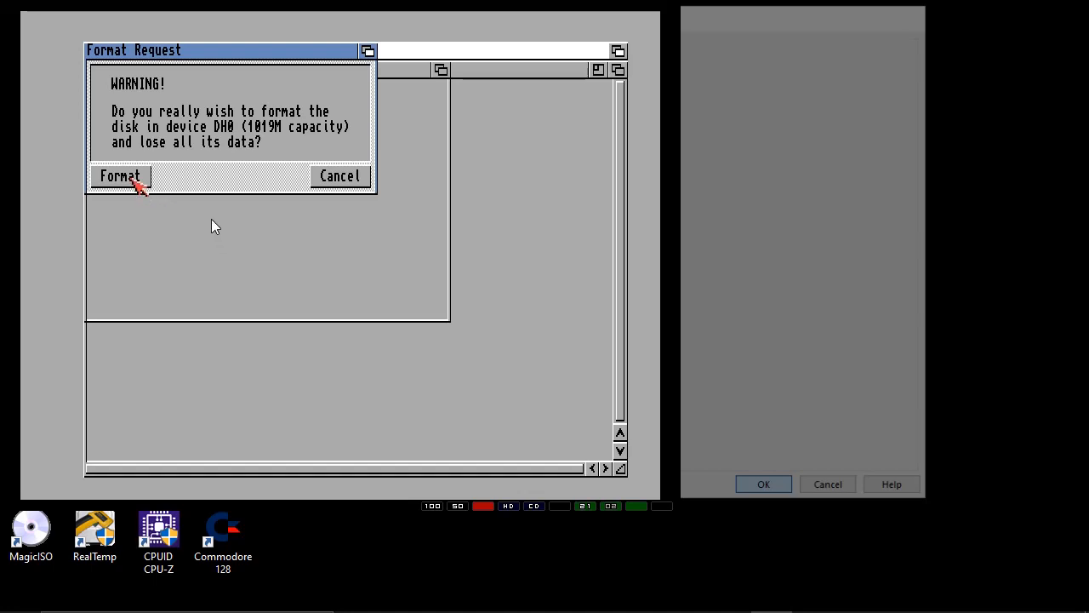
{"action": "left_click", "coordinate": [120, 176]}
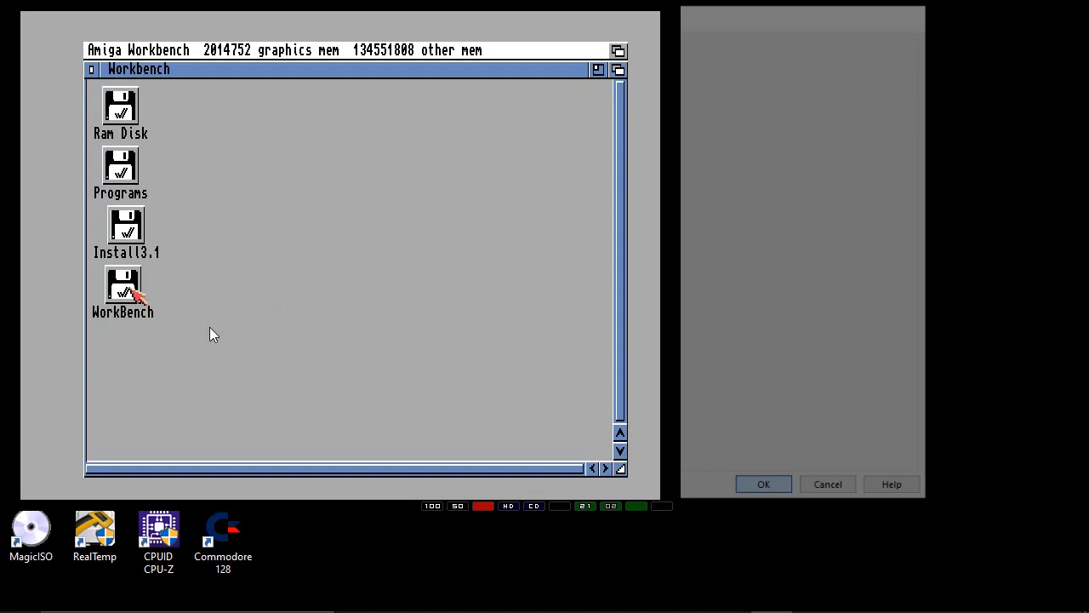
- Open the newly formatted WorkBench drive to inspect its contents, then close its window
{"action": "left_click", "coordinate": [131, 289]}
{"action": "double_click", "coordinate": [132, 289]}
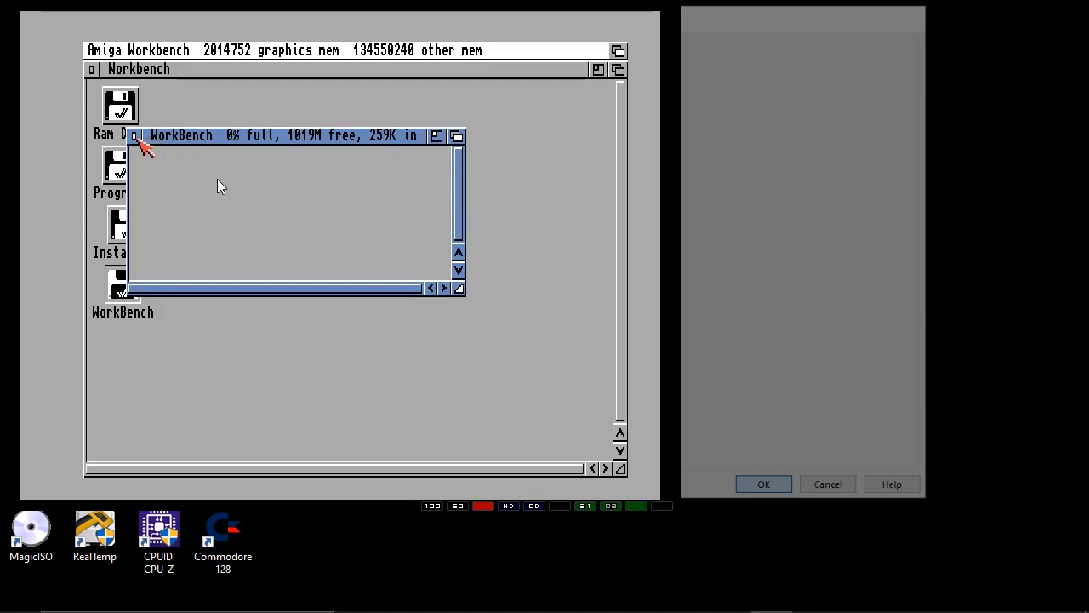
{"action": "left_click", "coordinate": [136, 137]}
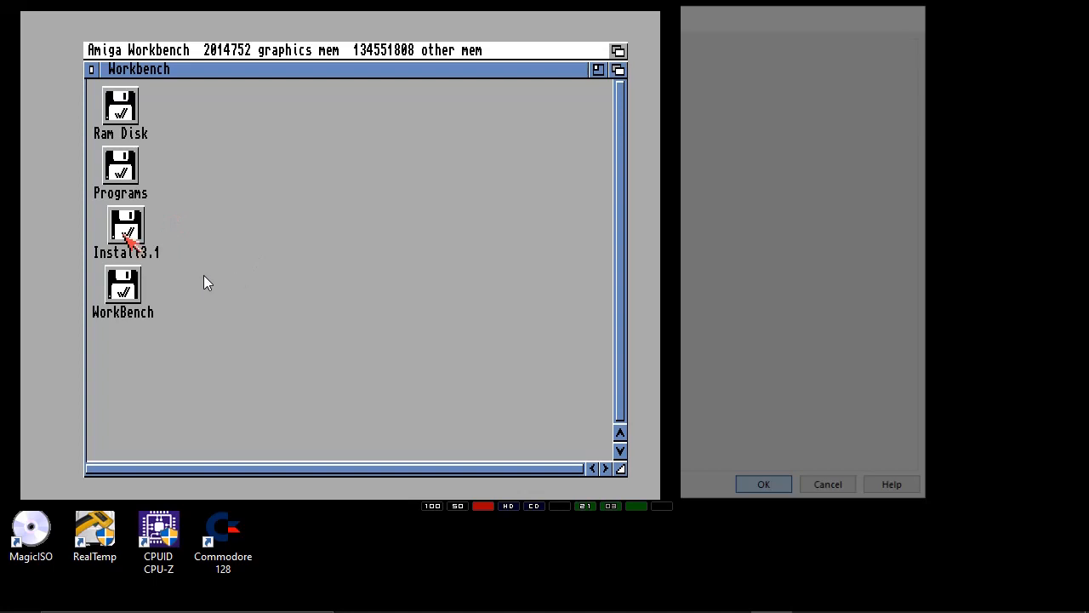
- Launch the English installer from the Install drawer on the Install3.1 disk
{"action": "double_click", "coordinate": [126, 235]}
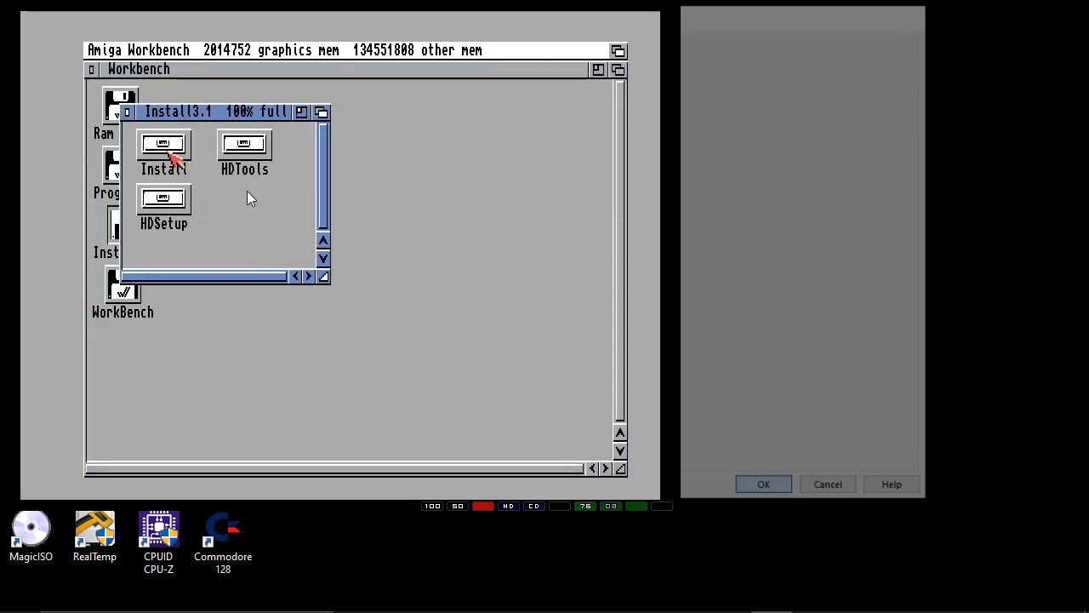
{"action": "double_click", "coordinate": [170, 154]}
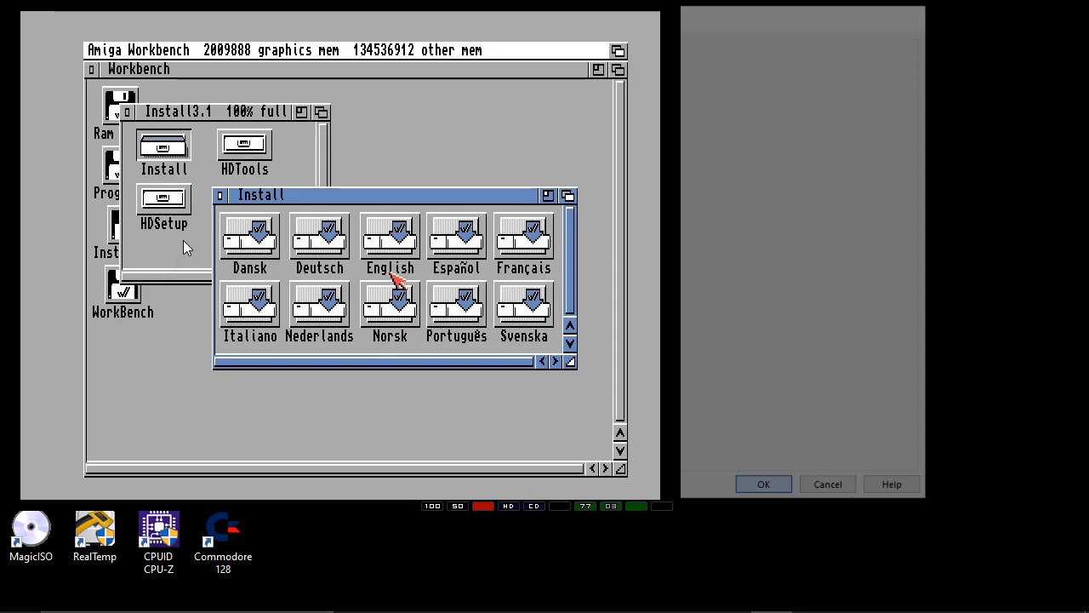
{"action": "double_click", "coordinate": [400, 245]}
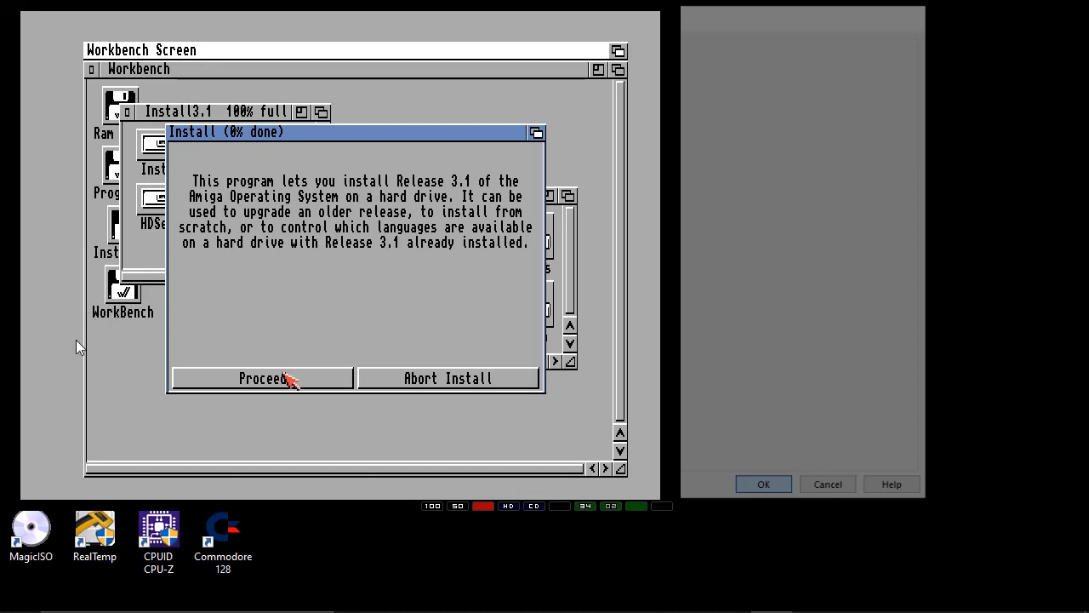
- Choose a full Release 3.1 installation as Intermediate User, installed for real without logging, on the WorkBench partition
{"action": "left_click", "coordinate": [288, 379]}
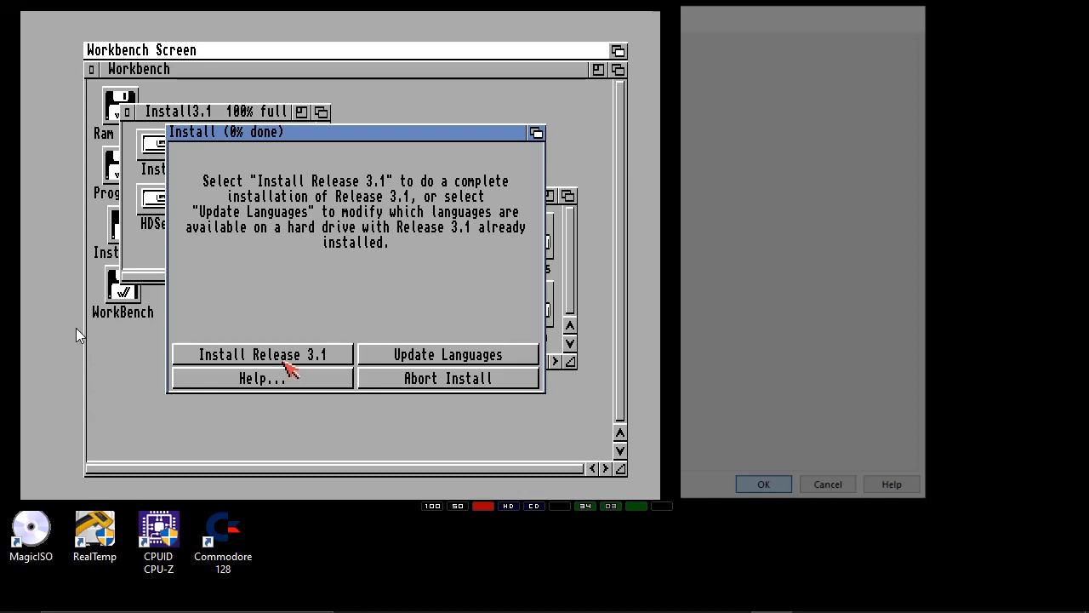
{"action": "left_click", "coordinate": [287, 356]}
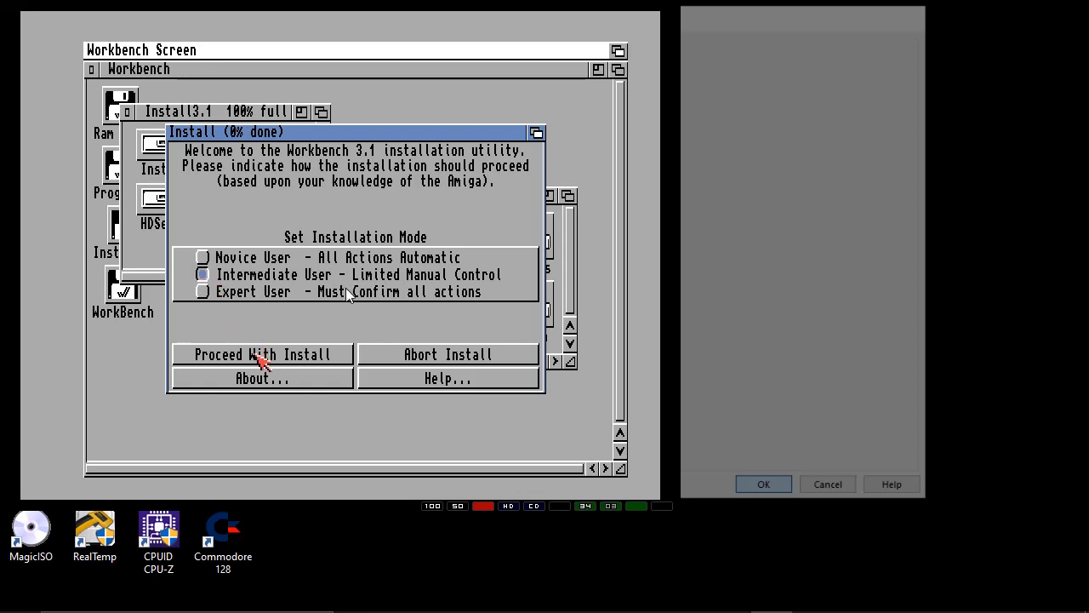
{"action": "left_click", "coordinate": [258, 356]}
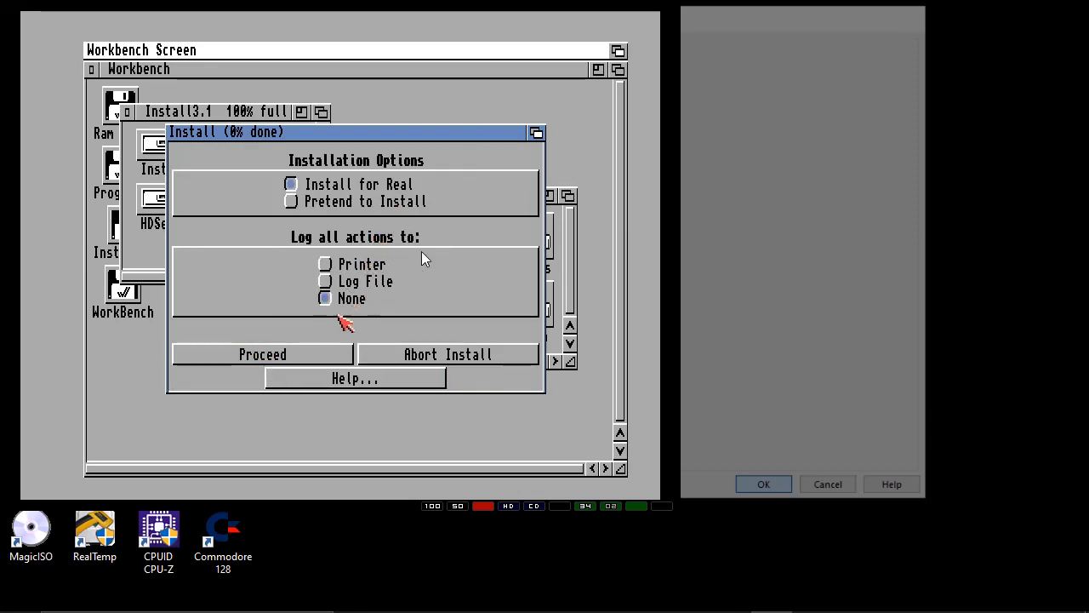
{"action": "left_click", "coordinate": [282, 353]}
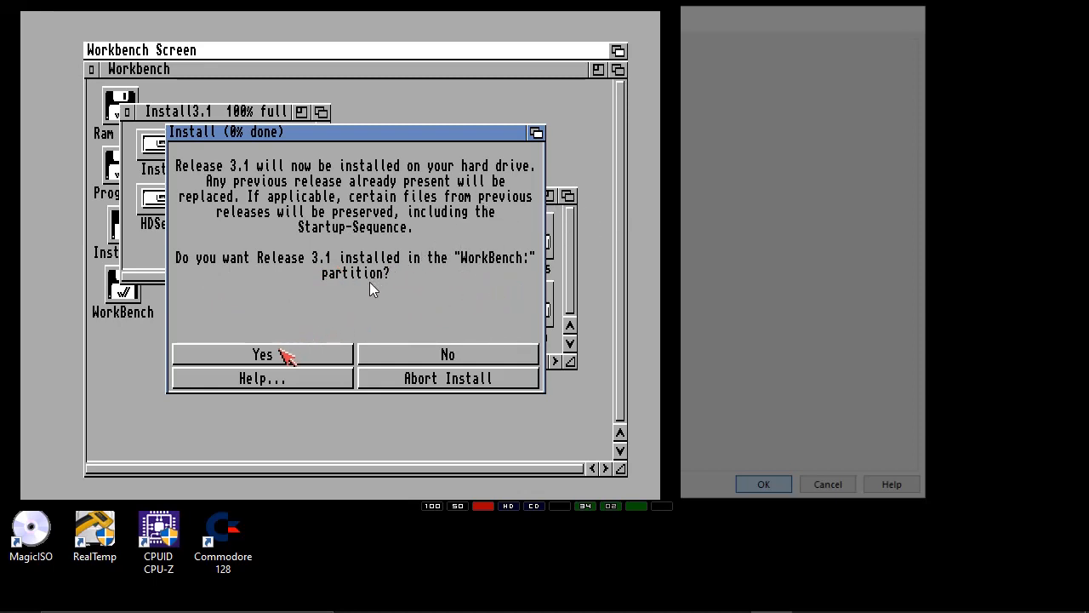
{"action": "left_click", "coordinate": [281, 354]}
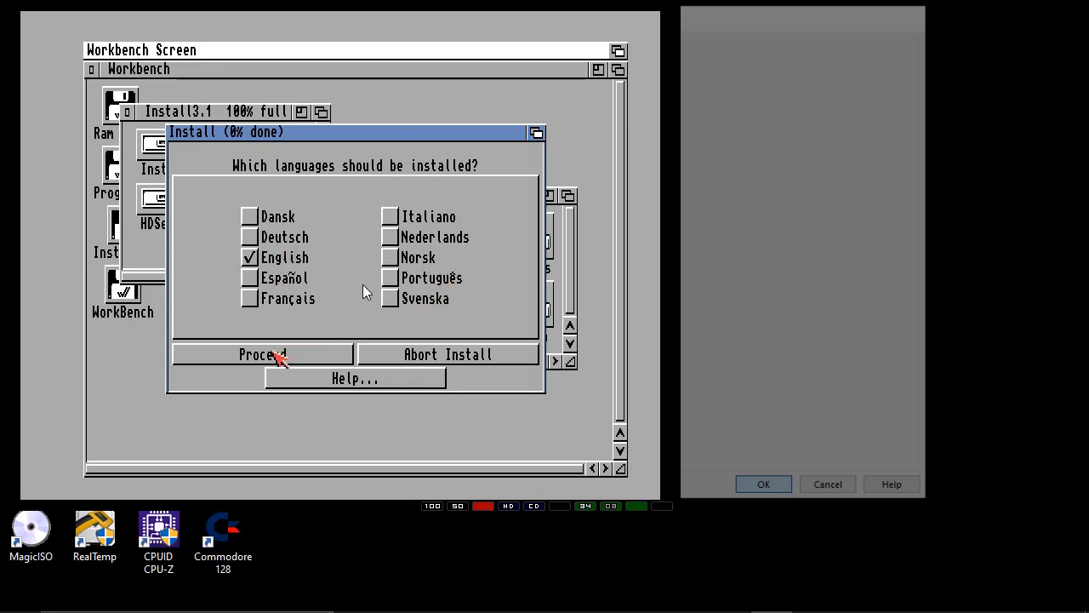
- Install the English language with no printer drivers, and select the American keymap
{"action": "left_click", "coordinate": [274, 353]}
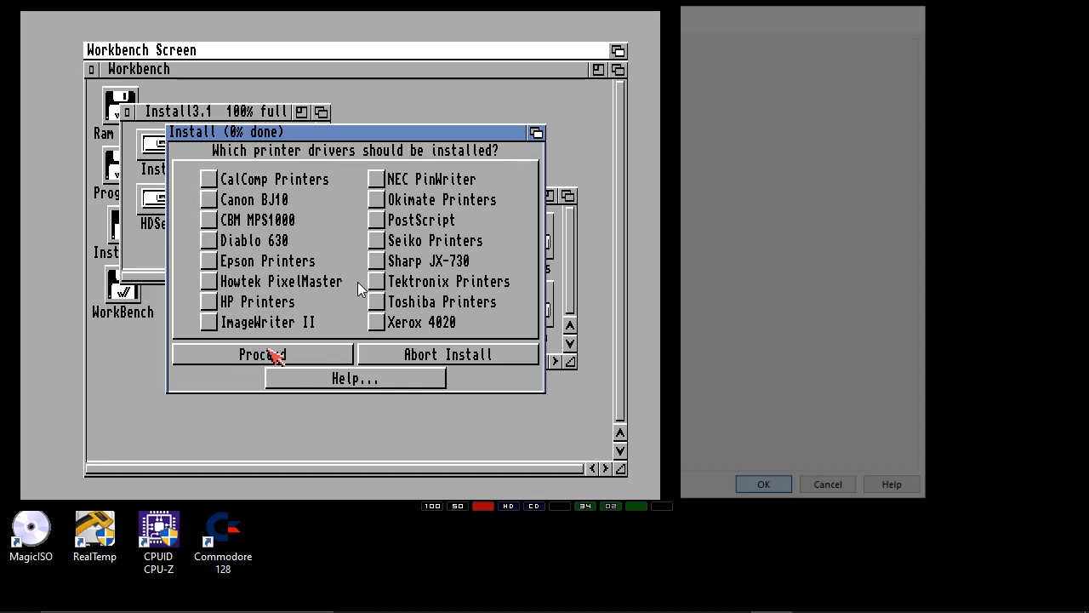
{"action": "left_click", "coordinate": [266, 356]}
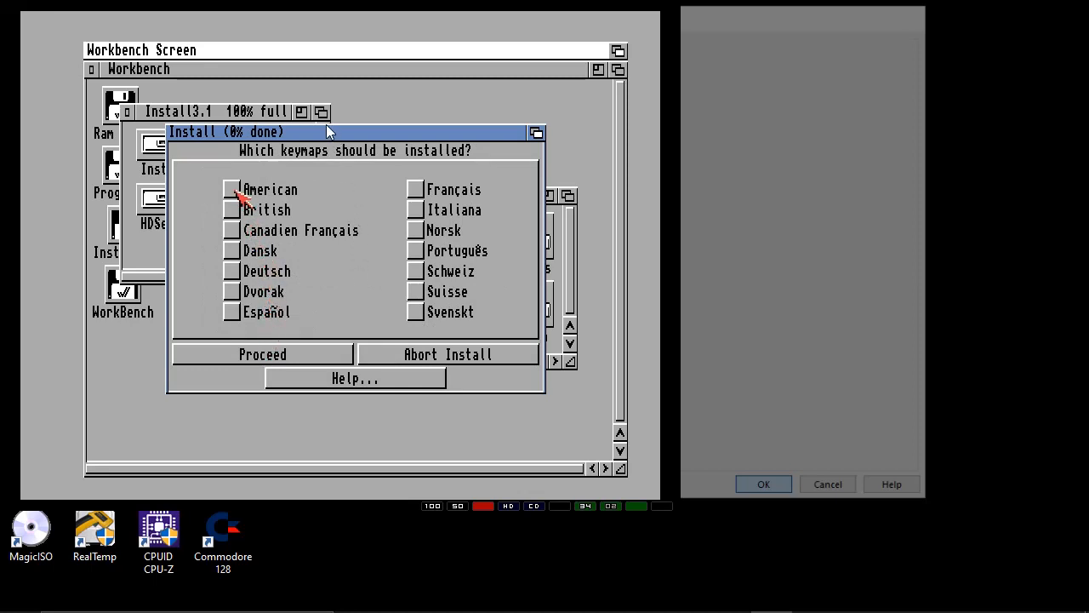
{"action": "left_click", "coordinate": [234, 191]}
{"action": "left_click", "coordinate": [264, 353]}
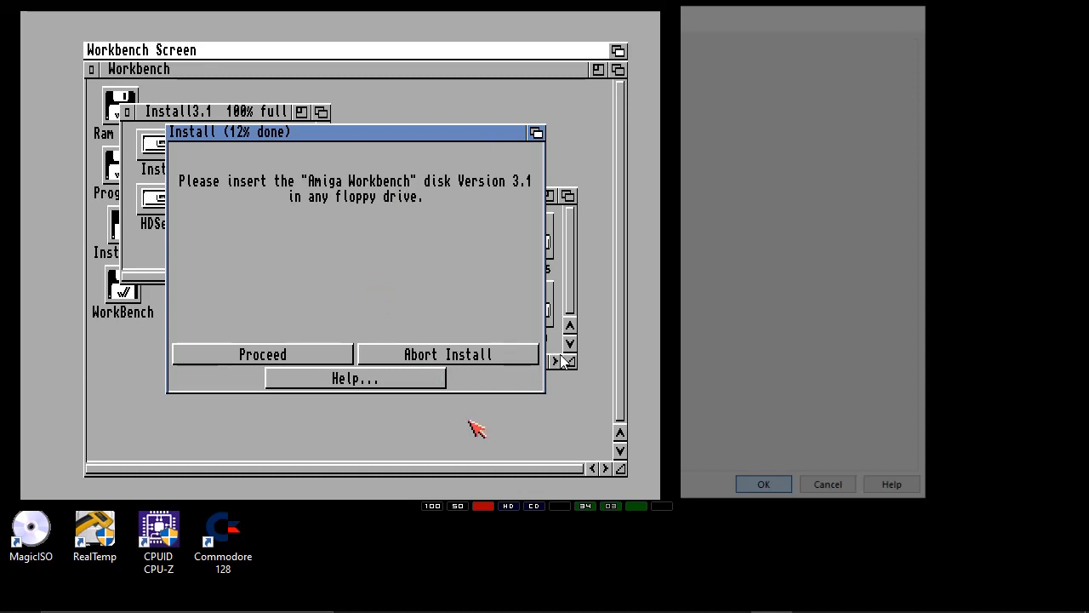
- Insert the wbench31 disk image into floppy drive DF1 and return to the emulated Amiga
{"action": "key", "text": "F12"}
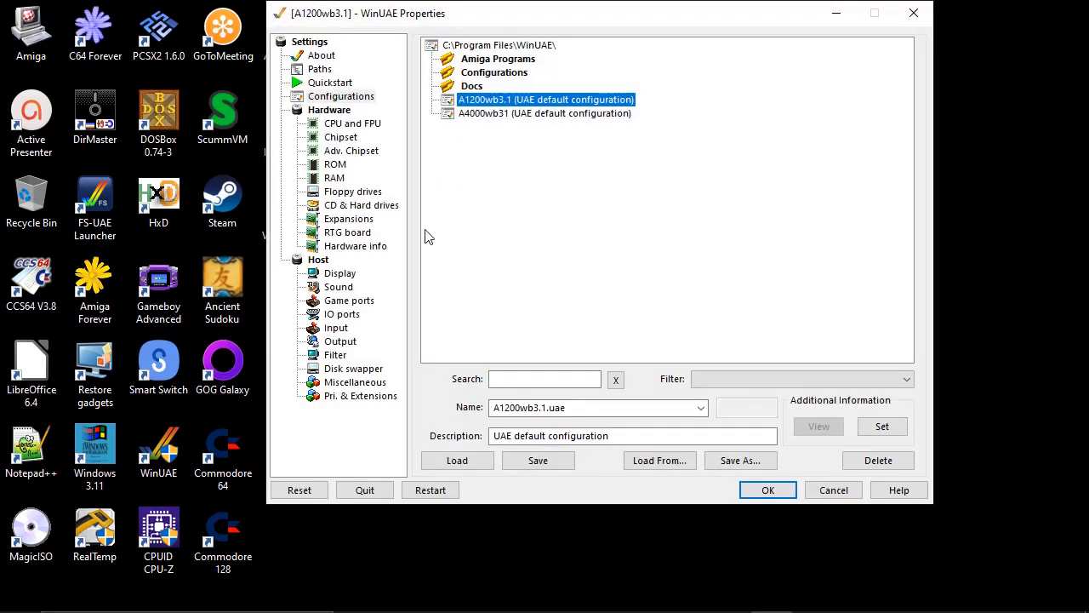
{"action": "left_click", "coordinate": [351, 193]}
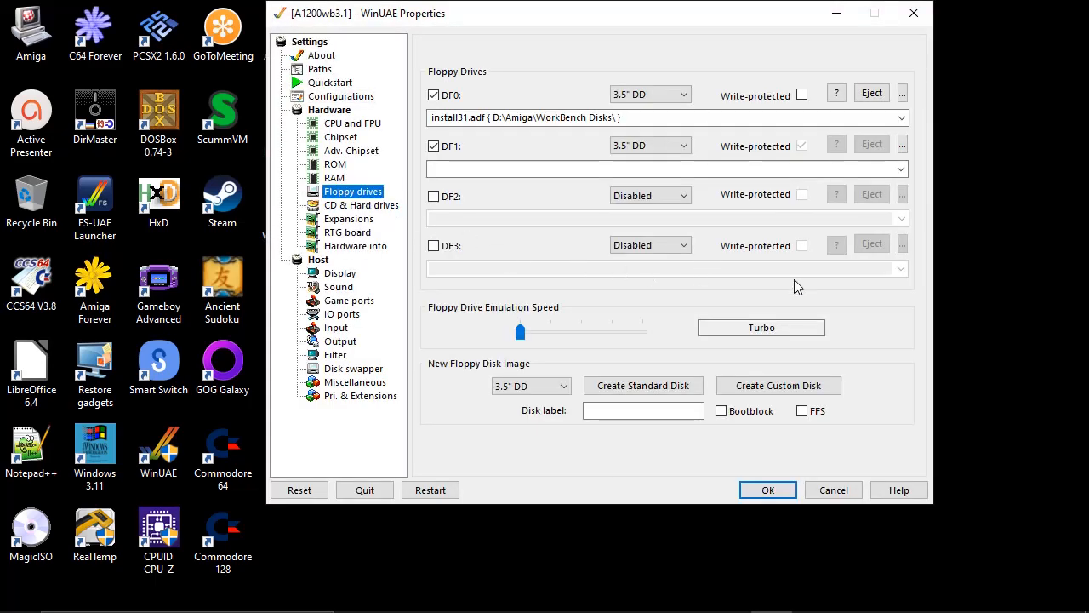
{"action": "left_click", "coordinate": [903, 145]}
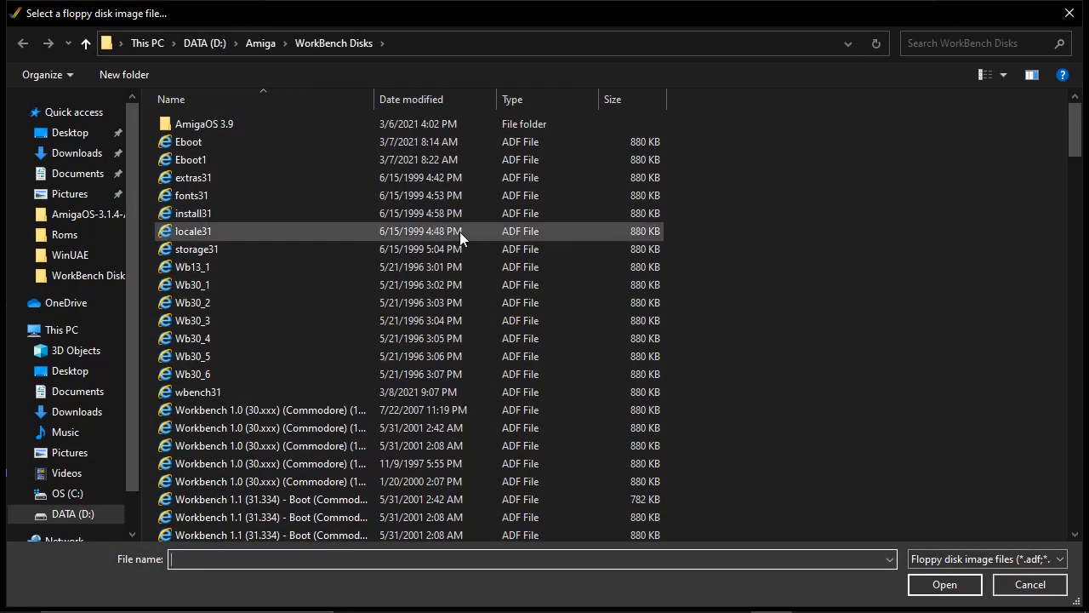
{"action": "double_click", "coordinate": [253, 391]}
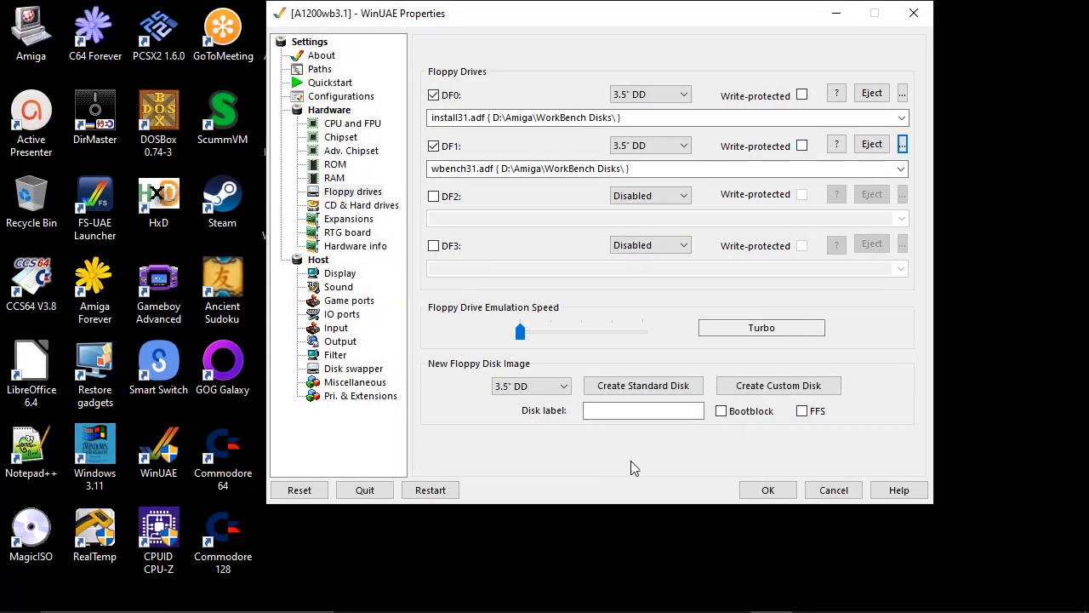
{"action": "left_click", "coordinate": [768, 491]}
- Swap the DF1 floppy for the locale31 disk image and resume the emulation
{"action": "left_click", "coordinate": [901, 146]}
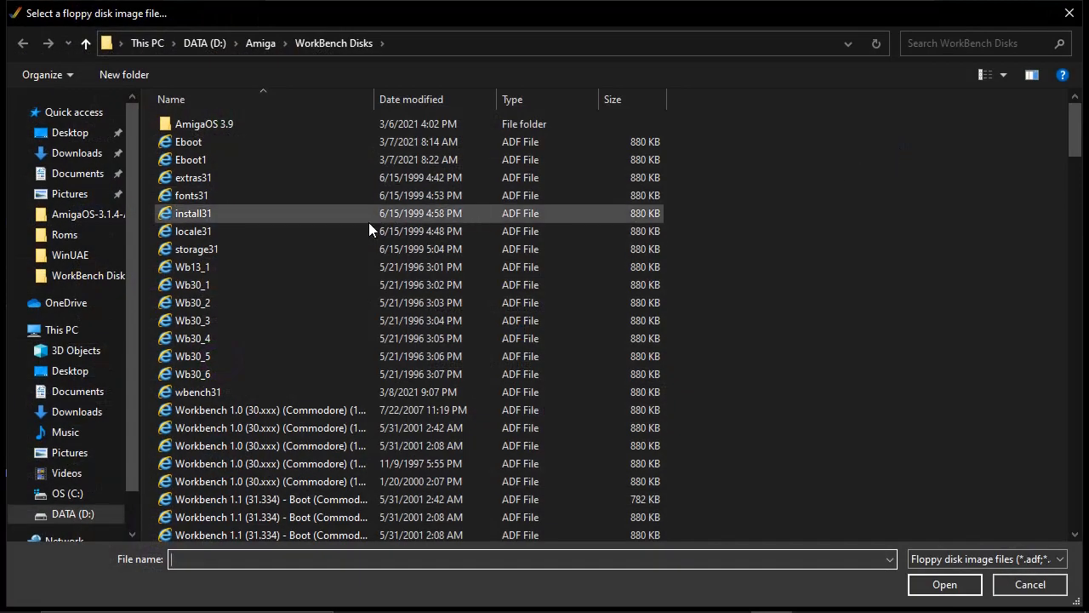
{"action": "double_click", "coordinate": [233, 230]}
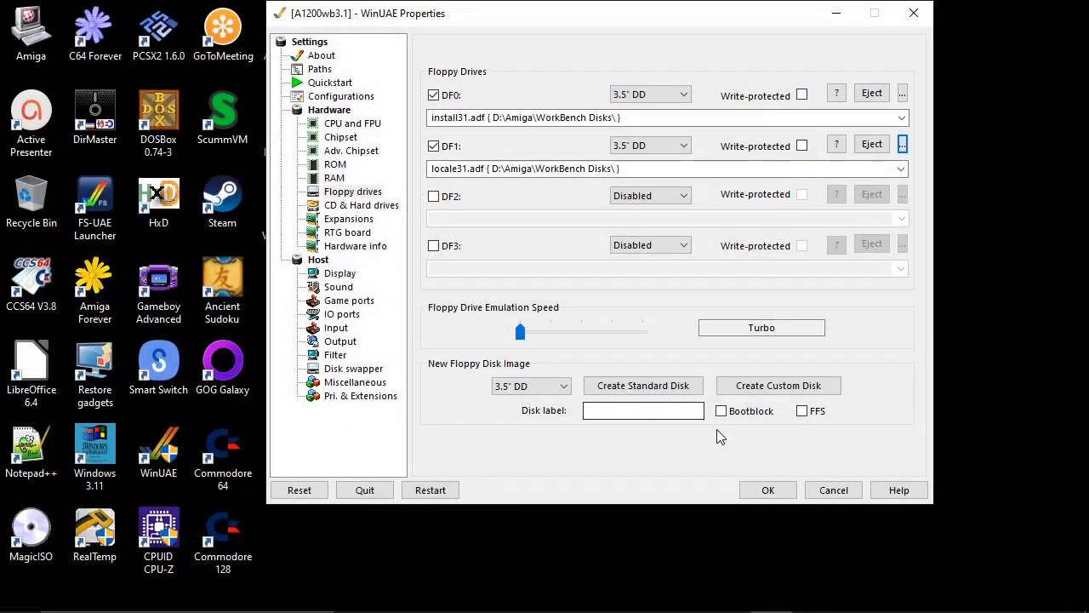
{"action": "left_click", "coordinate": [767, 490]}
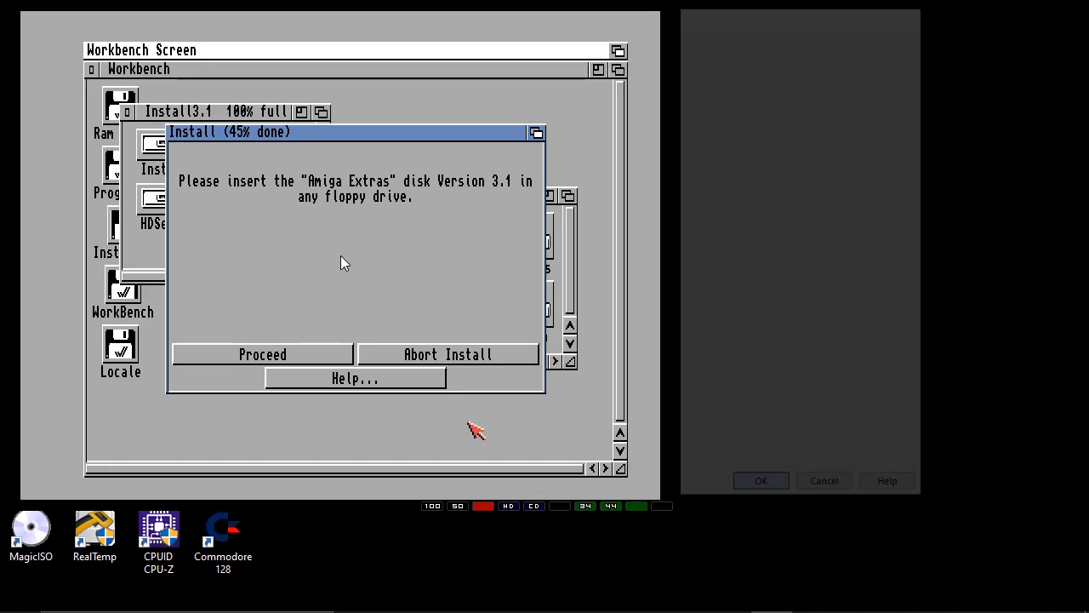
- Swap the DF1 floppy for the extras31 disk image and resume the installation
{"action": "key", "text": "F12"}
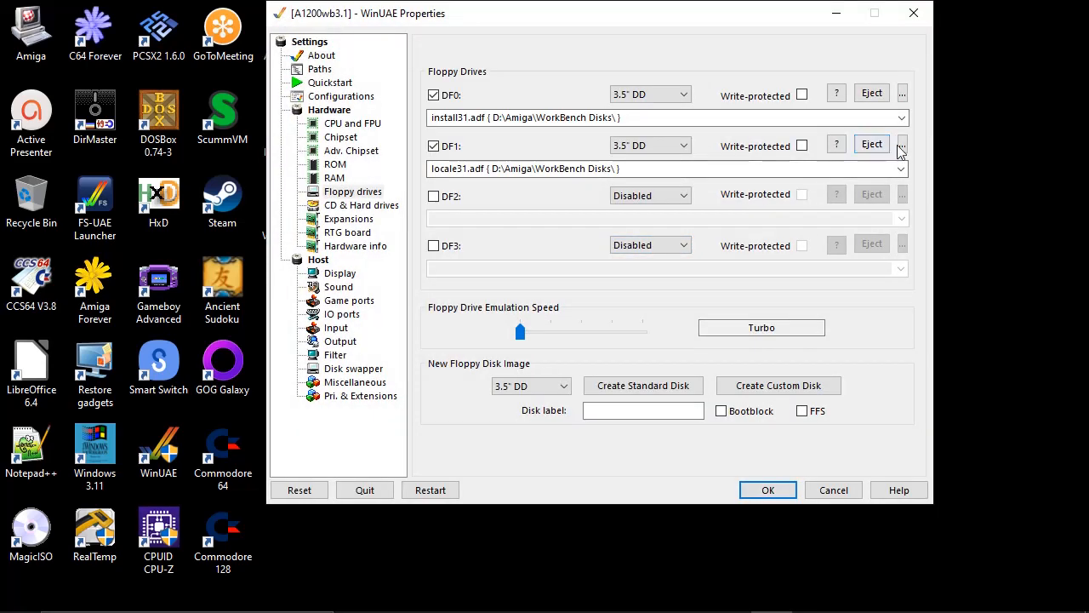
{"action": "left_click", "coordinate": [902, 146]}
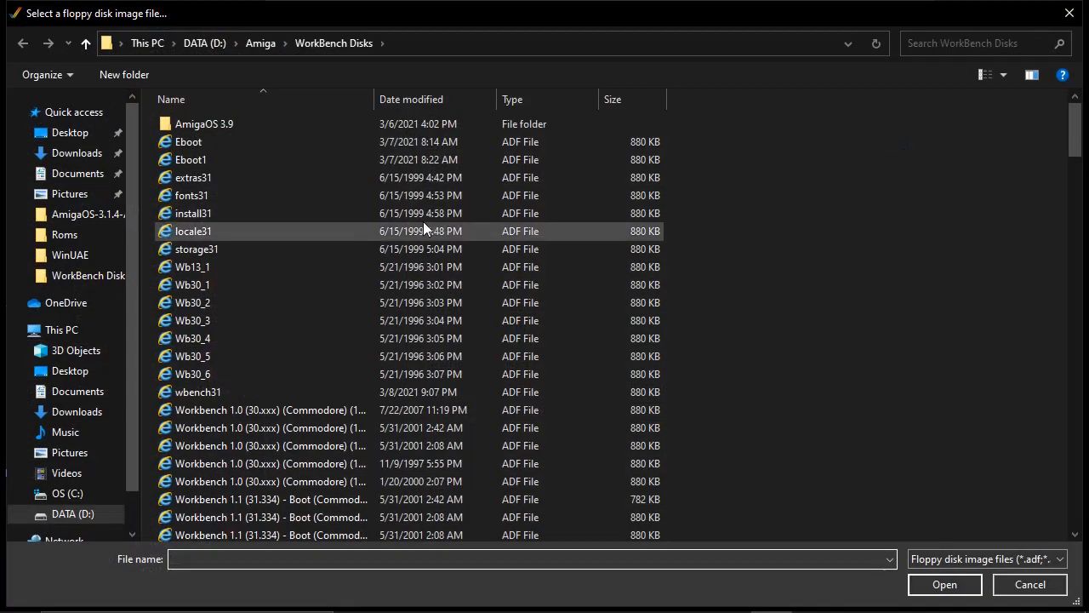
{"action": "left_click", "coordinate": [215, 179]}
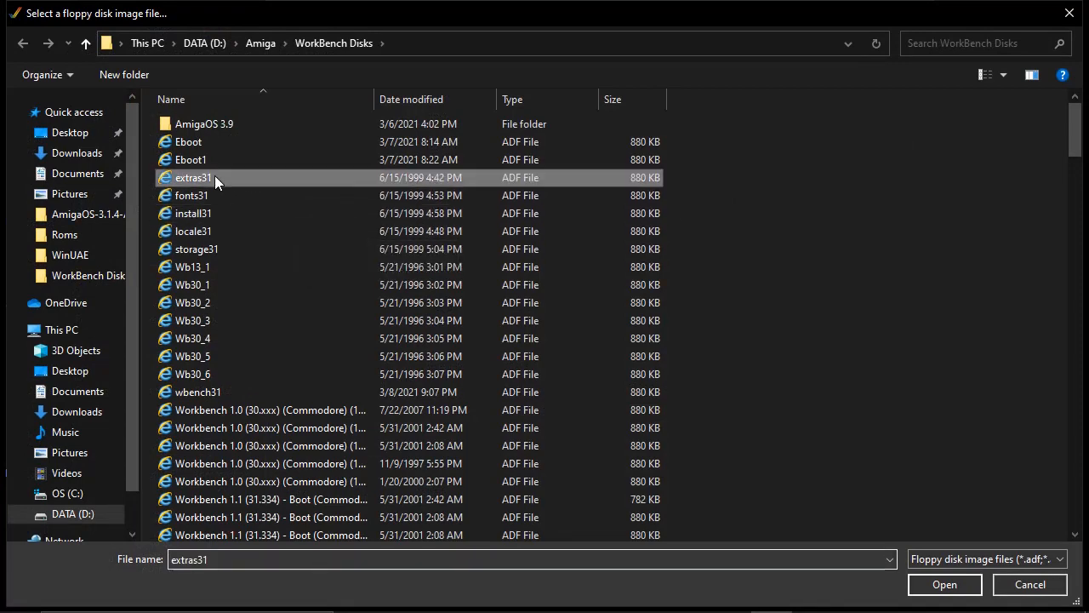
{"action": "double_click", "coordinate": [215, 177]}
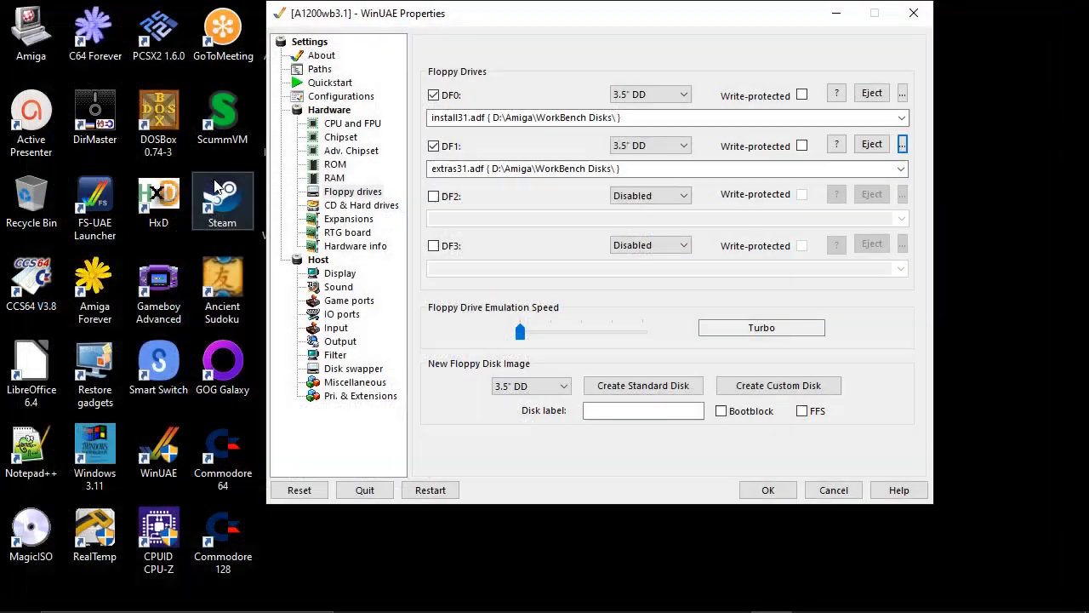
{"action": "left_click", "coordinate": [773, 493]}
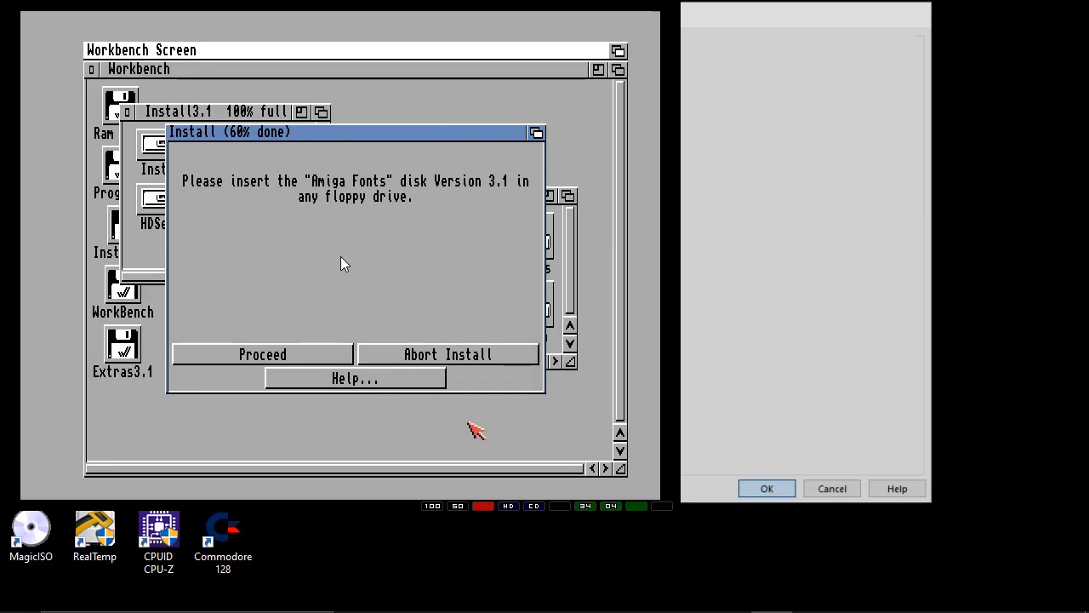
- Replace the disk in floppy drive DF1 with the fonts31 image and return to the emulated Amiga
{"action": "key", "text": "F12"}
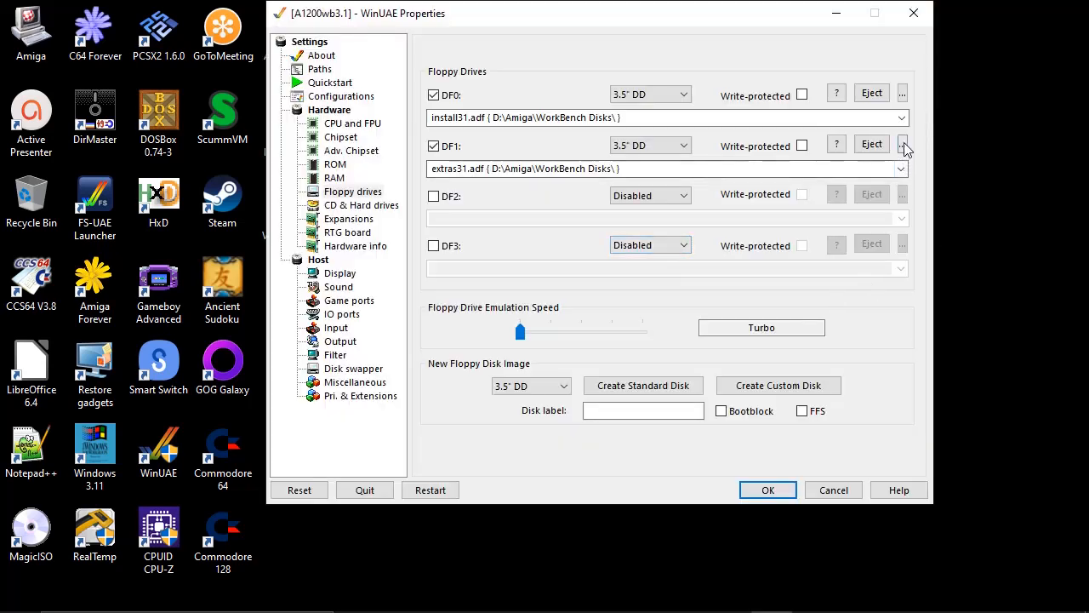
{"action": "left_click", "coordinate": [904, 145]}
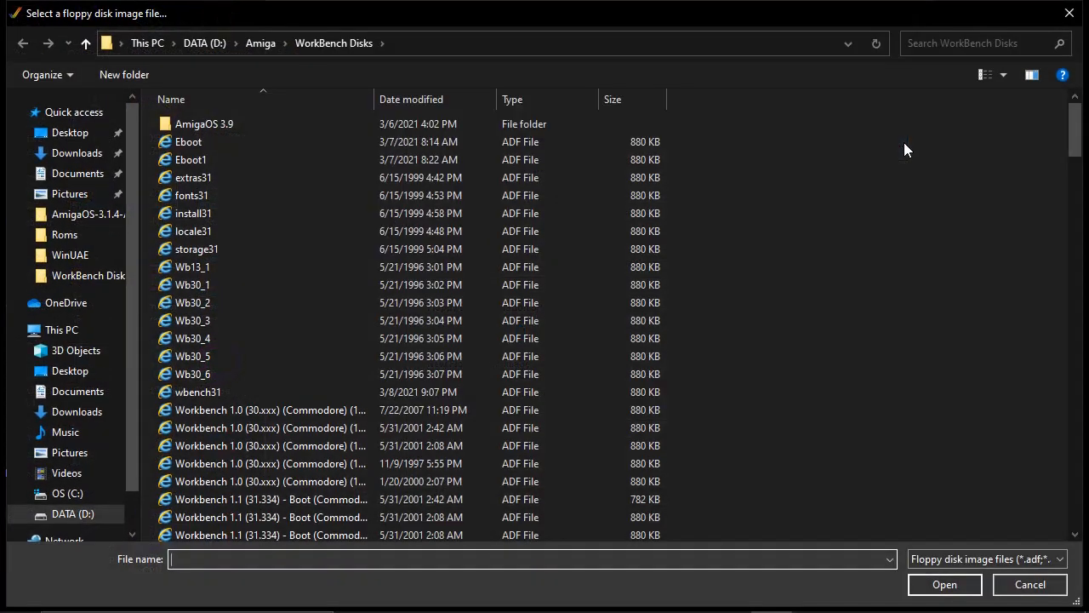
{"action": "double_click", "coordinate": [265, 195]}
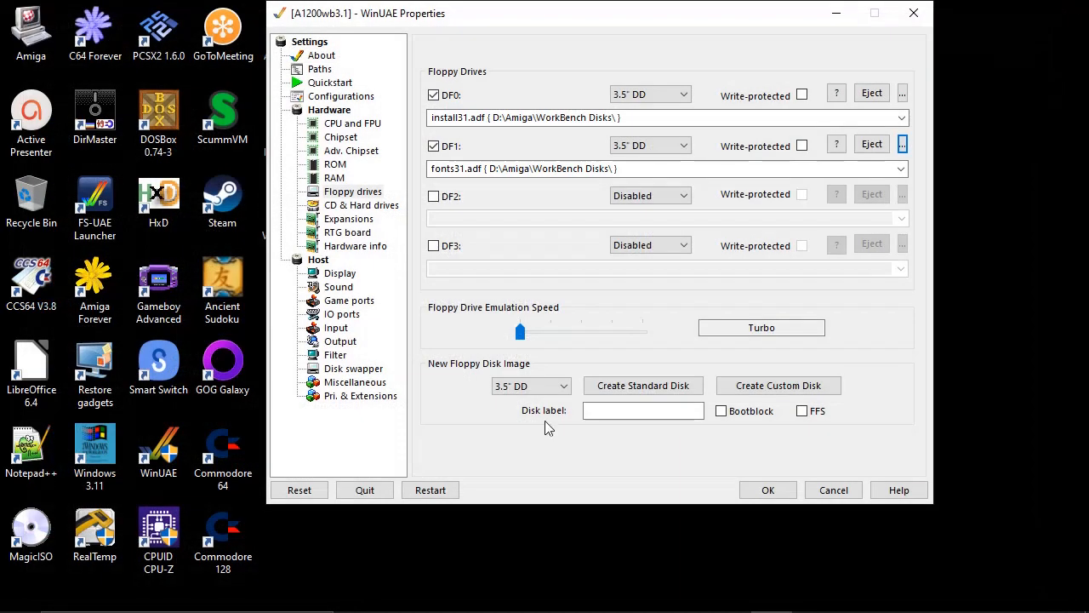
{"action": "left_click", "coordinate": [767, 490]}
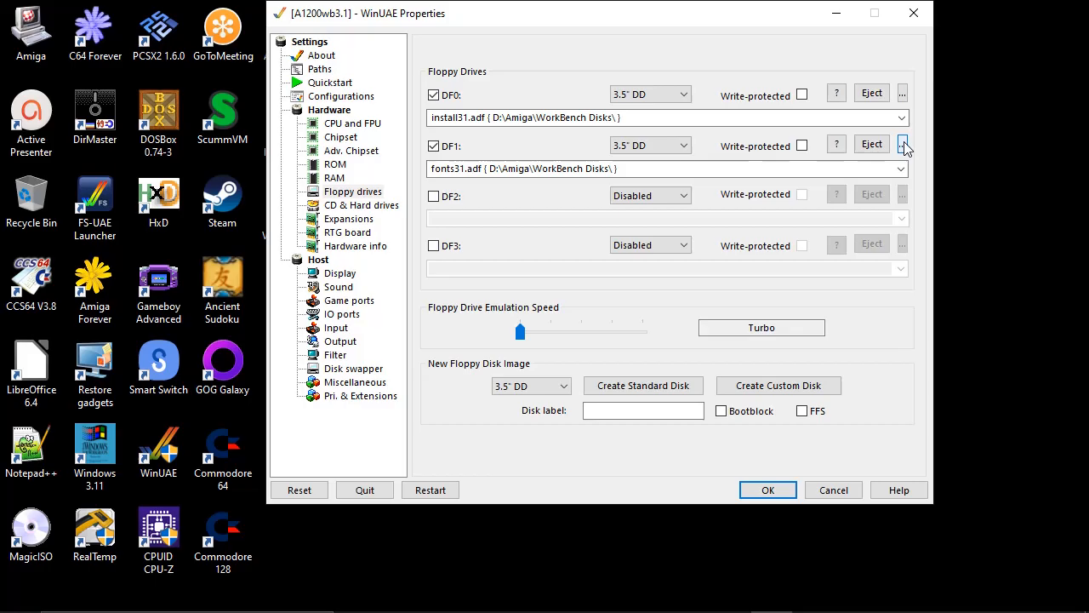
- Load the storage31 disk image into floppy drive DF1 and continue the installation
{"action": "left_click", "coordinate": [902, 145]}
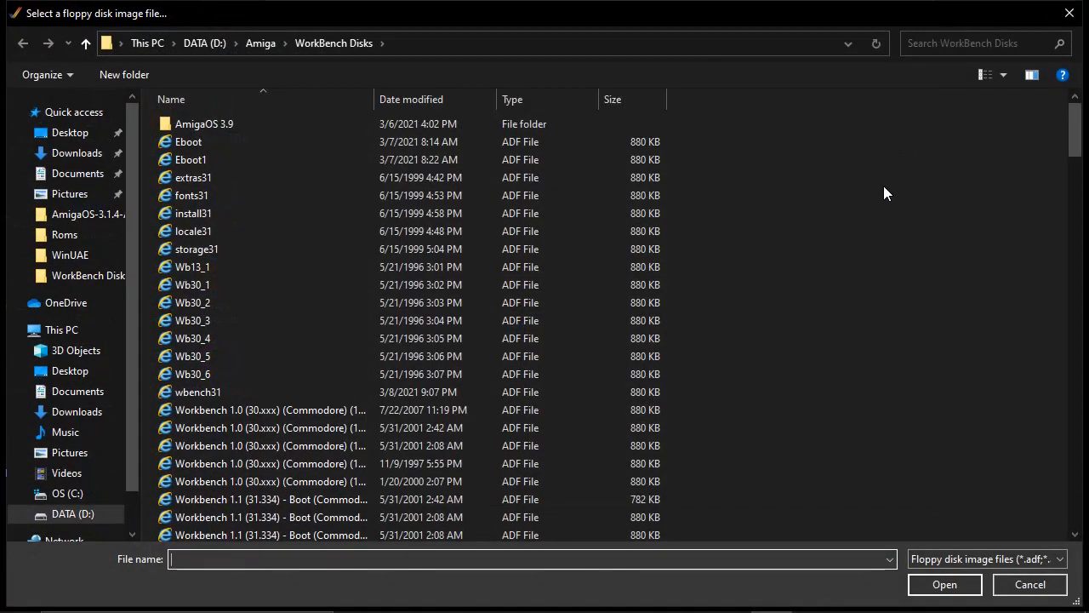
{"action": "double_click", "coordinate": [282, 246]}
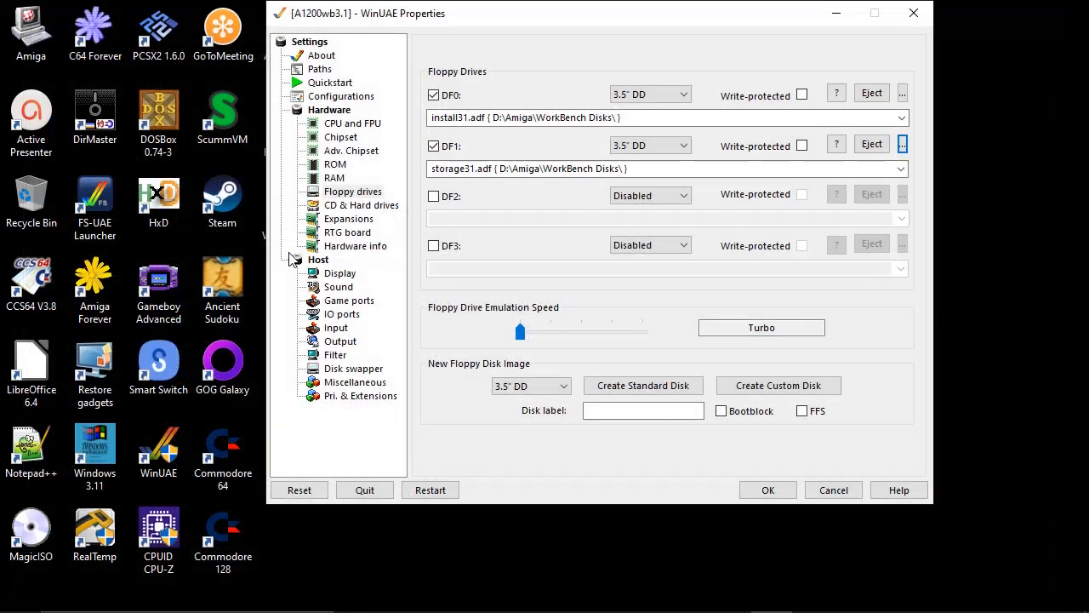
{"action": "left_click", "coordinate": [767, 489]}
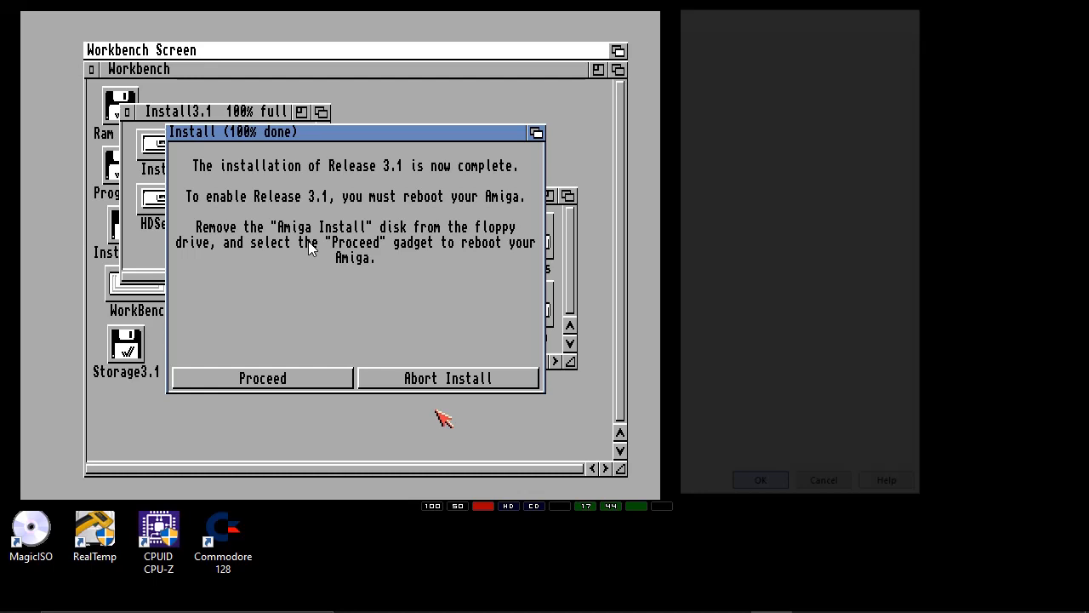
- Eject the disk images from floppy drives DF1 and DF0
{"action": "key", "text": "F12"}
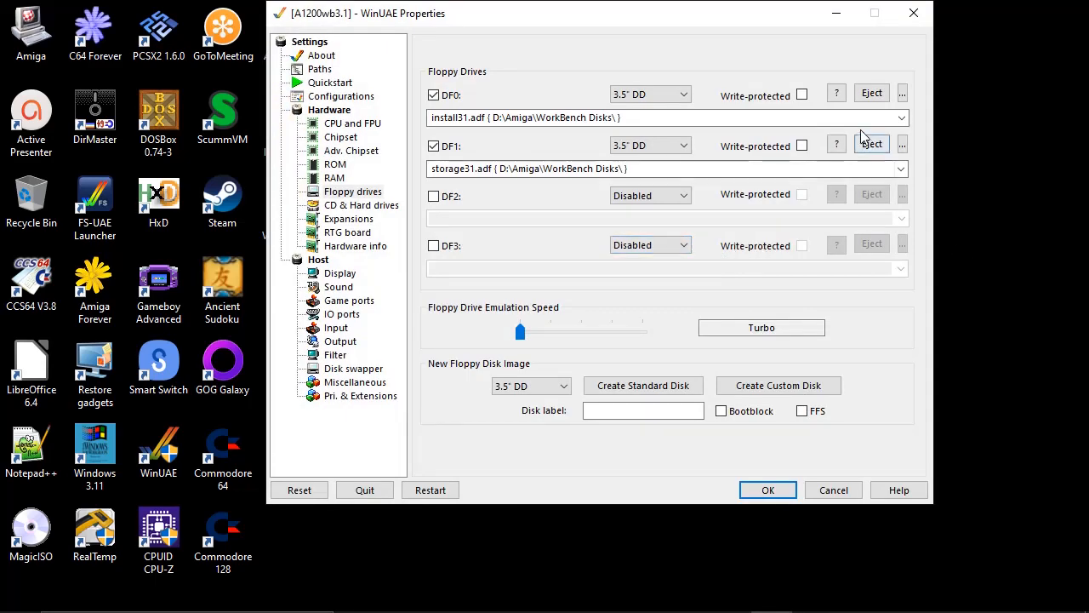
{"action": "left_click", "coordinate": [870, 143]}
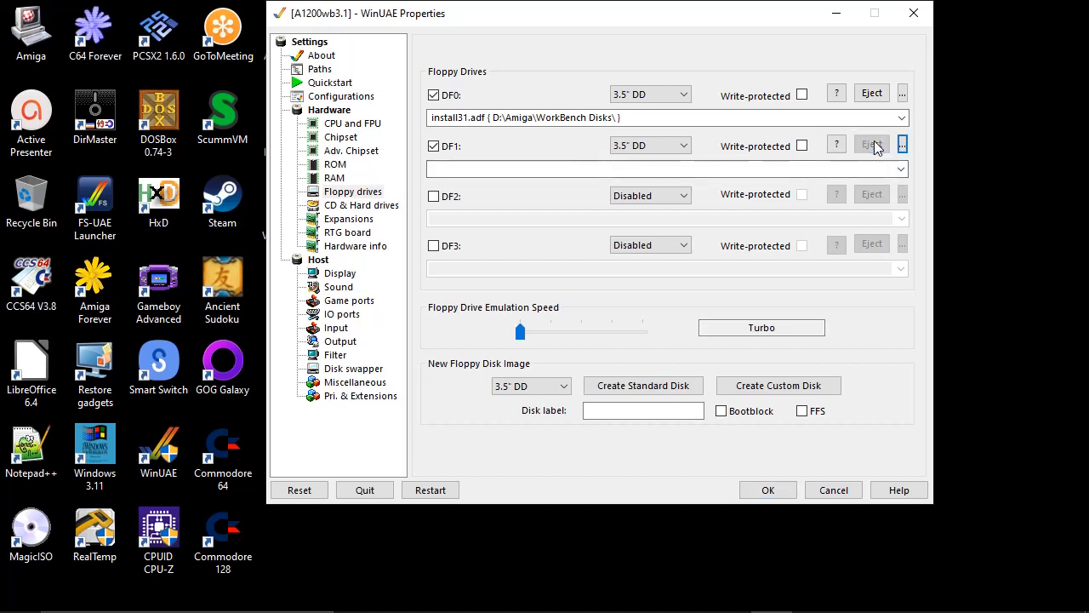
{"action": "left_click", "coordinate": [871, 93]}
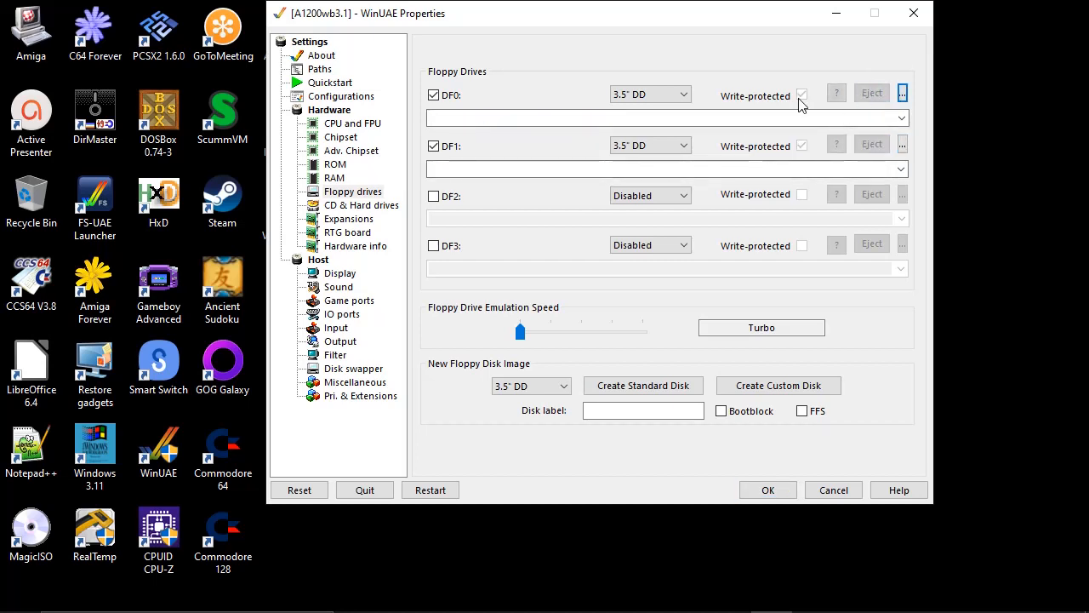
- Save the emptied floppy drive setup to the A1200wb3.1 configuration, and proceed with the installer's reboot of the Amiga
{"action": "left_click", "coordinate": [372, 99]}
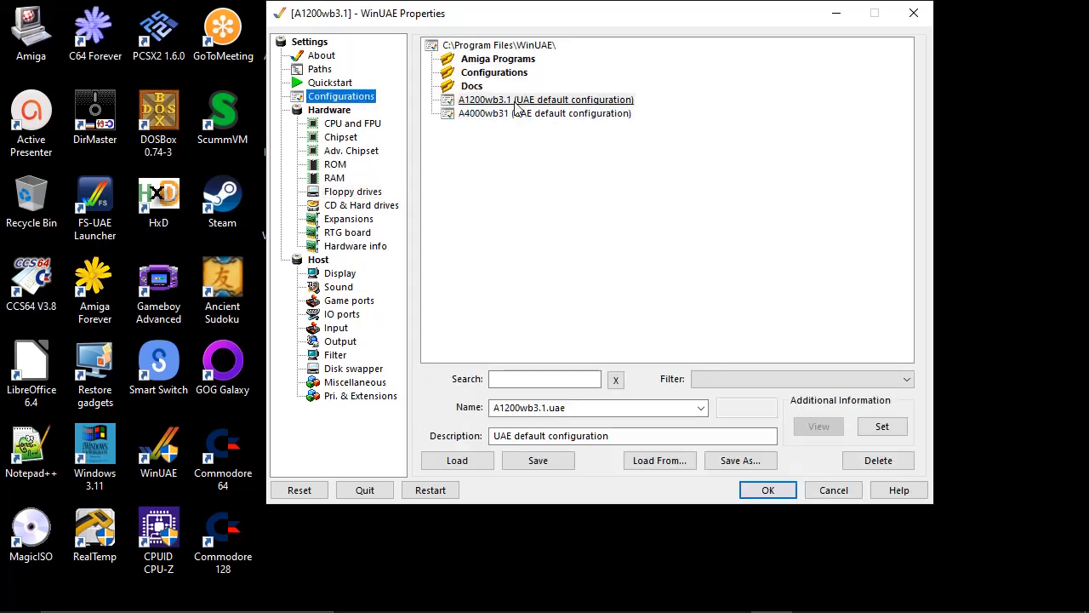
{"action": "left_click", "coordinate": [516, 100]}
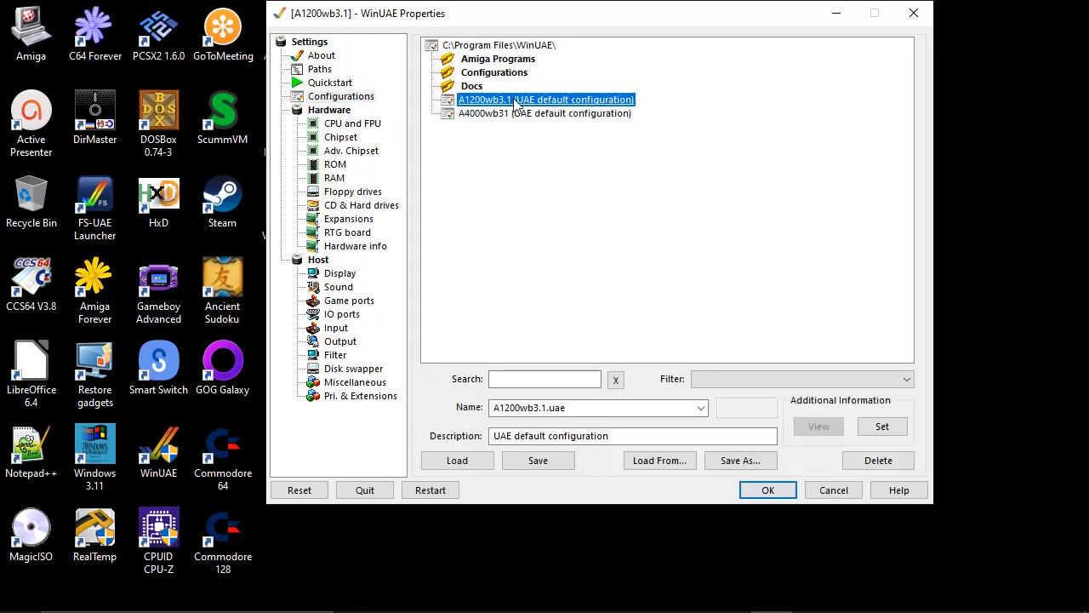
{"action": "left_click", "coordinate": [540, 460]}
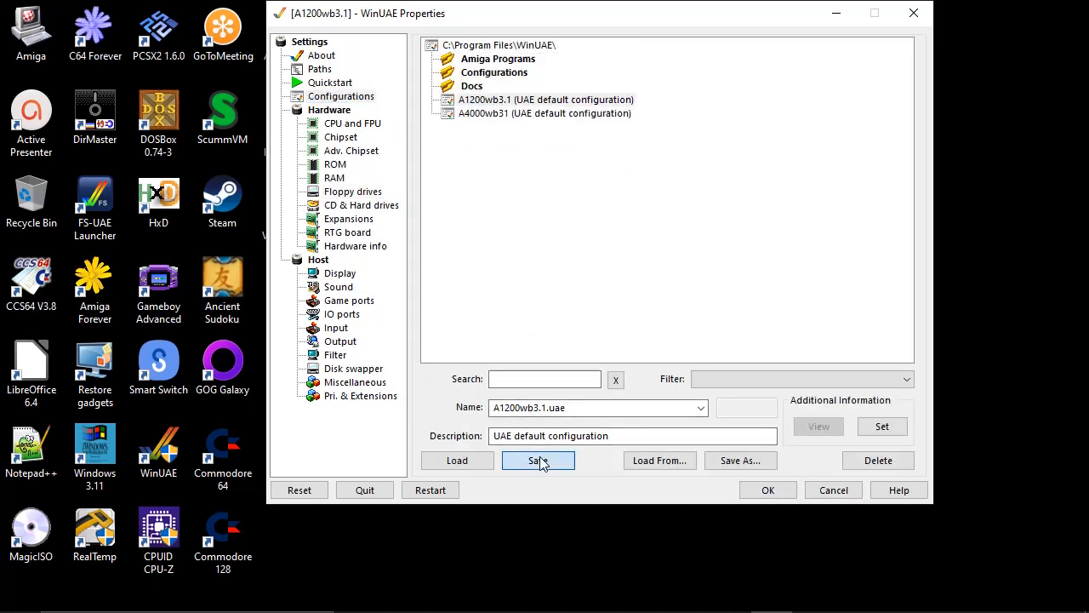
{"action": "left_click", "coordinate": [750, 490]}
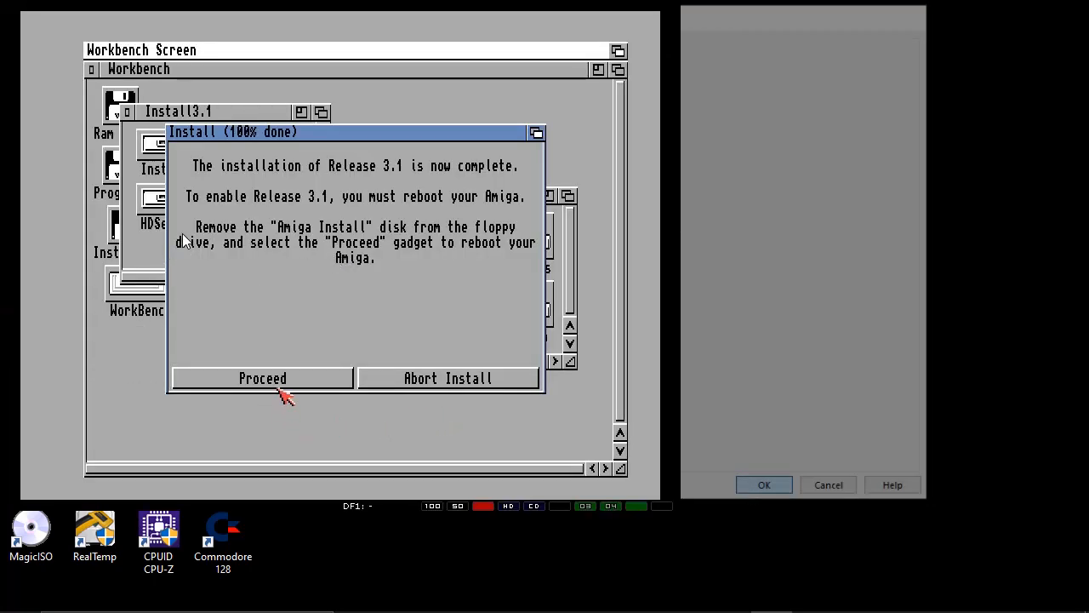
{"action": "left_click", "coordinate": [279, 383]}
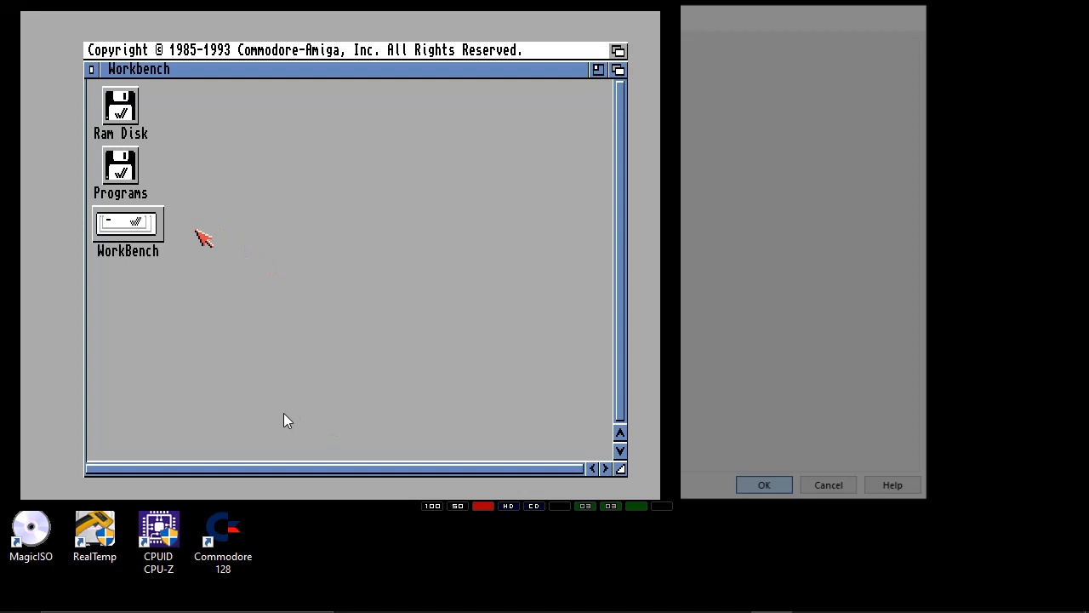
- Set the Workbench screen mode to 256 colors in the WorkBench drive's ScreenMode preferences and save it
{"action": "double_click", "coordinate": [143, 224]}
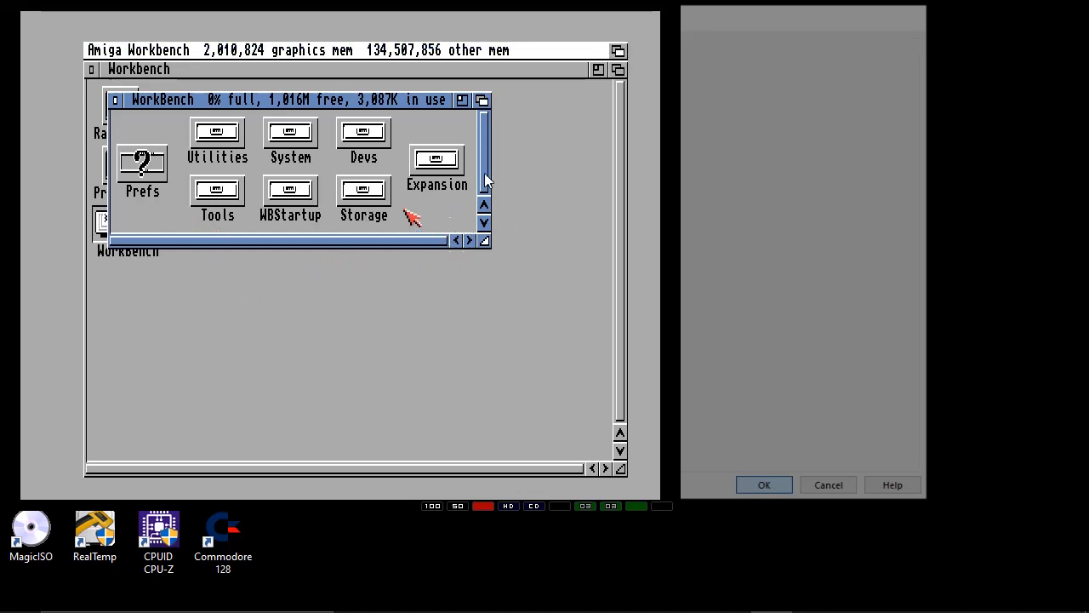
{"action": "double_click", "coordinate": [149, 164]}
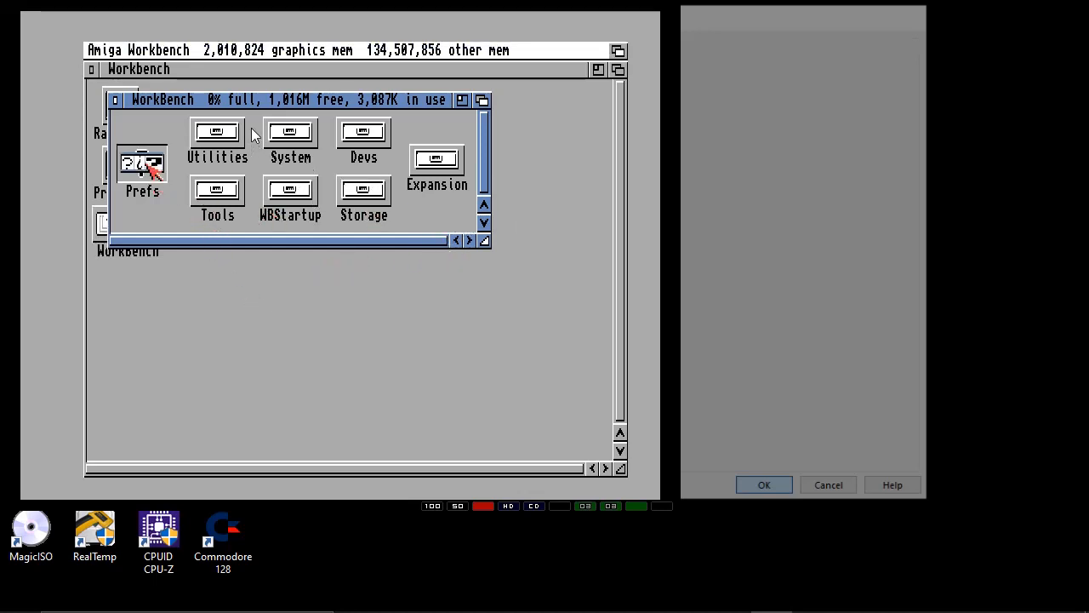
{"action": "double_click", "coordinate": [341, 205]}
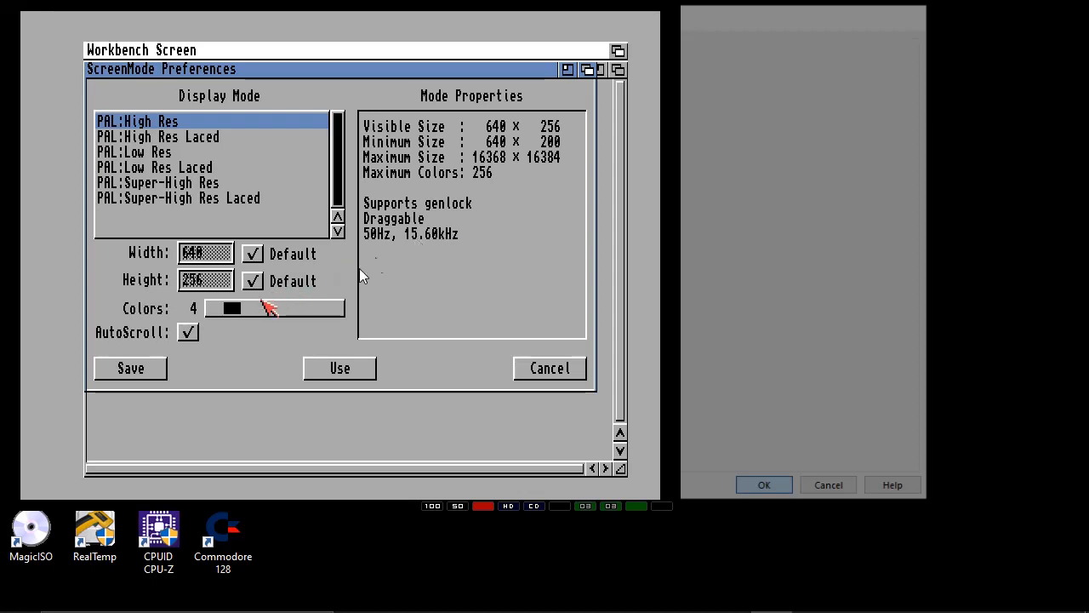
{"action": "left_click_drag", "start_coordinate": [236, 311], "coordinate": [341, 325]}
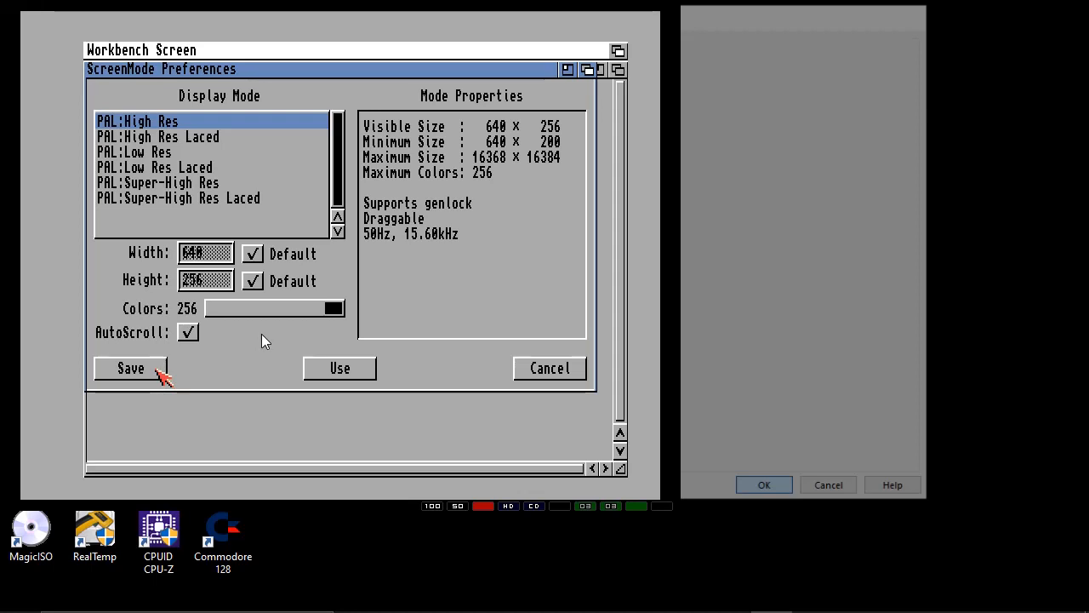
{"action": "left_click", "coordinate": [159, 371]}
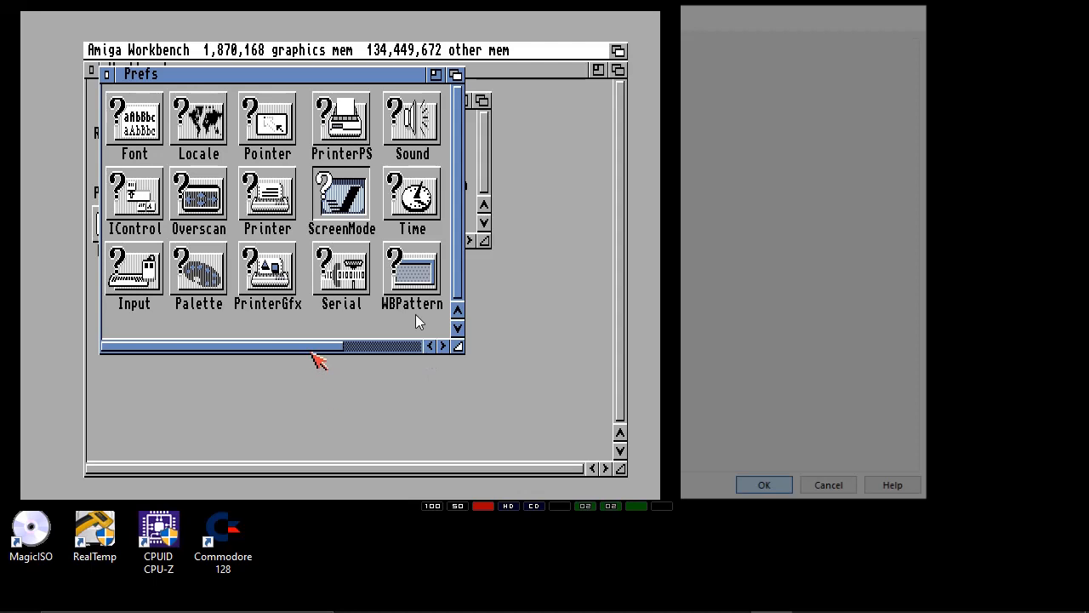
- Close the Prefs drawer and the WorkBench drive window
{"action": "left_click_drag", "start_coordinate": [310, 349], "coordinate": [293, 326]}
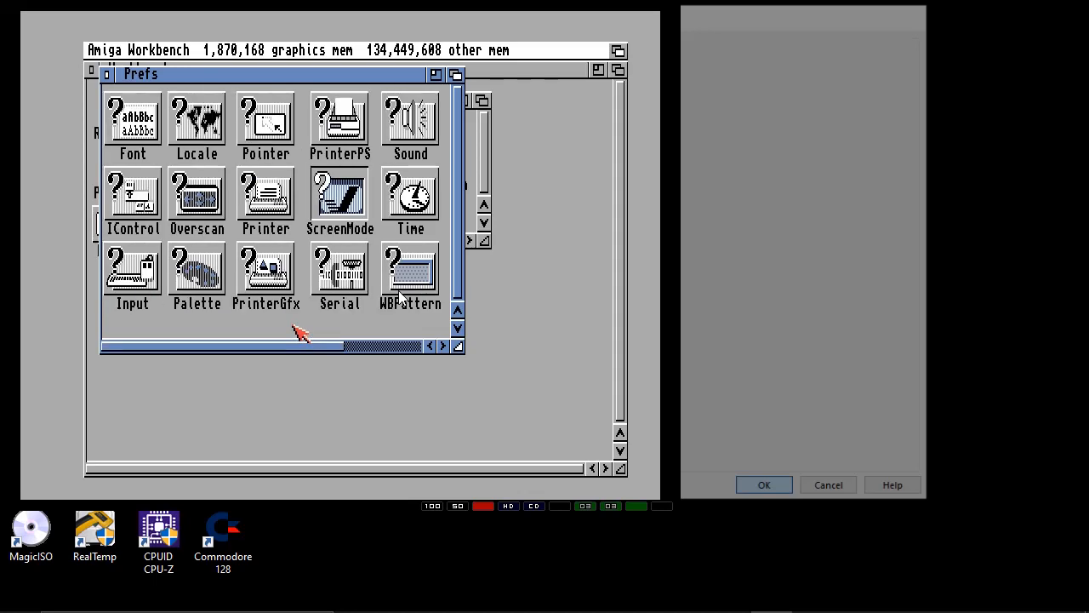
{"action": "left_click", "coordinate": [289, 393]}
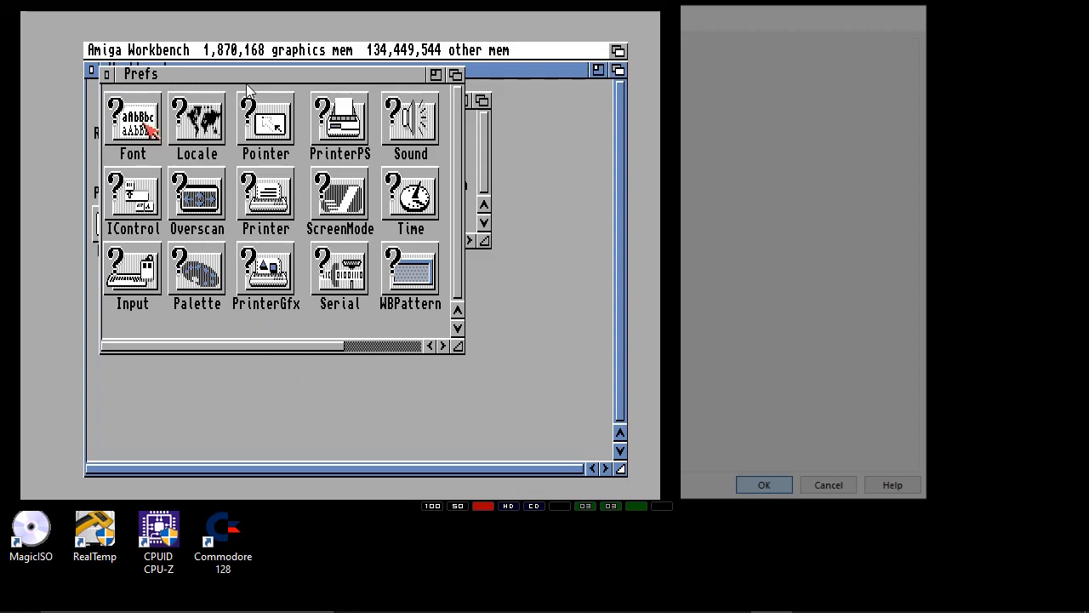
{"action": "left_click", "coordinate": [107, 75]}
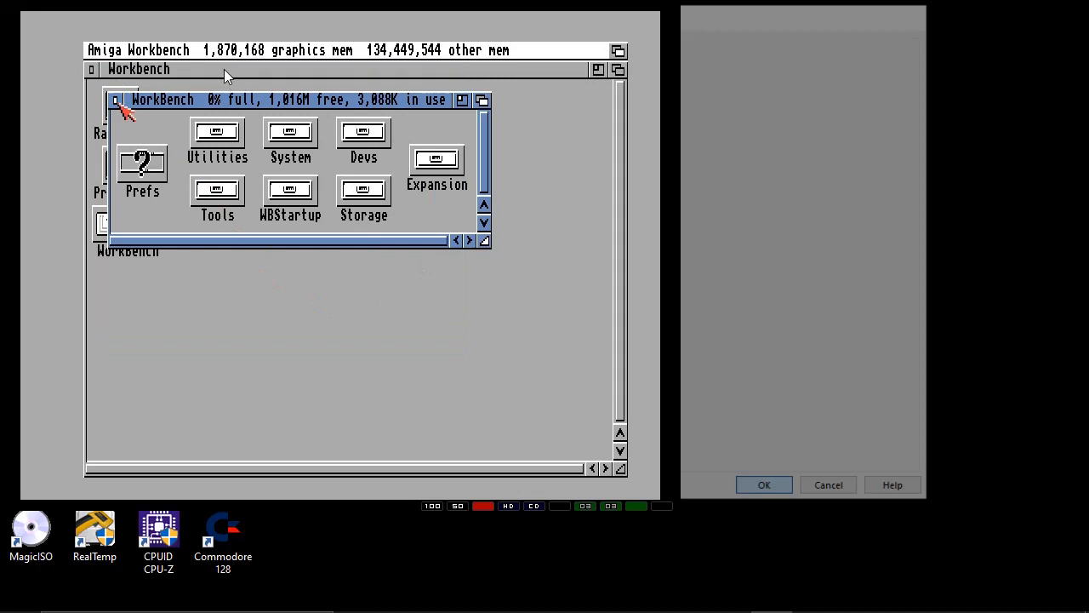
{"action": "left_click", "coordinate": [116, 101]}
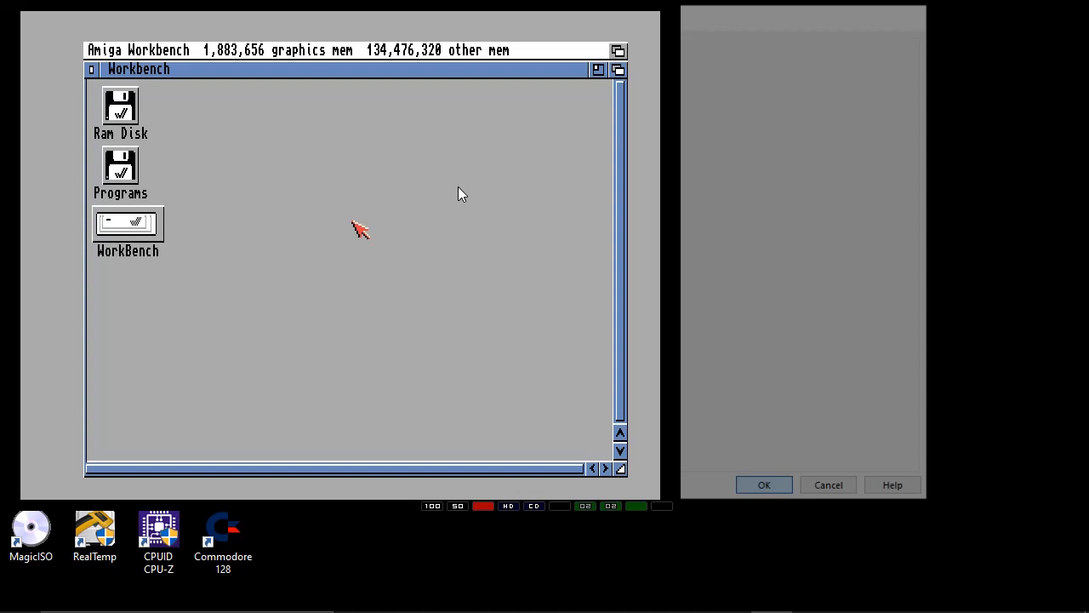
- Open the emulator settings and view the CD and hard drive list of the A1200wb3.1 configuration
{"action": "key", "text": "F12"}
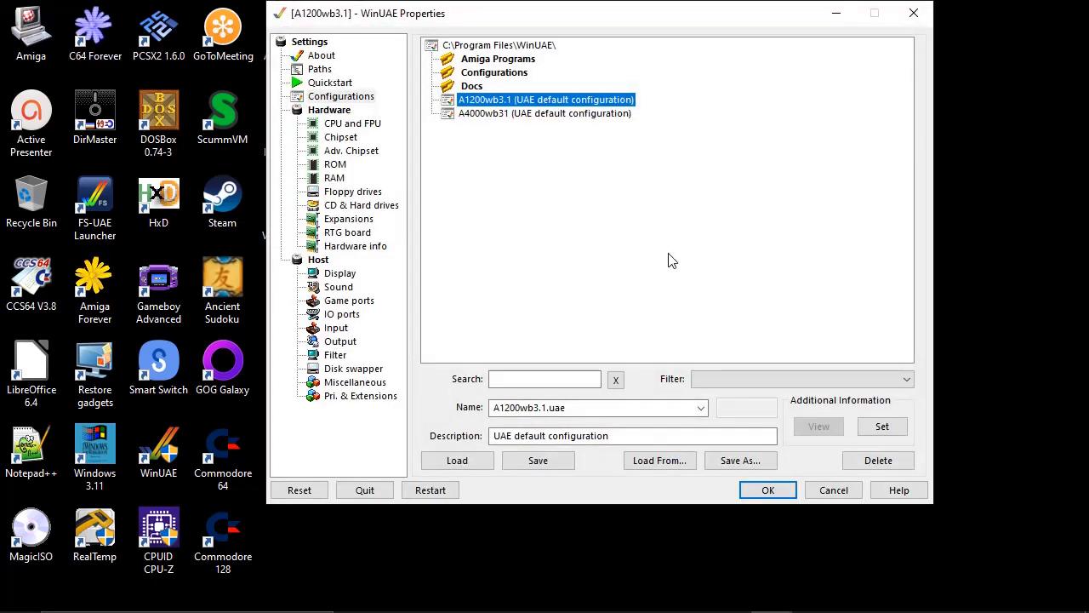
{"action": "mouse_move", "coordinate": [532, 589]}
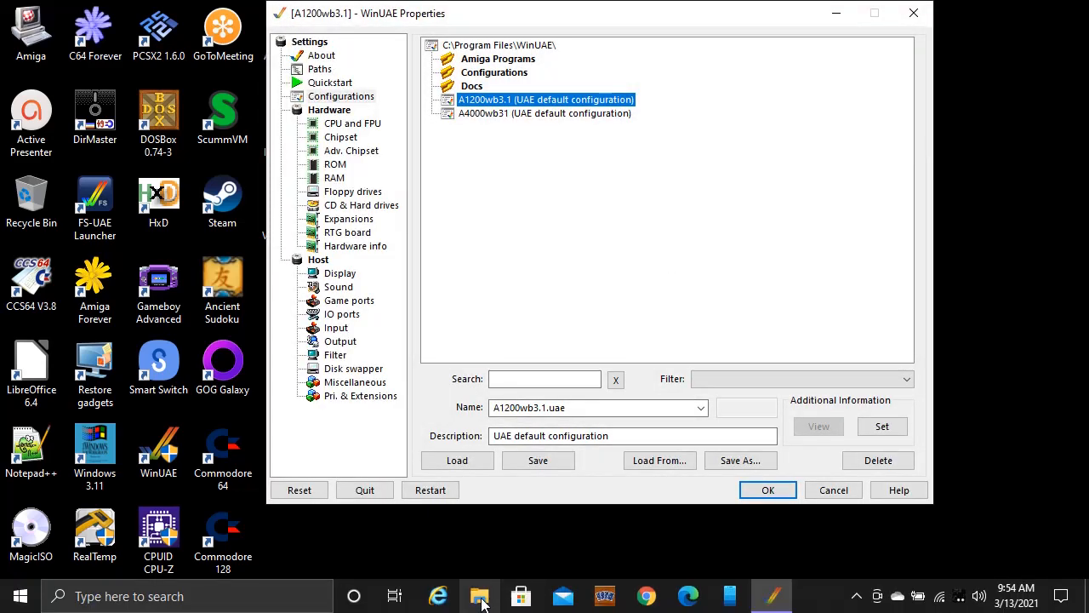
{"action": "left_click", "coordinate": [481, 598]}
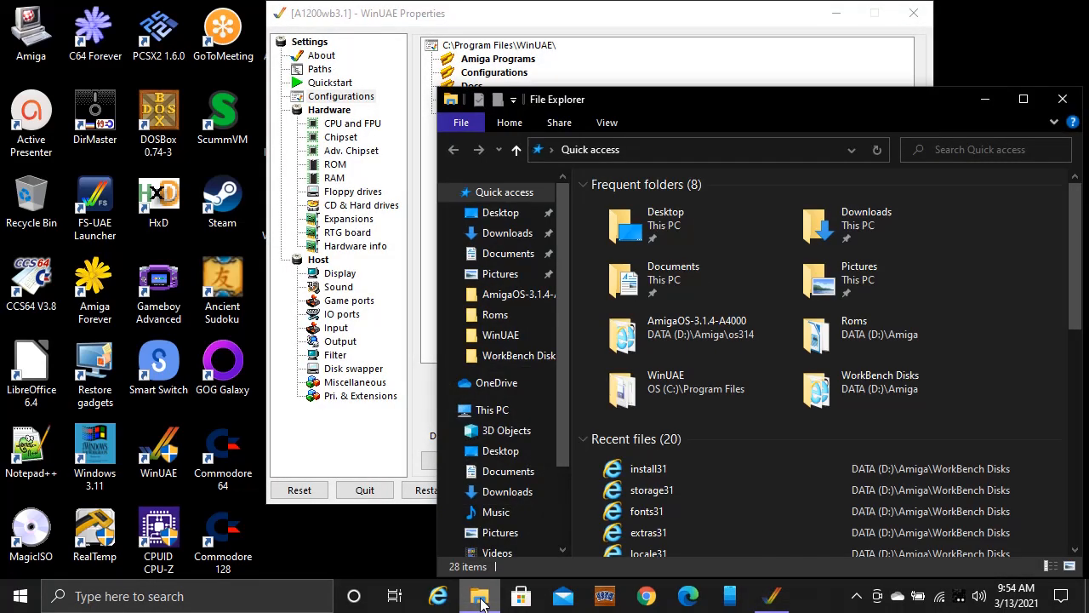
{"action": "left_click", "coordinate": [987, 101]}
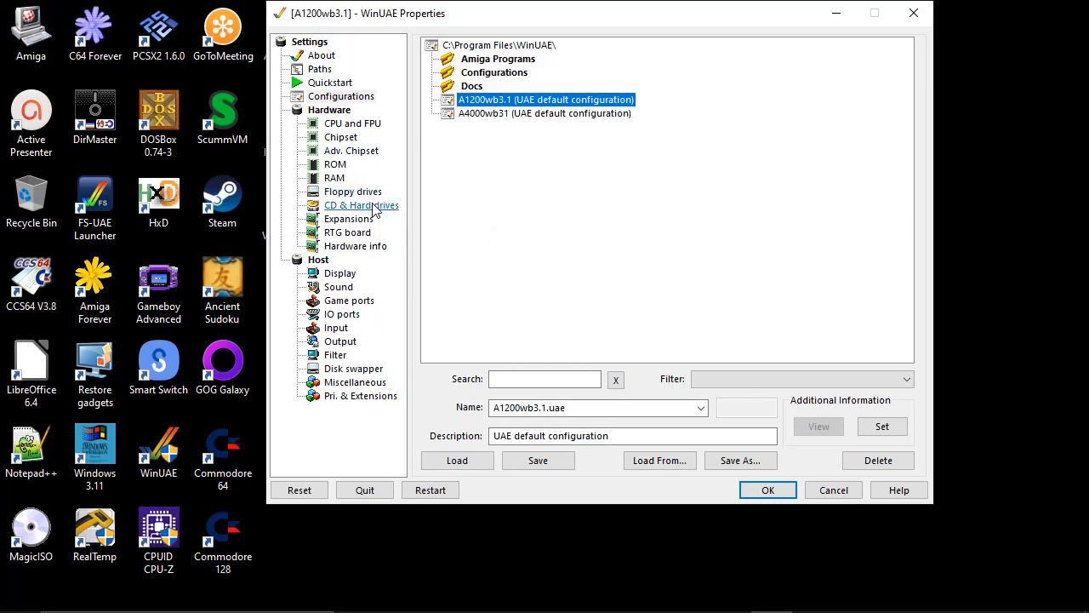
{"action": "left_click", "coordinate": [374, 207]}
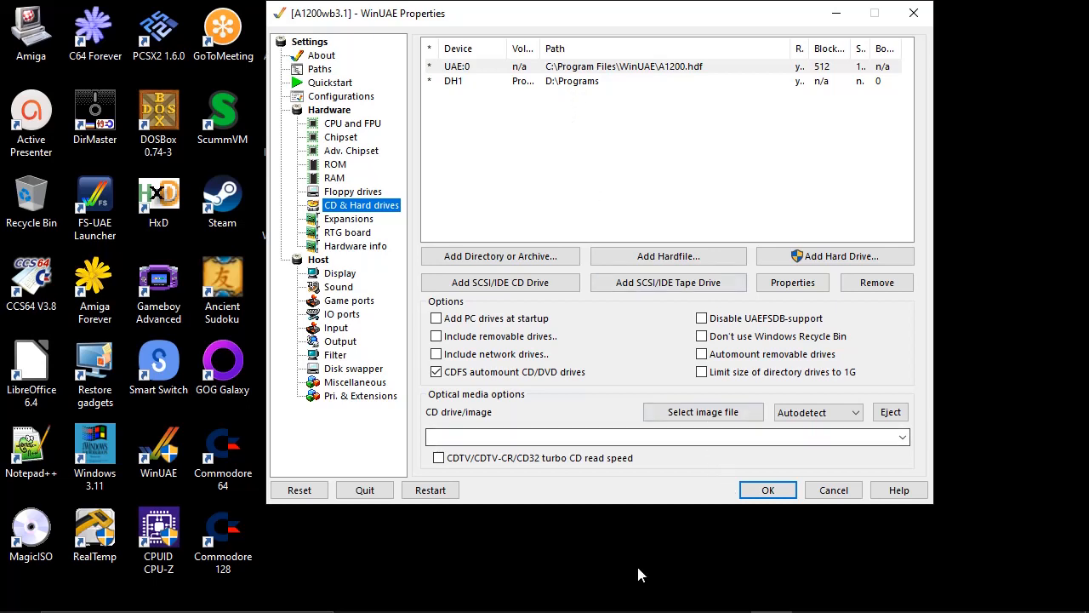
- Examine the contents of the Programs folder on drive D in File Explorer, and close the window
{"action": "left_click", "coordinate": [477, 597]}
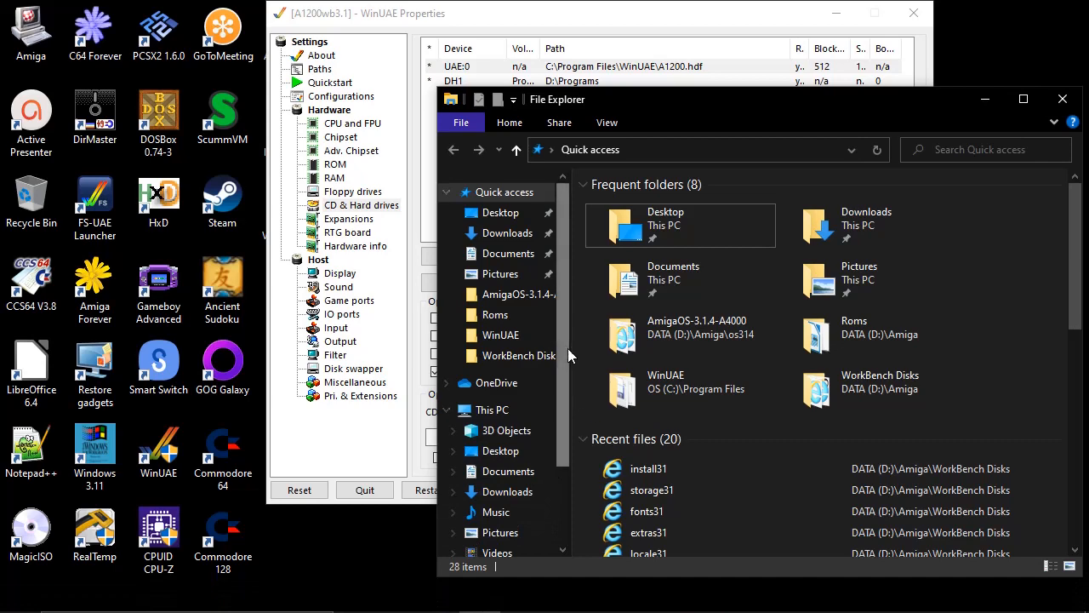
{"action": "scroll", "coordinate": [561, 331], "scroll_direction": "down", "scroll_amount": 2}
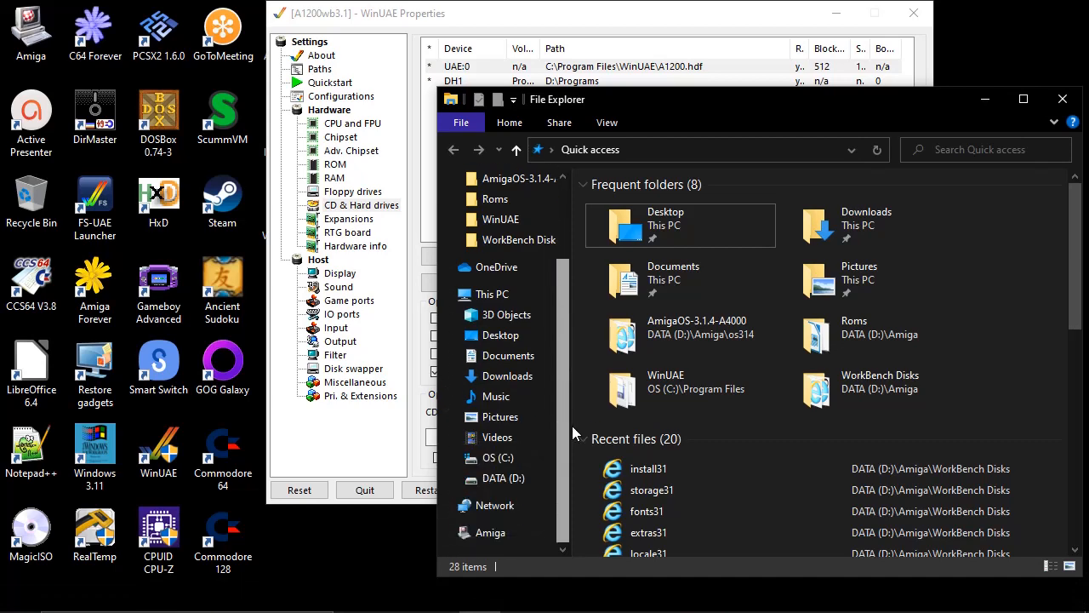
{"action": "left_click", "coordinate": [516, 479]}
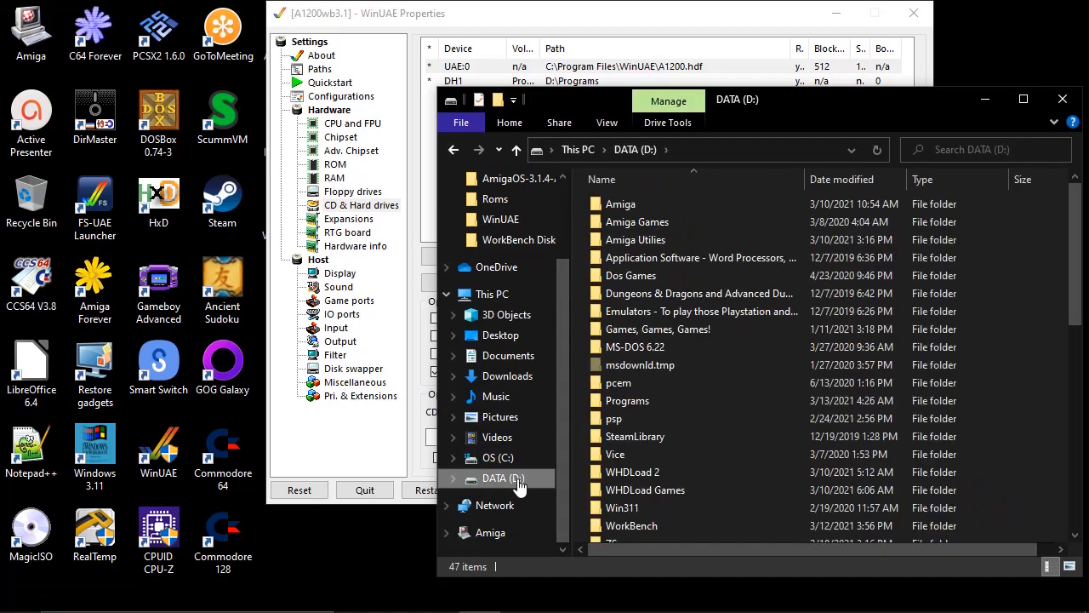
{"action": "left_click", "coordinate": [628, 406]}
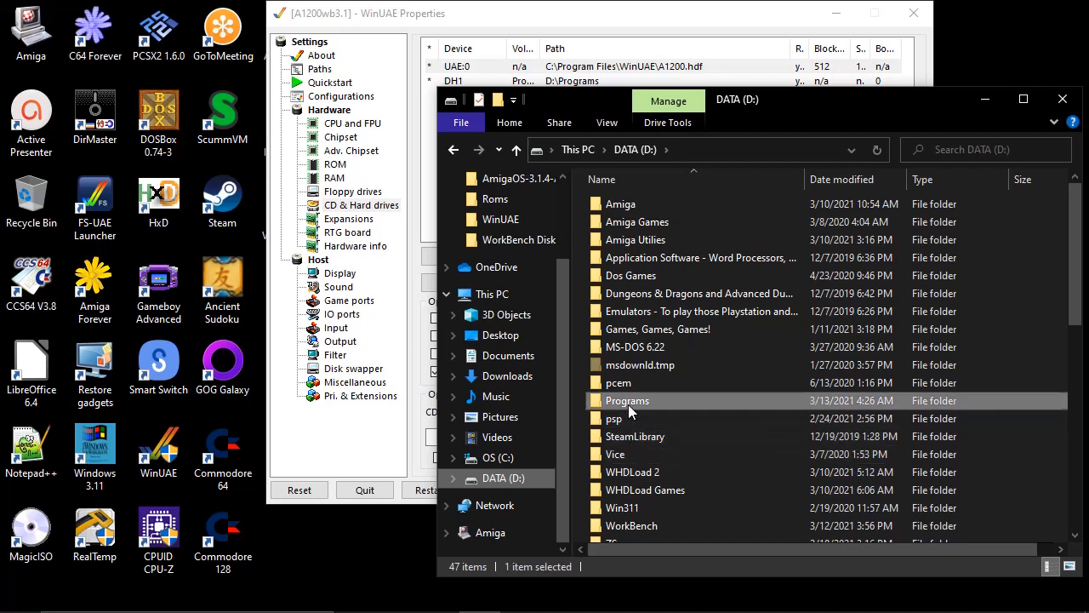
{"action": "double_click", "coordinate": [628, 405]}
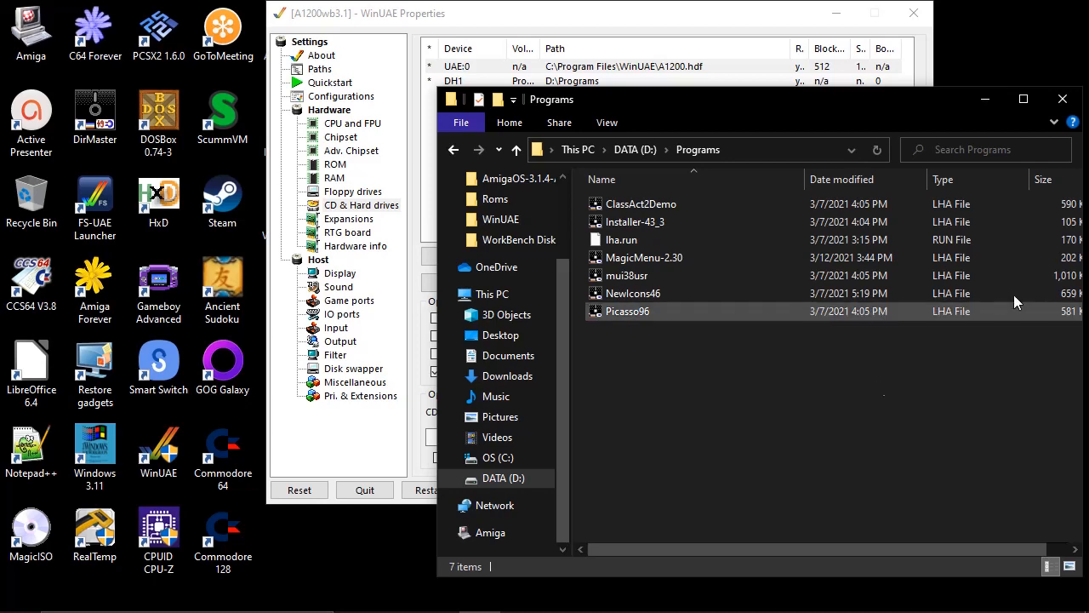
{"action": "left_click", "coordinate": [1062, 100]}
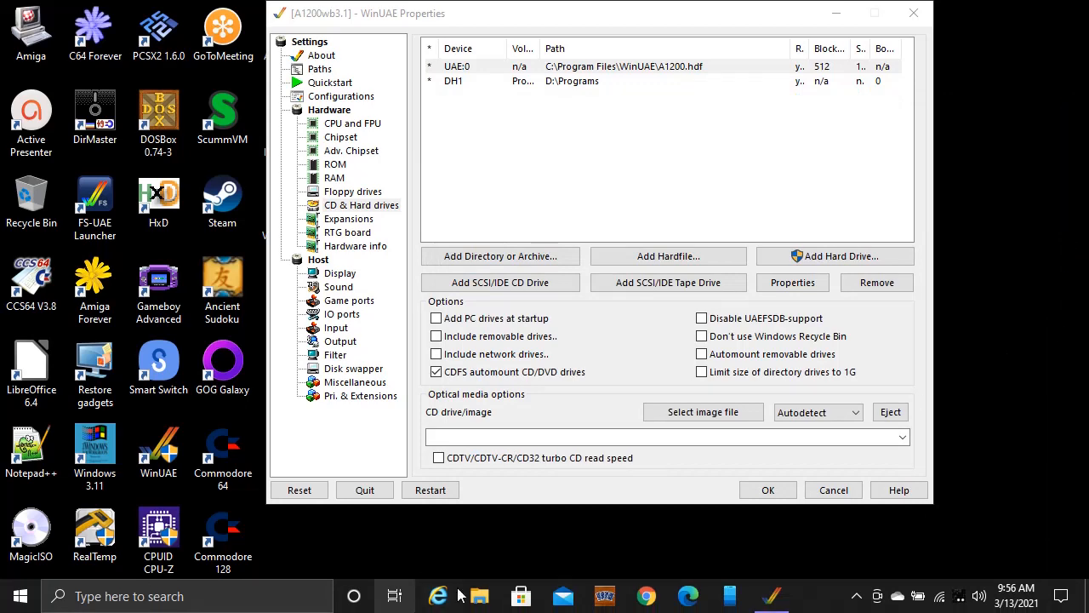
- Look through the Downloads folder in a new File Explorer window, and minimize the window
{"action": "key", "text": "super+e"}
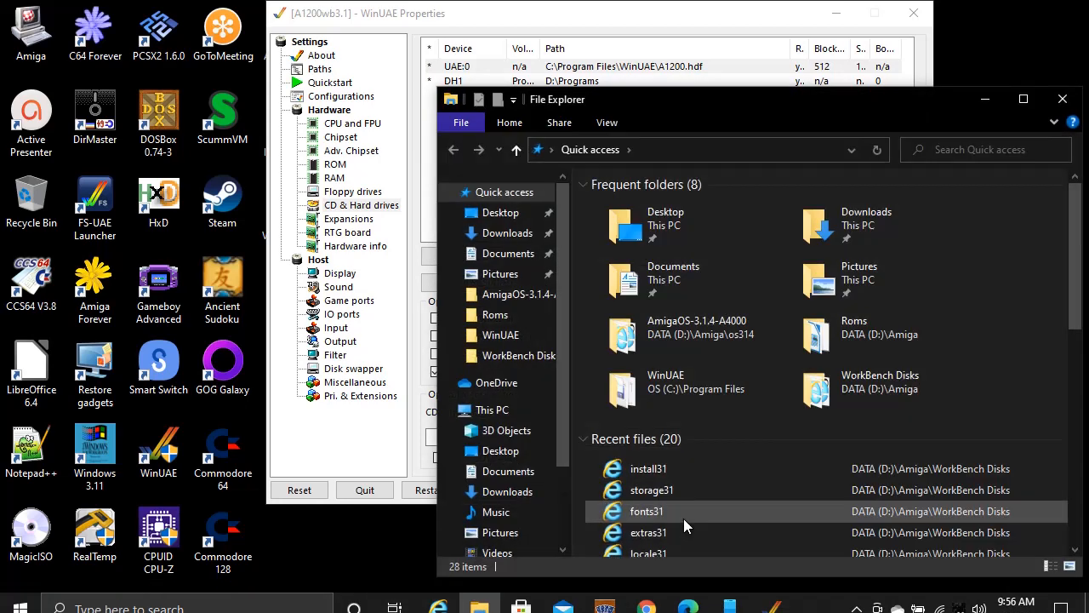
{"action": "left_click", "coordinate": [526, 495]}
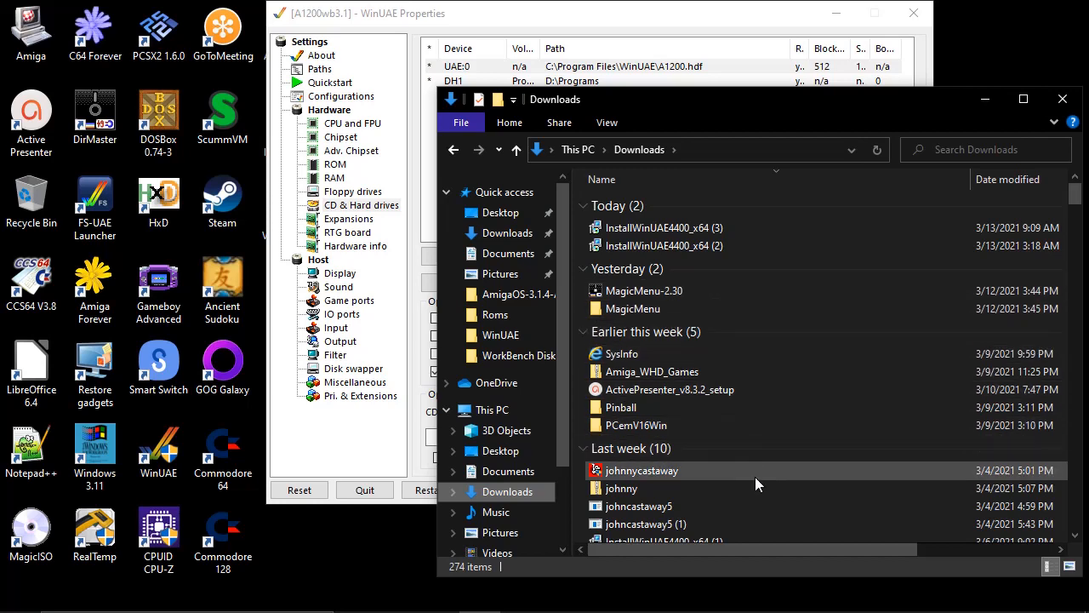
{"action": "scroll", "coordinate": [757, 484], "scroll_direction": "down", "scroll_amount": 2}
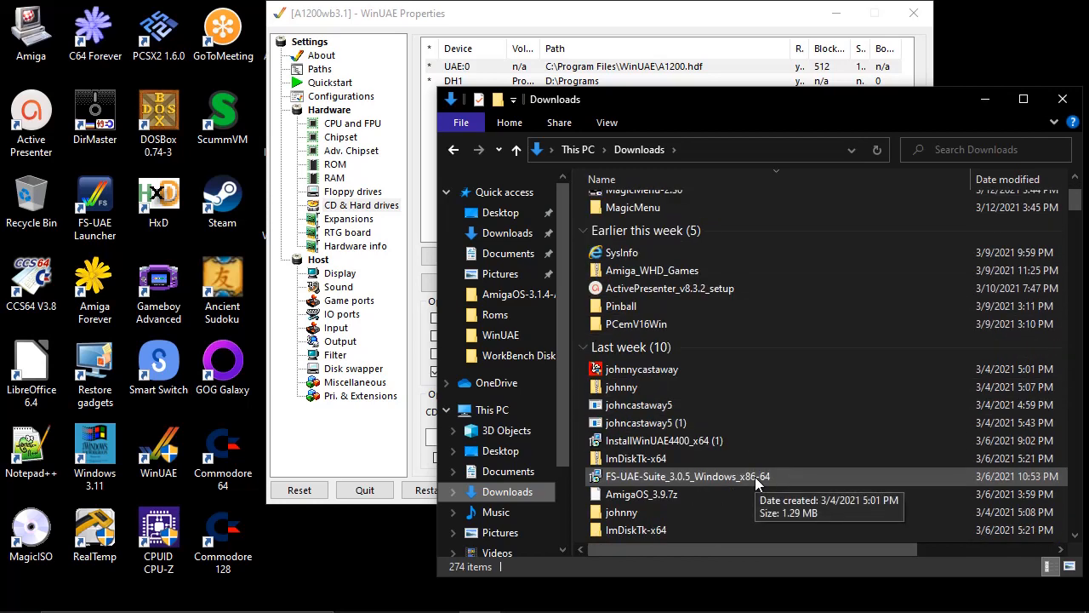
{"action": "scroll", "coordinate": [756, 483], "scroll_direction": "down", "scroll_amount": 1}
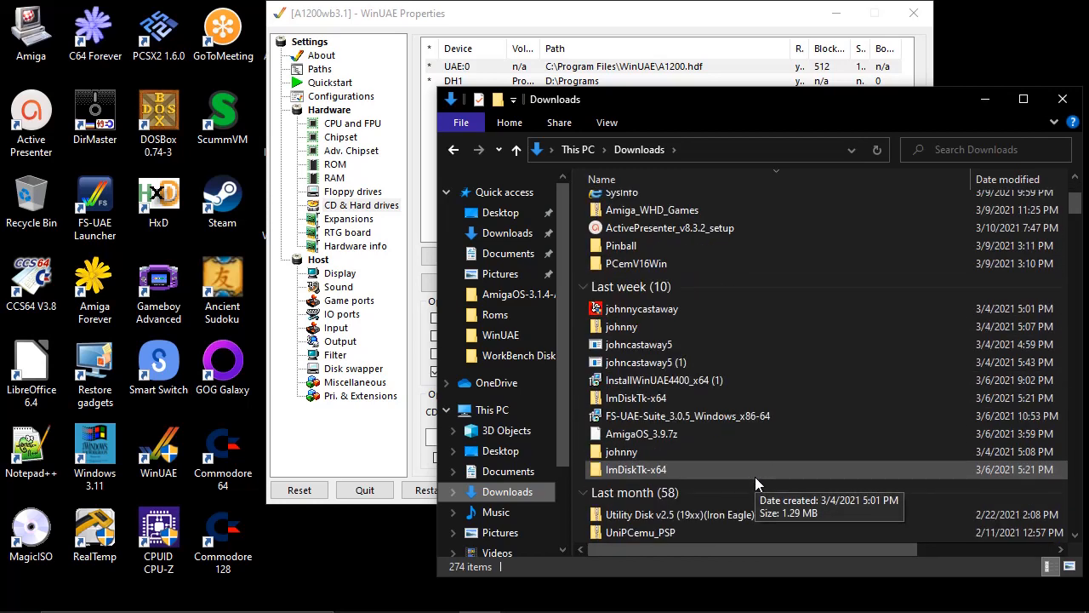
{"action": "left_click", "coordinate": [987, 102]}
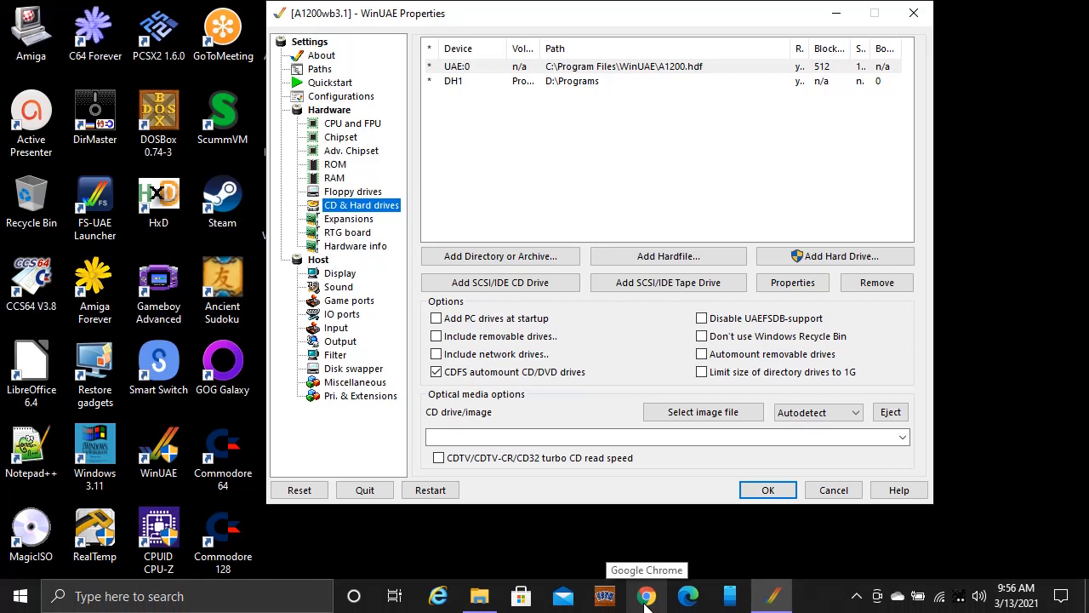
- Look through the Amiga Utilies folder on drive D, check the Downloads folder again, and minimize File Explorer
{"action": "left_click", "coordinate": [482, 598]}
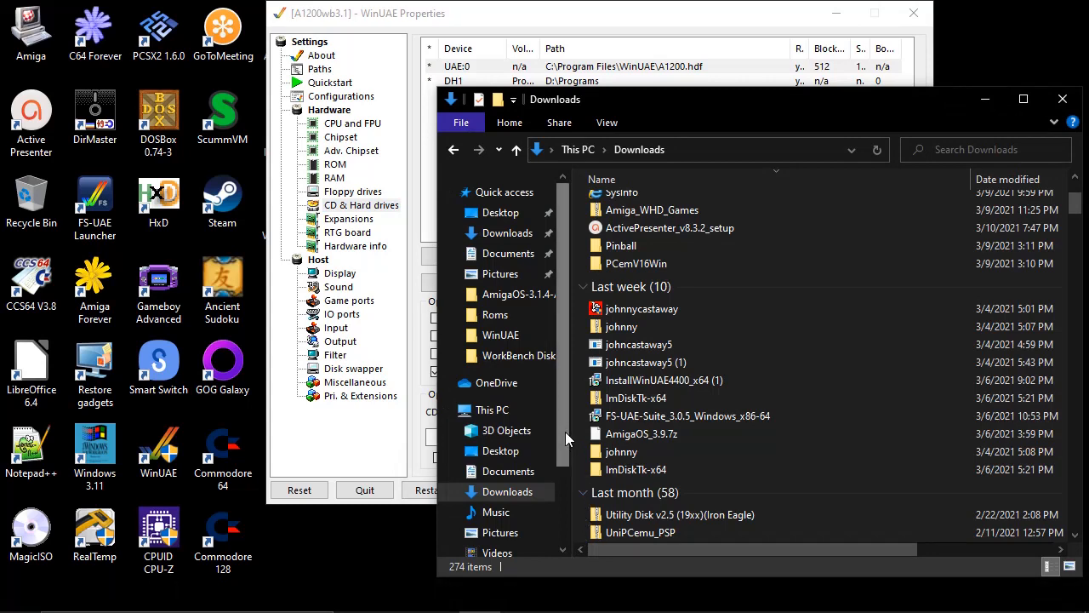
{"action": "scroll", "coordinate": [565, 431], "scroll_direction": "down", "scroll_amount": 3}
{"action": "left_click", "coordinate": [493, 477]}
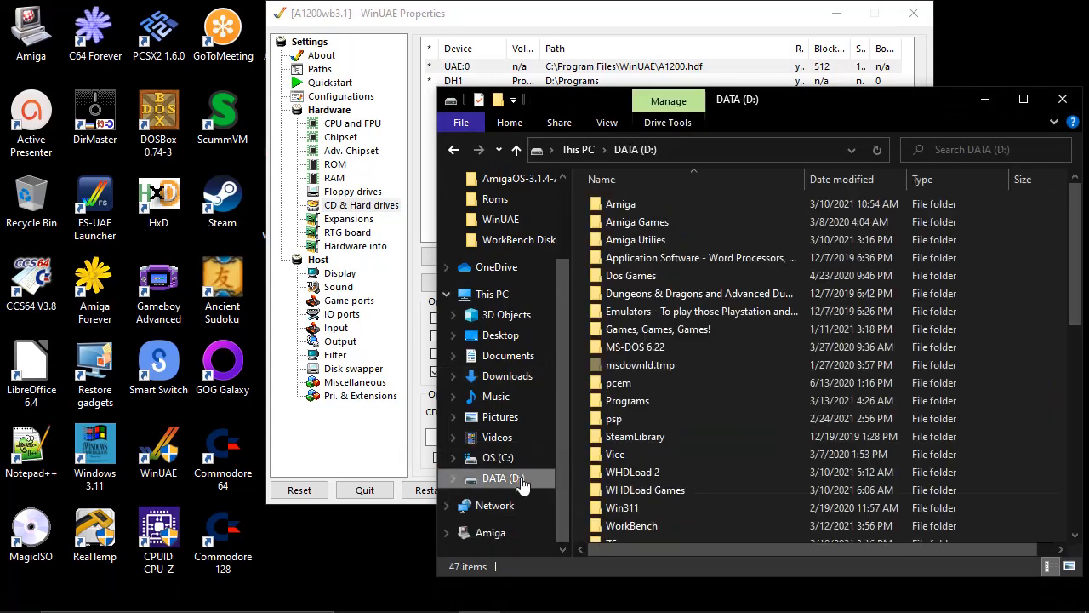
{"action": "double_click", "coordinate": [629, 241]}
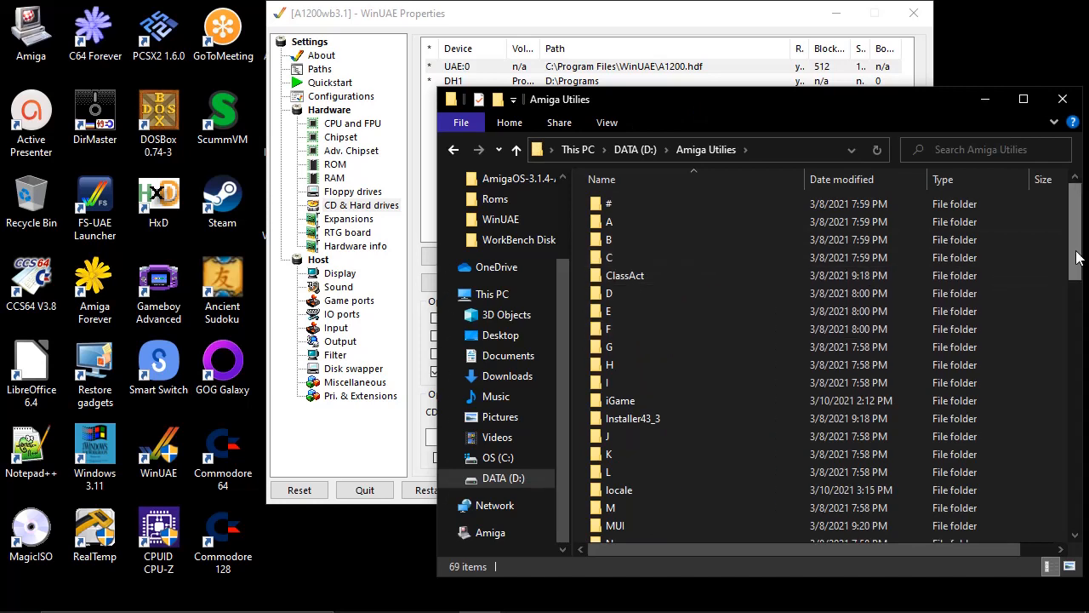
{"action": "left_click_drag", "start_coordinate": [1077, 257], "coordinate": [1085, 417]}
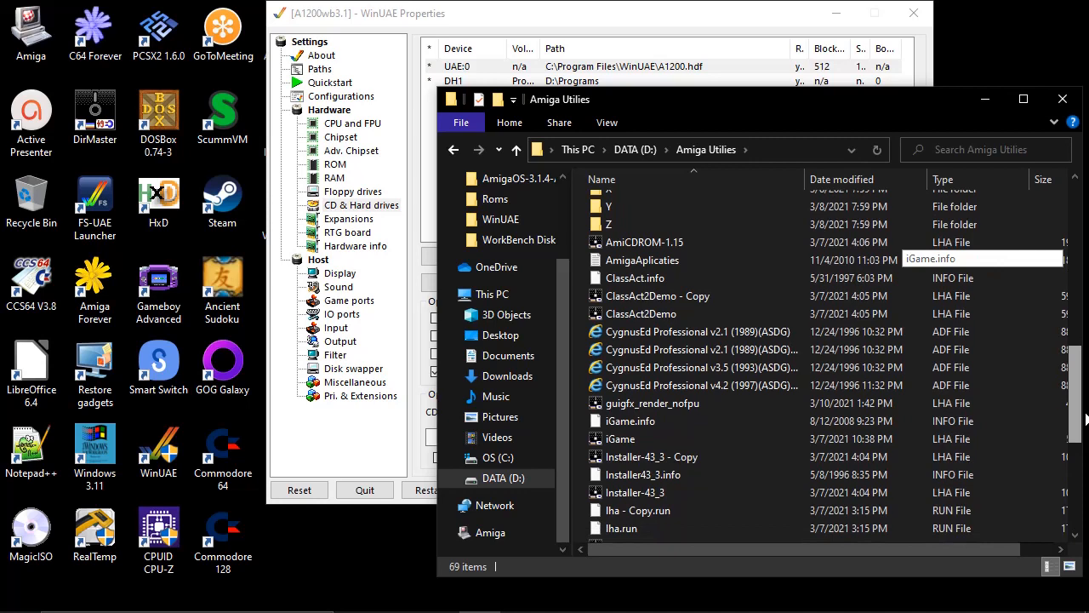
{"action": "left_click_drag", "start_coordinate": [1085, 417], "coordinate": [1063, 212]}
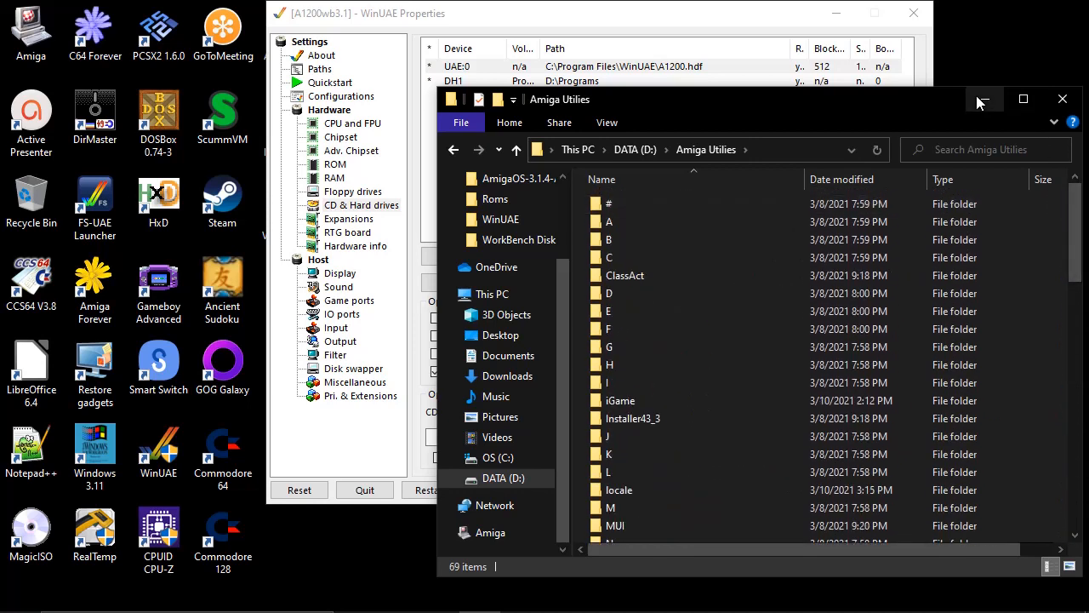
{"action": "left_click", "coordinate": [507, 377]}
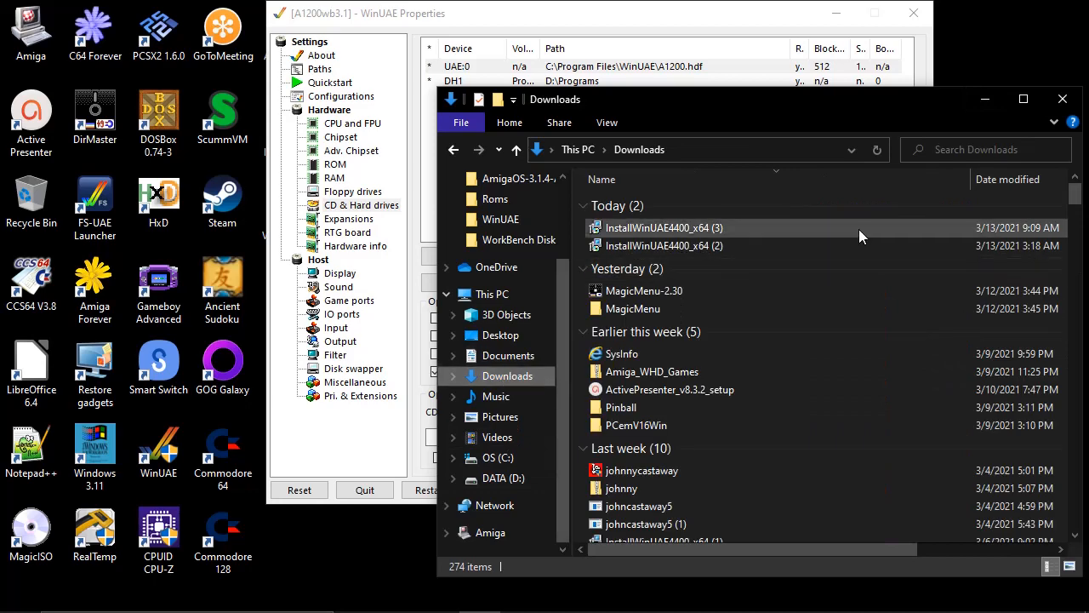
{"action": "left_click", "coordinate": [983, 102]}
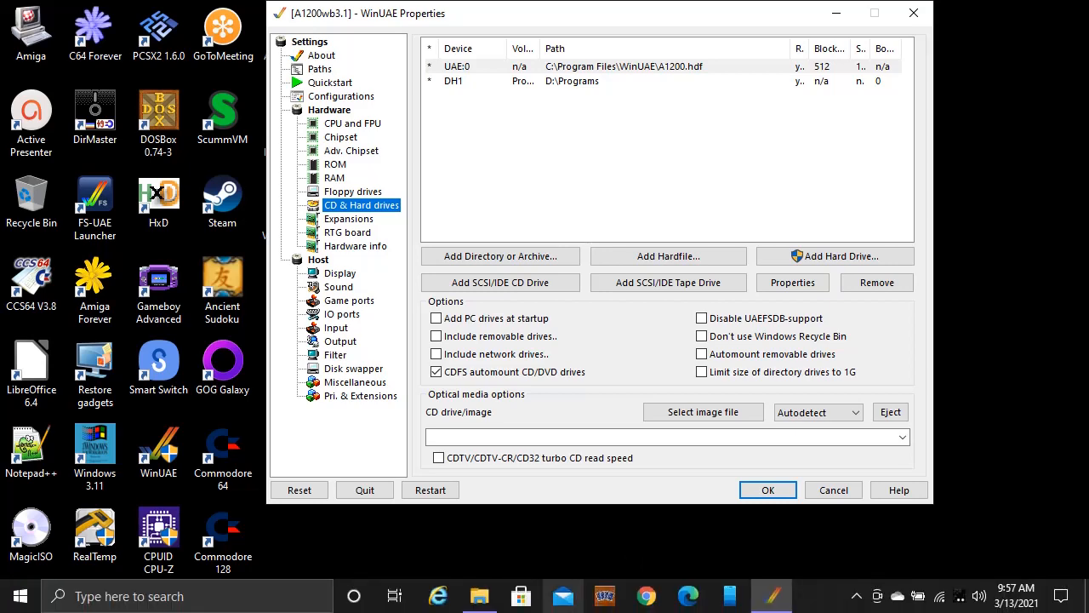
- Switch to Google Chrome, search Google for jpeg-dt.lha, and download JPEG-DT.lha from its Aminet package page
{"action": "left_click", "coordinate": [653, 603]}
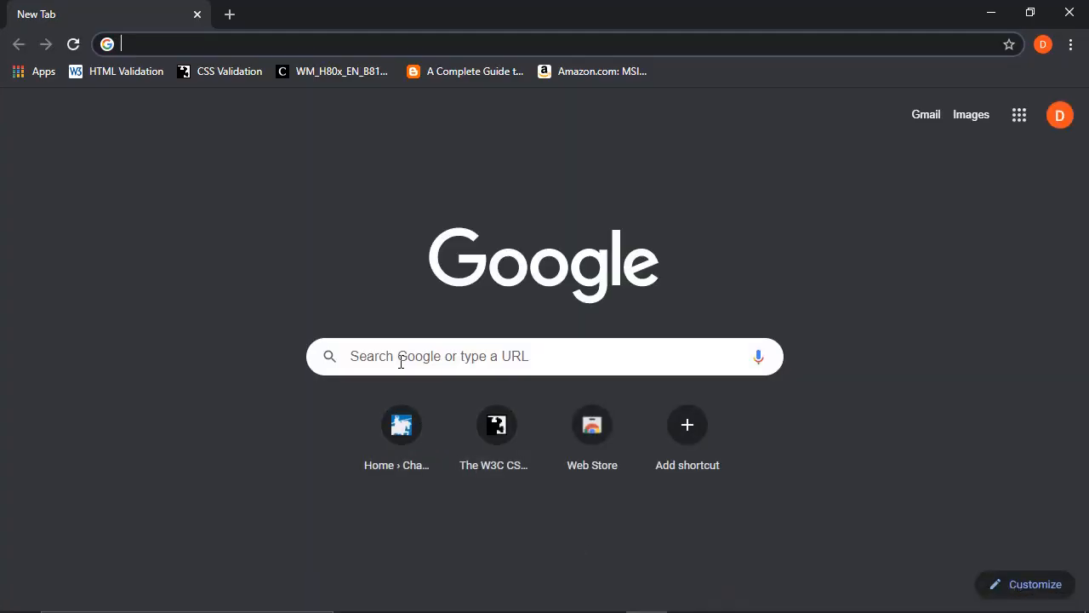
{"action": "left_click", "coordinate": [400, 357]}
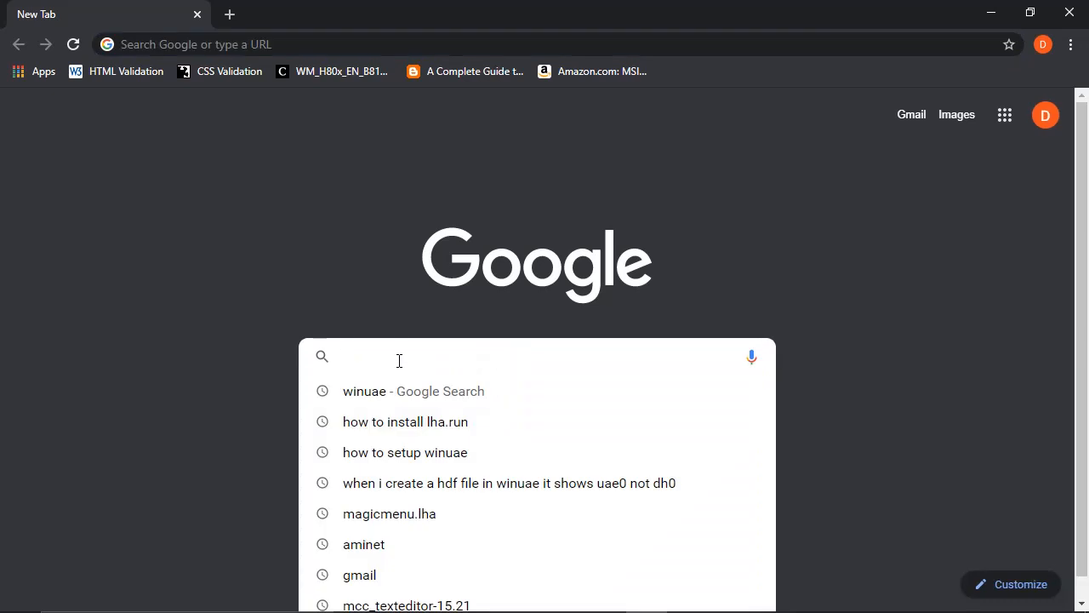
{"action": "type", "text": "jpe"}
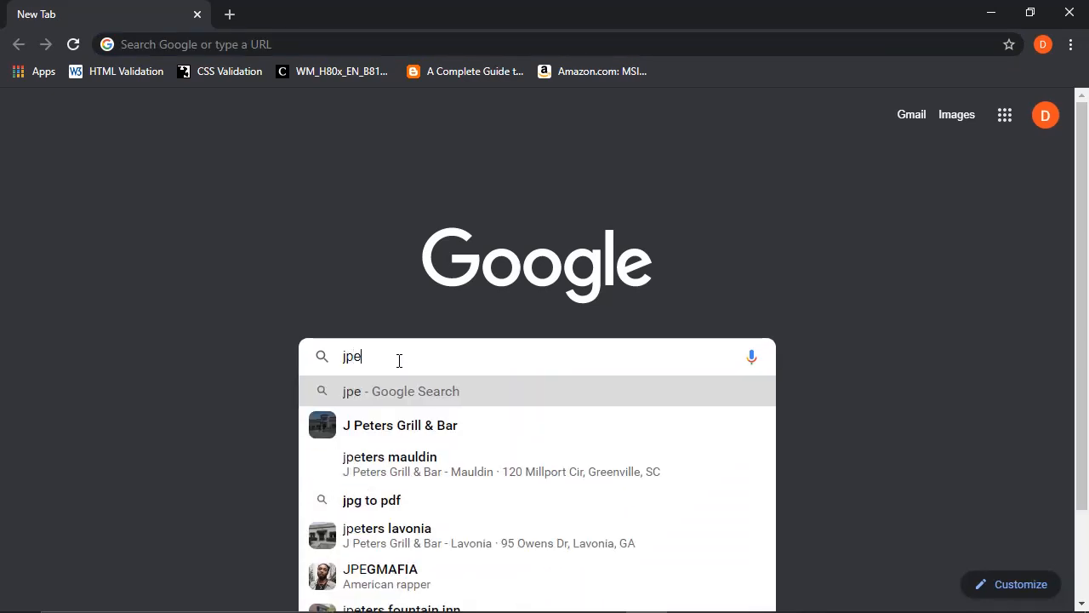
{"action": "type", "text": "g-"}
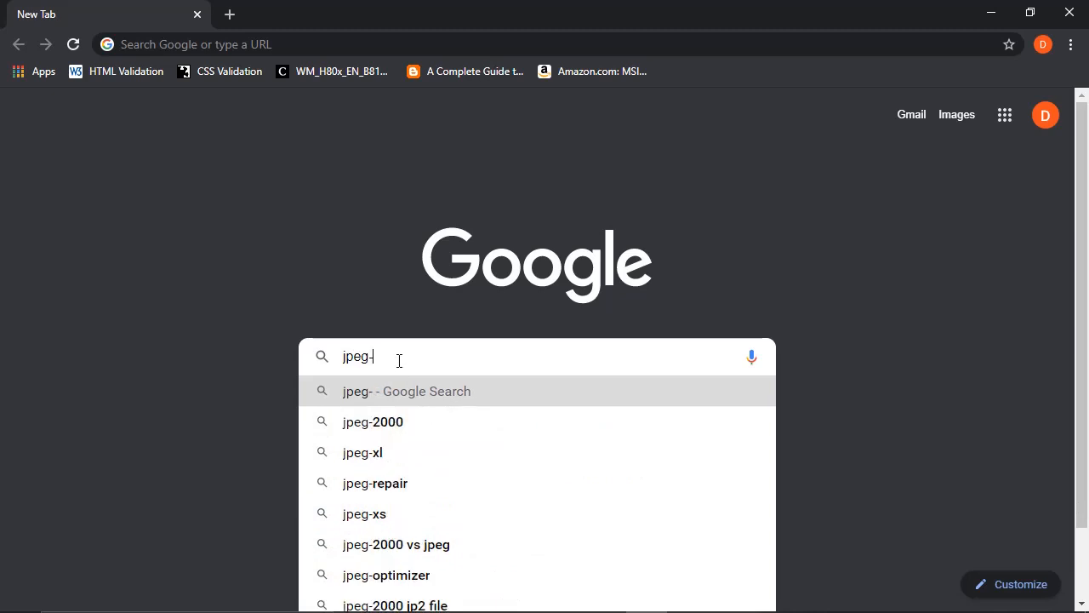
{"action": "type", "text": "dt"}
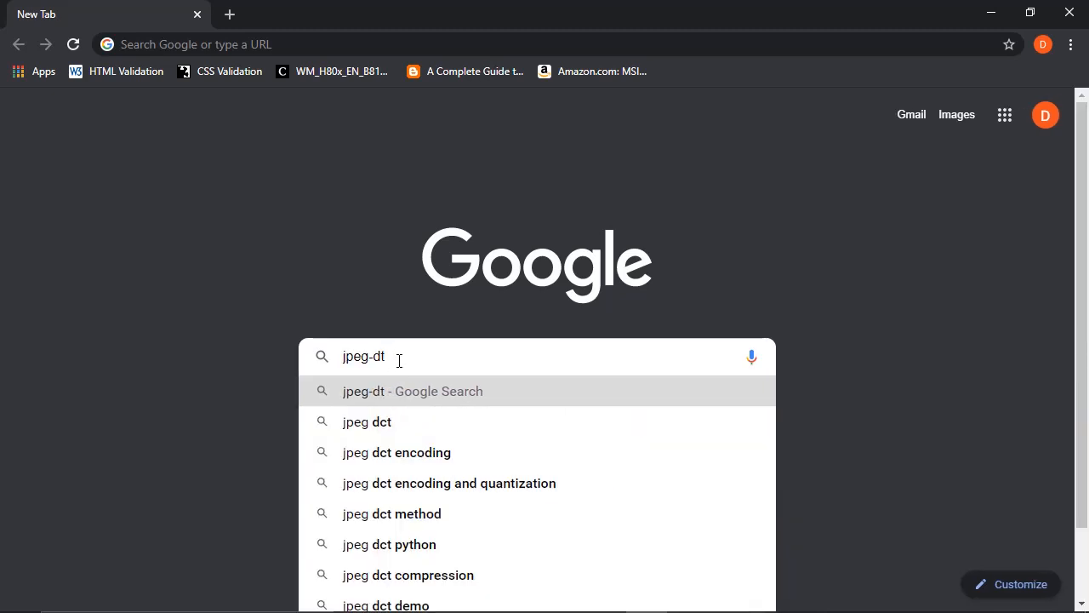
{"action": "type", "text": ".lha"}
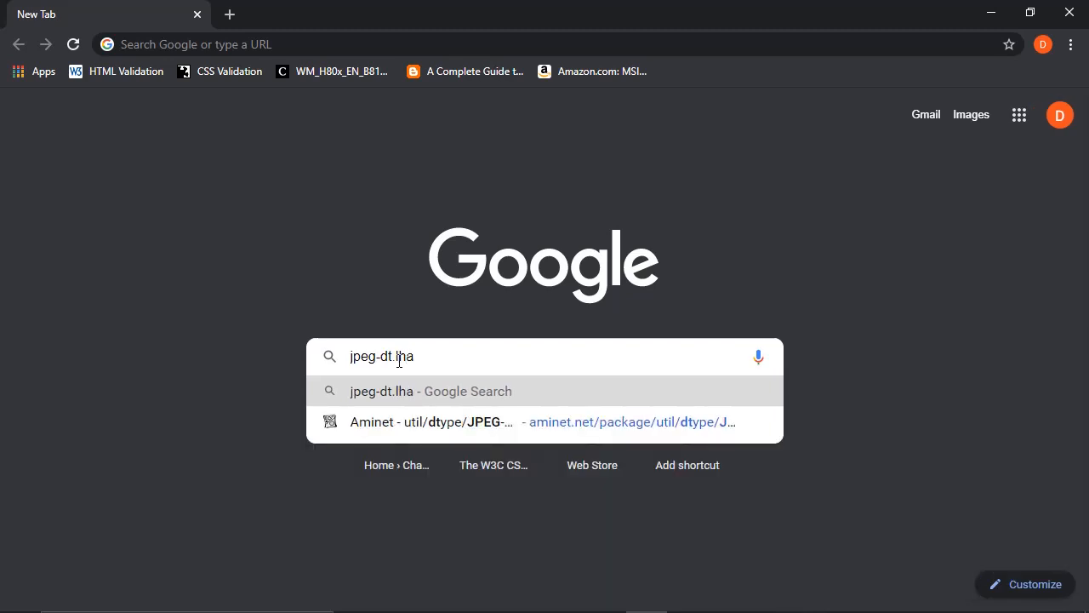
{"action": "key", "text": "Return"}
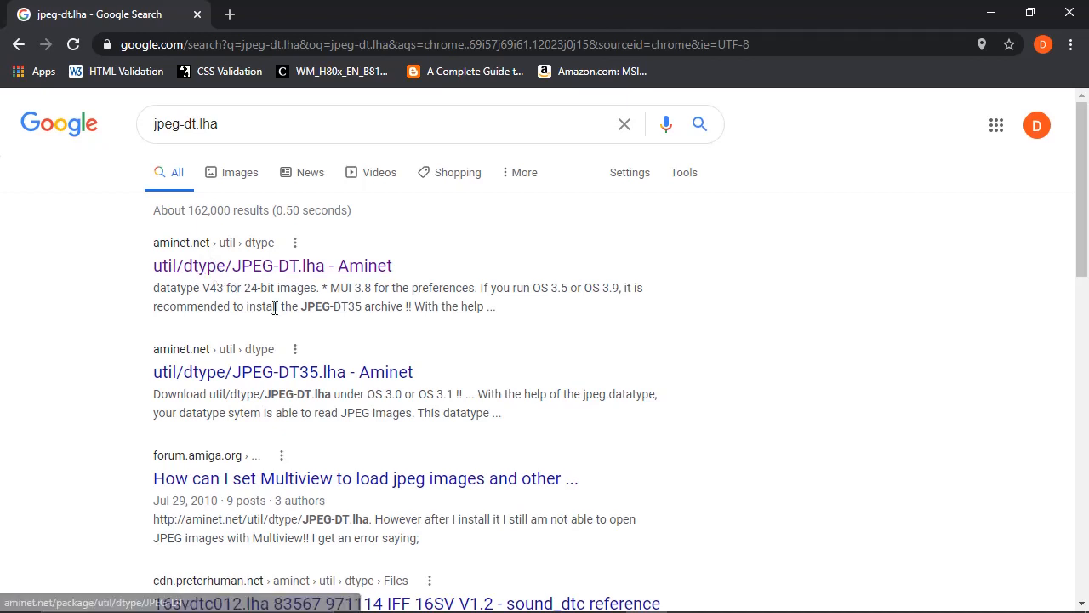
{"action": "left_click", "coordinate": [274, 268]}
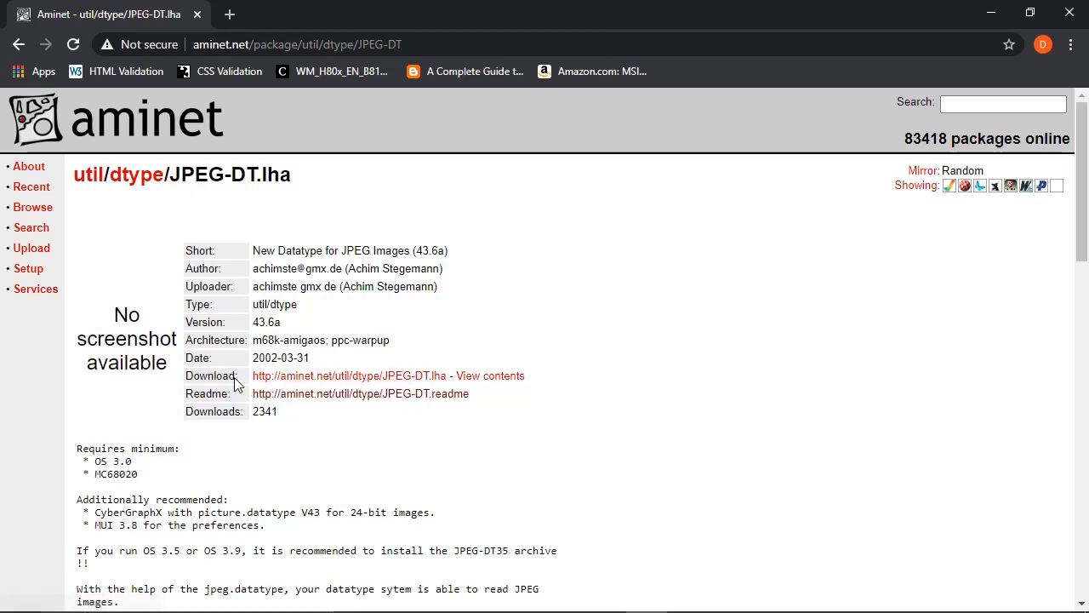
{"action": "left_click", "coordinate": [415, 380]}
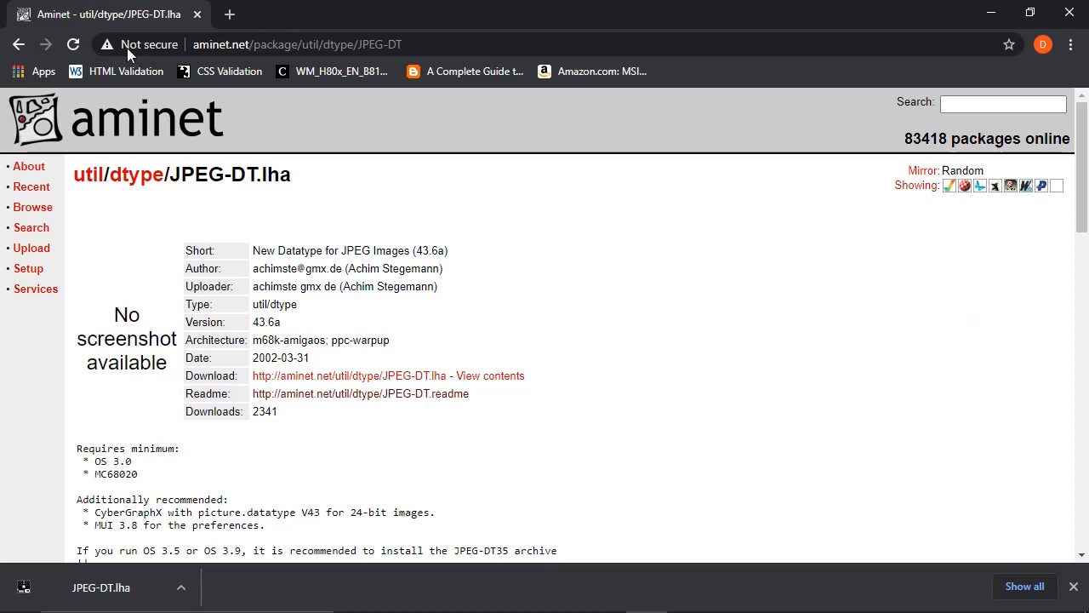
- Return to the Google results, search for boing ball jpeg, and show all the image results
{"action": "left_click", "coordinate": [19, 44]}
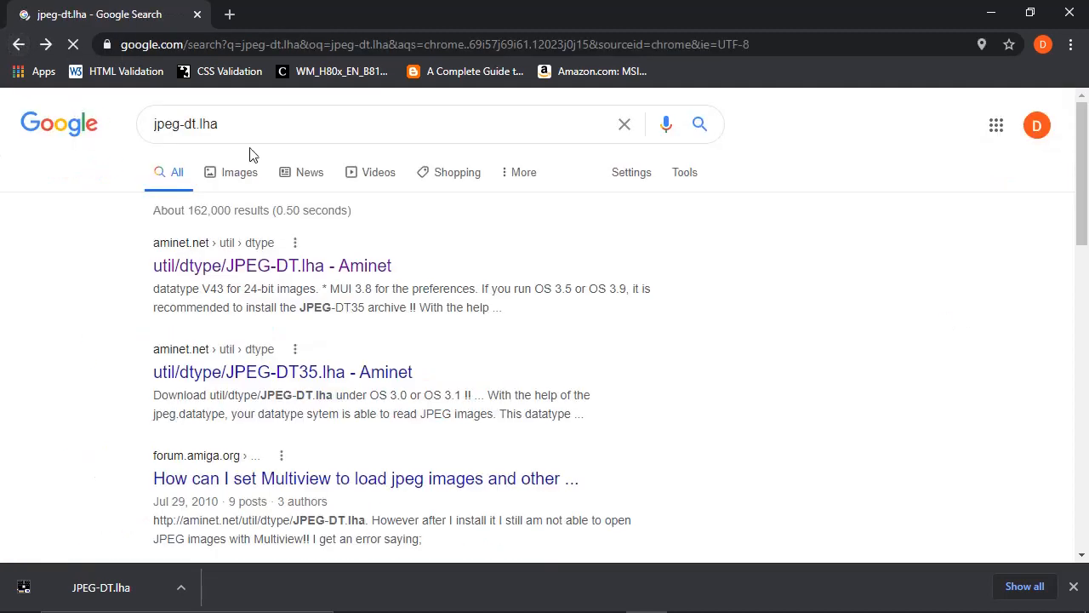
{"action": "left_click_drag", "start_coordinate": [258, 119], "coordinate": [126, 132]}
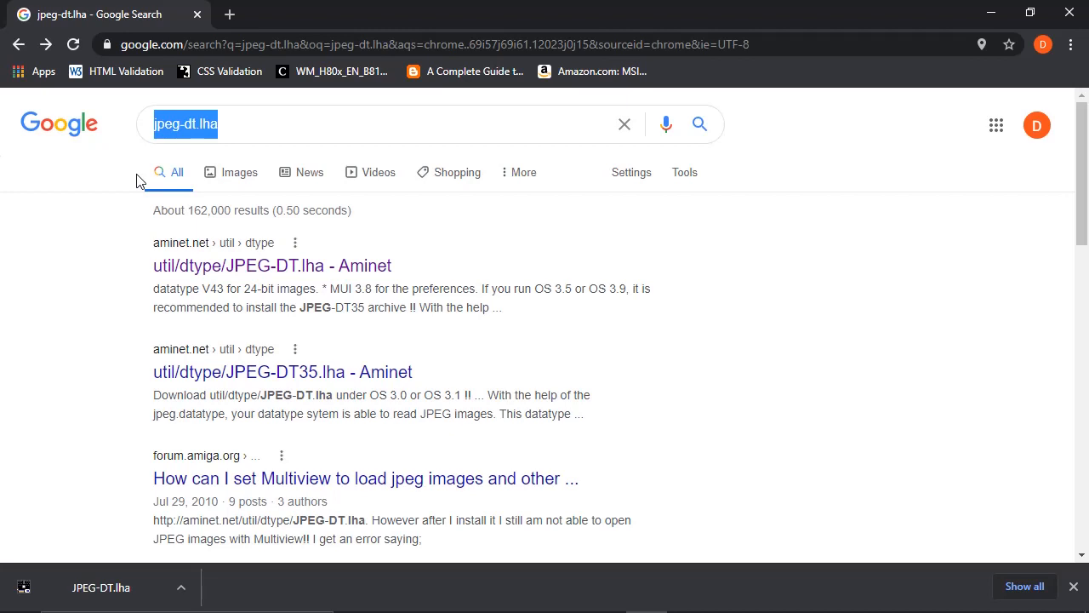
{"action": "type", "text": "boi"}
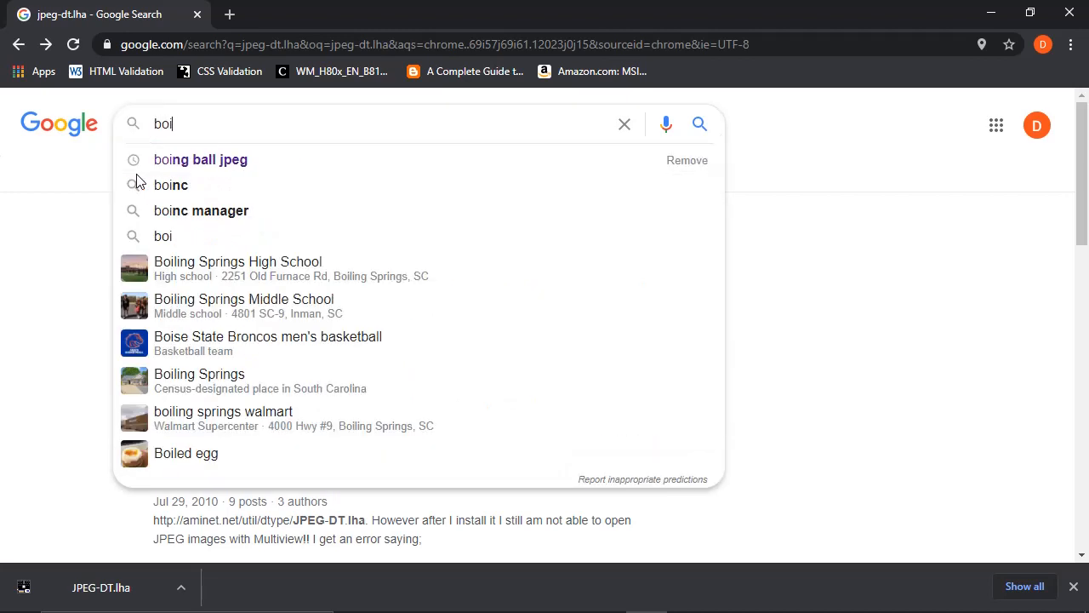
{"action": "type", "text": "ng ball"}
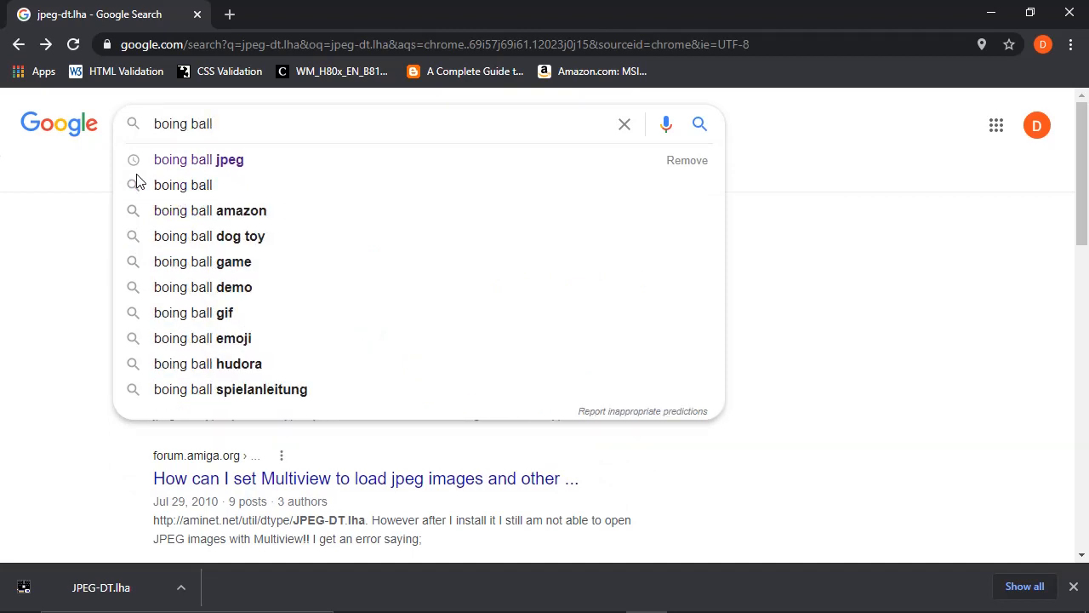
{"action": "left_click", "coordinate": [205, 161]}
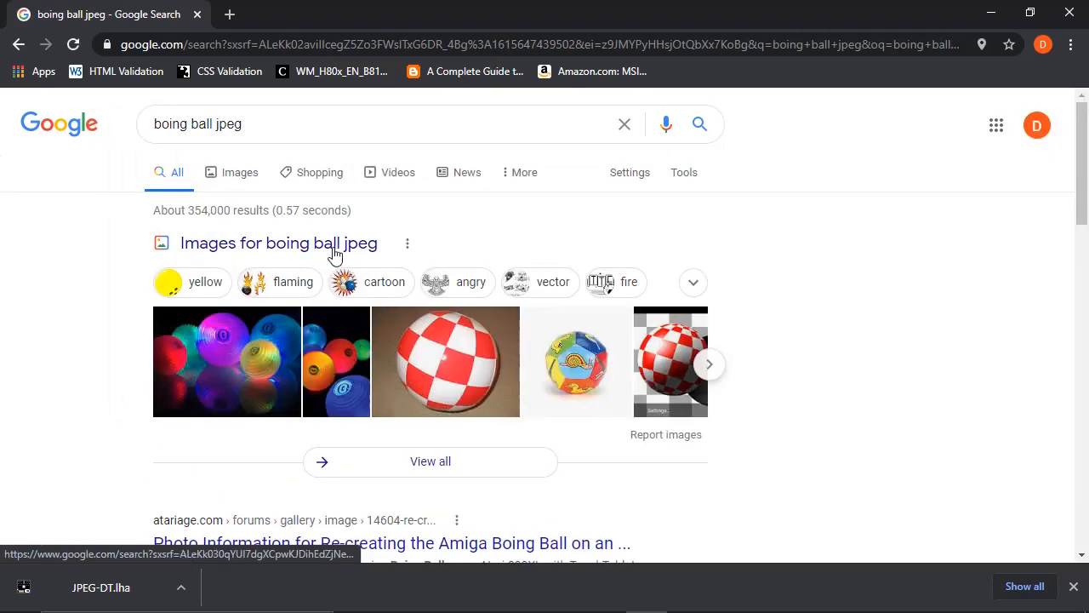
{"action": "left_click", "coordinate": [452, 468]}
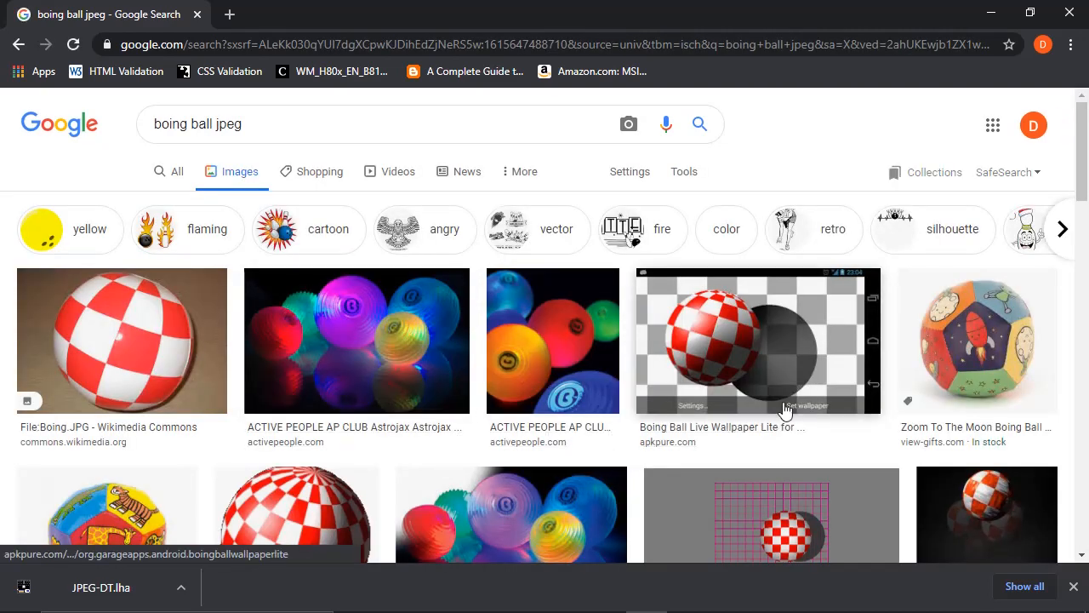
- Look through the boing ball image results, preview the WaveGuide boing ball image, and return to the results
{"action": "scroll", "coordinate": [788, 395], "scroll_direction": "down", "scroll_amount": 4}
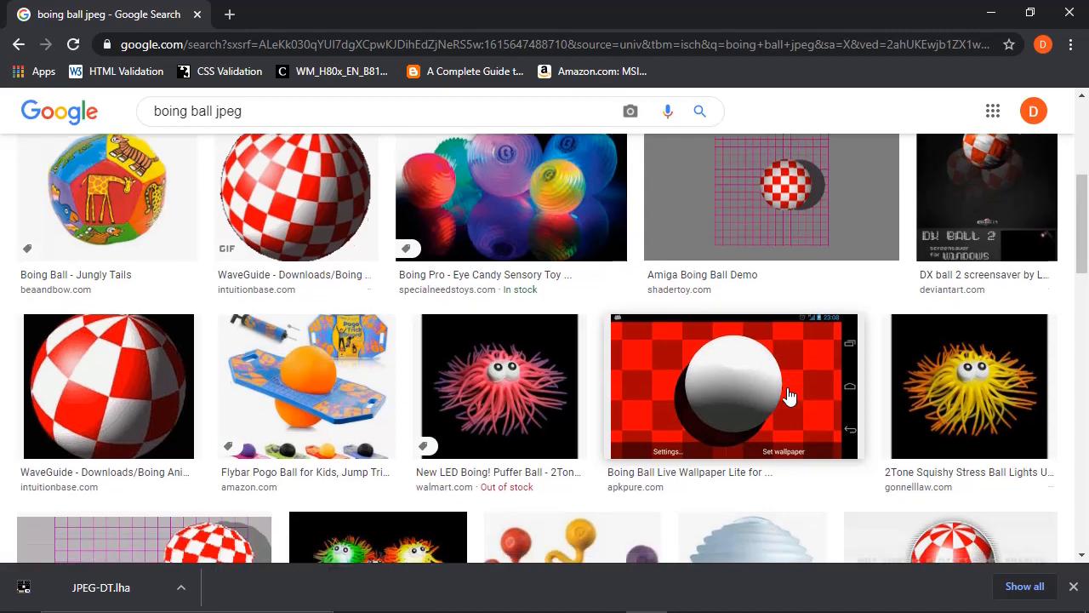
{"action": "scroll", "coordinate": [788, 395], "scroll_direction": "down", "scroll_amount": 3}
{"action": "scroll", "coordinate": [788, 394], "scroll_direction": "down", "scroll_amount": 5}
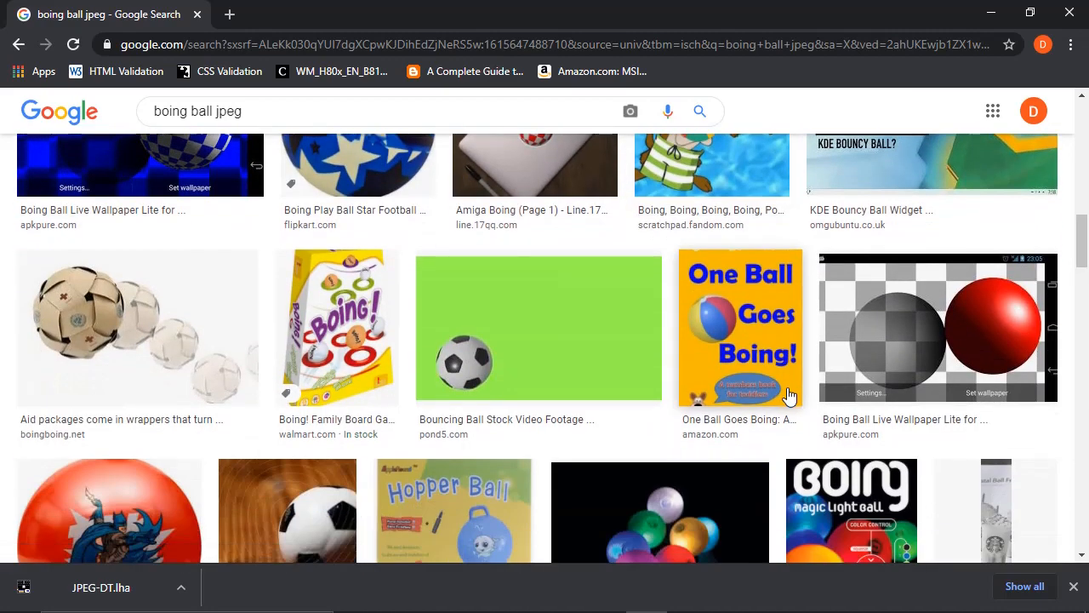
{"action": "scroll", "coordinate": [788, 395], "scroll_direction": "up", "scroll_amount": 10}
{"action": "scroll", "coordinate": [788, 394], "scroll_direction": "down", "scroll_amount": 2}
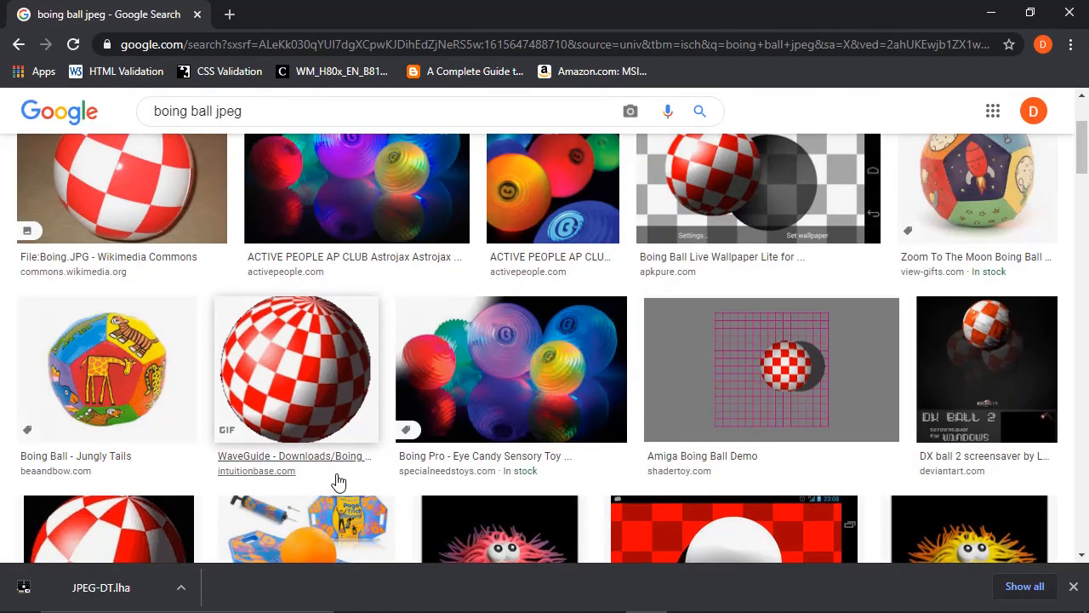
{"action": "left_click", "coordinate": [330, 384]}
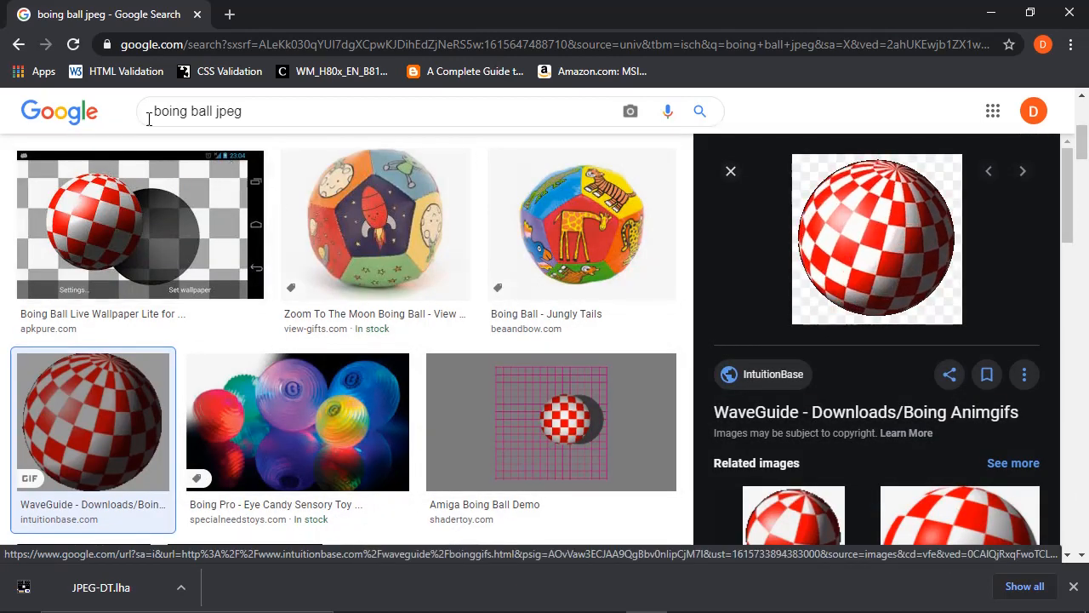
{"action": "left_click", "coordinate": [19, 44]}
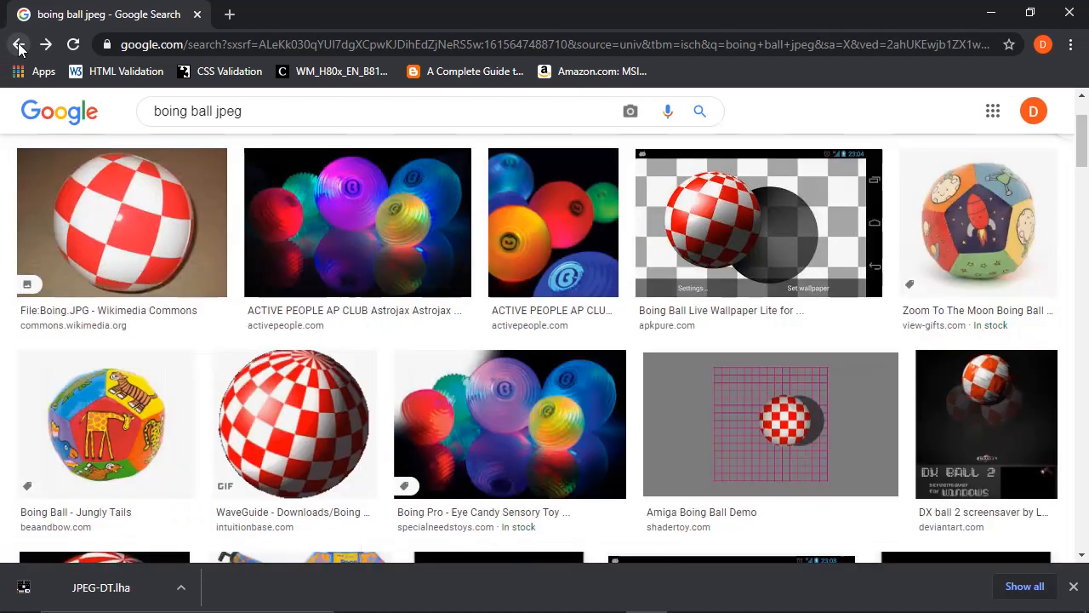
- Refine the image search to boing ball jpeg 800x600 and look through the results
{"action": "left_click", "coordinate": [257, 112]}
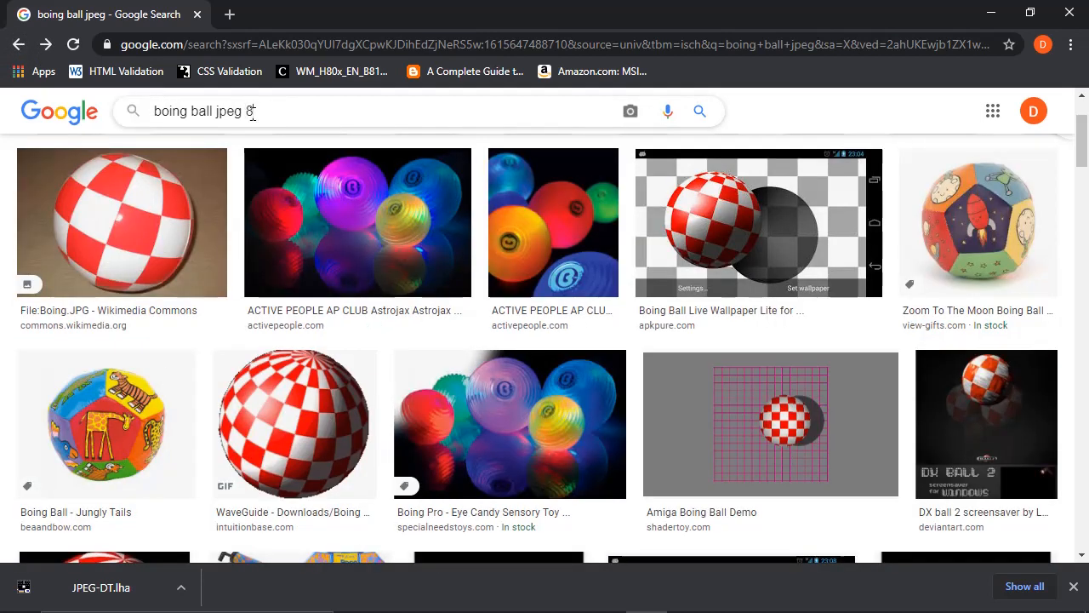
{"action": "type", "text": "800x600"}
{"action": "key", "text": "Return"}
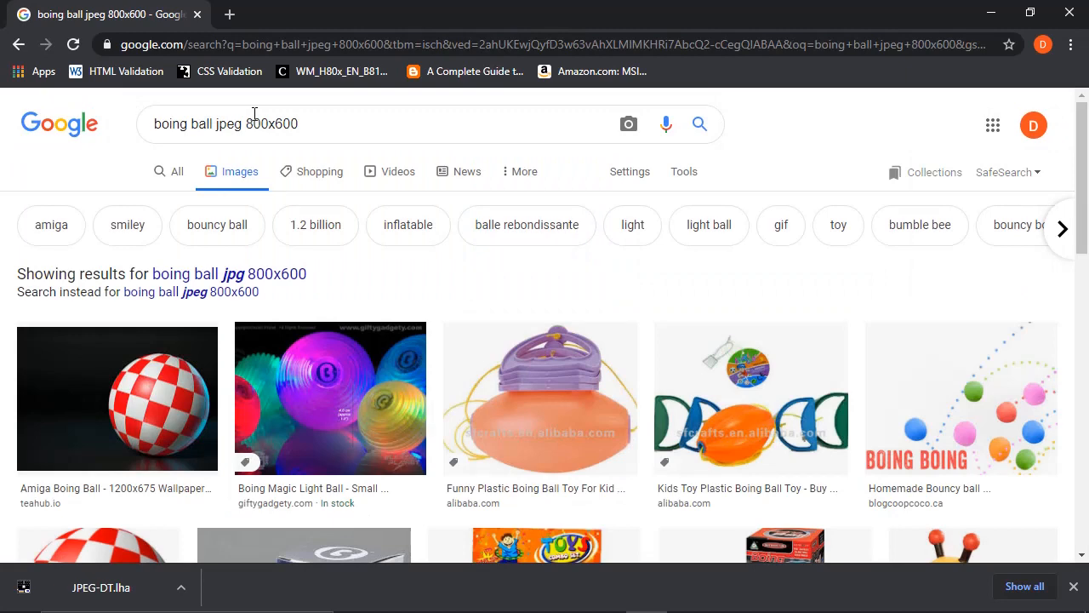
{"action": "scroll", "coordinate": [586, 195], "scroll_direction": "down", "scroll_amount": 2}
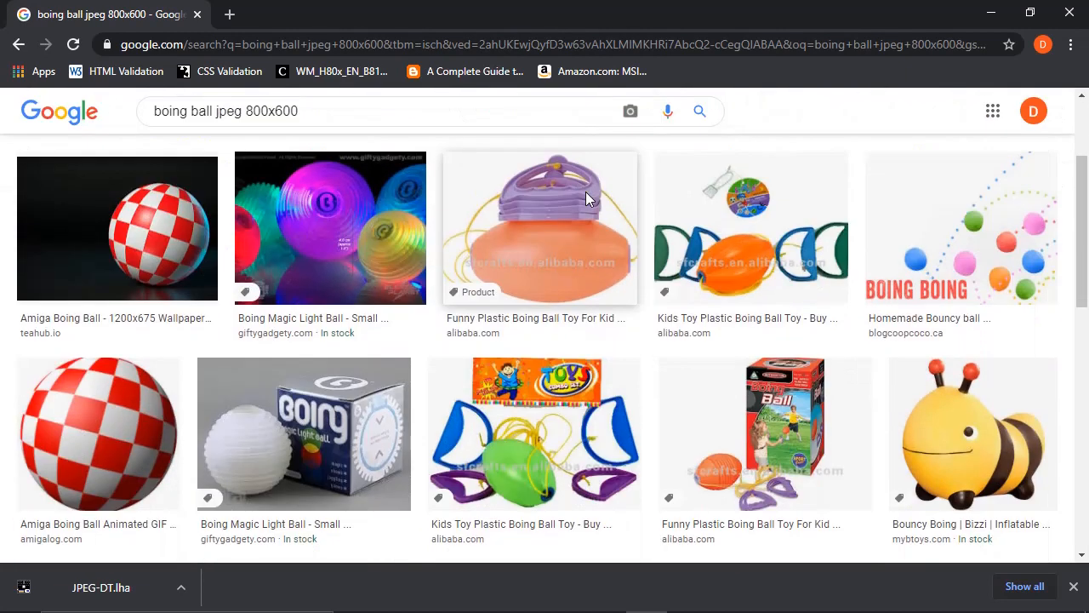
{"action": "scroll", "coordinate": [585, 198], "scroll_direction": "down", "scroll_amount": 1}
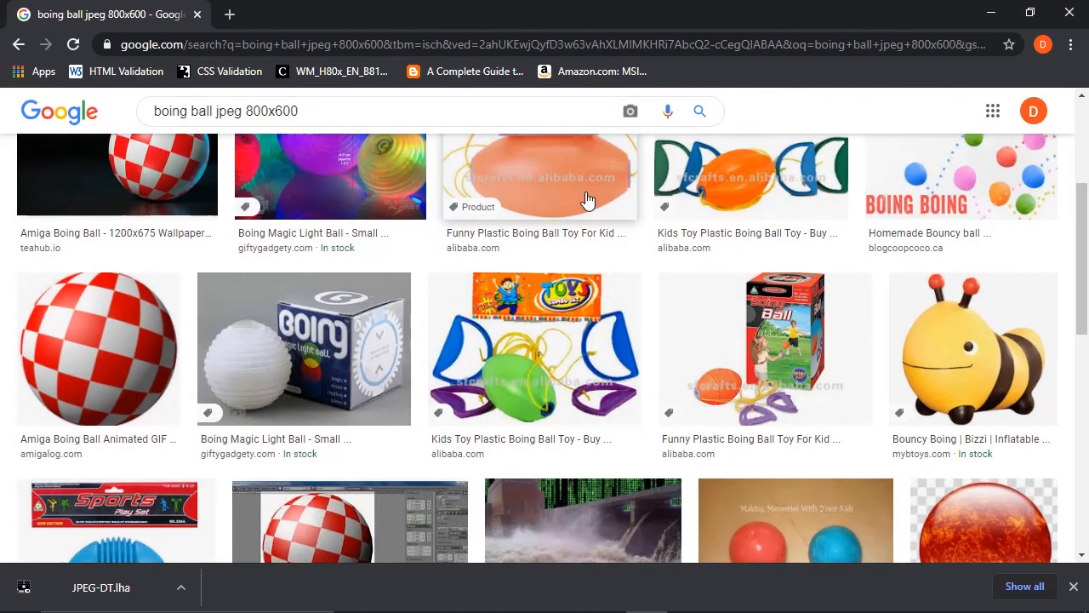
{"action": "scroll", "coordinate": [586, 198], "scroll_direction": "down", "scroll_amount": 2}
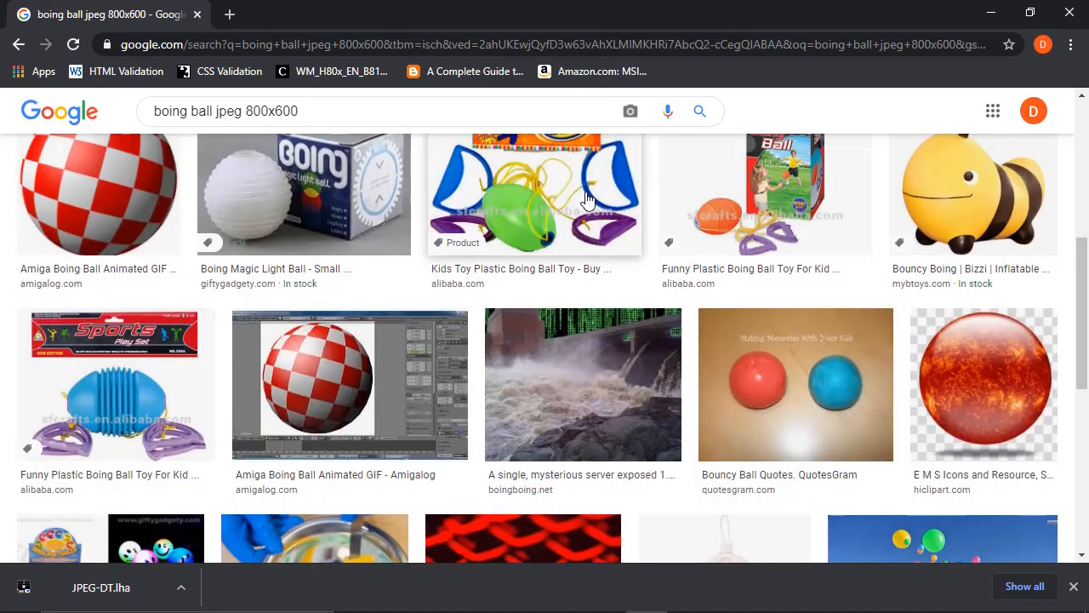
{"action": "scroll", "coordinate": [586, 198], "scroll_direction": "down", "scroll_amount": 3}
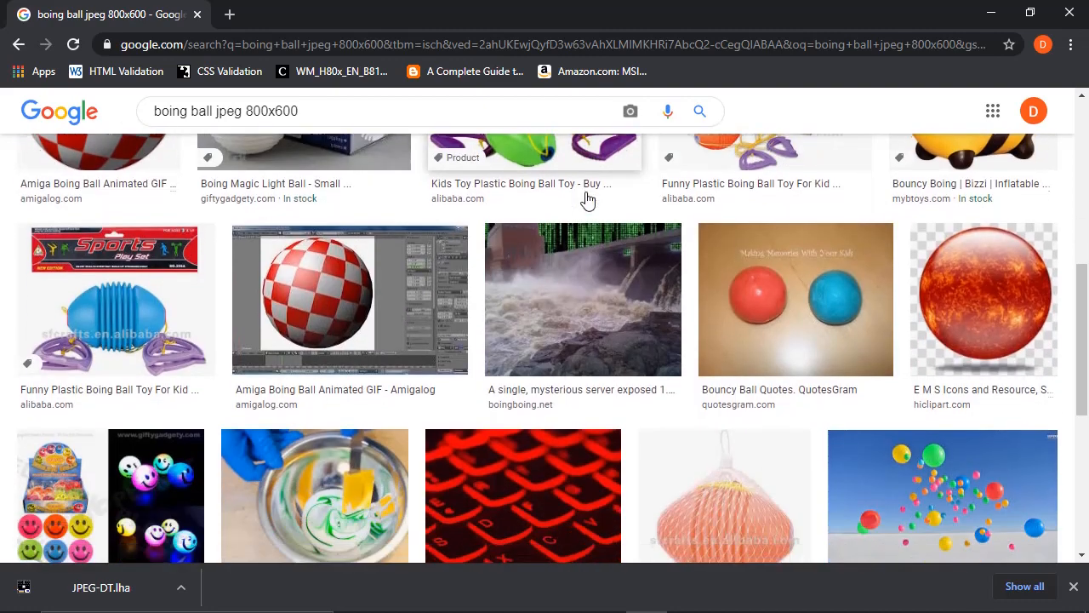
{"action": "scroll", "coordinate": [585, 198], "scroll_direction": "down", "scroll_amount": 3}
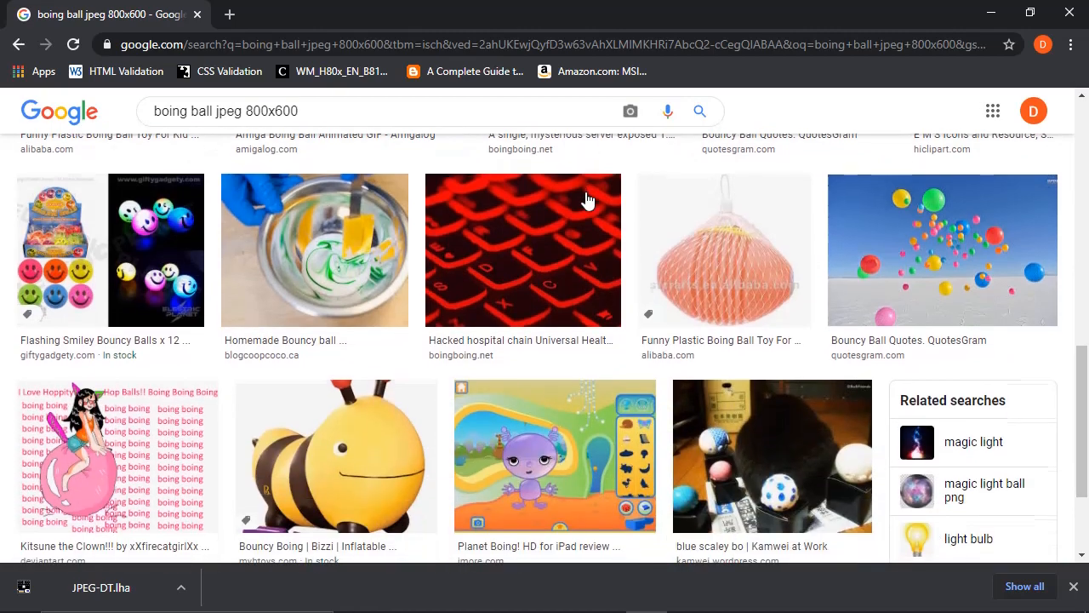
{"action": "key", "text": "Home"}
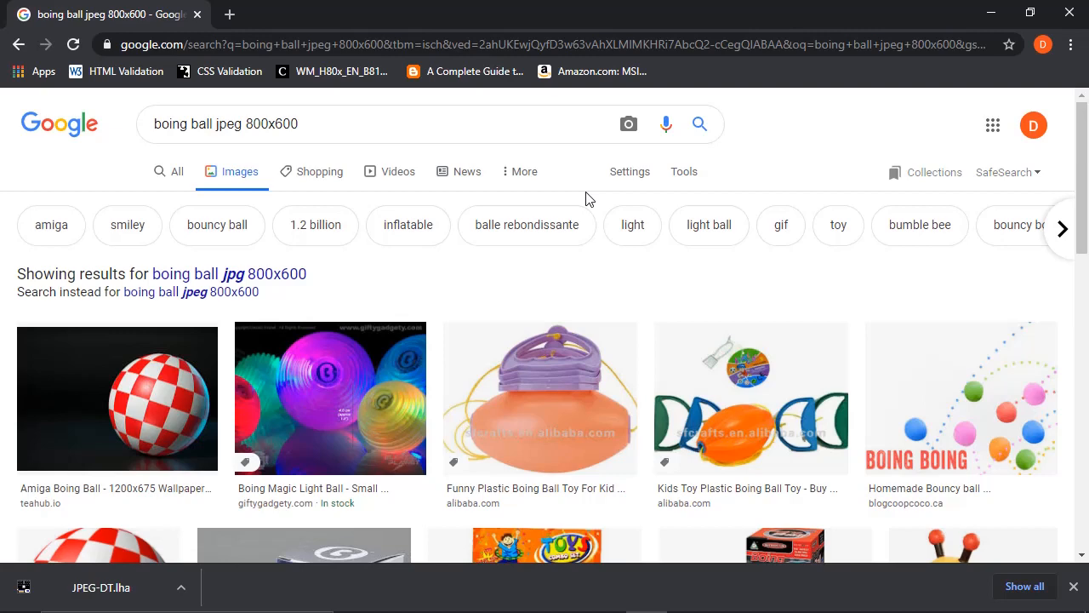
- Find the New AmigaOS 4.1 wallpaper among the Amiga Boing Ball's related images and save it in Downloads as the JPEG boin ball
{"action": "left_click", "coordinate": [183, 390]}
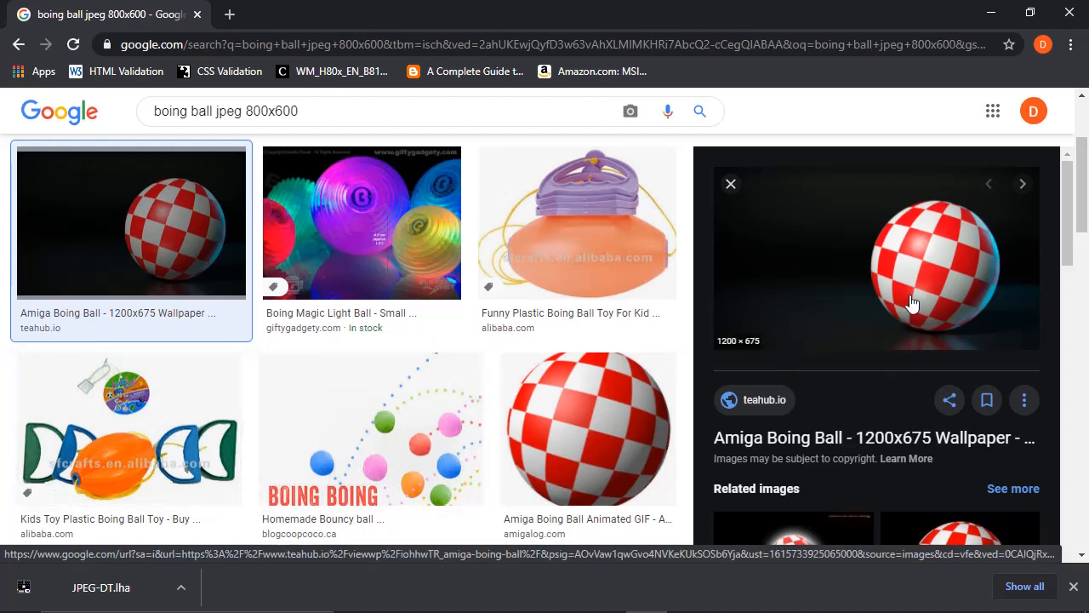
{"action": "scroll", "coordinate": [908, 302], "scroll_direction": "down", "scroll_amount": 3}
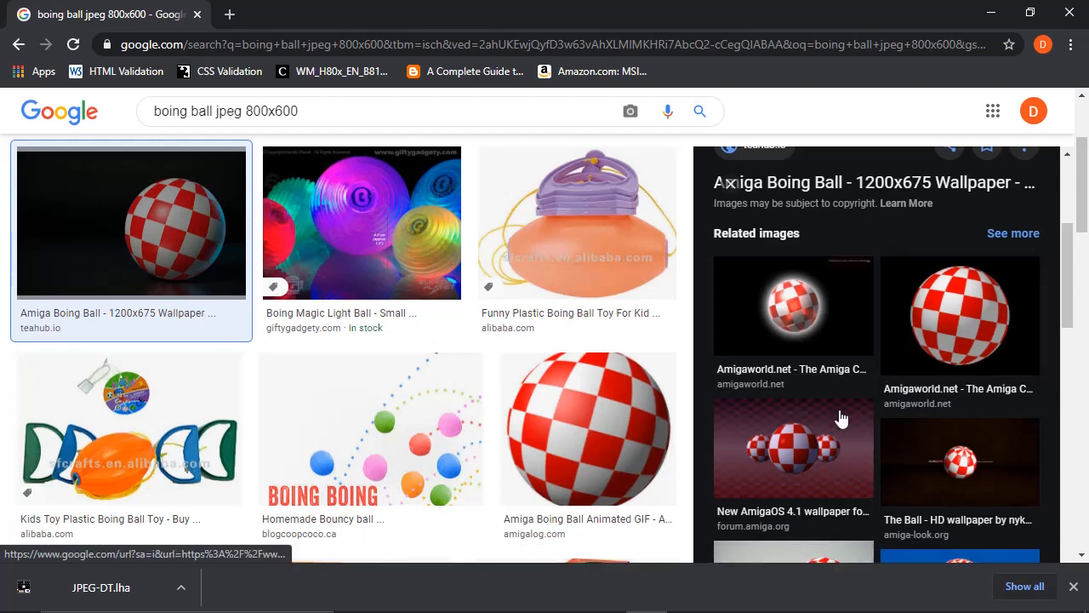
{"action": "left_click", "coordinate": [805, 452]}
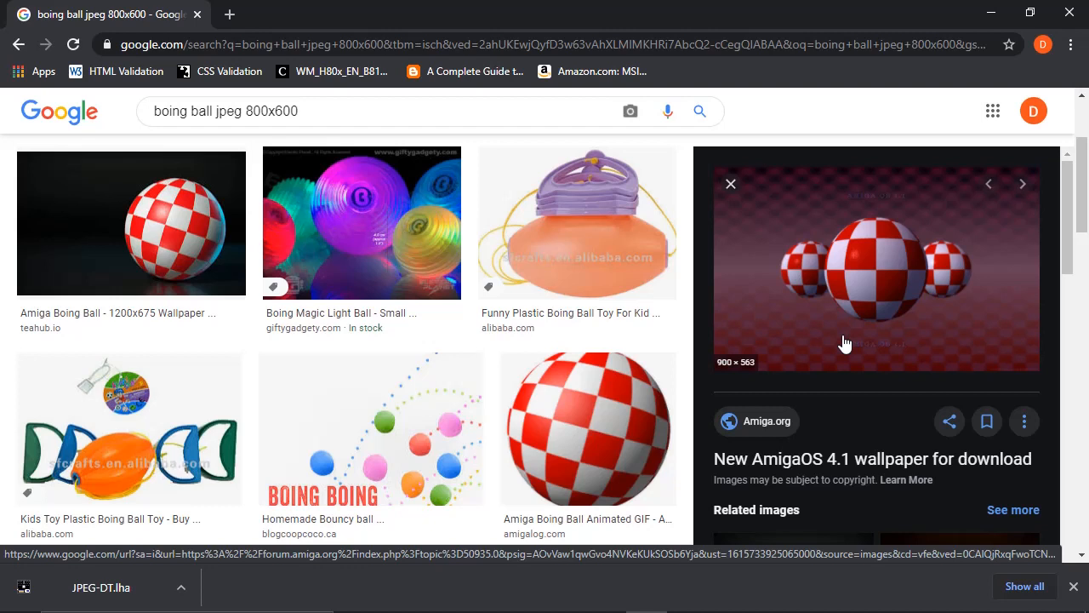
{"action": "right_click", "coordinate": [862, 276]}
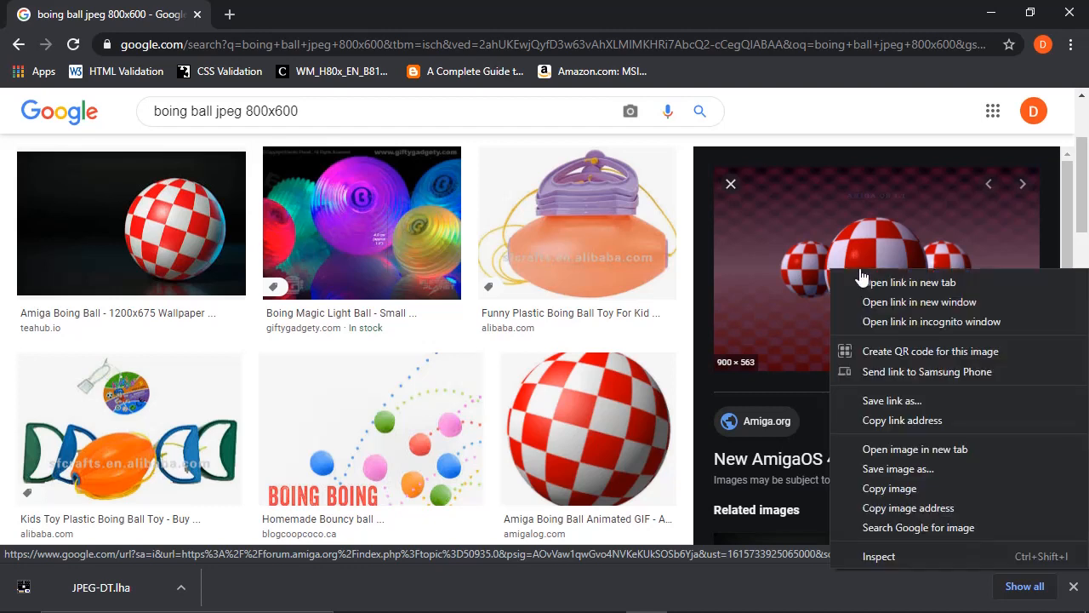
{"action": "left_click", "coordinate": [895, 468]}
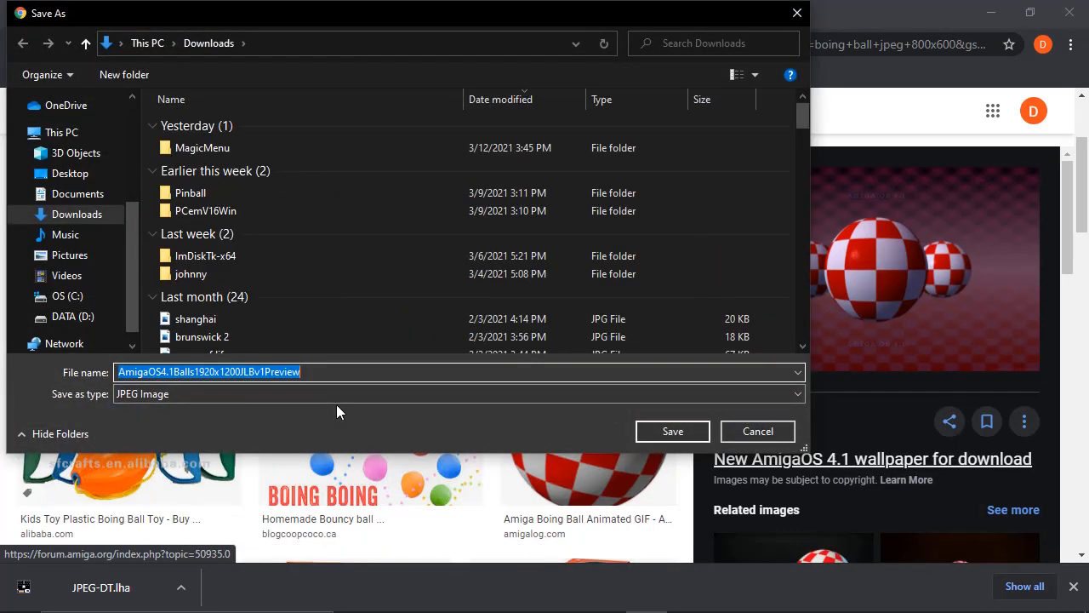
{"action": "type", "text": "boin ball"}
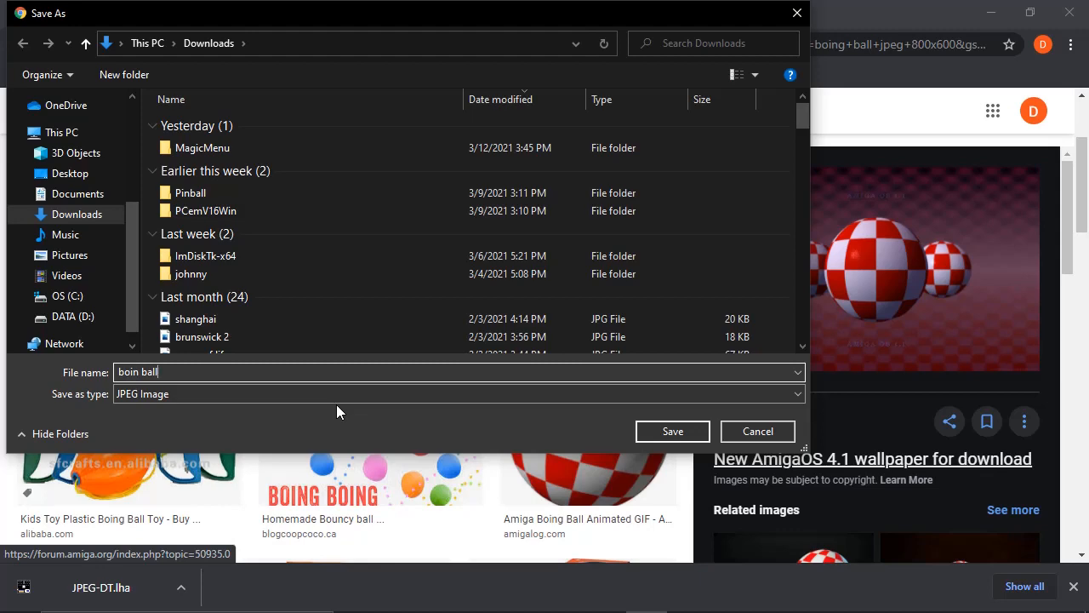
{"action": "key", "text": "Return"}
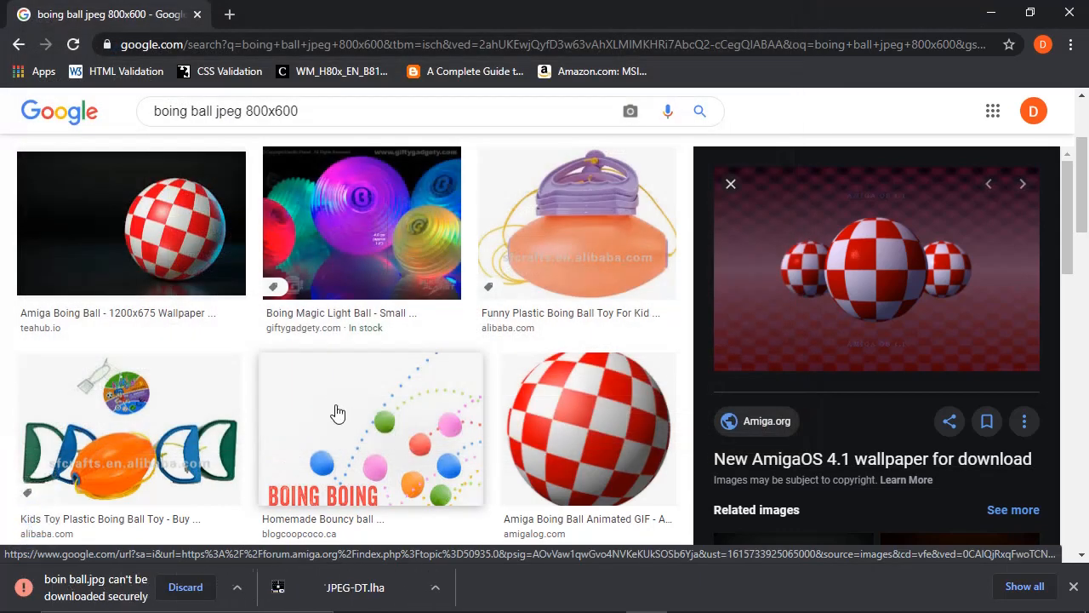
- Keep the blocked boin ball.jpg download despite the security warning, and close Chrome
{"action": "left_click", "coordinate": [1069, 11]}
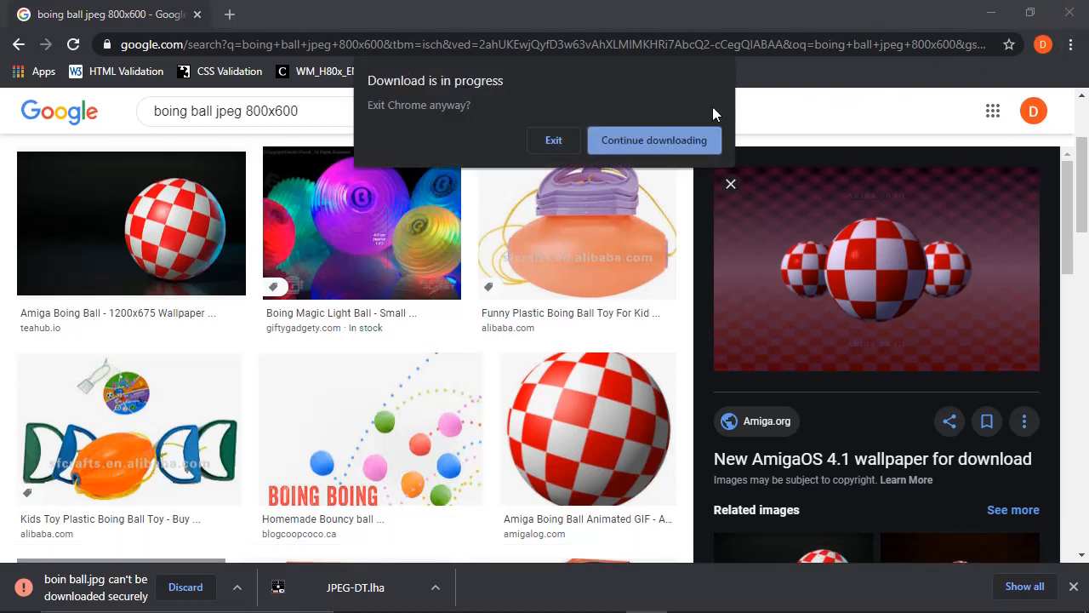
{"action": "left_click", "coordinate": [616, 138]}
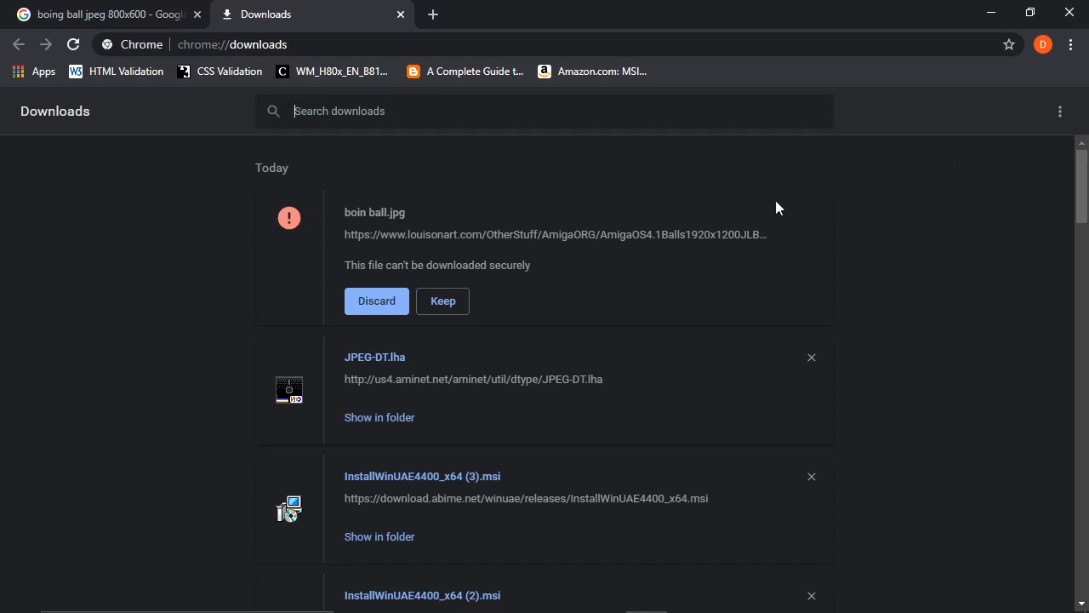
{"action": "left_click", "coordinate": [457, 303]}
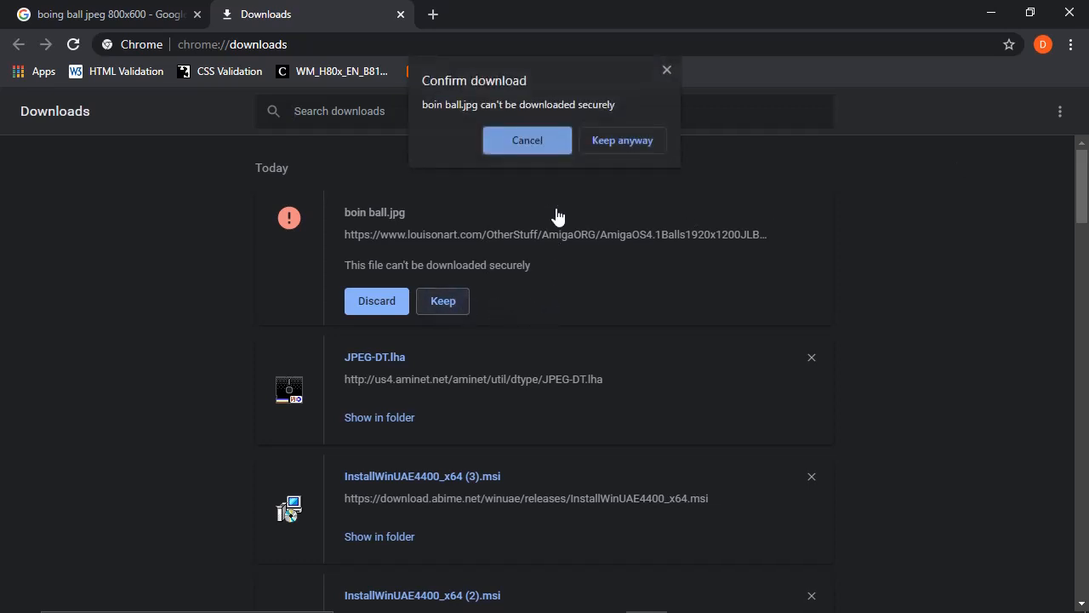
{"action": "left_click", "coordinate": [616, 140]}
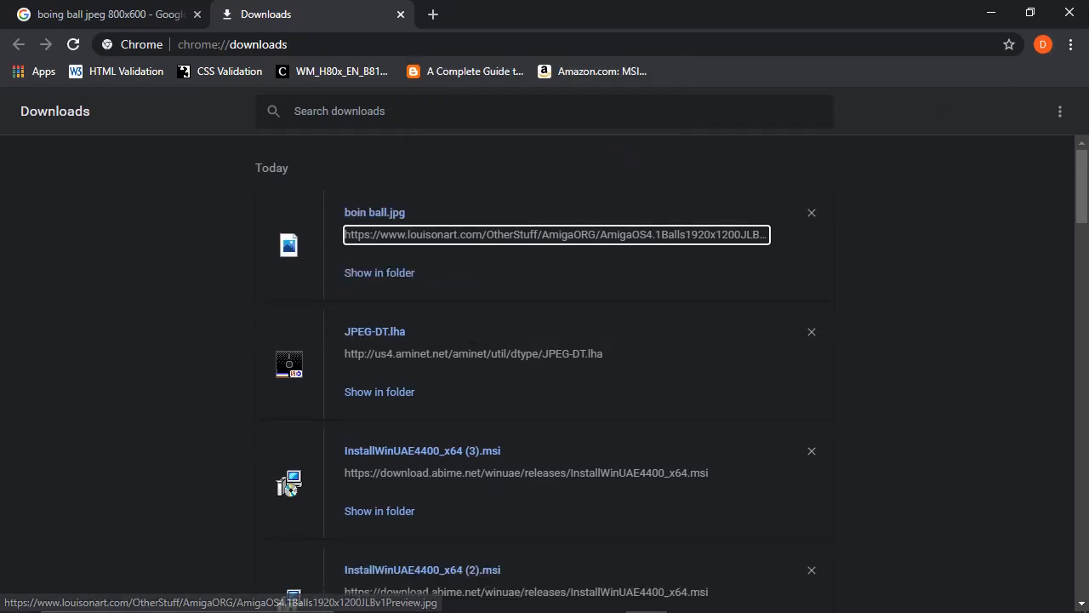
{"action": "left_click", "coordinate": [1070, 14]}
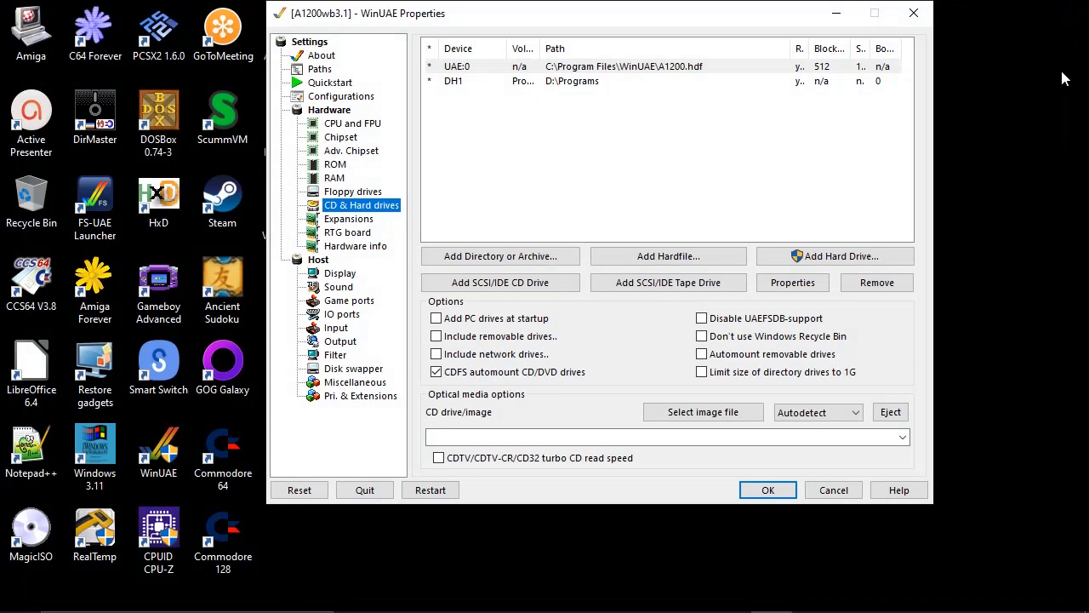
- Copy the JPEG-DT and boin ball files from the Windows Downloads folder
{"action": "mouse_move", "coordinate": [604, 606]}
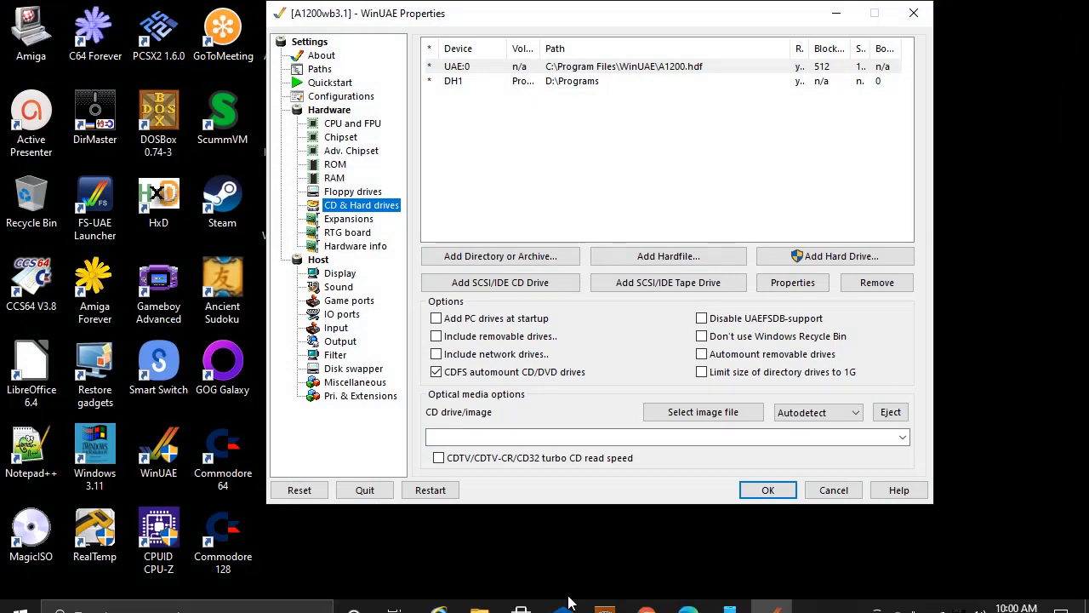
{"action": "left_click", "coordinate": [481, 598]}
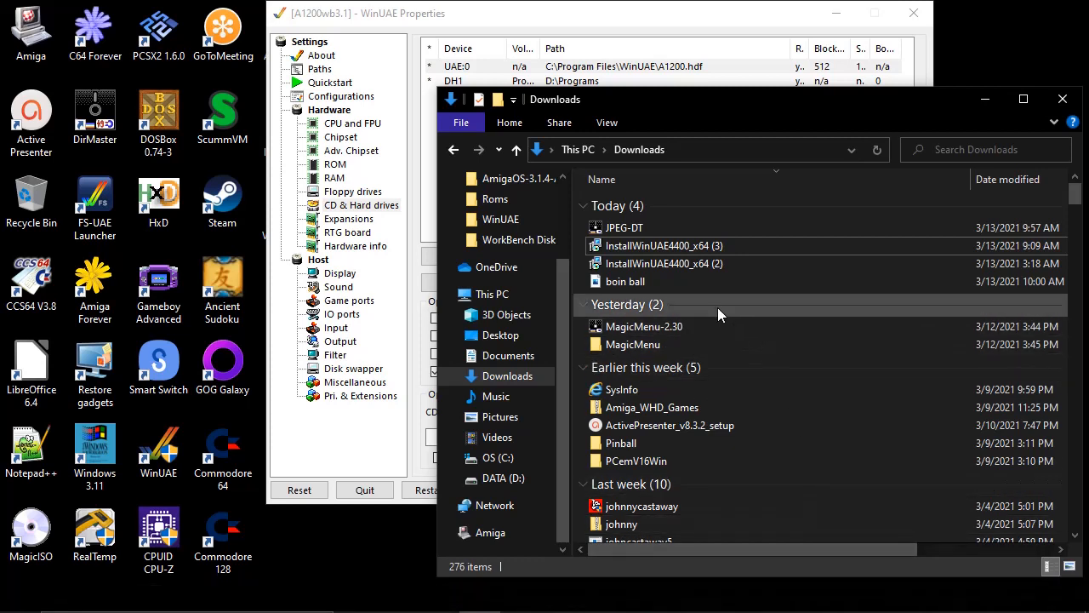
{"action": "left_click", "coordinate": [659, 226]}
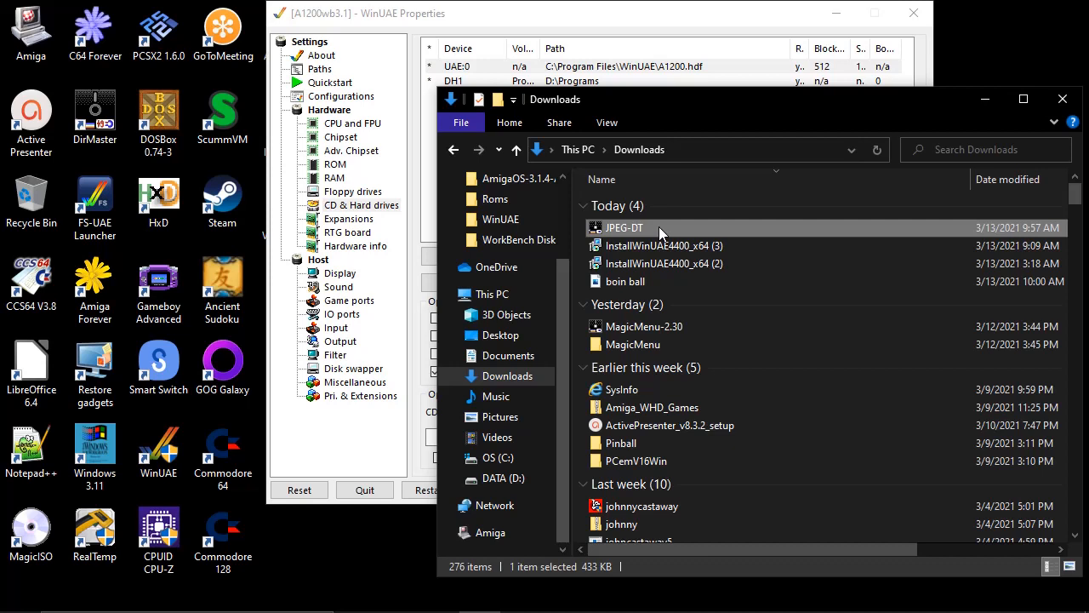
{"action": "left_click", "coordinate": [665, 282], "text": "ctrl"}
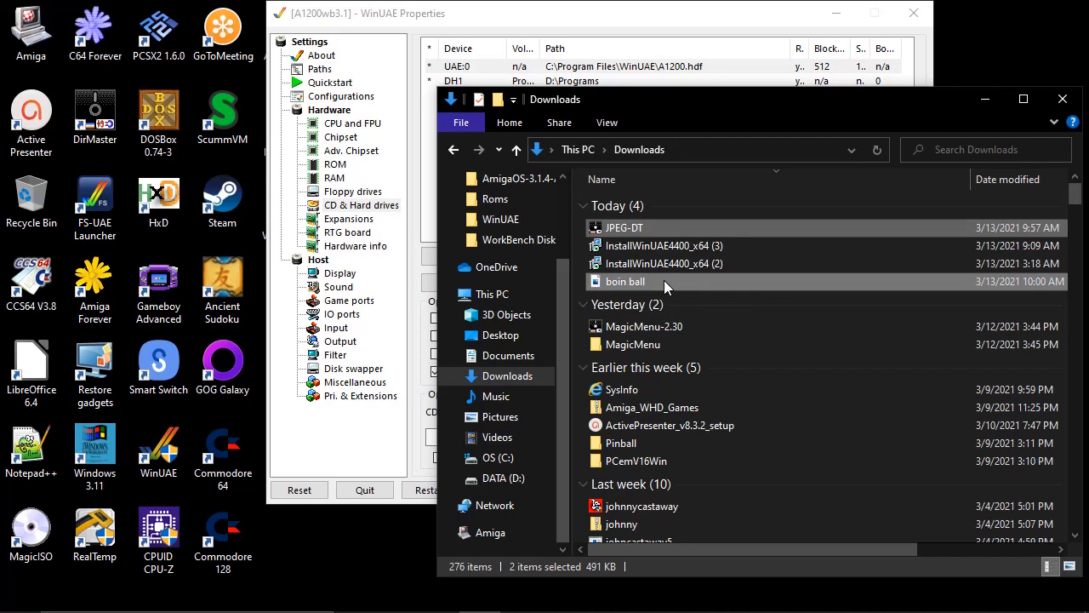
{"action": "right_click", "coordinate": [664, 281]}
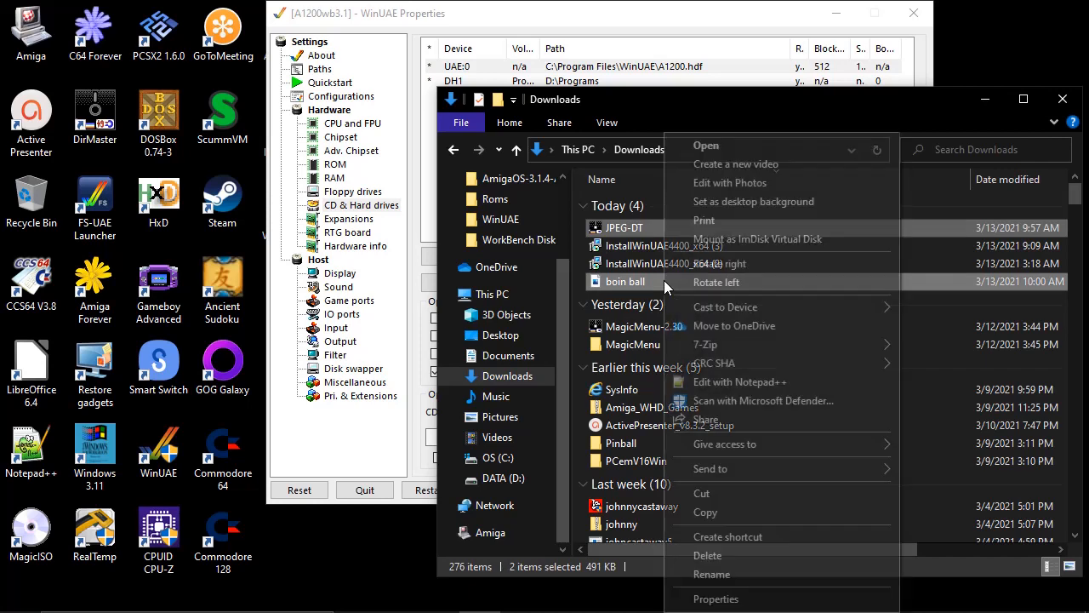
{"action": "left_click", "coordinate": [757, 512]}
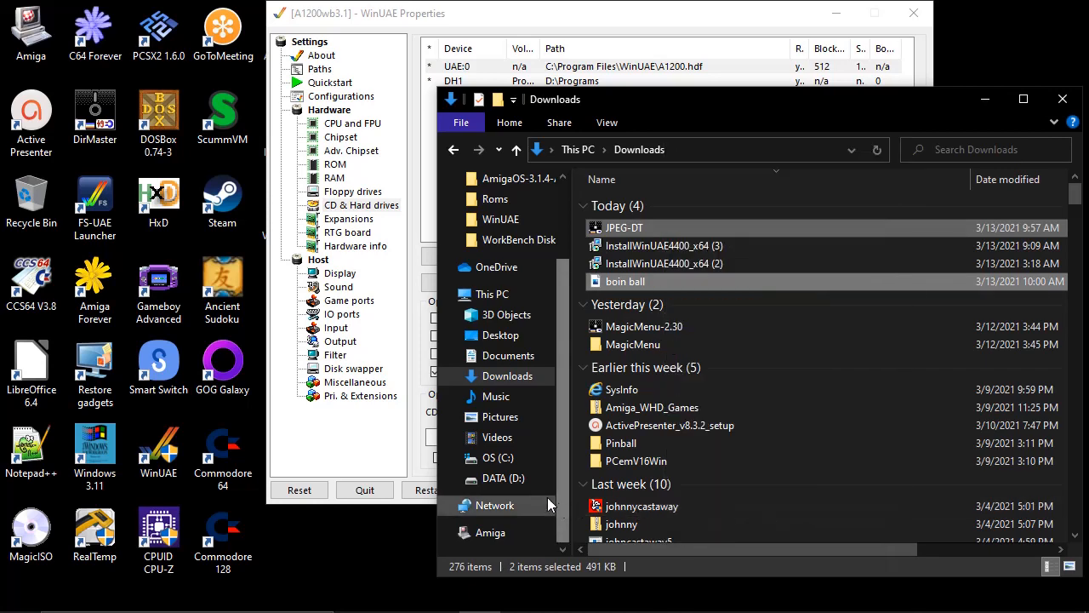
- Paste the copied files into the Programs folder on the DATA (D:) drive and close File Explorer
{"action": "left_click", "coordinate": [526, 482]}
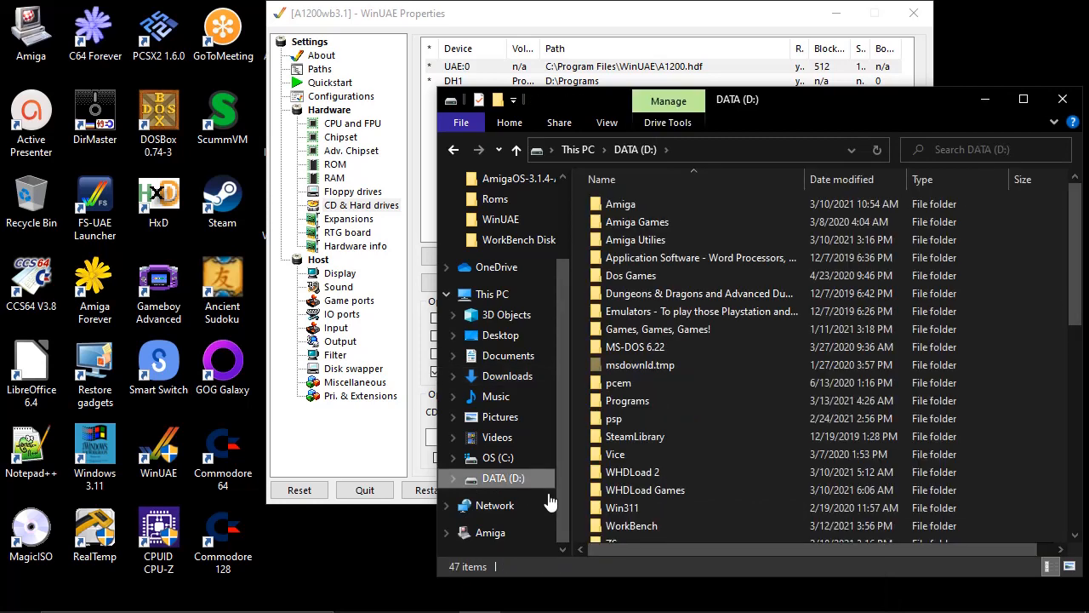
{"action": "double_click", "coordinate": [657, 398]}
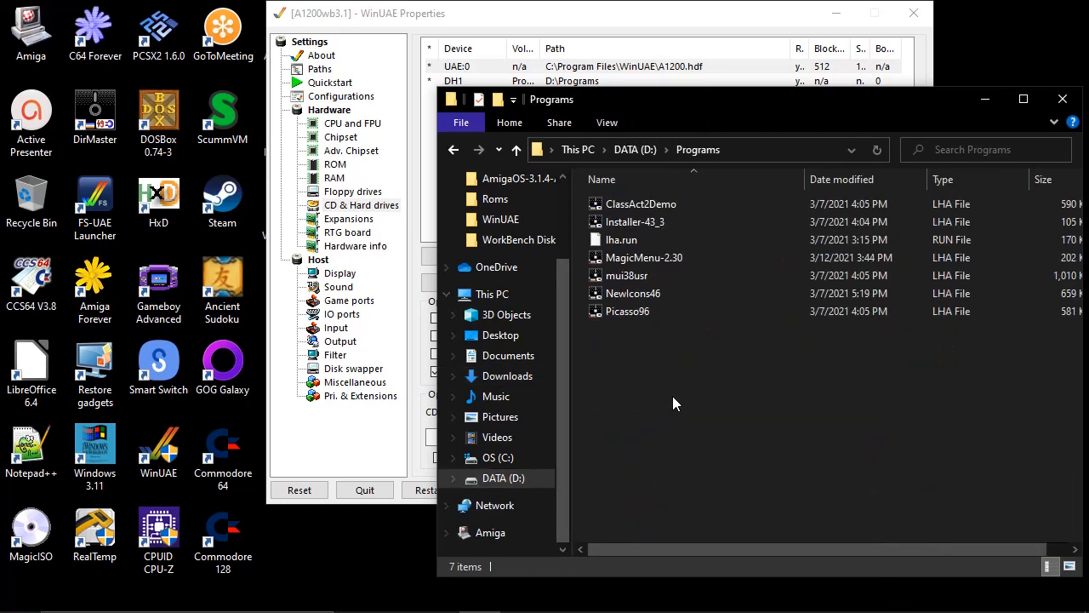
{"action": "right_click", "coordinate": [697, 397]}
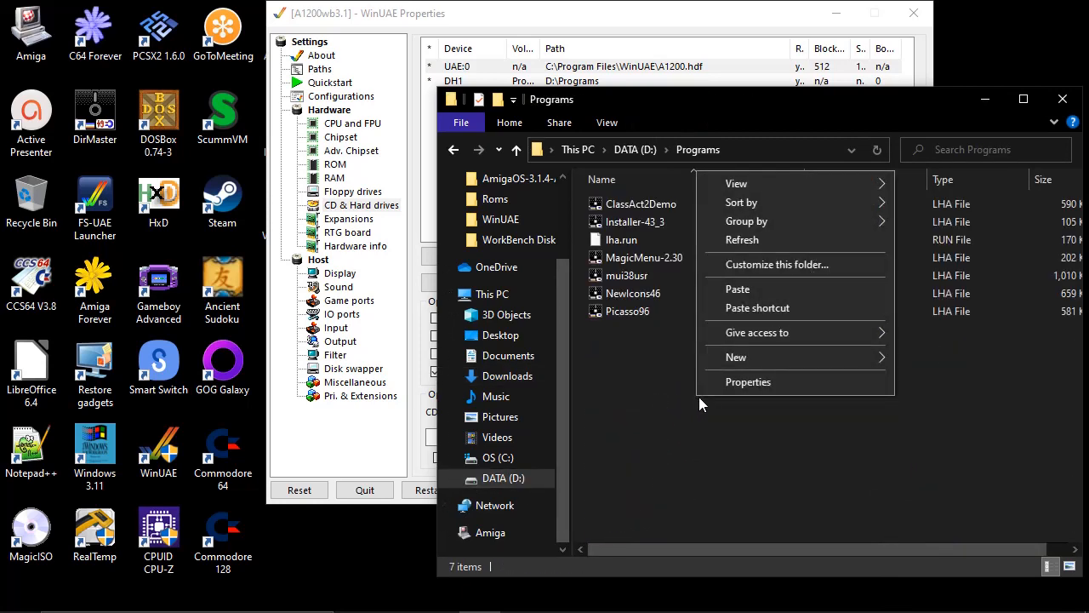
{"action": "left_click", "coordinate": [761, 289]}
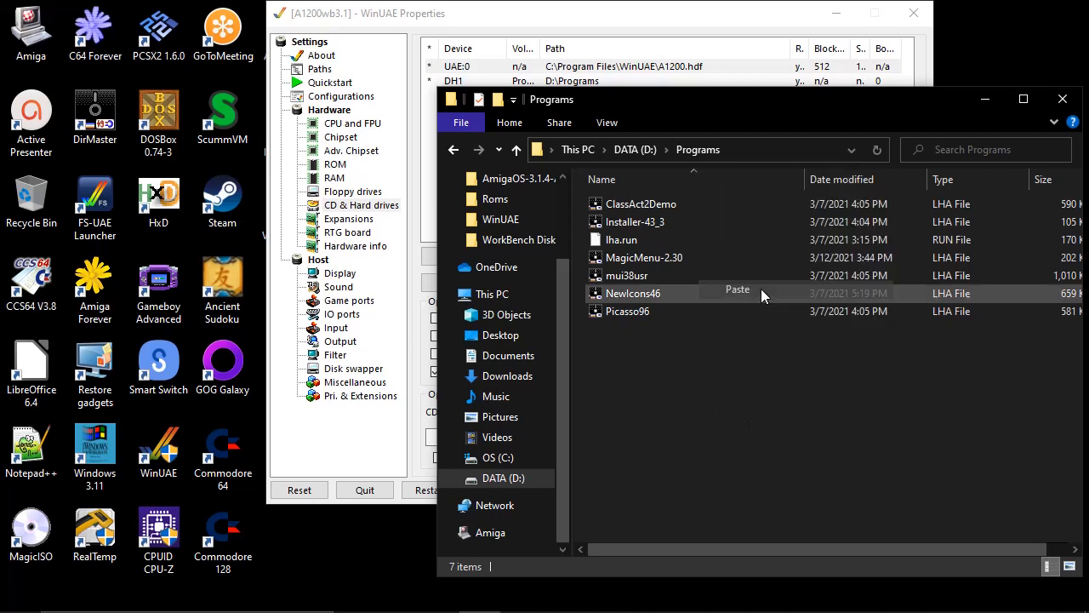
{"action": "left_click", "coordinate": [776, 405]}
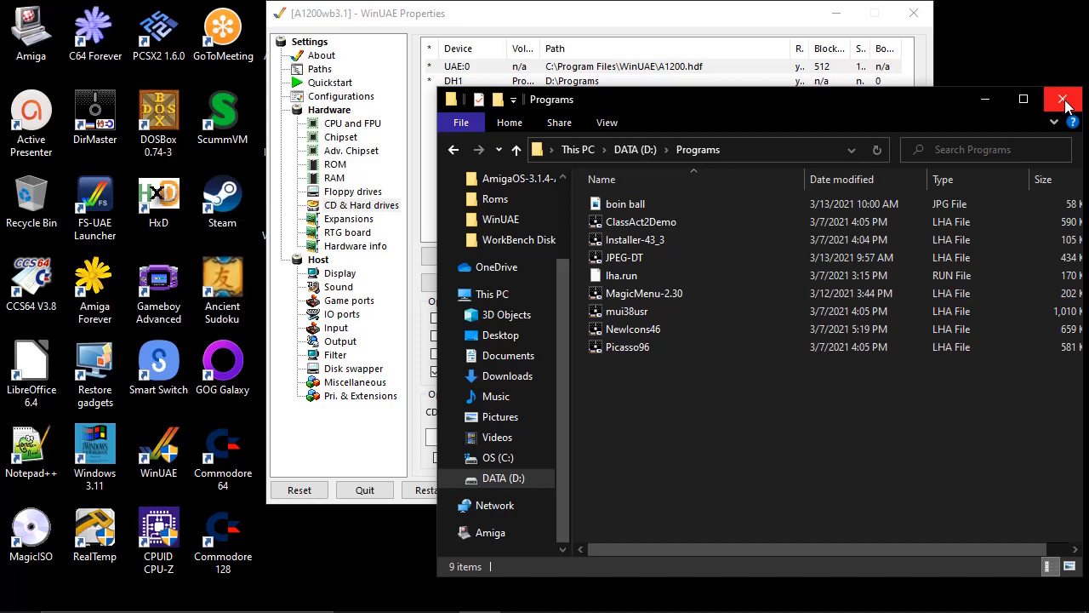
{"action": "left_click", "coordinate": [1064, 102]}
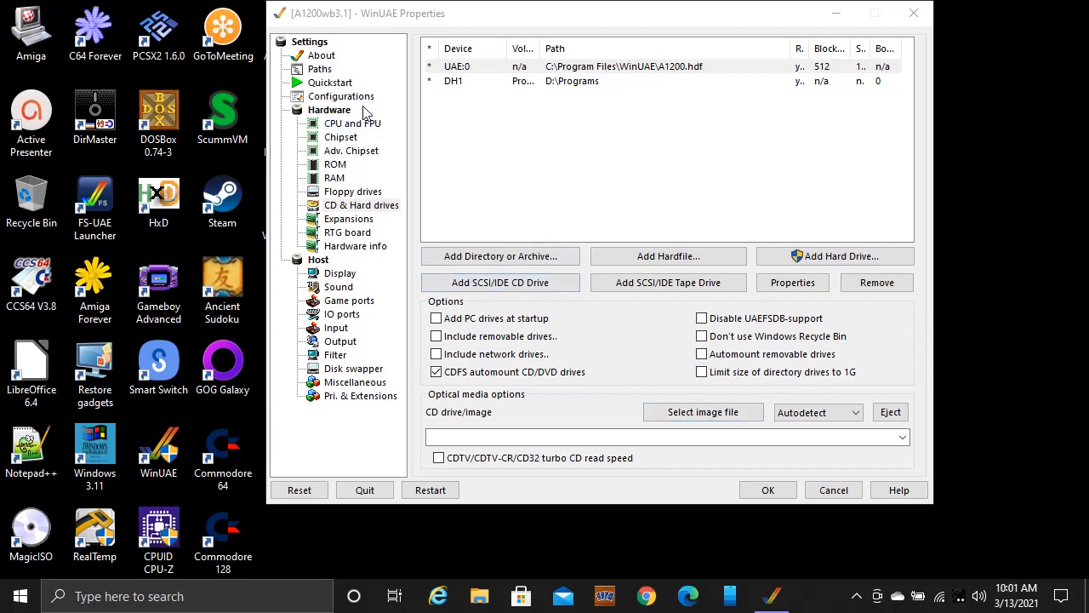
- Save the A1200wb3.1 configuration in WinUAE, then load it and start the emulated machine
{"action": "left_click", "coordinate": [366, 194]}
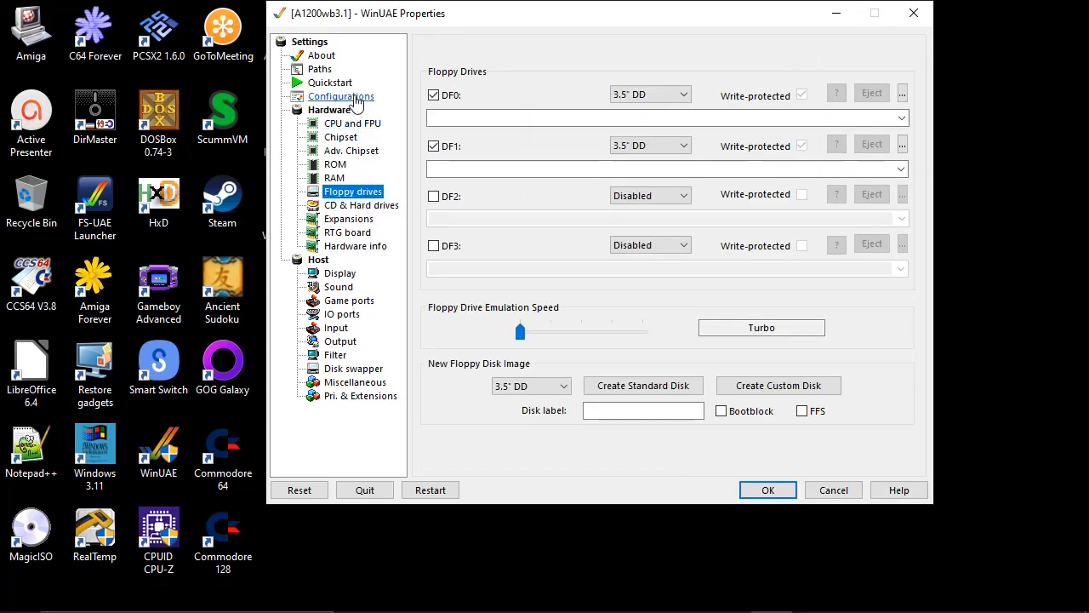
{"action": "left_click", "coordinate": [356, 99]}
{"action": "left_click", "coordinate": [557, 99]}
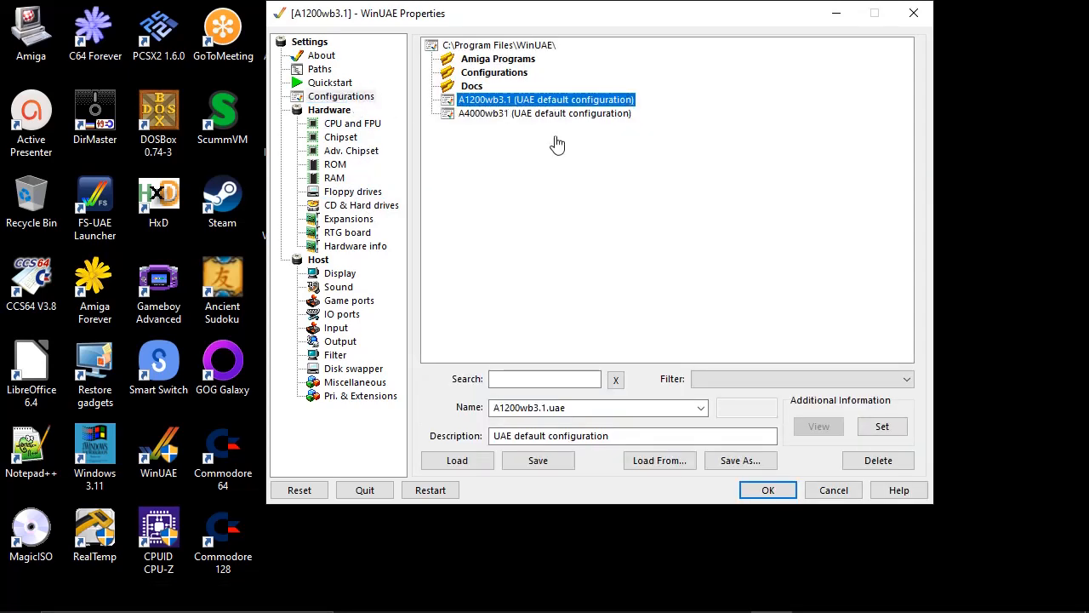
{"action": "left_click", "coordinate": [550, 464]}
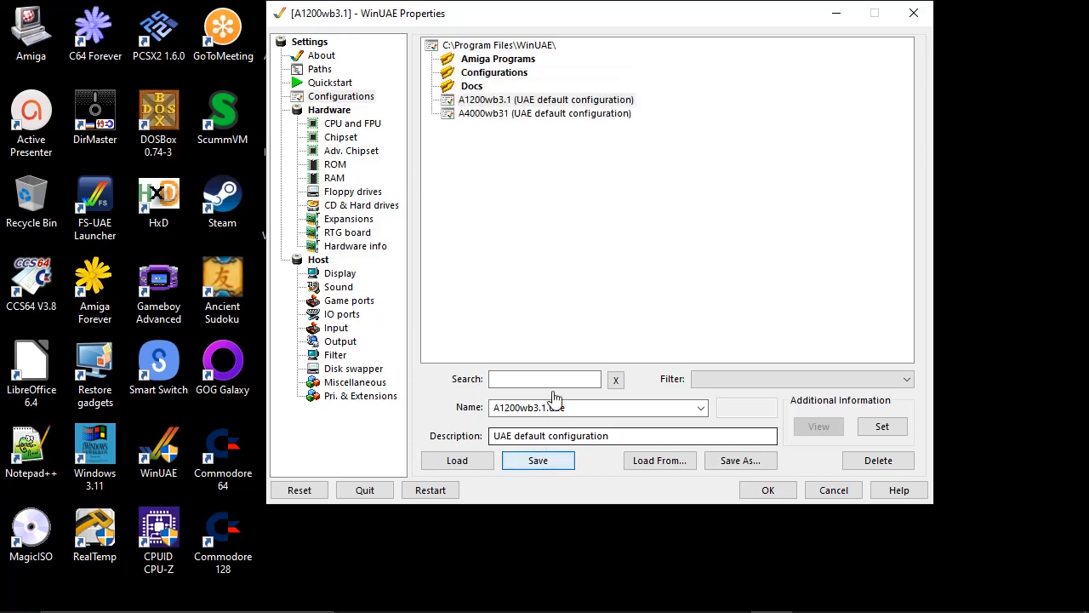
{"action": "left_click", "coordinate": [508, 101]}
{"action": "left_click", "coordinate": [453, 462]}
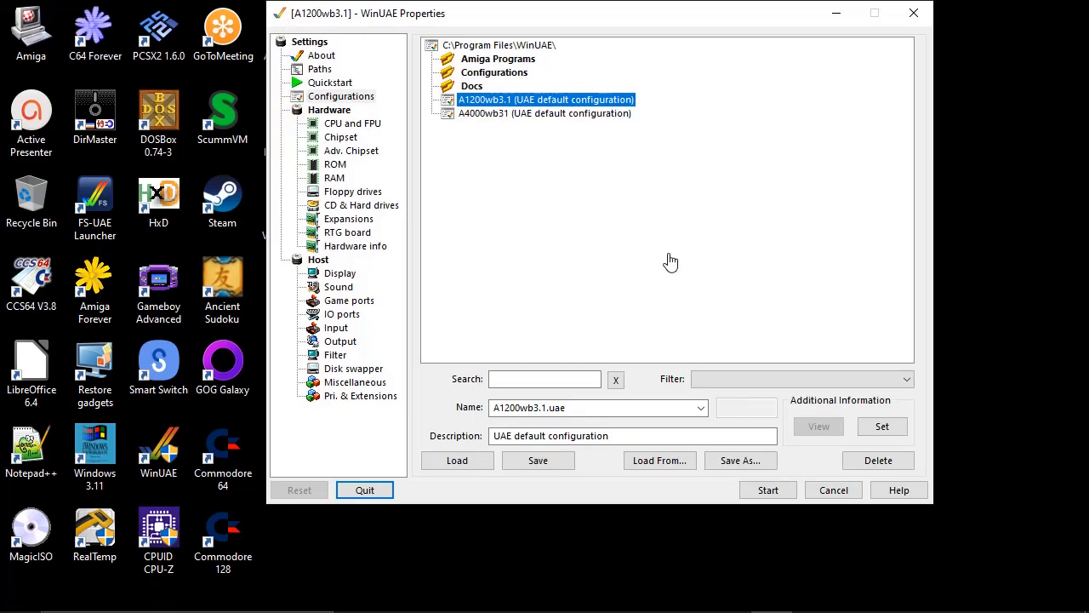
{"action": "left_click", "coordinate": [768, 491]}
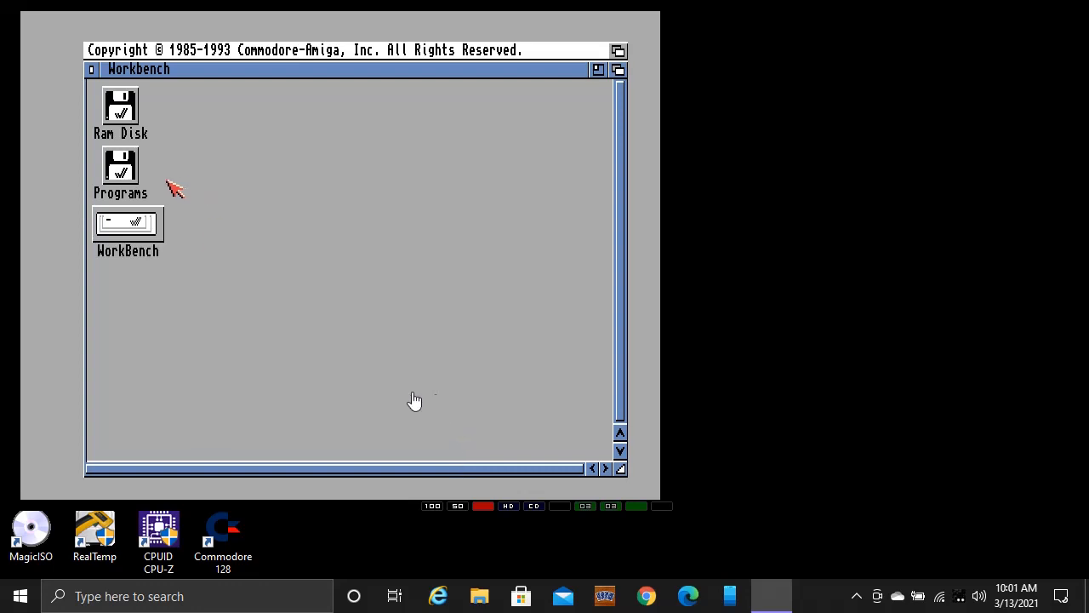
- Open the Programs drive in an enlarged Workbench window, show all its files and clean up the icons
{"action": "double_click", "coordinate": [132, 168]}
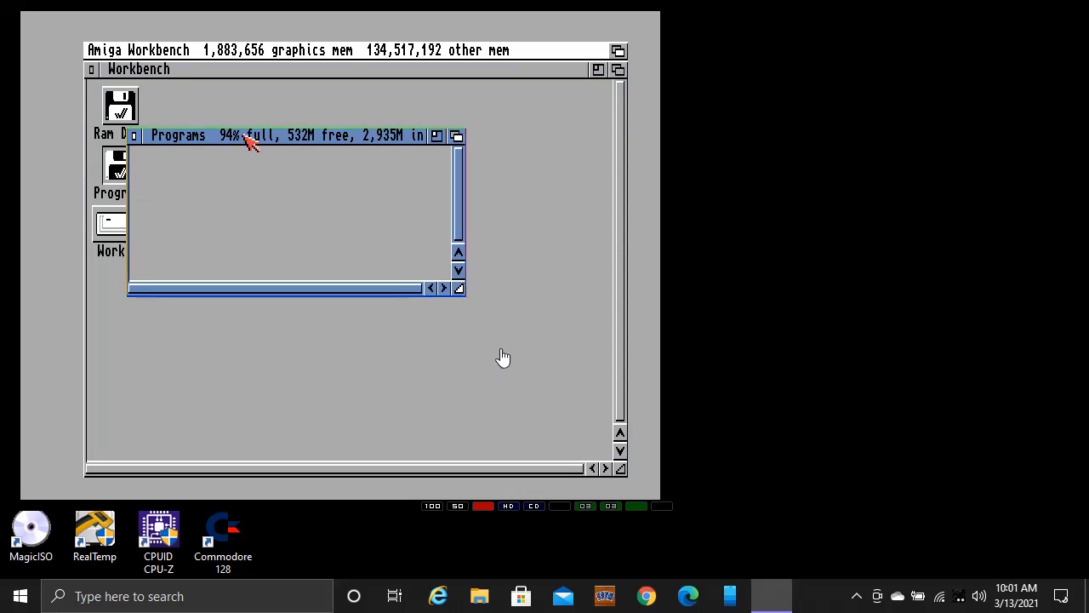
{"action": "left_click_drag", "start_coordinate": [250, 140], "coordinate": [289, 116]}
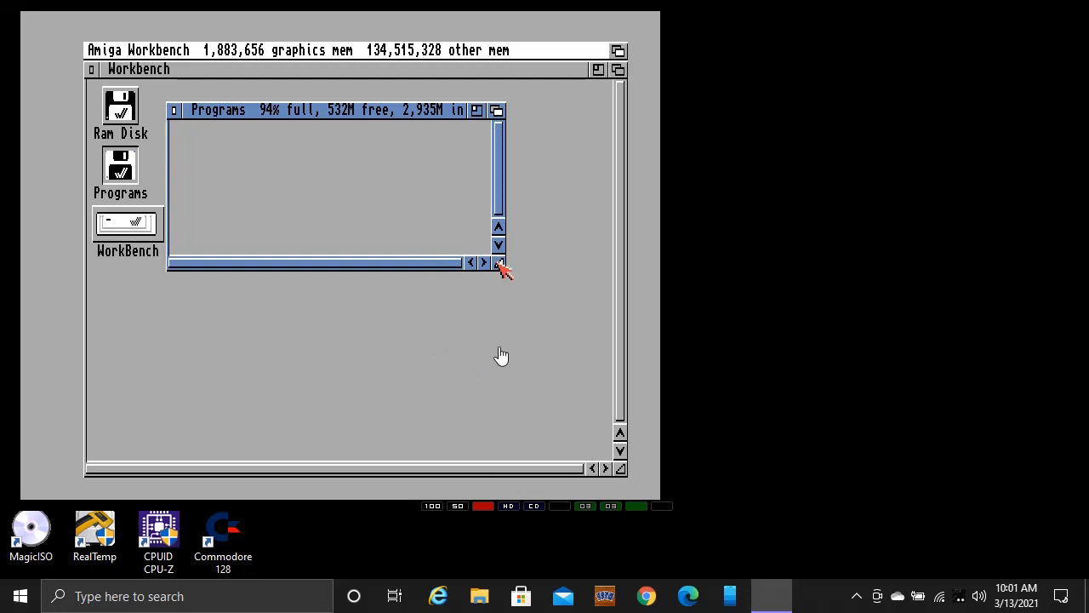
{"action": "left_click_drag", "start_coordinate": [499, 263], "coordinate": [580, 422]}
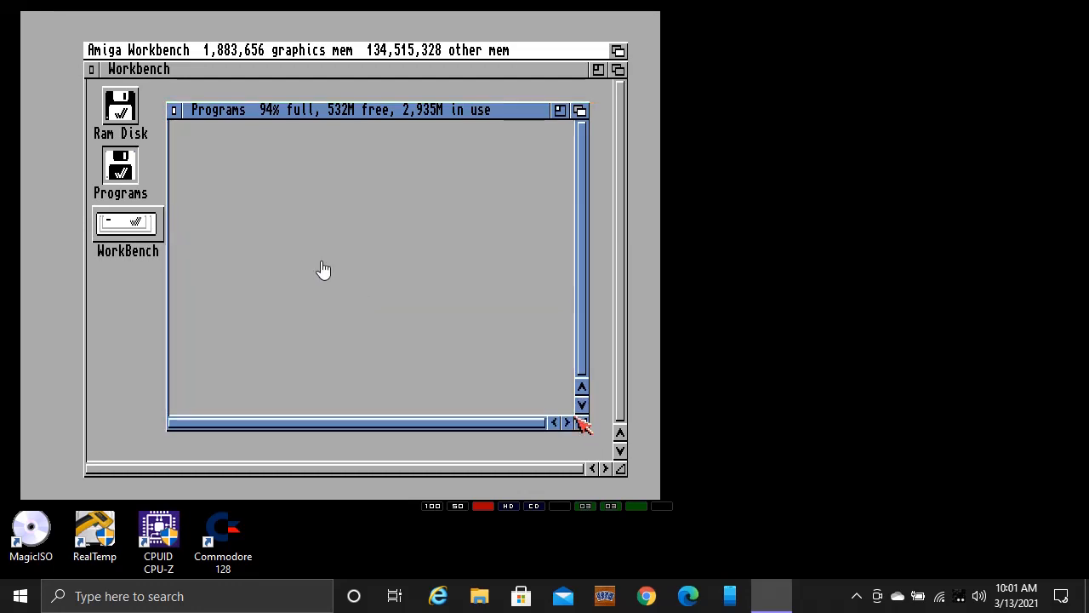
{"action": "right_click", "coordinate": [237, 56]}
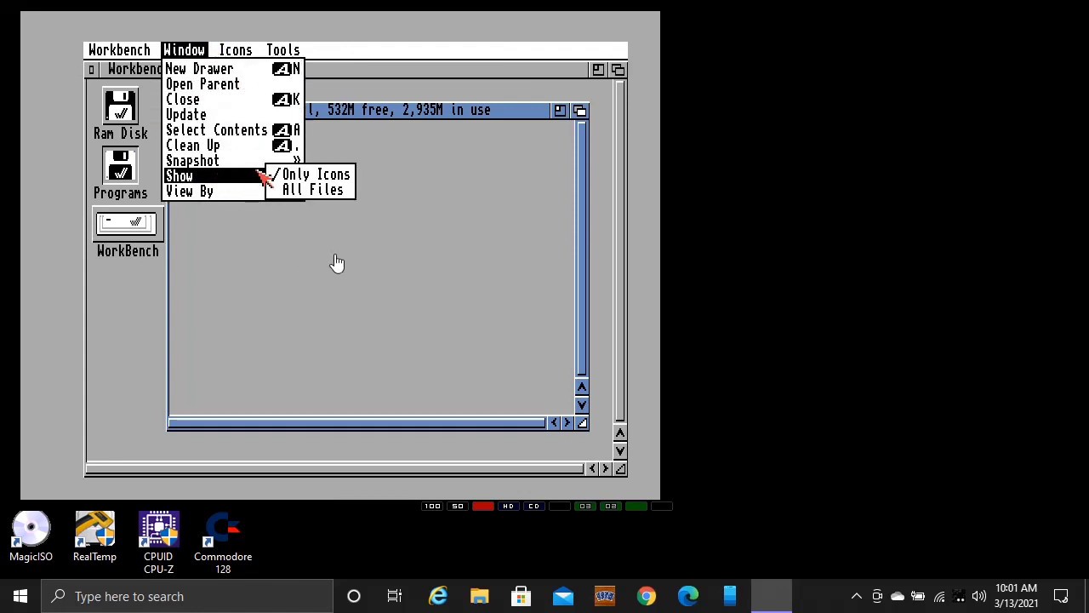
{"action": "right_click", "coordinate": [305, 191]}
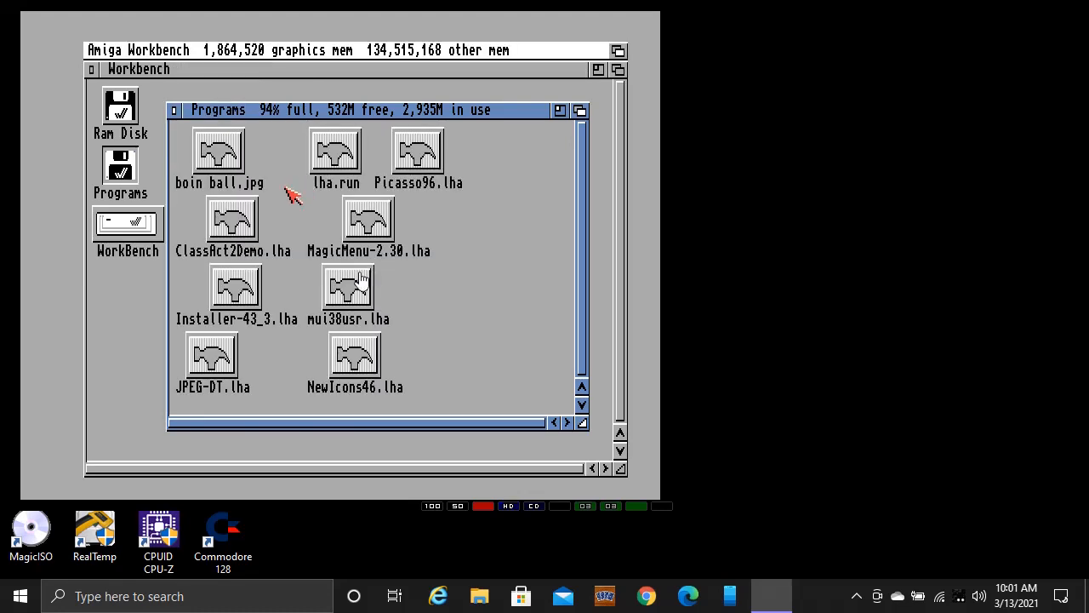
{"action": "right_click", "coordinate": [205, 48]}
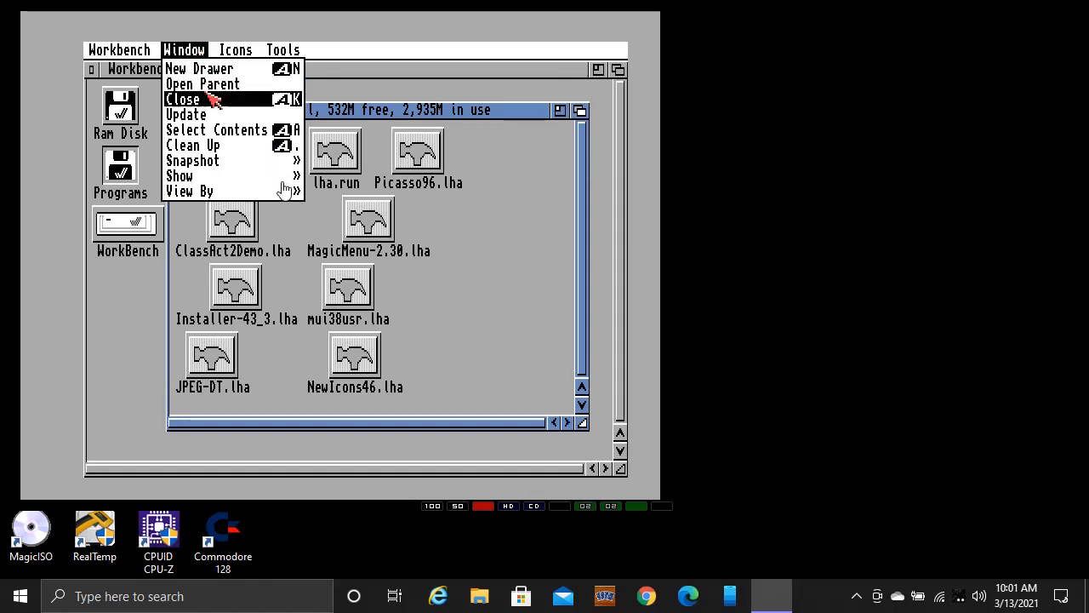
{"action": "right_click", "coordinate": [226, 149]}
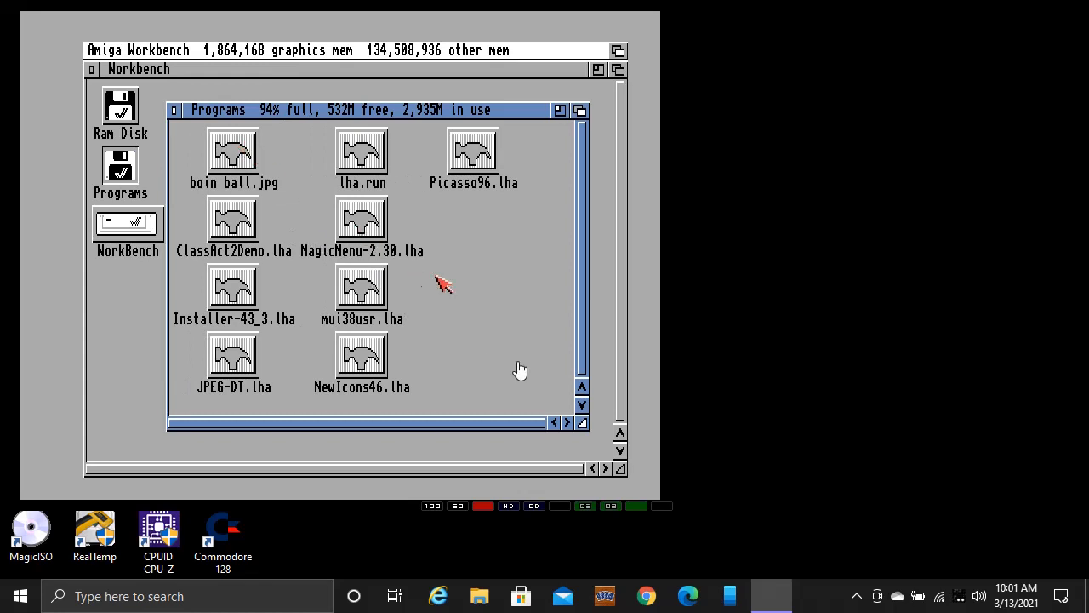
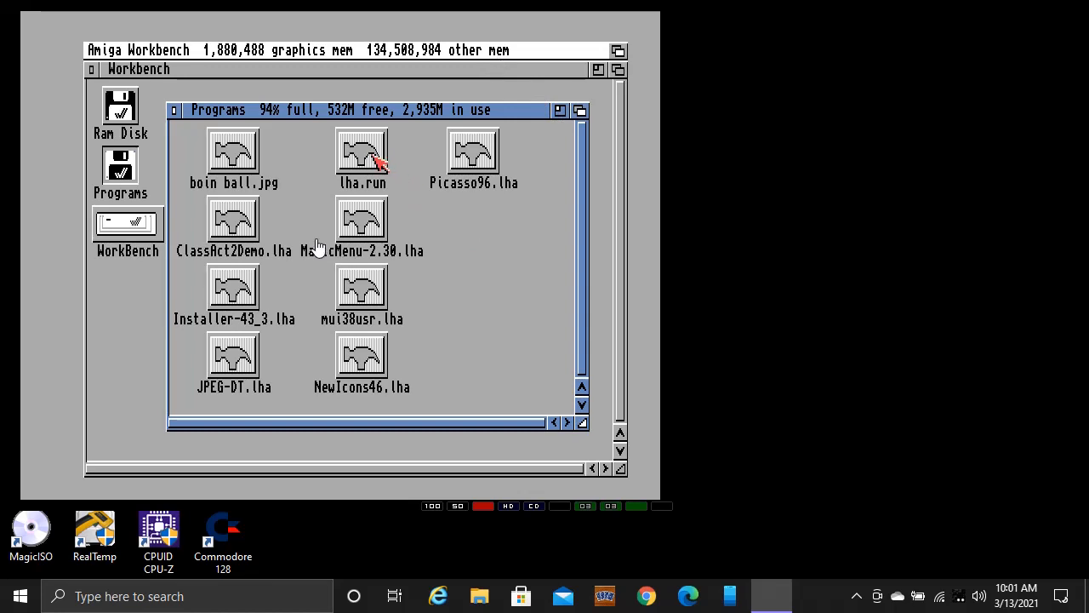
- Execute lha.run with the argument ram: to extract LhA to the Ram Disk, and close the output window
{"action": "double_click", "coordinate": [375, 158]}
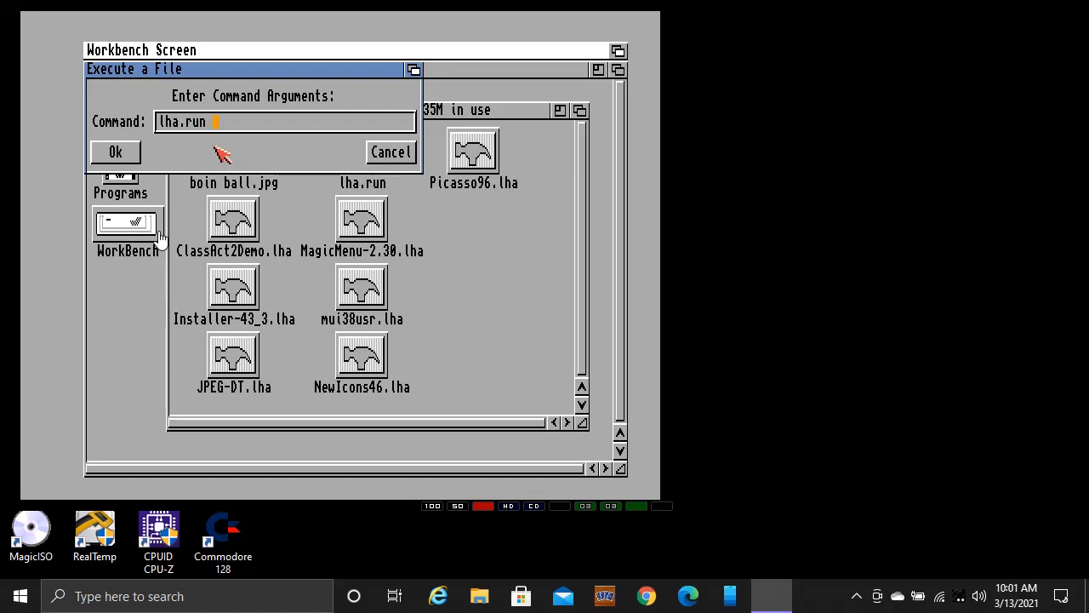
{"action": "type", "text": "ram"}
{"action": "type", "text": ":"}
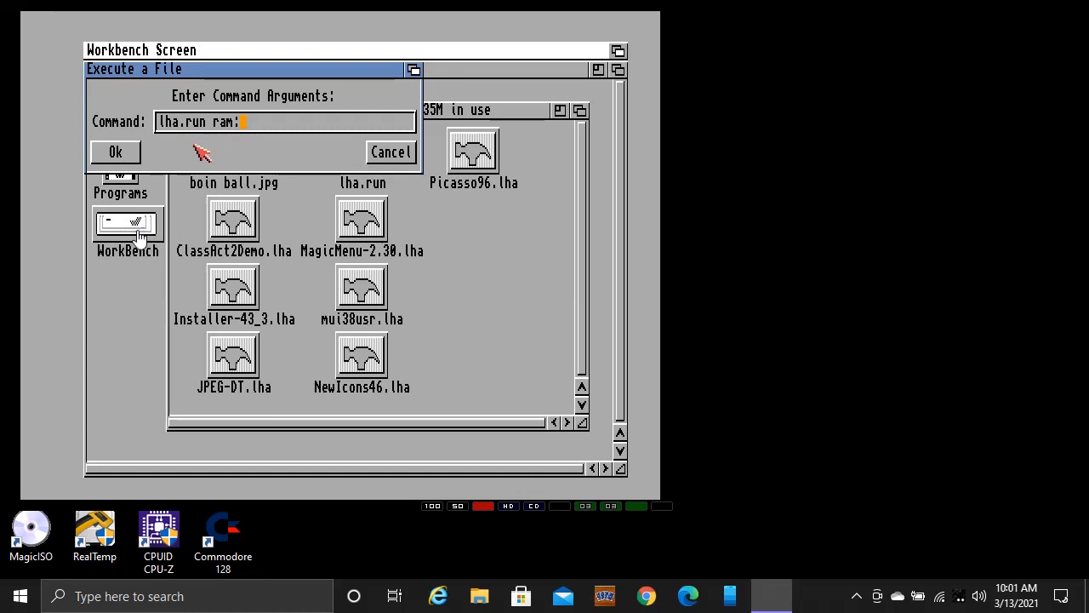
{"action": "left_click", "coordinate": [129, 157]}
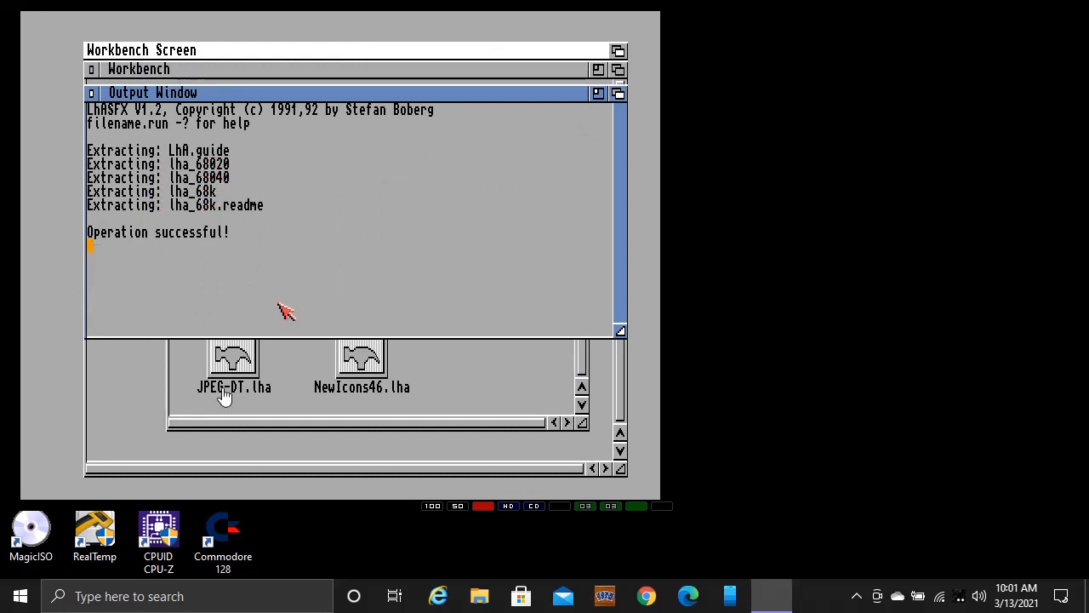
{"action": "left_click", "coordinate": [91, 92]}
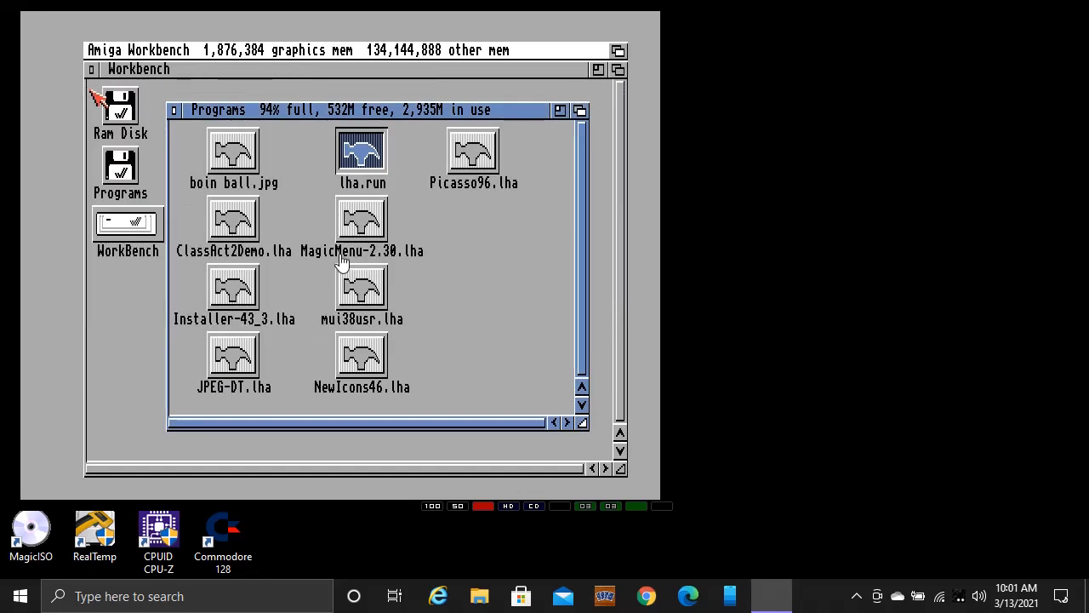
- Open the Ram Disk in an enlarged window, show all its files and clean up the icons
{"action": "double_click", "coordinate": [127, 104]}
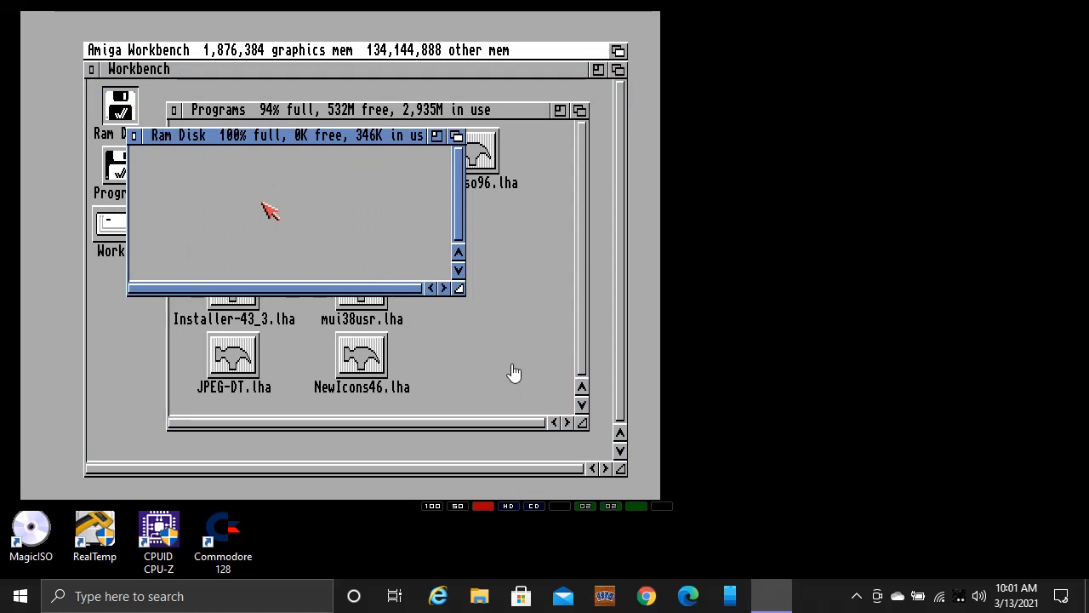
{"action": "right_click", "coordinate": [210, 51]}
{"action": "mouse_move", "coordinate": [212, 177]}
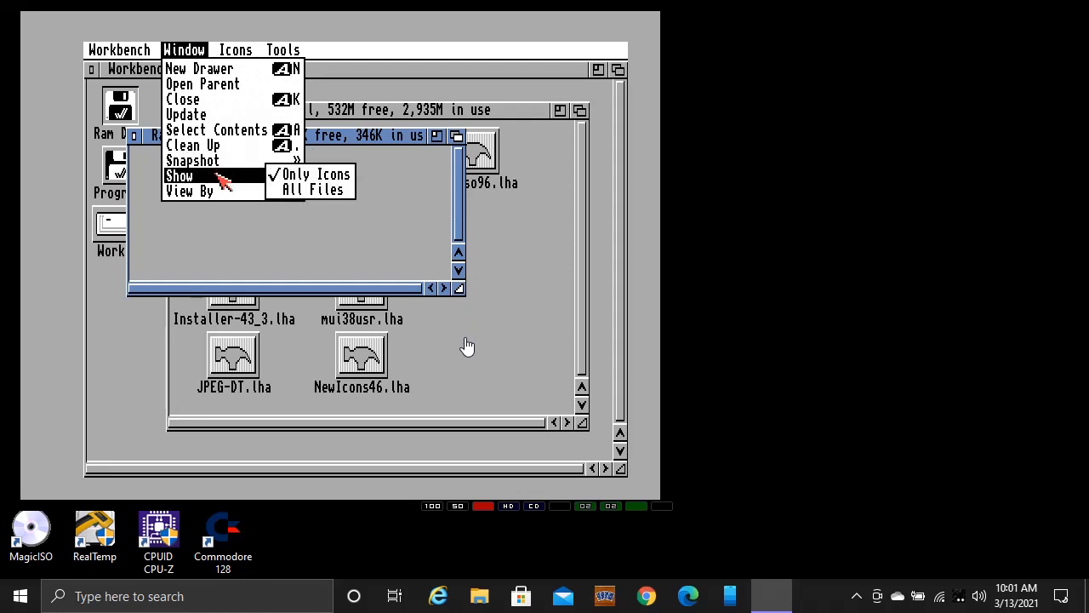
{"action": "right_click", "coordinate": [292, 192]}
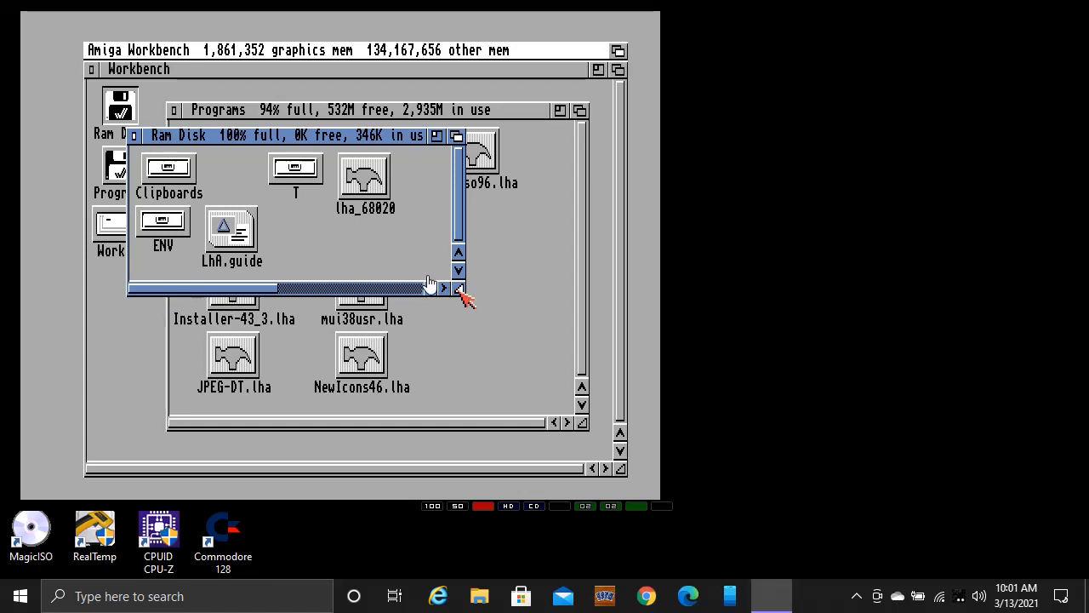
{"action": "left_click_drag", "start_coordinate": [458, 290], "coordinate": [523, 407]}
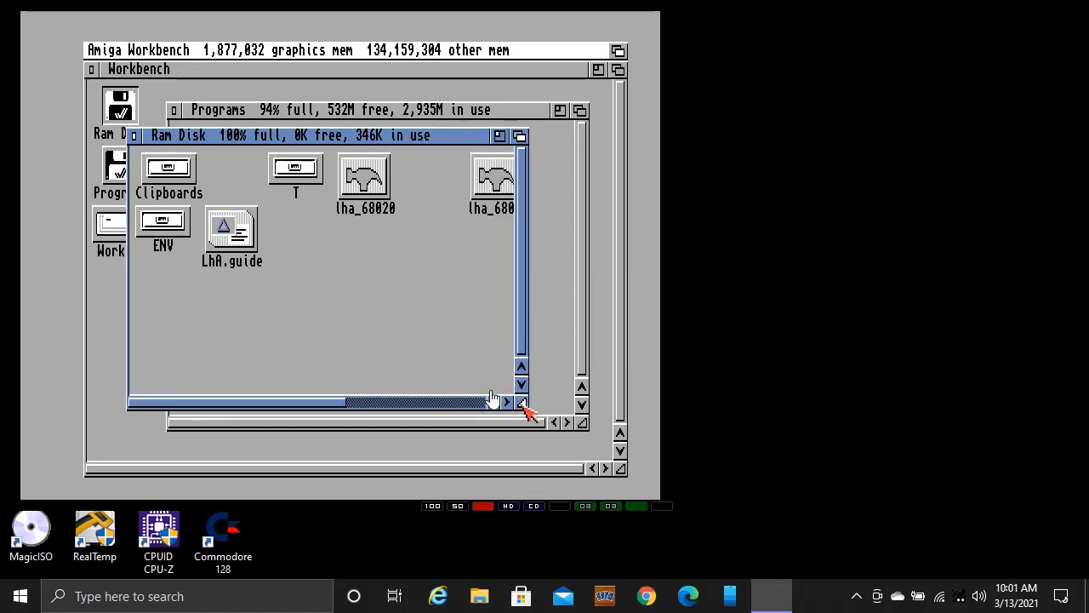
{"action": "right_click", "coordinate": [192, 52]}
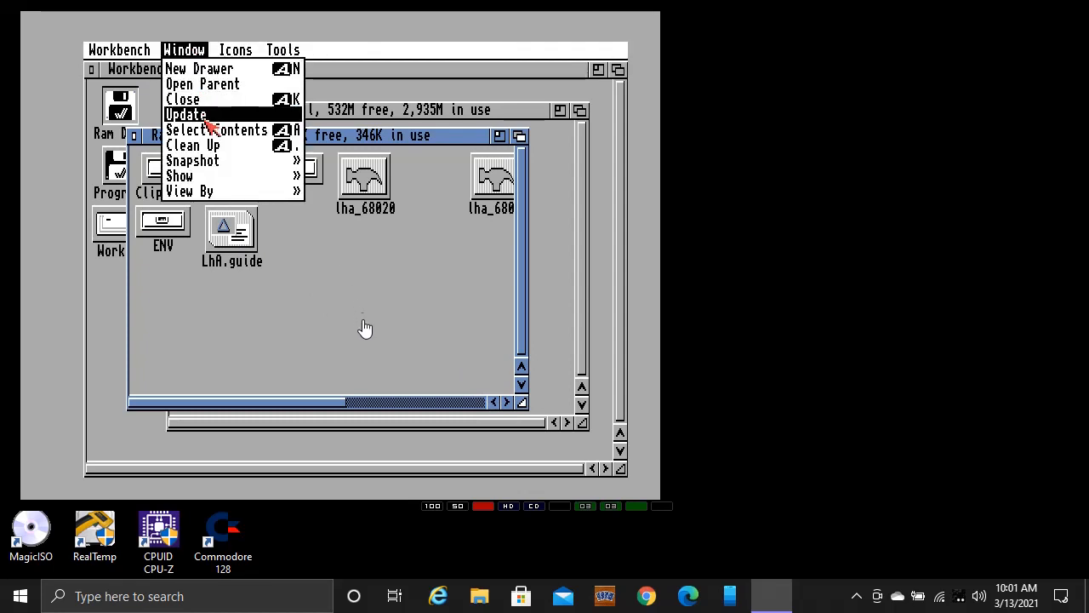
{"action": "right_click", "coordinate": [213, 145]}
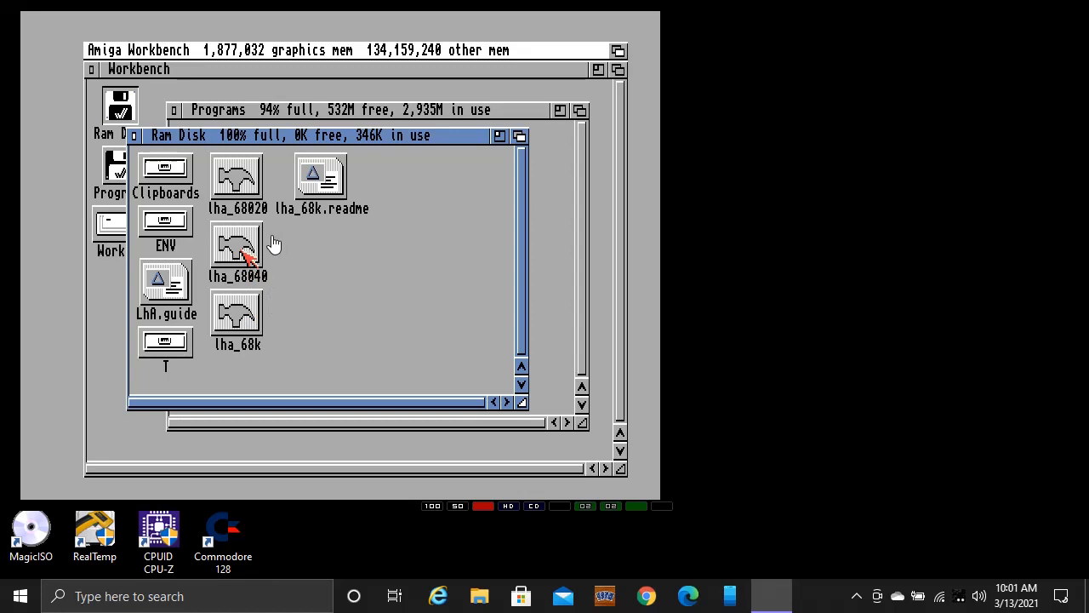
- Install LhA by executing the command copy lha_68020 c:lha on the Ram Disk's lha_68020 file, and reboot the emulated Amiga
{"action": "double_click", "coordinate": [246, 173]}
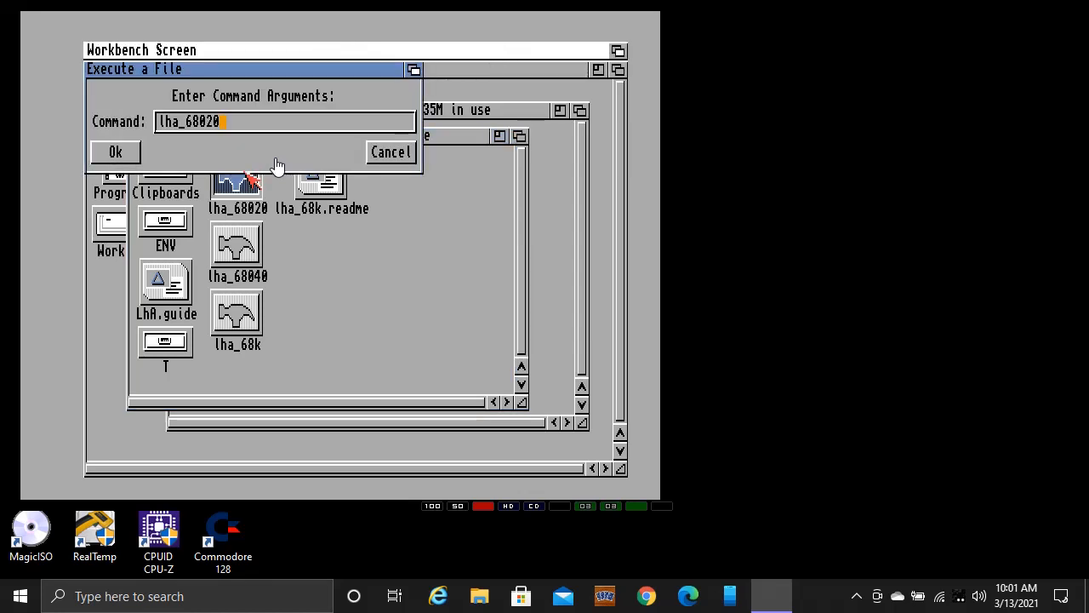
{"action": "left_click", "coordinate": [165, 123]}
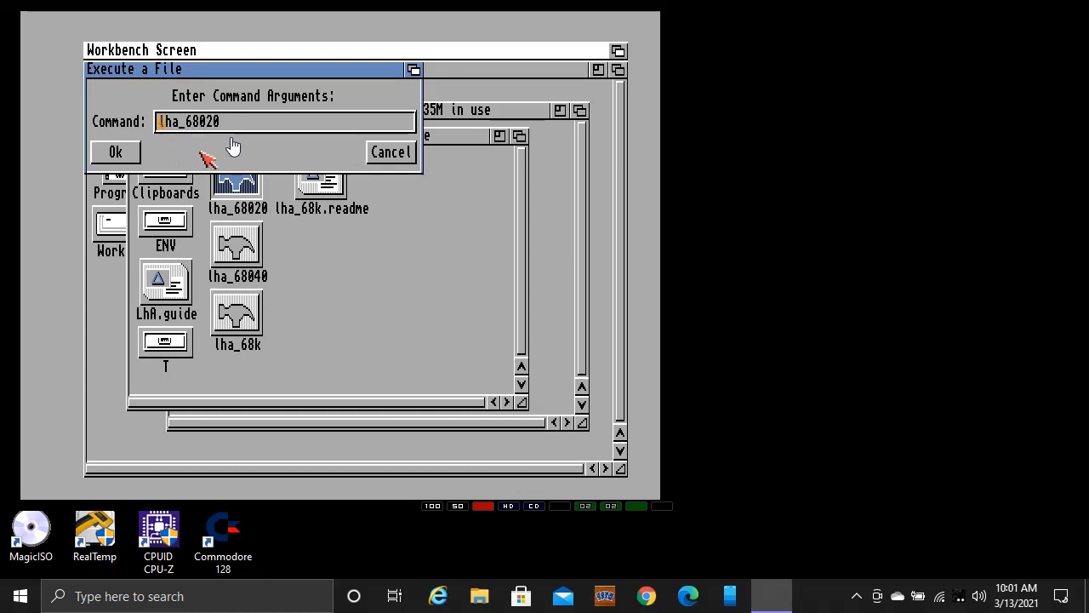
{"action": "type", "text": "cco"}
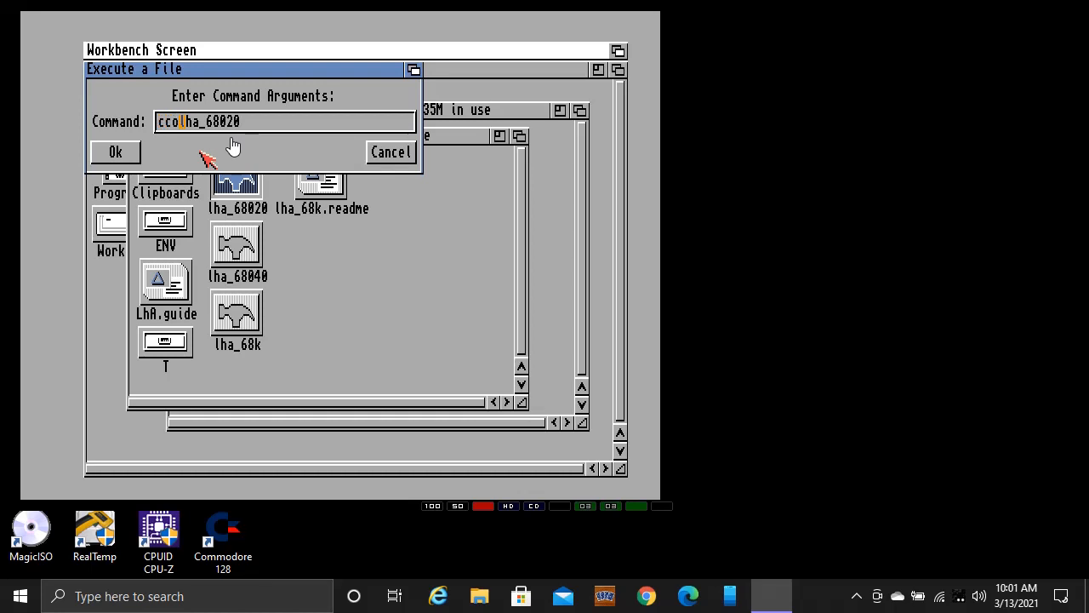
{"action": "key", "text": "BackSpace"}
{"action": "key", "text": "BackSpace"}
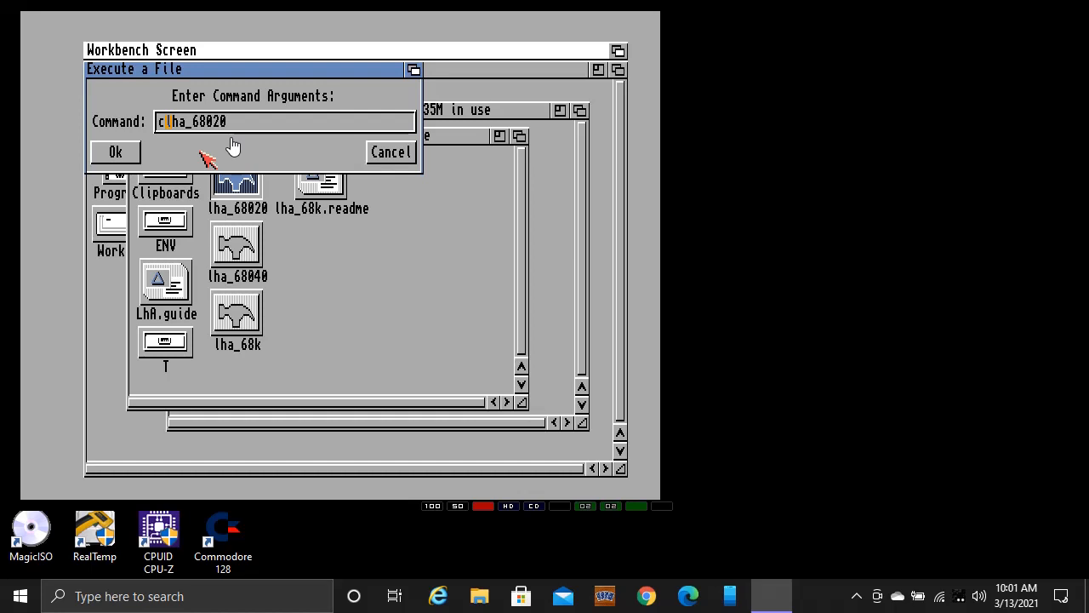
{"action": "type", "text": "opy"}
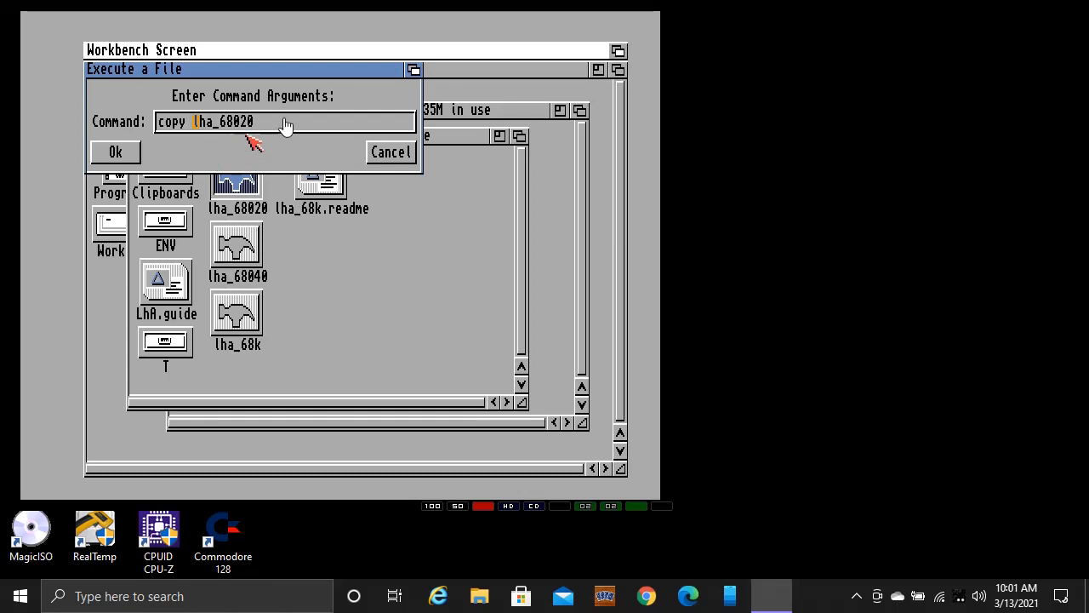
{"action": "left_click", "coordinate": [260, 124]}
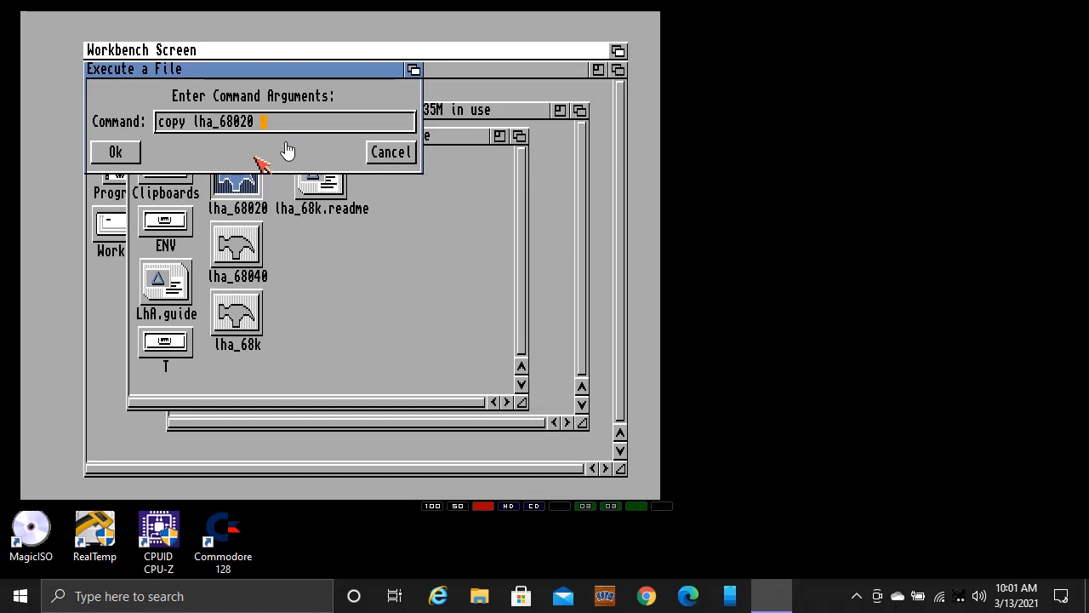
{"action": "type", "text": "c:lh"}
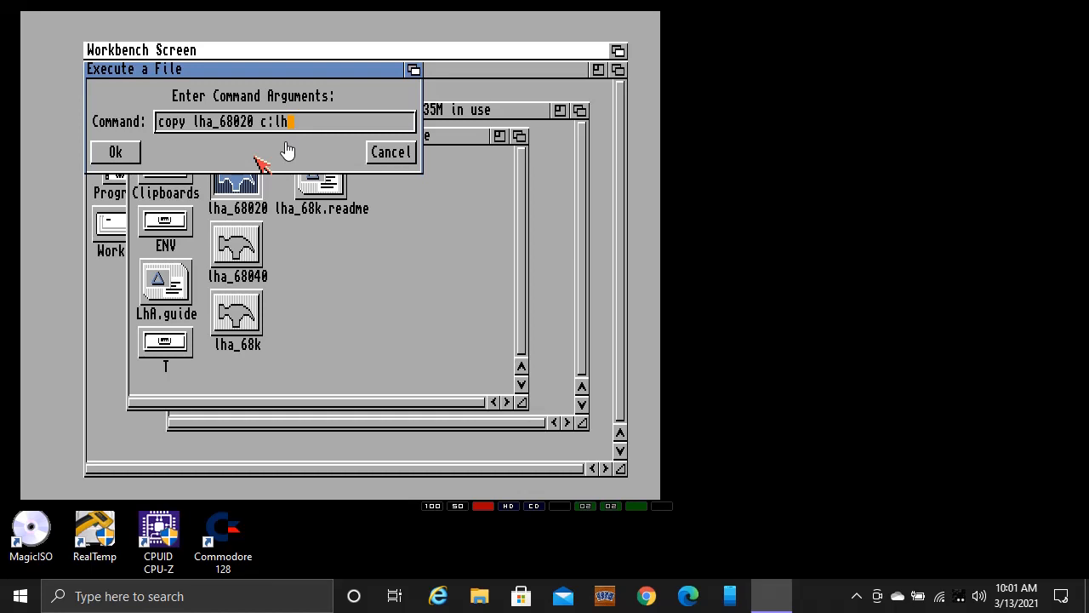
{"action": "type", "text": "a"}
{"action": "left_click", "coordinate": [132, 149]}
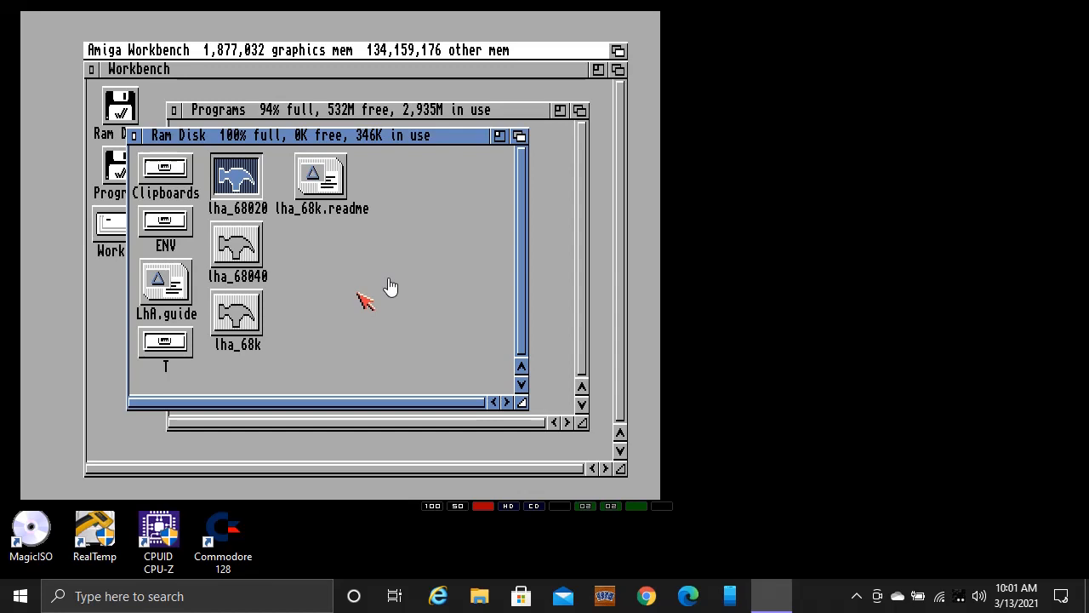
{"action": "left_click", "coordinate": [358, 294]}
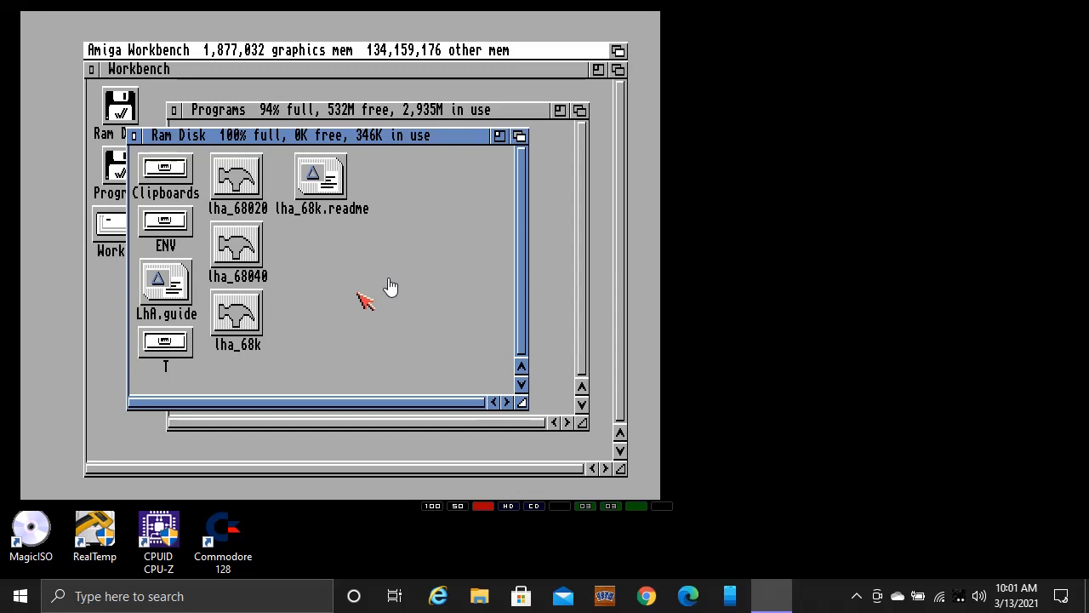
{"action": "key", "text": "ctrl+Super_L+Super_R"}
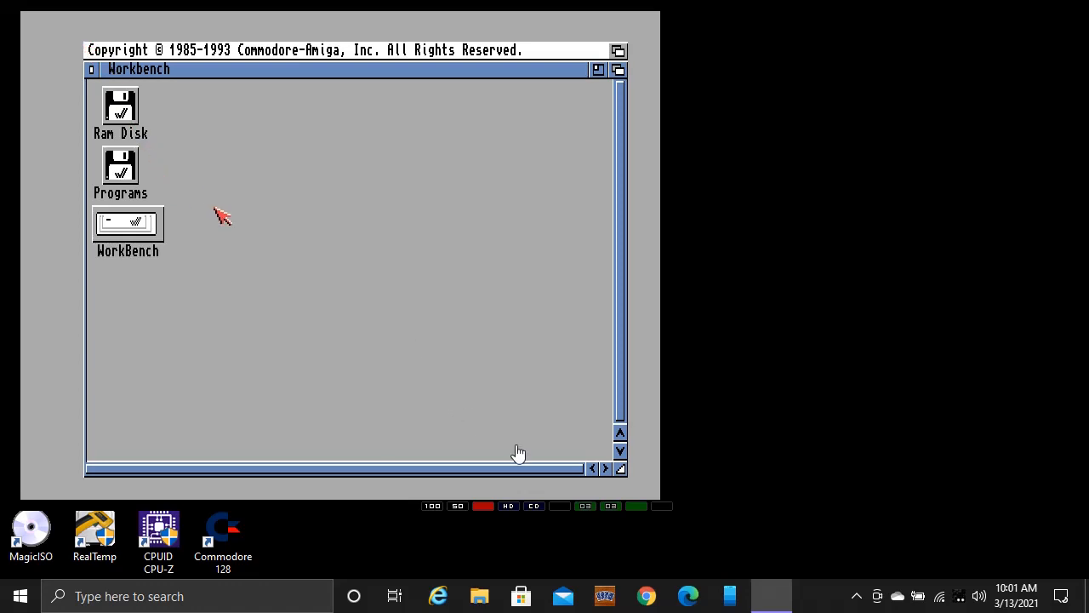
- Open the Programs drive in an enlarged window, show all its files and clean up the icons
{"action": "double_click", "coordinate": [130, 173]}
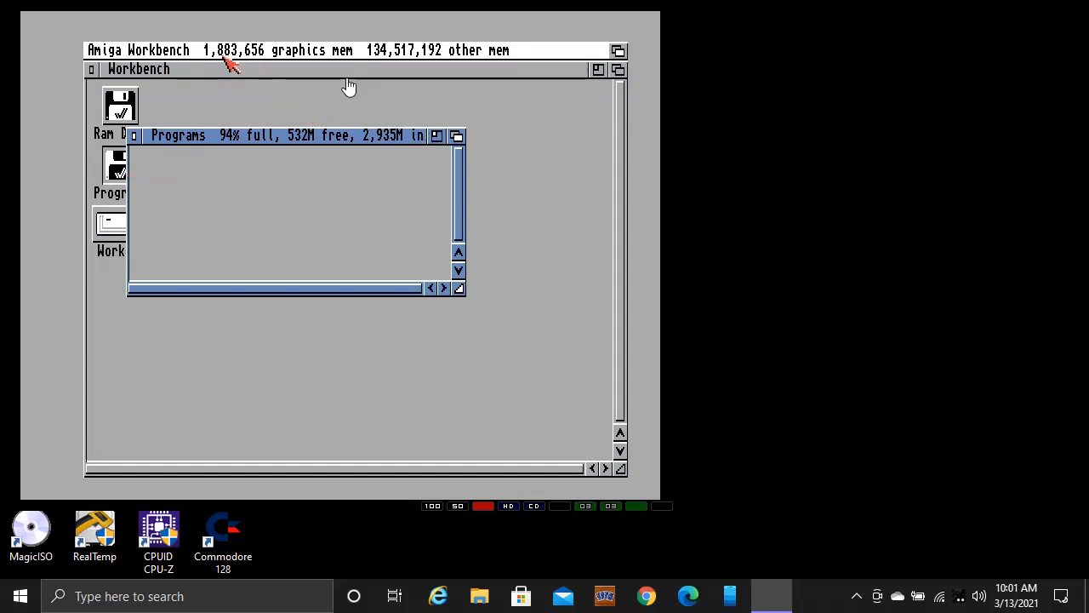
{"action": "left_click_drag", "start_coordinate": [466, 294], "coordinate": [529, 396]}
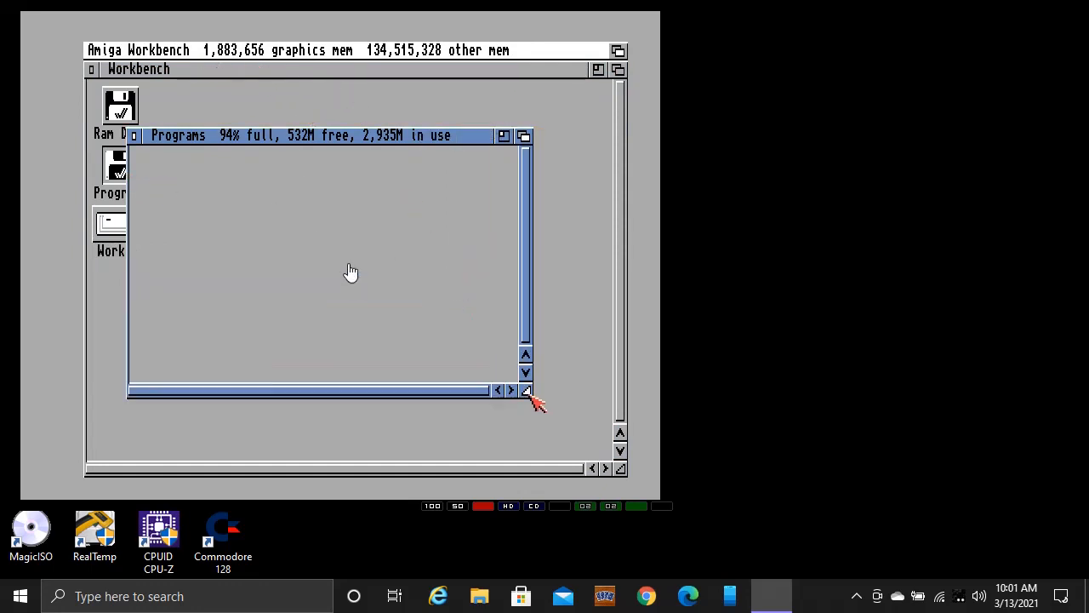
{"action": "right_click", "coordinate": [207, 49]}
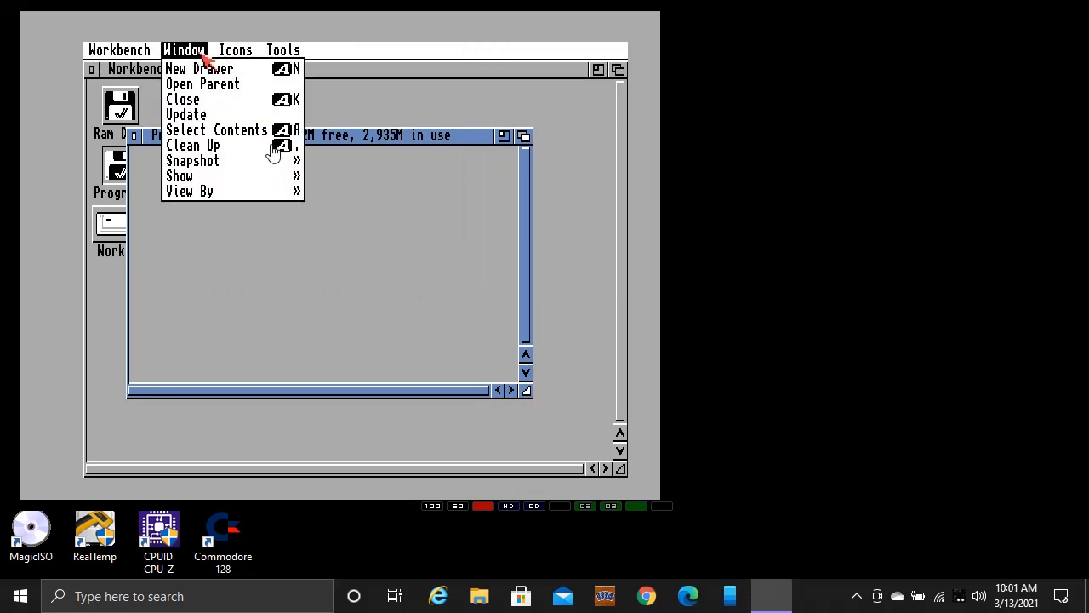
{"action": "mouse_move", "coordinate": [223, 177]}
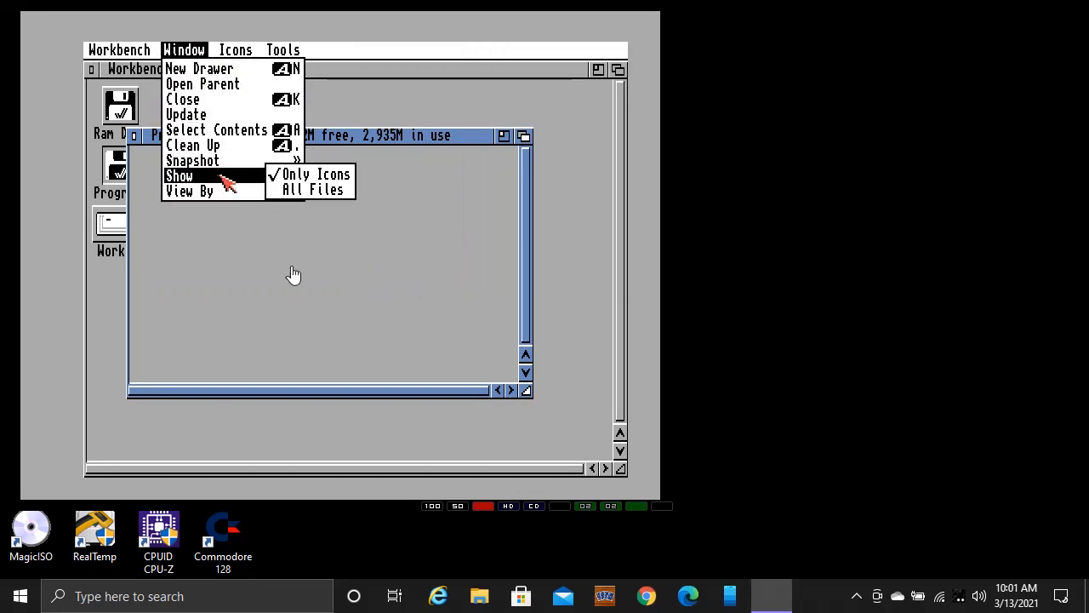
{"action": "right_click", "coordinate": [307, 189]}
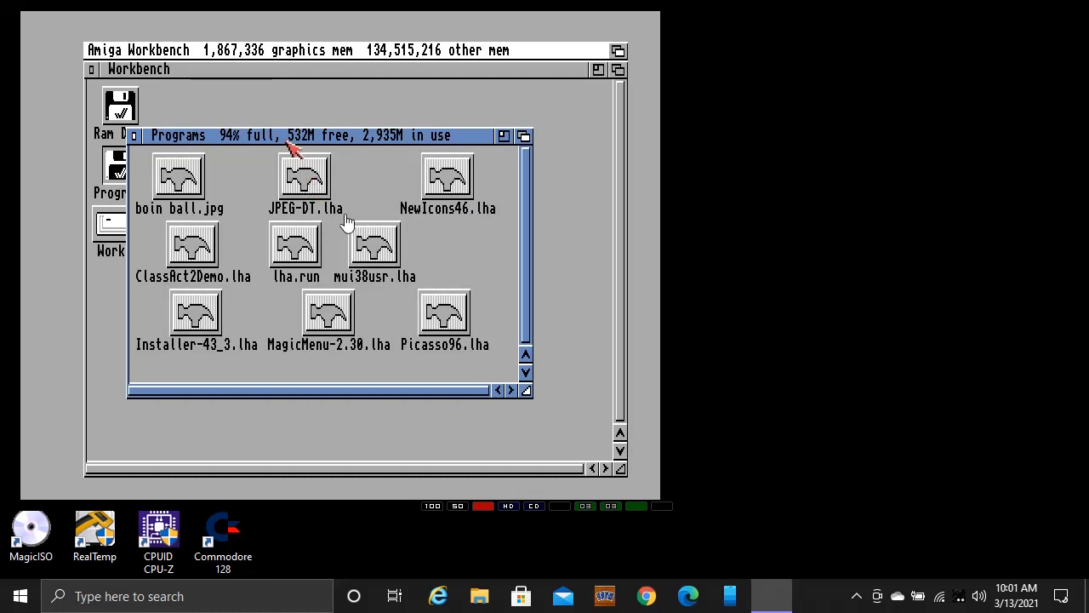
{"action": "right_click", "coordinate": [209, 49]}
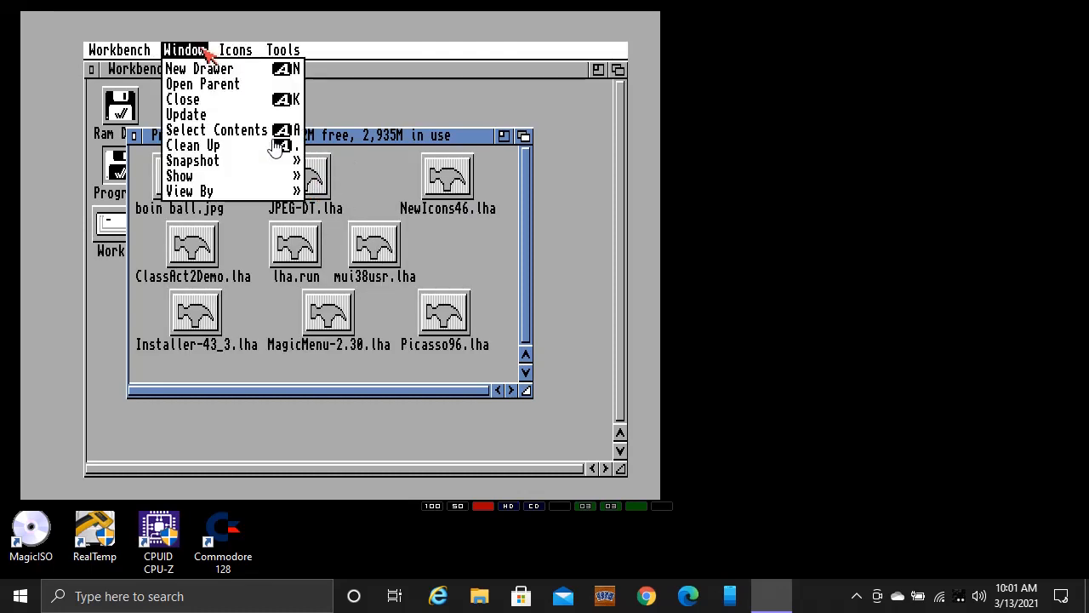
{"action": "right_click", "coordinate": [214, 152]}
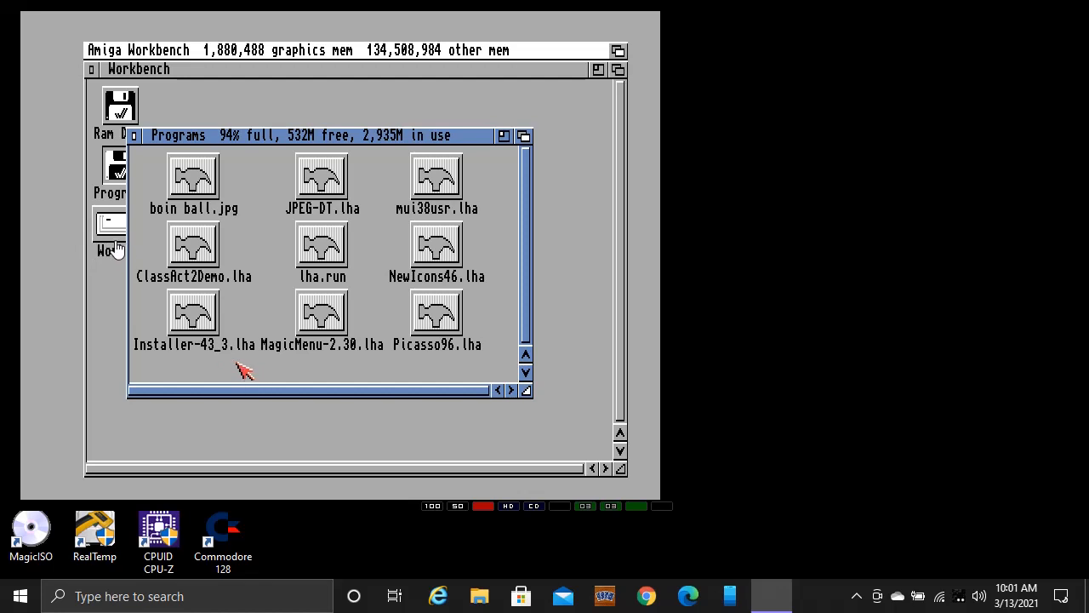
- Extract Installer-43_3.lha to the Programs drive with the command lha x Installer-43_3.lha programs:, and close the output window
{"action": "left_click", "coordinate": [202, 315]}
{"action": "double_click", "coordinate": [201, 313]}
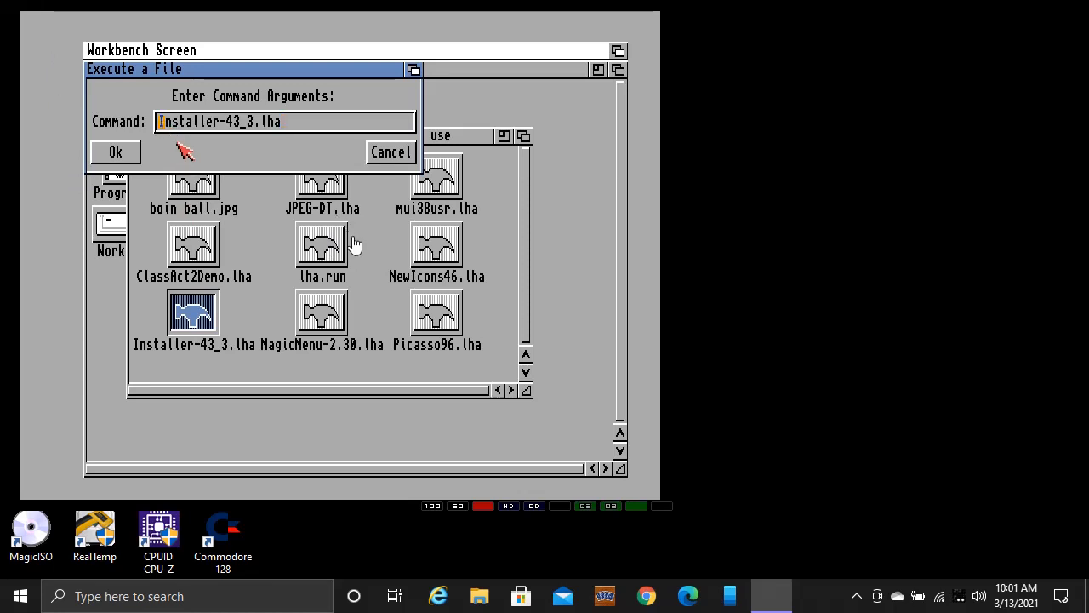
{"action": "type", "text": "lha "}
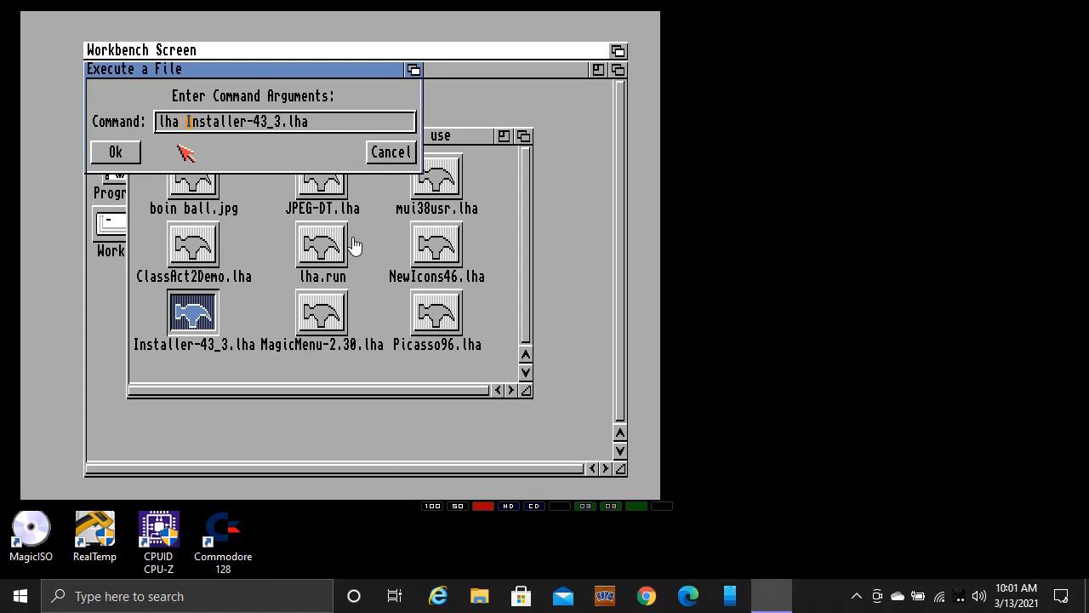
{"action": "type", "text": "x"}
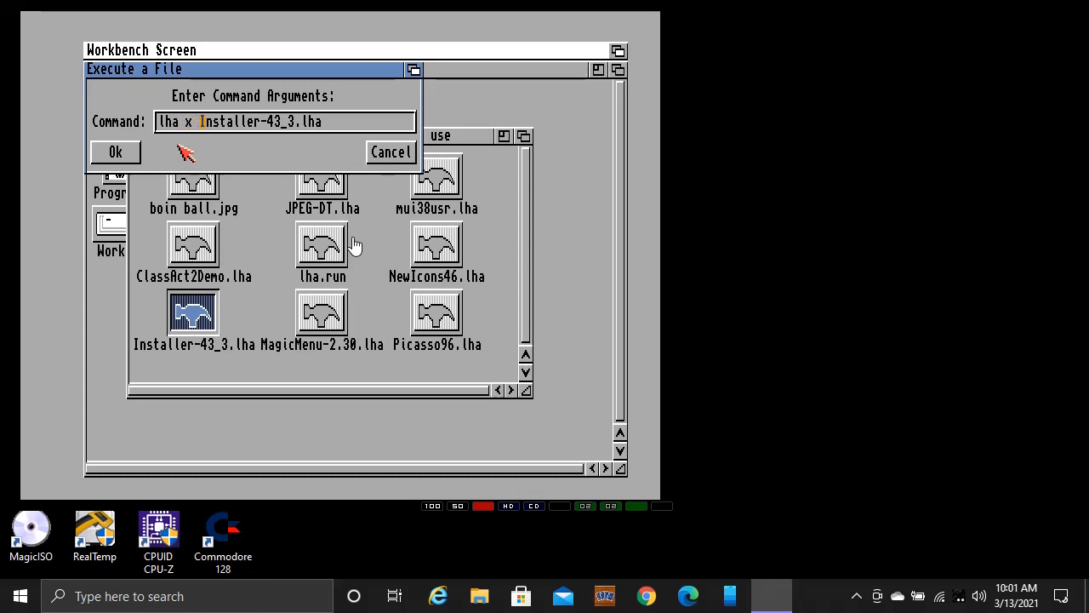
{"action": "key", "text": "Right"}
{"action": "key", "text": "Right"}
{"action": "key", "text": "Right"}
{"action": "key", "text": "Right"}
{"action": "key", "text": "Right"}
{"action": "key", "text": "Right"}
{"action": "key", "text": "Right"}
{"action": "key", "text": "Right"}
{"action": "key", "text": "Right"}
{"action": "key", "text": "Right"}
{"action": "key", "text": "Right"}
{"action": "key", "text": "Right"}
{"action": "key", "text": "Right"}
{"action": "key", "text": "Right"}
{"action": "key", "text": "Right"}
{"action": "key", "text": "Right"}
{"action": "key", "text": "Right"}
{"action": "key", "text": "Right"}
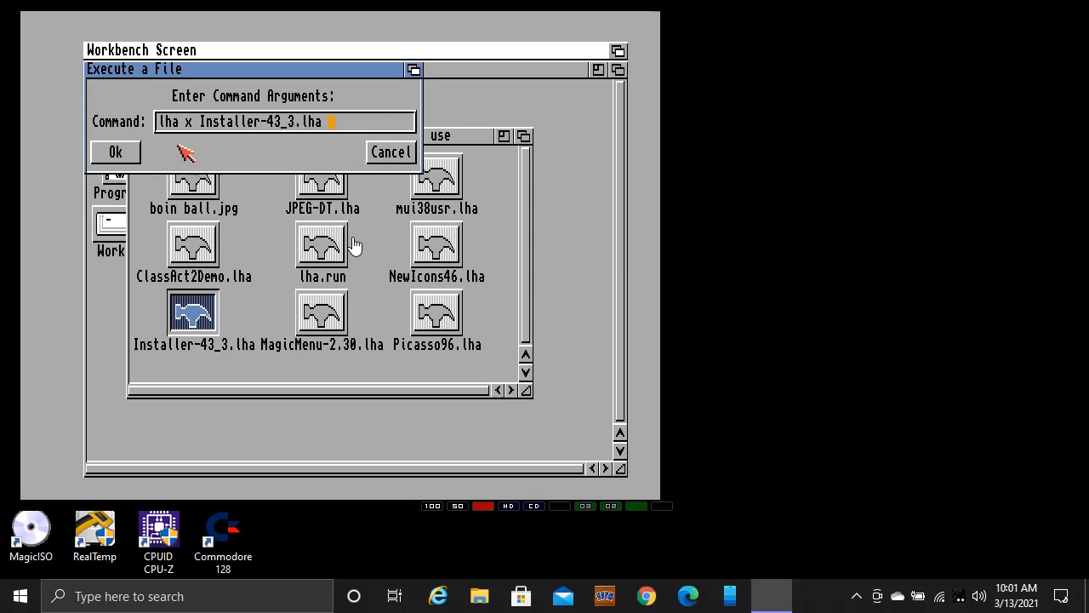
{"action": "type", "text": "prog"}
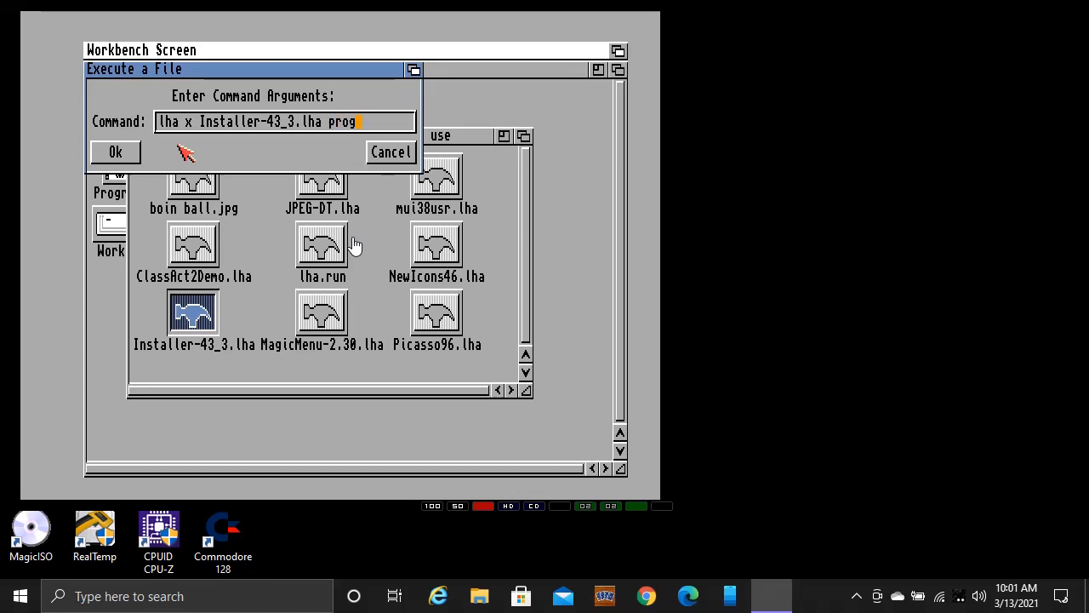
{"action": "type", "text": "rams:"}
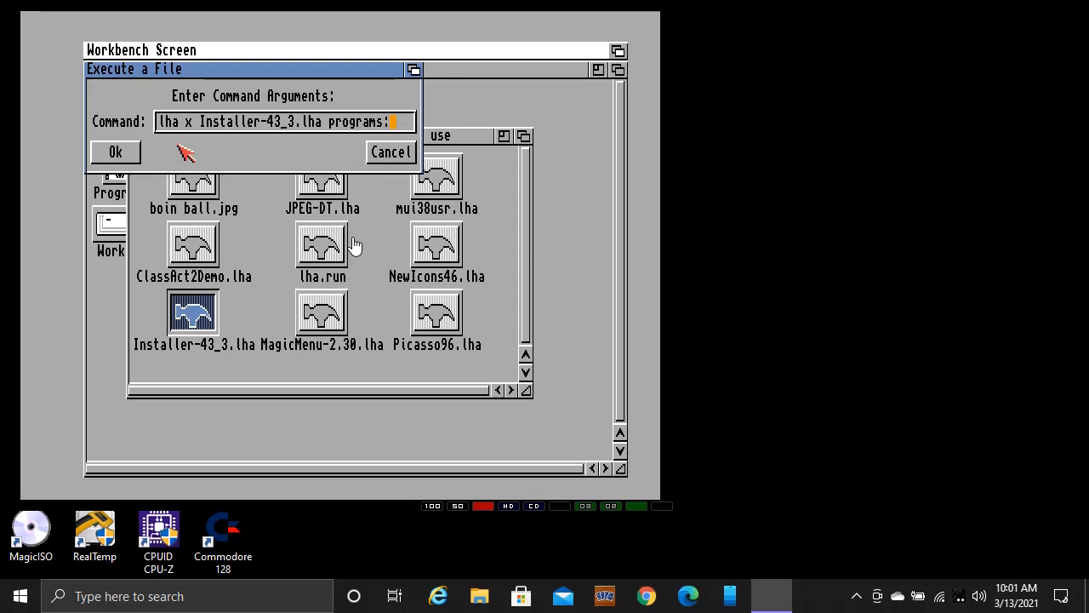
{"action": "left_click", "coordinate": [134, 150]}
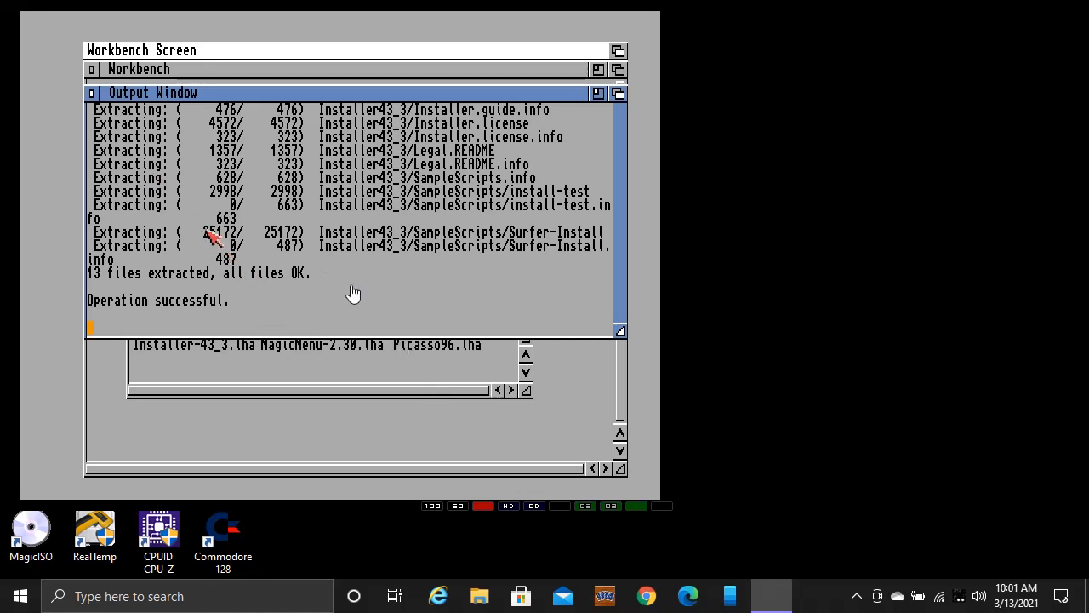
{"action": "left_click", "coordinate": [91, 93]}
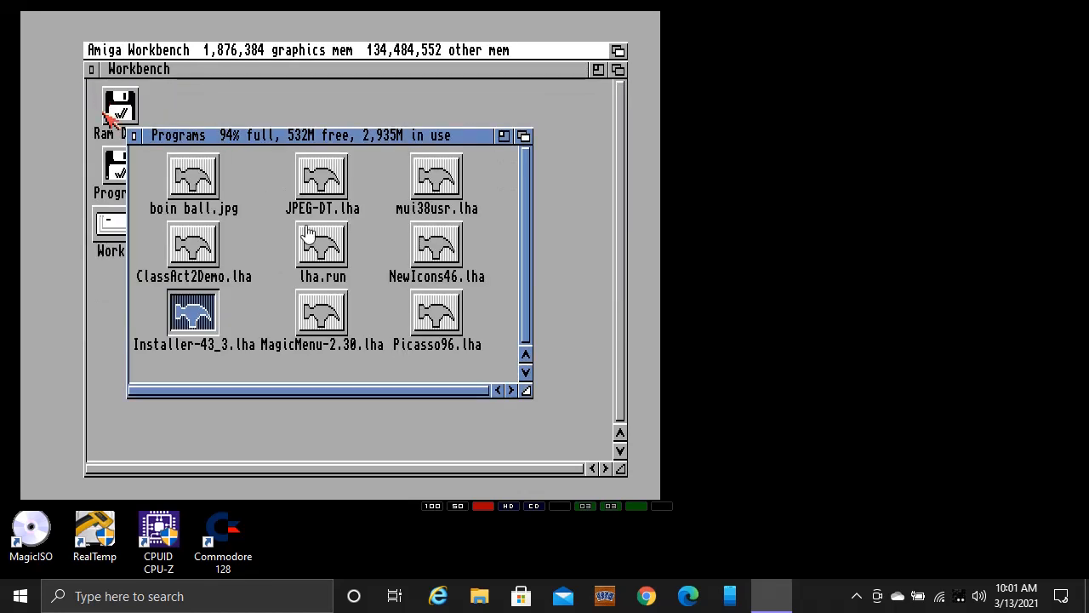
- Deselect the Installer archive and update the Programs window's contents
{"action": "left_click", "coordinate": [281, 269]}
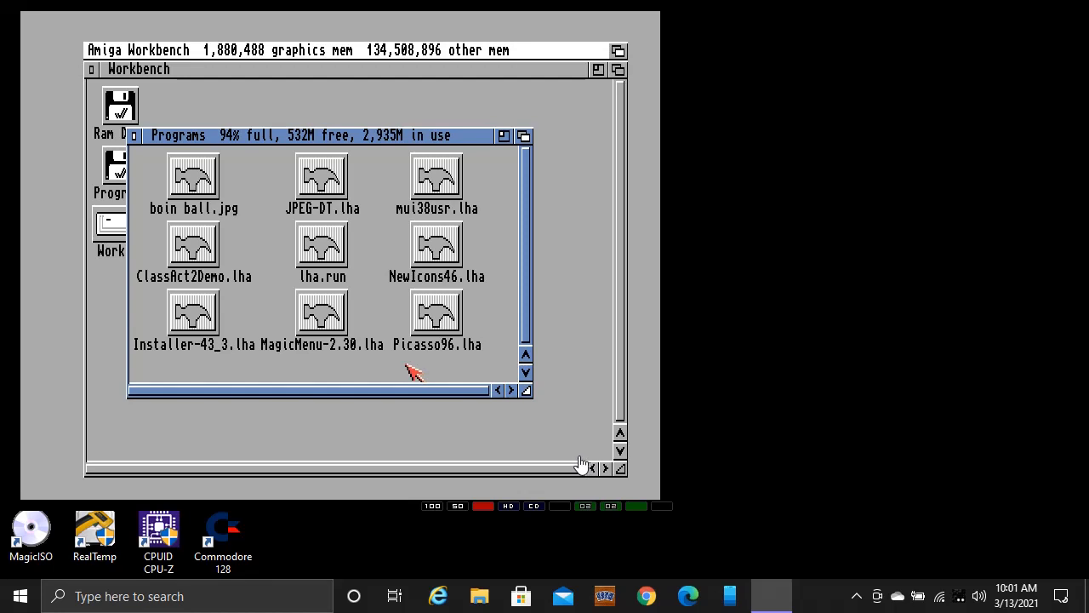
{"action": "right_click", "coordinate": [202, 51]}
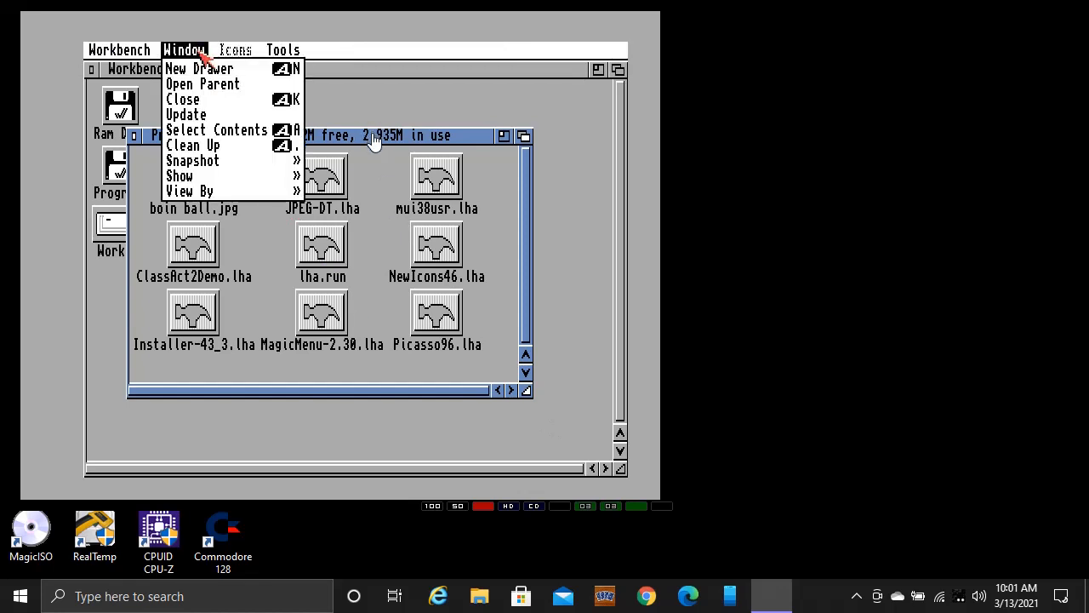
{"action": "left_click", "coordinate": [197, 115]}
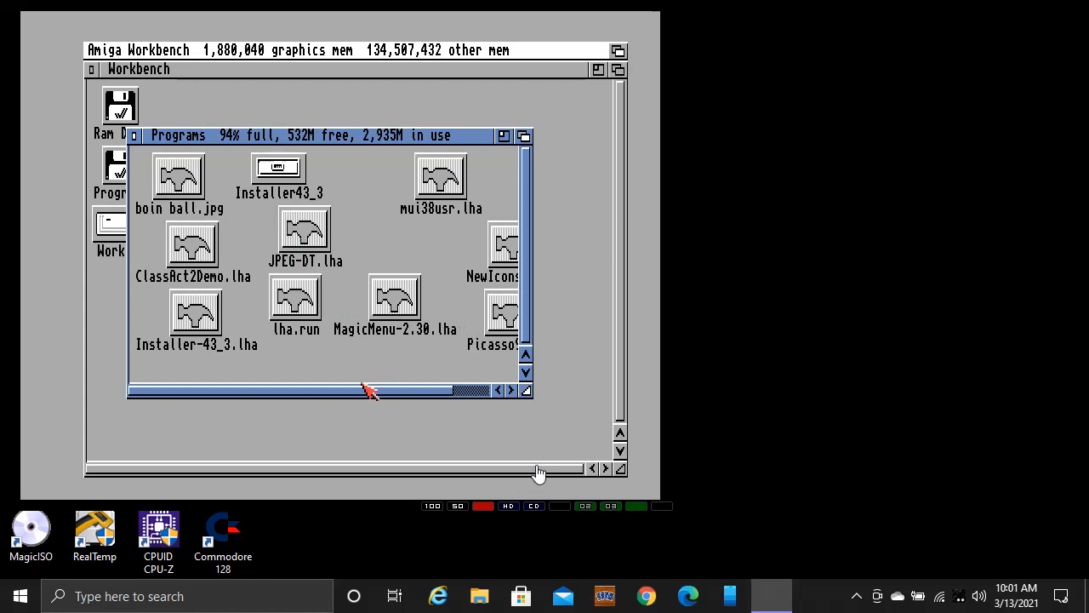
- Clean up the icon arrangement in the Programs window and open the Installer43_3 drawer
{"action": "right_click", "coordinate": [190, 68]}
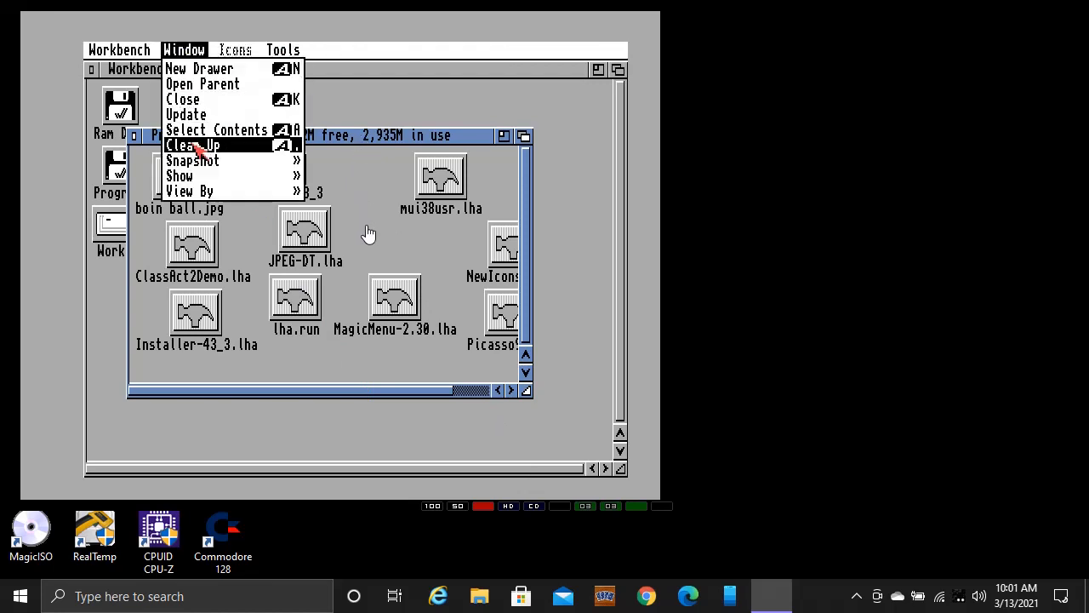
{"action": "left_click", "coordinate": [196, 147]}
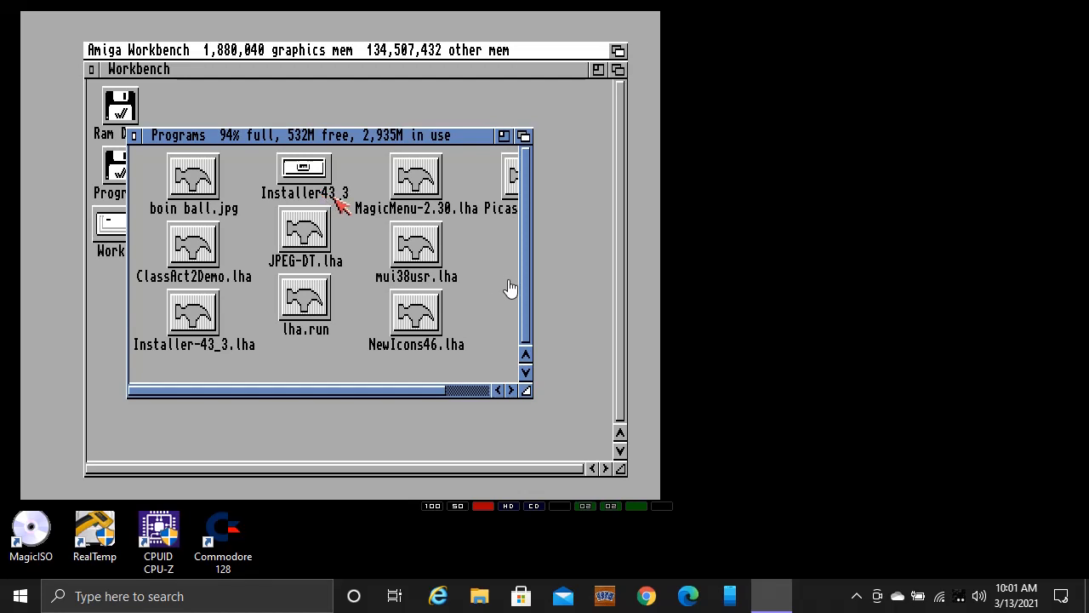
{"action": "double_click", "coordinate": [298, 172]}
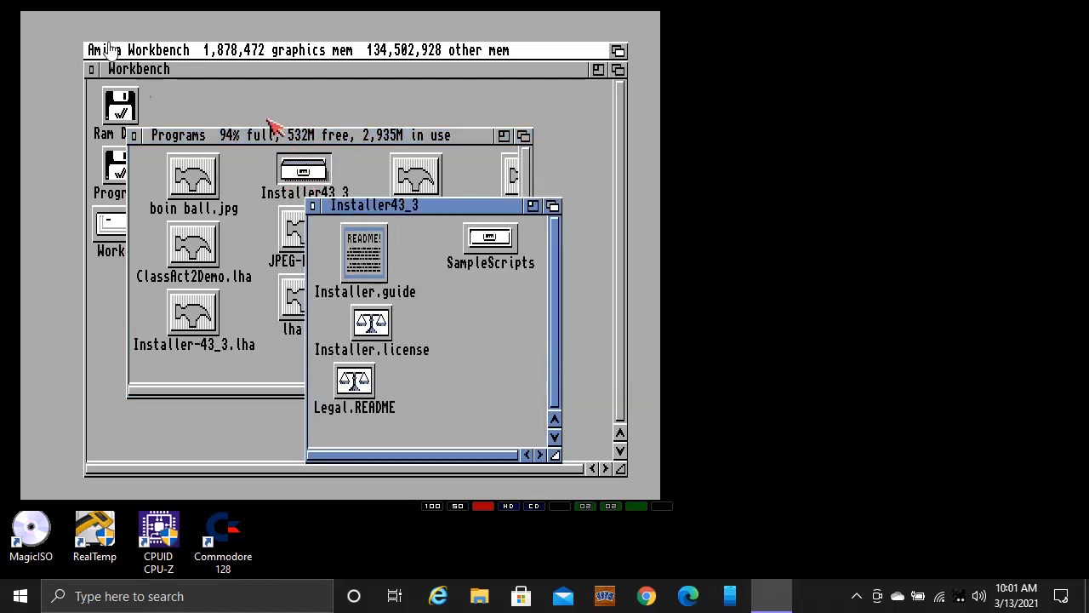
- Show all files in the Installer43_3 drawer instead of only icons
{"action": "right_click", "coordinate": [201, 51]}
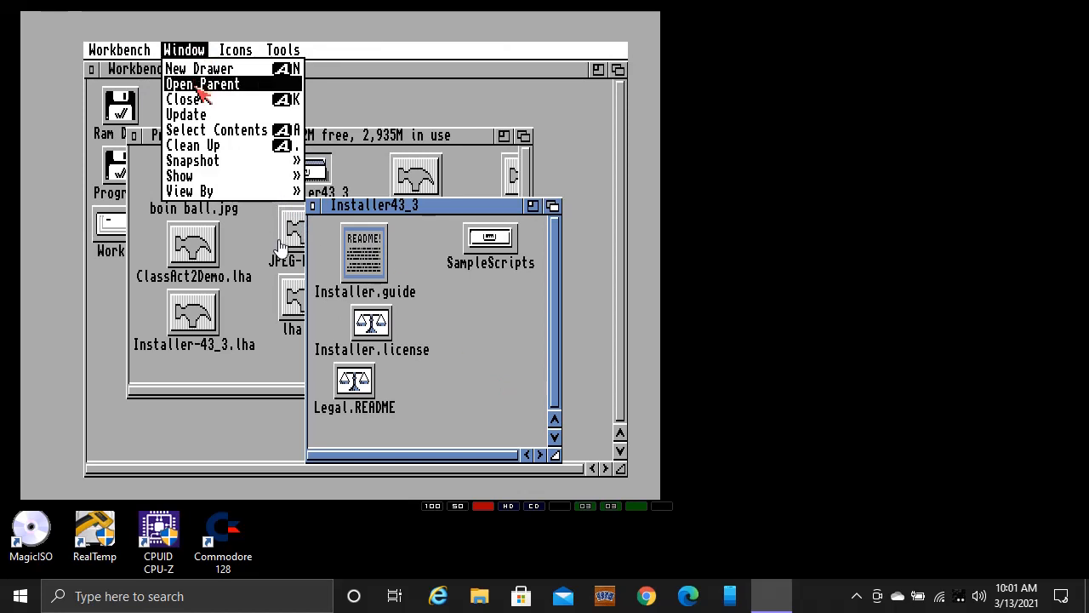
{"action": "mouse_move", "coordinate": [222, 173]}
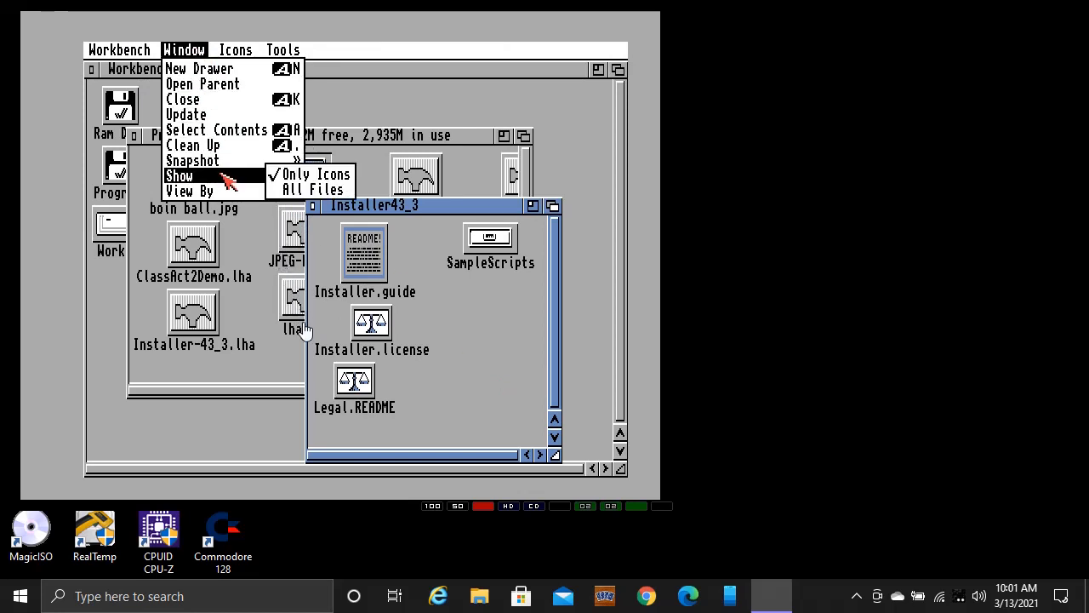
{"action": "right_click", "coordinate": [289, 189]}
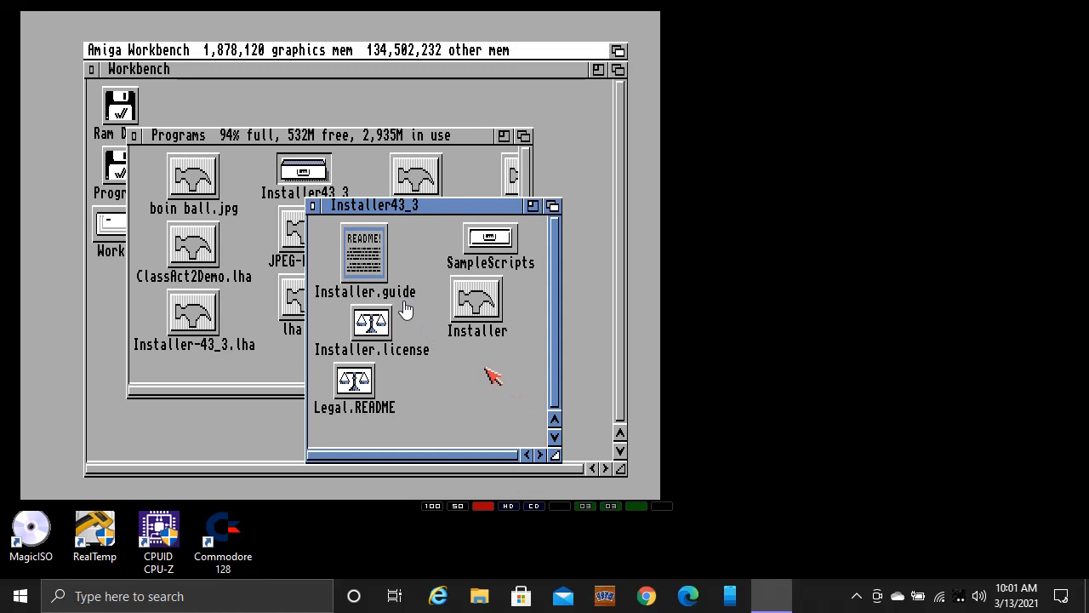
- Copy the Installer program to the C: directory by executing "copy Installer c:", and close the Installer43_3 drawer
{"action": "double_click", "coordinate": [480, 304]}
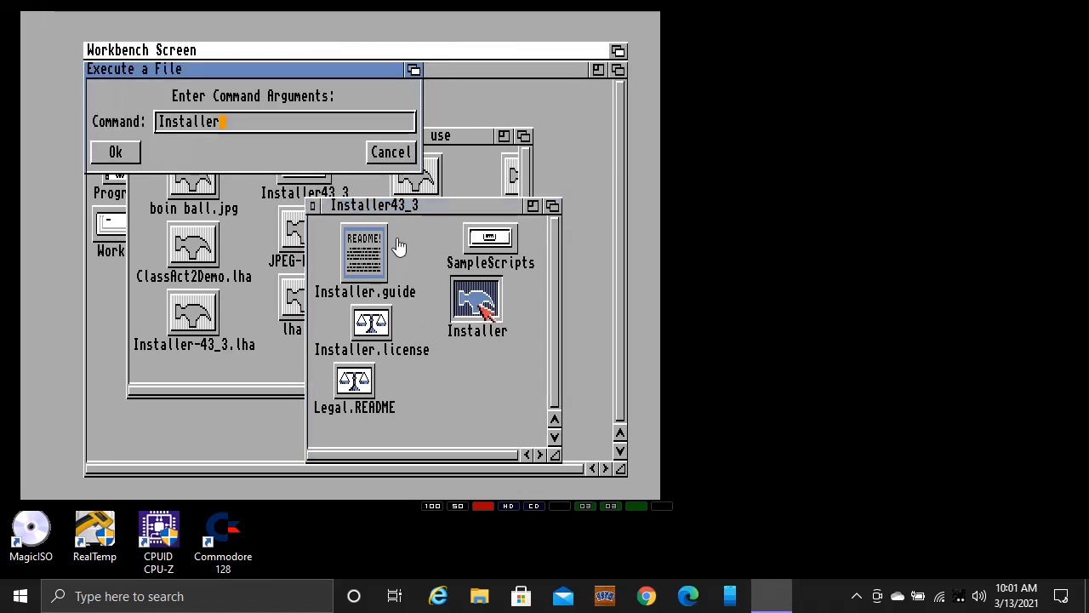
{"action": "left_click", "coordinate": [161, 122]}
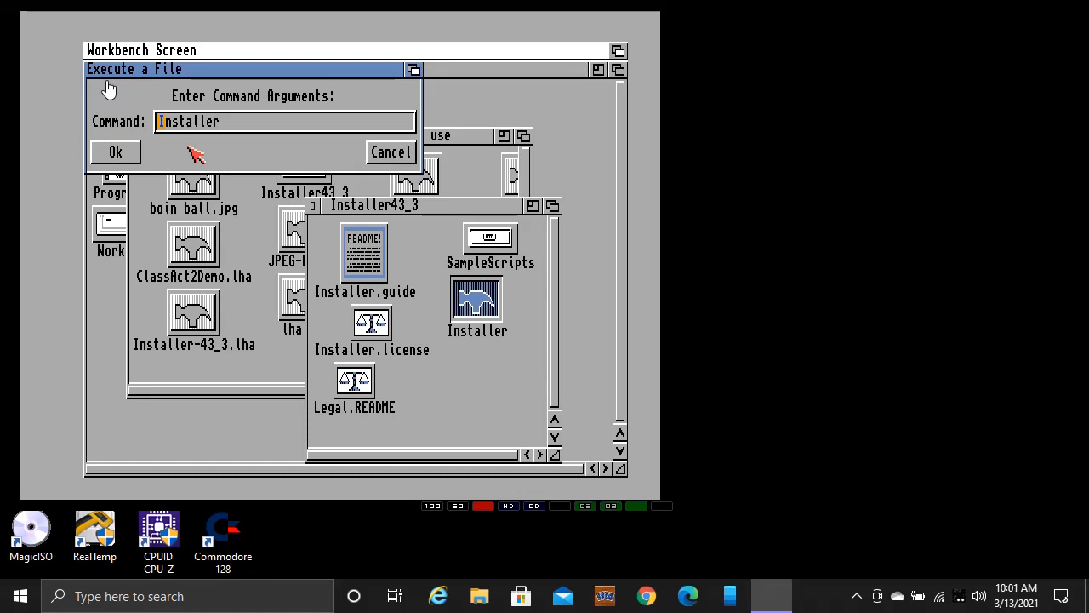
{"action": "type", "text": "copy"}
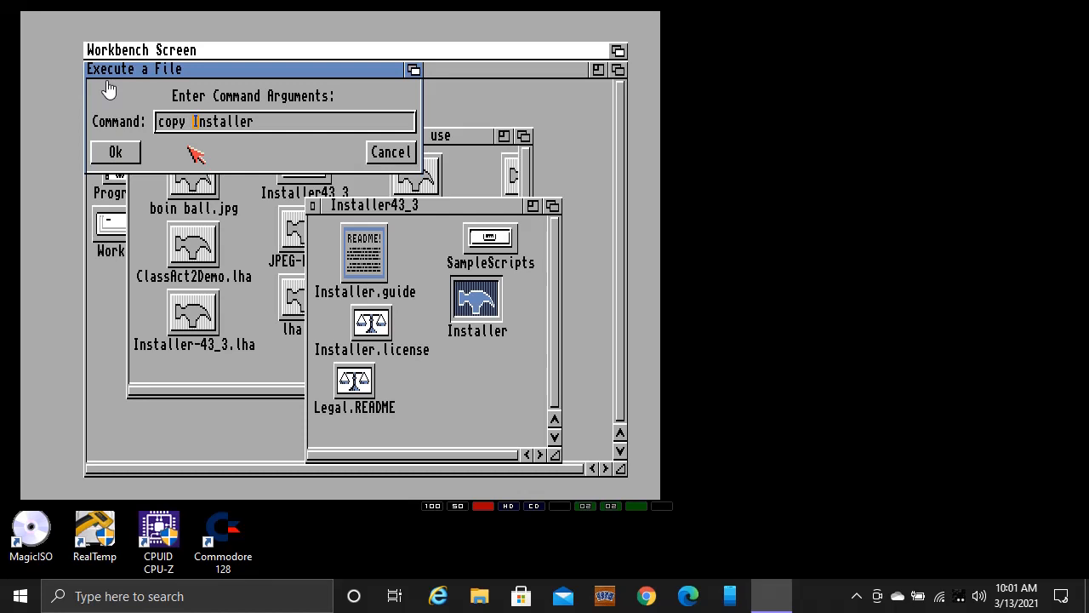
{"action": "key", "text": "Right"}
{"action": "key", "text": "Right"}
{"action": "key", "text": "Right"}
{"action": "key", "text": "Right"}
{"action": "key", "text": "Right"}
{"action": "key", "text": "Right"}
{"action": "key", "text": "Right"}
{"action": "key", "text": "Right"}
{"action": "key", "text": "Right"}
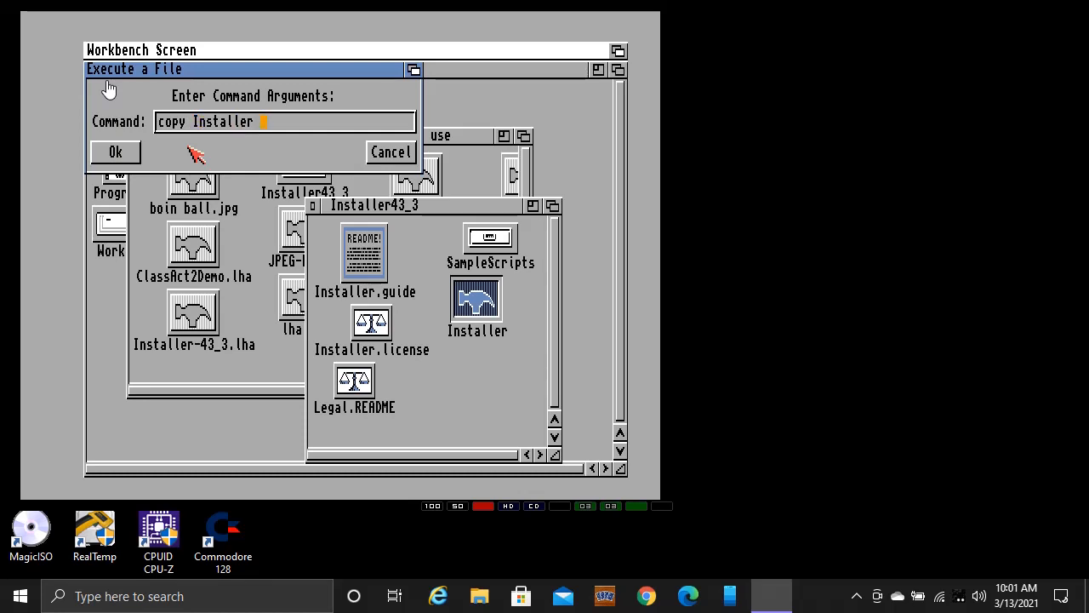
{"action": "type", "text": "c"}
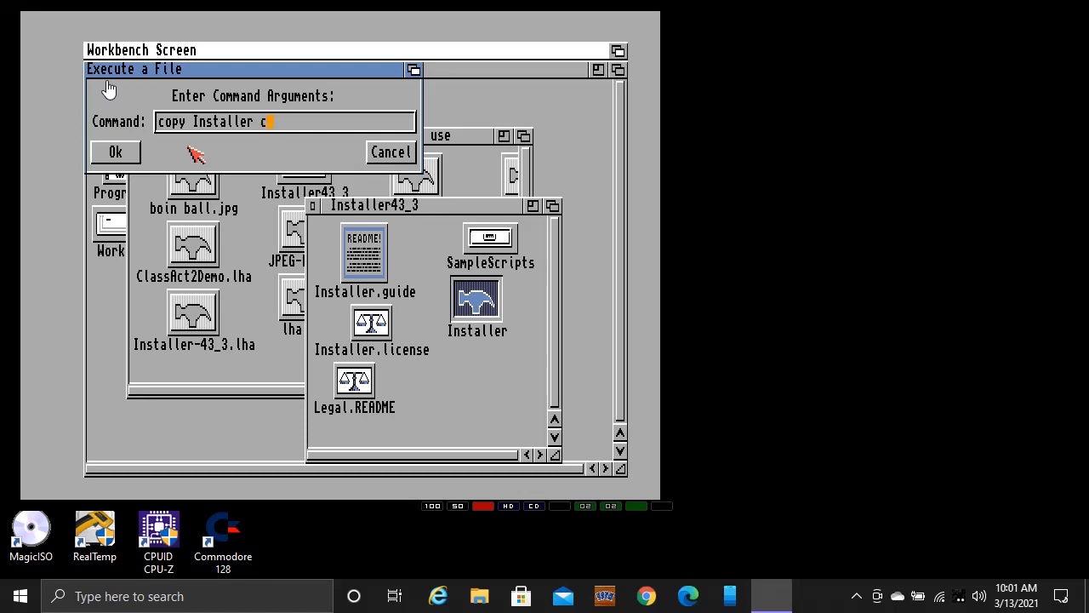
{"action": "type", "text": ":"}
{"action": "left_click", "coordinate": [129, 151]}
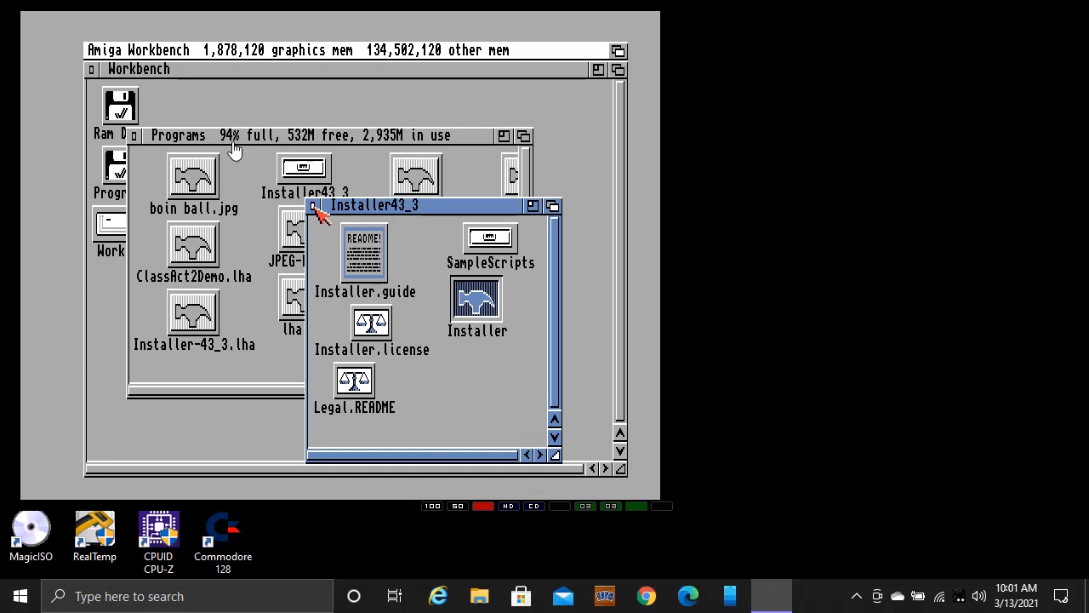
{"action": "left_click", "coordinate": [314, 207]}
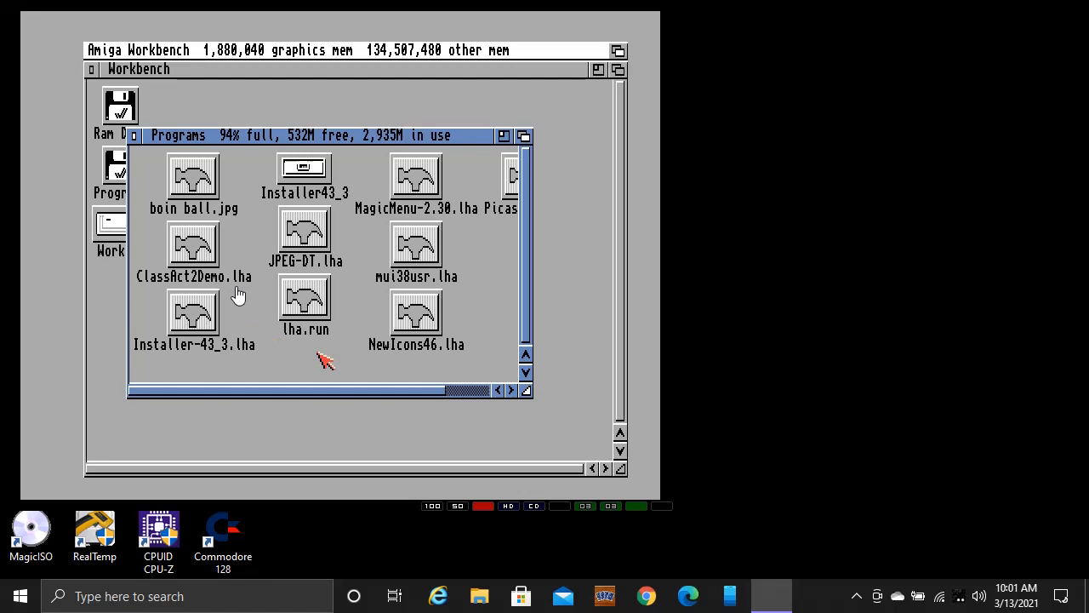
- Extract the ClassAct2Demo.lha archive by executing "lha x ClassAct2Demo.lha programs:" and close the output window
{"action": "left_click", "coordinate": [341, 392]}
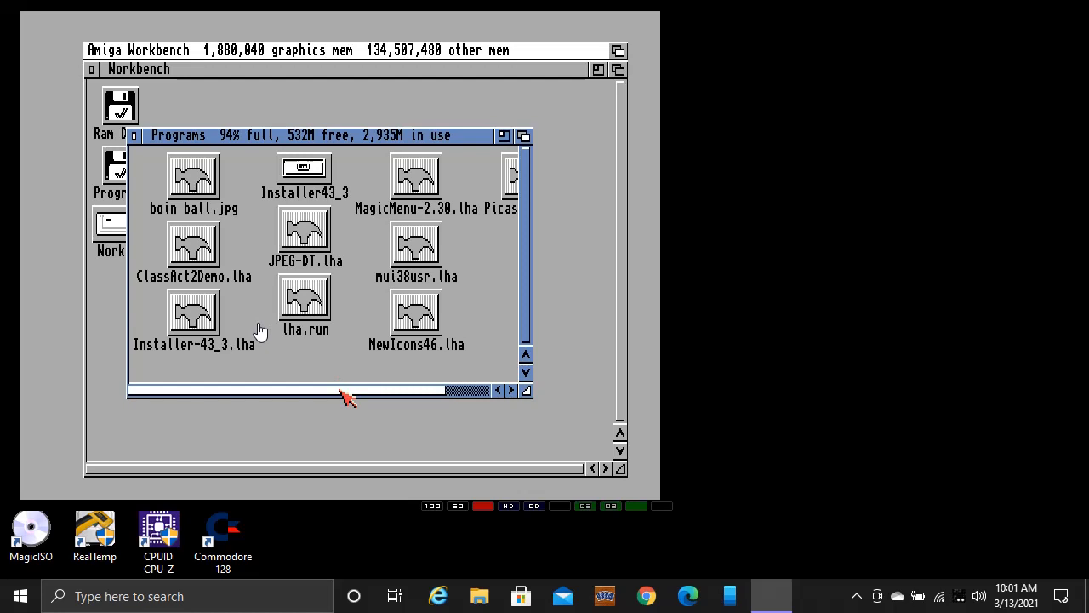
{"action": "left_click_drag", "start_coordinate": [340, 391], "coordinate": [363, 392]}
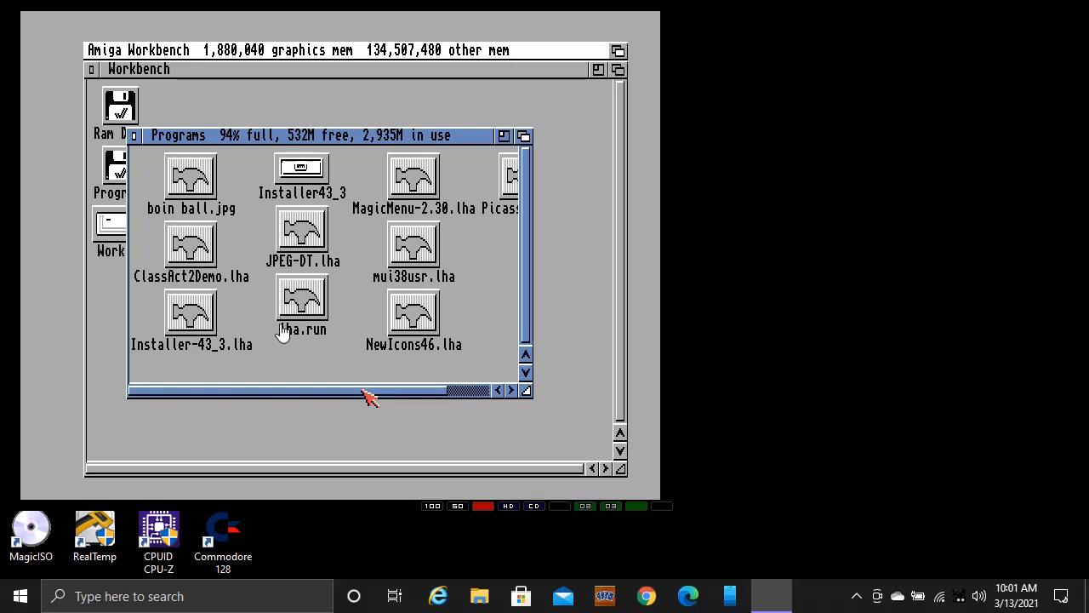
{"action": "left_click_drag", "start_coordinate": [364, 391], "coordinate": [400, 396]}
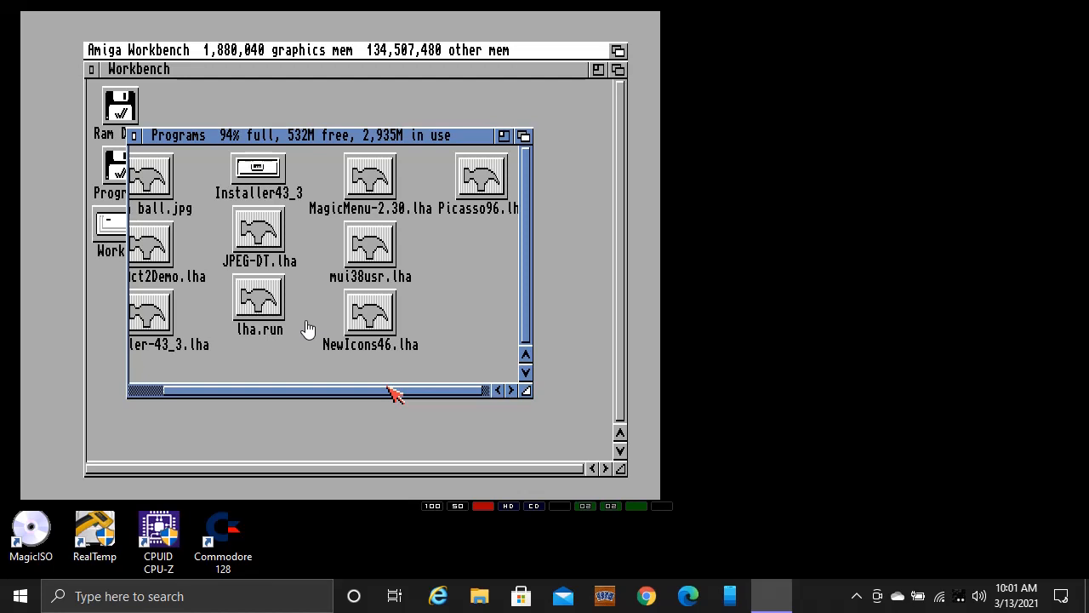
{"action": "left_click_drag", "start_coordinate": [393, 393], "coordinate": [316, 393]}
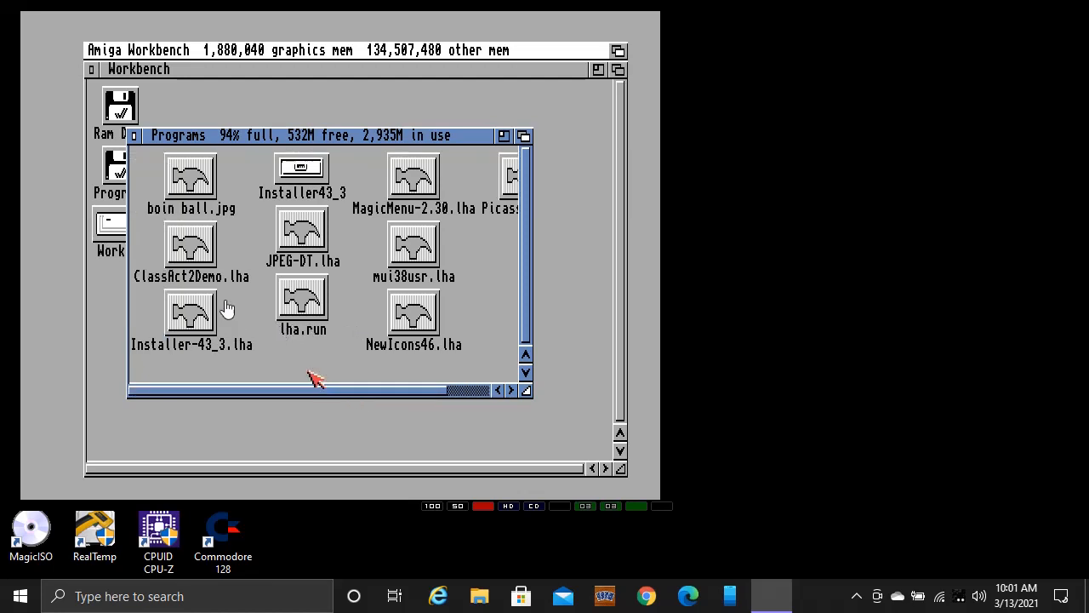
{"action": "left_click", "coordinate": [199, 246]}
{"action": "key", "text": "super+e"}
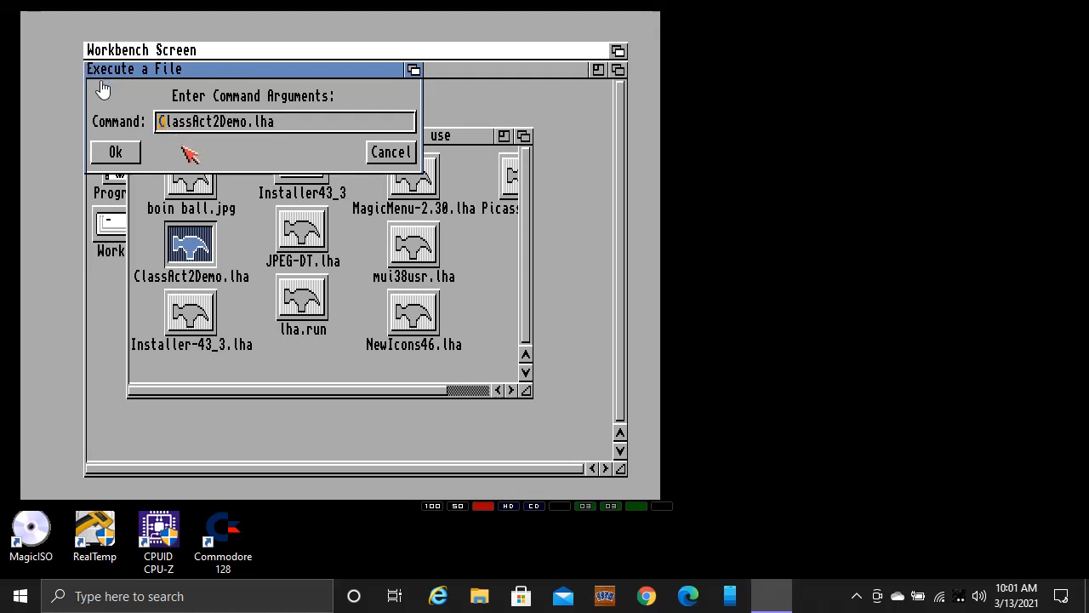
{"action": "type", "text": "lha "}
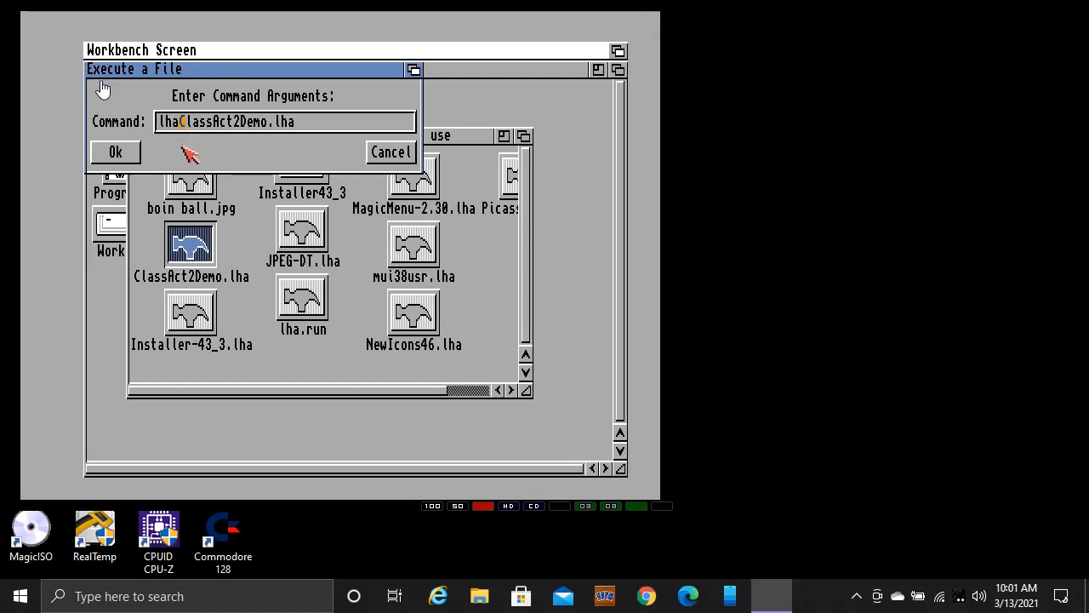
{"action": "type", "text": "x"}
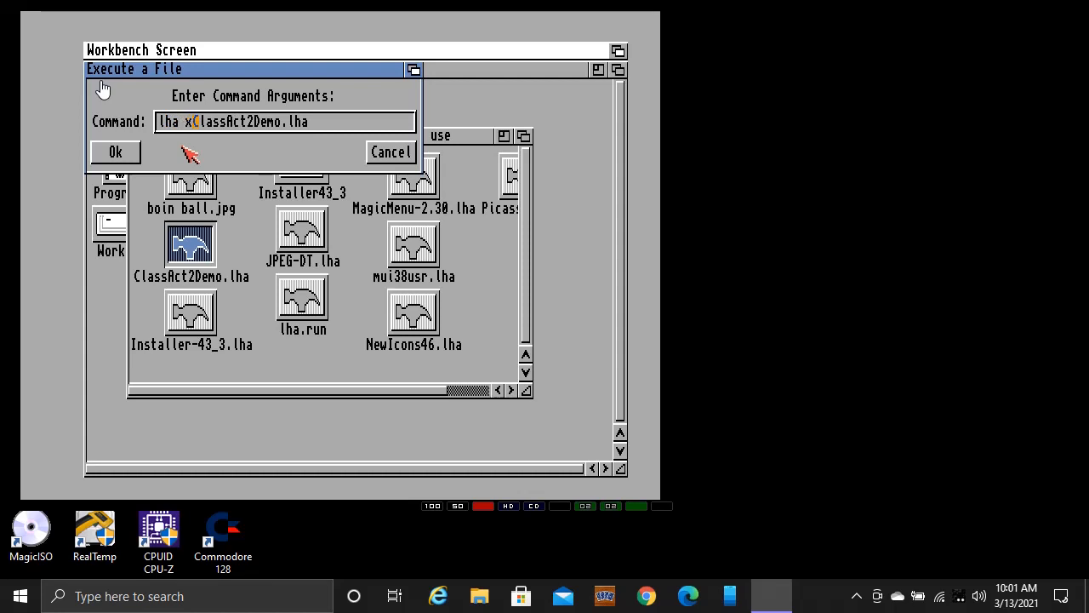
{"action": "key", "text": "Right"}
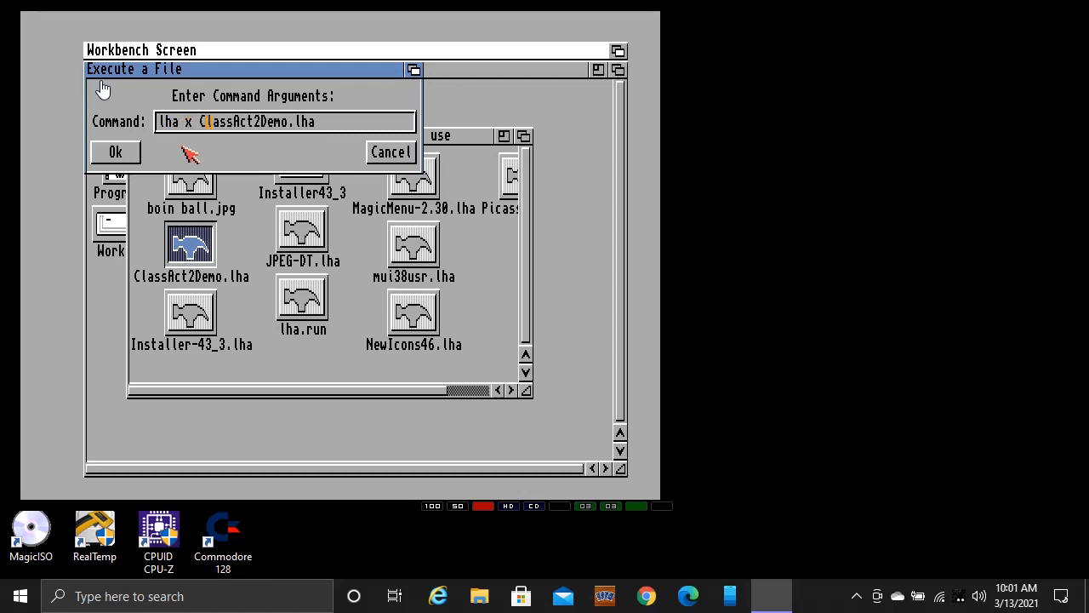
{"action": "key", "text": "Right"}
{"action": "key", "text": "Right"}
{"action": "key", "text": "Right"}
{"action": "key", "text": "Right"}
{"action": "key", "text": "Right"}
{"action": "key", "text": "Right"}
{"action": "type", "text": "programs:"}
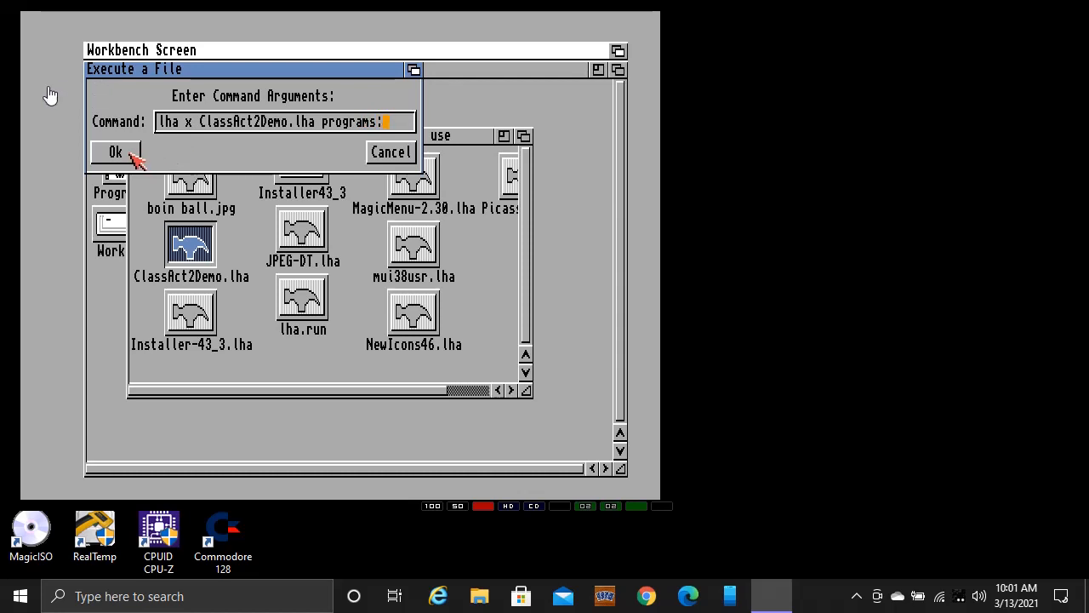
{"action": "left_click", "coordinate": [128, 154]}
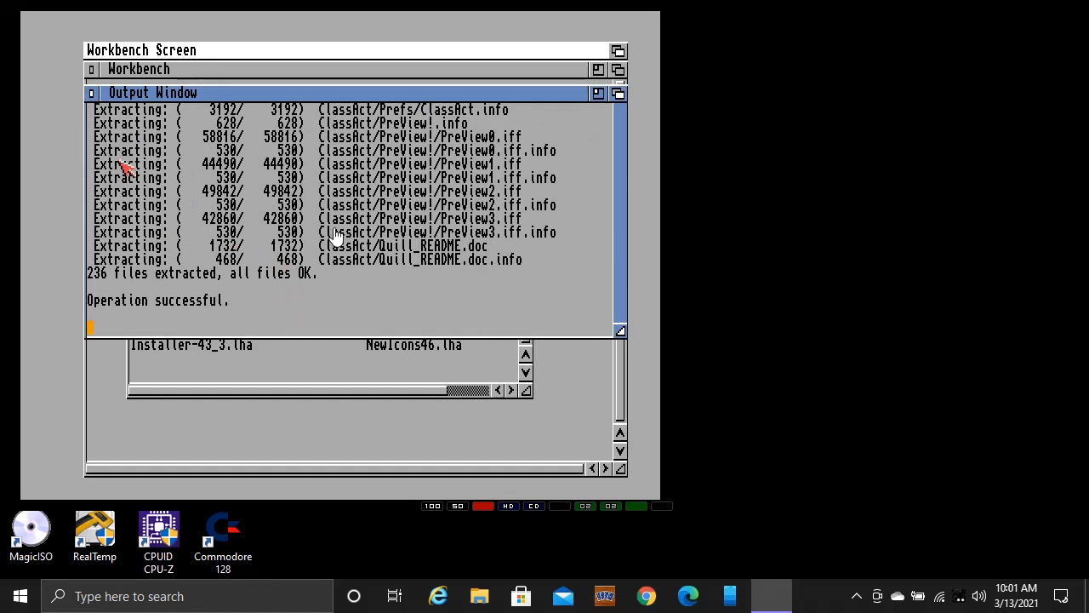
{"action": "left_click", "coordinate": [92, 94]}
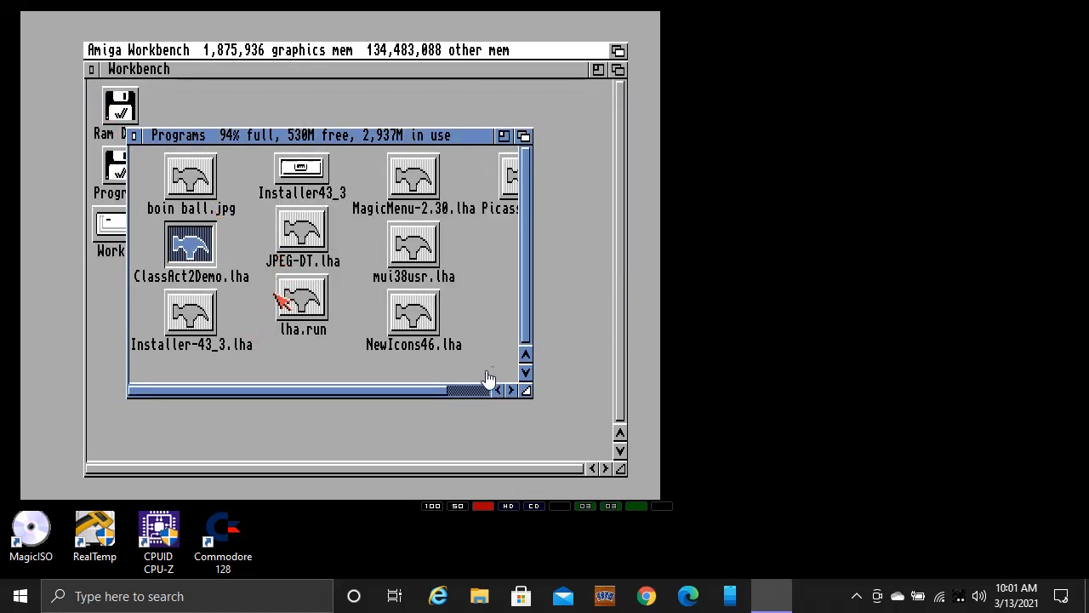
- Update the Programs window's contents and open the extracted ClassAct drawer
{"action": "left_click", "coordinate": [270, 262]}
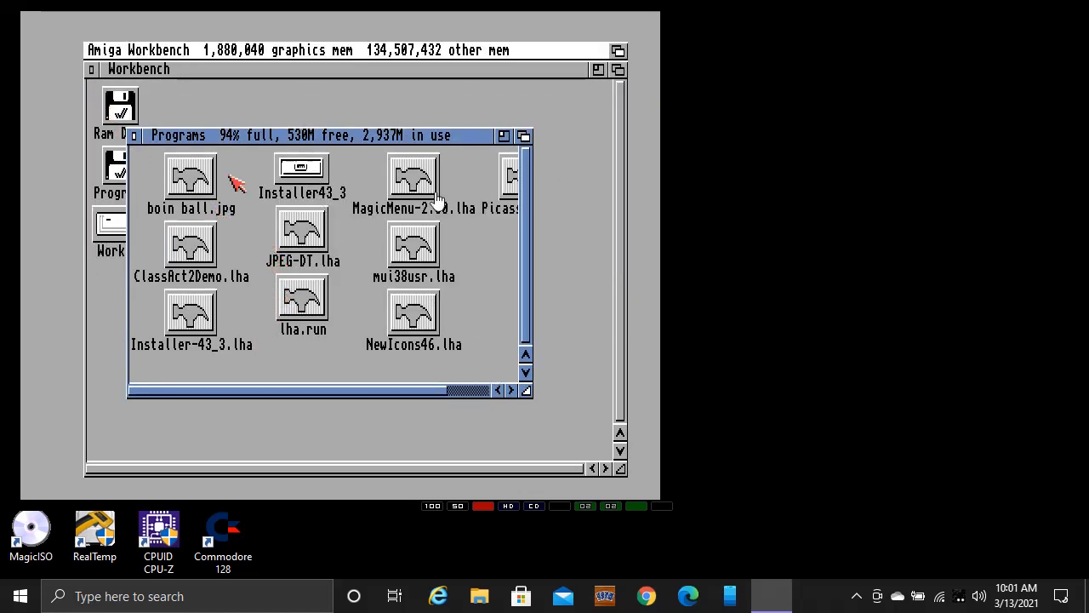
{"action": "left_click_drag", "start_coordinate": [202, 52], "coordinate": [189, 118]}
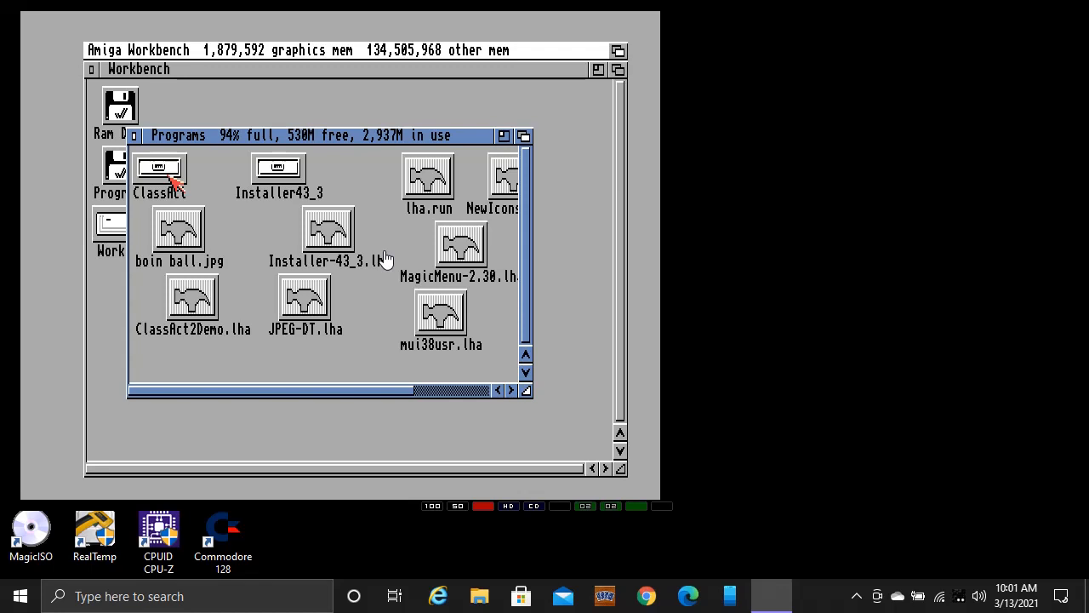
{"action": "double_click", "coordinate": [171, 177]}
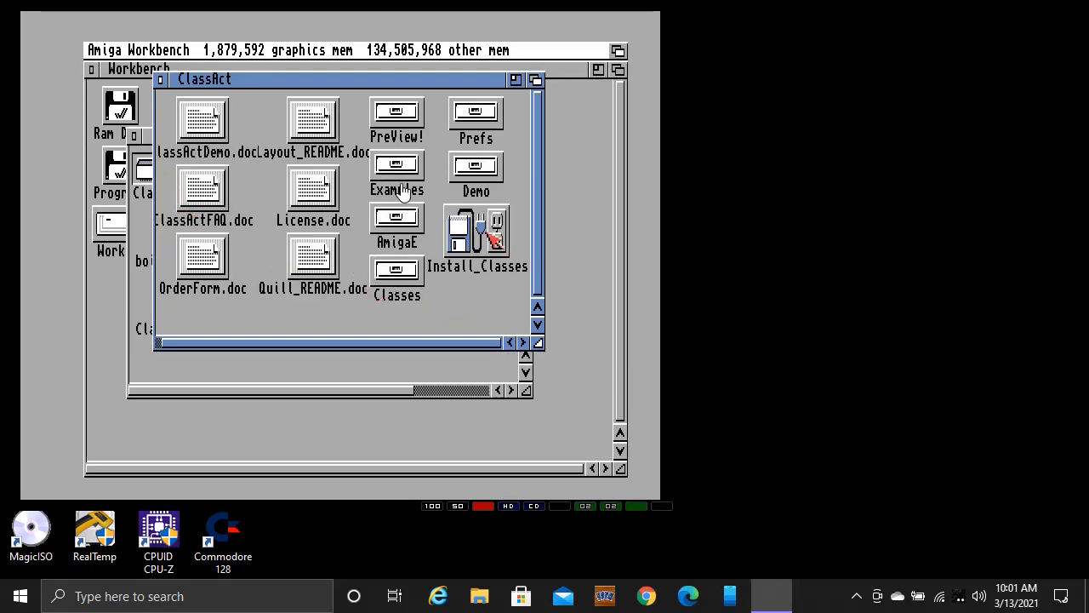
- Launch Install_Classes in Intermediate User mode and proceed with Install for Real and no action logging
{"action": "double_click", "coordinate": [489, 231]}
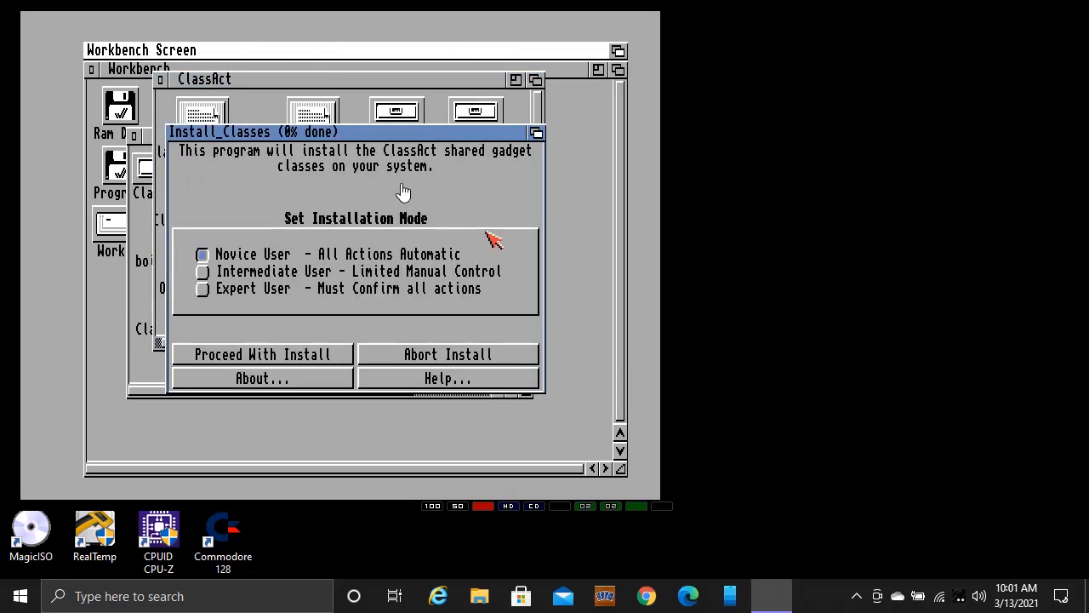
{"action": "left_click", "coordinate": [205, 272]}
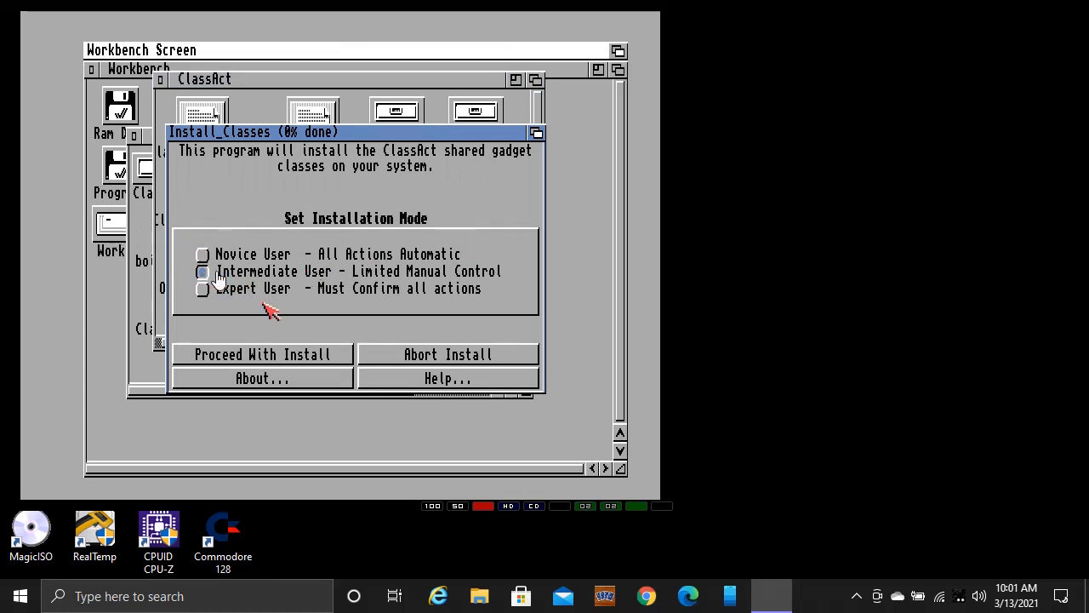
{"action": "left_click", "coordinate": [289, 355]}
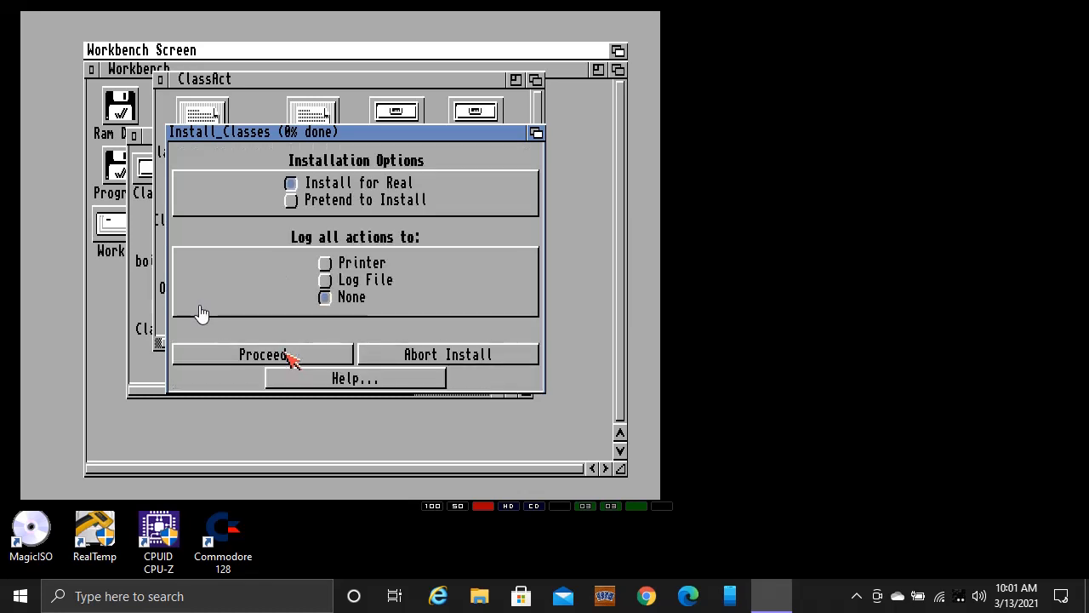
{"action": "left_click", "coordinate": [288, 356]}
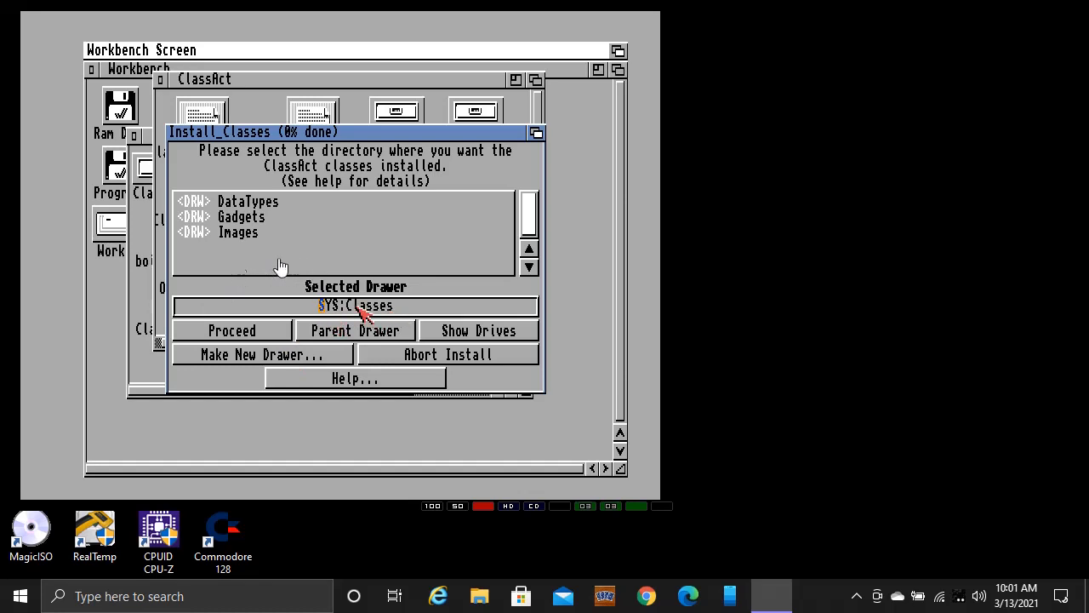
- Install ClassAct into SYS:Classes using the OS 3.0, 020 optimised version, and complete the installer
{"action": "left_click", "coordinate": [259, 335]}
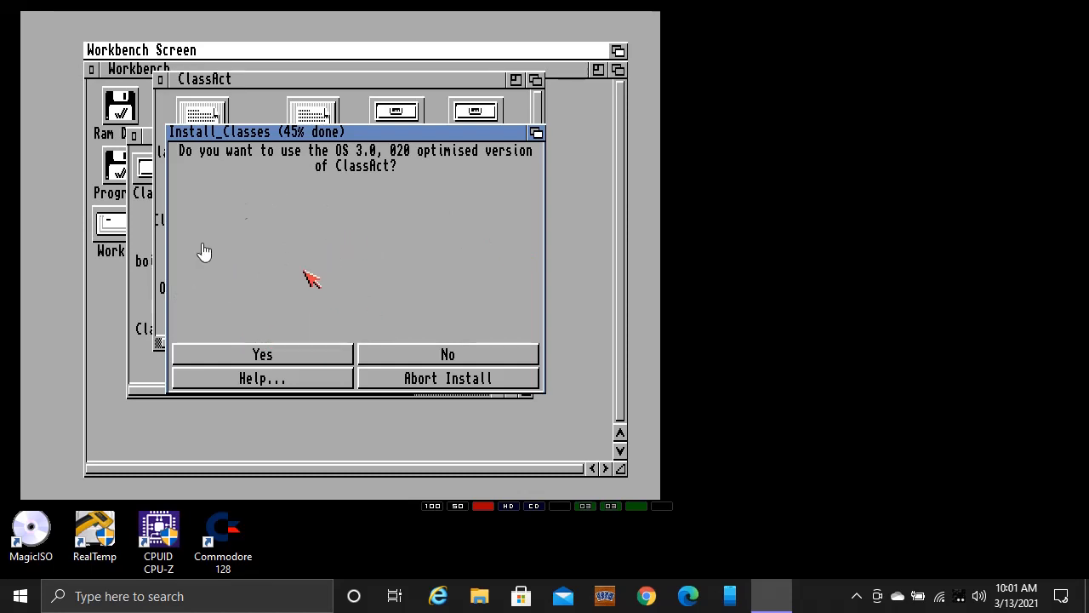
{"action": "left_click", "coordinate": [274, 354]}
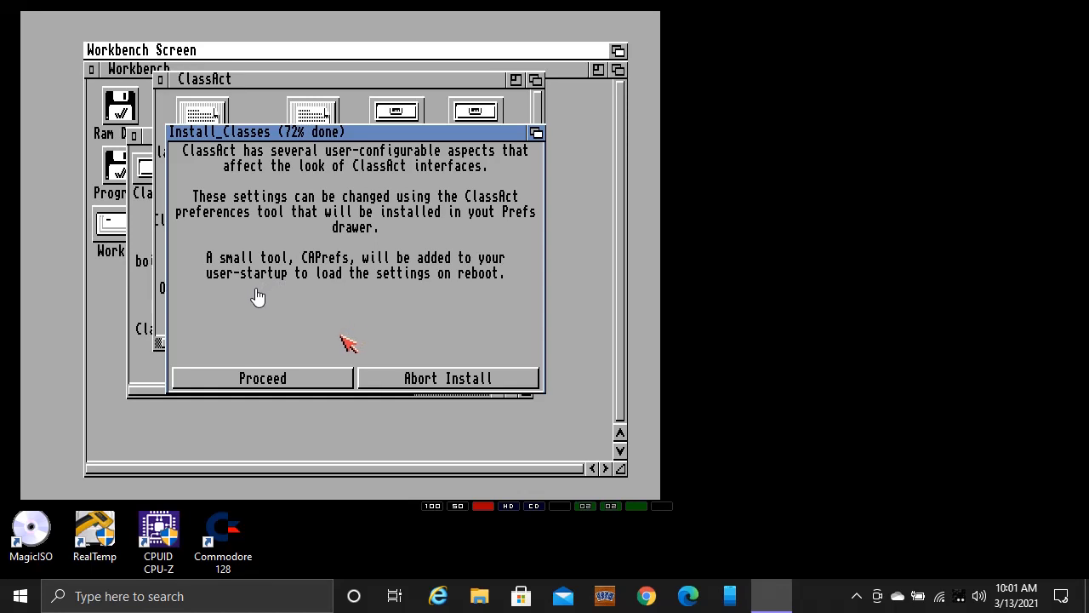
{"action": "left_click", "coordinate": [289, 375]}
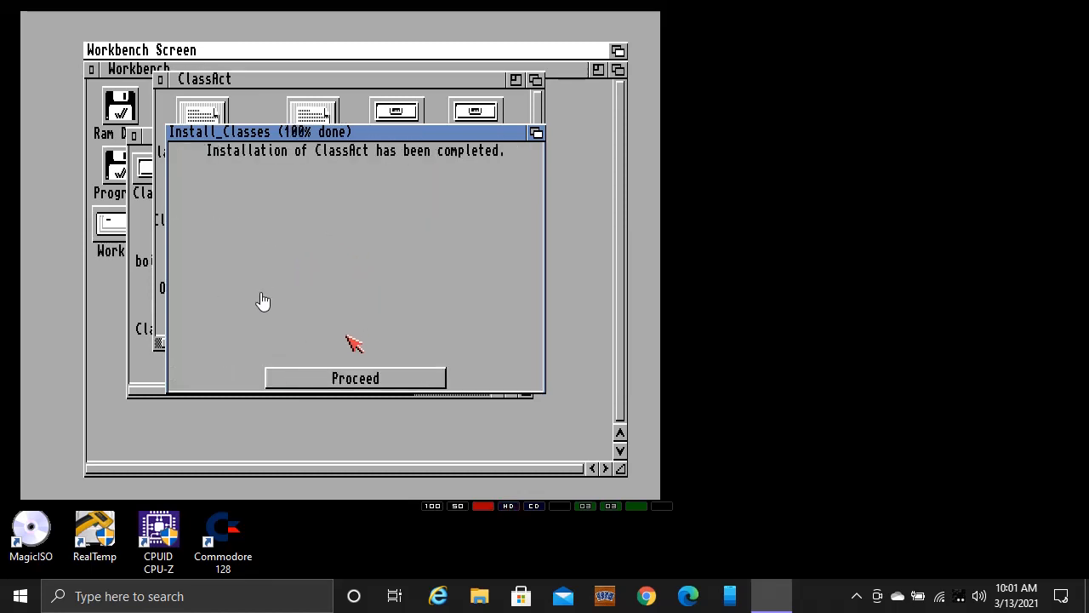
{"action": "left_click", "coordinate": [359, 377]}
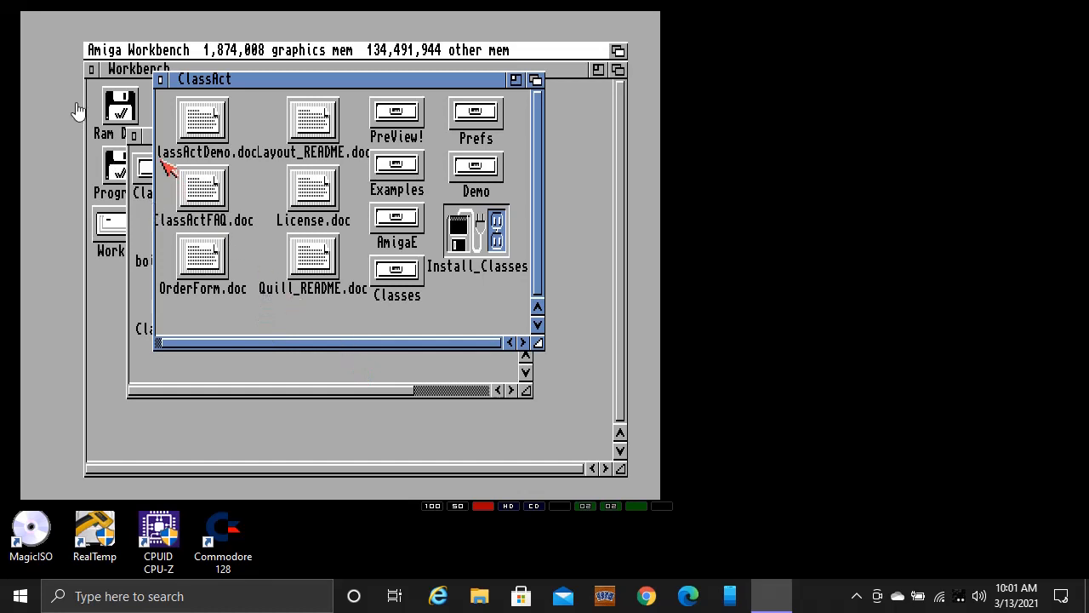
- Close the ClassAct drawer and reboot the emulated Amiga
{"action": "left_click", "coordinate": [160, 79]}
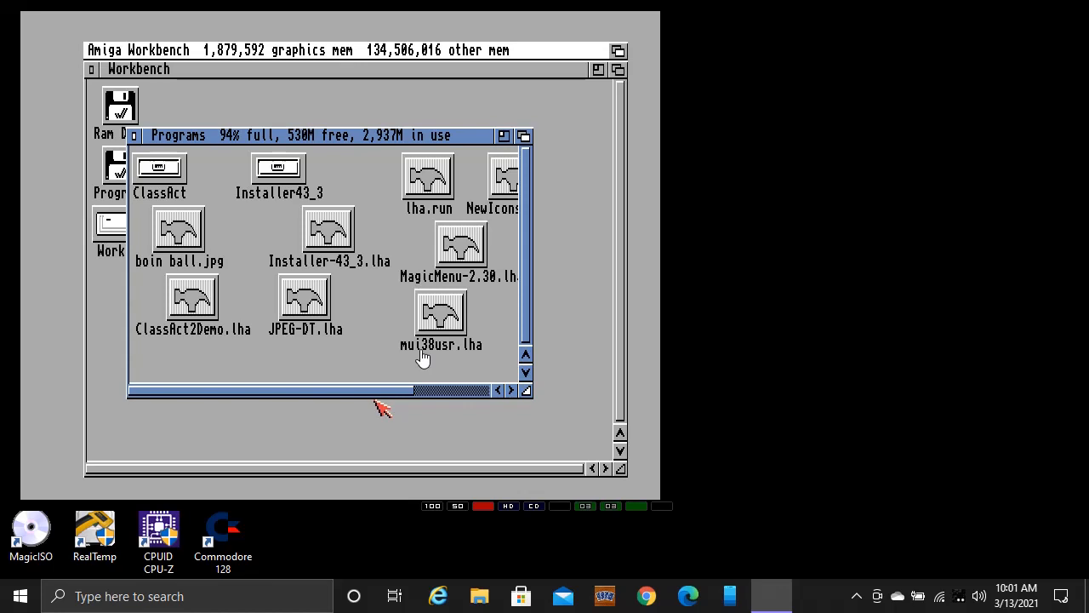
{"action": "key", "text": "ctrl+Super_L+Super_R"}
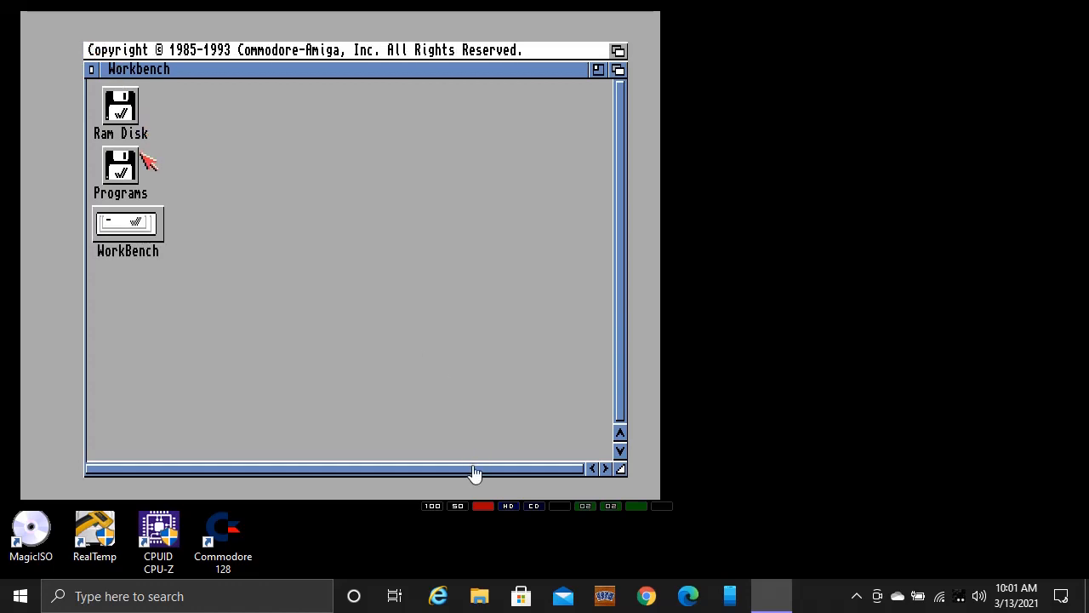
- Open the Programs volume and enlarge its window to fill most of the Workbench area beside the disk icons
{"action": "double_click", "coordinate": [131, 171]}
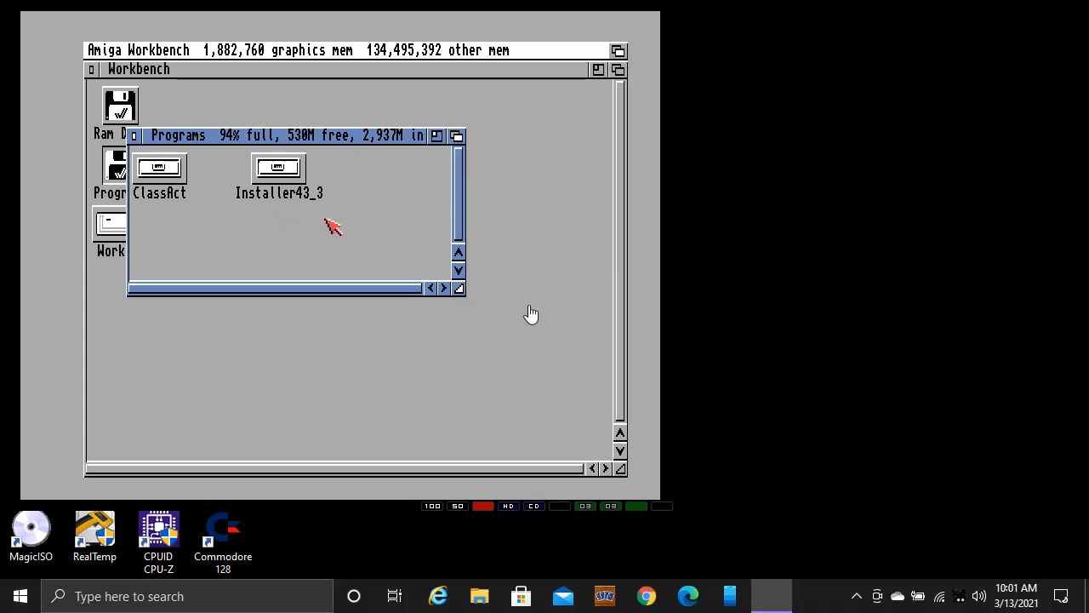
{"action": "left_click_drag", "start_coordinate": [311, 136], "coordinate": [365, 103]}
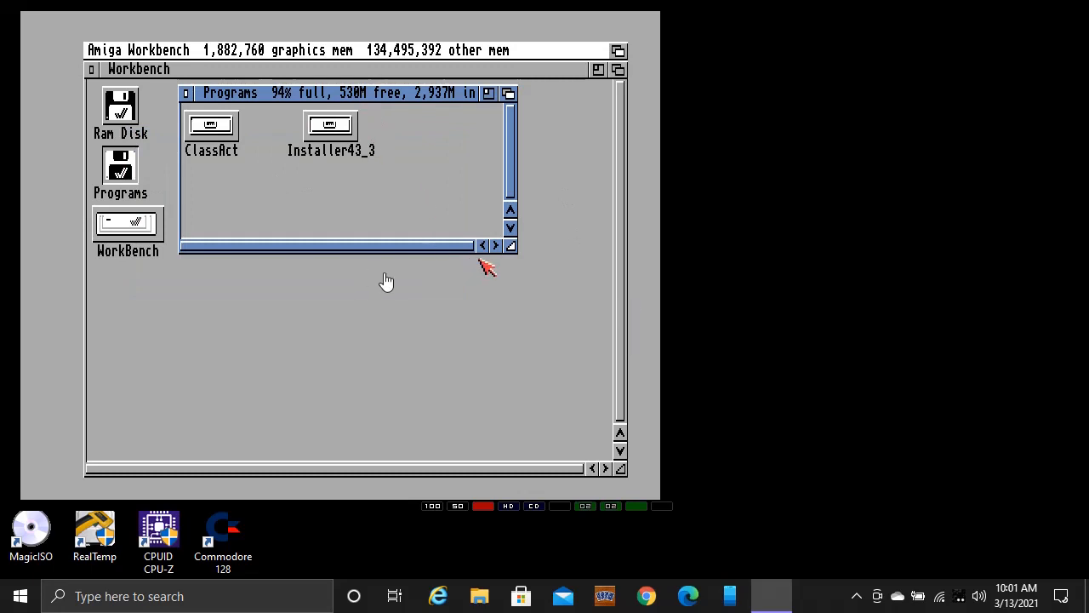
{"action": "left_click_drag", "start_coordinate": [510, 245], "coordinate": [599, 439]}
- Show all files in the Programs window and clean up the icon arrangement
{"action": "right_click", "coordinate": [201, 52]}
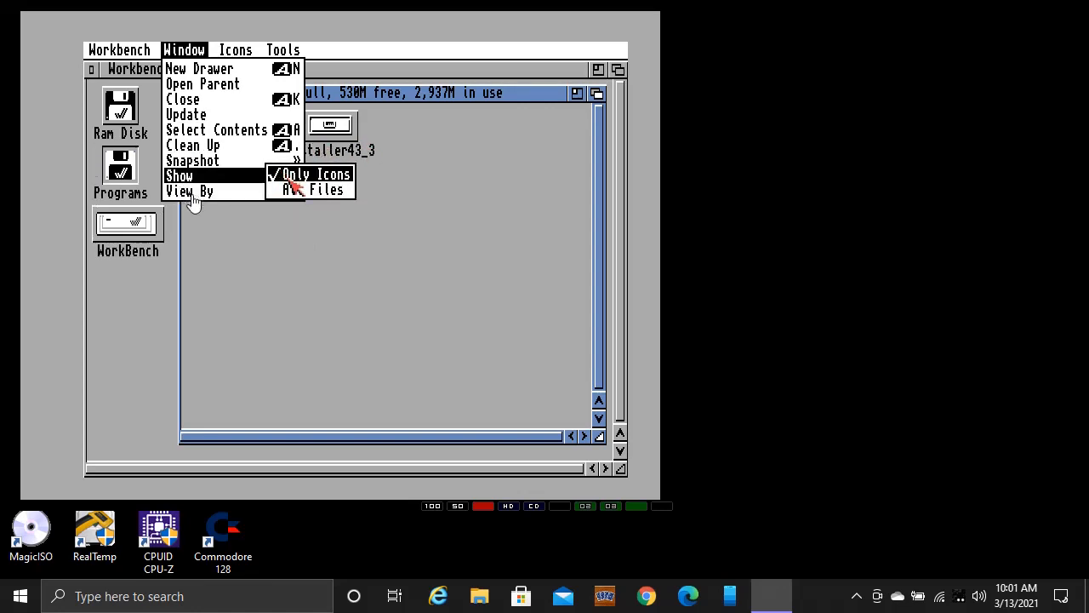
{"action": "right_click", "coordinate": [295, 190]}
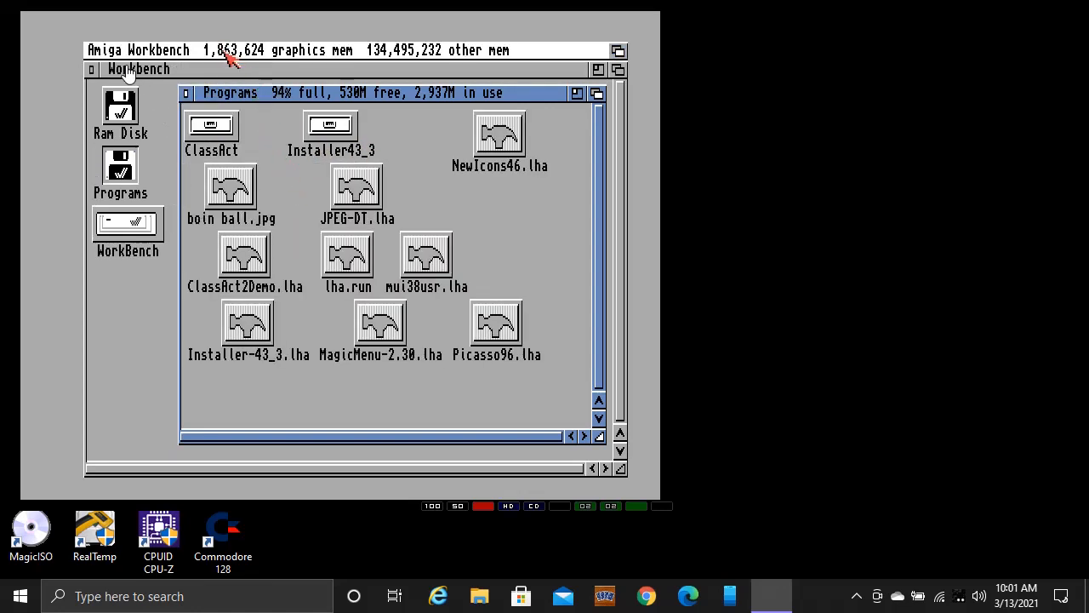
{"action": "right_click", "coordinate": [194, 58]}
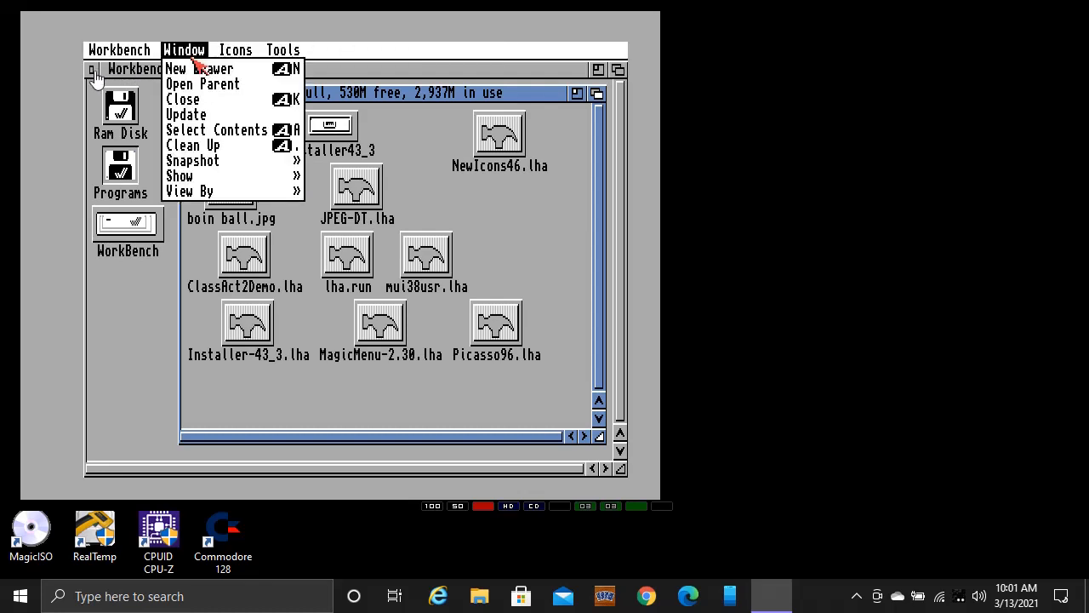
{"action": "right_click", "coordinate": [211, 145]}
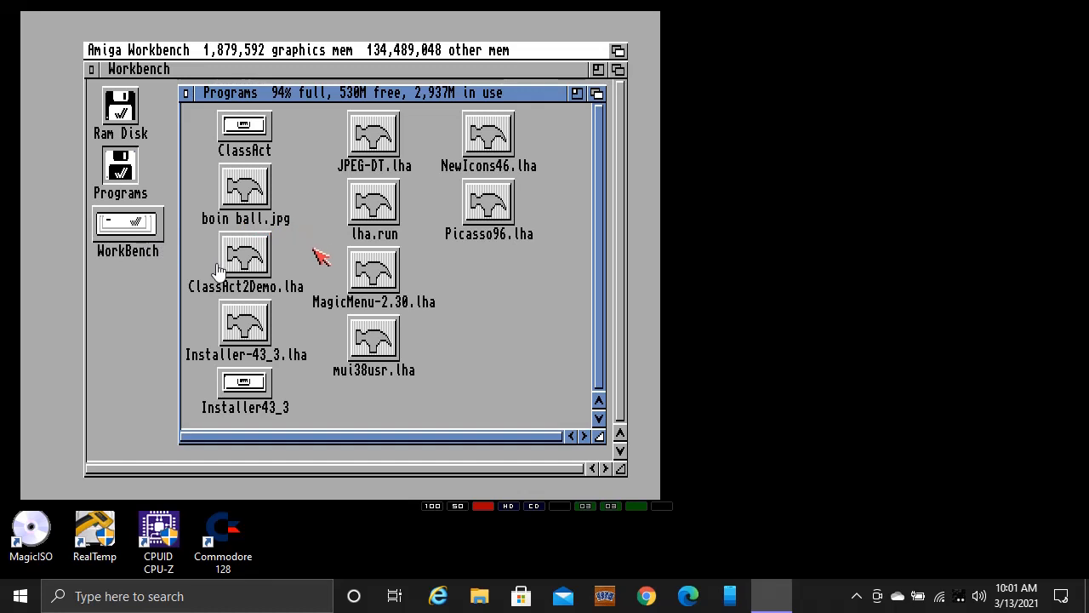
- Extract the Picasso96.lha archive by executing "lha x Picasso96.lha programs:" and close the output window
{"action": "left_click", "coordinate": [500, 213]}
{"action": "key", "text": "super+e"}
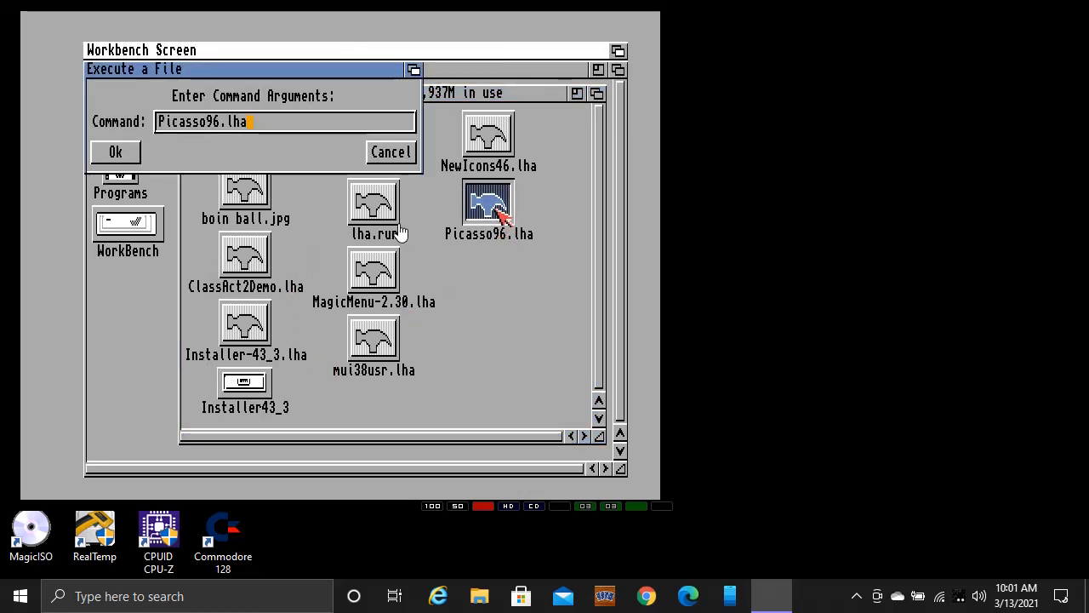
{"action": "left_click", "coordinate": [160, 128]}
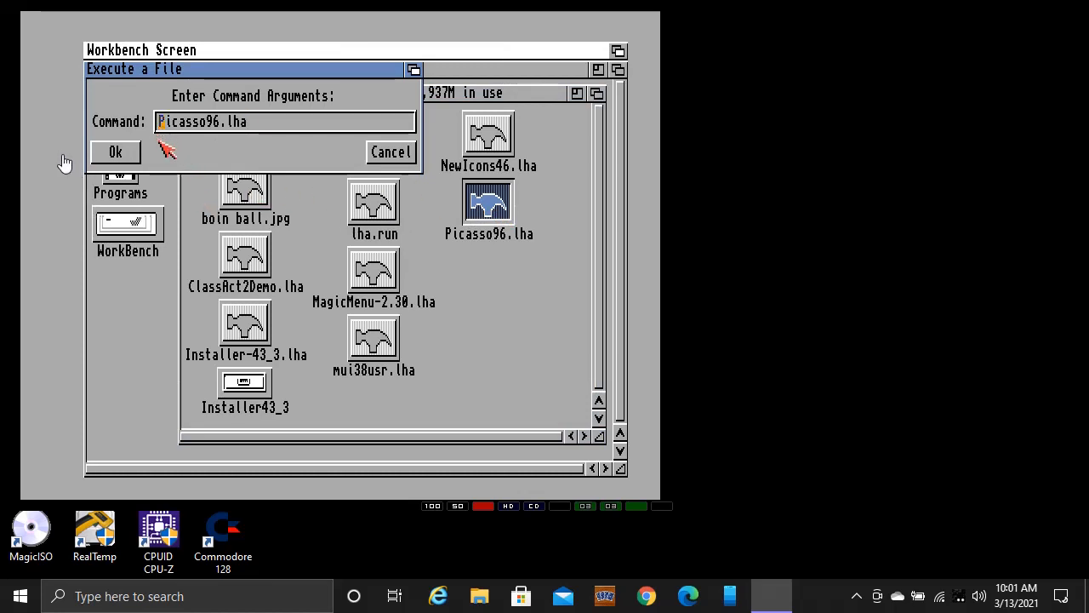
{"action": "type", "text": "lha x"}
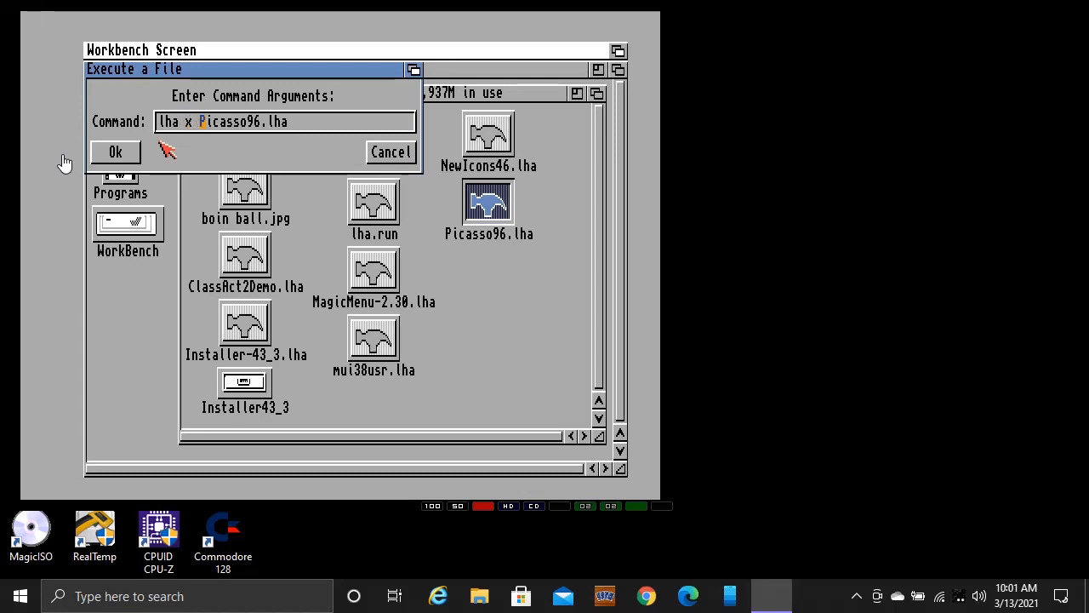
{"action": "key", "text": "Right"}
{"action": "key", "text": "Right"}
{"action": "key", "text": "Right"}
{"action": "key", "text": "Right"}
{"action": "key", "text": "Right"}
{"action": "key", "text": "Right"}
{"action": "key", "text": "Right"}
{"action": "key", "text": "Right"}
{"action": "key", "text": "Right"}
{"action": "key", "text": "Right"}
{"action": "key", "text": "Right"}
{"action": "key", "text": "Right"}
{"action": "key", "text": "Right"}
{"action": "type", "text": "prog"}
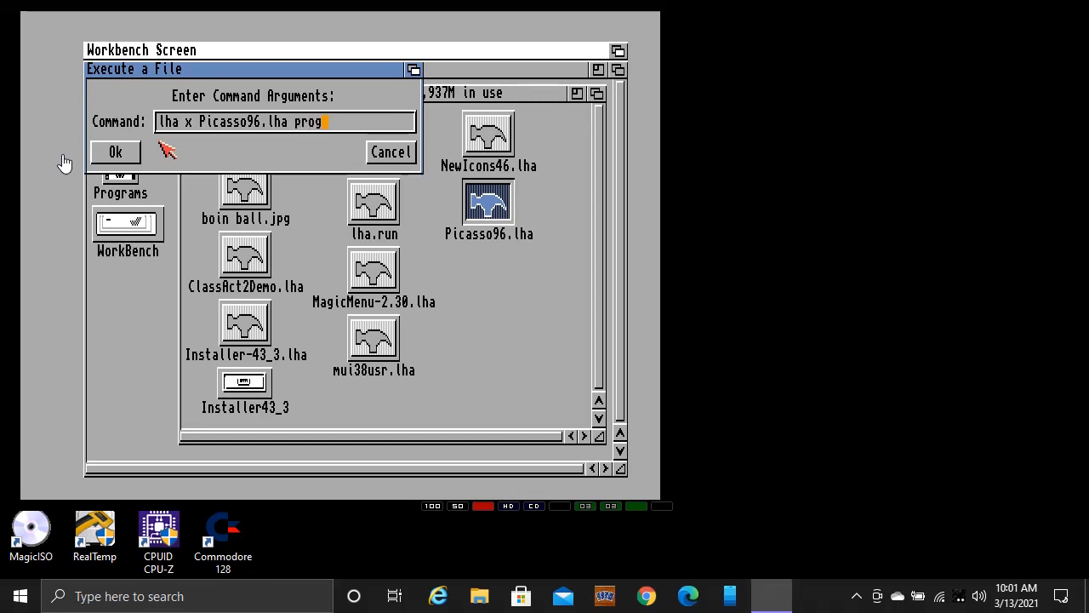
{"action": "type", "text": "rams:"}
{"action": "left_click", "coordinate": [132, 146]}
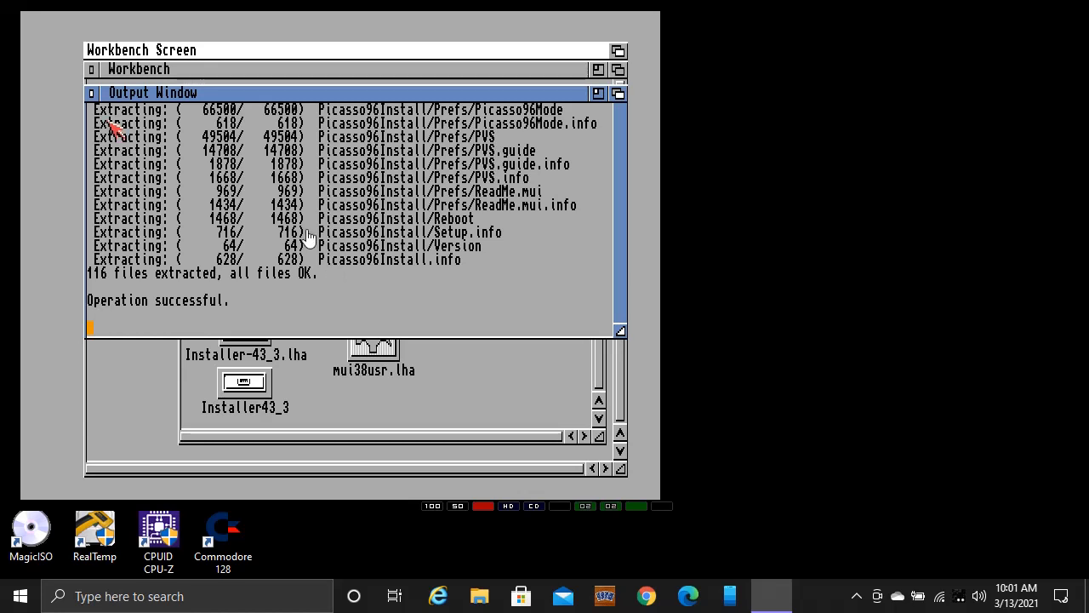
{"action": "left_click", "coordinate": [91, 92]}
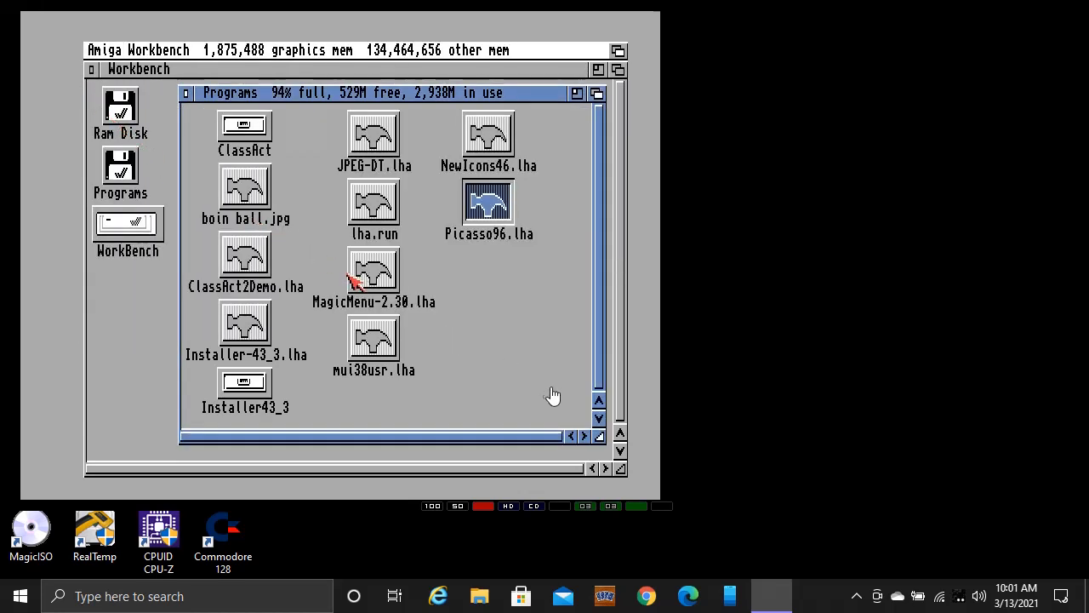
- Update the Programs window's contents and open the extracted Picasso96Install drawer
{"action": "right_click", "coordinate": [192, 53]}
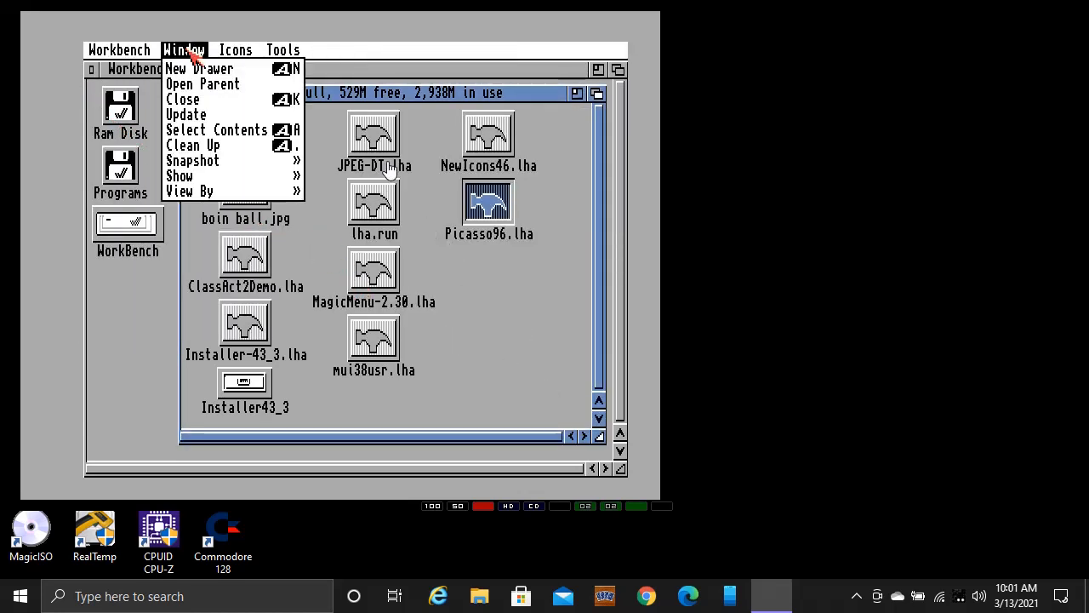
{"action": "left_click", "coordinate": [188, 114]}
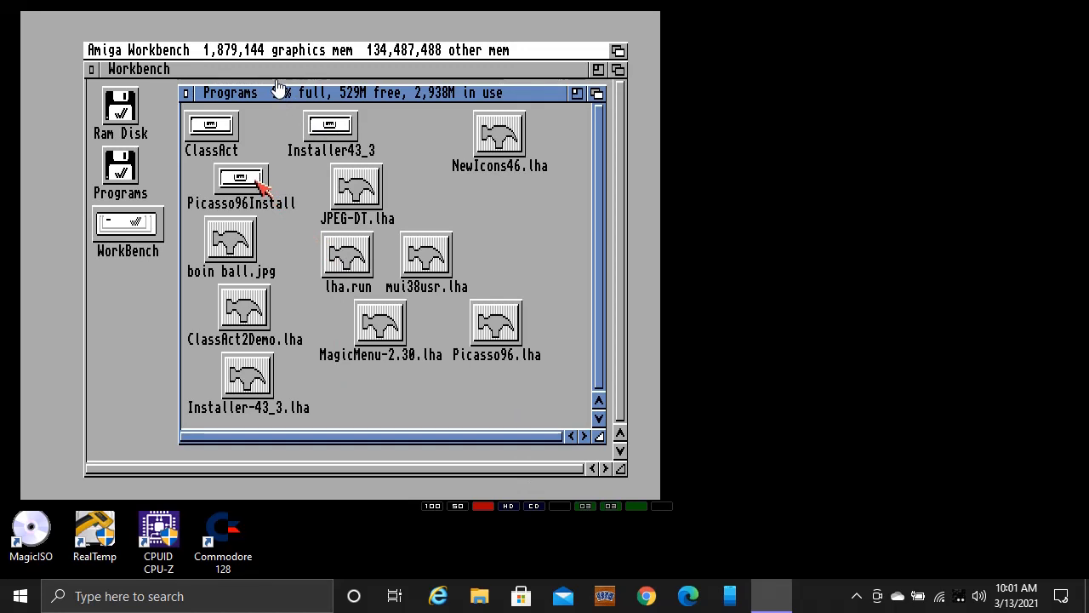
{"action": "double_click", "coordinate": [257, 183]}
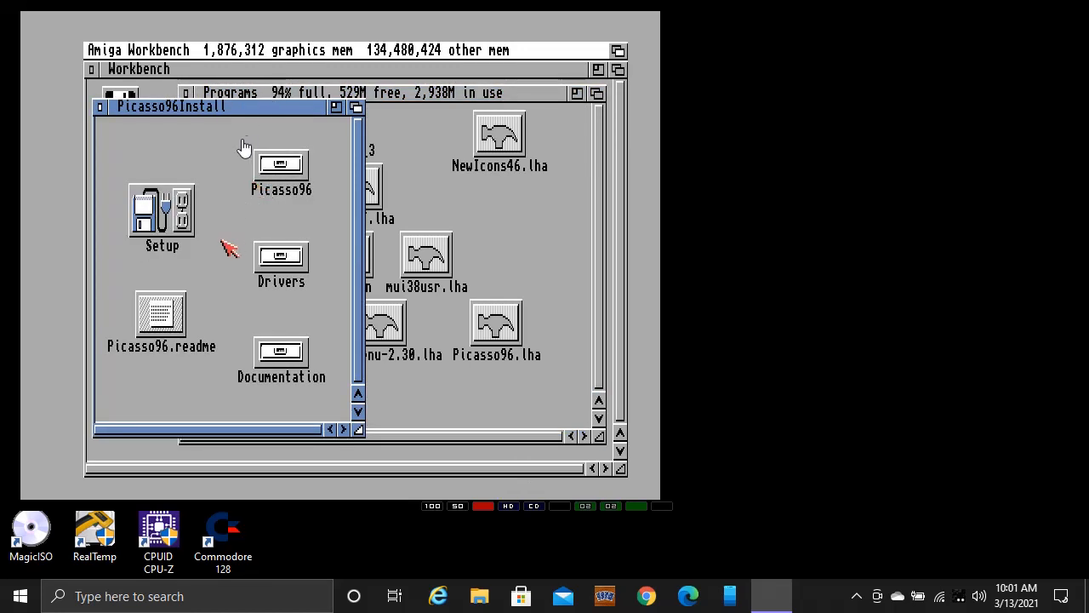
- Launch the Picasso96 Setup as a First Install in Intermediate User mode, with Install for Real and no action logging
{"action": "double_click", "coordinate": [170, 208]}
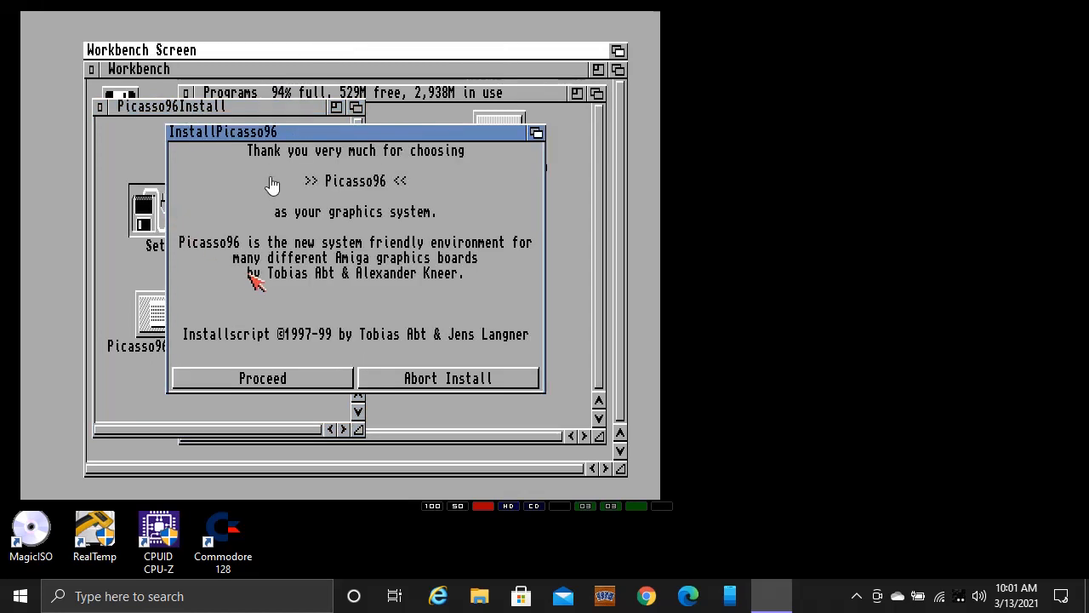
{"action": "left_click", "coordinate": [286, 379]}
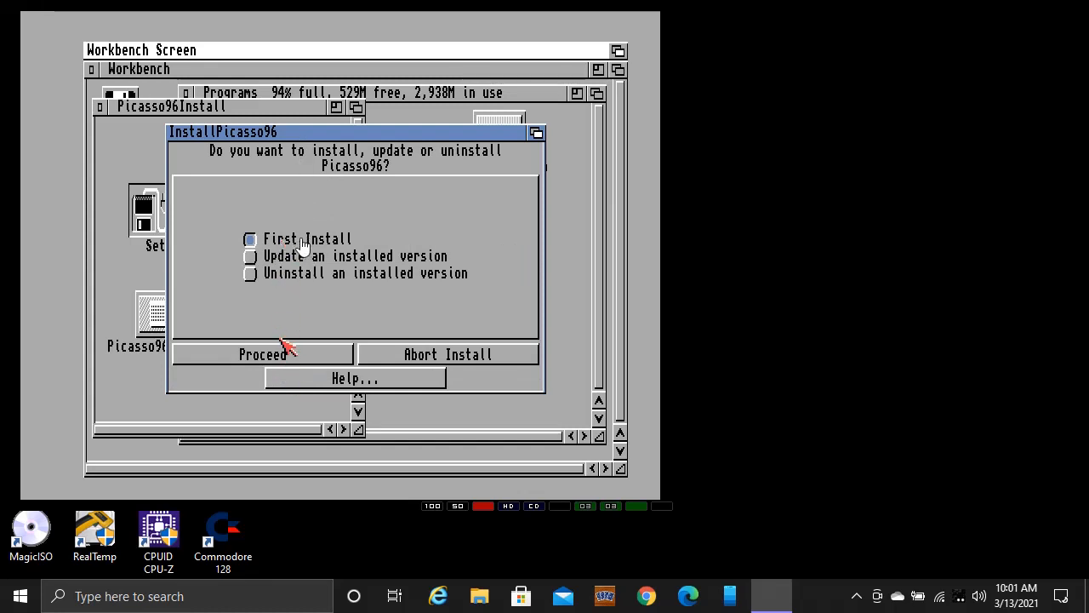
{"action": "left_click", "coordinate": [283, 354]}
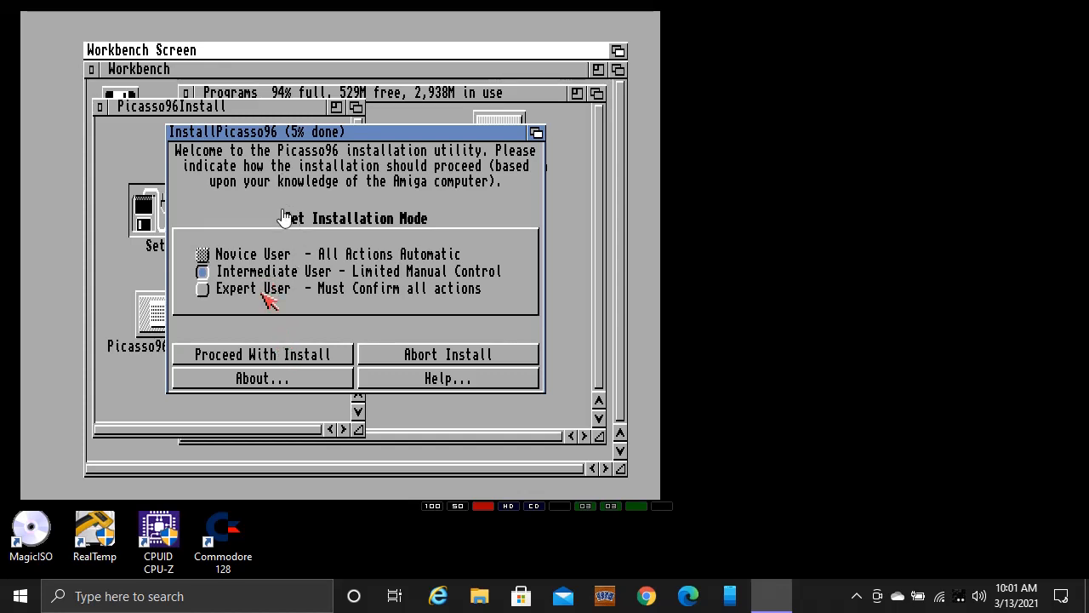
{"action": "left_click", "coordinate": [268, 356]}
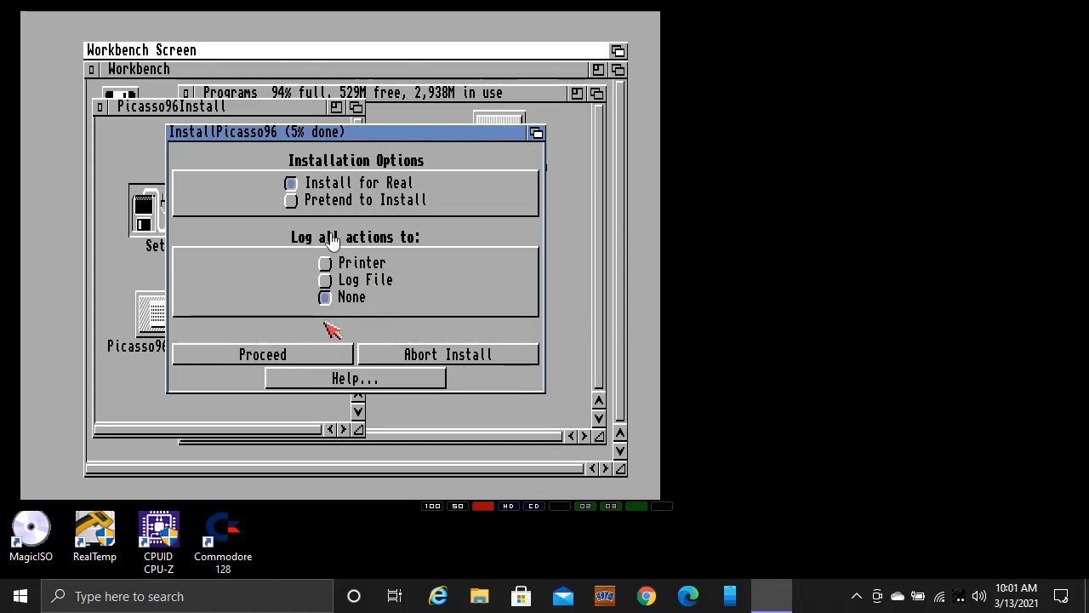
{"action": "left_click", "coordinate": [277, 356]}
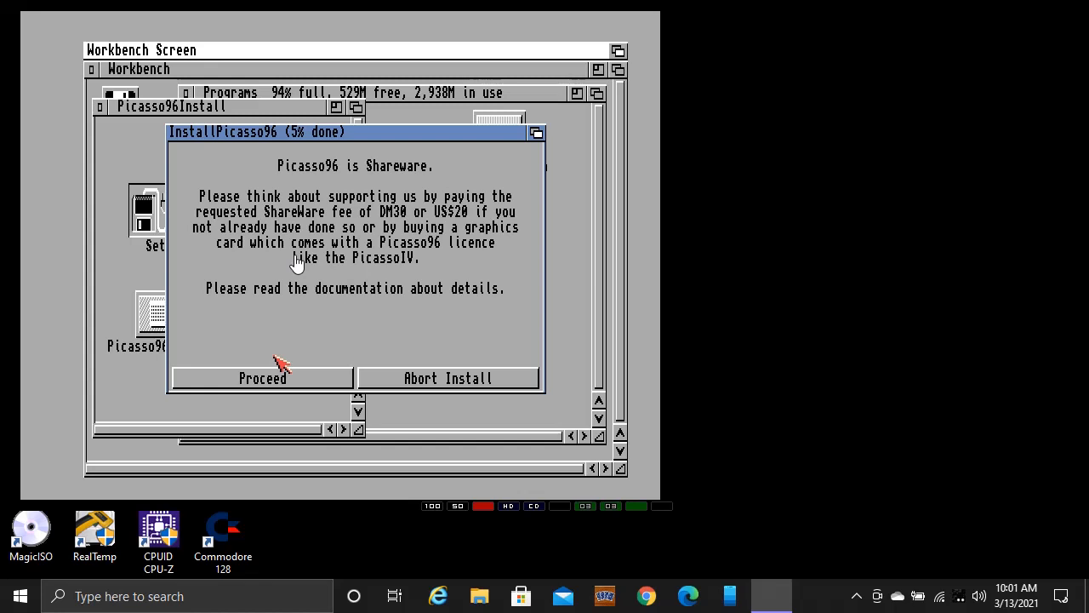
- Proceed past the Picasso96 shareware, backup and driver notices, and decline to read the manual
{"action": "left_click", "coordinate": [281, 381]}
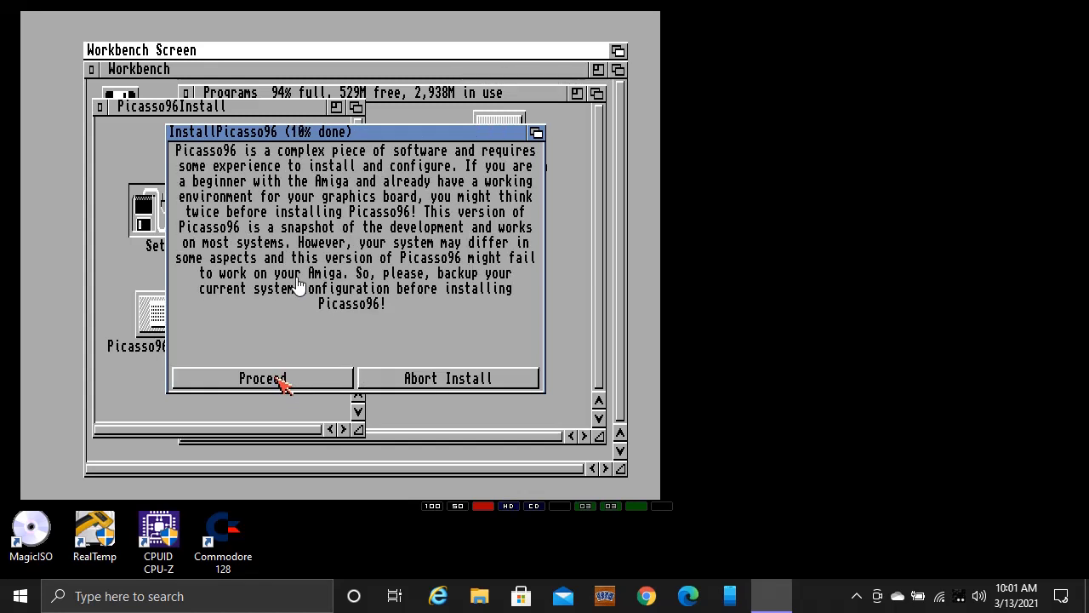
{"action": "left_click", "coordinate": [281, 379]}
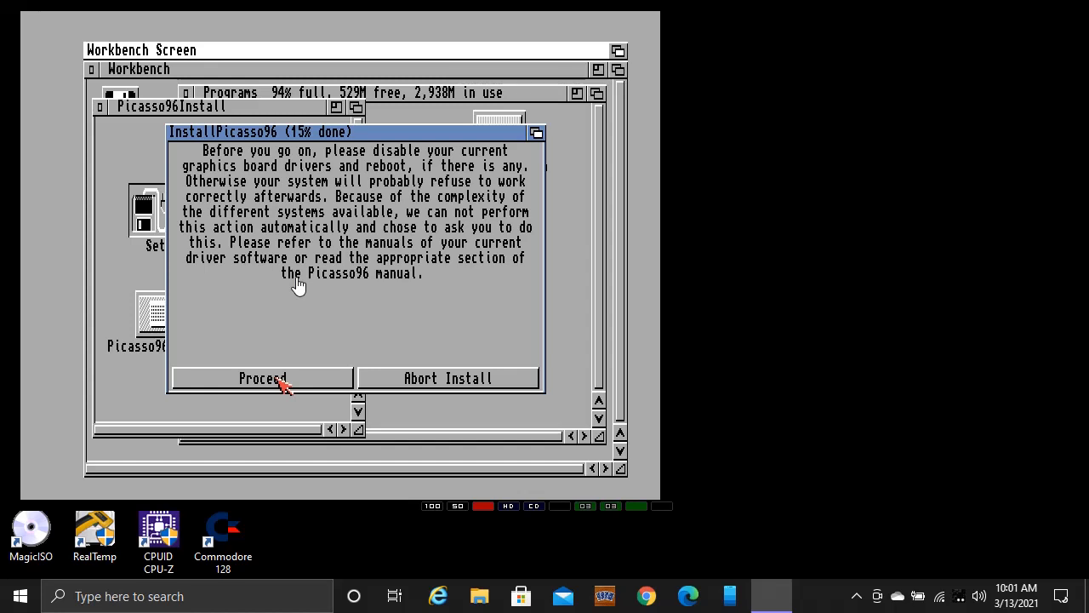
{"action": "left_click", "coordinate": [278, 380]}
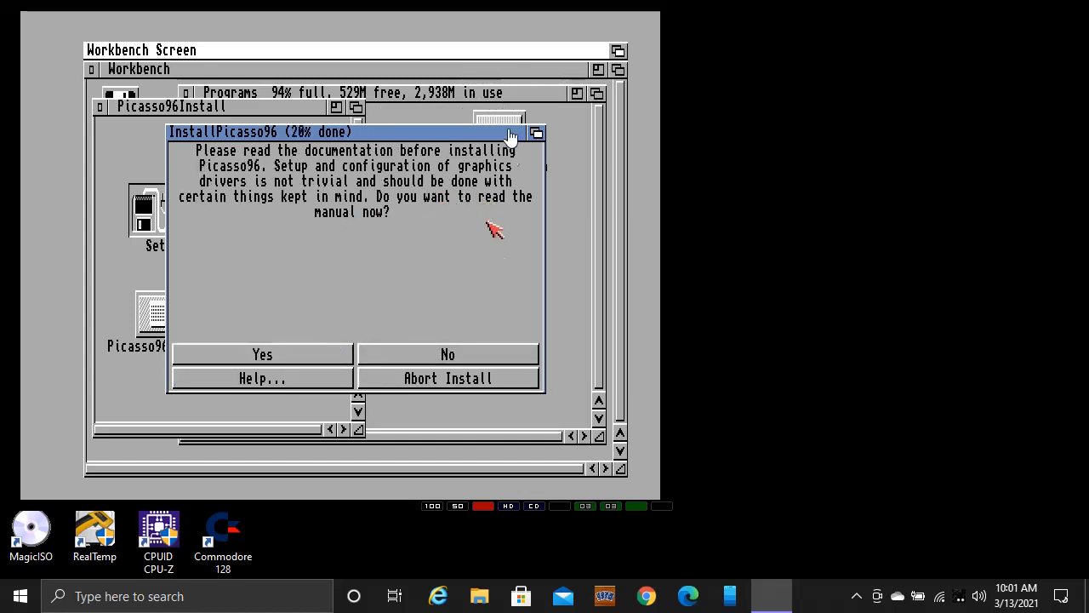
{"action": "left_click", "coordinate": [460, 352]}
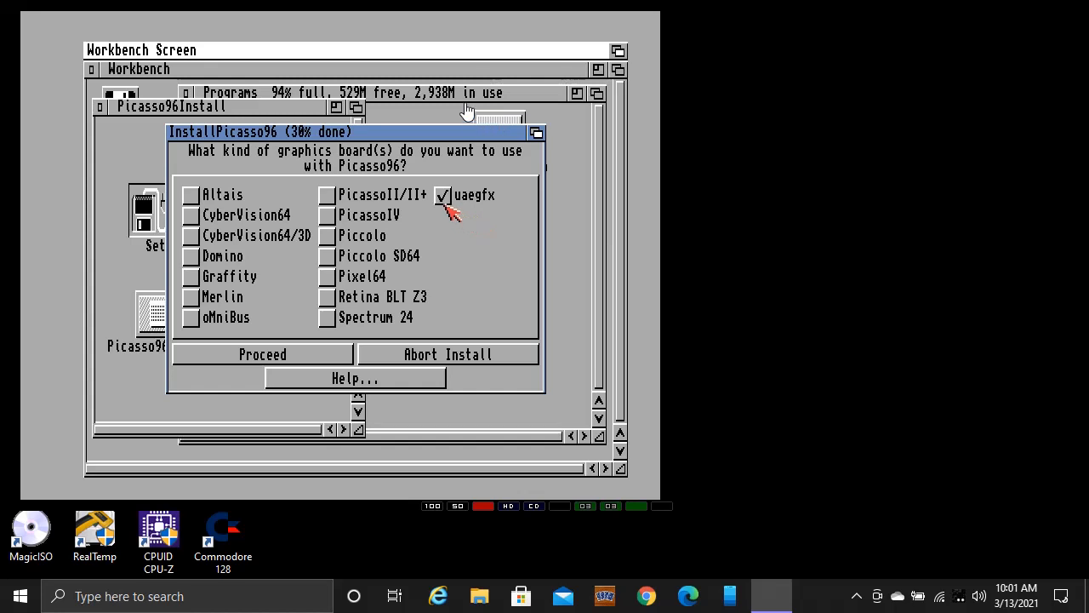
- Choose the uaegfx graphics board and accept SYS:Libs, SYS:Devs/Monitors, SYS:Prefs and SYS:Devs/Picasso96Settings as the install locations
{"action": "left_click", "coordinate": [288, 352]}
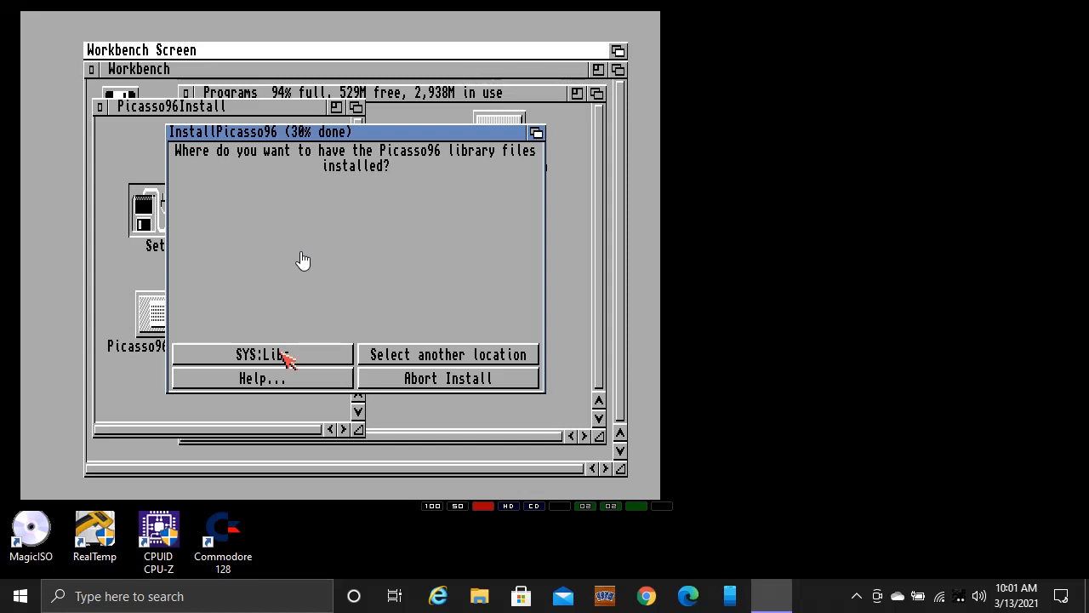
{"action": "left_click", "coordinate": [288, 359]}
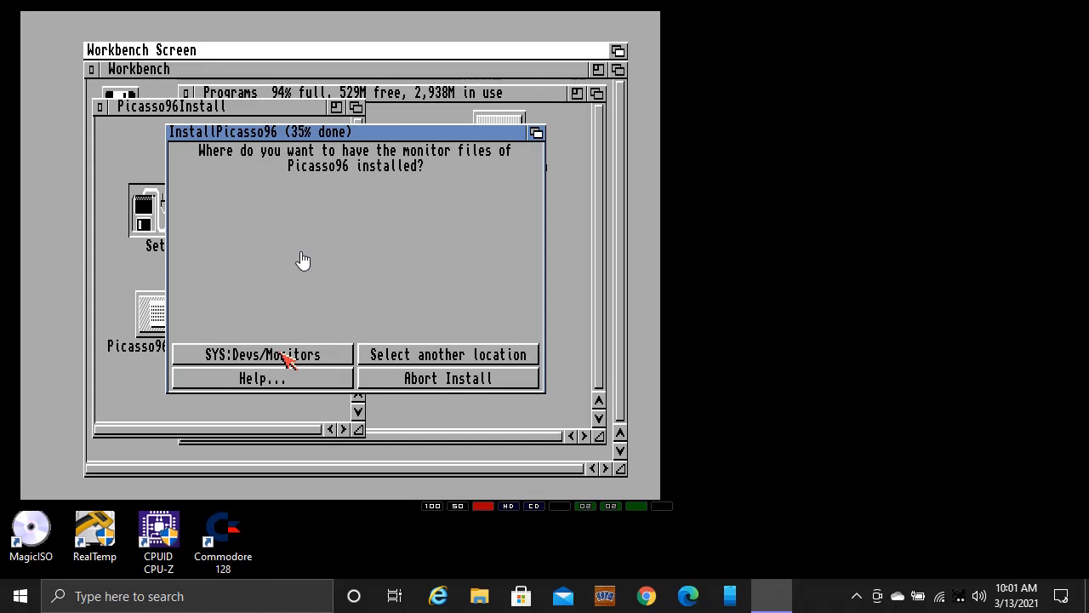
{"action": "left_click", "coordinate": [288, 359]}
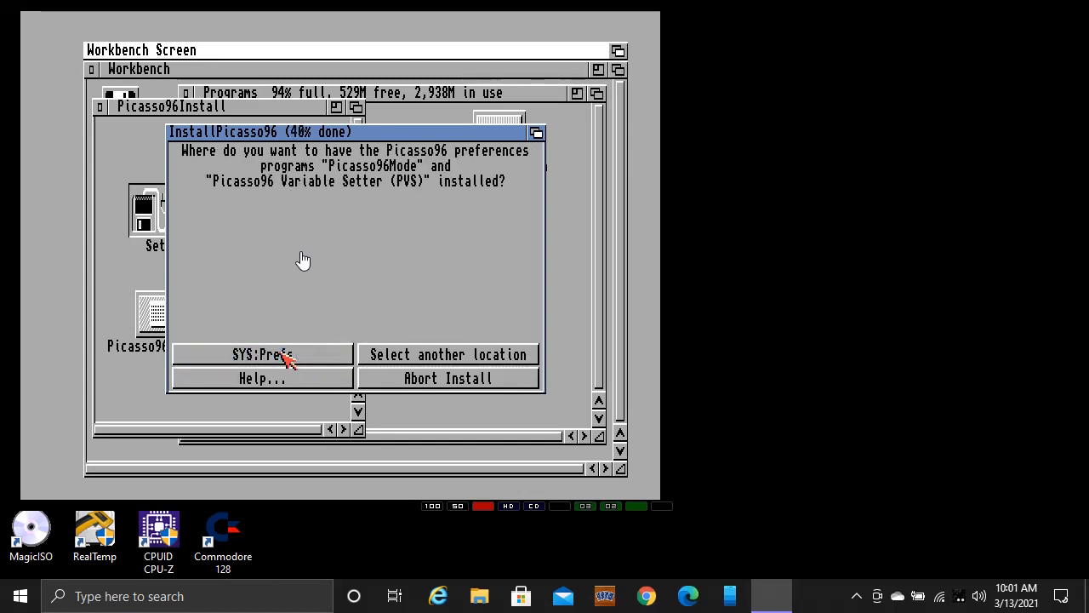
{"action": "left_click", "coordinate": [289, 359]}
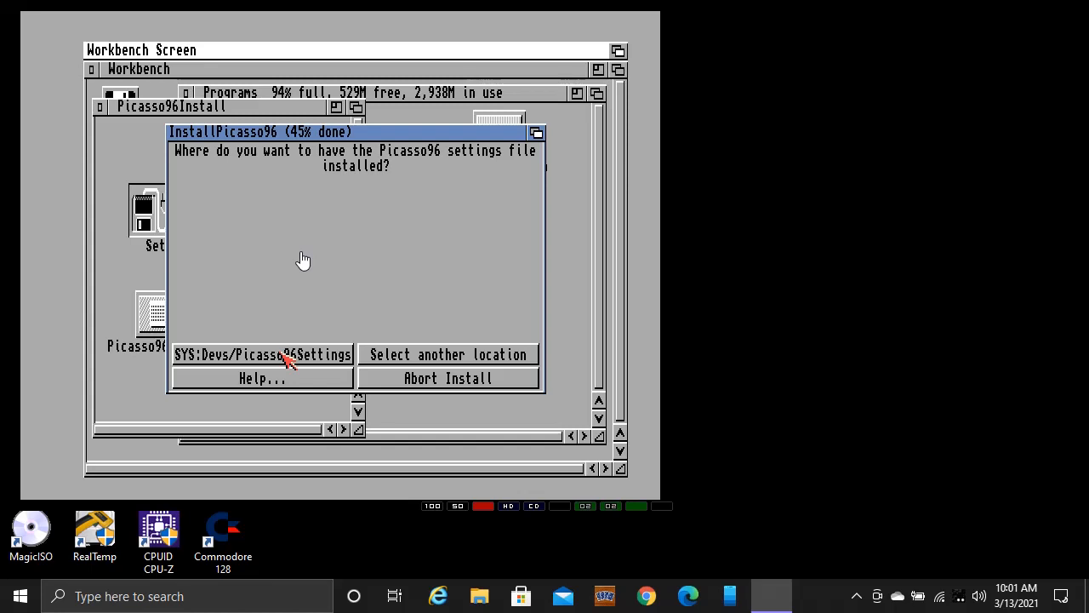
{"action": "left_click", "coordinate": [288, 359]}
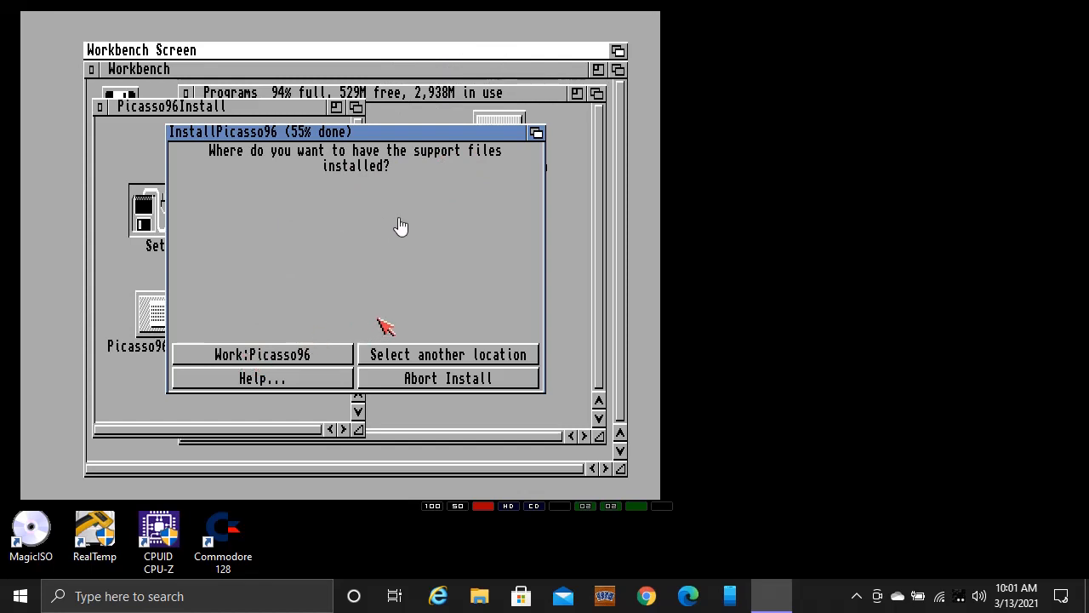
- Select WorkBench: as the location for the support files and agree to copy the application drivers to the hard disk
{"action": "left_click", "coordinate": [423, 357]}
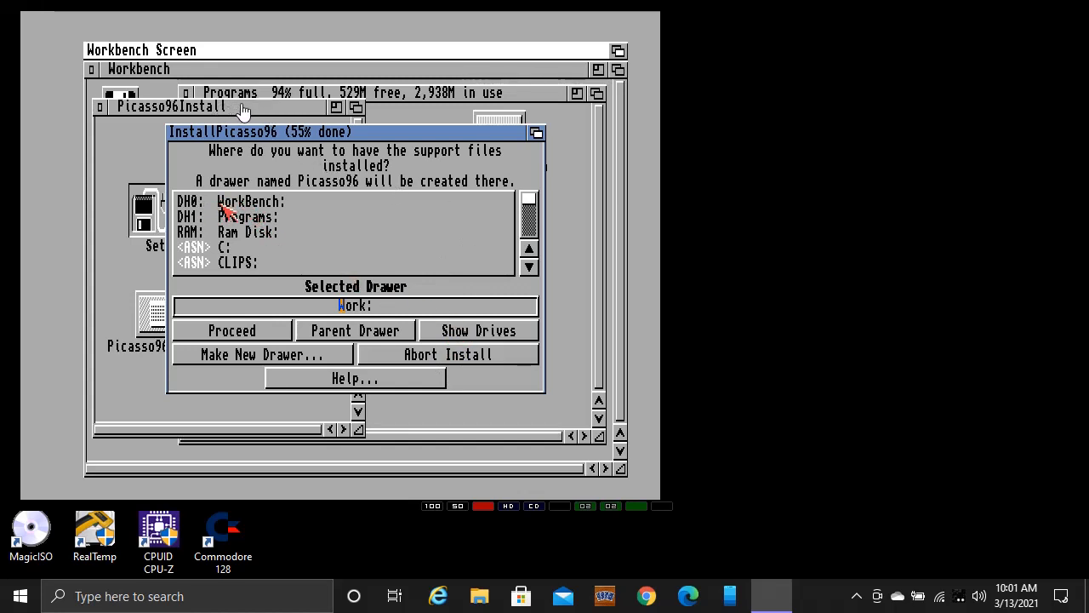
{"action": "double_click", "coordinate": [247, 209]}
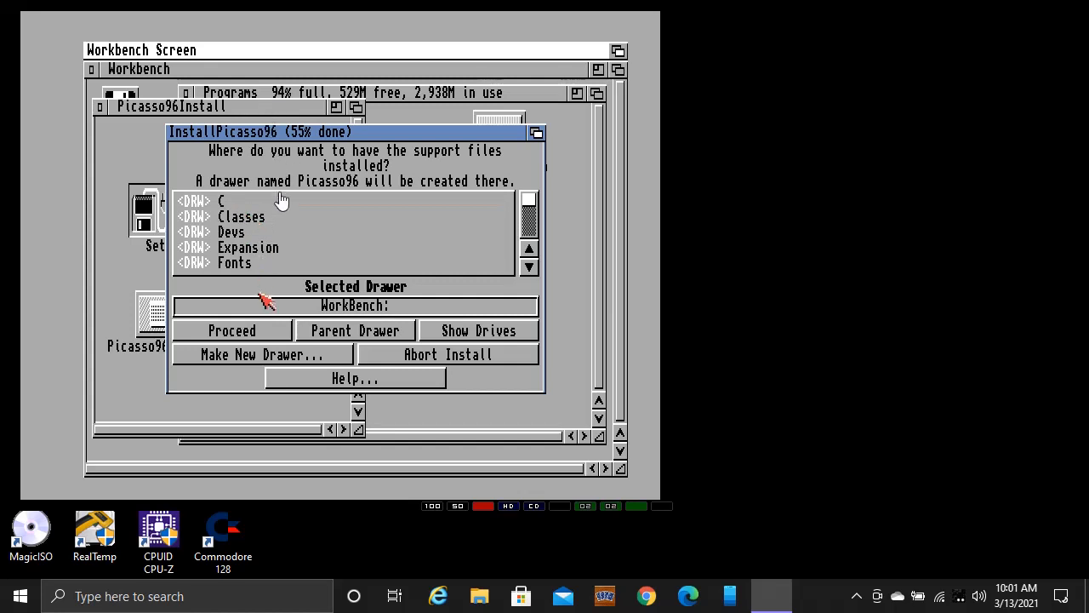
{"action": "left_click", "coordinate": [249, 332]}
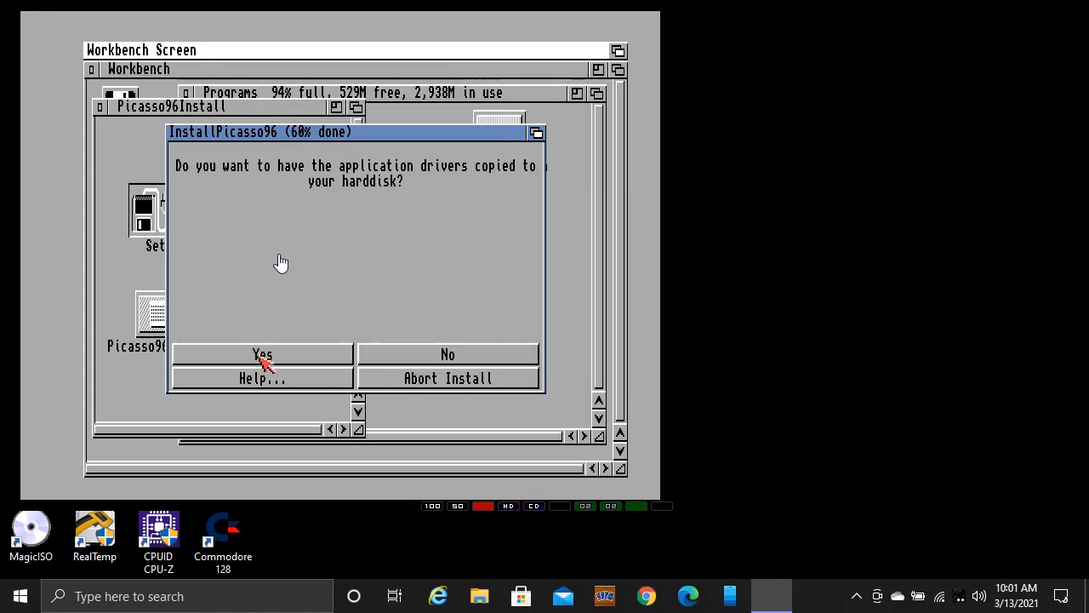
{"action": "left_click", "coordinate": [264, 357]}
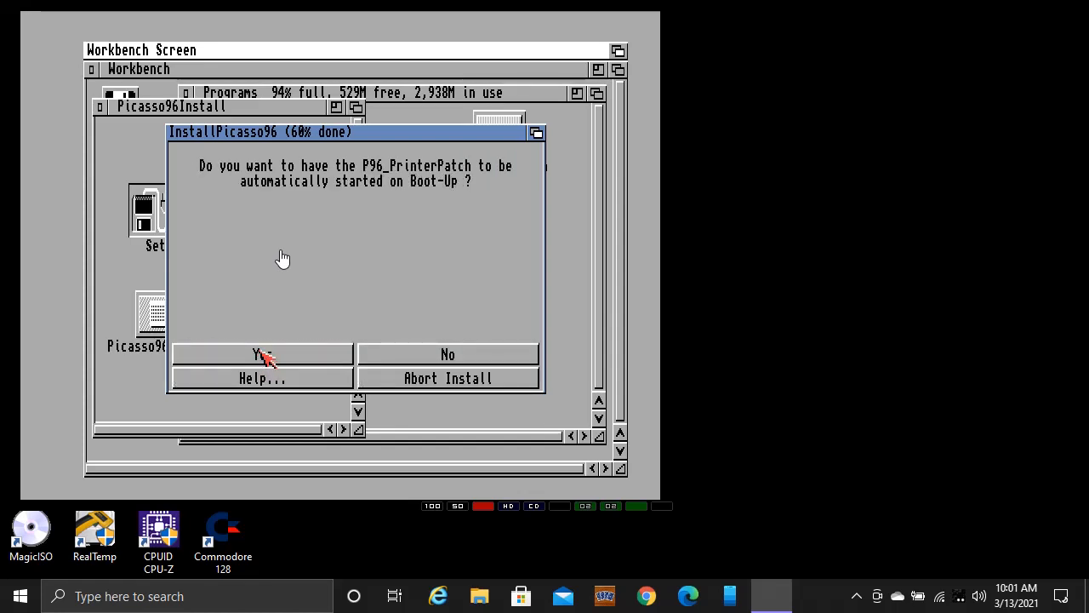
- Have P96_PrinterPatch start automatically on boot-up, accept the summary of install choices and start installing the Picasso96 files
{"action": "left_click", "coordinate": [264, 357]}
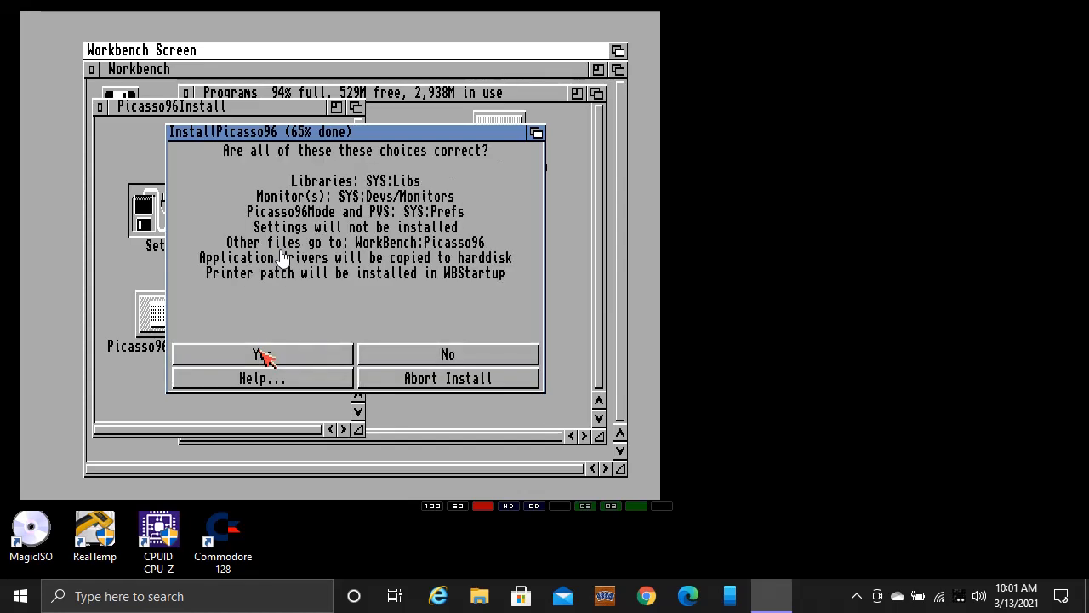
{"action": "left_click", "coordinate": [264, 357]}
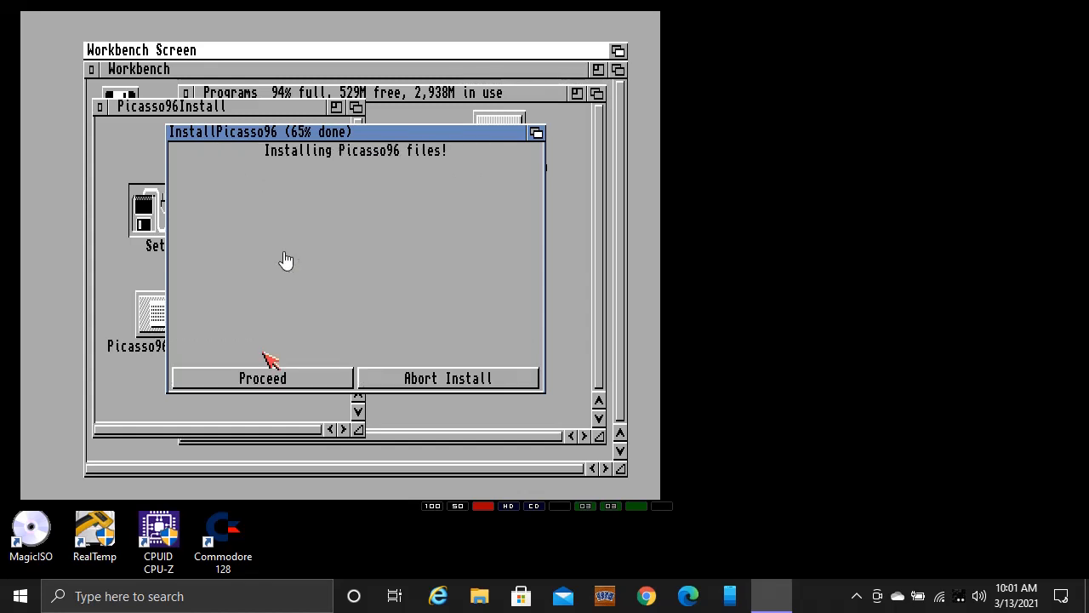
{"action": "left_click", "coordinate": [267, 379]}
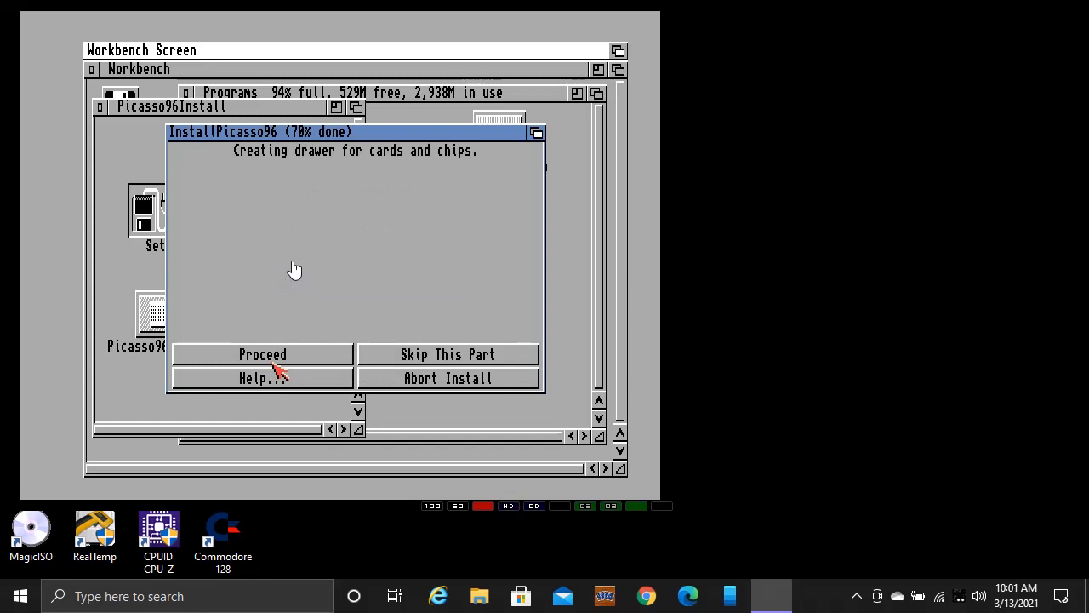
- Create the drawer for cards and chips and copy the Picasso96API, RTG system, fast layers and cross platform emulation libraries
{"action": "left_click", "coordinate": [273, 356]}
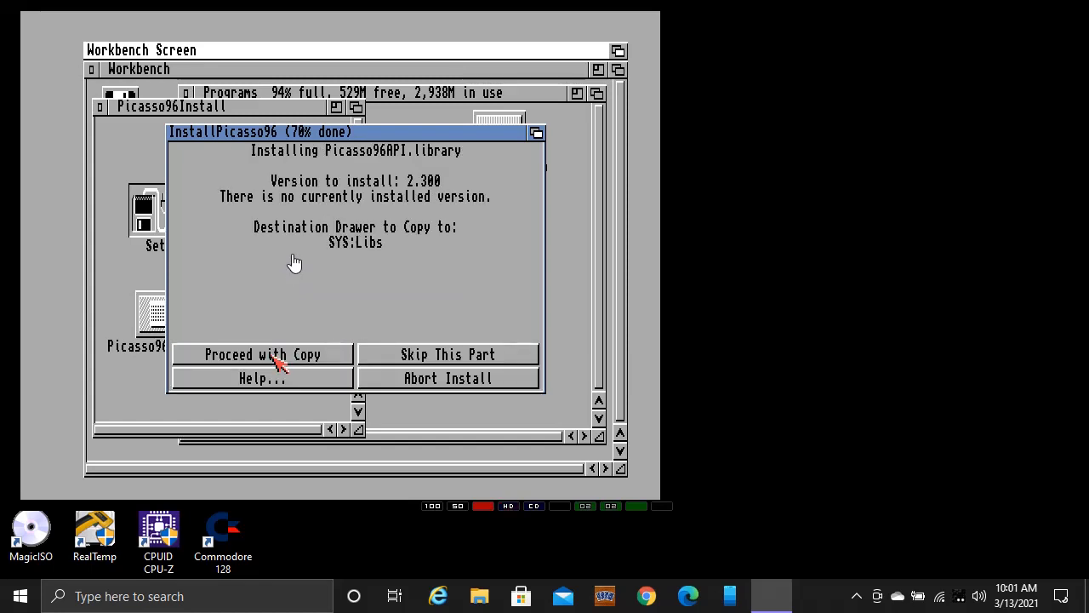
{"action": "left_click", "coordinate": [274, 355]}
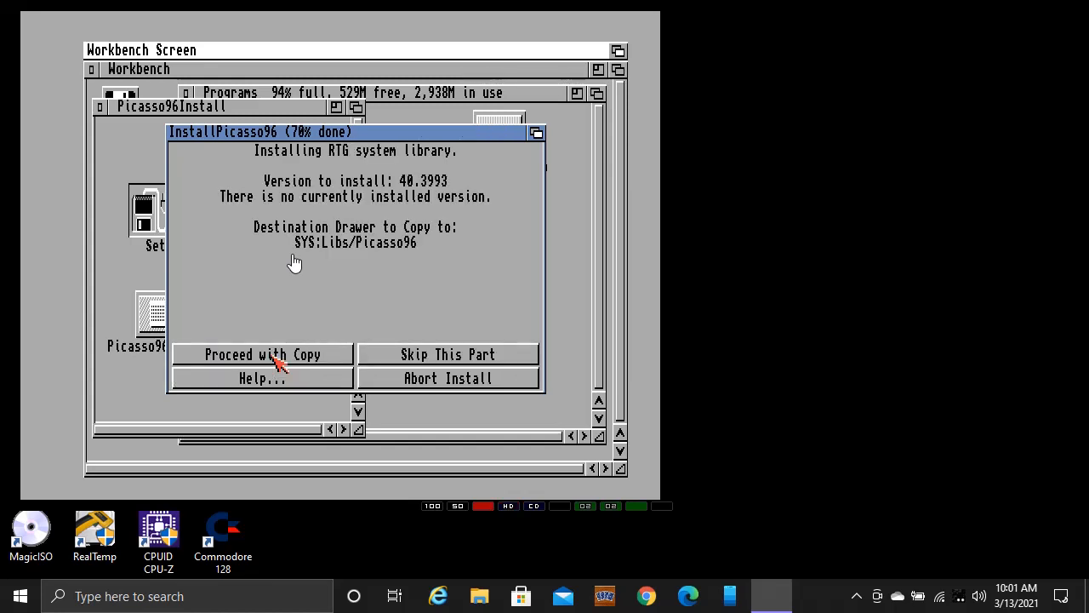
{"action": "left_click", "coordinate": [274, 355]}
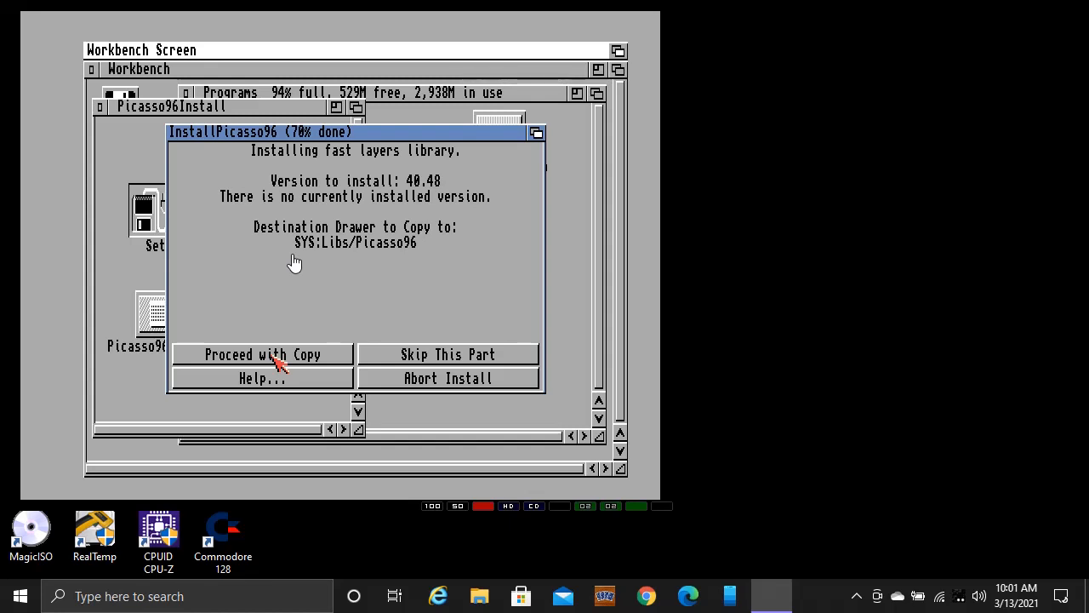
{"action": "left_click", "coordinate": [273, 354]}
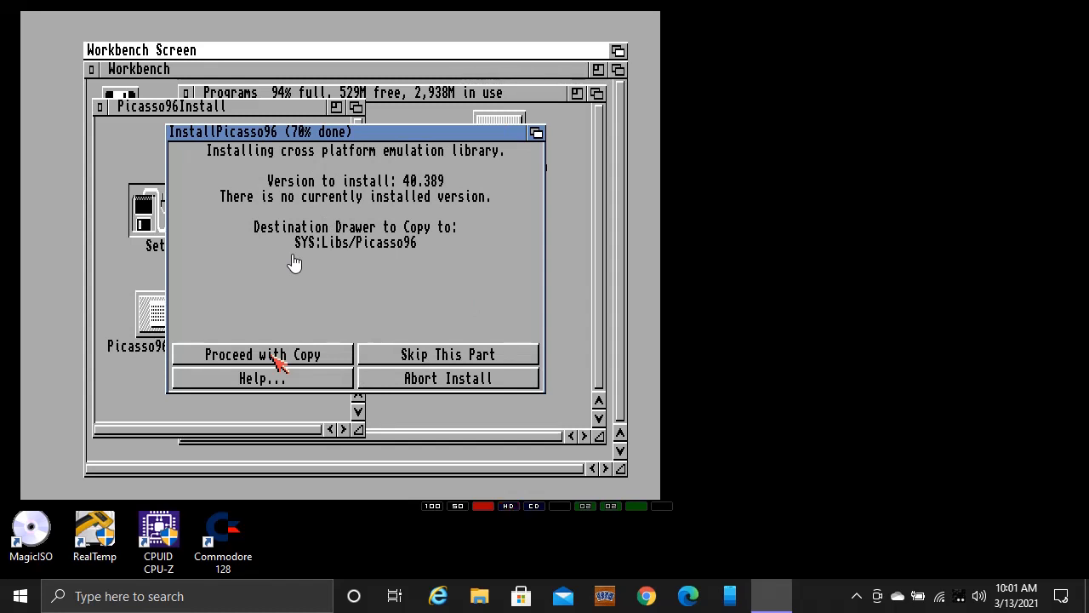
{"action": "left_click", "coordinate": [274, 356]}
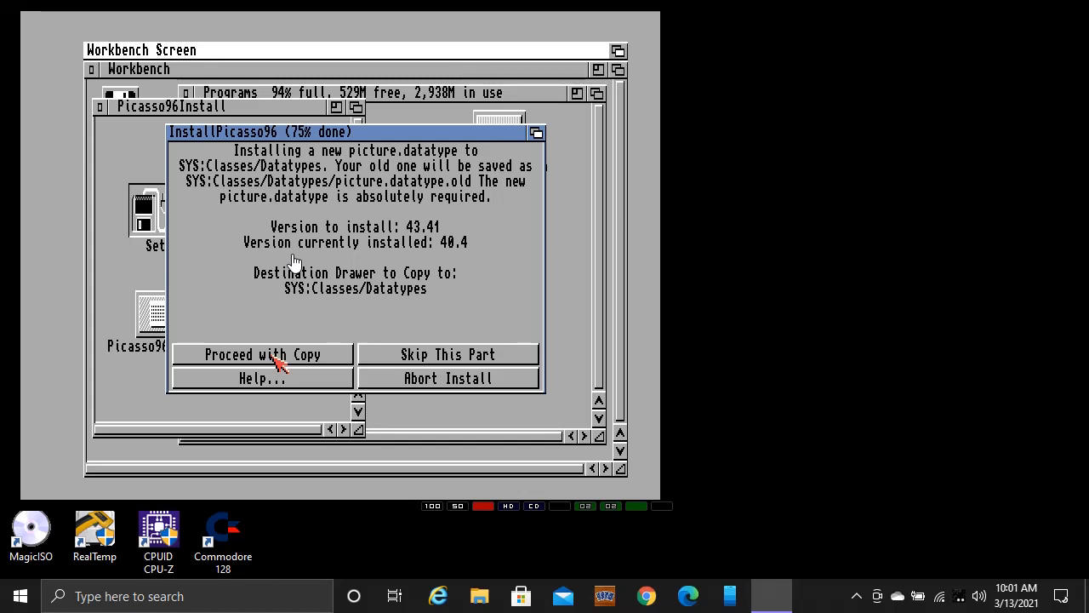
- Install the new picture.datatype and the uaegfx board and monitor drivers, including the monitor driver's tooltypes adjustment
{"action": "left_click", "coordinate": [275, 356]}
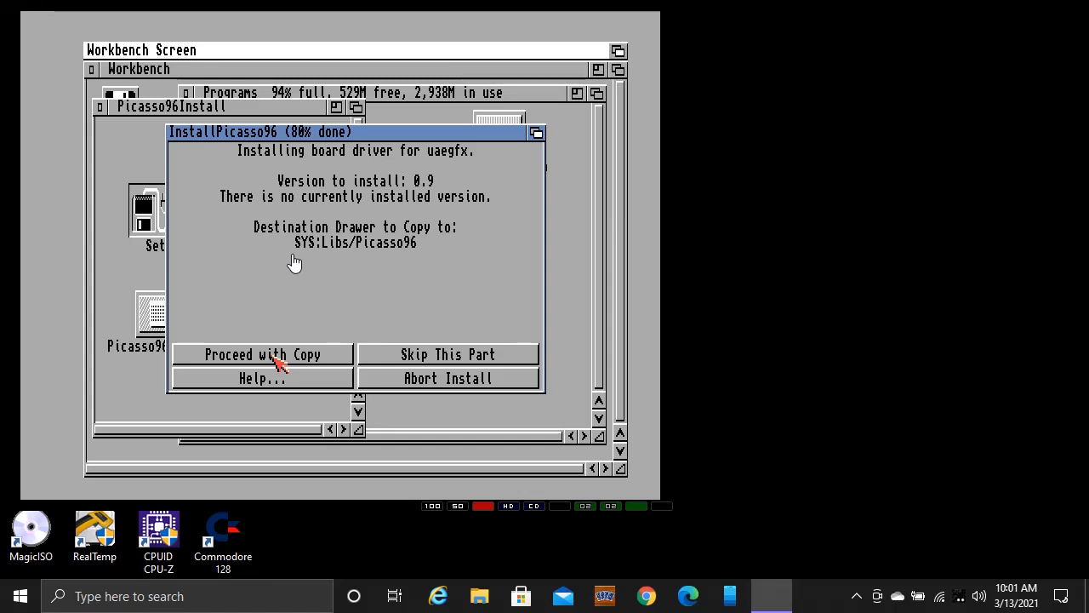
{"action": "left_click", "coordinate": [281, 363]}
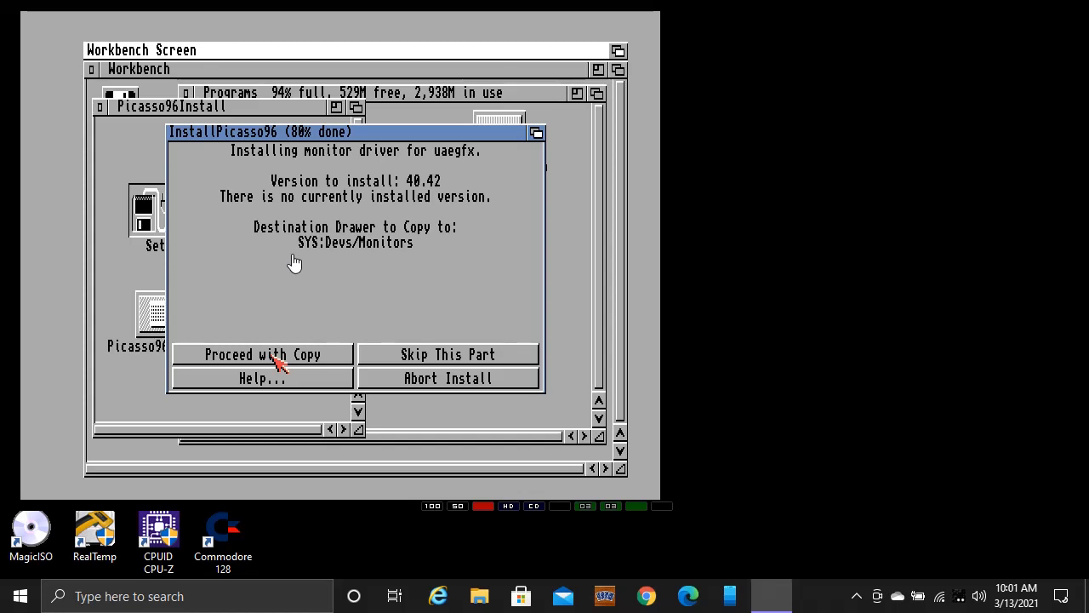
{"action": "left_click", "coordinate": [281, 363]}
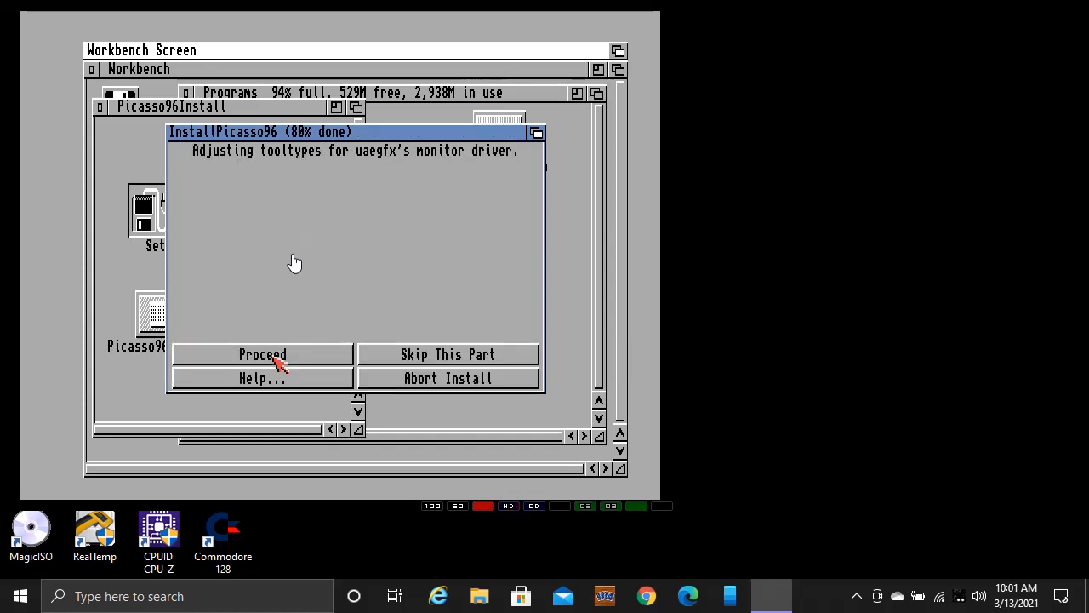
{"action": "left_click", "coordinate": [281, 363]}
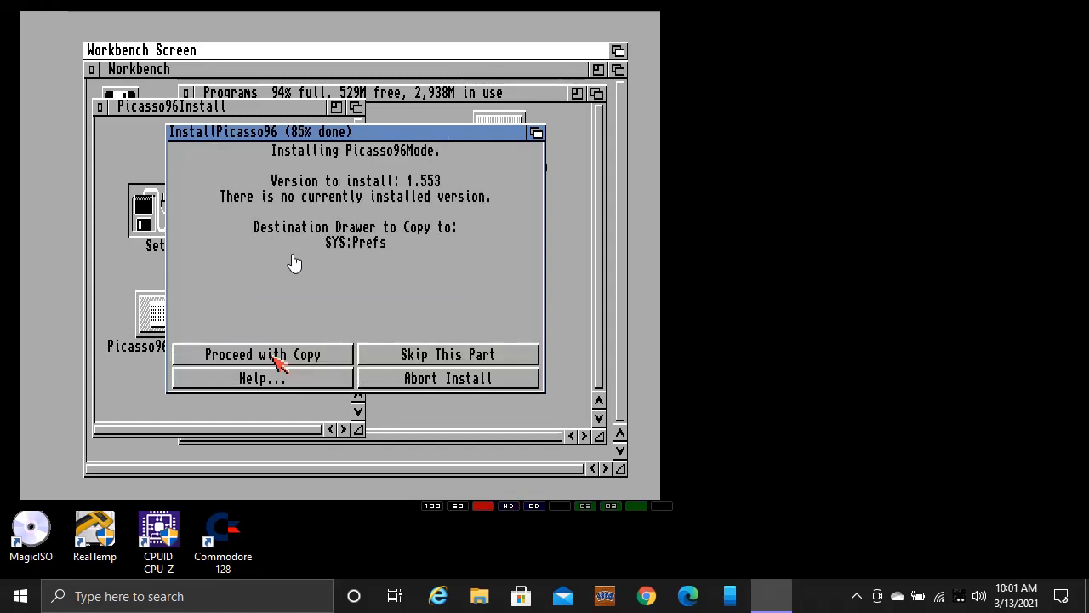
- Install Picasso96Mode in SYS:Prefs with its tooltypes and icon position adjusted, and accept the PVS icon position adjustment
{"action": "left_click", "coordinate": [280, 363]}
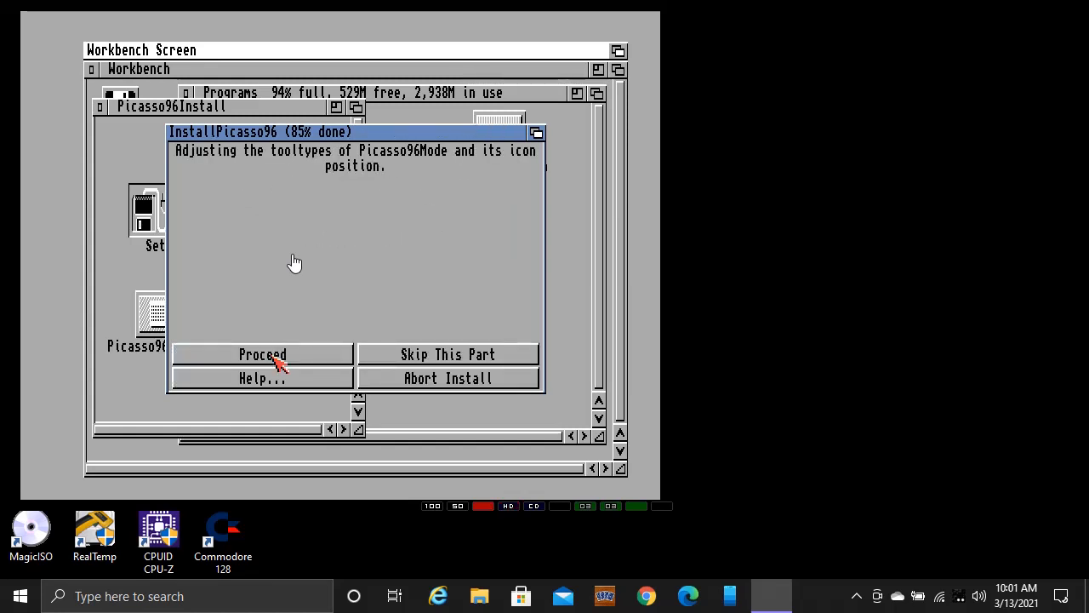
{"action": "left_click", "coordinate": [280, 363]}
{"action": "left_click", "coordinate": [281, 364]}
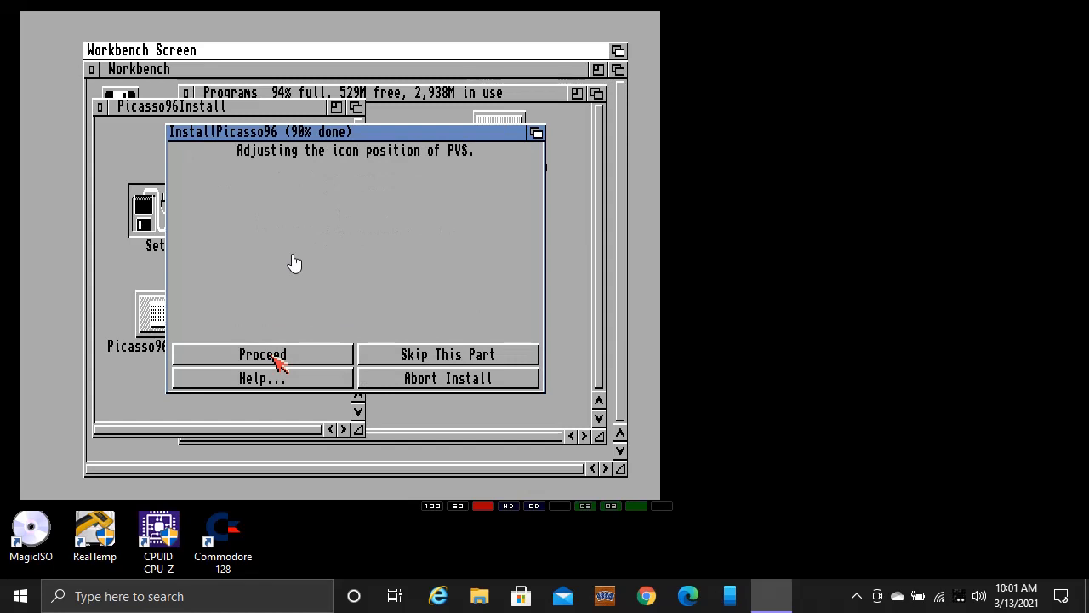
{"action": "left_click", "coordinate": [279, 361]}
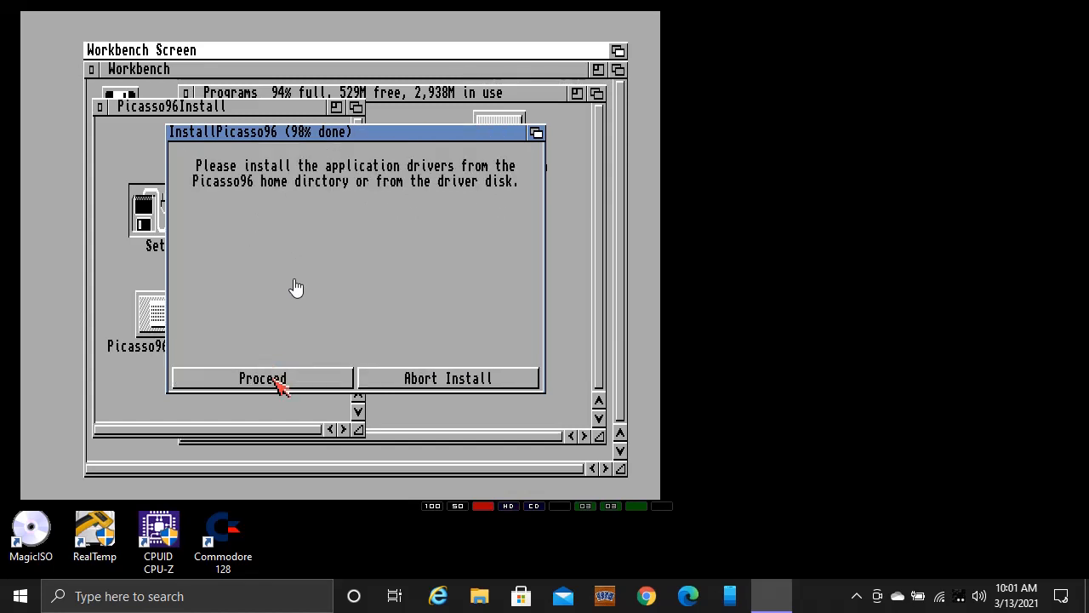
- Acknowledge the remaining Picasso96 installer notices to finish the setup, and close the Picasso96Install window
{"action": "left_click", "coordinate": [277, 381]}
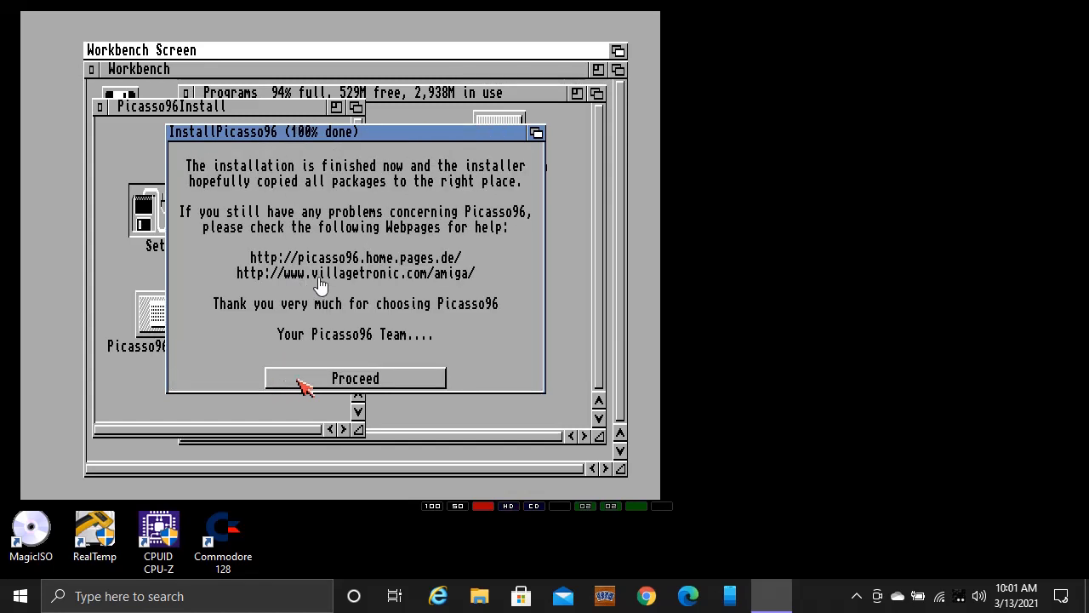
{"action": "left_click", "coordinate": [357, 378]}
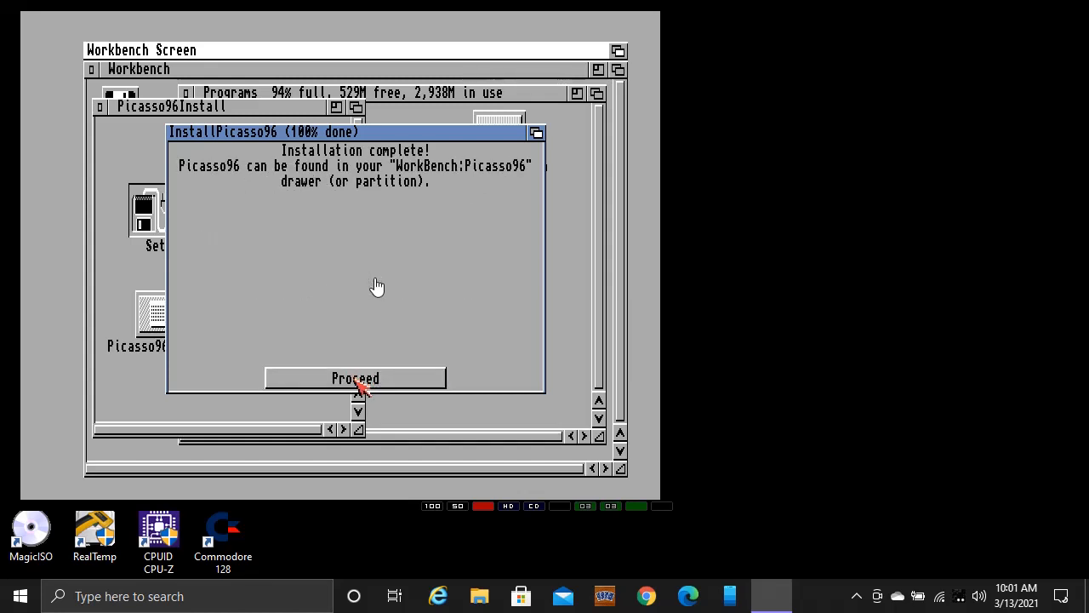
{"action": "left_click", "coordinate": [356, 379]}
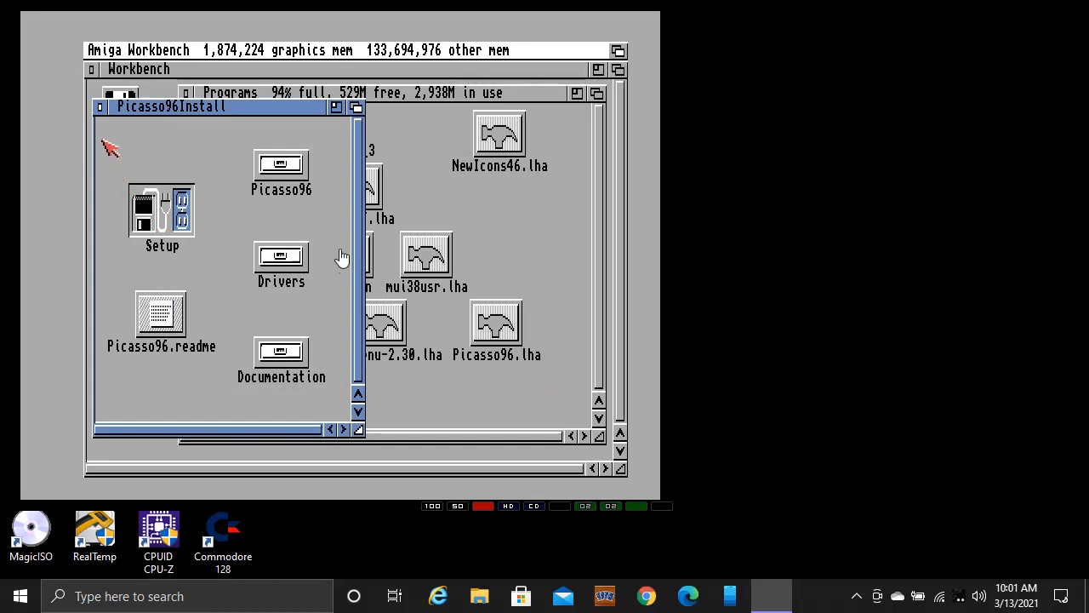
{"action": "left_click", "coordinate": [99, 108]}
{"action": "left_click", "coordinate": [182, 108]}
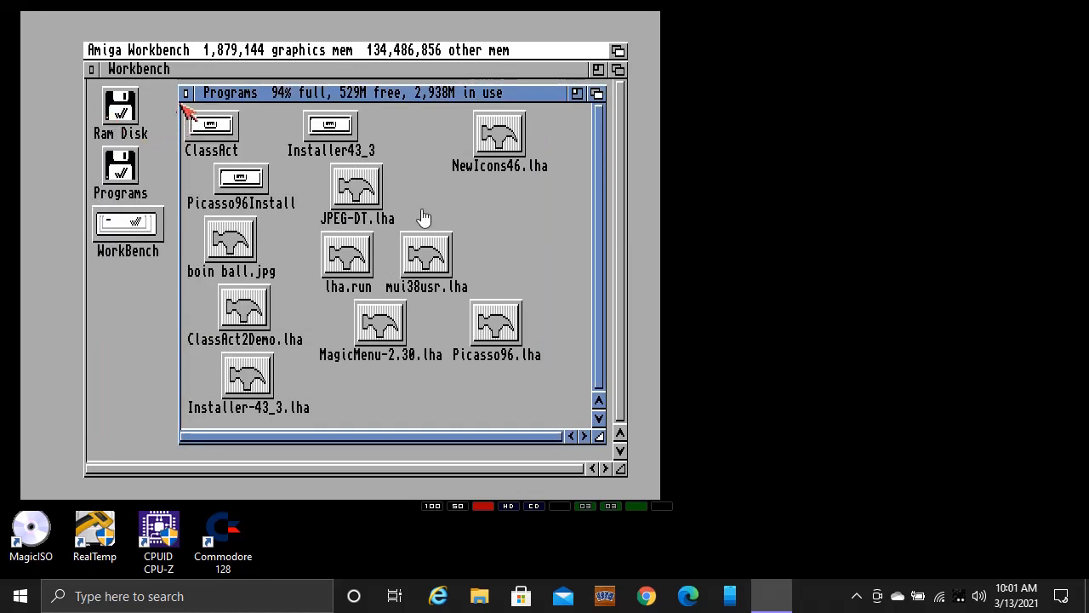
{"action": "left_click", "coordinate": [349, 285]}
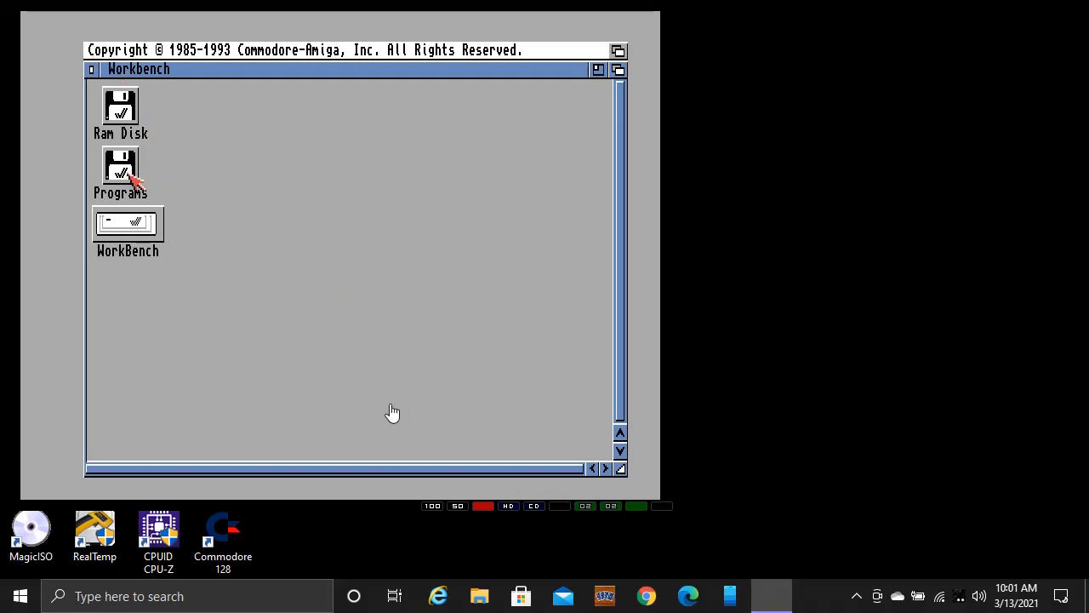
- Open the Prefs drawer on the WorkBench disk and clean up its icon arrangement
{"action": "double_click", "coordinate": [135, 226]}
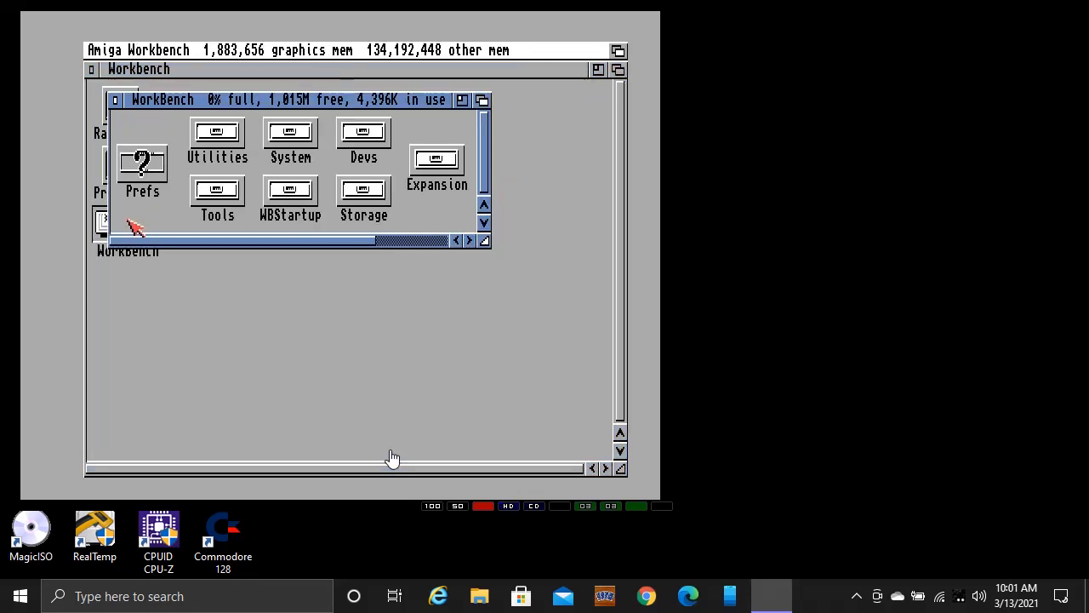
{"action": "double_click", "coordinate": [157, 170]}
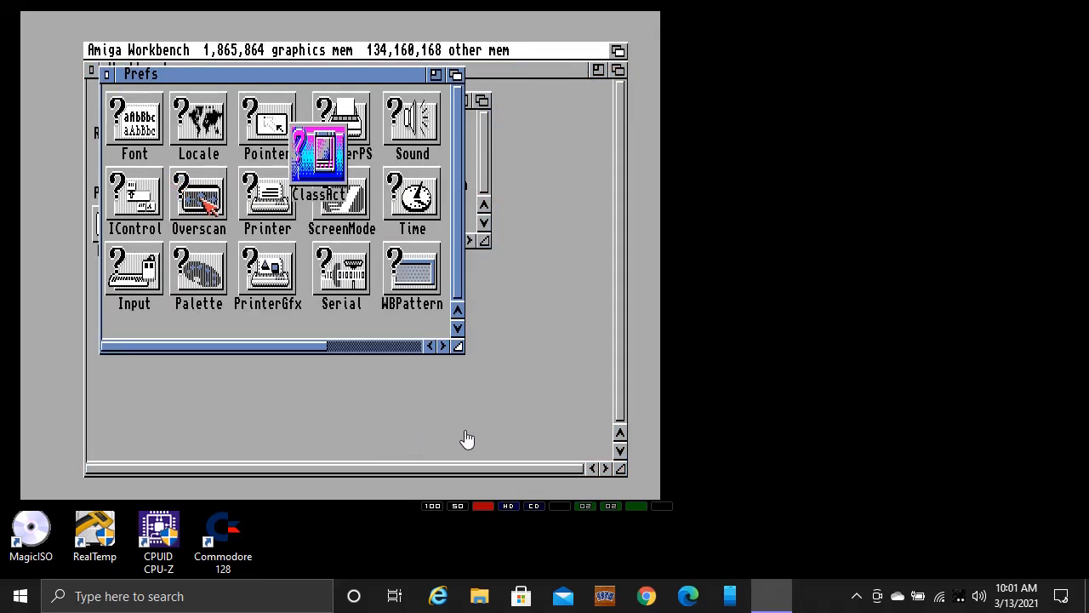
{"action": "right_click", "coordinate": [196, 48]}
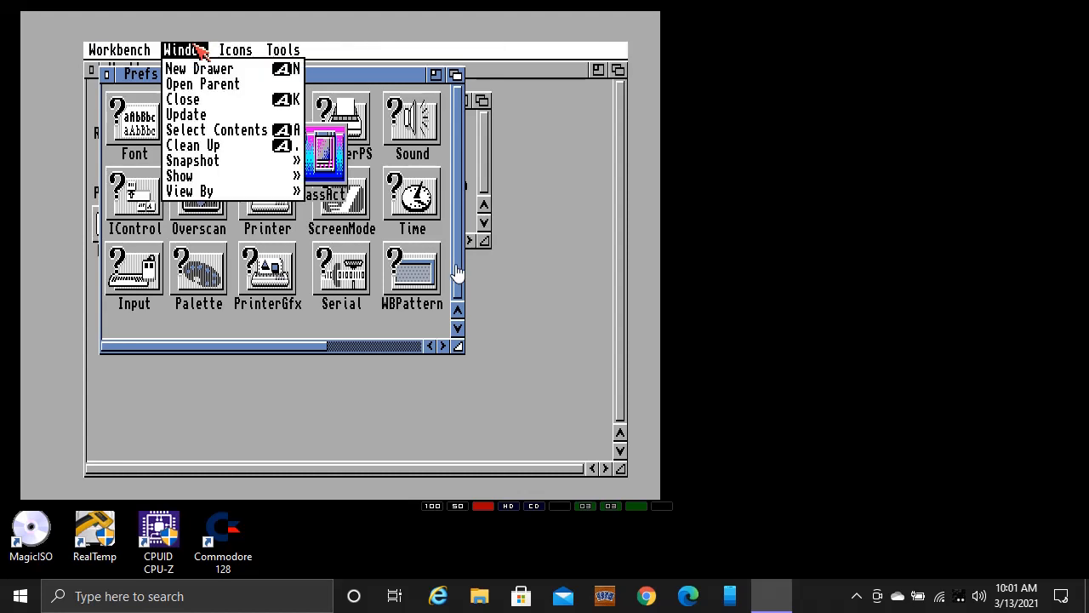
{"action": "left_click", "coordinate": [192, 145]}
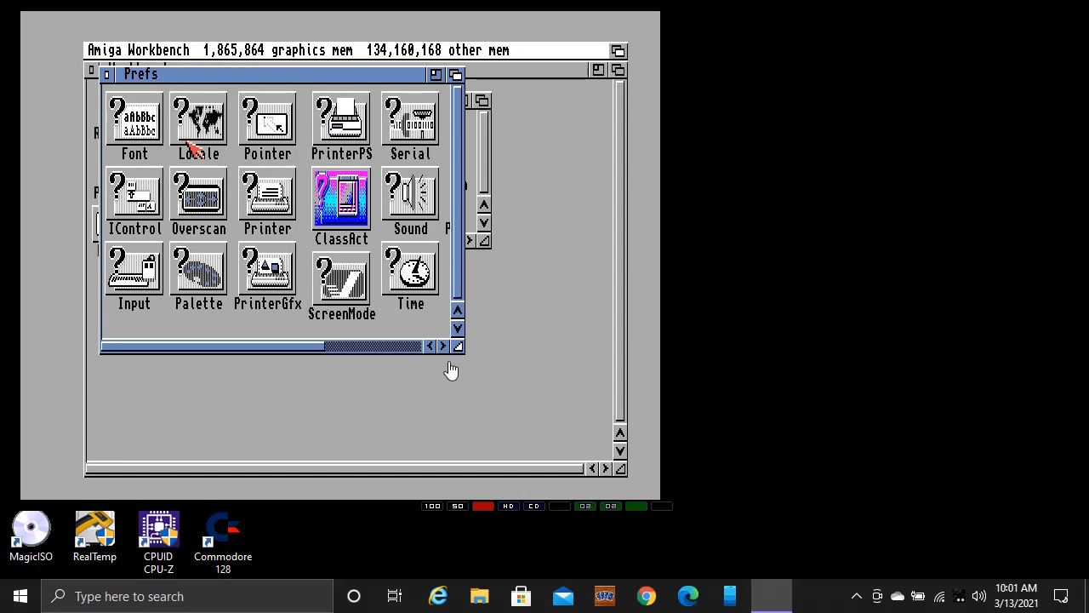
- Select all contents of the Prefs drawer and snapshot all to save the icon layout
{"action": "right_click", "coordinate": [189, 51]}
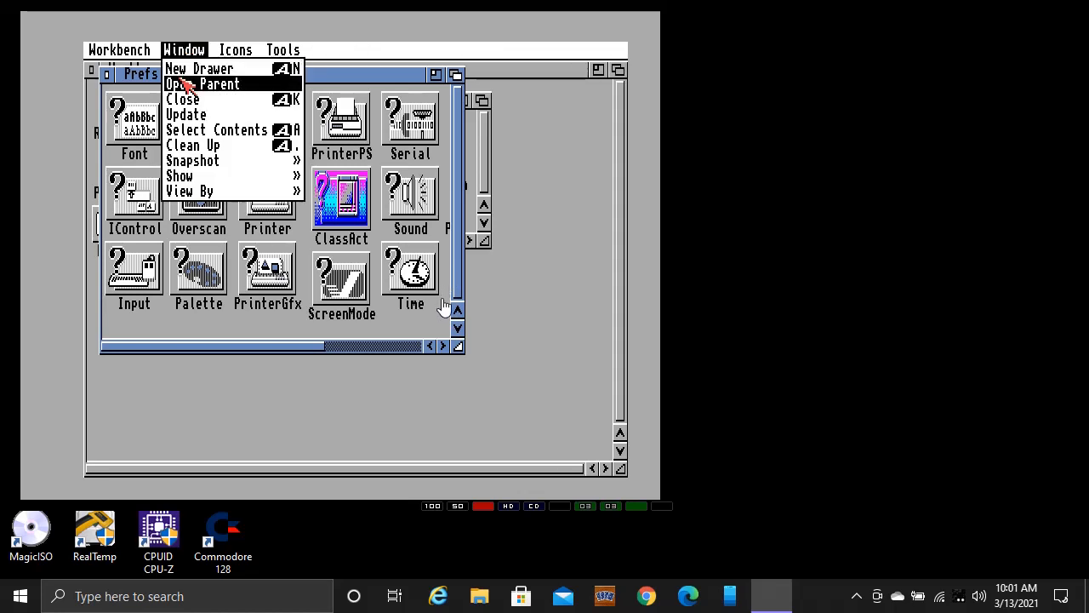
{"action": "right_click", "coordinate": [197, 130]}
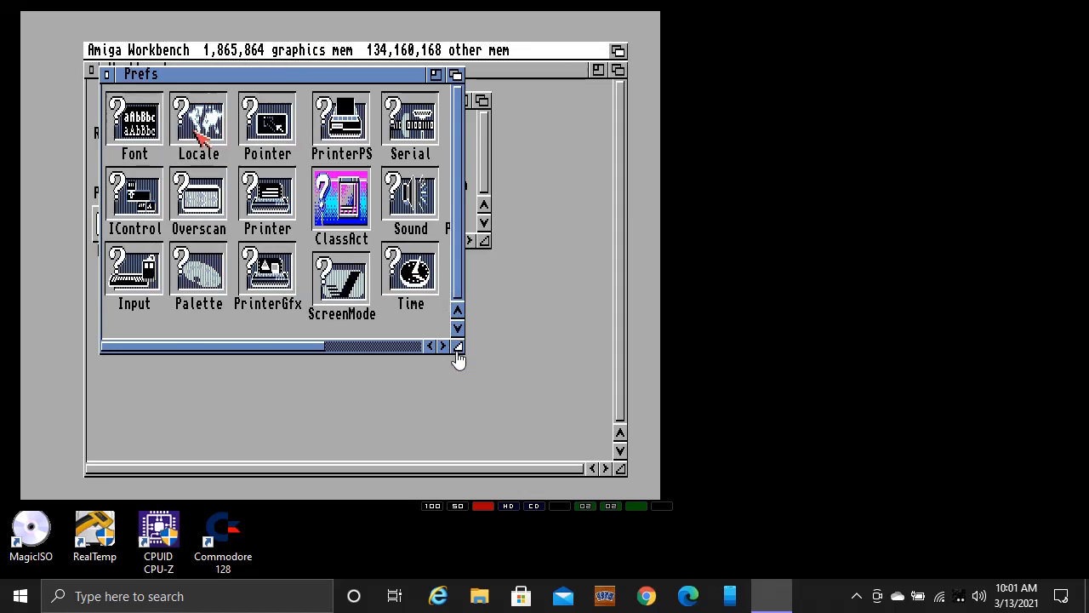
{"action": "right_click", "coordinate": [197, 49]}
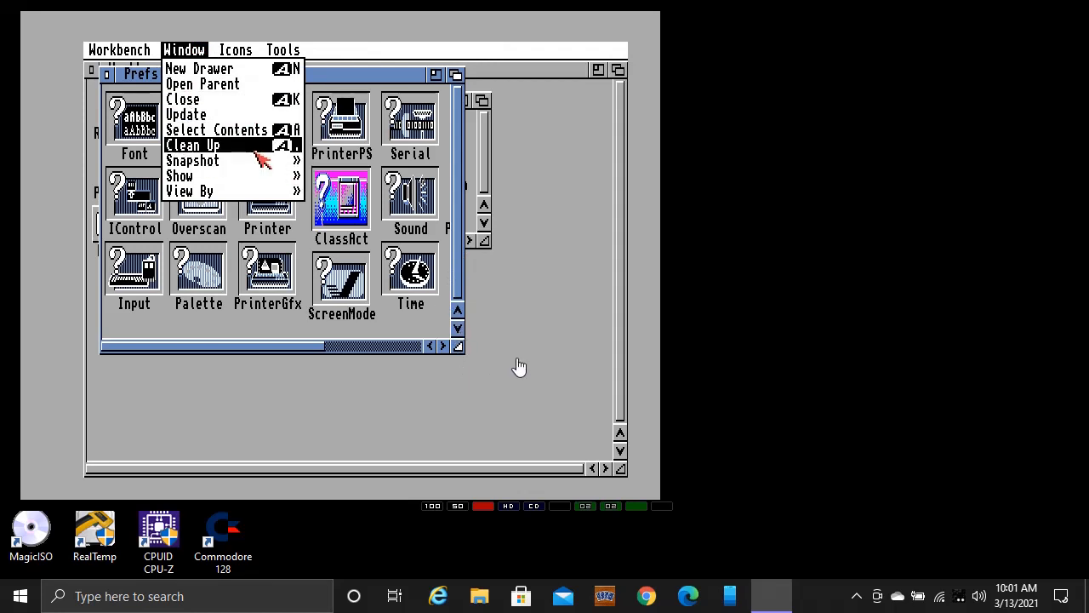
{"action": "mouse_move", "coordinate": [261, 168]}
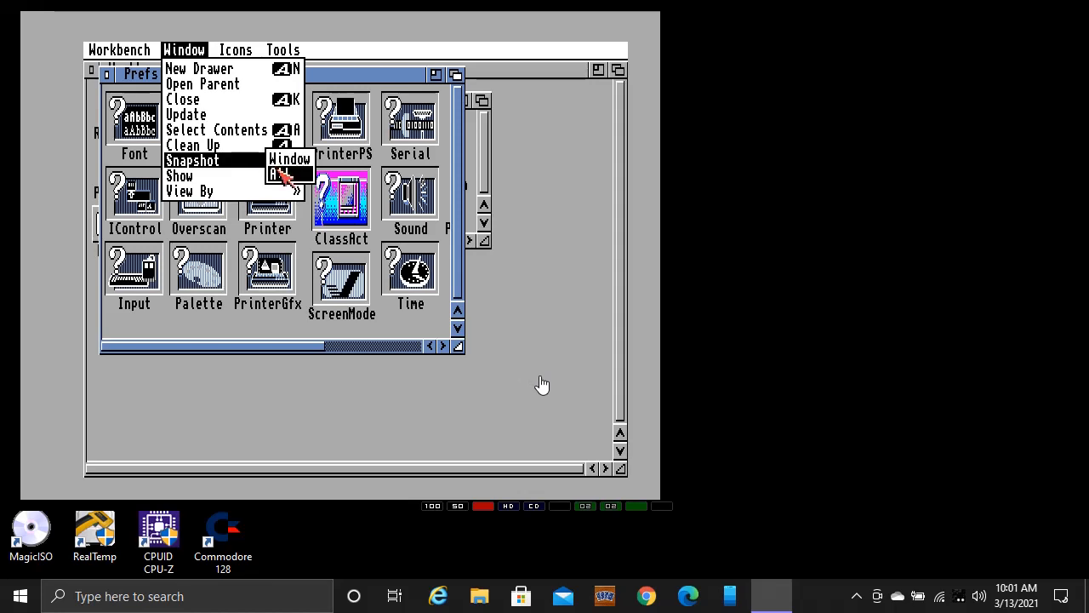
{"action": "right_click", "coordinate": [281, 175]}
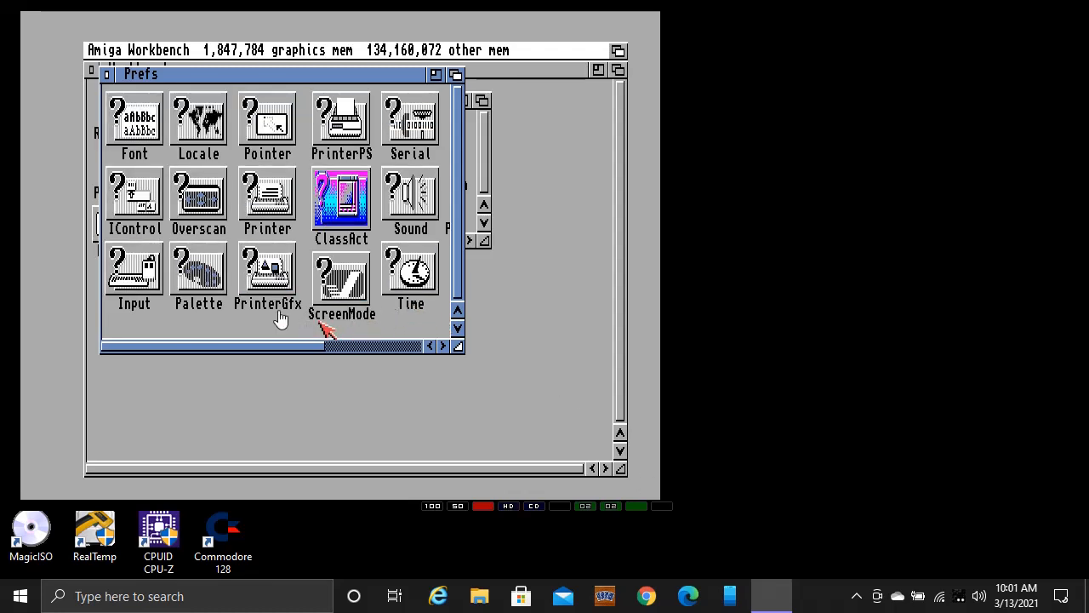
- Save the Workbench screen mode as UAE: 640x 480 32bit BGRA with 16777216 colors in ScreenMode Preferences
{"action": "double_click", "coordinate": [356, 286]}
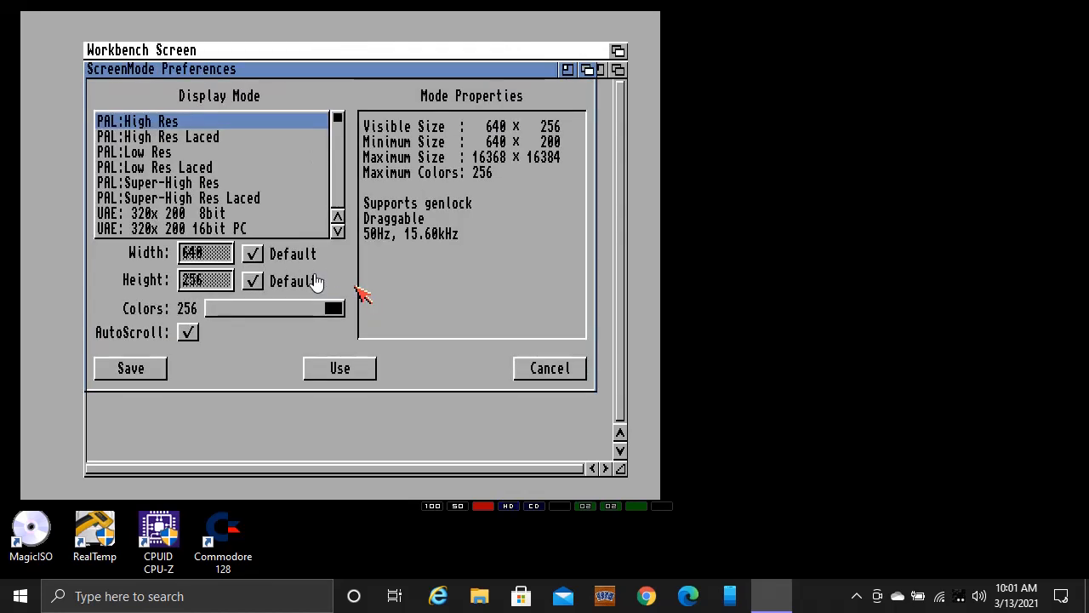
{"action": "left_click", "coordinate": [338, 231]}
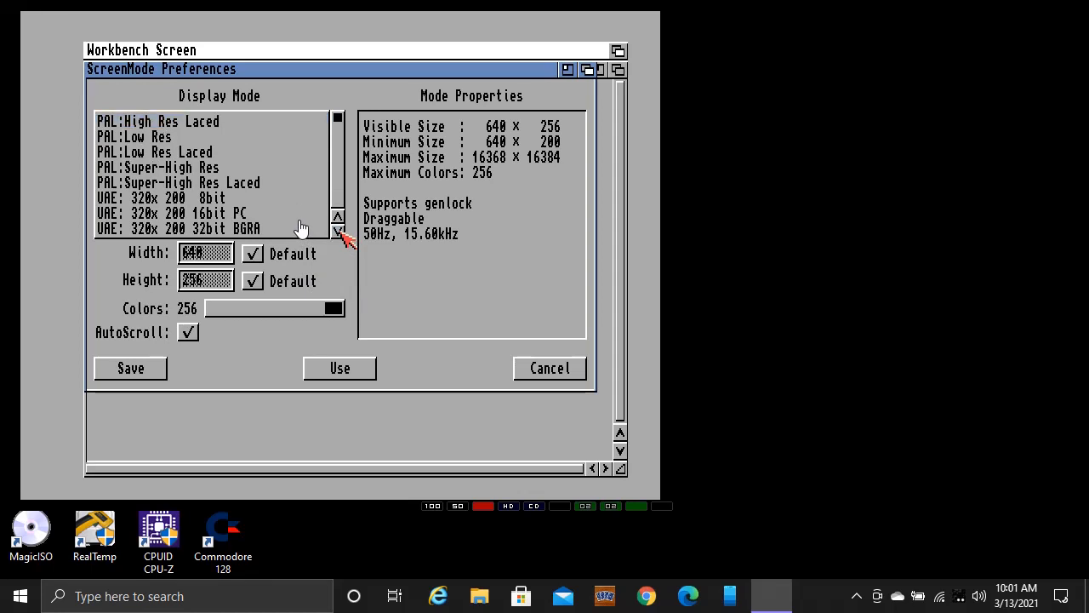
{"action": "left_click", "coordinate": [339, 231]}
{"action": "left_click", "coordinate": [339, 230]}
{"action": "left_click", "coordinate": [338, 230]}
{"action": "left_click", "coordinate": [339, 230]}
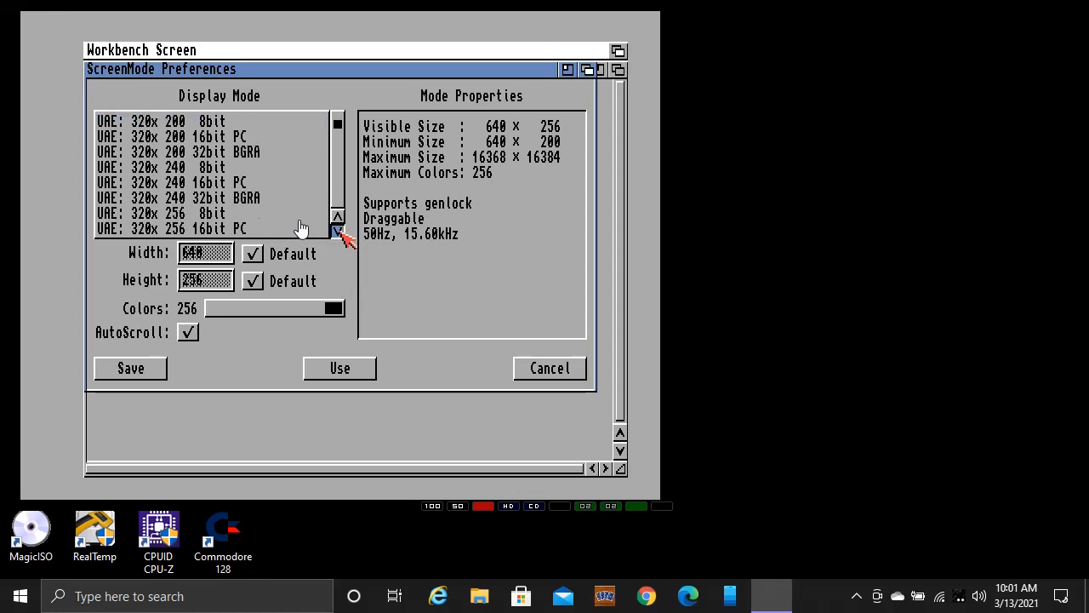
{"action": "left_click", "coordinate": [338, 230]}
{"action": "left_click", "coordinate": [339, 231]}
{"action": "left_click", "coordinate": [339, 231]}
{"action": "left_click", "coordinate": [338, 231]}
{"action": "left_click", "coordinate": [339, 230]}
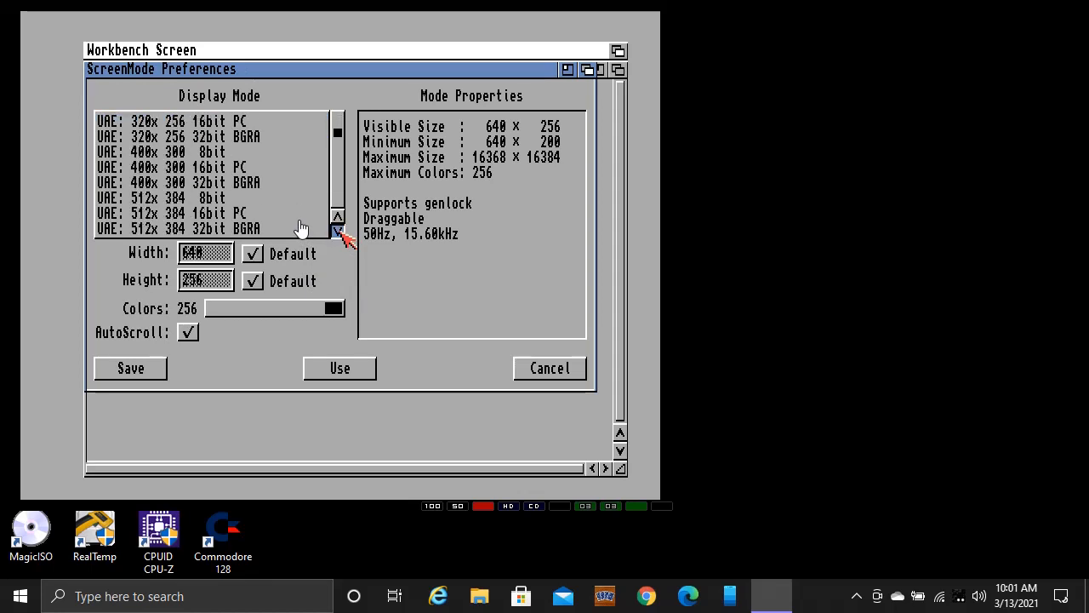
{"action": "left_click", "coordinate": [338, 230]}
{"action": "left_click", "coordinate": [339, 230]}
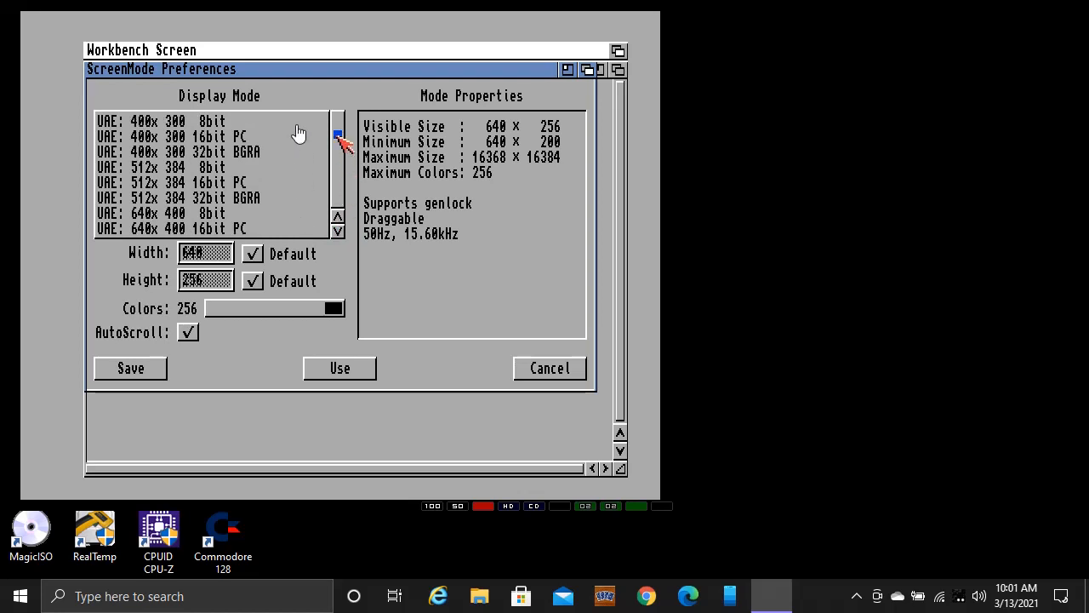
{"action": "left_click_drag", "start_coordinate": [337, 135], "coordinate": [337, 200]}
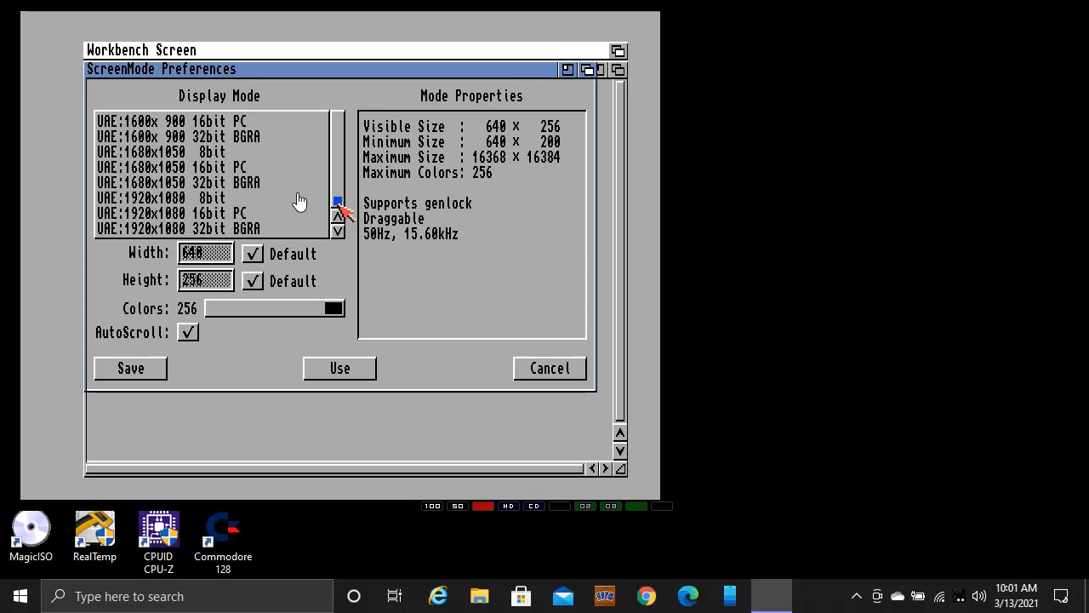
{"action": "left_click_drag", "start_coordinate": [337, 200], "coordinate": [337, 148]}
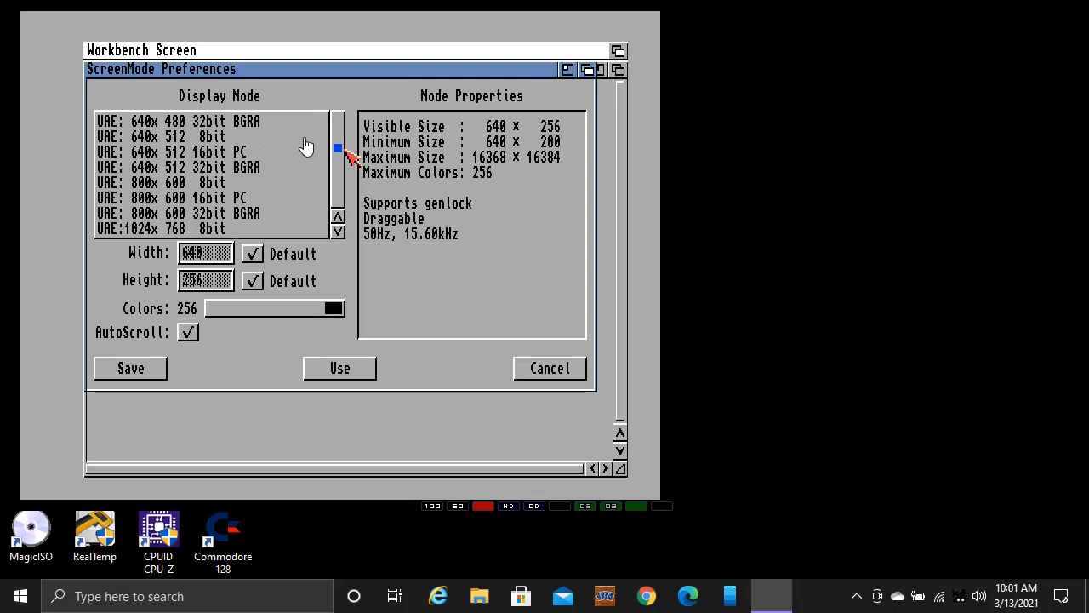
{"action": "left_click", "coordinate": [170, 119]}
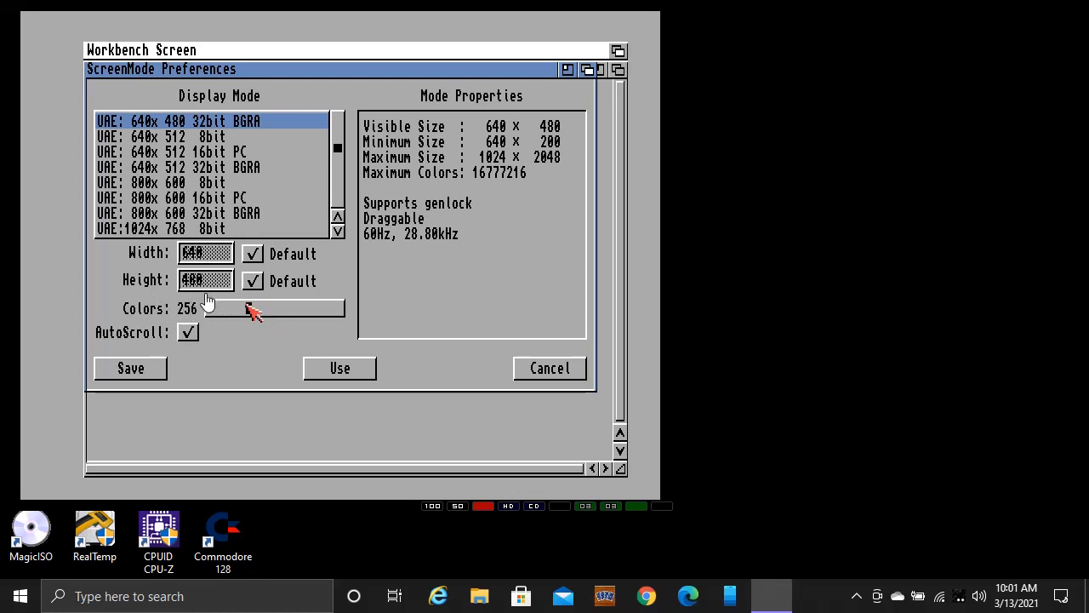
{"action": "left_click_drag", "start_coordinate": [248, 304], "coordinate": [343, 323]}
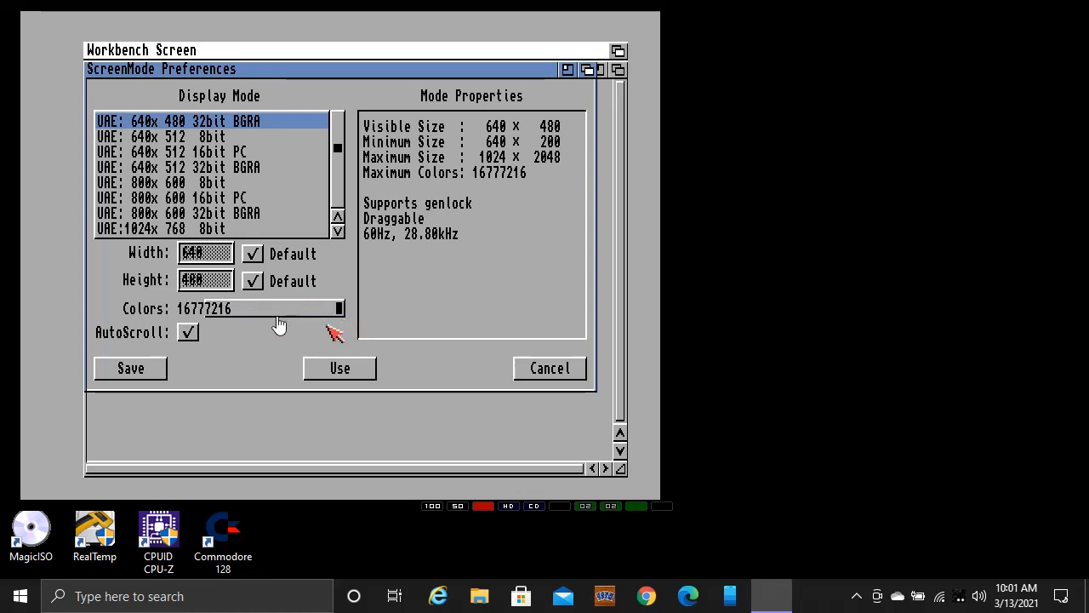
{"action": "left_click", "coordinate": [154, 373]}
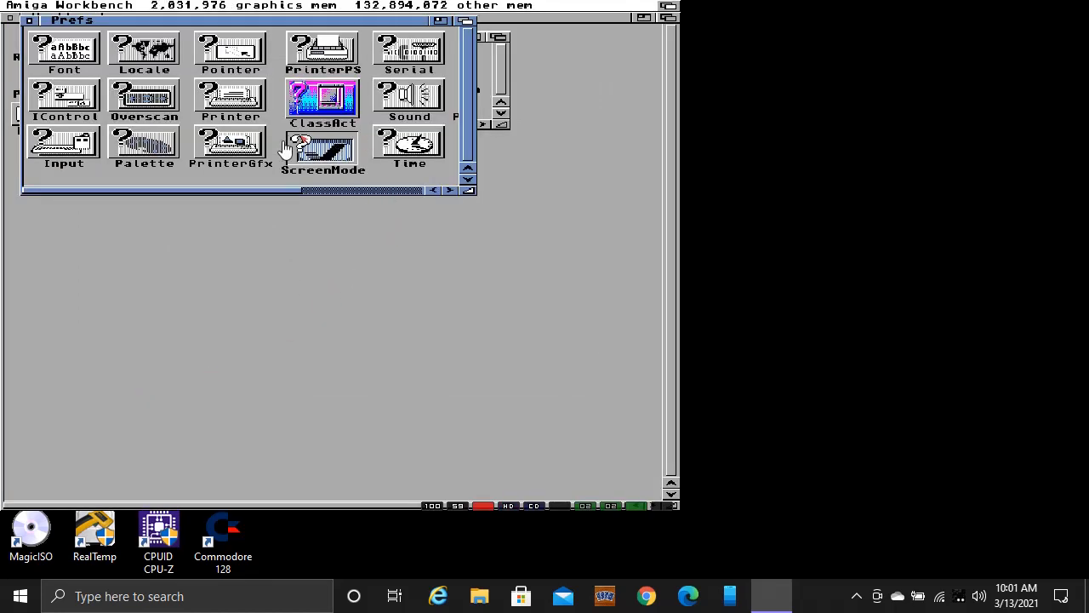
- Change the screen mode to UAE: 800x 600 32bit BGRA, save it, and close the Prefs drawer
{"action": "double_click", "coordinate": [313, 153]}
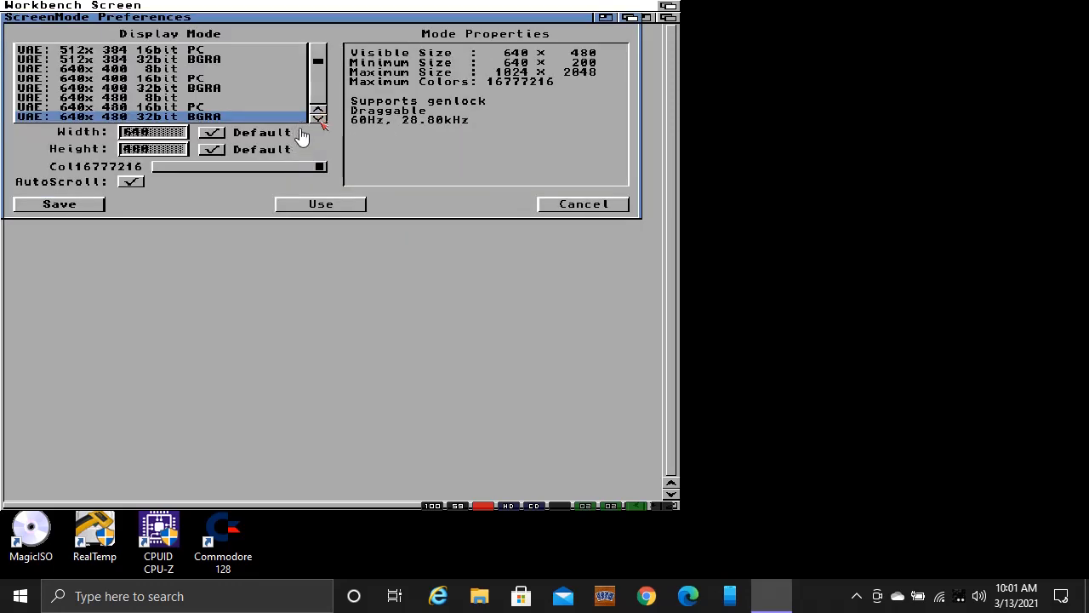
{"action": "left_click", "coordinate": [319, 118]}
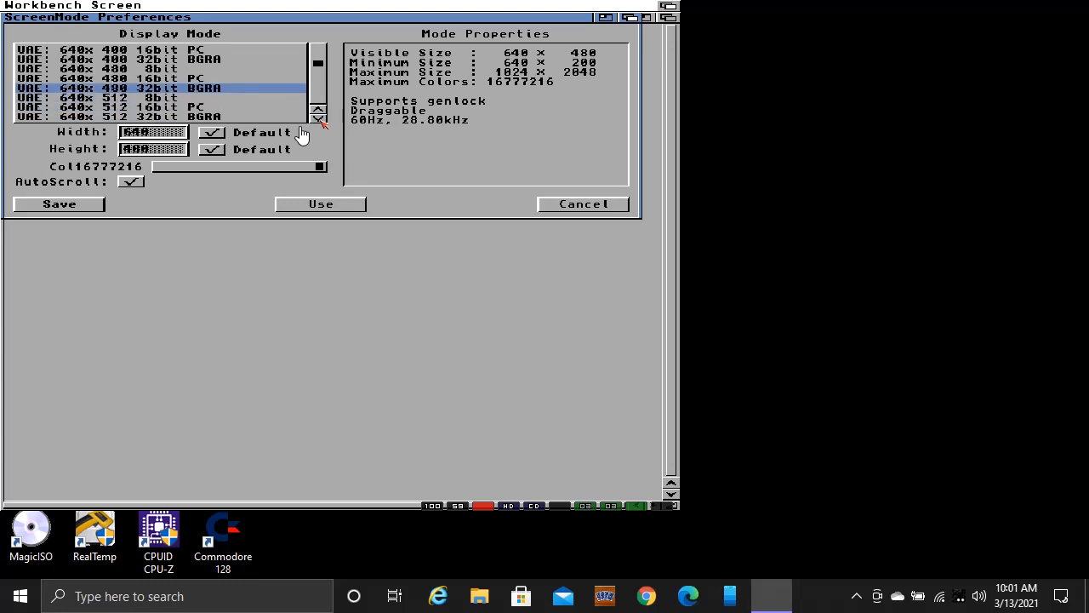
{"action": "left_click", "coordinate": [319, 119]}
{"action": "left_click", "coordinate": [319, 119]}
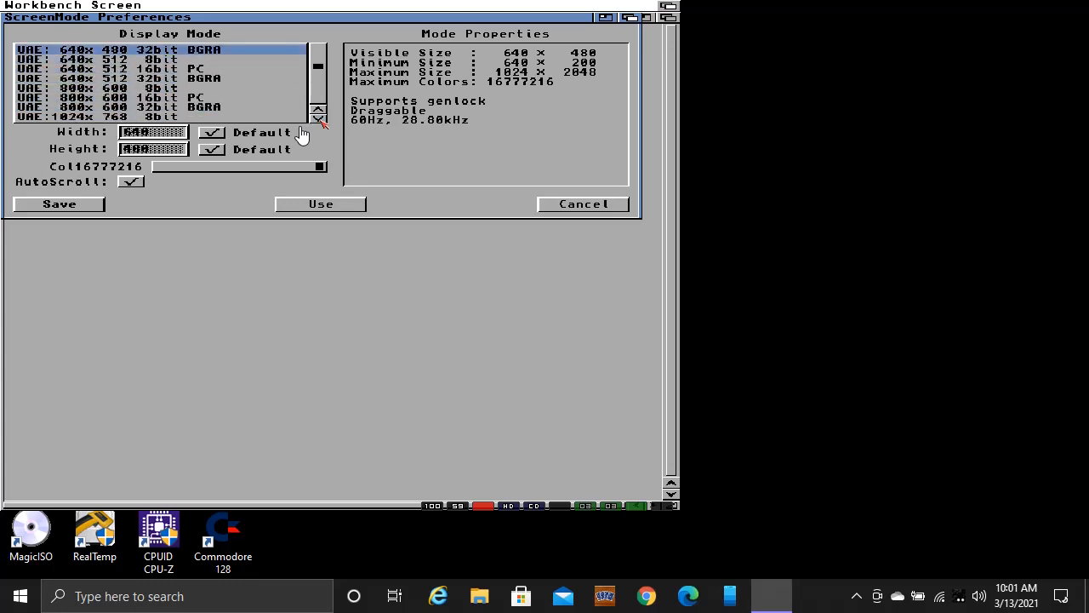
{"action": "left_click", "coordinate": [213, 108]}
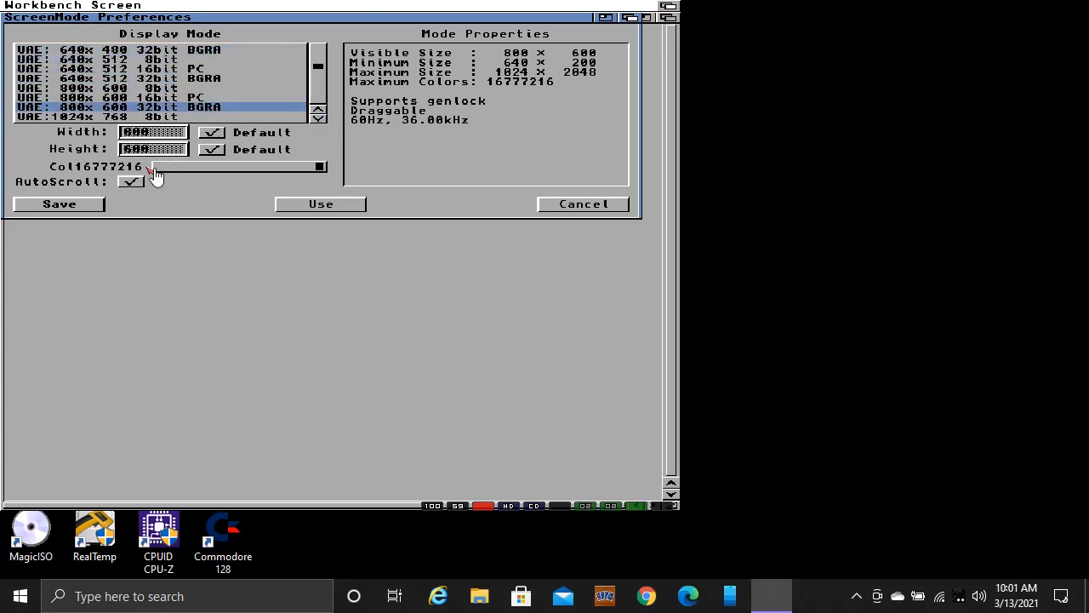
{"action": "left_click", "coordinate": [95, 206]}
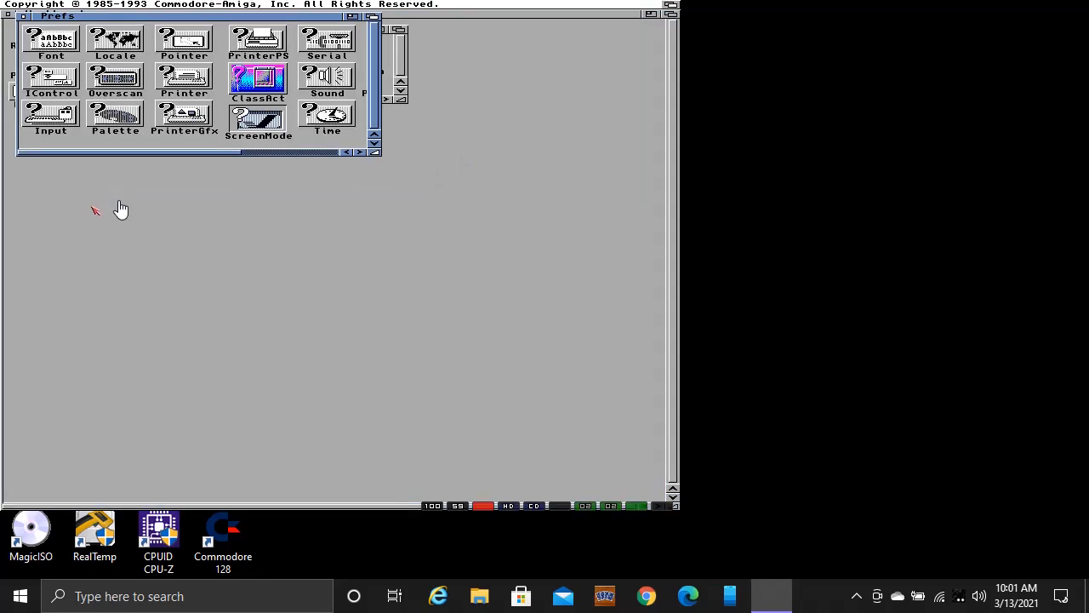
{"action": "left_click", "coordinate": [24, 16]}
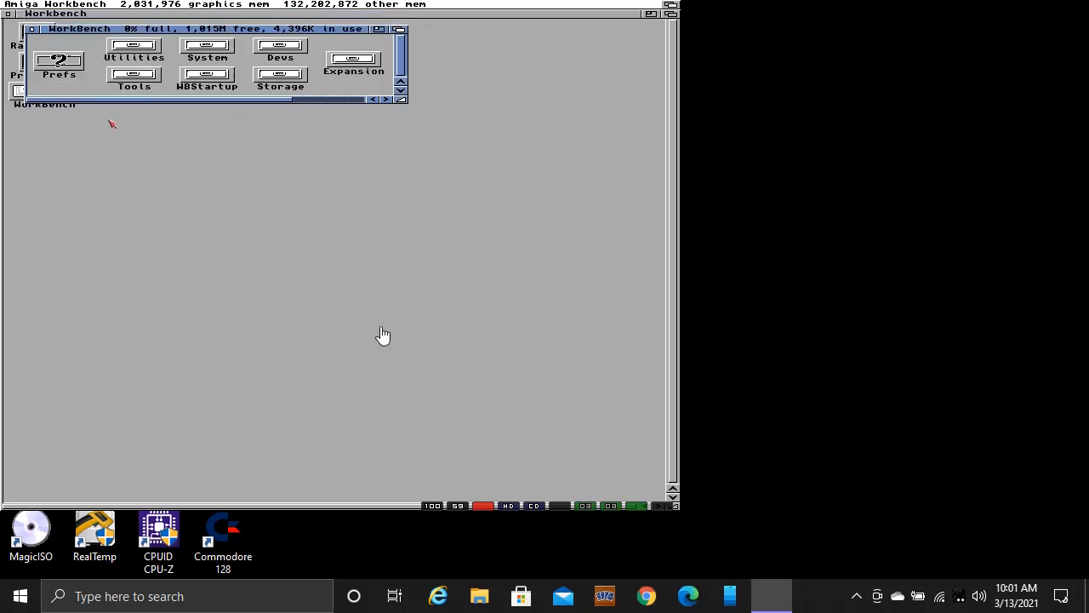
- Open the Picasso96 drawer on the WorkBench disk, clean up its icons, and close the drawer
{"action": "left_click", "coordinate": [385, 99]}
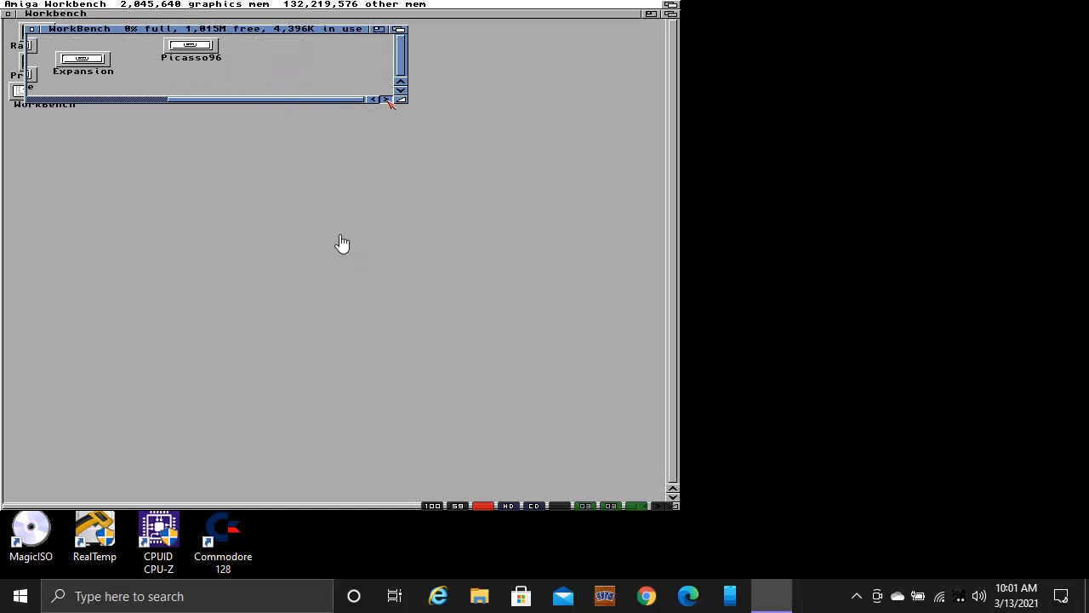
{"action": "left_click_drag", "start_coordinate": [356, 102], "coordinate": [285, 110]}
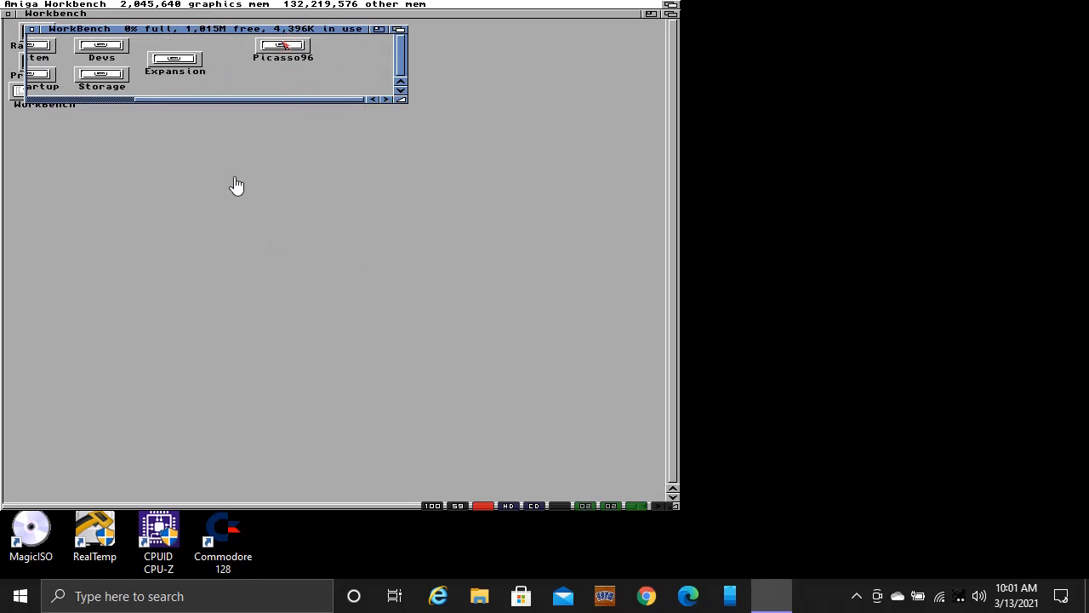
{"action": "double_click", "coordinate": [283, 48]}
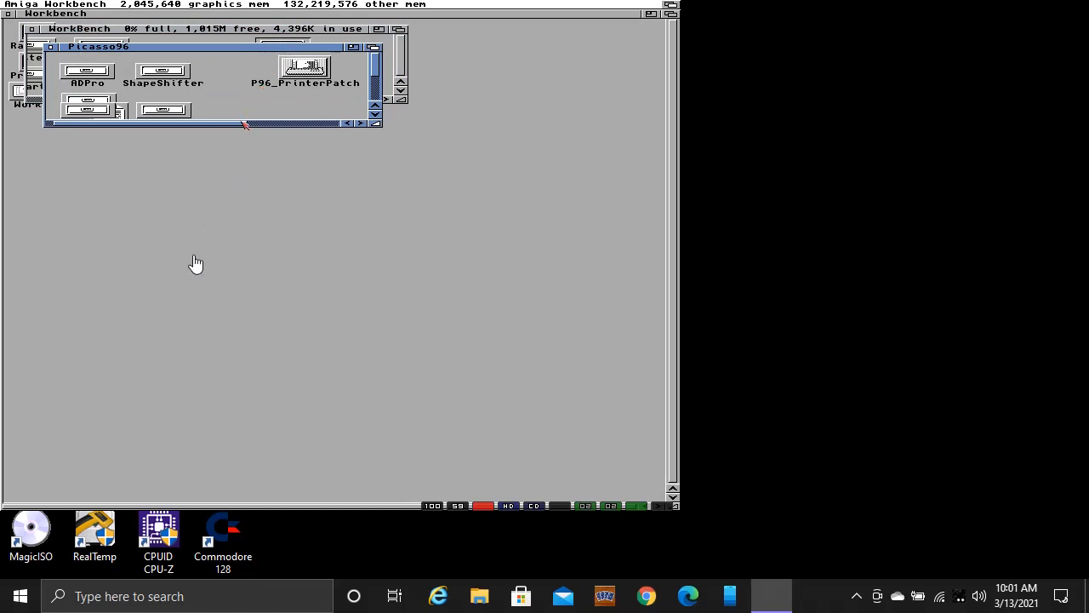
{"action": "left_click_drag", "start_coordinate": [380, 64], "coordinate": [378, 76]}
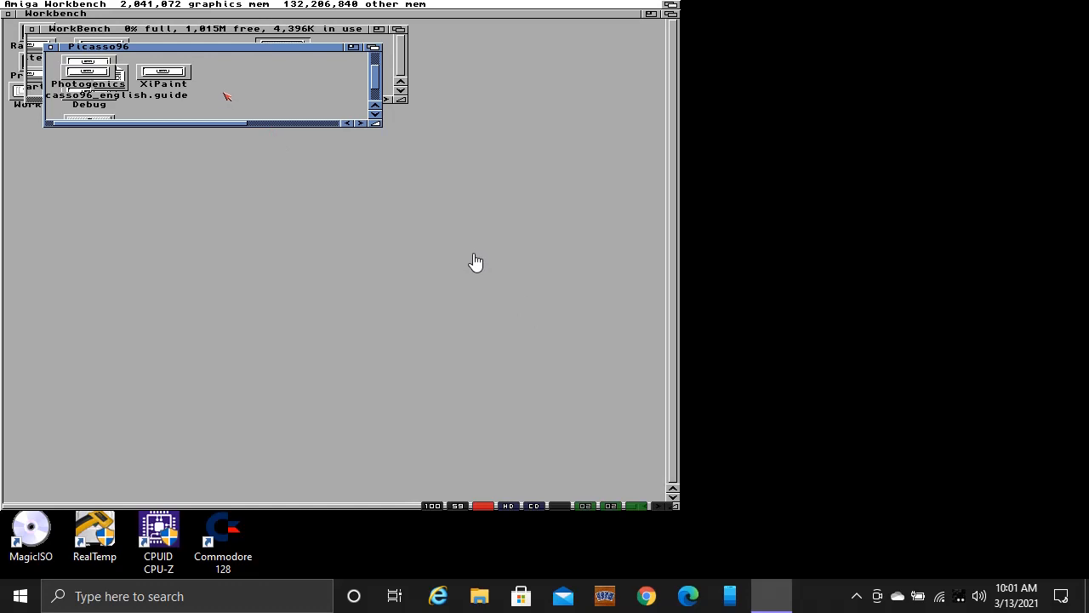
{"action": "right_click", "coordinate": [142, 4]}
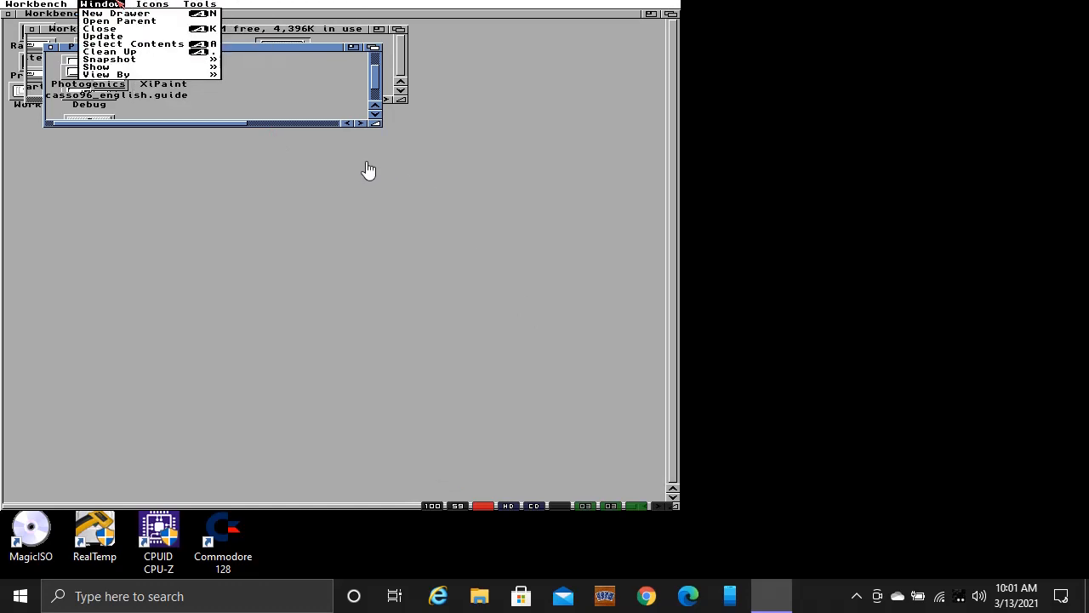
{"action": "right_click", "coordinate": [127, 52]}
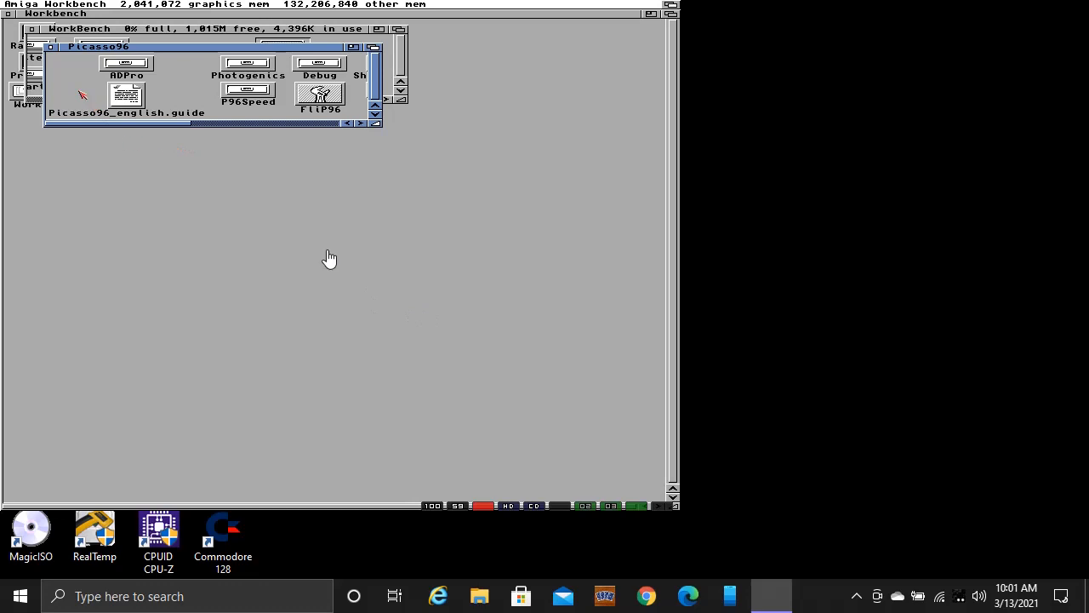
{"action": "left_click", "coordinate": [51, 47]}
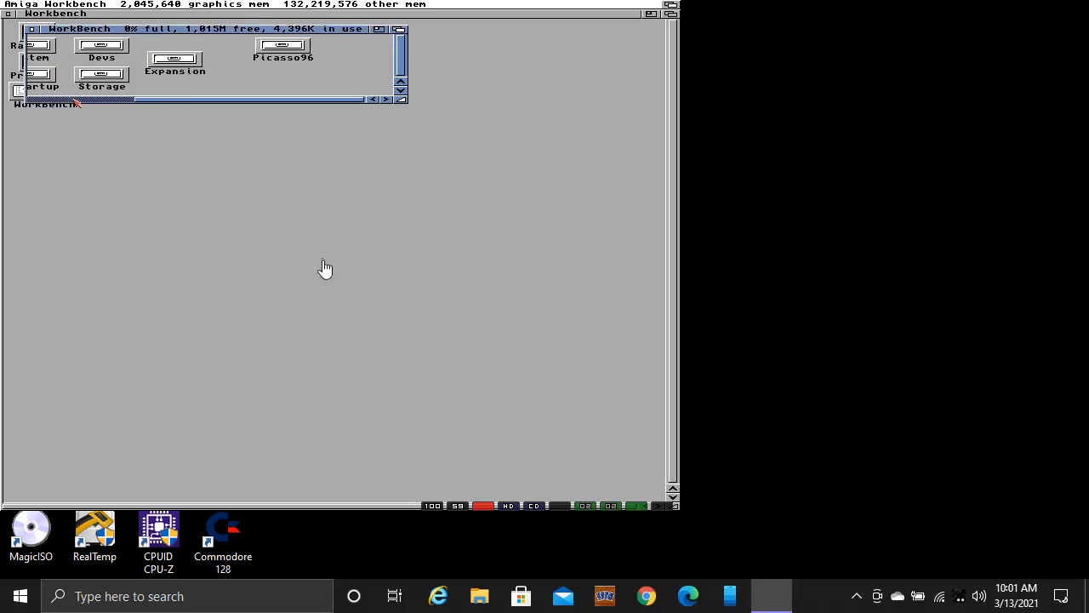
- Try the 3D border gadget in ClassAct Preferences, switch back to Normal, cancel, and close the Prefs drawer
{"action": "mouse_move", "coordinate": [194, 100]}
{"action": "left_mouse_down"}
{"action": "mouse_move", "coordinate": [103, 106]}
{"action": "mouse_move", "coordinate": [134, 117]}
{"action": "mouse_move", "coordinate": [128, 103]}
{"action": "left_mouse_up"}
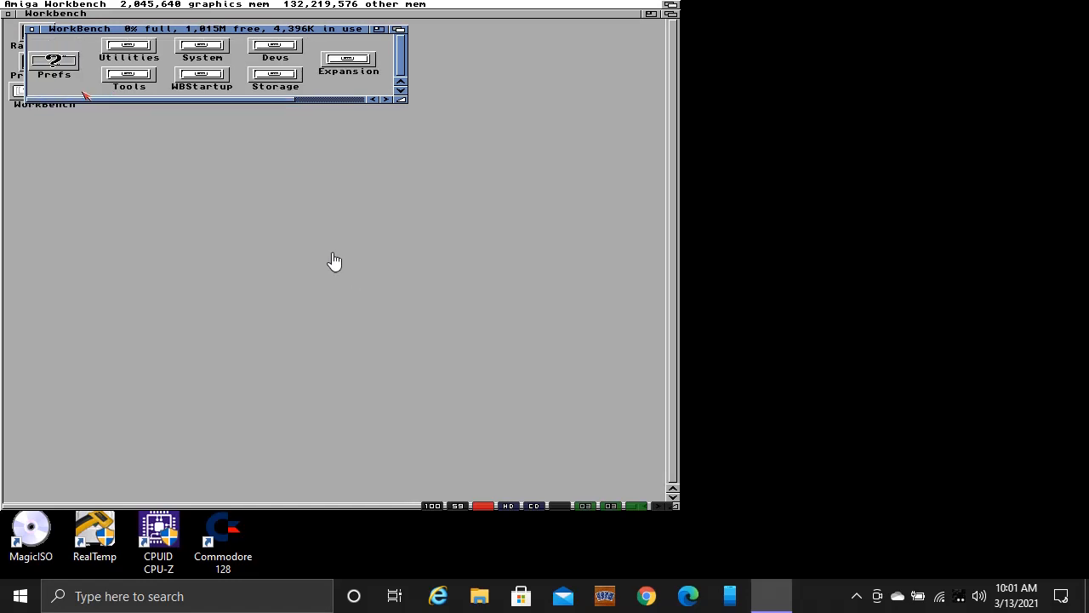
{"action": "double_click", "coordinate": [61, 63]}
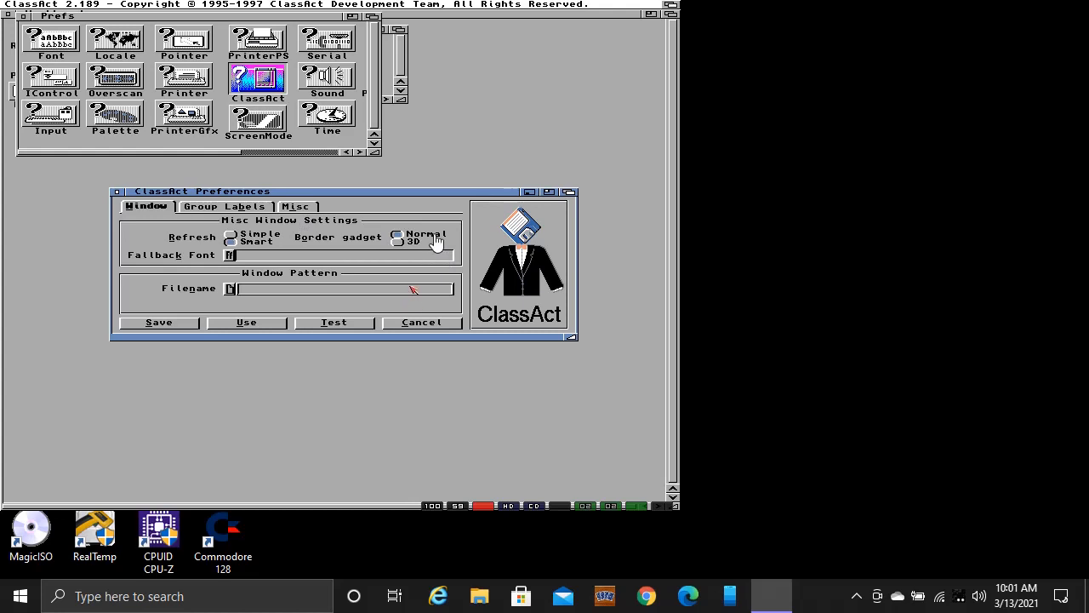
{"action": "left_click", "coordinate": [401, 244]}
{"action": "left_click", "coordinate": [400, 236]}
{"action": "left_click", "coordinate": [423, 322]}
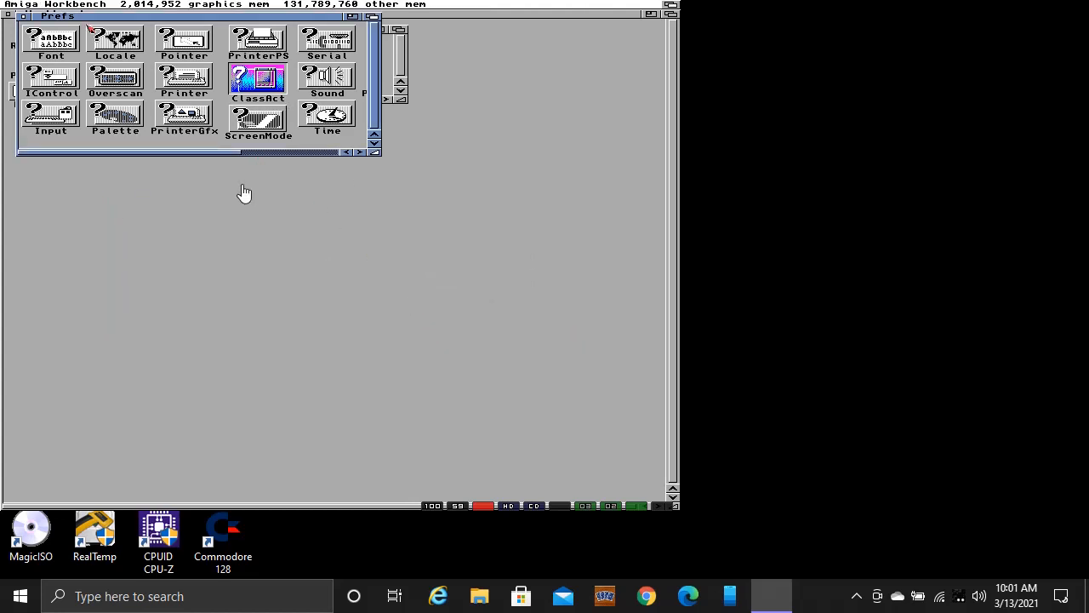
{"action": "left_click", "coordinate": [23, 16]}
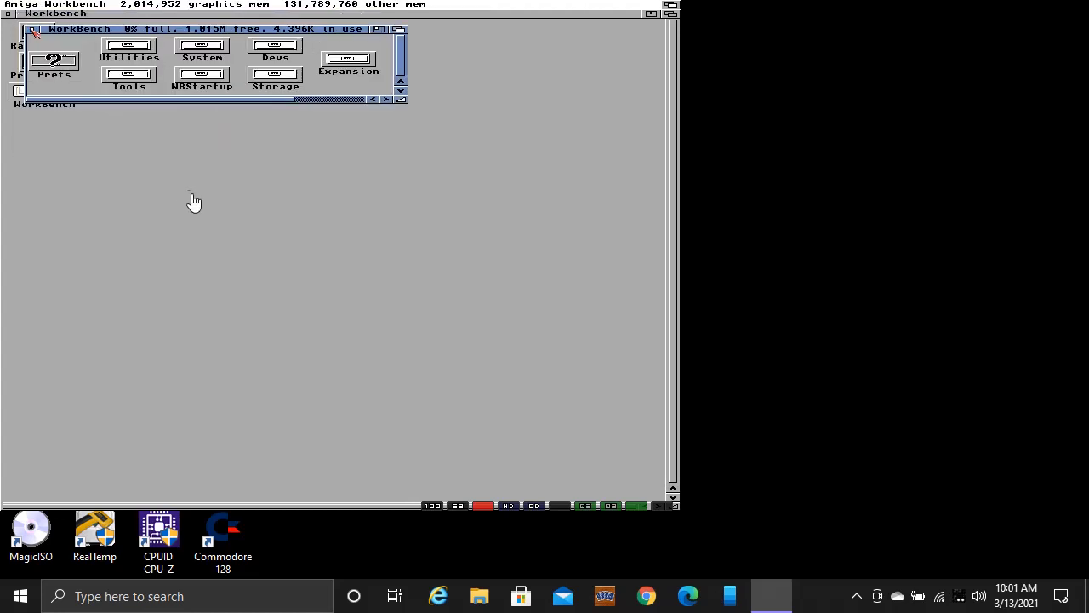
- Close the WorkBench disk window, then open the Programs disk and reposition and enlarge its window
{"action": "left_click", "coordinate": [31, 29]}
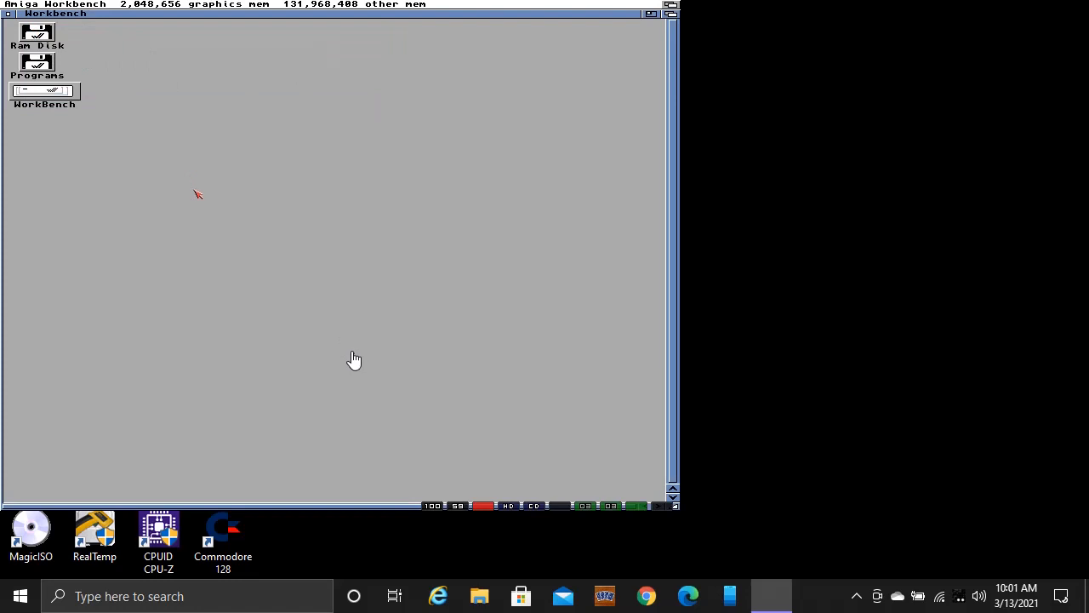
{"action": "double_click", "coordinate": [61, 67]}
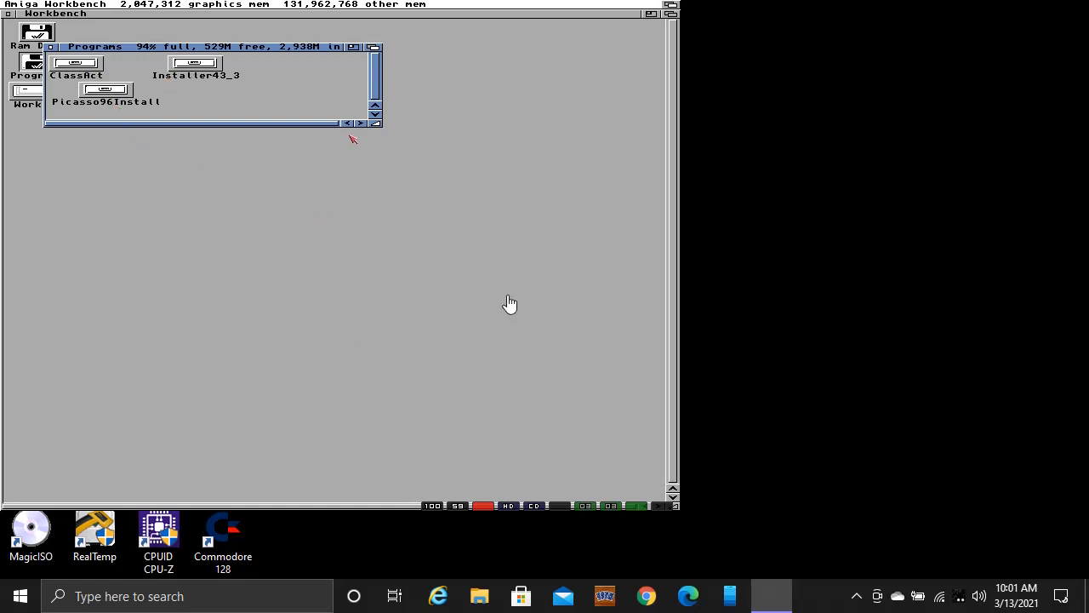
{"action": "left_click_drag", "start_coordinate": [218, 46], "coordinate": [305, 64]}
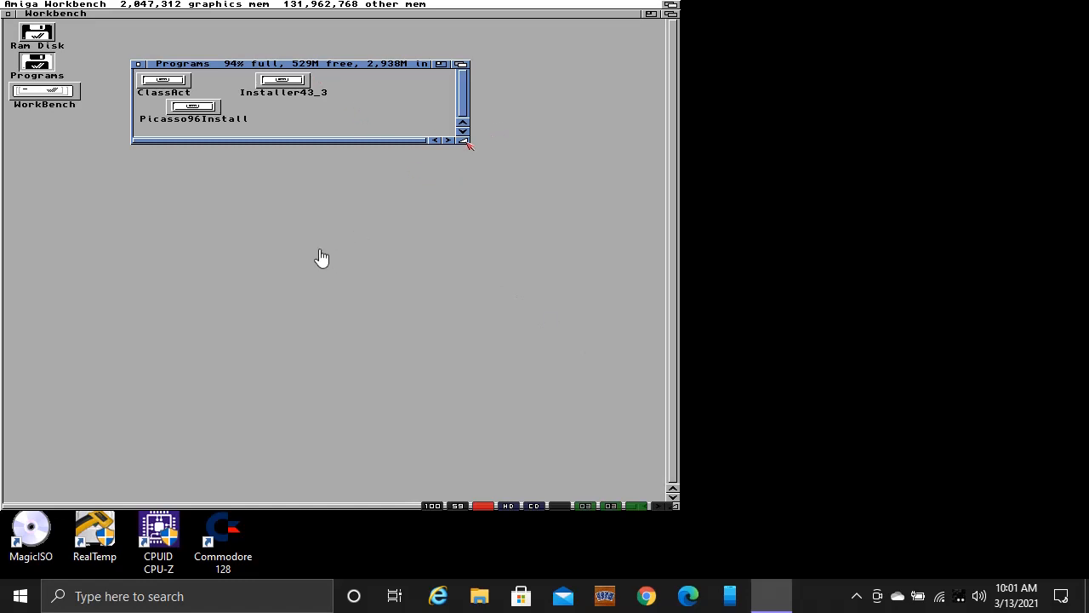
{"action": "left_click_drag", "start_coordinate": [467, 142], "coordinate": [577, 398]}
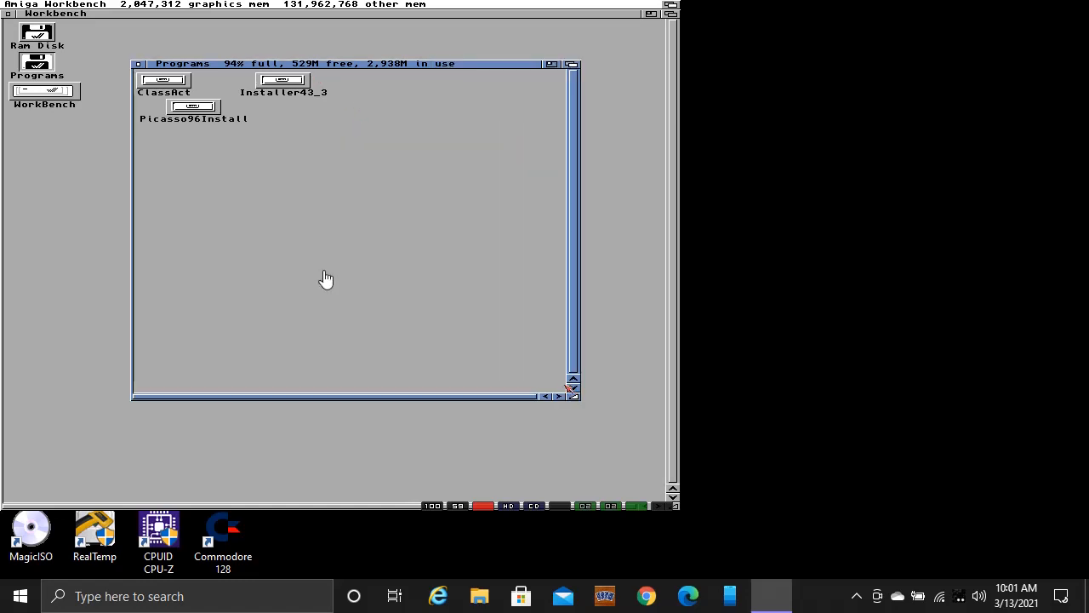
- Show all files in the Programs disk window and clean up its icons
{"action": "right_click", "coordinate": [131, 6]}
{"action": "mouse_move", "coordinate": [135, 7]}
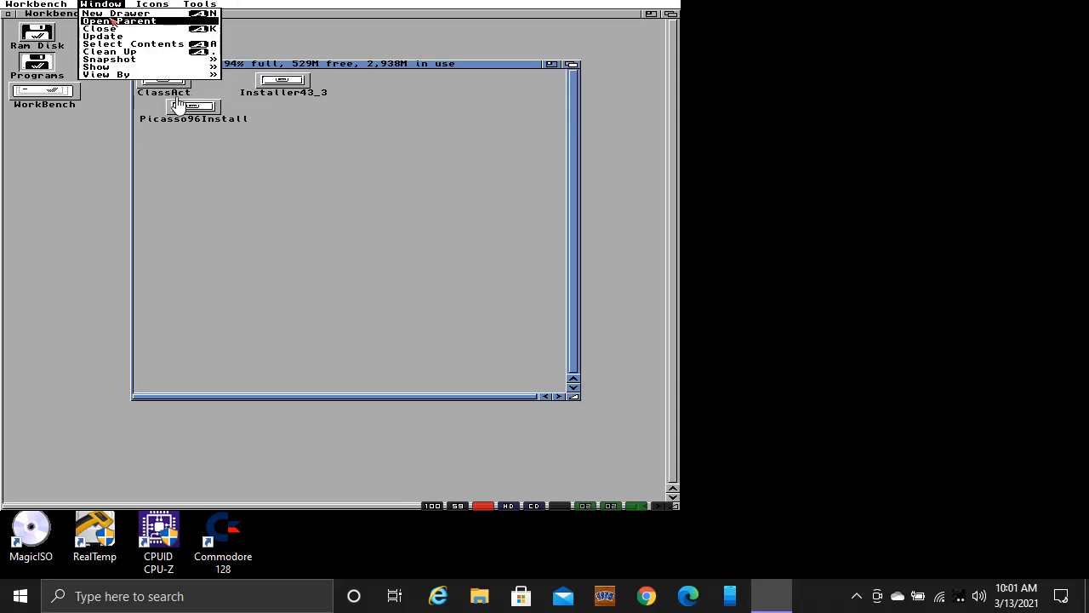
{"action": "mouse_move", "coordinate": [138, 75]}
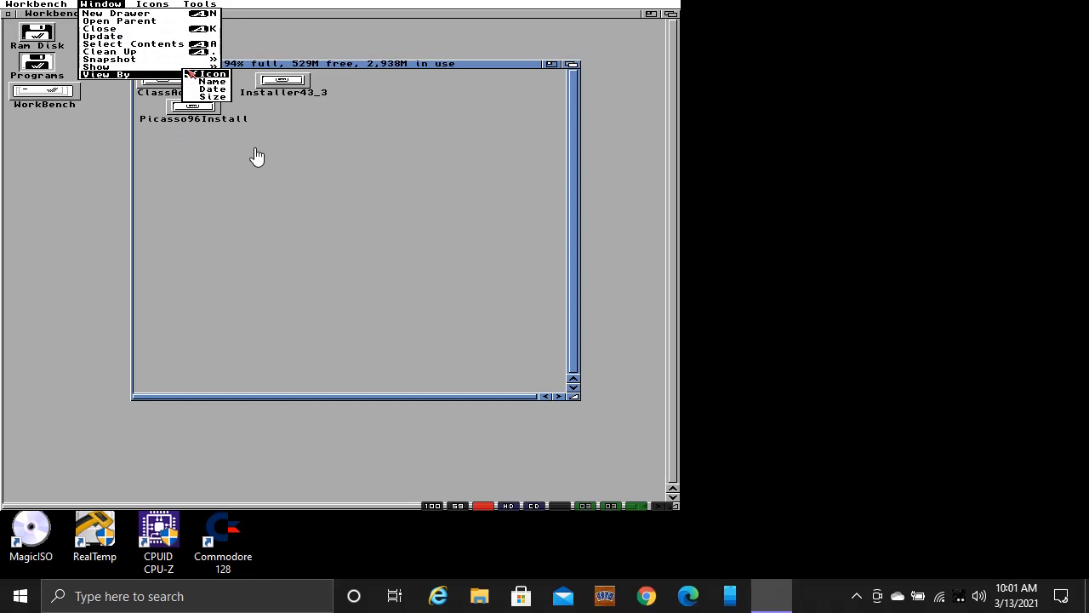
{"action": "right_click", "coordinate": [207, 80]}
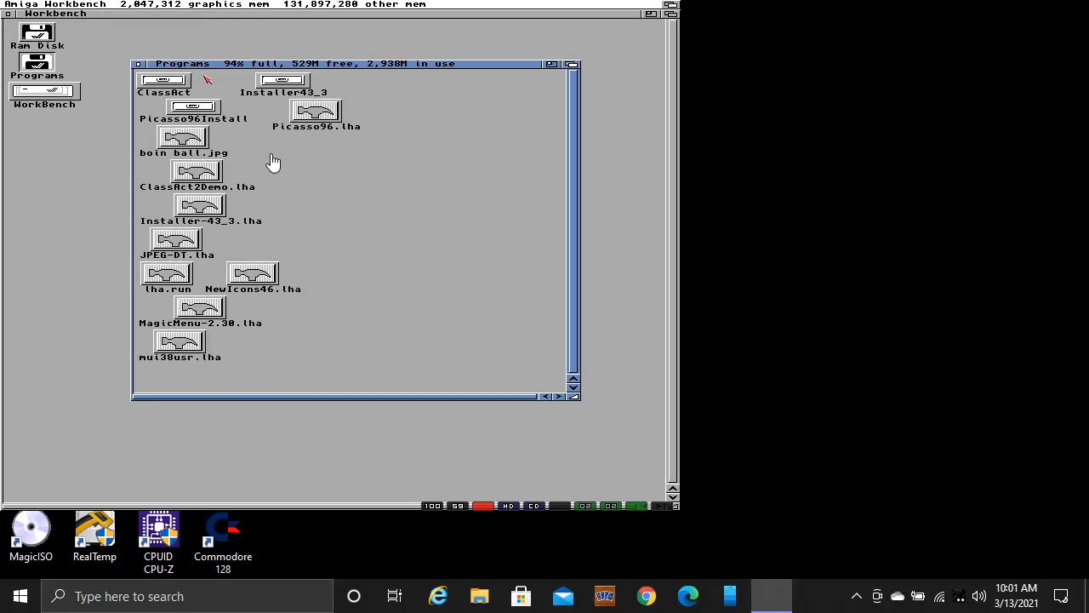
{"action": "right_click", "coordinate": [149, 4]}
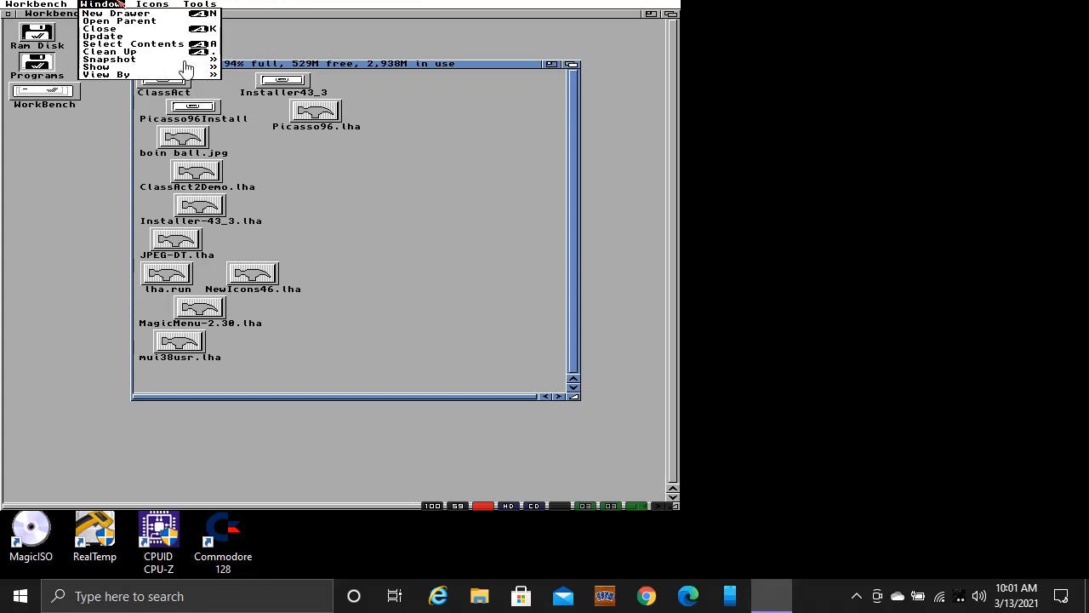
{"action": "right_click", "coordinate": [120, 51]}
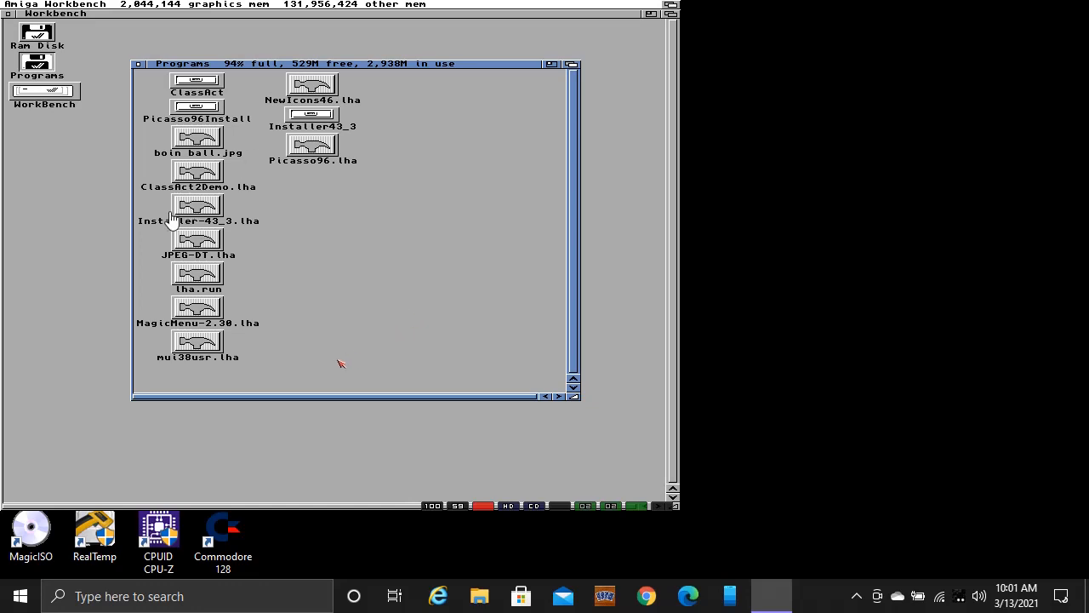
- Extract the MUI archive by executing "lha x mui38usr.lha programs:" and close the output window
{"action": "left_click", "coordinate": [194, 340]}
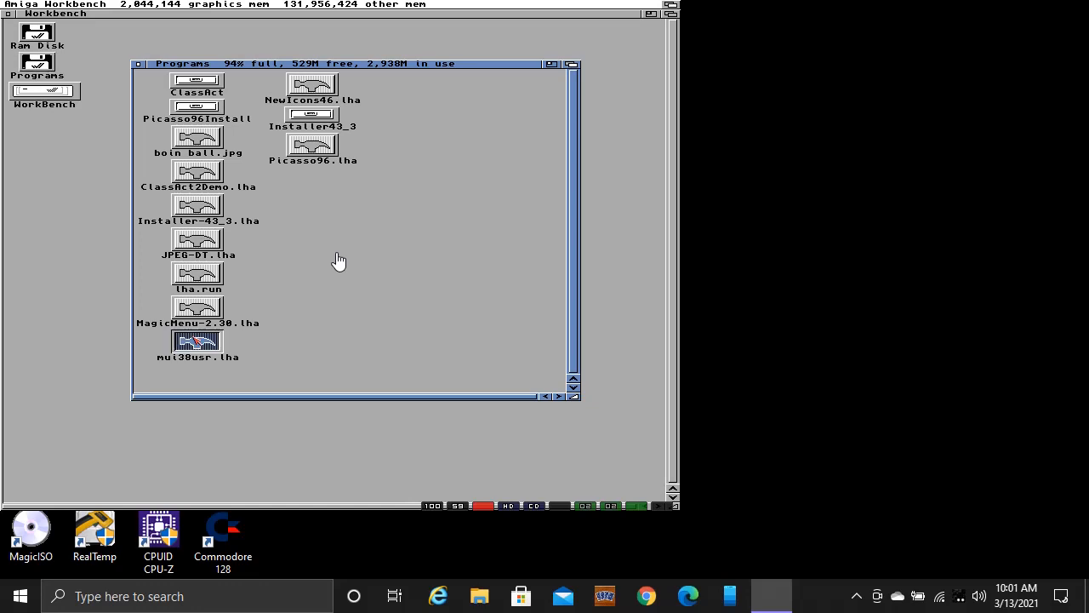
{"action": "key", "text": "super+e"}
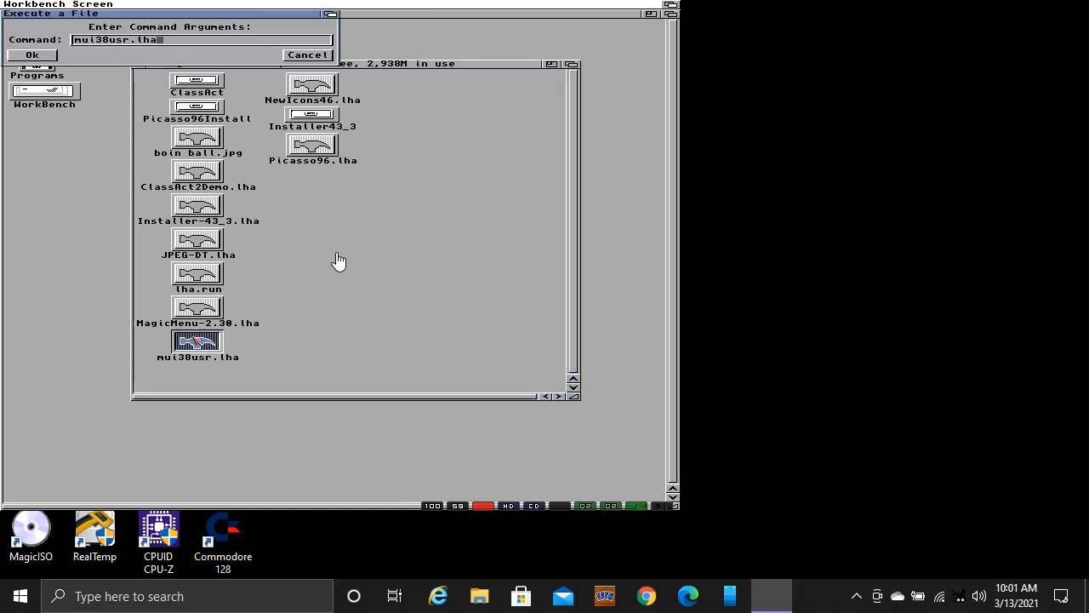
{"action": "left_click", "coordinate": [77, 41]}
{"action": "type", "text": "lha x"}
{"action": "key", "text": "Right"}
{"action": "key", "text": "Right"}
{"action": "key", "text": "Right"}
{"action": "key", "text": "Right"}
{"action": "key", "text": "Right"}
{"action": "key", "text": "Right"}
{"action": "type", "text": "progr"}
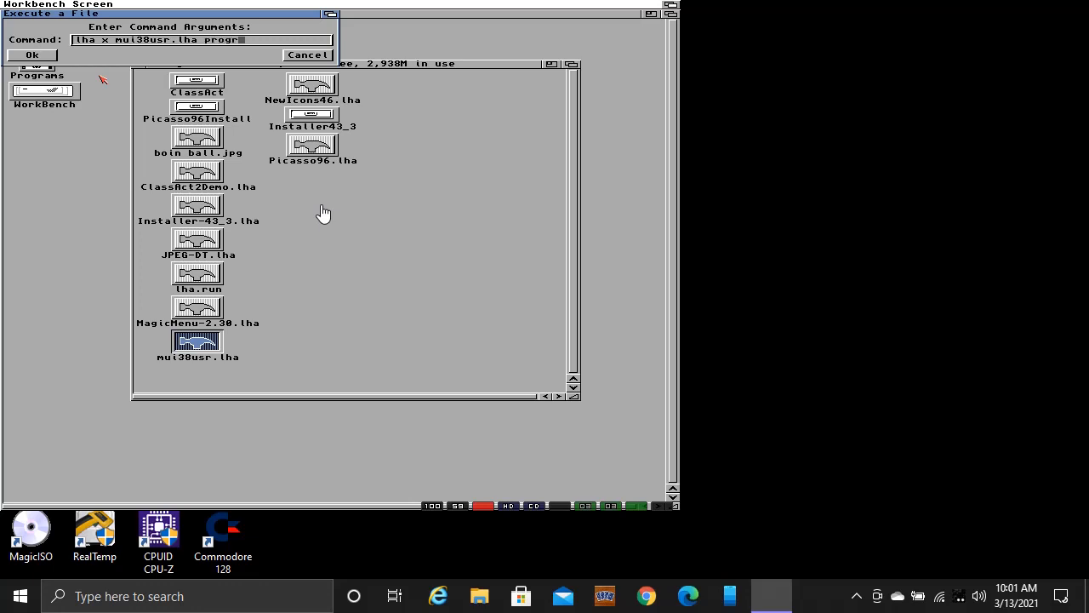
{"action": "type", "text": "ams:"}
{"action": "left_click", "coordinate": [49, 53]}
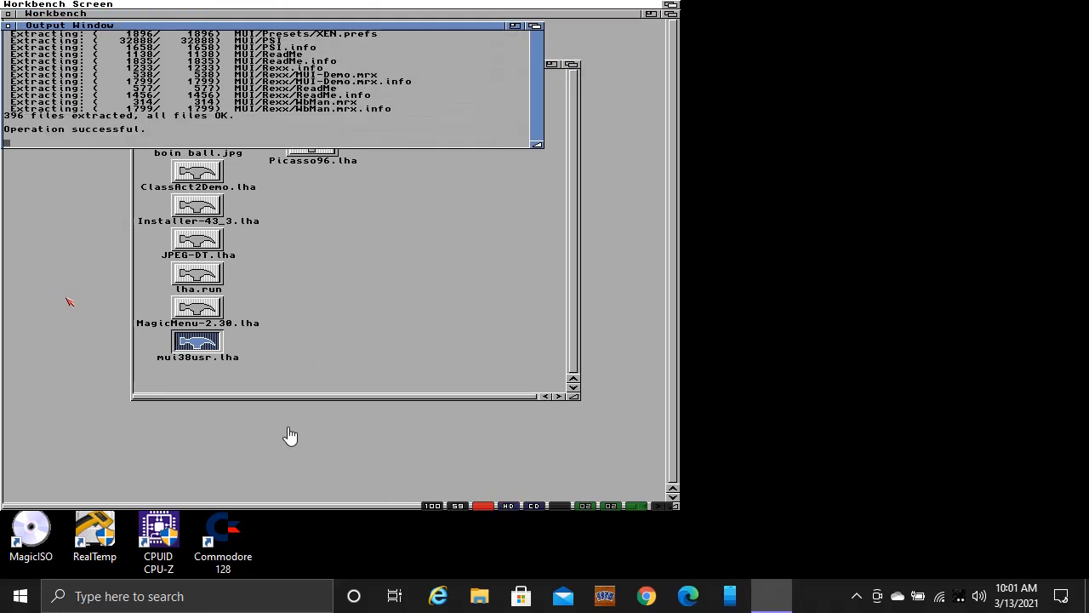
{"action": "left_click", "coordinate": [10, 26]}
- Update the Programs disk window and open the extracted MUI drawer
{"action": "left_click", "coordinate": [374, 255]}
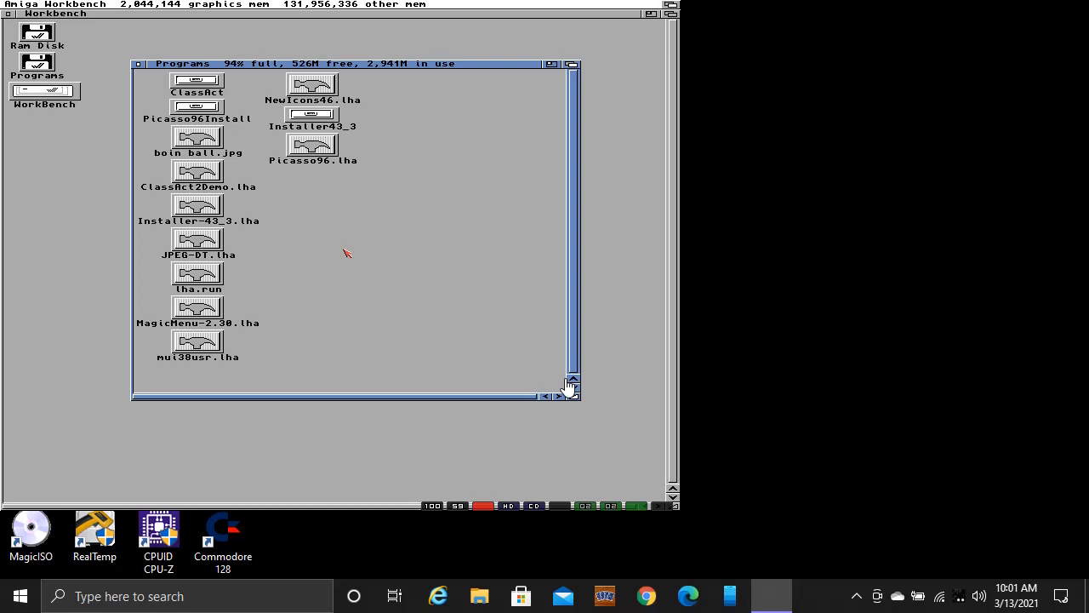
{"action": "right_click", "coordinate": [119, 6]}
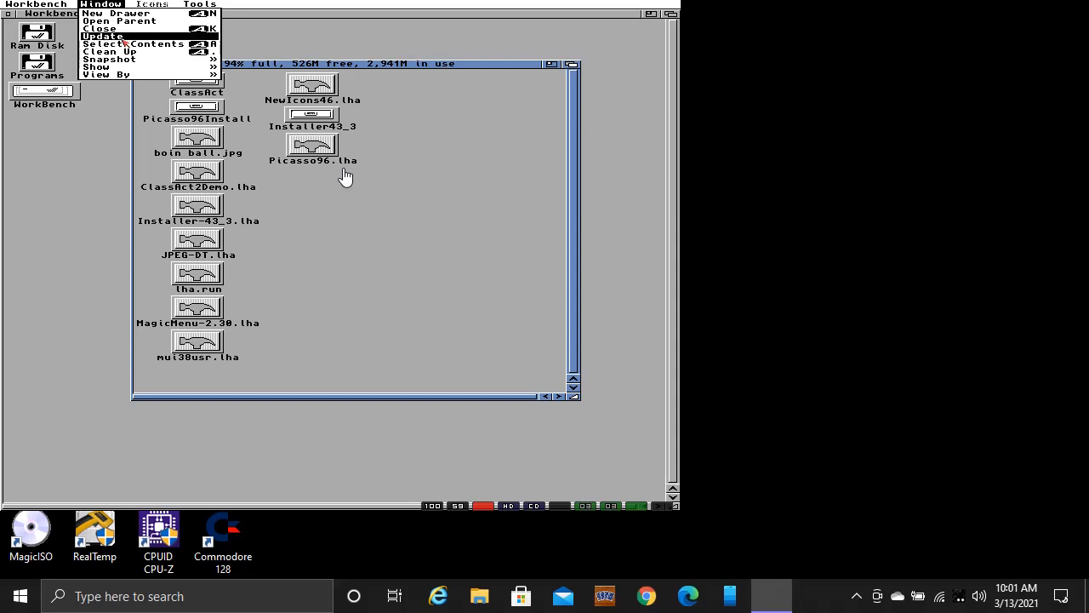
{"action": "left_click", "coordinate": [125, 41]}
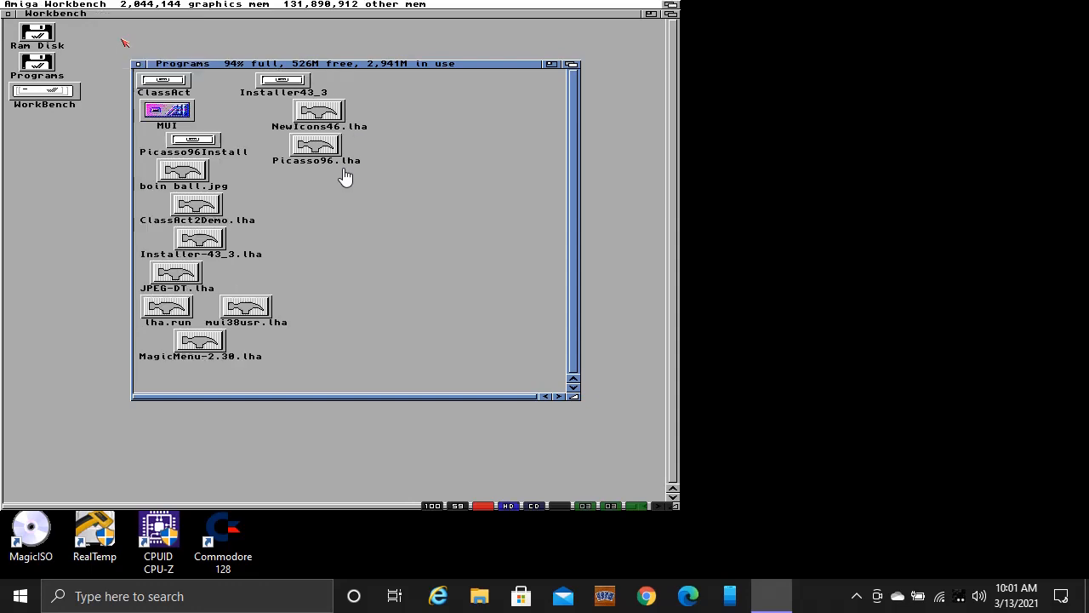
{"action": "double_click", "coordinate": [165, 112]}
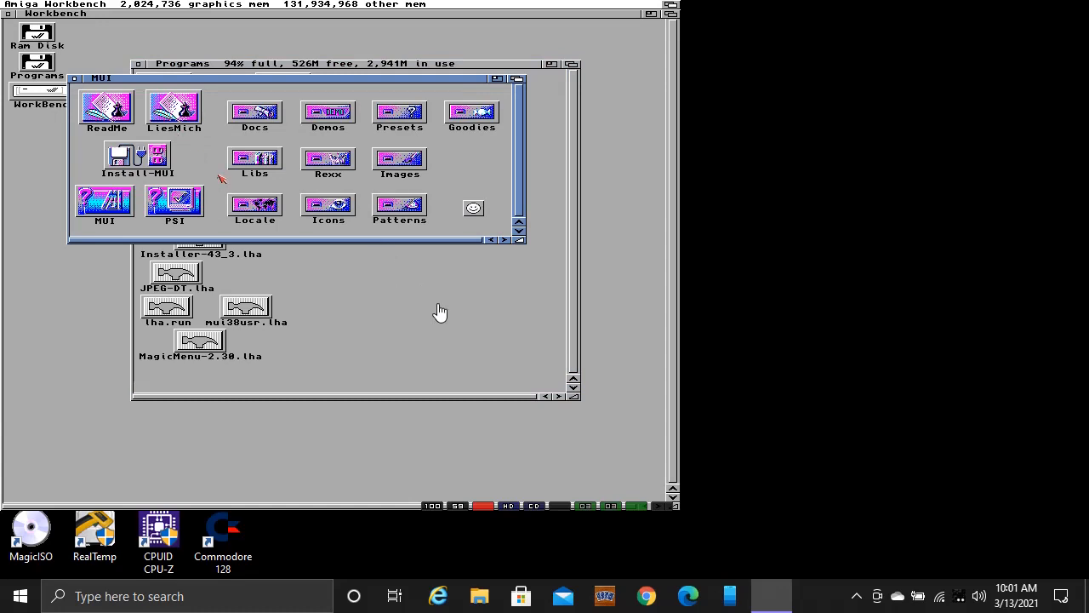
- Run Install-MUI as Intermediate User, installing for real with no log, and accept WorkBench: as the destination
{"action": "double_click", "coordinate": [155, 159]}
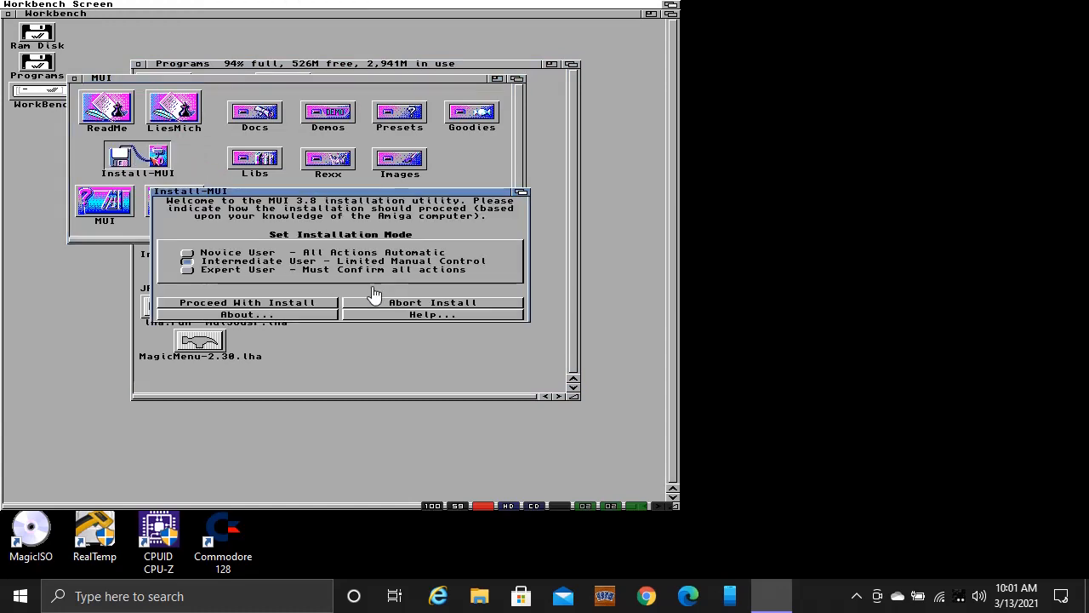
{"action": "left_click", "coordinate": [258, 304]}
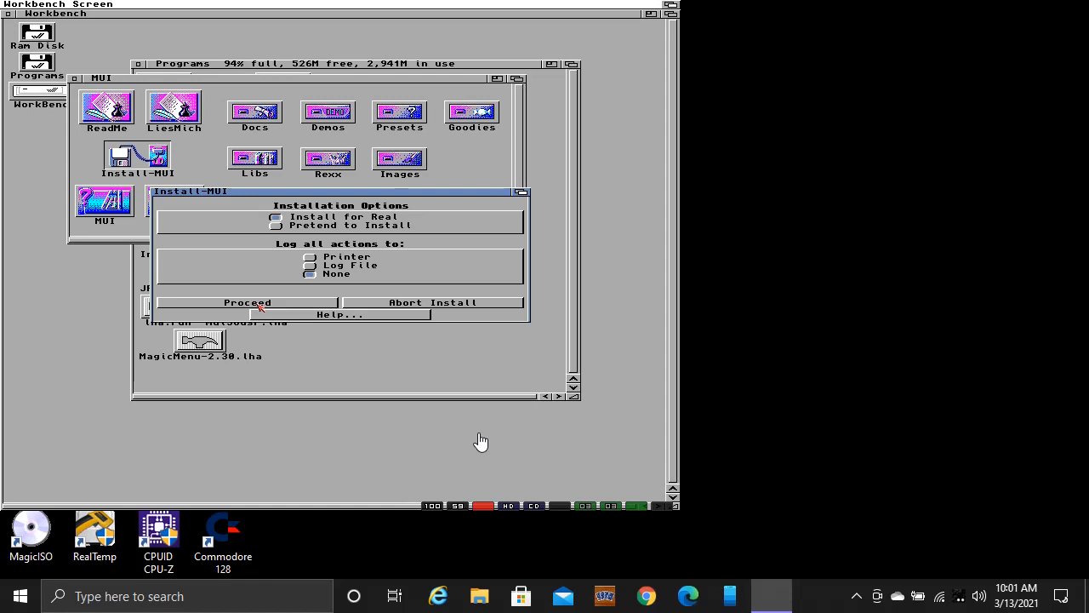
{"action": "left_click", "coordinate": [258, 303]}
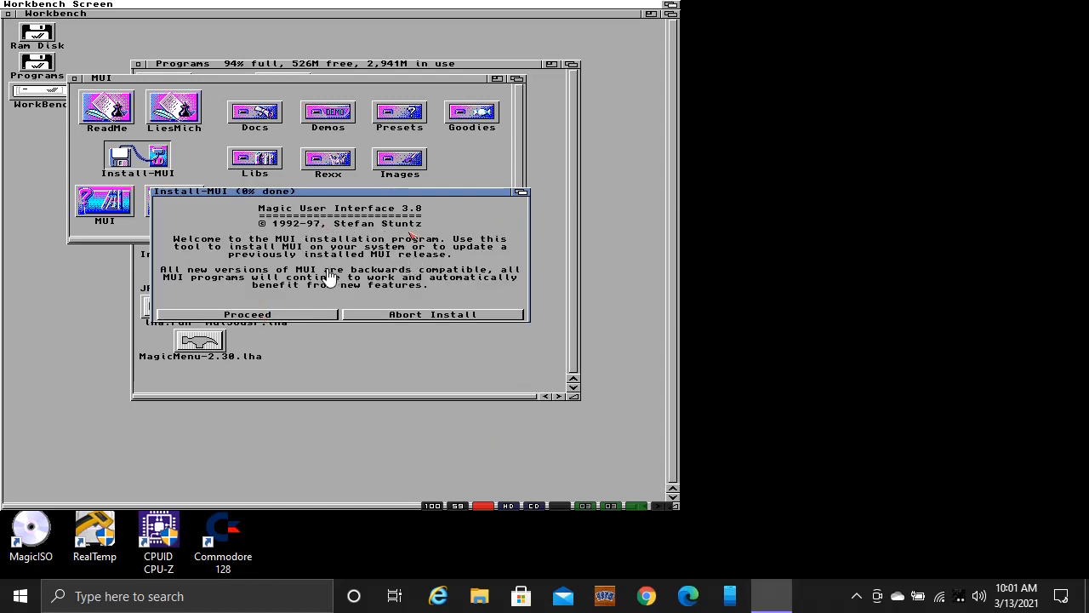
{"action": "left_click", "coordinate": [253, 316]}
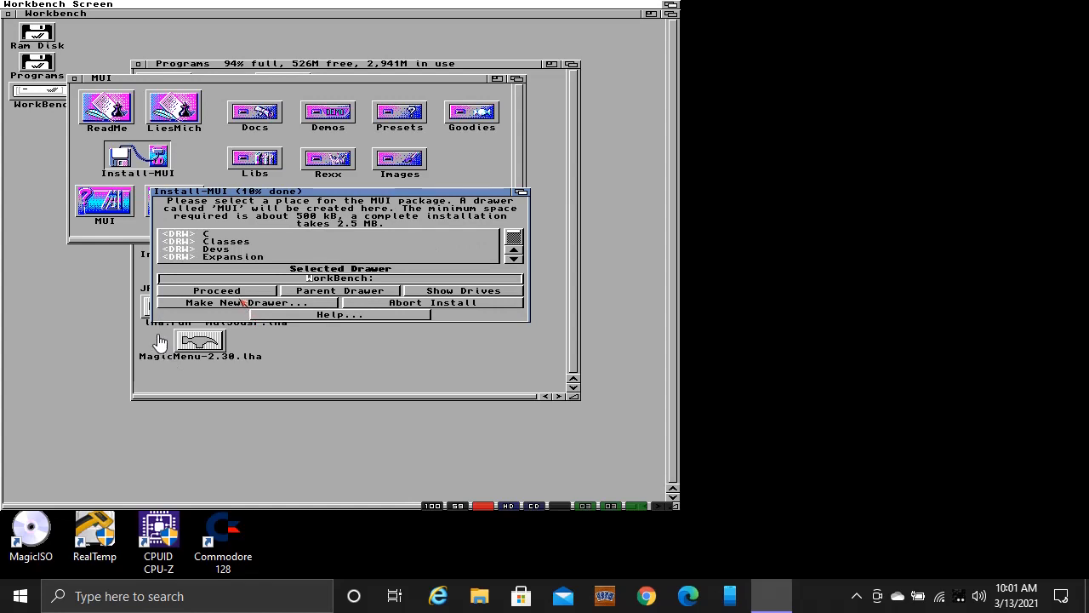
{"action": "left_click", "coordinate": [233, 293]}
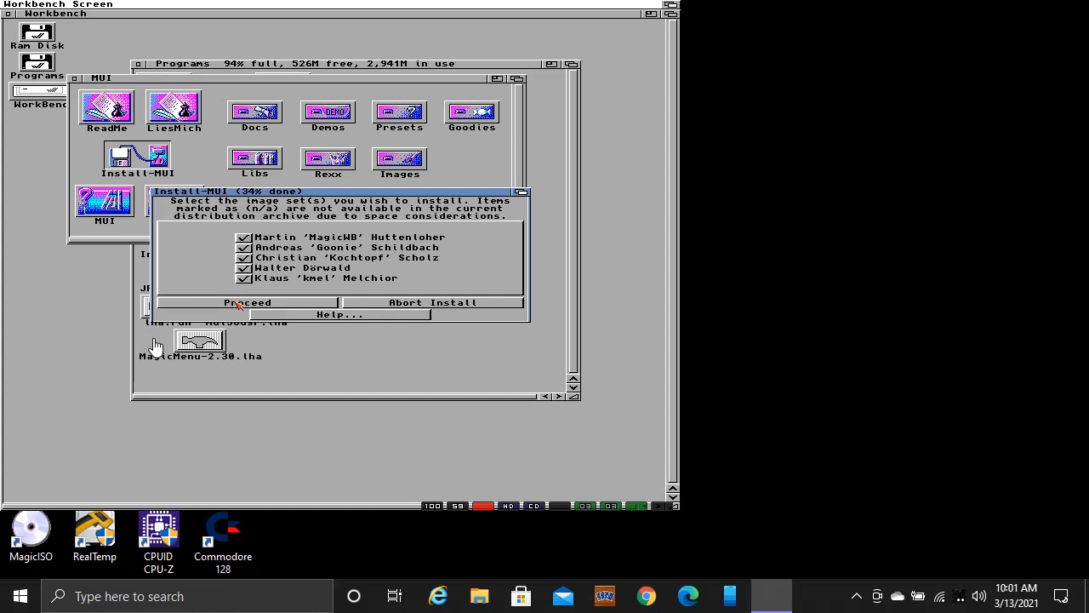
- Complete the MUI installation with all offered image sets and English documentation, skipping the example programs
{"action": "left_click", "coordinate": [238, 305]}
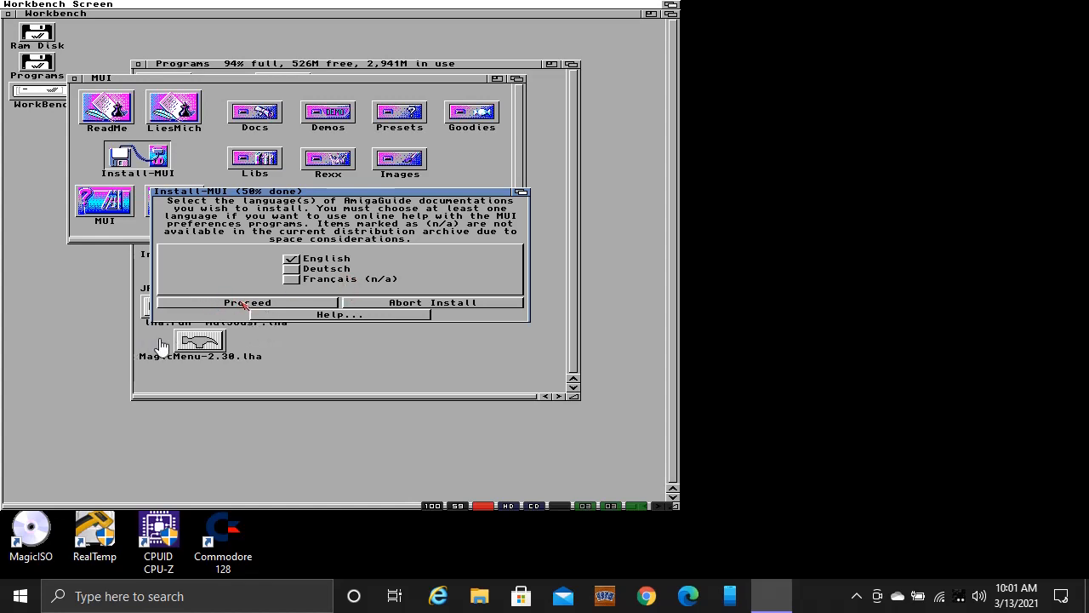
{"action": "left_click", "coordinate": [244, 303]}
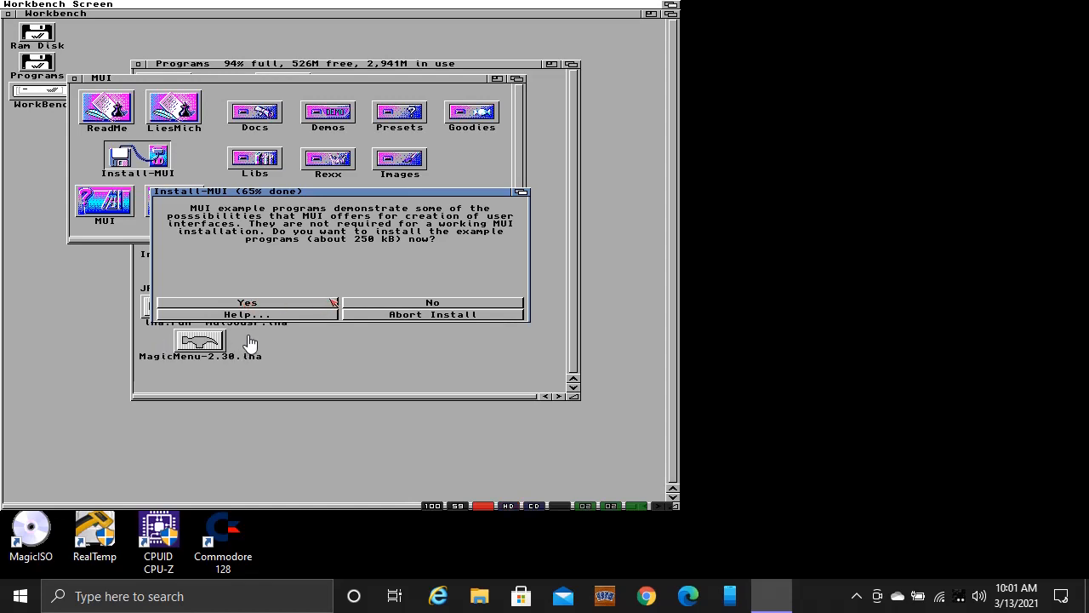
{"action": "left_click", "coordinate": [409, 304]}
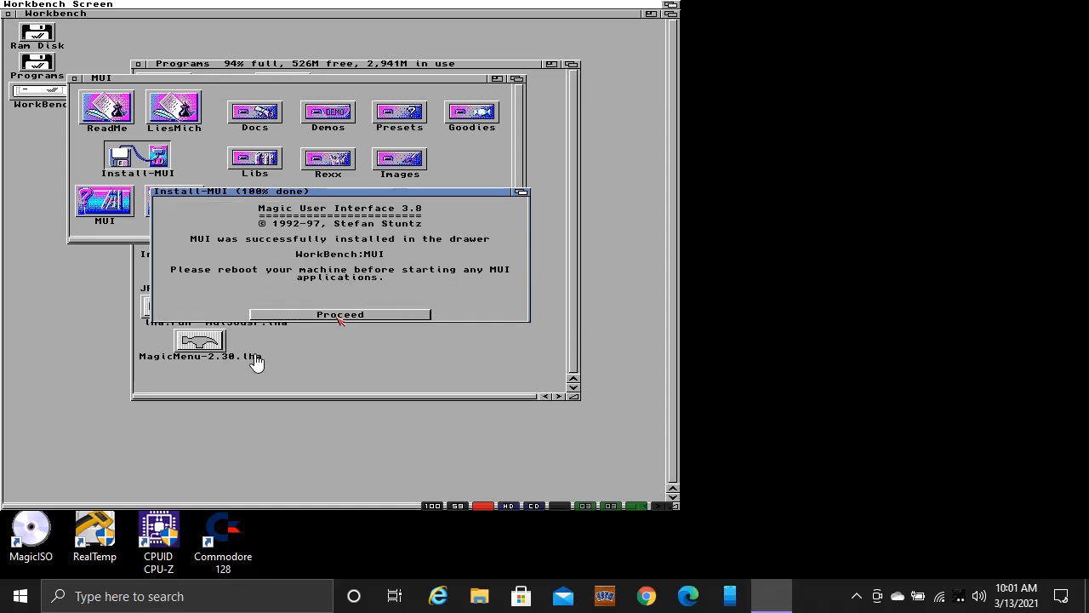
{"action": "left_click", "coordinate": [338, 319]}
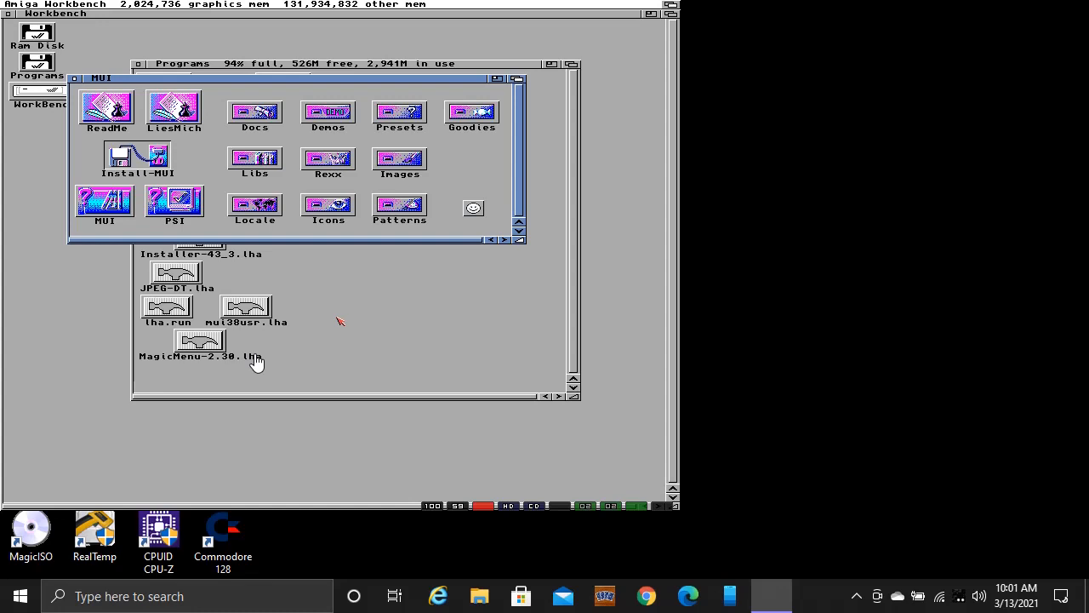
- Reboot the Amiga and open the installed MUI drawer on the WorkBench disk
{"action": "key", "text": "ctrl+Super_L+Super_R"}
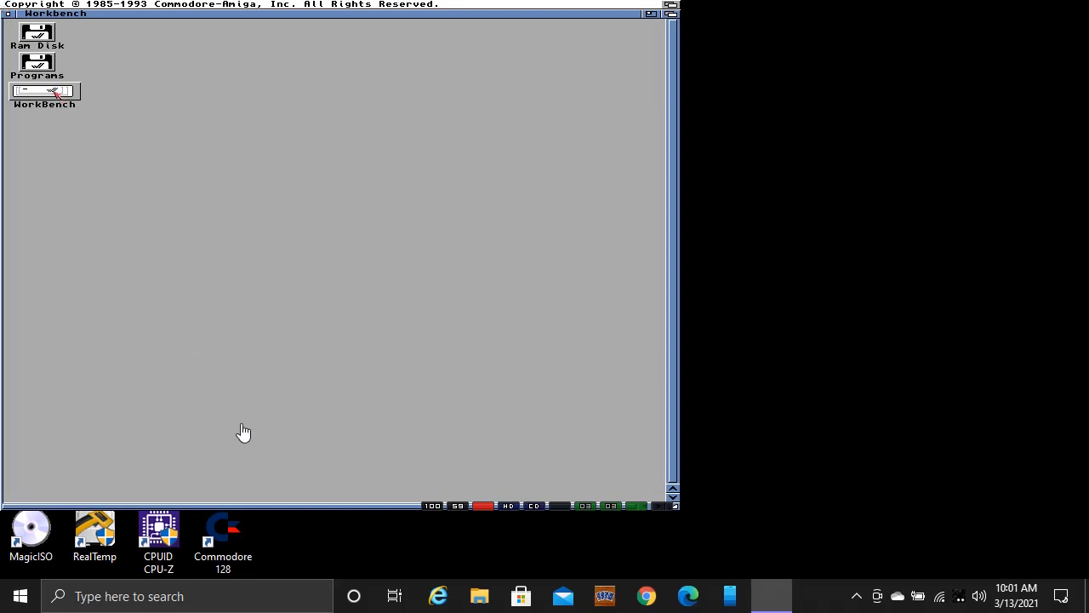
{"action": "double_click", "coordinate": [58, 98]}
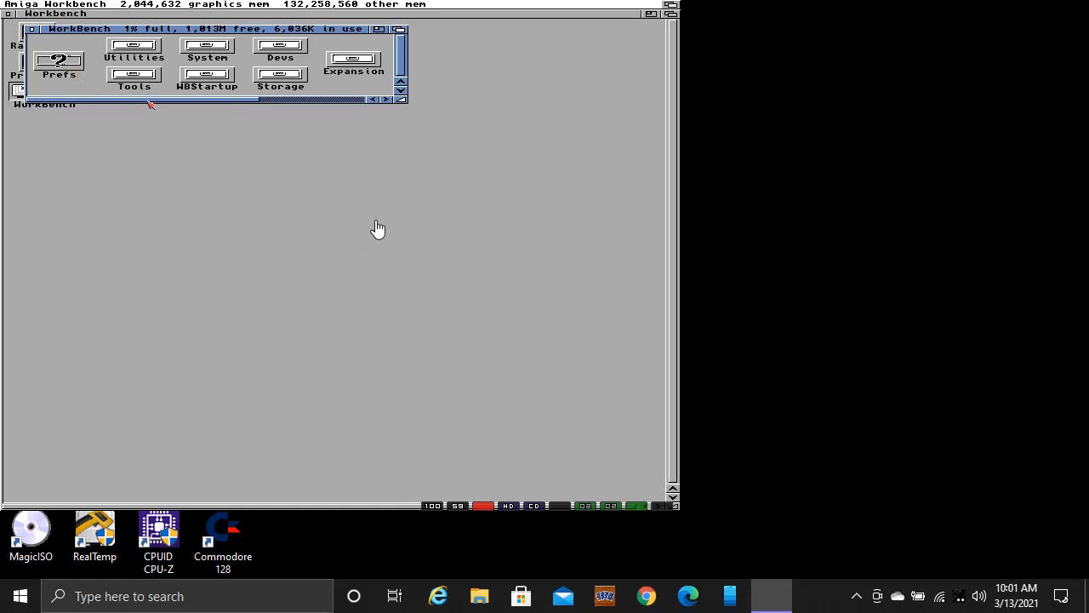
{"action": "left_click_drag", "start_coordinate": [148, 101], "coordinate": [281, 121]}
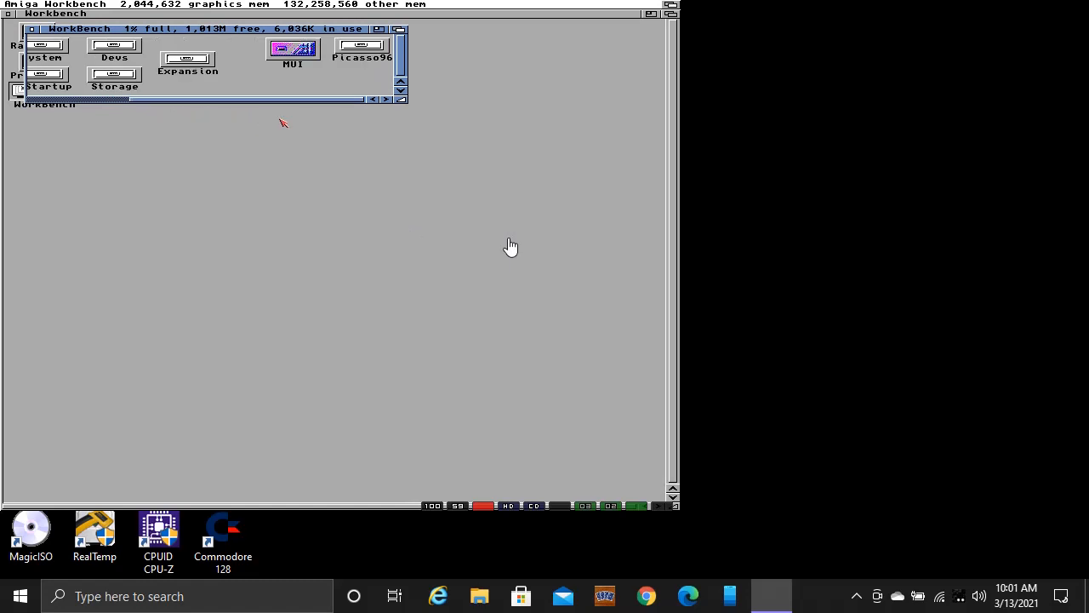
{"action": "double_click", "coordinate": [298, 53]}
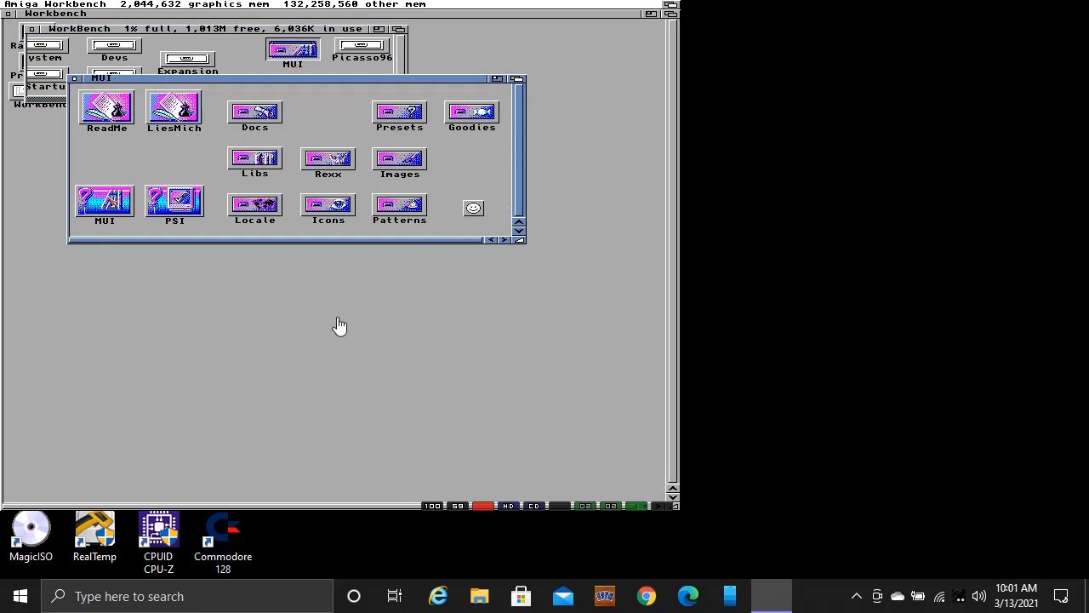
- Load the Stuntzi.prefs preset from mui:Presets in MUI Preferences and save the settings
{"action": "double_click", "coordinate": [105, 201]}
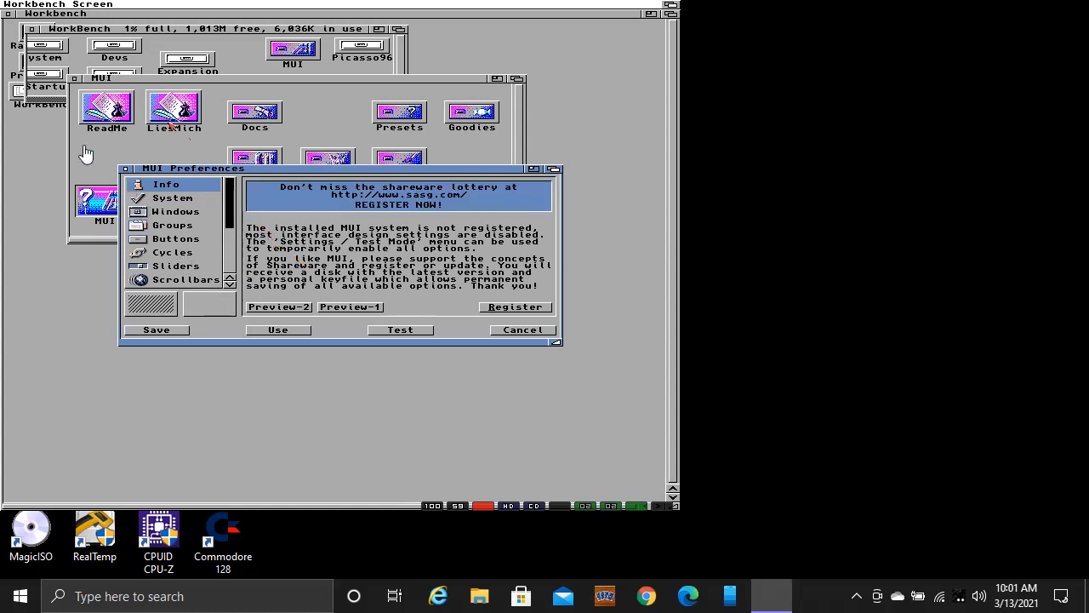
{"action": "right_click", "coordinate": [13, 10]}
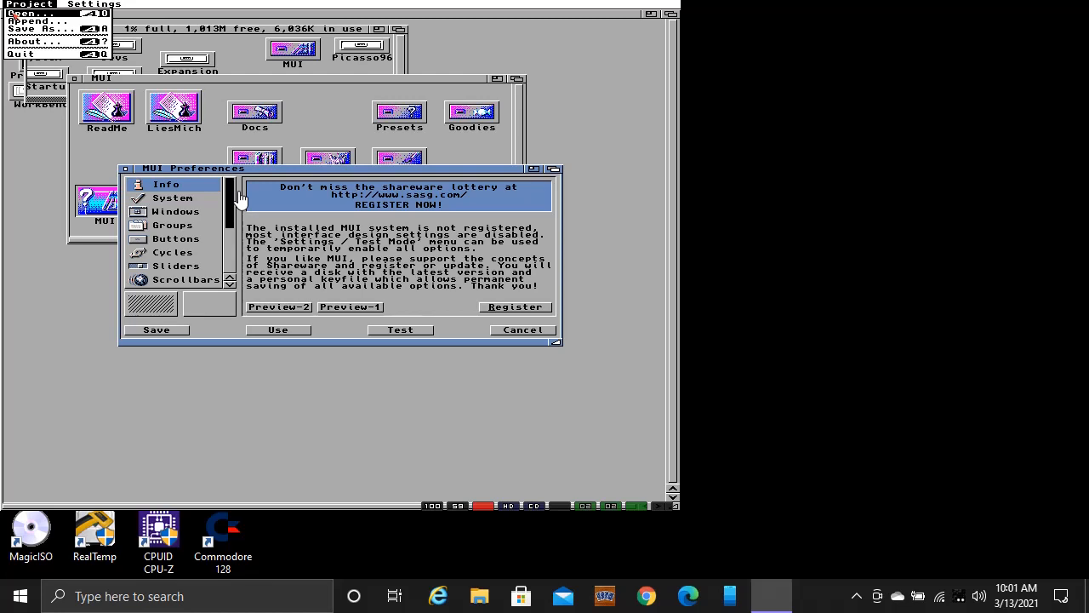
{"action": "right_click", "coordinate": [14, 14]}
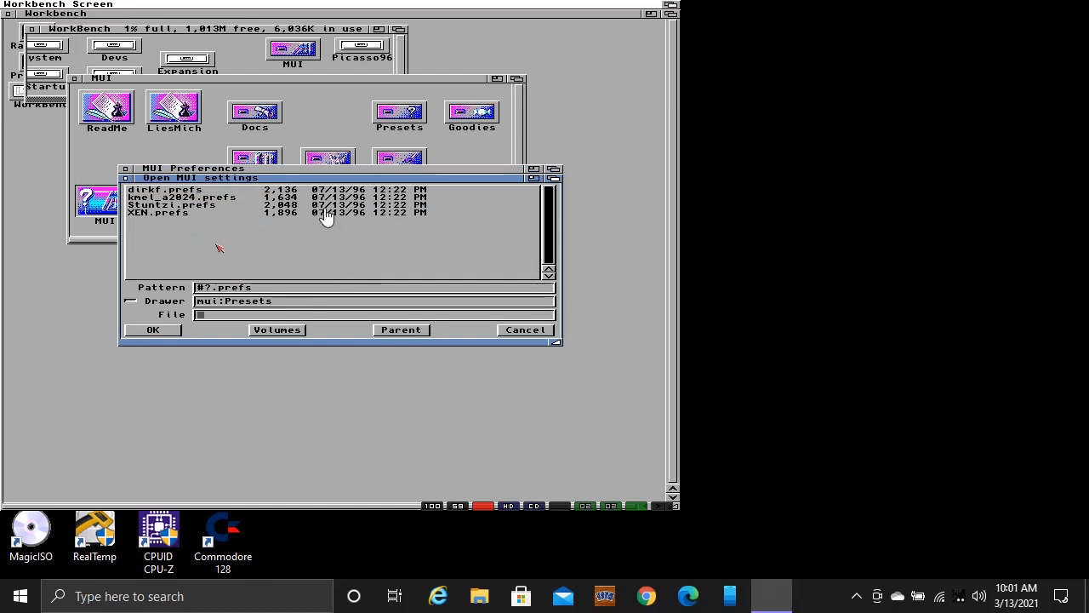
{"action": "left_click", "coordinate": [194, 205]}
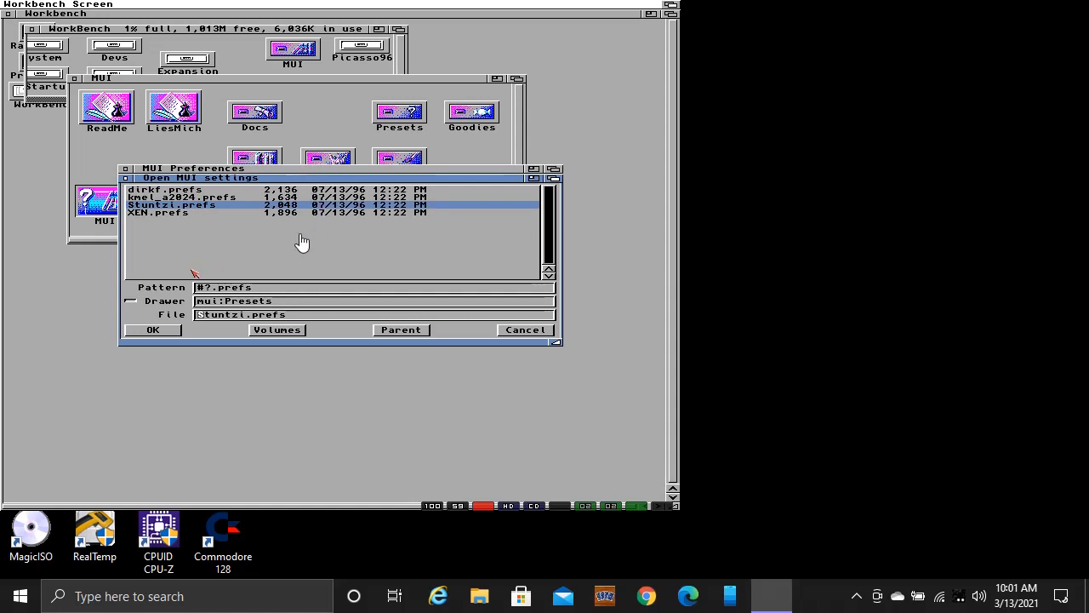
{"action": "left_click", "coordinate": [169, 330]}
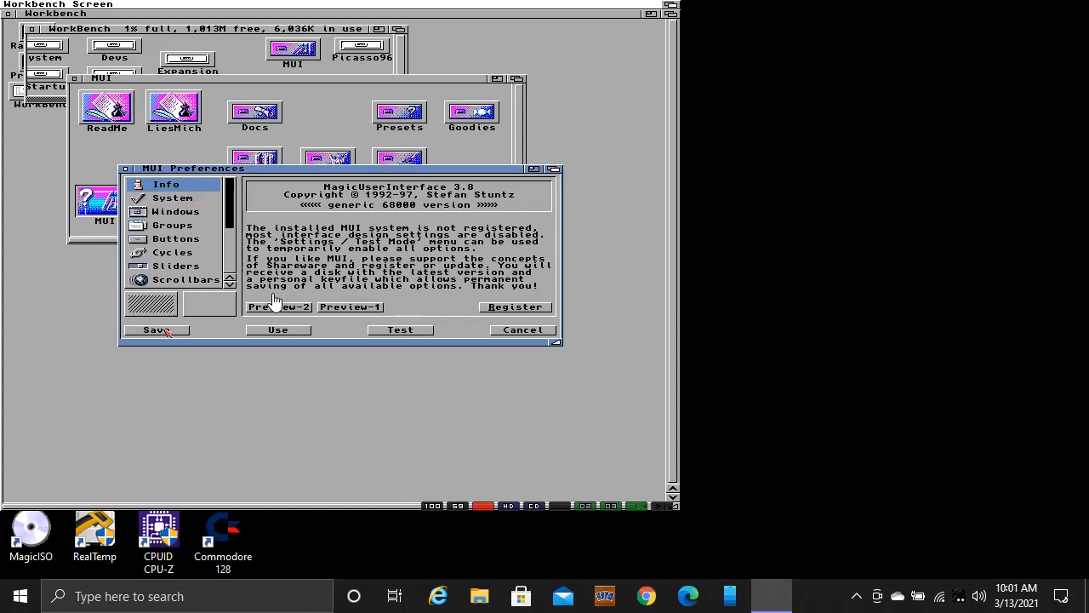
{"action": "left_click", "coordinate": [168, 332]}
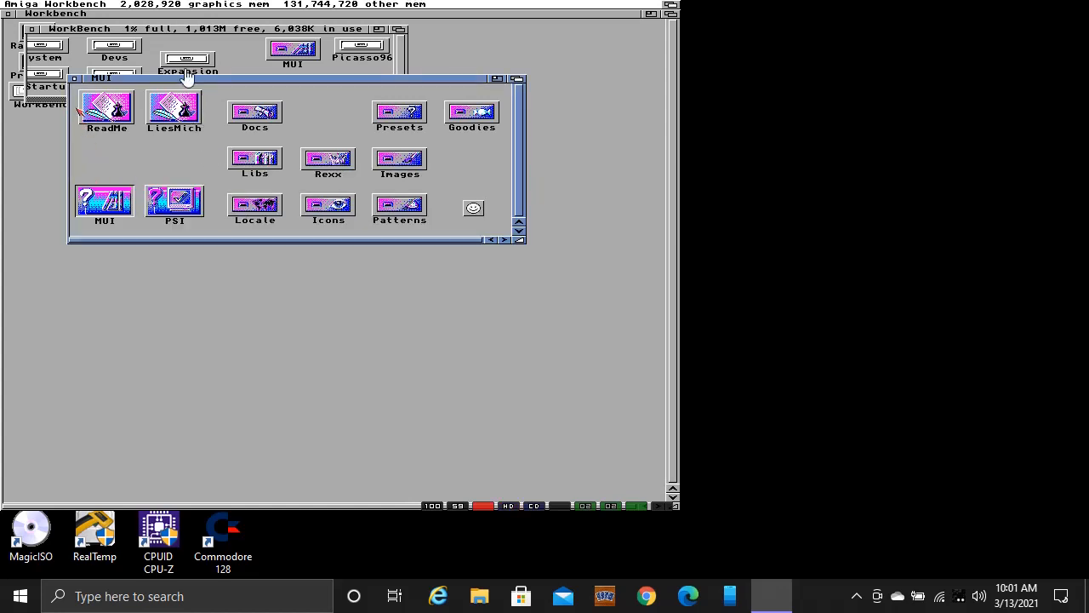
- Close the MUI drawer and the WorkBench disk window, and open the Programs disk
{"action": "left_click", "coordinate": [74, 78]}
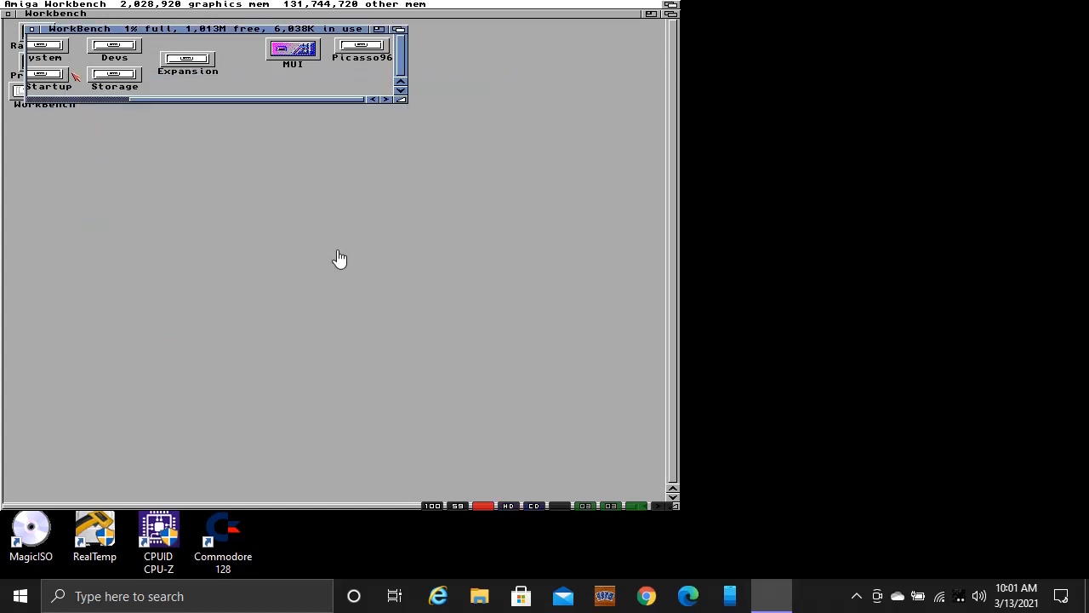
{"action": "left_click", "coordinate": [33, 30]}
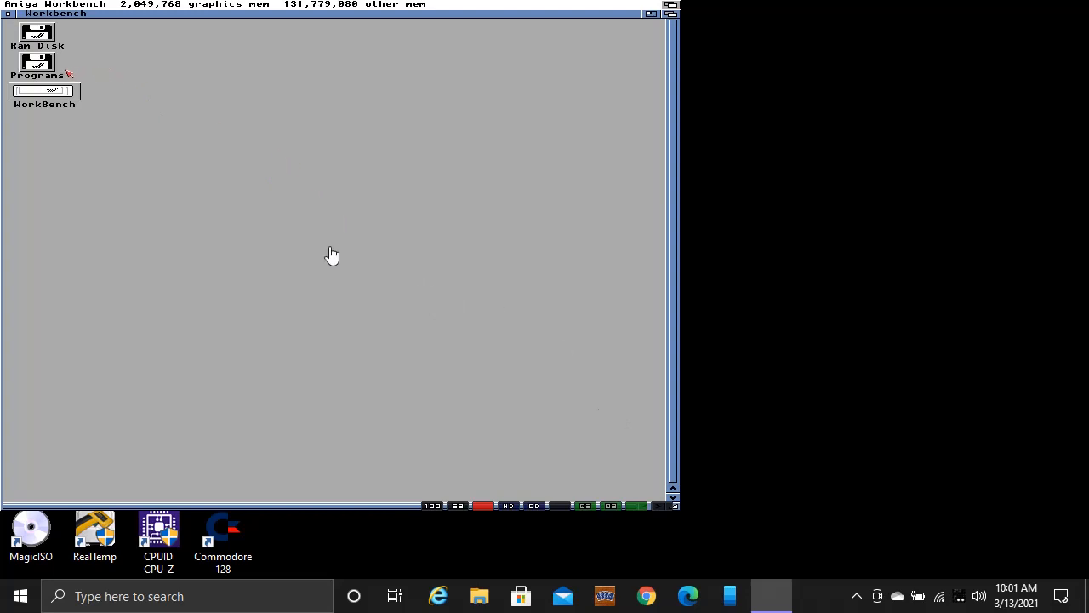
{"action": "double_click", "coordinate": [49, 61]}
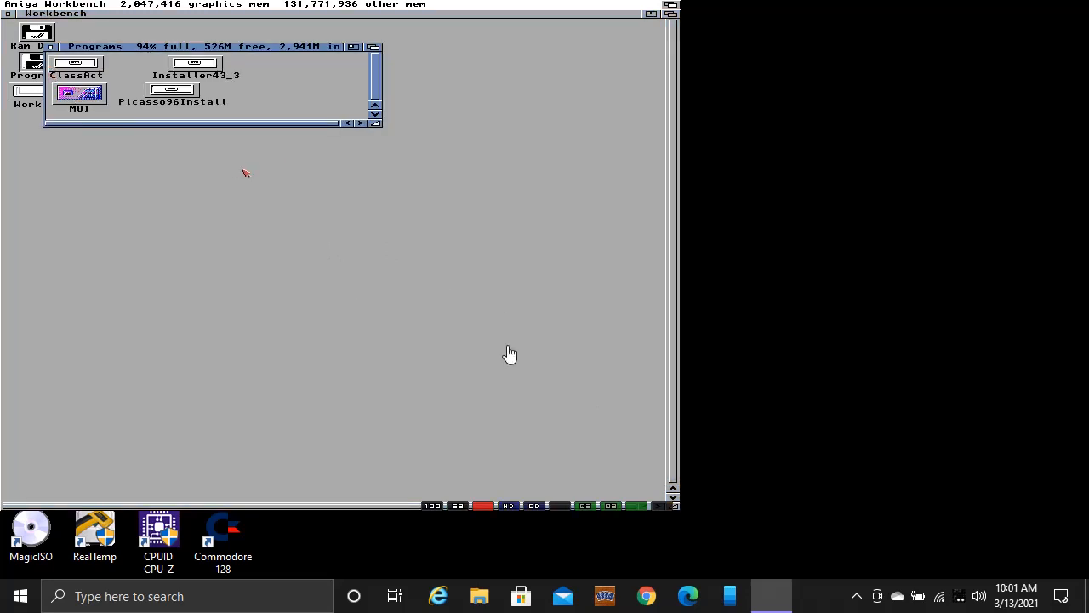
- Move and enlarge the Programs window, show all its files, and clean up the icon arrangement
{"action": "left_click_drag", "start_coordinate": [225, 46], "coordinate": [290, 68]}
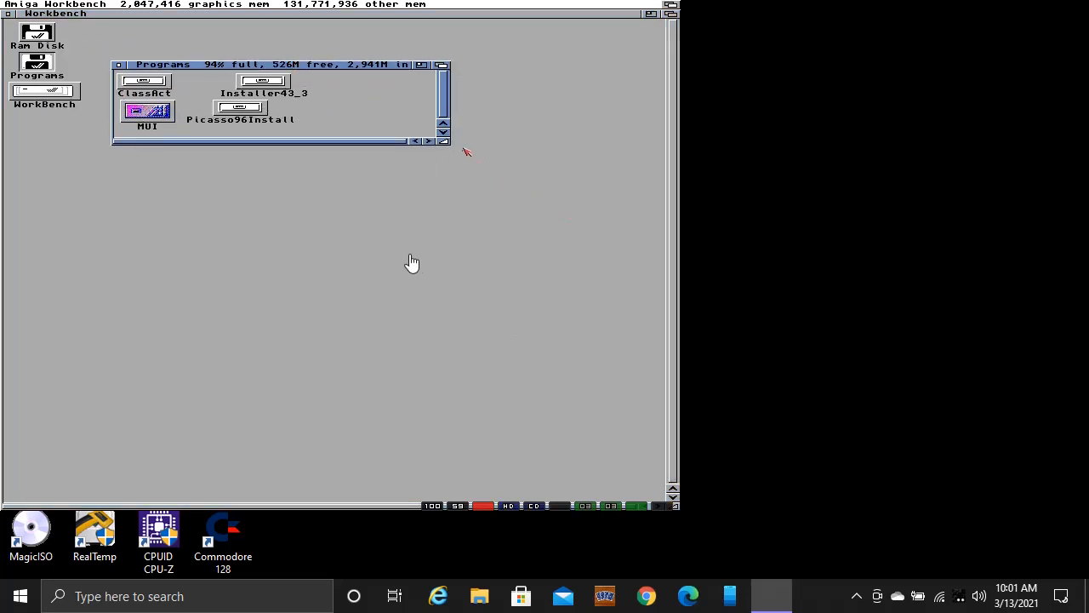
{"action": "left_click_drag", "start_coordinate": [449, 144], "coordinate": [619, 413]}
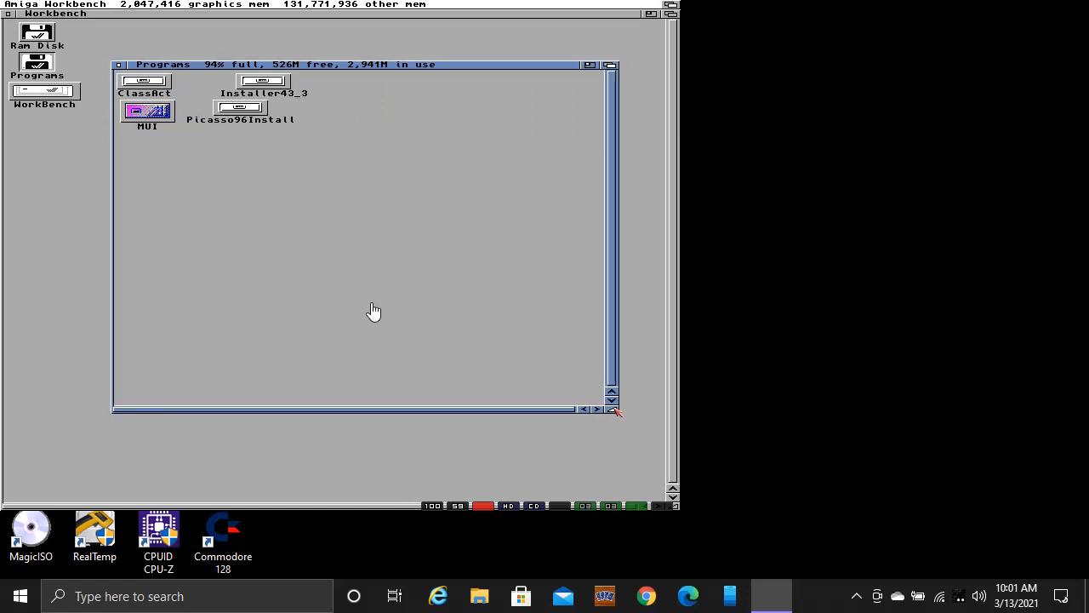
{"action": "right_click", "coordinate": [114, 7]}
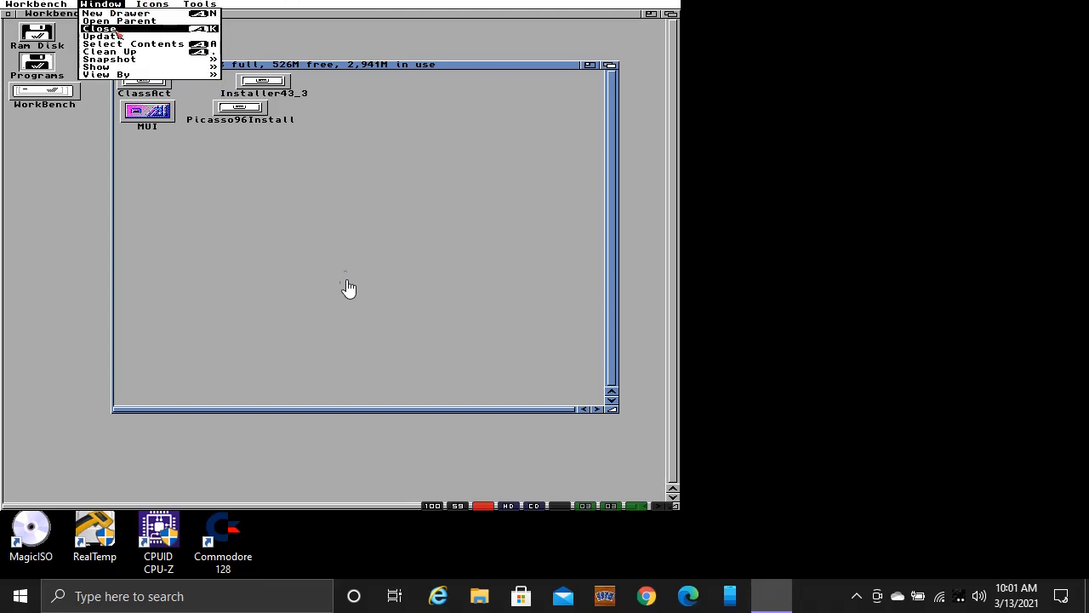
{"action": "mouse_move", "coordinate": [120, 68]}
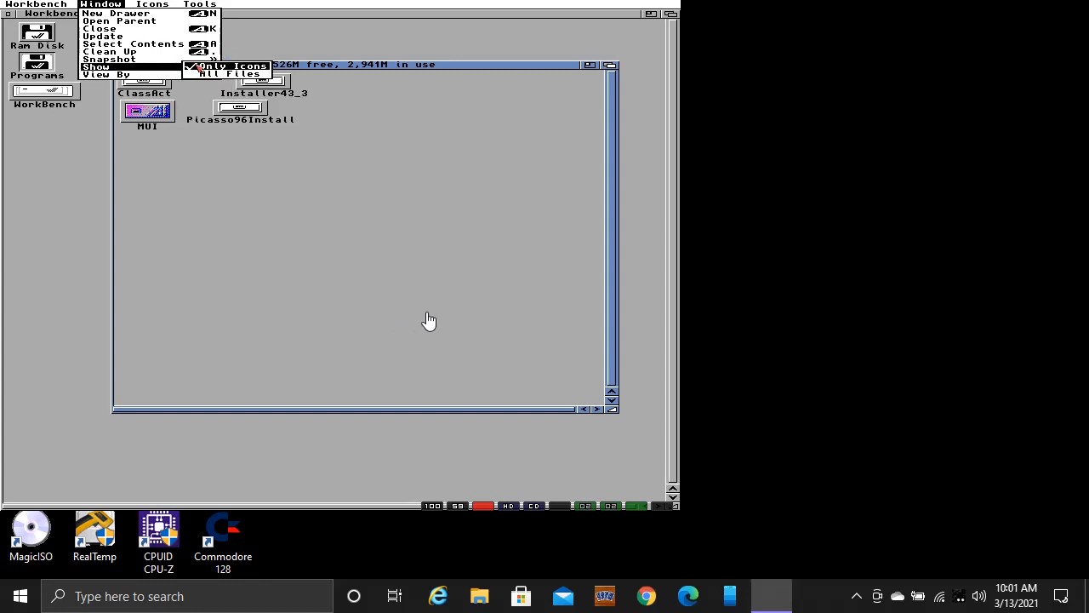
{"action": "left_click", "coordinate": [212, 75]}
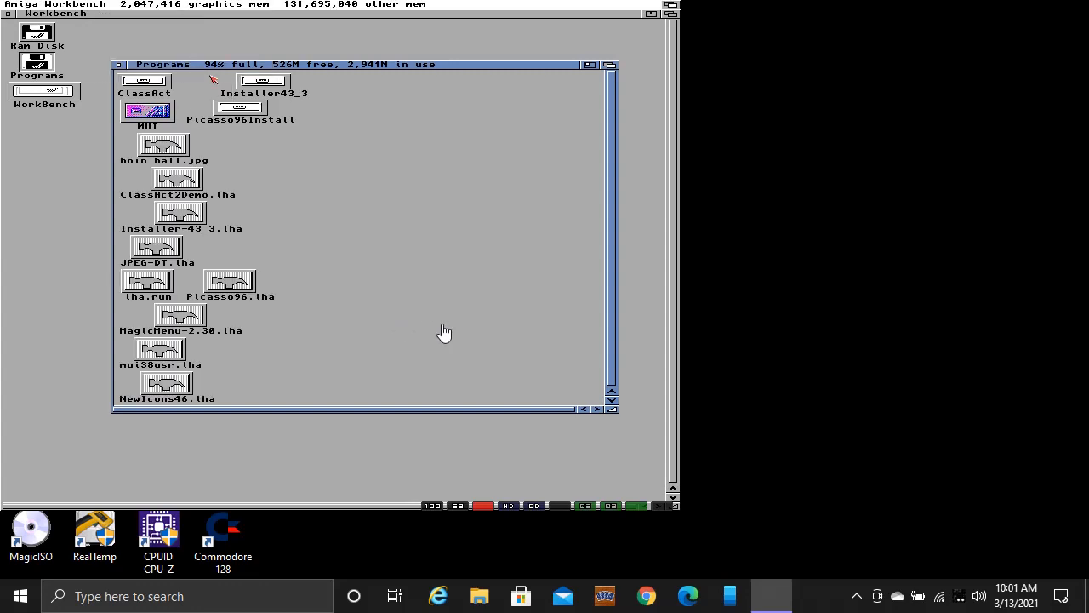
{"action": "right_click", "coordinate": [129, 6]}
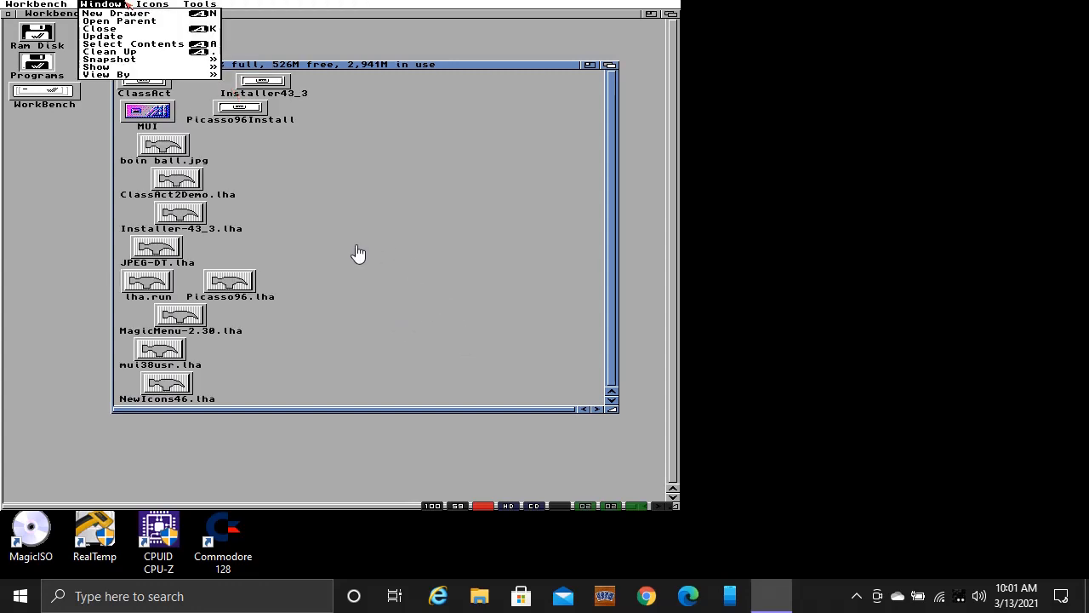
{"action": "left_click", "coordinate": [109, 51]}
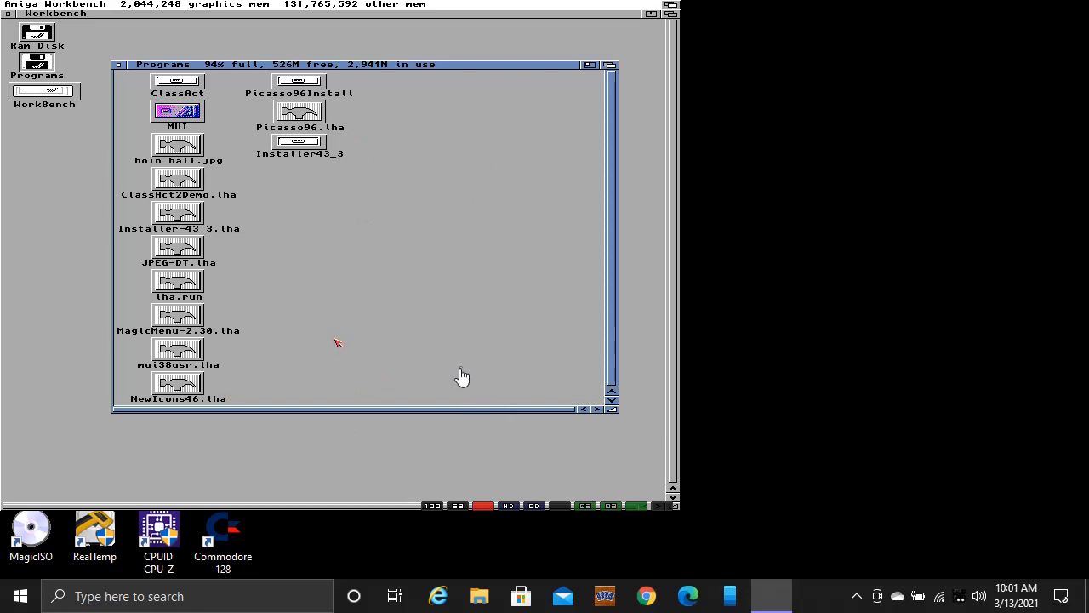
- Extract the NewIcons46.lha archive with the command "lha x NewIcons46.lha programs:" and close the output window
{"action": "double_click", "coordinate": [180, 389]}
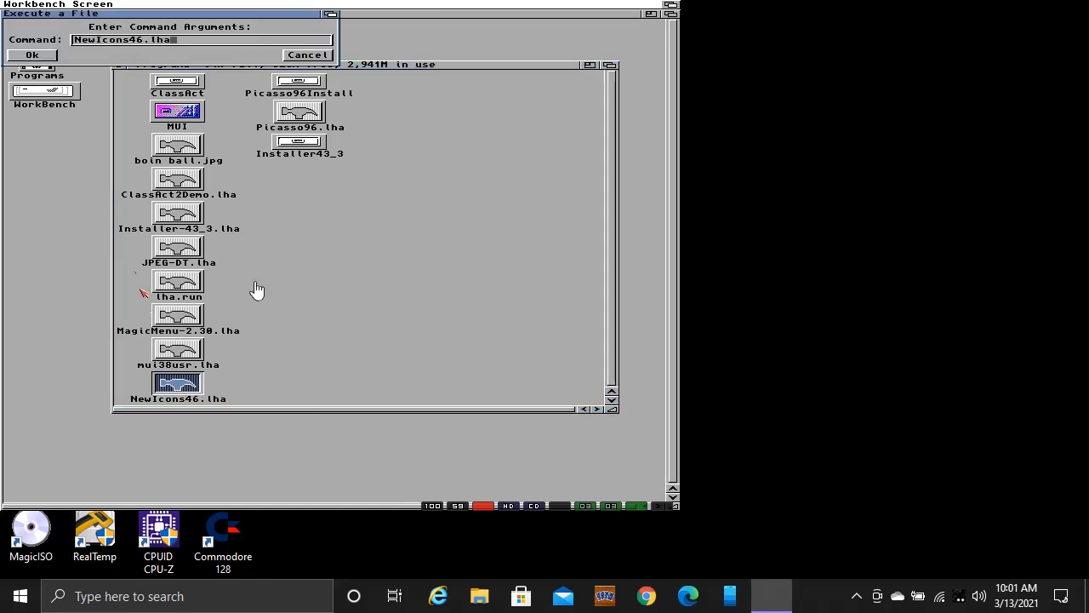
{"action": "left_click", "coordinate": [76, 41]}
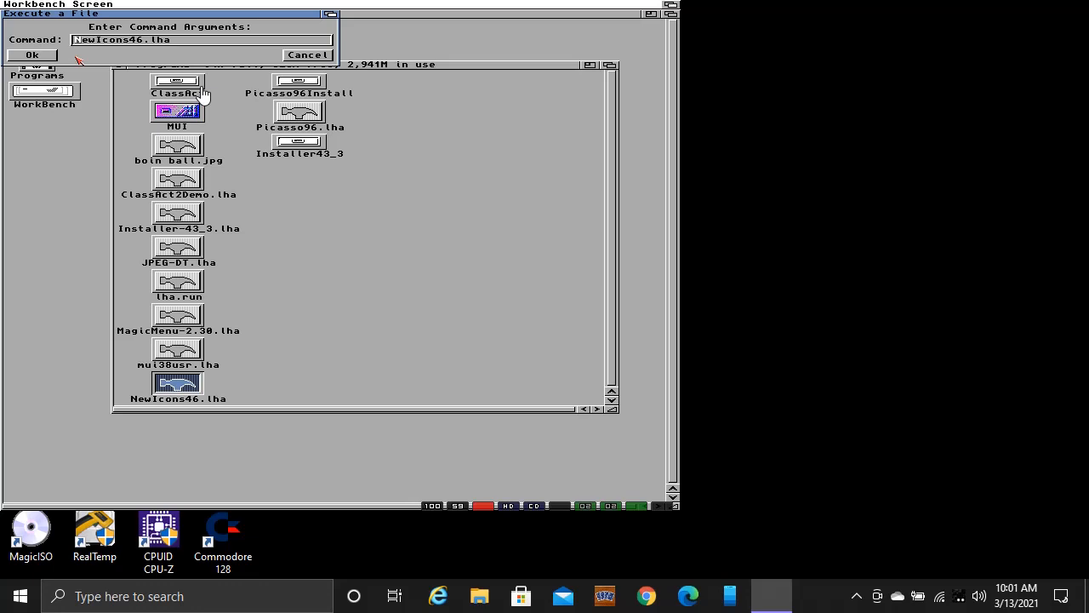
{"action": "type", "text": "lha x"}
{"action": "key", "text": "Right"}
{"action": "key", "text": "Right"}
{"action": "key", "text": "Right"}
{"action": "key", "text": "Right"}
{"action": "key", "text": "Right"}
{"action": "key", "text": "Right"}
{"action": "key", "text": "Right"}
{"action": "key", "text": "Right"}
{"action": "key", "text": "Right"}
{"action": "key", "text": "Right"}
{"action": "key", "text": "Right"}
{"action": "key", "text": "Right"}
{"action": "key", "text": "Right"}
{"action": "key", "text": "Right"}
{"action": "type", "text": "programs:"}
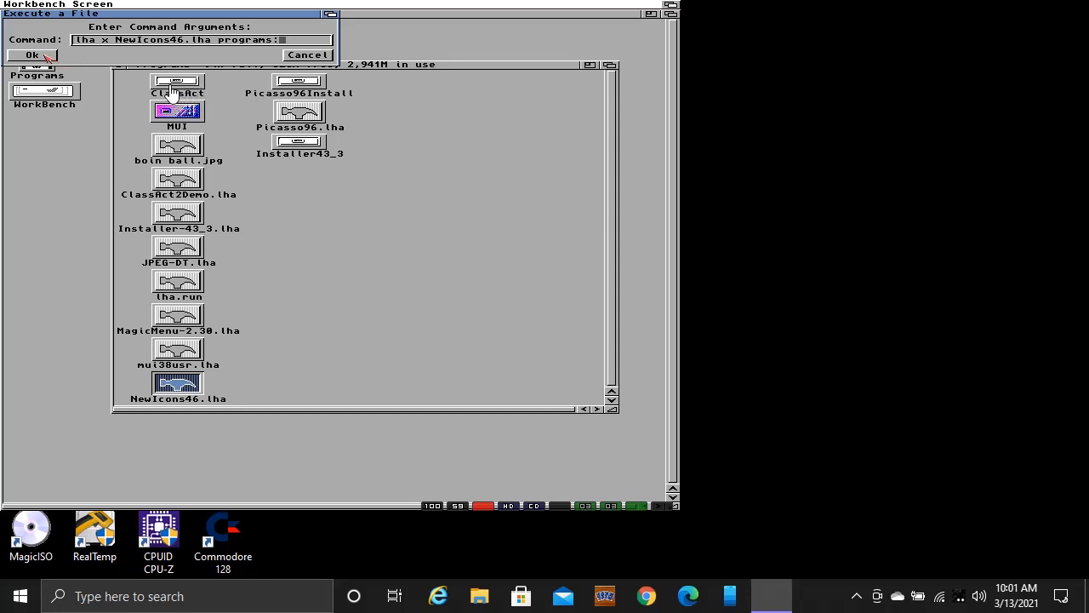
{"action": "left_click", "coordinate": [43, 55]}
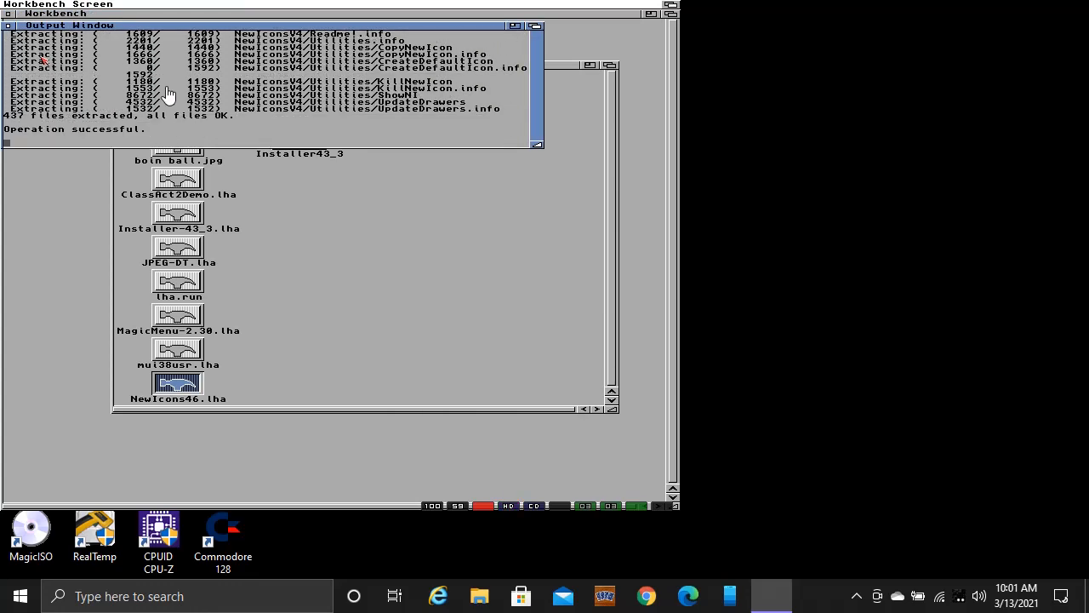
{"action": "left_click", "coordinate": [7, 25]}
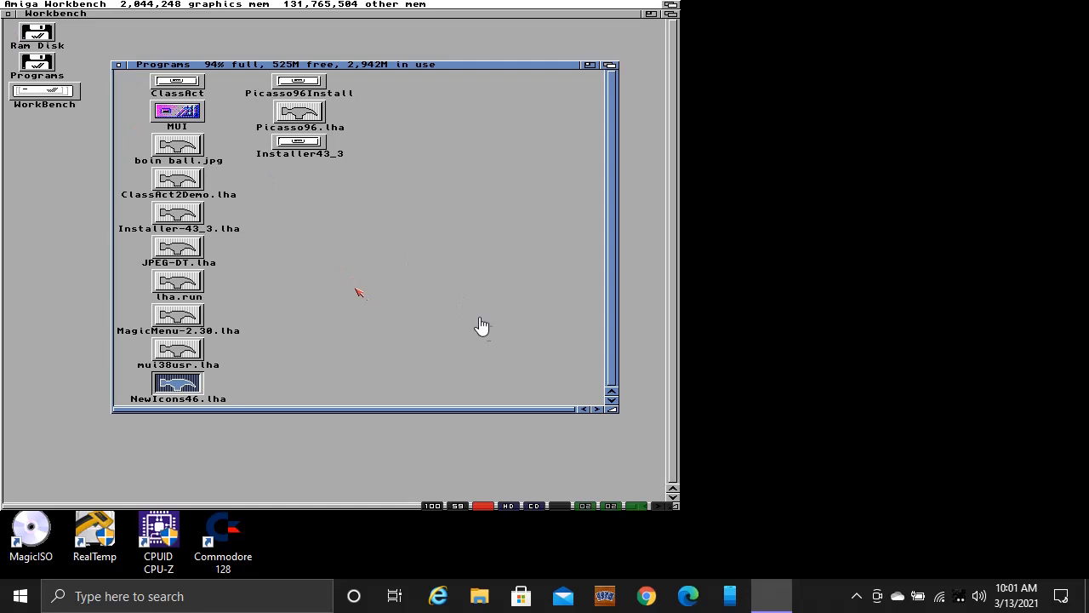
- Refresh the Programs window and launch Install_NewIcons from the Install drawer inside NewIconsV4
{"action": "right_click", "coordinate": [126, 5]}
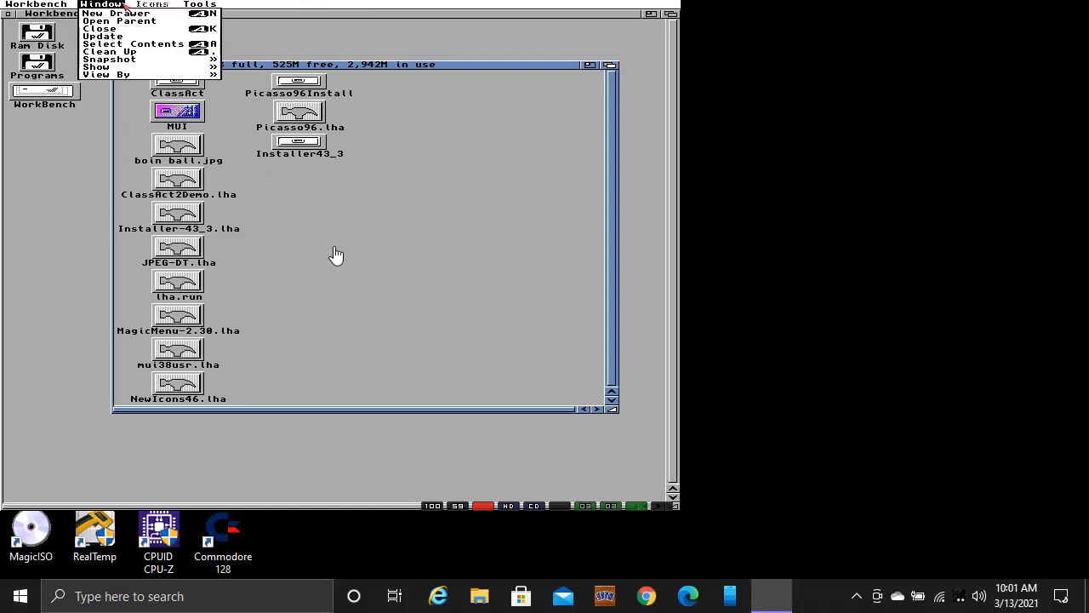
{"action": "right_click", "coordinate": [121, 51]}
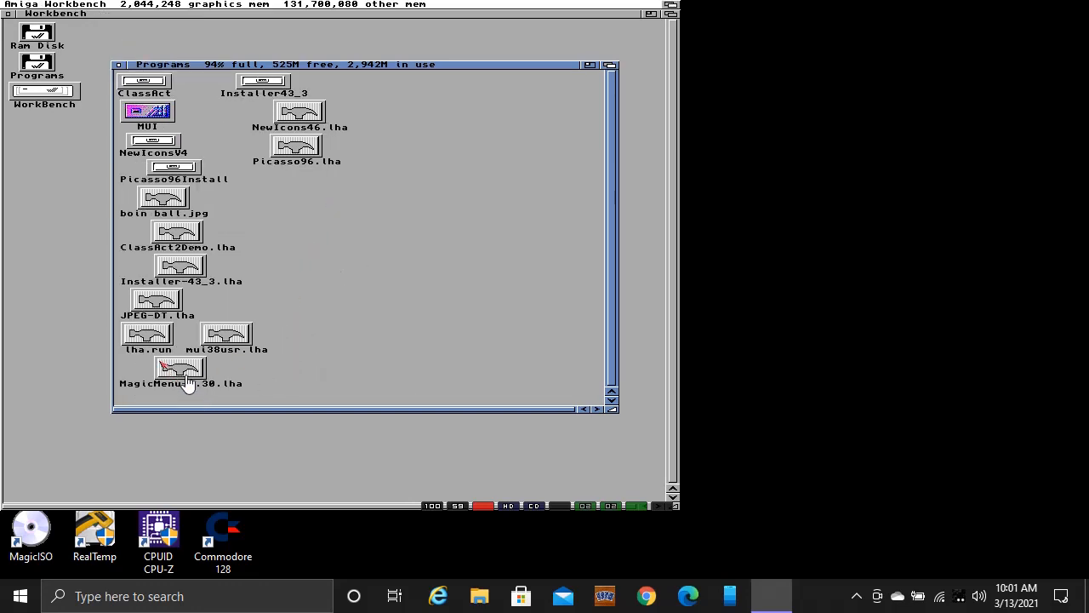
{"action": "double_click", "coordinate": [156, 144]}
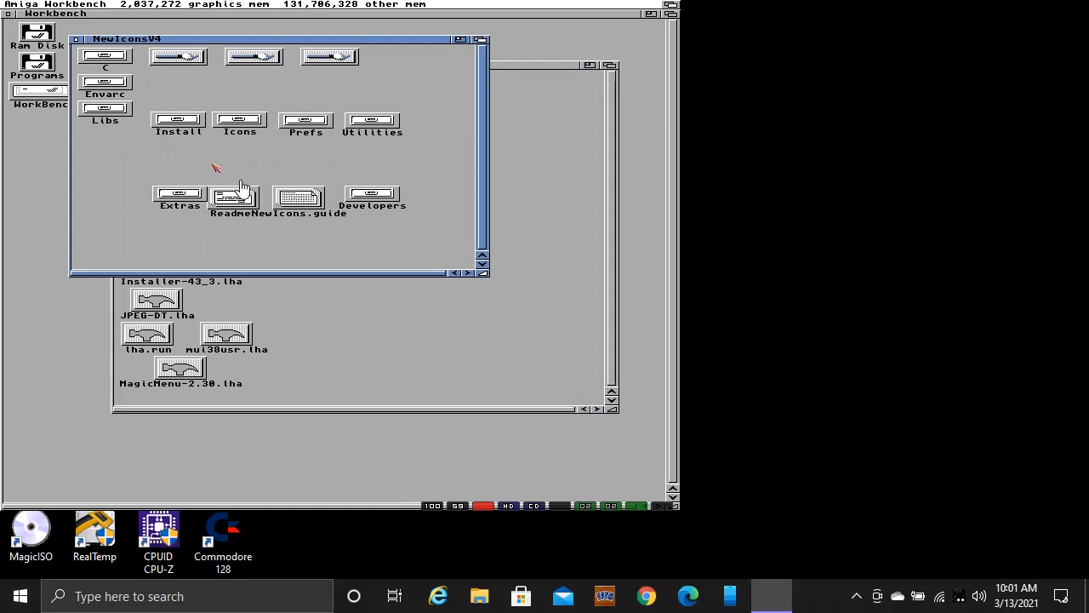
{"action": "double_click", "coordinate": [183, 123]}
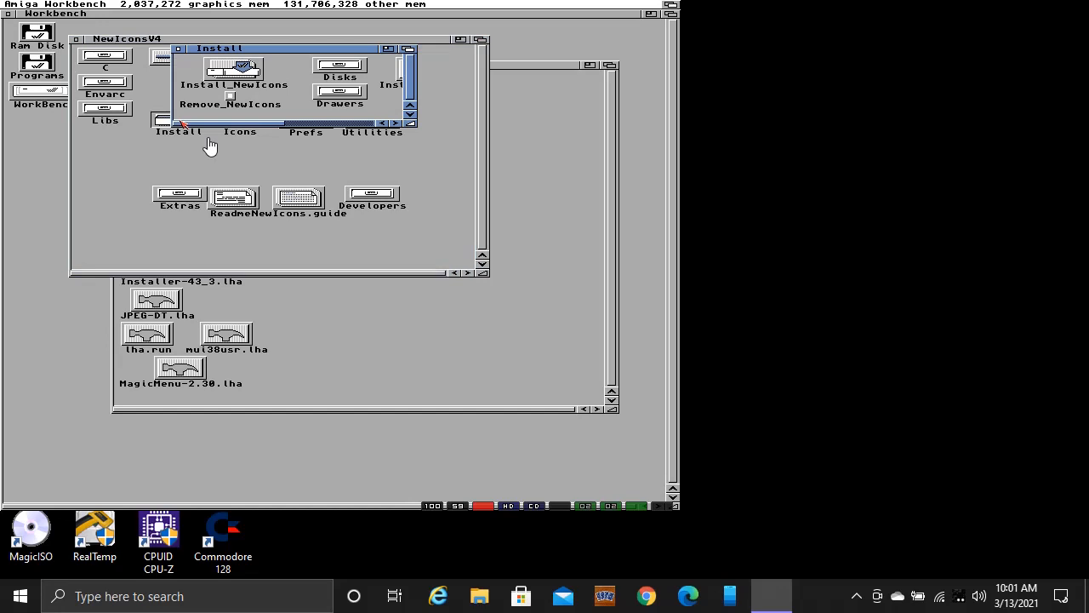
{"action": "double_click", "coordinate": [265, 90]}
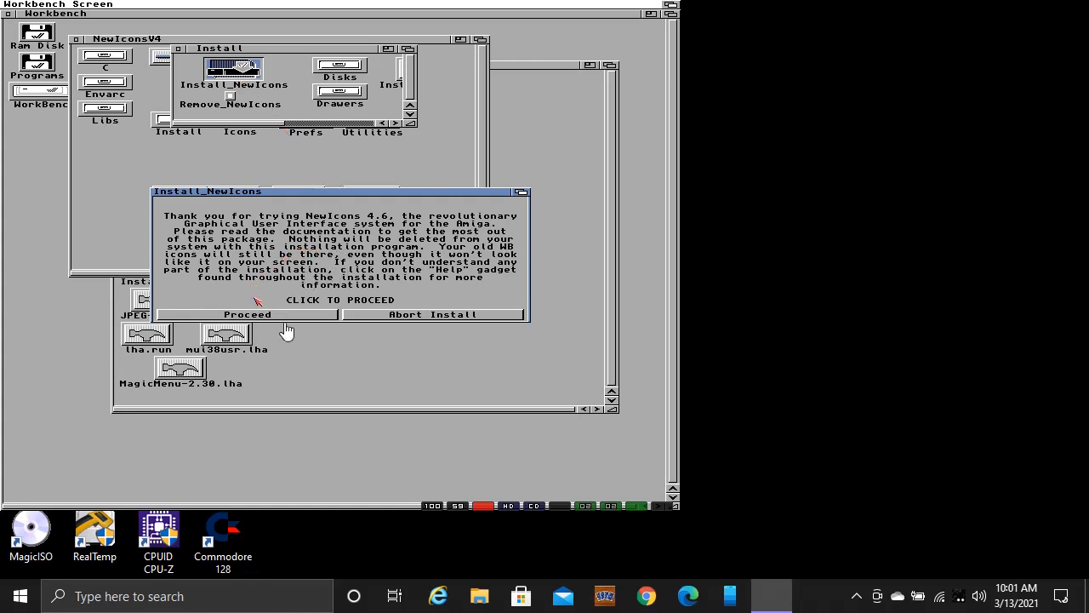
- Install NewIcons for real as Intermediate User without logging, keeping the preselected parts, High End library and Sys:Utilities as the utilities drawer
{"action": "left_click", "coordinate": [262, 314]}
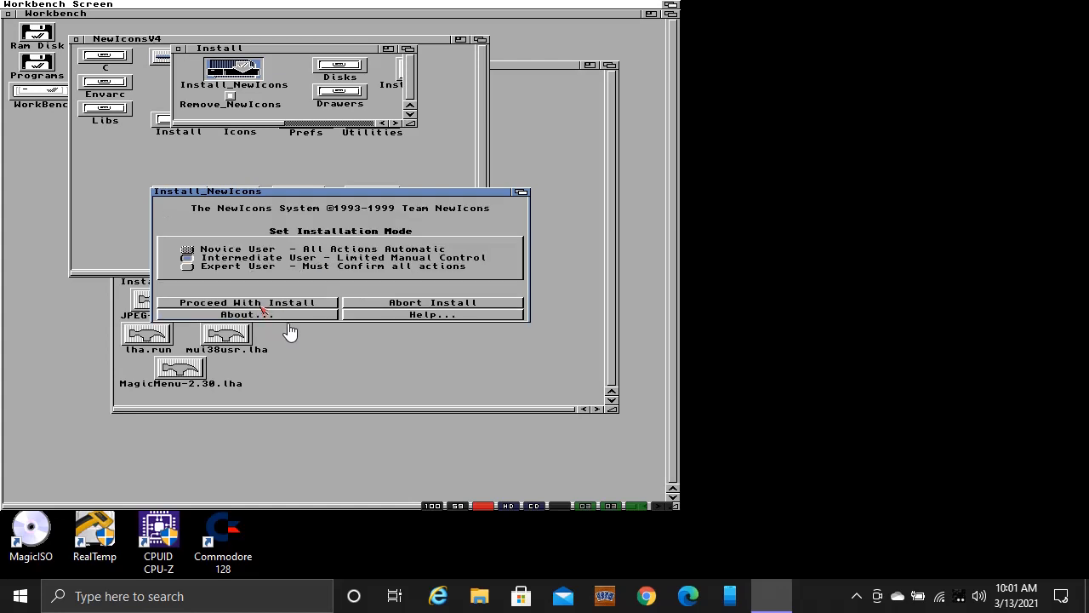
{"action": "left_click", "coordinate": [264, 303]}
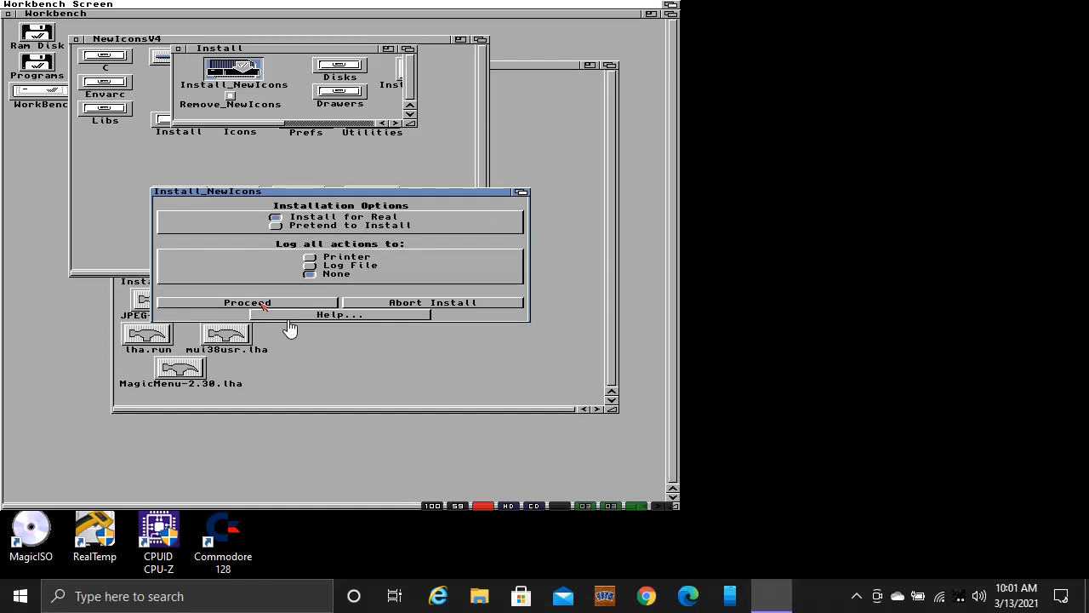
{"action": "left_click", "coordinate": [262, 304]}
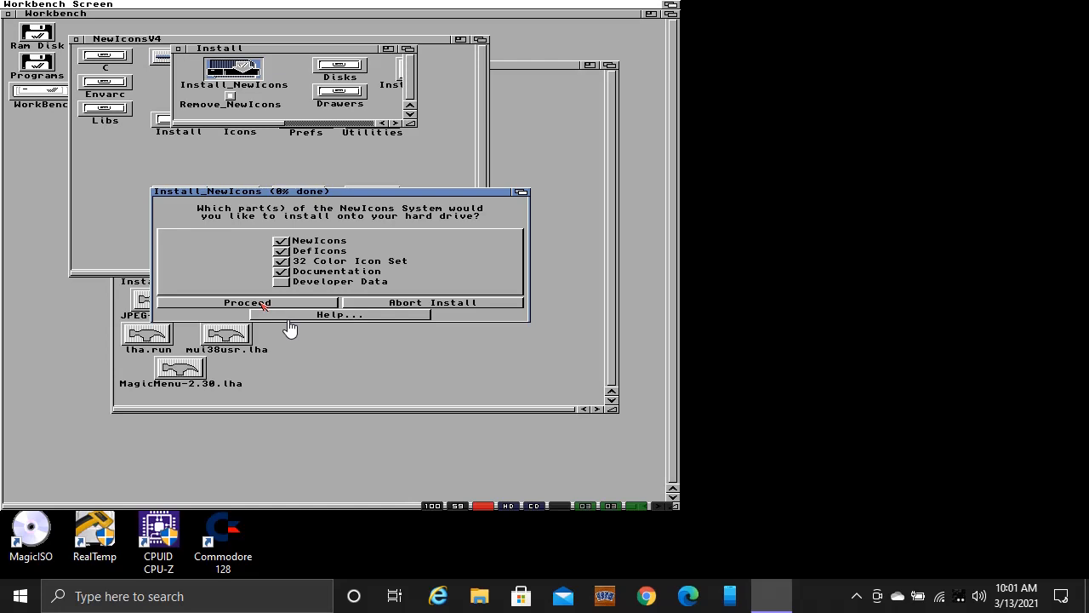
{"action": "left_click", "coordinate": [262, 305]}
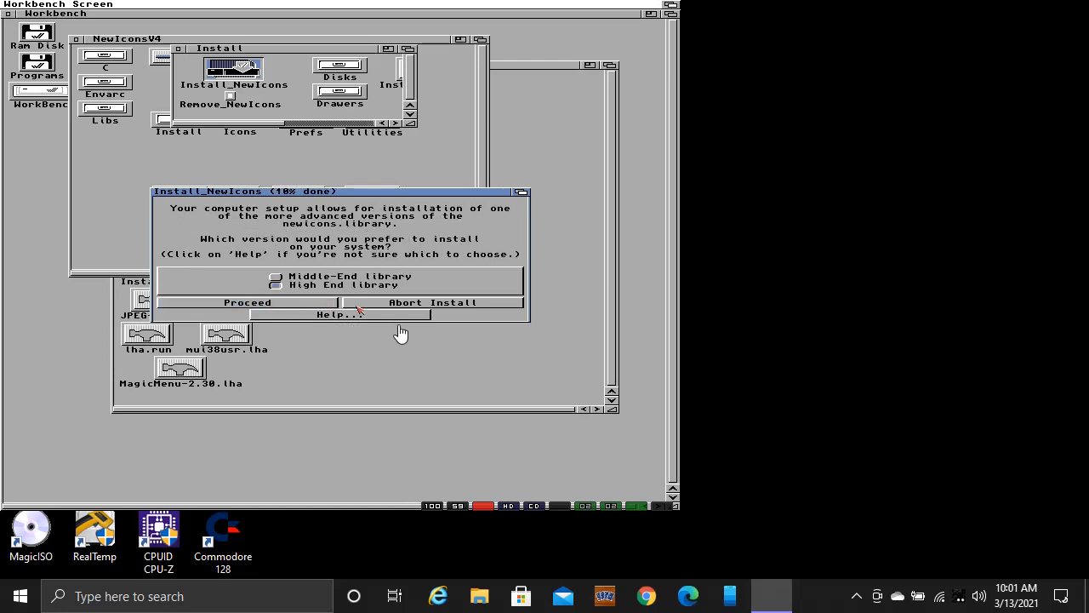
{"action": "left_click", "coordinate": [257, 303]}
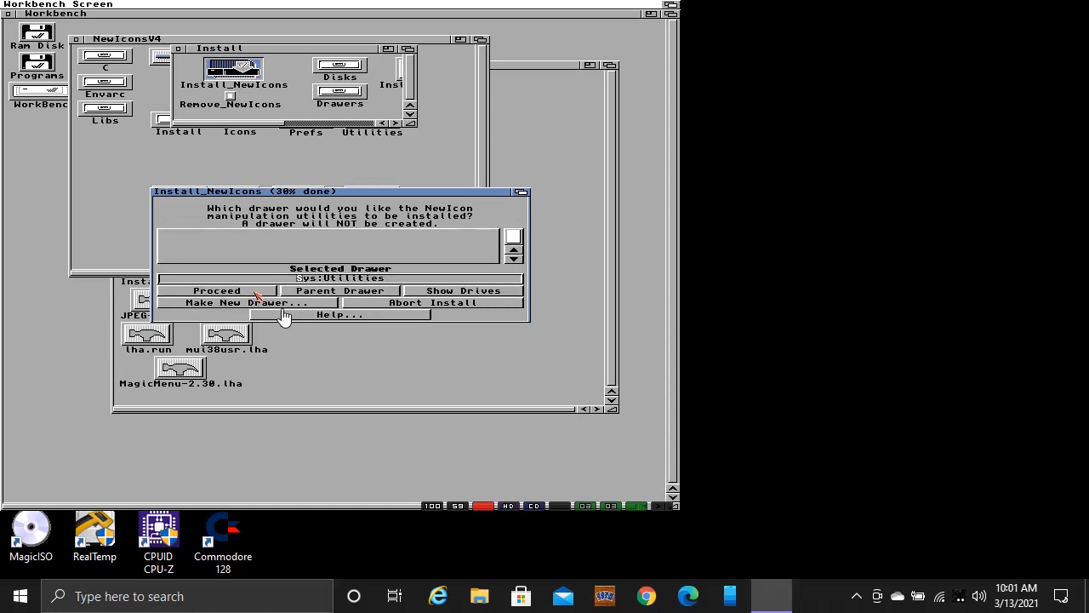
{"action": "left_click", "coordinate": [254, 292]}
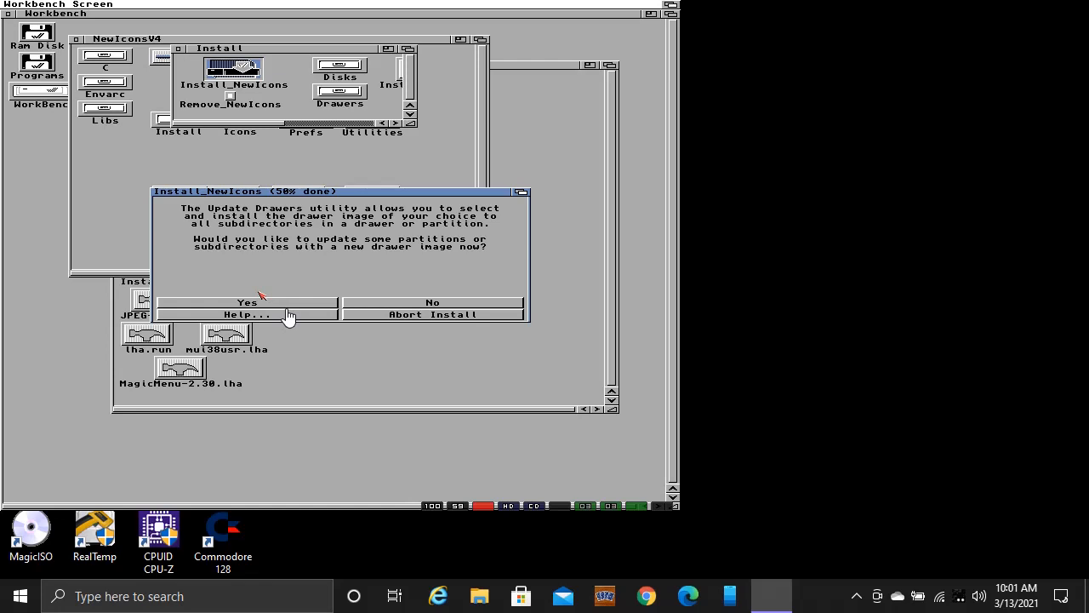
- Choose to update drawer images and apply the third, dark red drawer icon to the WorkBench: partition
{"action": "left_click", "coordinate": [264, 304]}
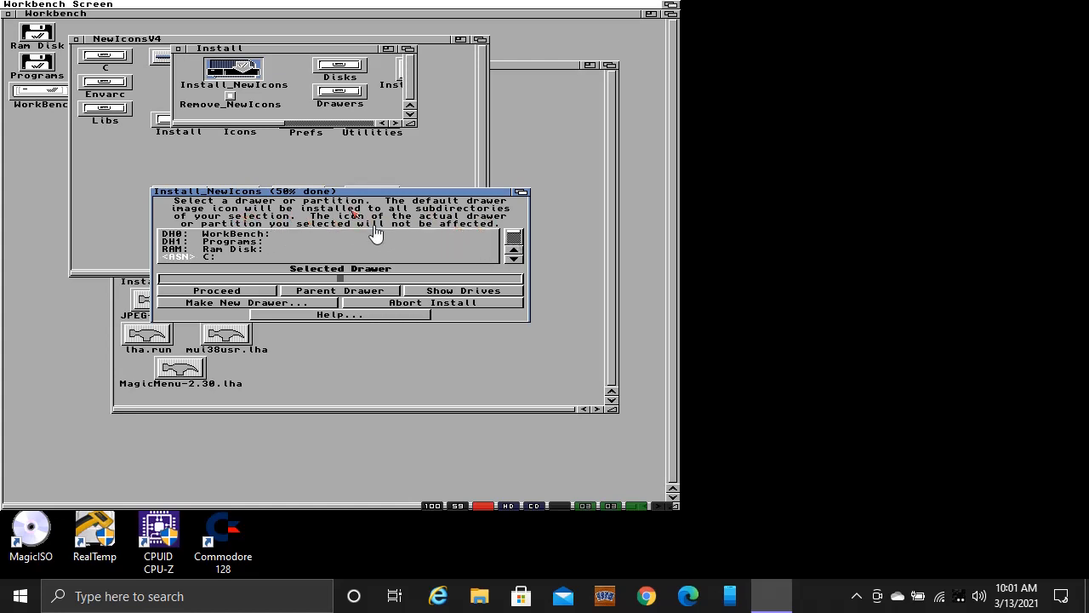
{"action": "left_click", "coordinate": [232, 235]}
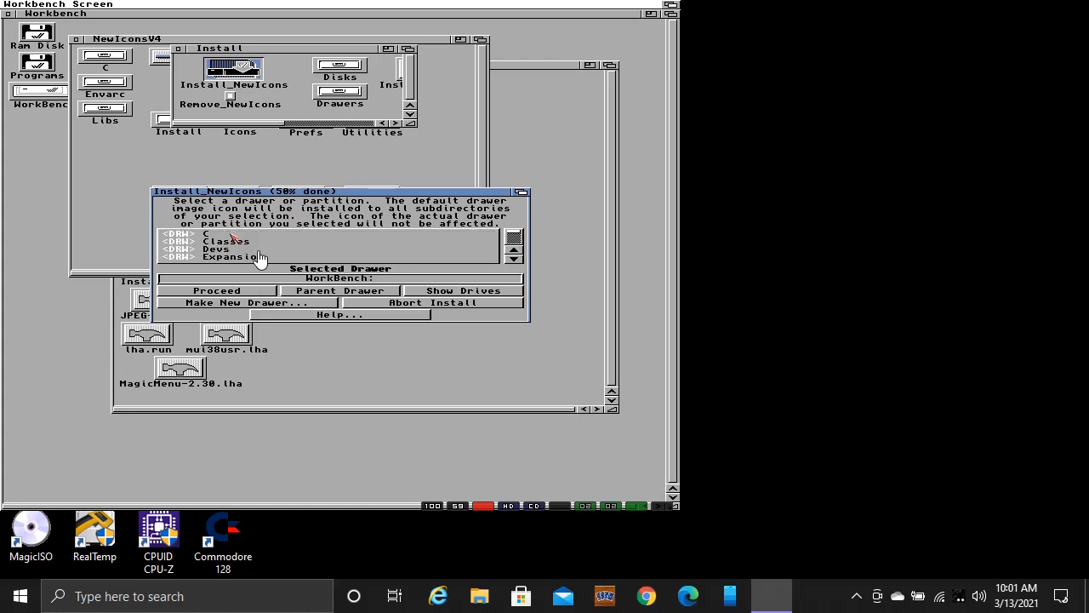
{"action": "left_click", "coordinate": [227, 293]}
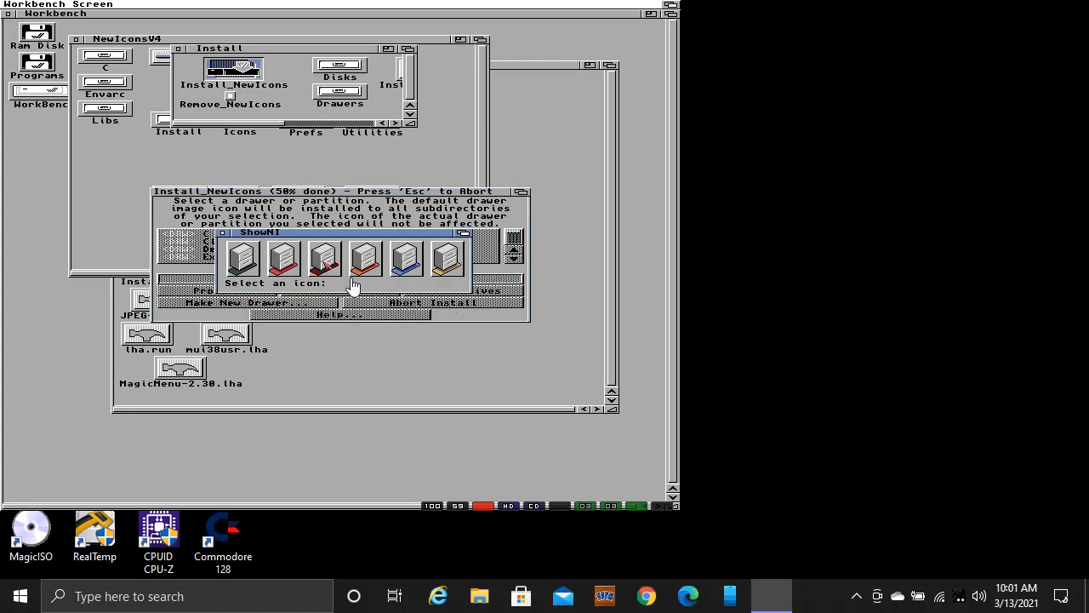
{"action": "left_click", "coordinate": [324, 255]}
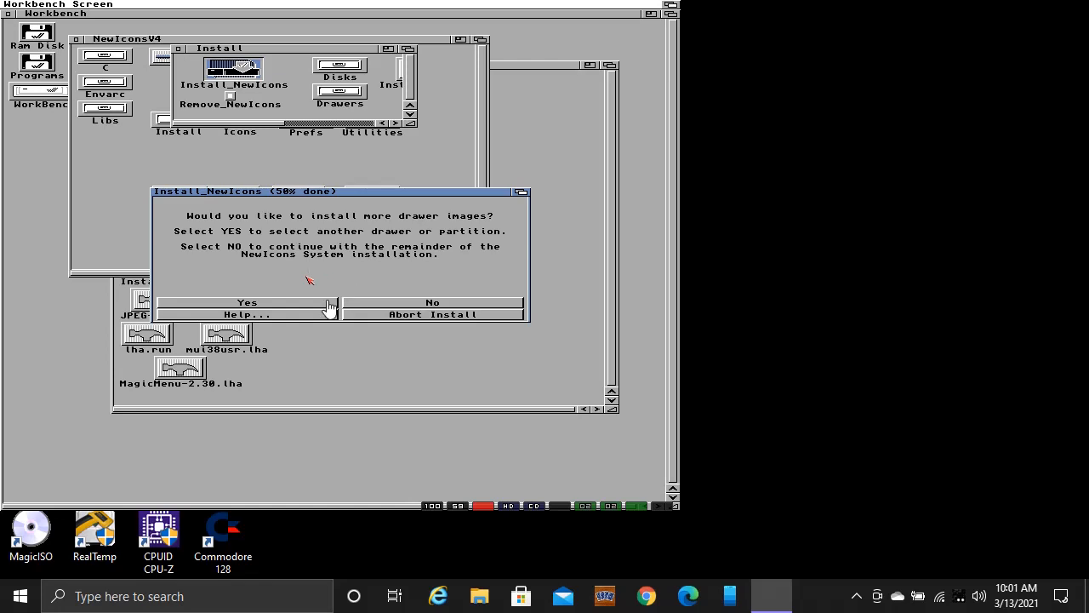
- Apply the same dark red drawer icon to the subdirectories of the Programs: partition
{"action": "left_click", "coordinate": [282, 304]}
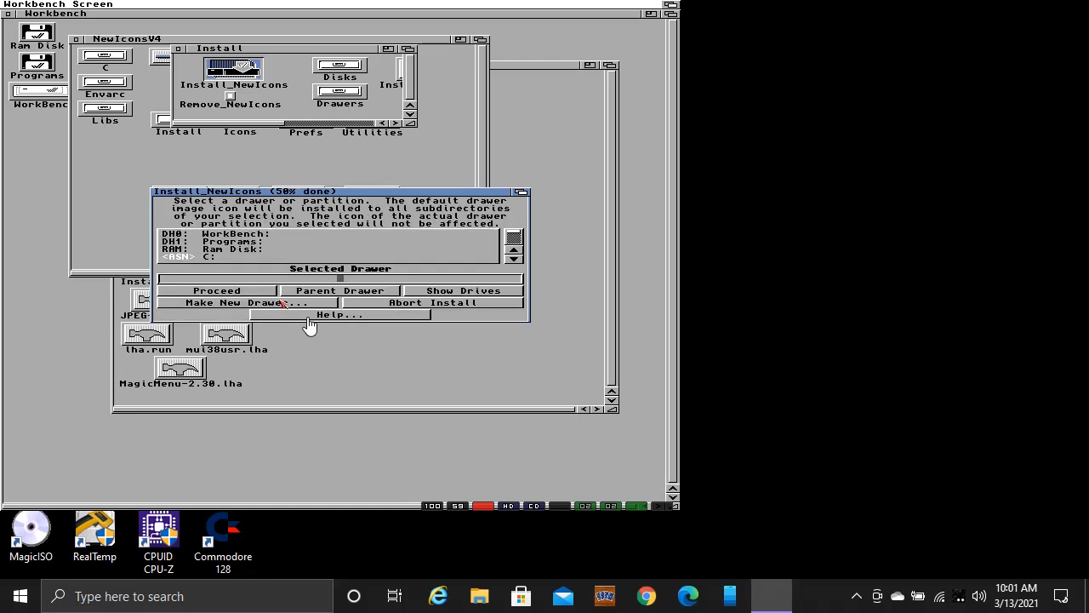
{"action": "left_click", "coordinate": [228, 242]}
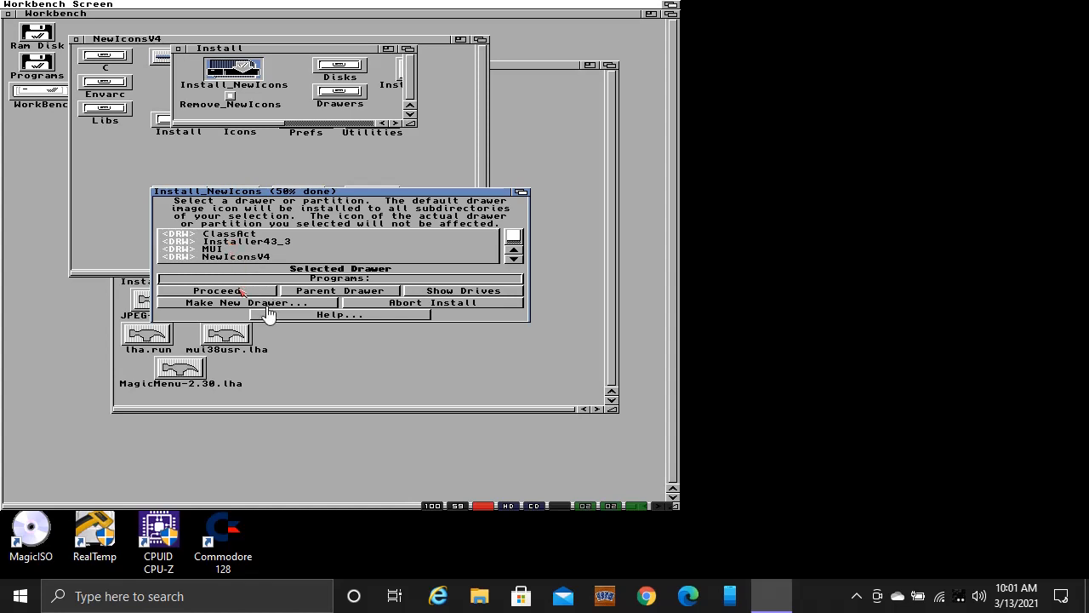
{"action": "left_click", "coordinate": [241, 292]}
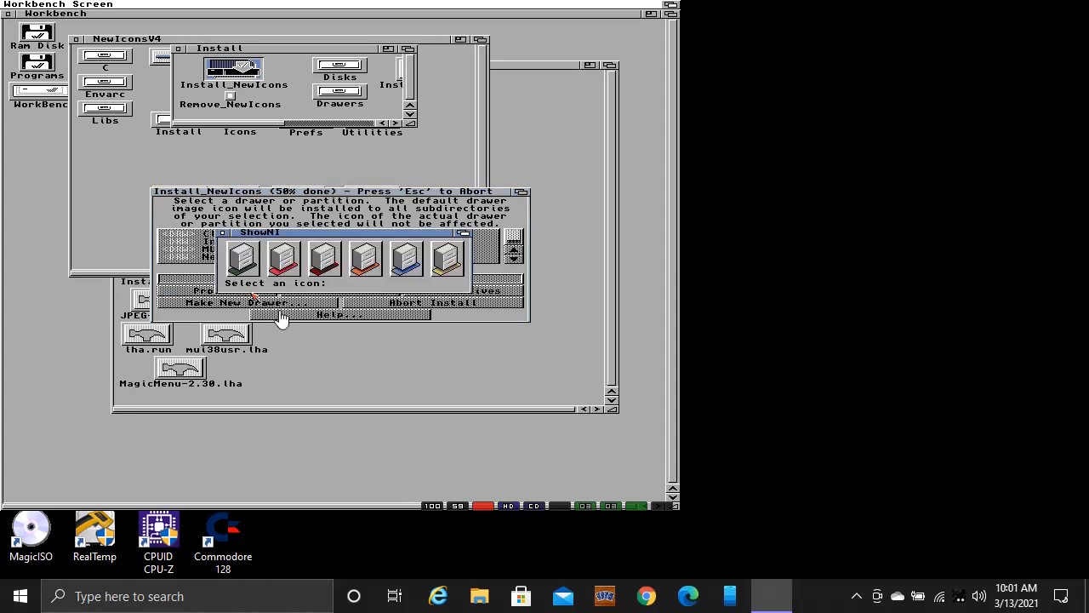
{"action": "left_click", "coordinate": [328, 260]}
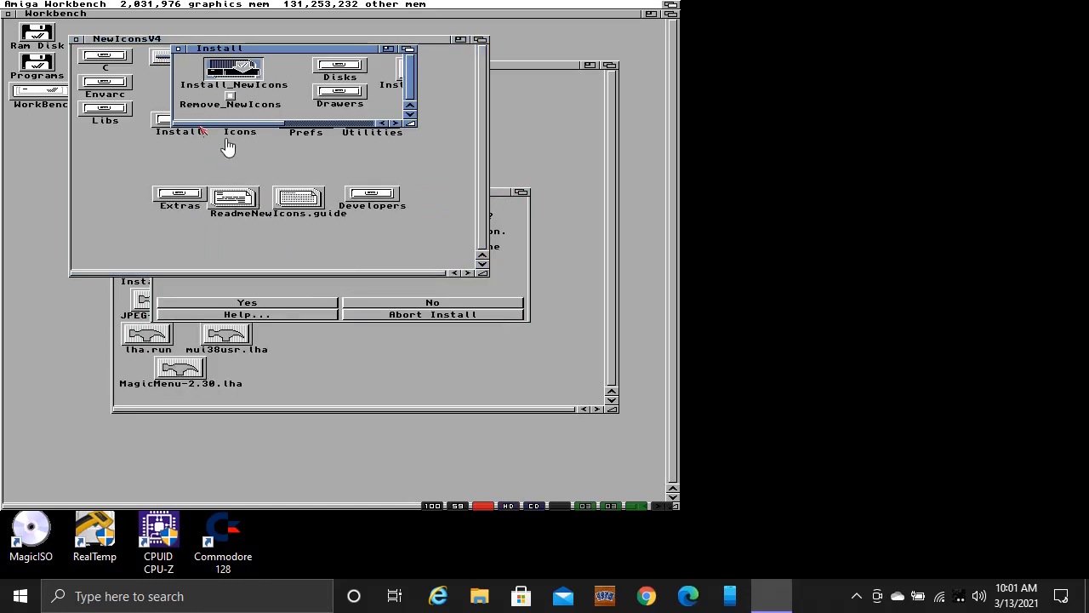
- Close the Install and NewIconsV4 drawer windows and decline installing more drawer images
{"action": "left_click", "coordinate": [179, 49]}
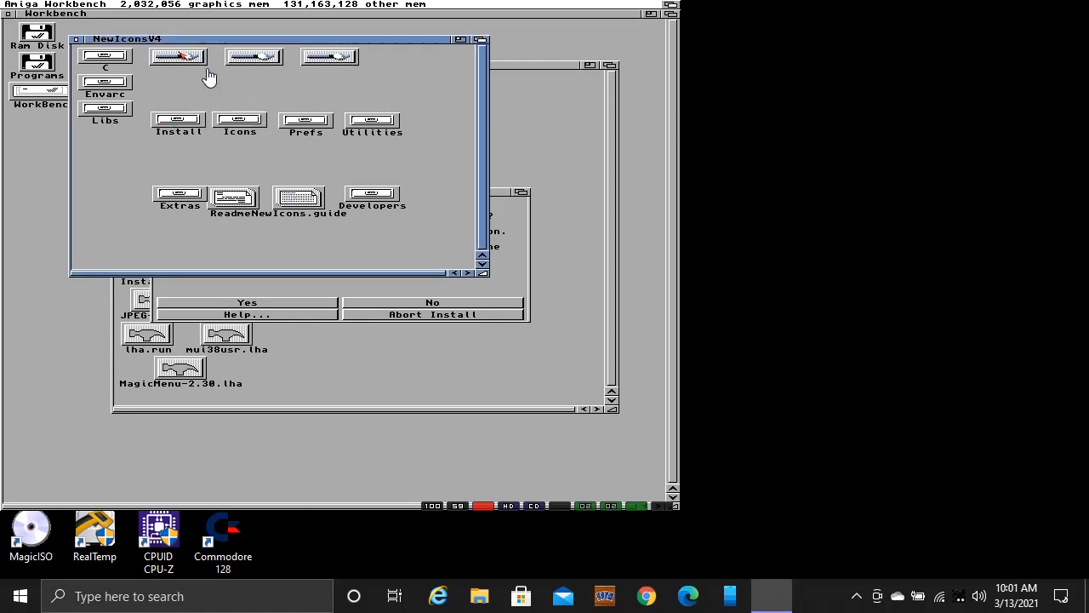
{"action": "left_click", "coordinate": [77, 39]}
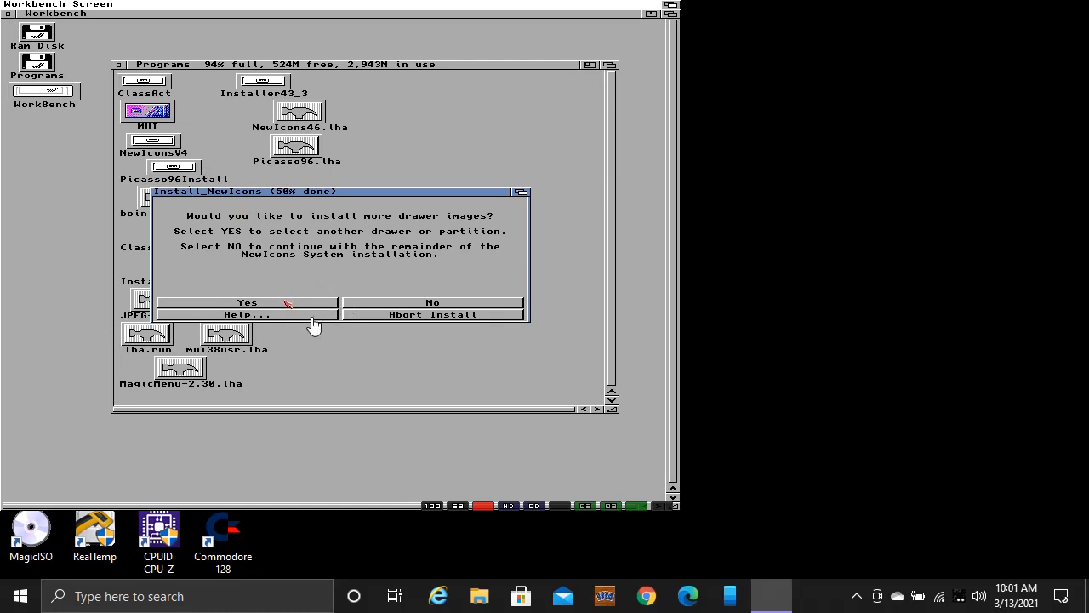
{"action": "left_click", "coordinate": [396, 304]}
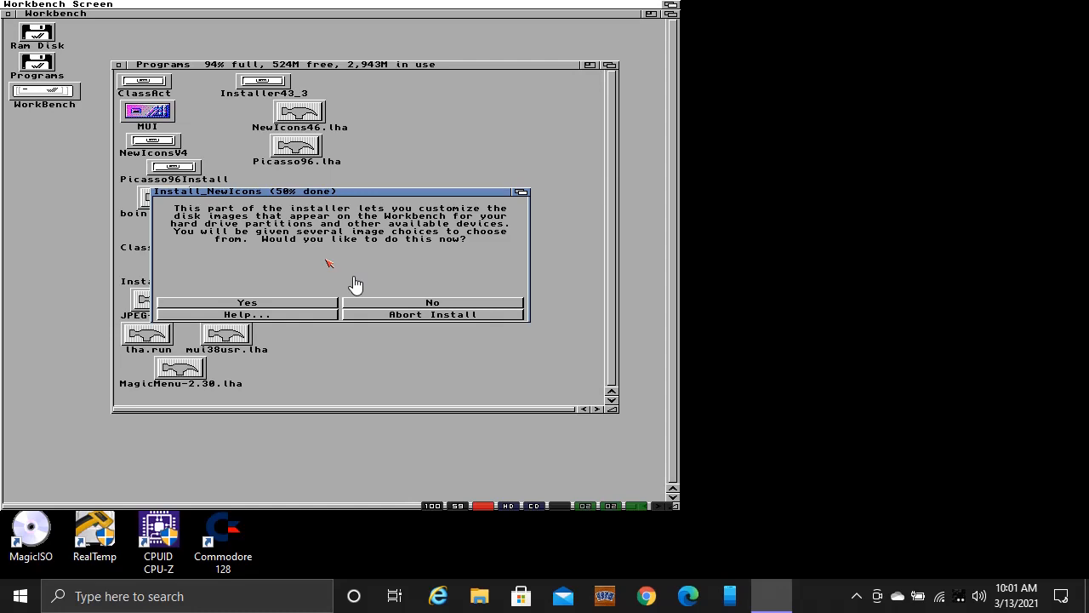
- Choose to customize the disk images and apply the fourth icon, a hard drive, to the WorkBench: partition
{"action": "left_click", "coordinate": [309, 303]}
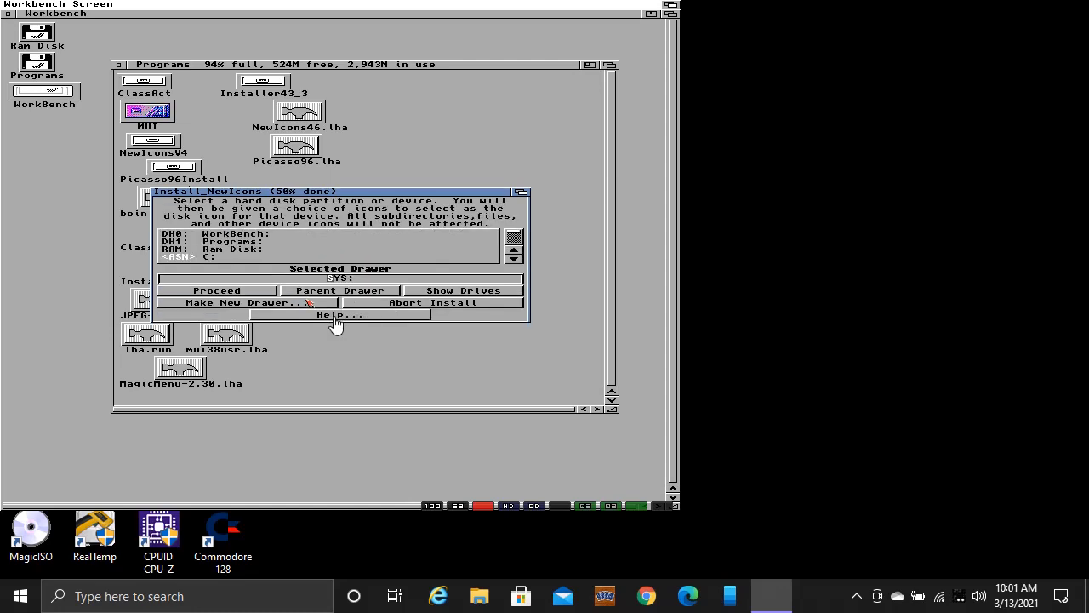
{"action": "left_click", "coordinate": [241, 237]}
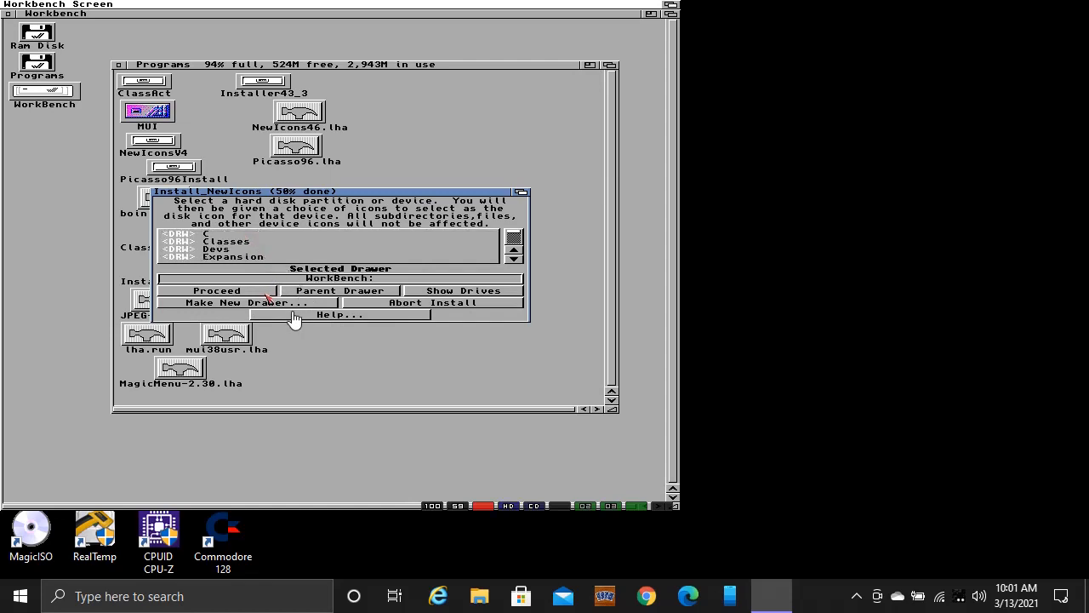
{"action": "left_click", "coordinate": [264, 292]}
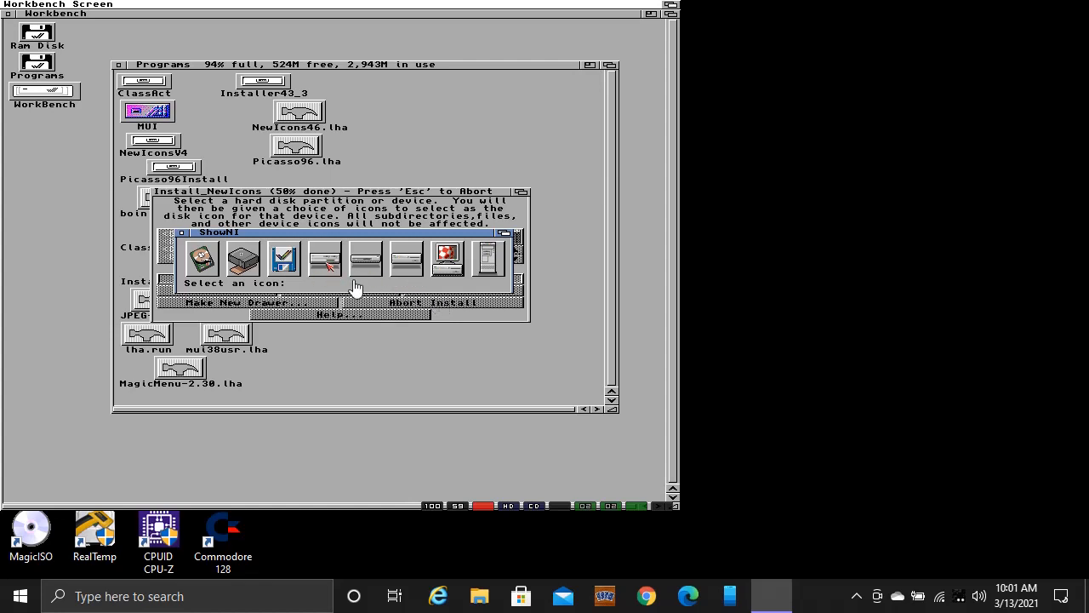
{"action": "left_click", "coordinate": [327, 266]}
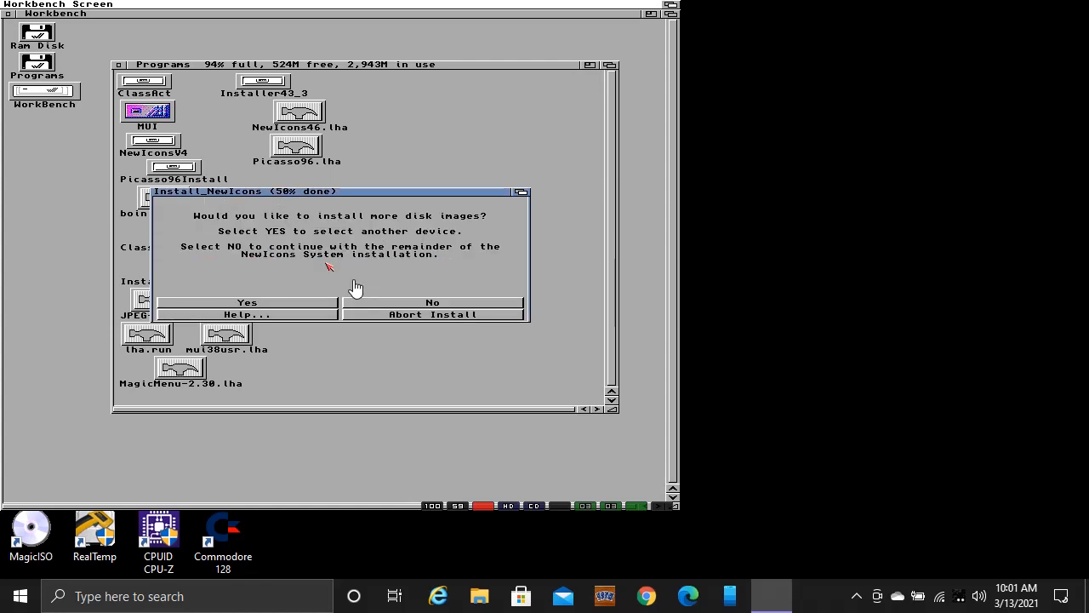
- Apply the same fourth hard drive icon to the Programs: partition as its disk image
{"action": "left_click", "coordinate": [296, 302]}
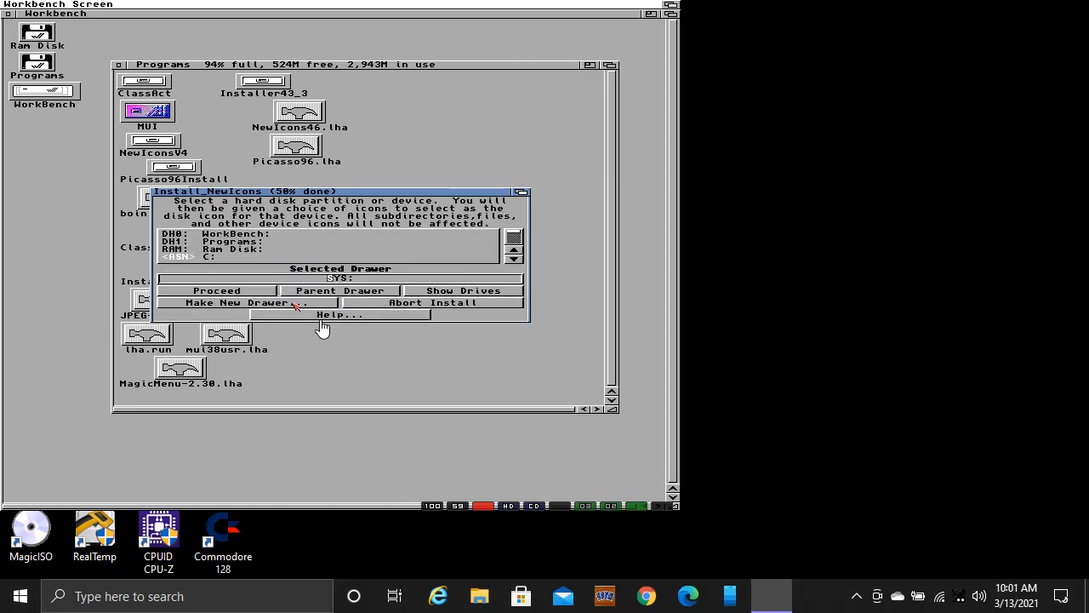
{"action": "left_click", "coordinate": [240, 243]}
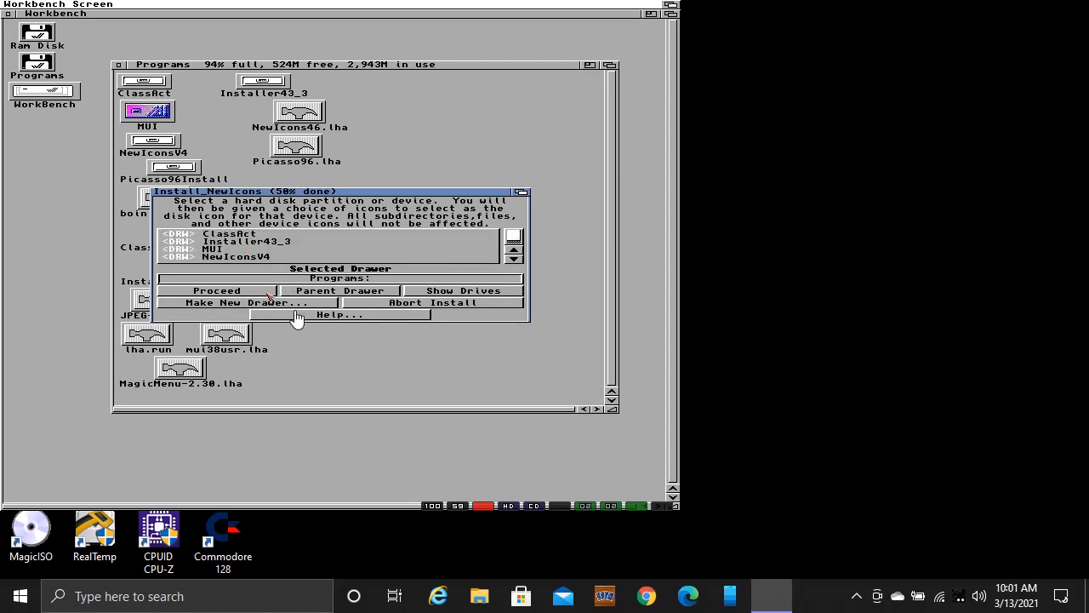
{"action": "left_click", "coordinate": [269, 293]}
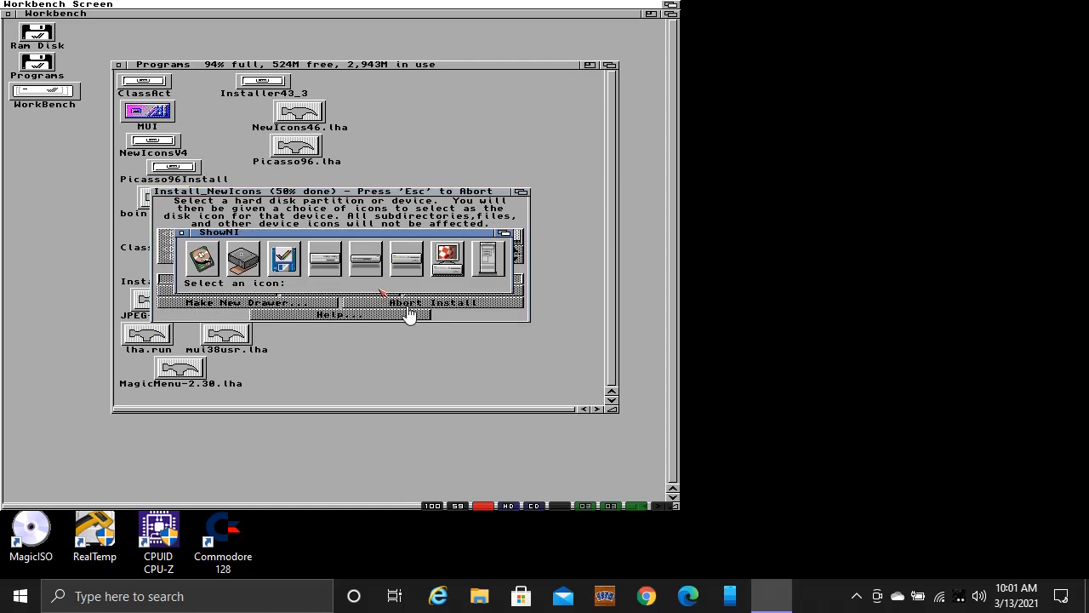
{"action": "left_click", "coordinate": [336, 264]}
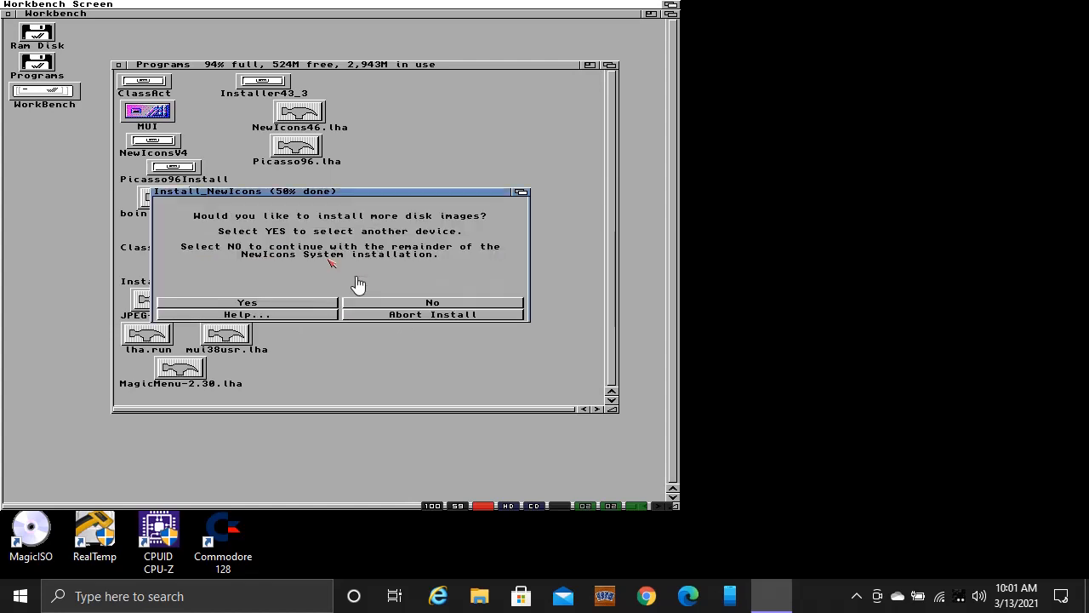
- Finish the NewIcons installation without more disk images, keeping Sys:Storage for the old default icons and Help: for the documentation guide
{"action": "left_click", "coordinate": [430, 303]}
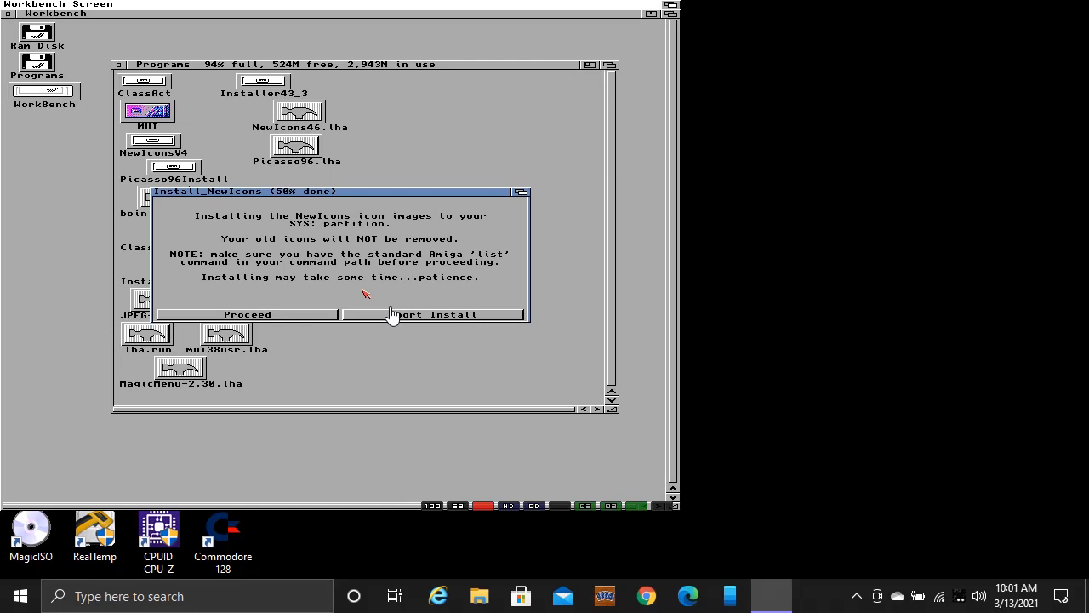
{"action": "left_click", "coordinate": [319, 314]}
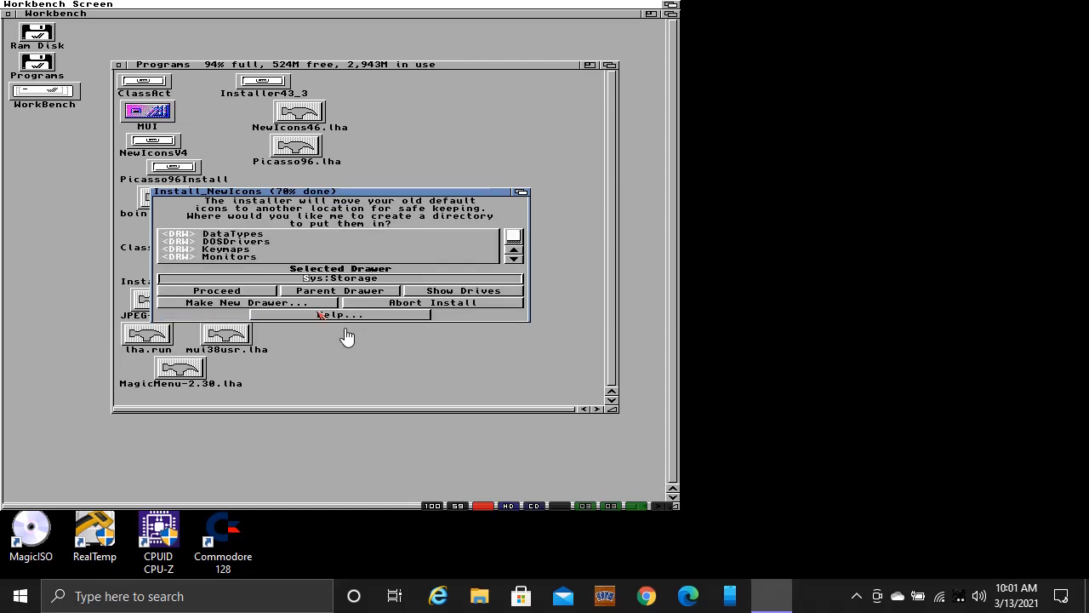
{"action": "left_click", "coordinate": [252, 292]}
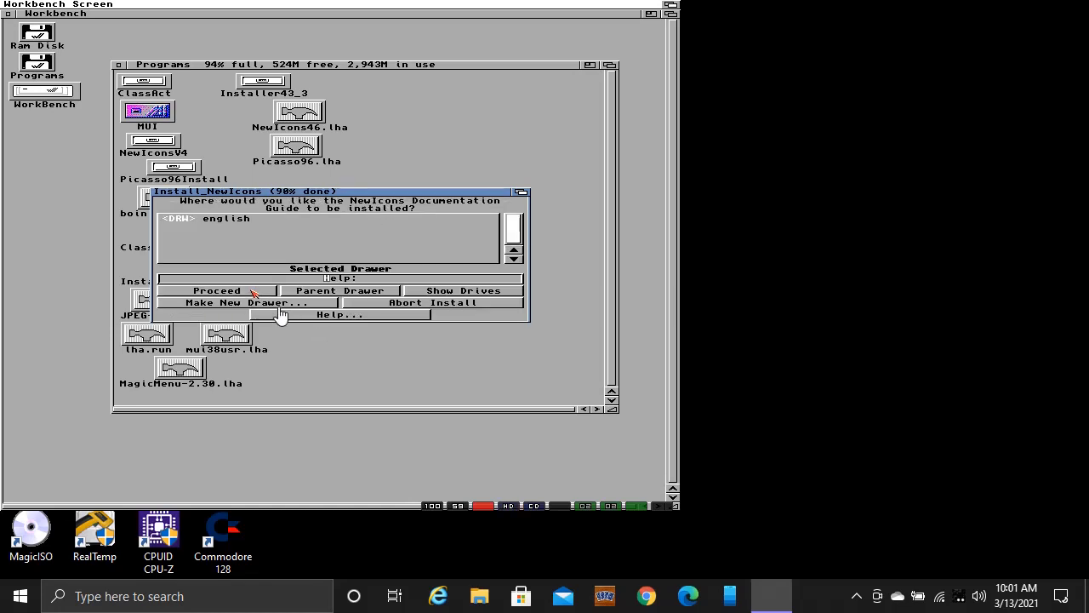
{"action": "left_click", "coordinate": [253, 292]}
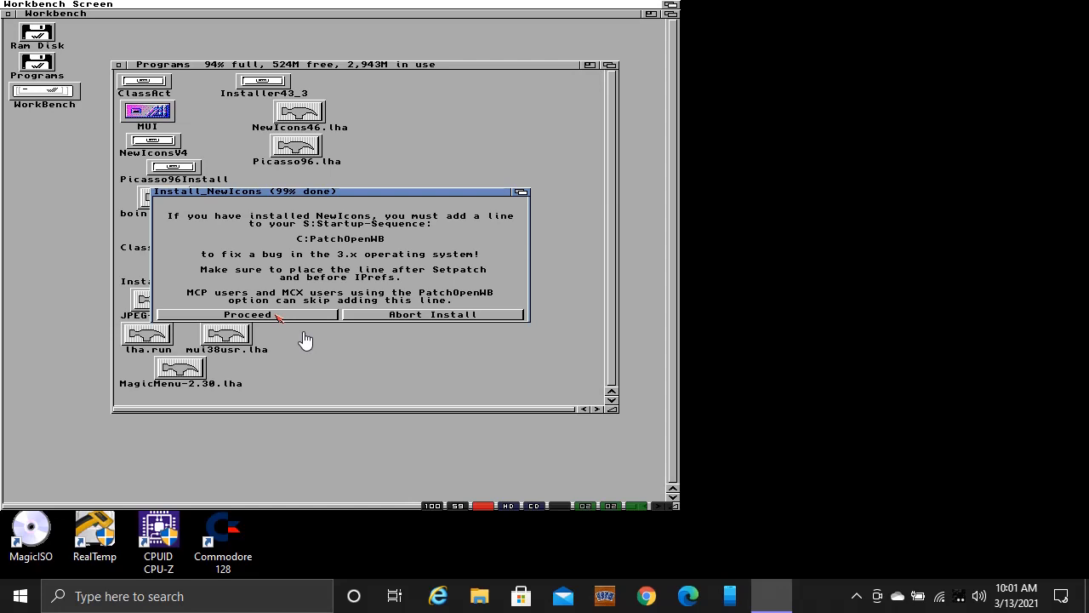
{"action": "left_click", "coordinate": [276, 315]}
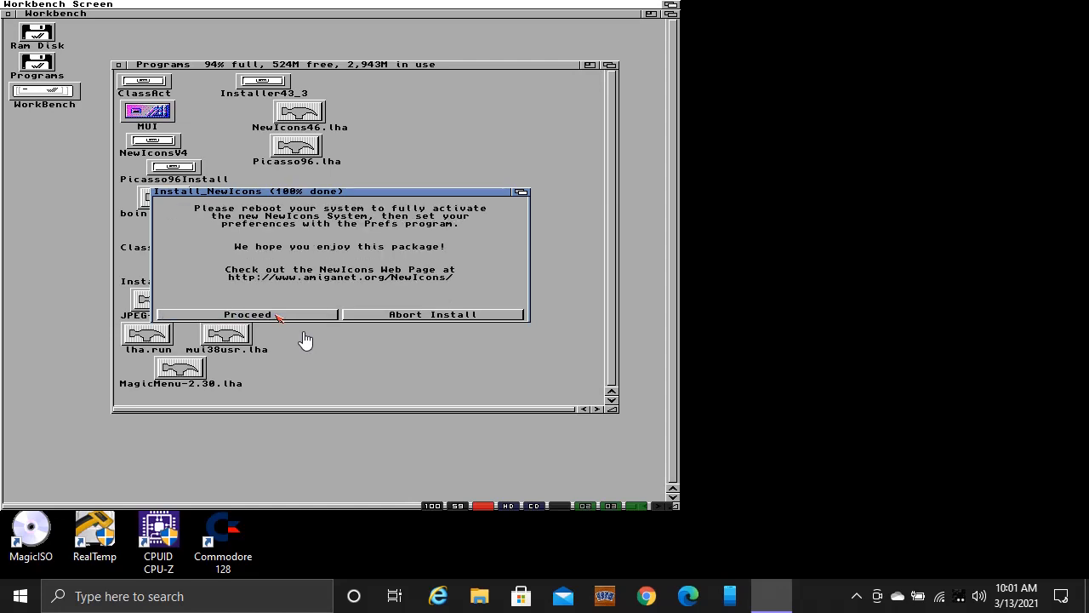
{"action": "left_click", "coordinate": [276, 315]}
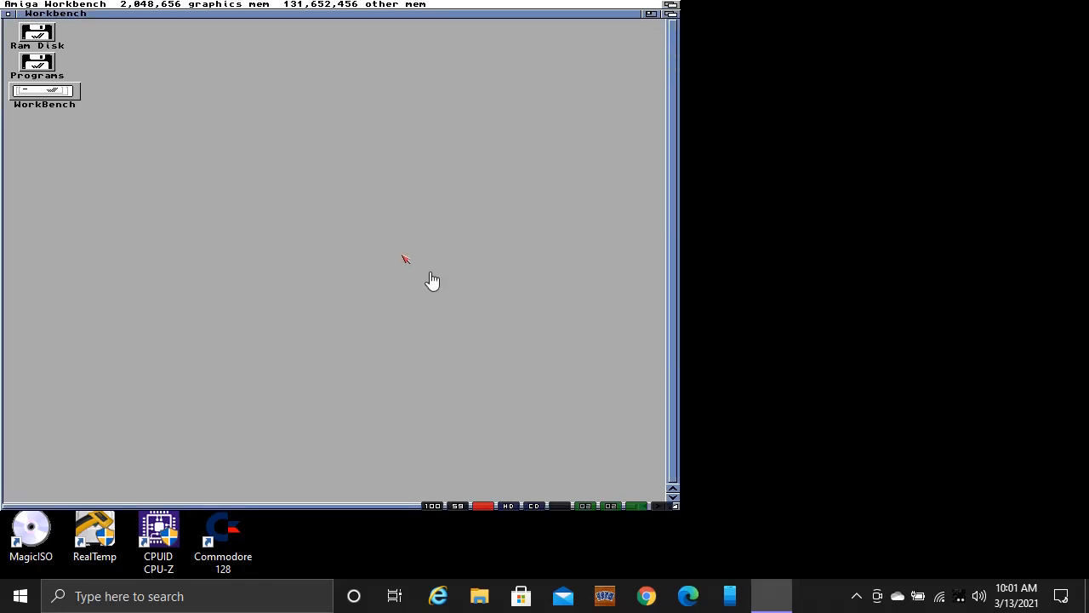
- Reset the emulated Amiga, then open the Programs disk and enlarge its window
{"action": "key", "text": "ctrl+Super_L+Super_R"}
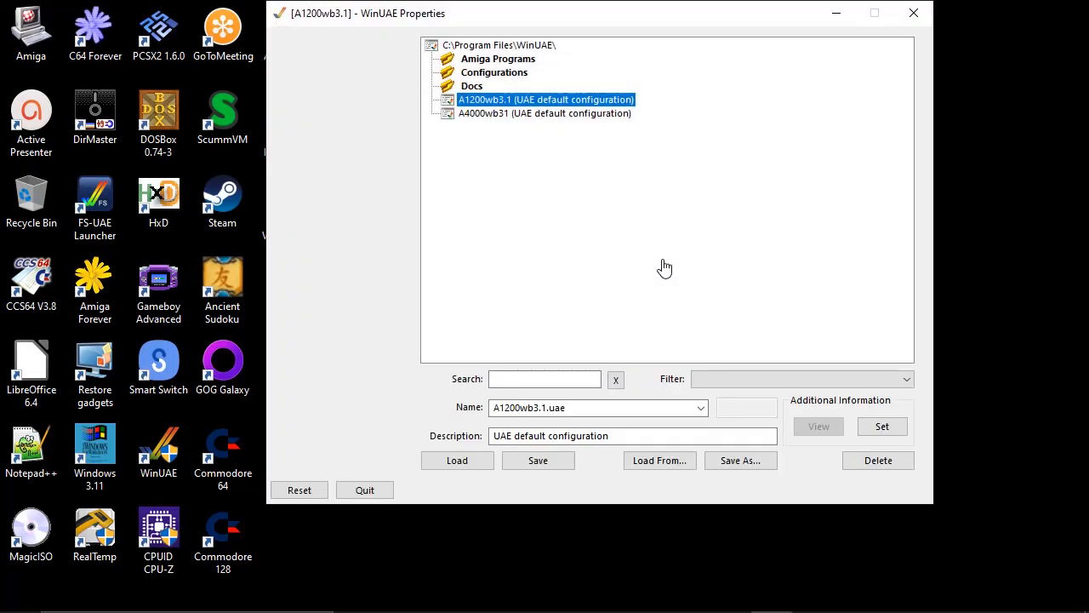
{"action": "left_click", "coordinate": [305, 490]}
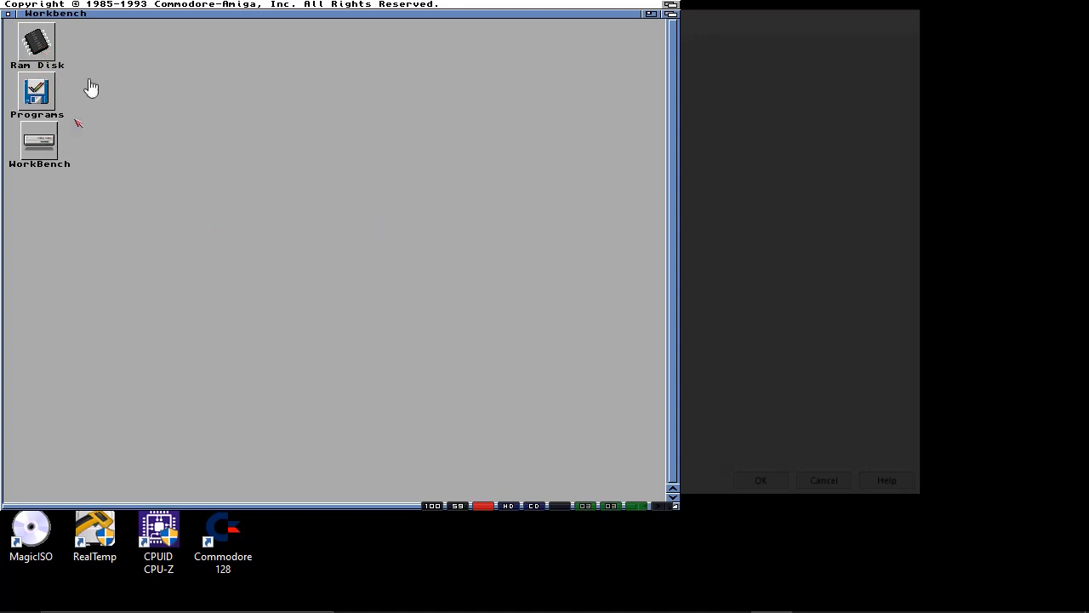
{"action": "double_click", "coordinate": [36, 94]}
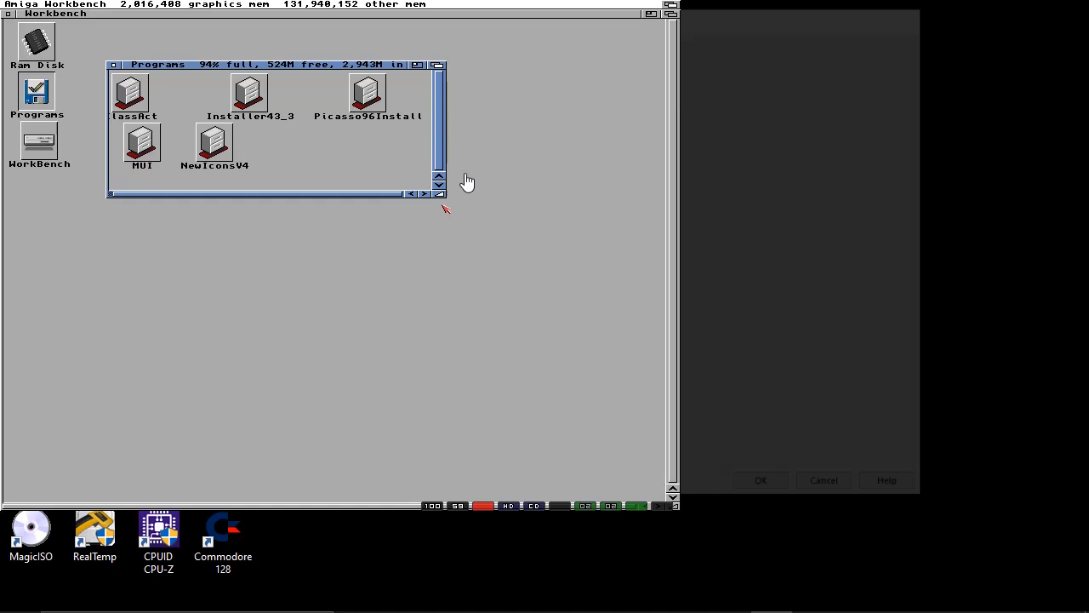
{"action": "left_click_drag", "start_coordinate": [441, 195], "coordinate": [575, 456]}
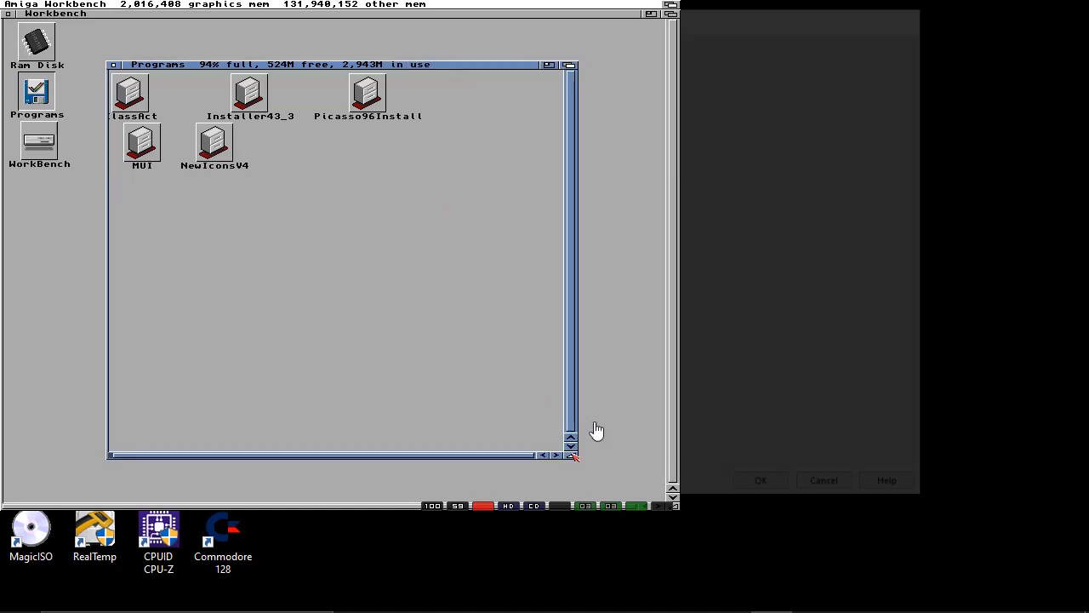
- Show all files in the Programs window and clean up the icon arrangement
{"action": "right_click", "coordinate": [122, 6]}
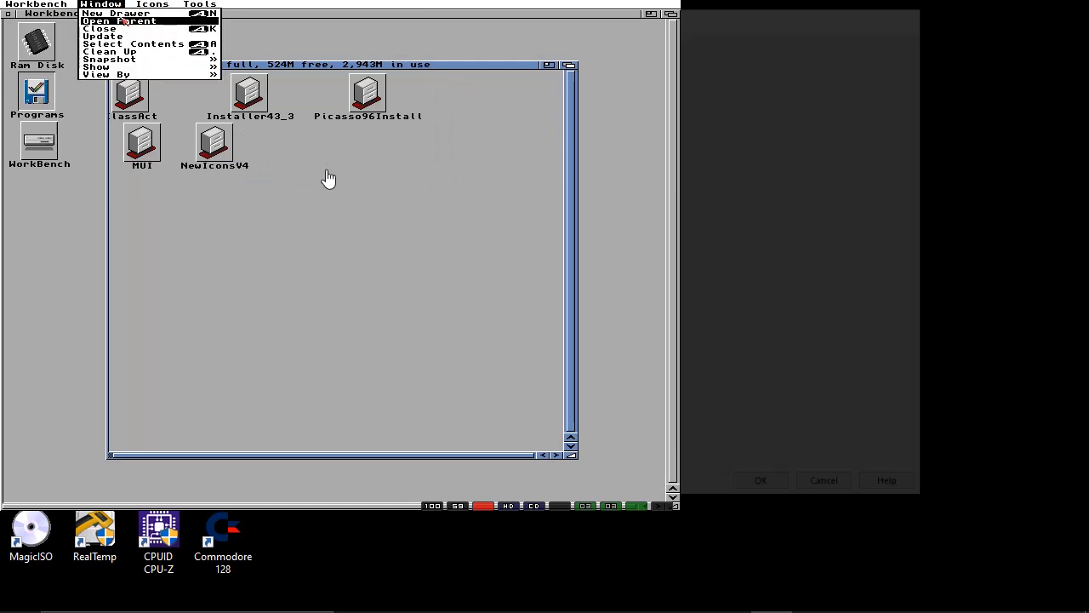
{"action": "mouse_move", "coordinate": [132, 62]}
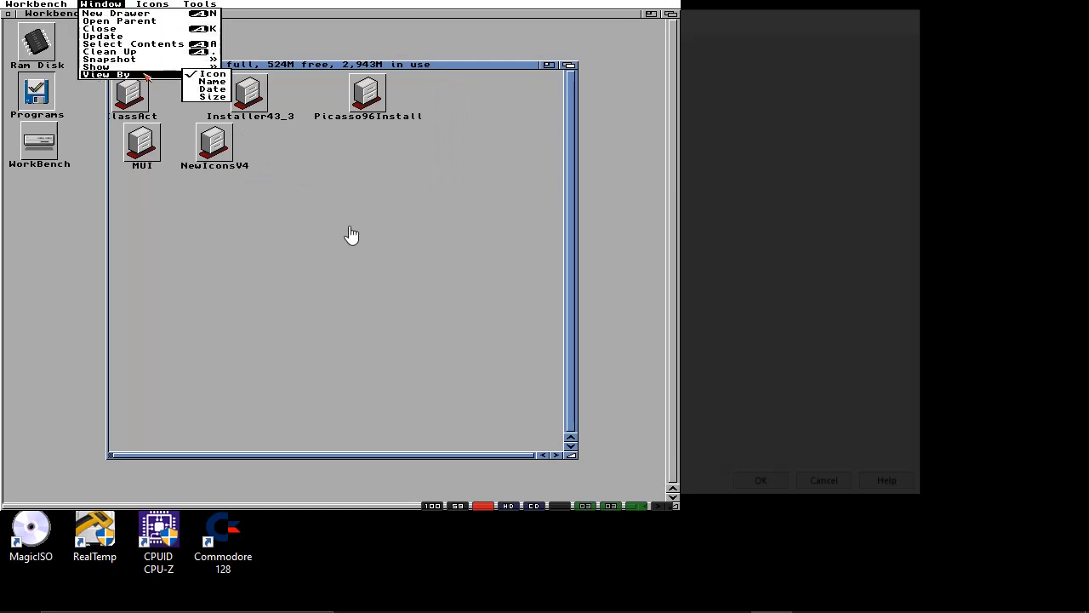
{"action": "mouse_move", "coordinate": [174, 69]}
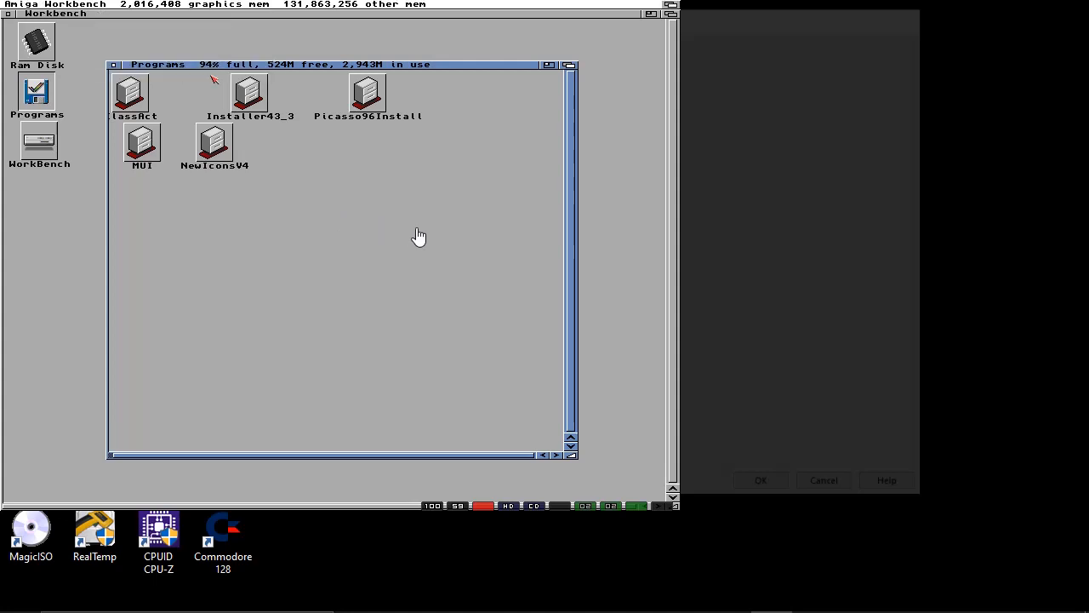
{"action": "right_click", "coordinate": [213, 73]}
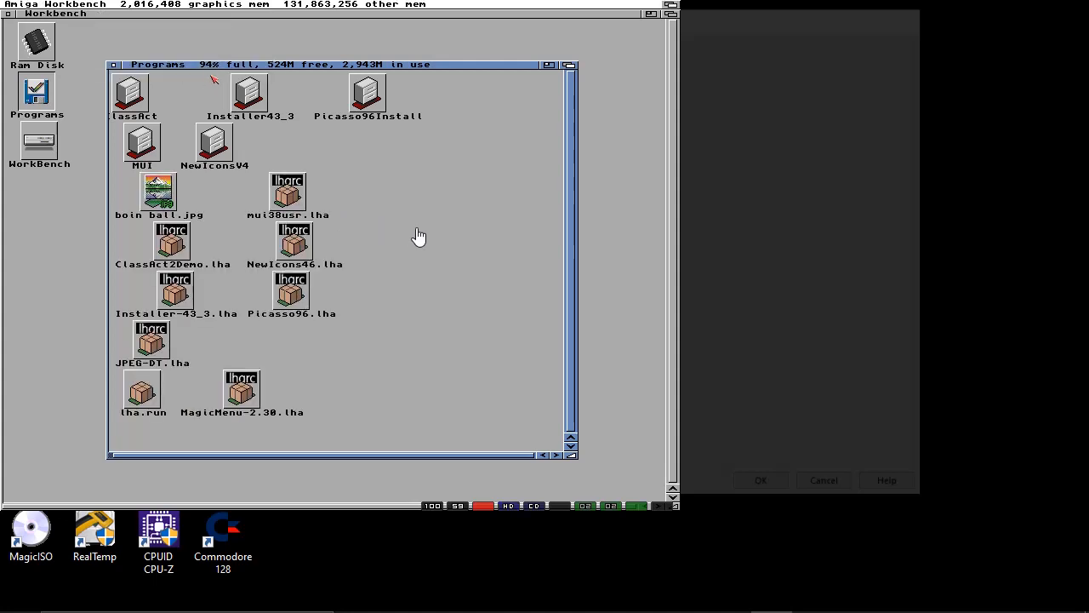
{"action": "right_click", "coordinate": [125, 8]}
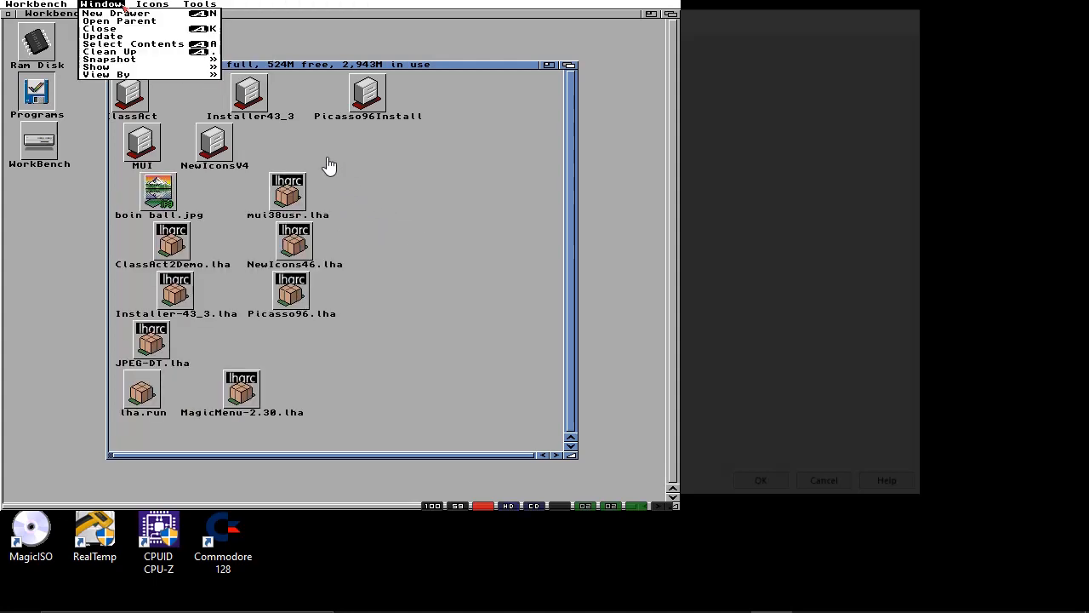
{"action": "right_click", "coordinate": [125, 52]}
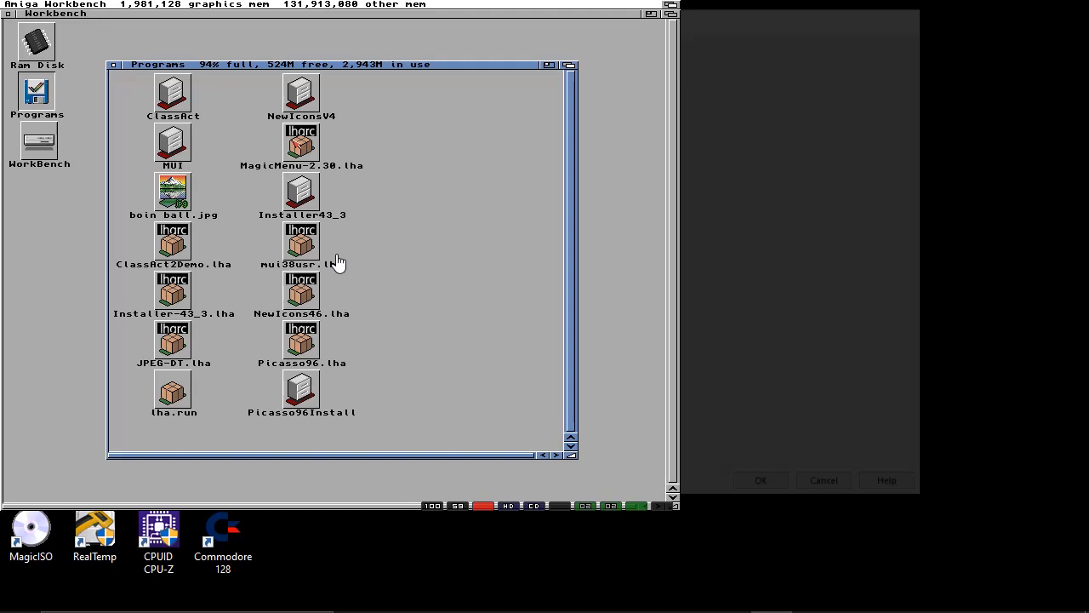
- Extract the MagicMenu archive with the command "lha x MagicMenu-2.30.lha programs:" and update the Programs window
{"action": "double_click", "coordinate": [293, 141]}
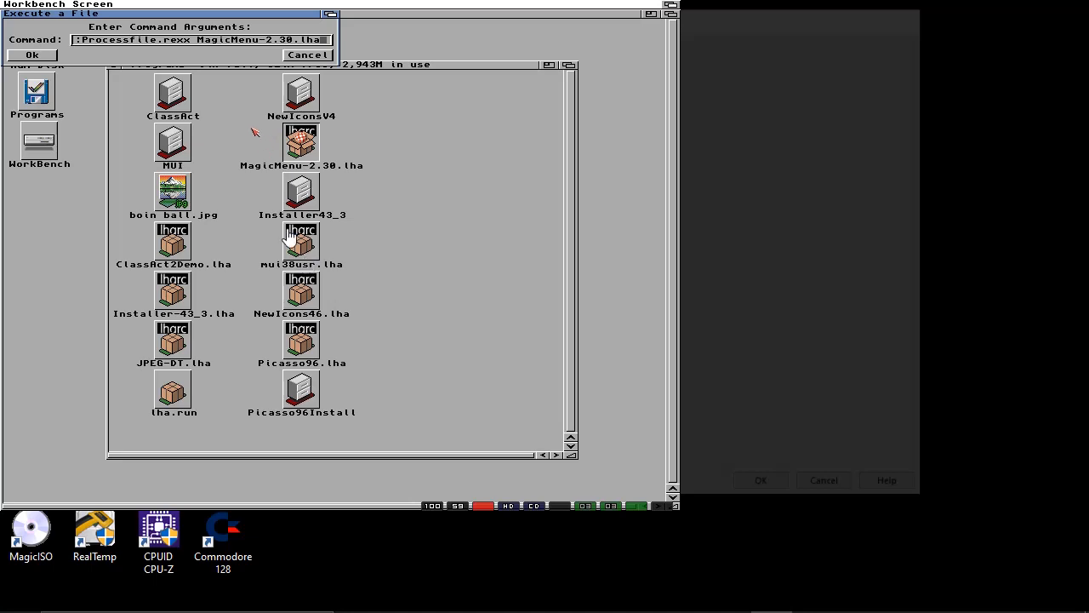
{"action": "left_click", "coordinate": [204, 40]}
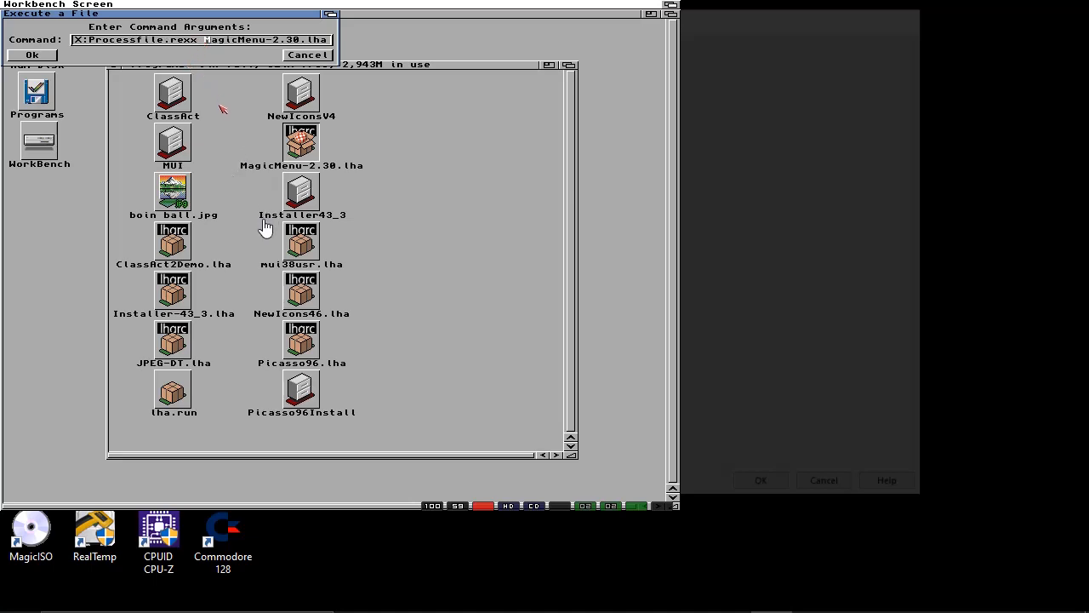
{"action": "key", "text": "BackSpace"}
{"action": "key", "text": "BackSpace"}
{"action": "key", "text": "BackSpace"}
{"action": "key", "text": "BackSpace"}
{"action": "key", "text": "BackSpace"}
{"action": "key", "text": "BackSpace"}
{"action": "key", "text": "BackSpace"}
{"action": "key", "text": "BackSpace"}
{"action": "key", "text": "BackSpace"}
{"action": "key", "text": "BackSpace"}
{"action": "key", "text": "BackSpace"}
{"action": "key", "text": "BackSpace"}
{"action": "key", "text": "BackSpace"}
{"action": "key", "text": "BackSpace"}
{"action": "key", "text": "BackSpace"}
{"action": "key", "text": "BackSpace"}
{"action": "key", "text": "BackSpace"}
{"action": "key", "text": "BackSpace"}
{"action": "key", "text": "BackSpace"}
{"action": "key", "text": "BackSpace"}
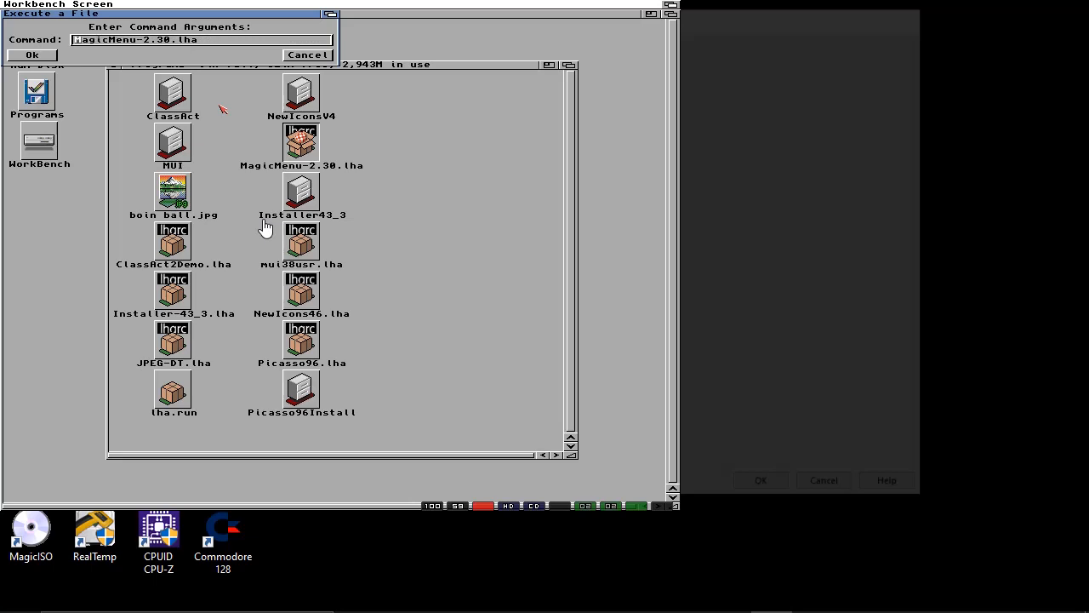
{"action": "type", "text": "lha x"}
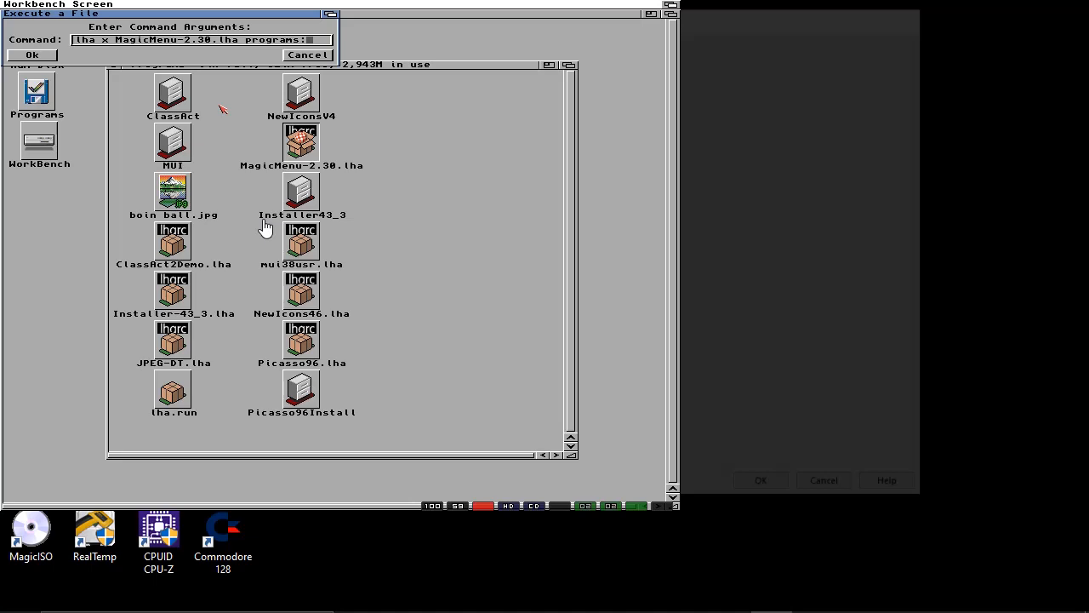
{"action": "left_click", "coordinate": [50, 55]}
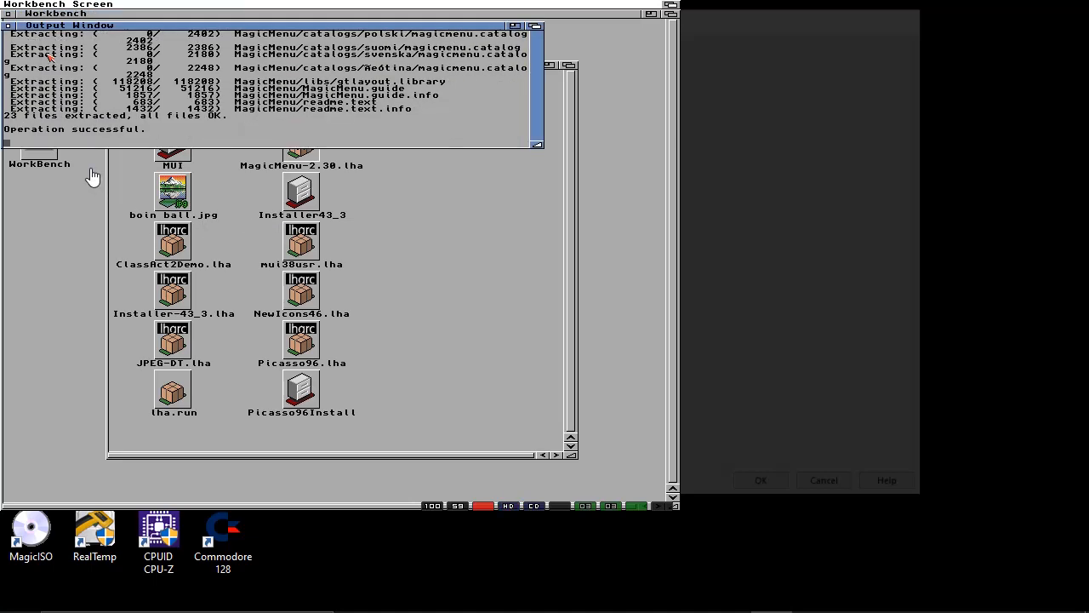
{"action": "left_click", "coordinate": [8, 26]}
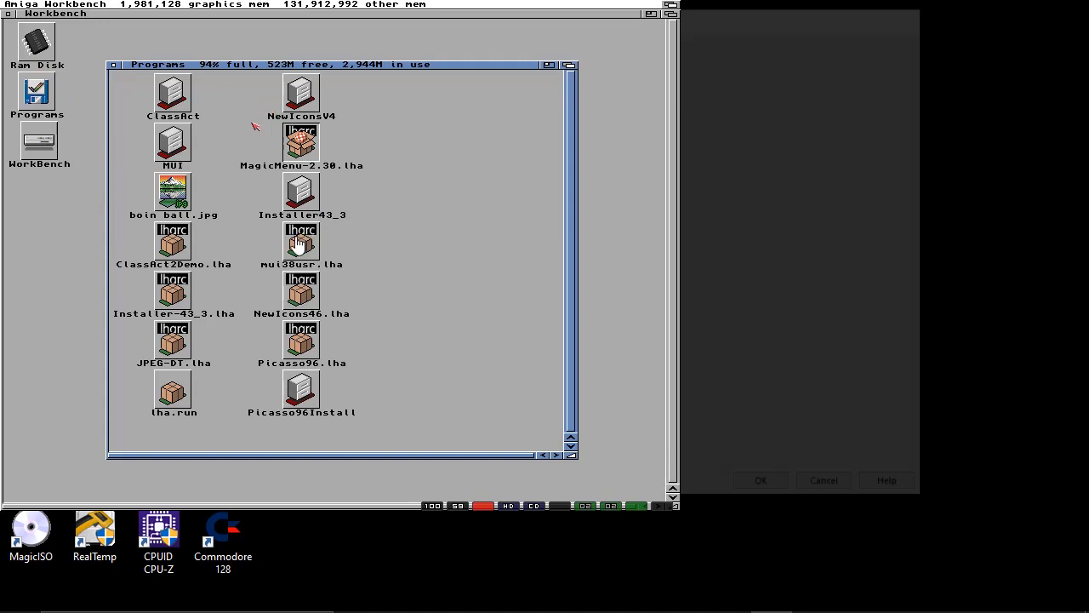
{"action": "right_click", "coordinate": [111, 6]}
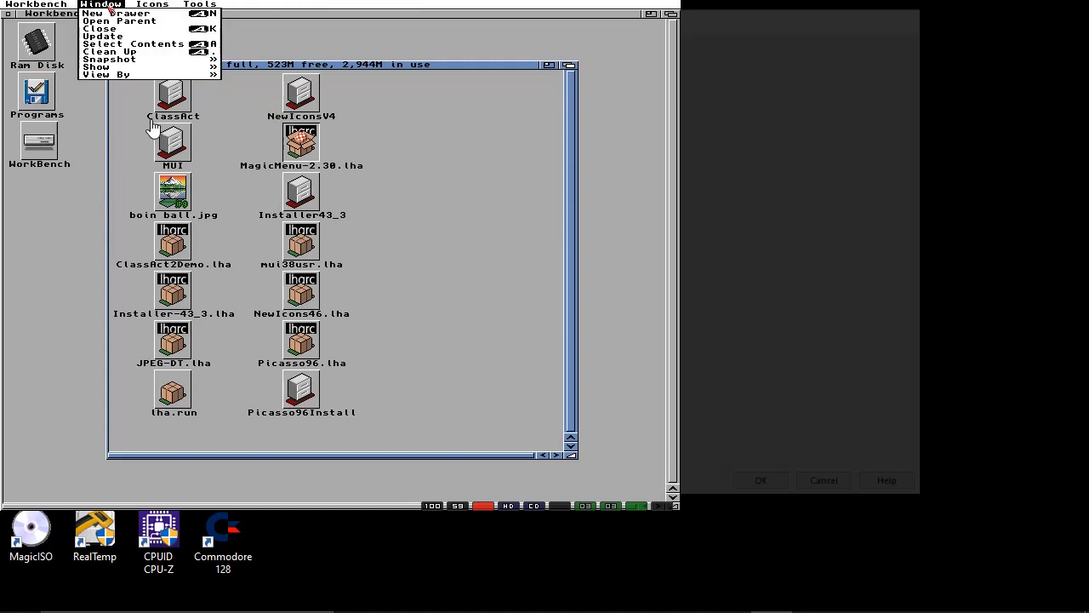
{"action": "right_click", "coordinate": [108, 37]}
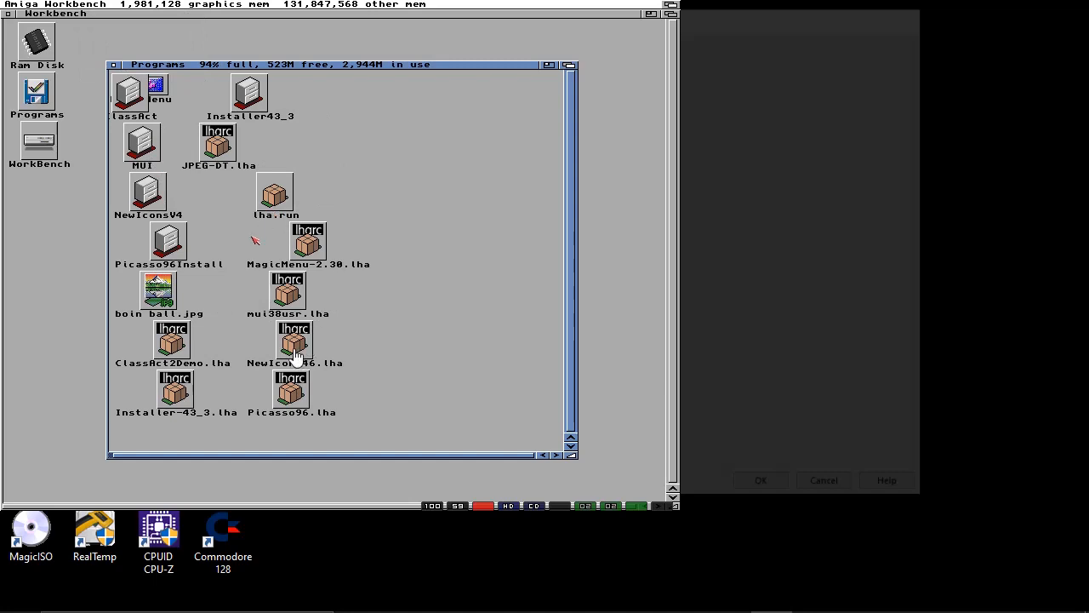
- Clean up the icons in the Programs window, then shrink the window and move it lower on the desktop
{"action": "right_click", "coordinate": [122, 14]}
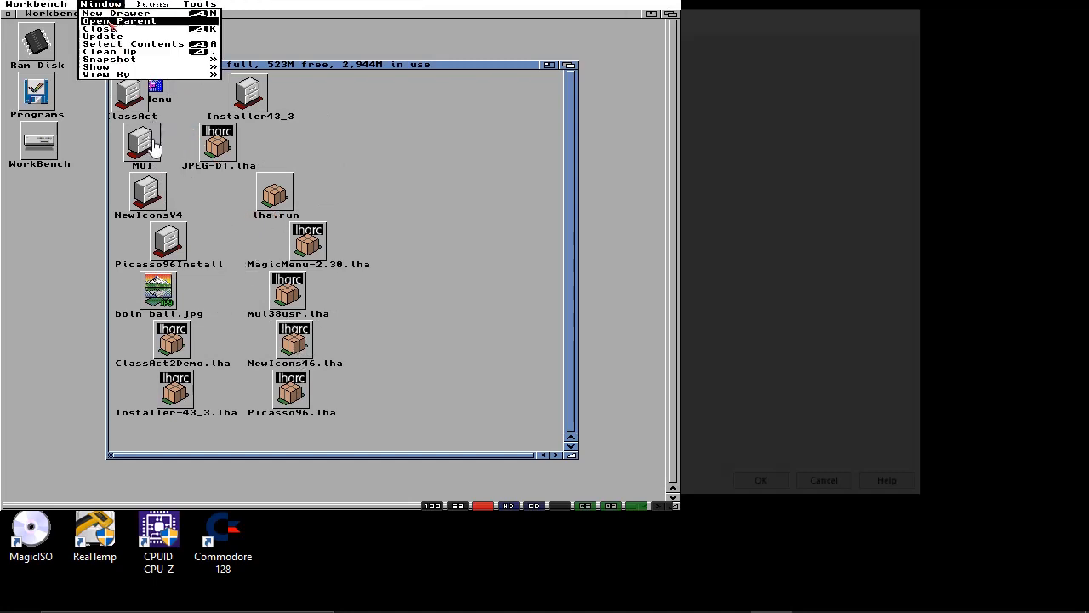
{"action": "left_click", "coordinate": [118, 53]}
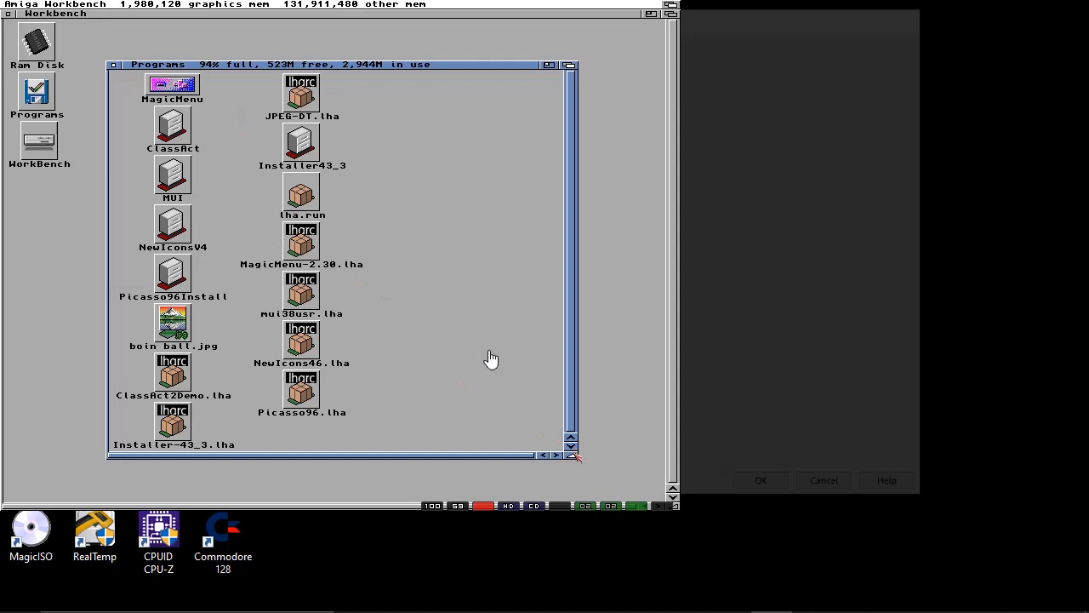
{"action": "left_click_drag", "start_coordinate": [572, 456], "coordinate": [466, 242]}
{"action": "left_click_drag", "start_coordinate": [330, 67], "coordinate": [348, 259]}
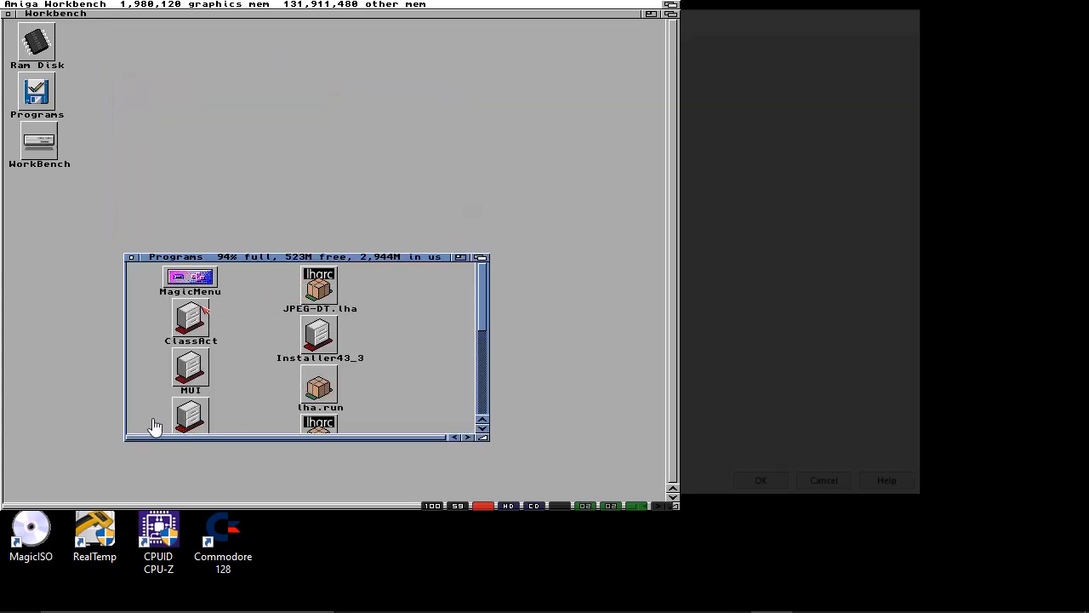
- Open the 020 drawer inside the MagicMenu drawer and move its window down over the MagicMenu window
{"action": "double_click", "coordinate": [195, 280]}
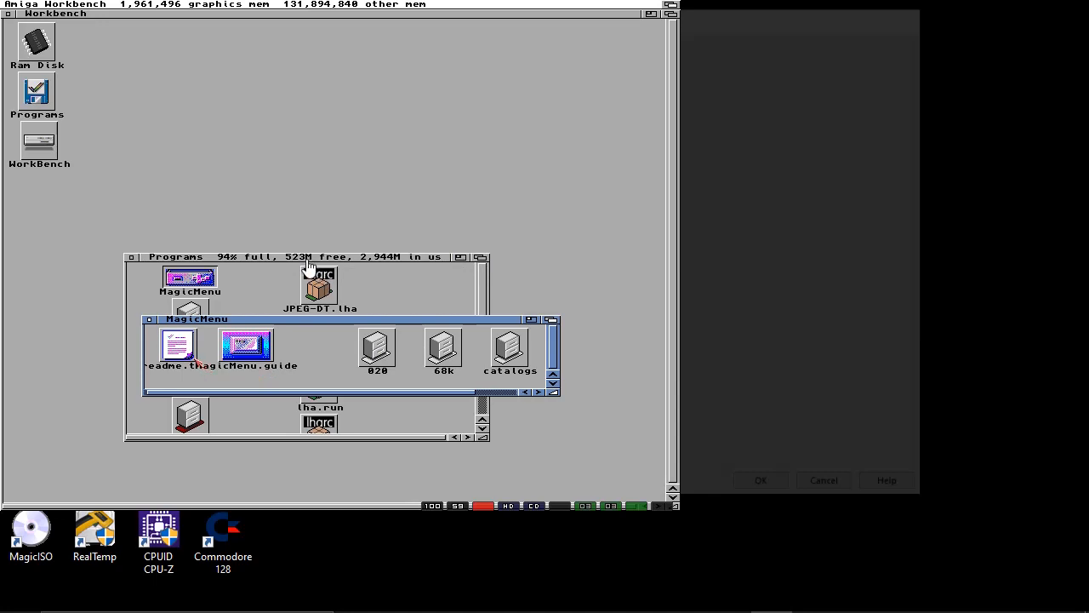
{"action": "left_click", "coordinate": [541, 393]}
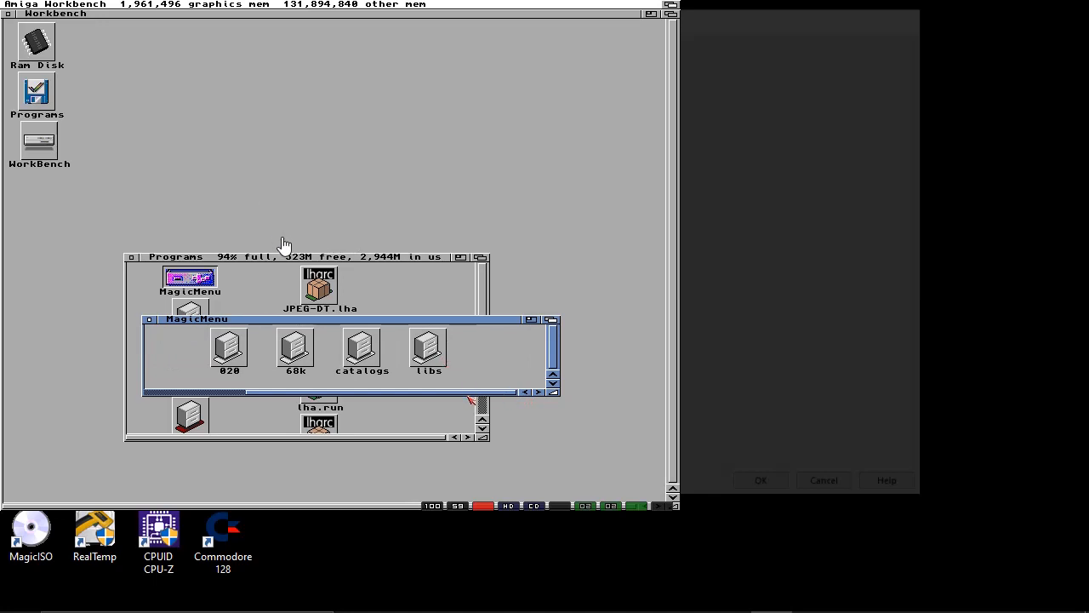
{"action": "double_click", "coordinate": [230, 350]}
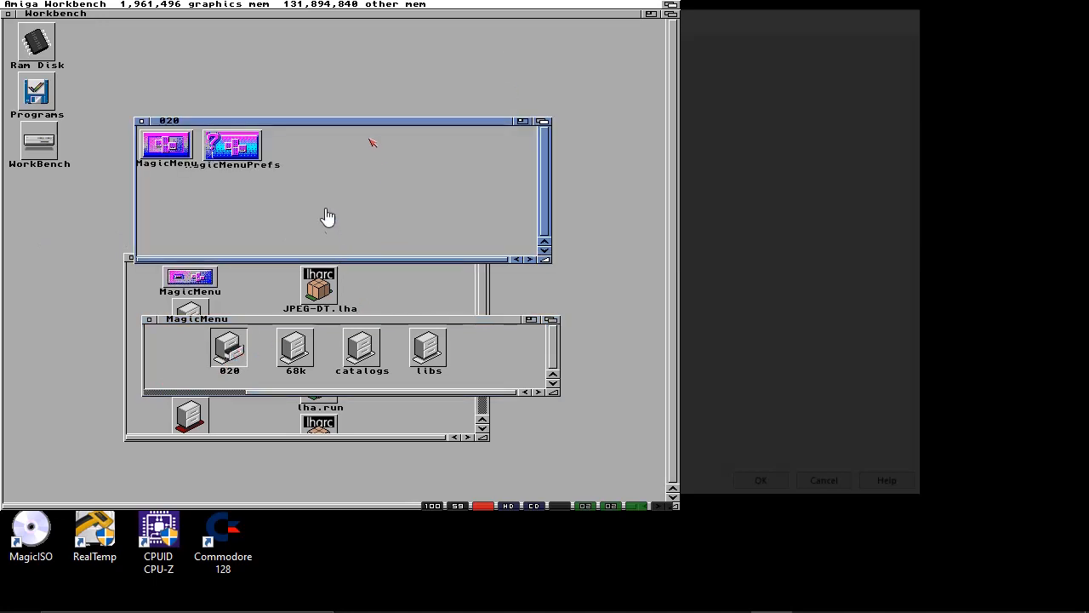
{"action": "left_click_drag", "start_coordinate": [371, 124], "coordinate": [397, 246]}
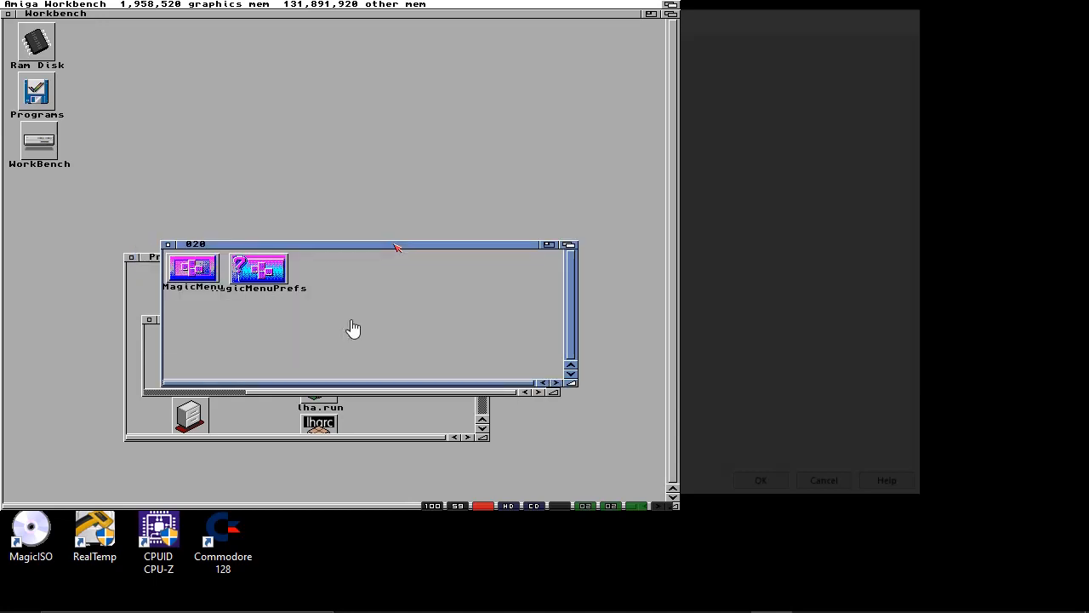
- Clean up the icons in the 020 drawer and check which files its window is set to show
{"action": "right_click", "coordinate": [119, 4]}
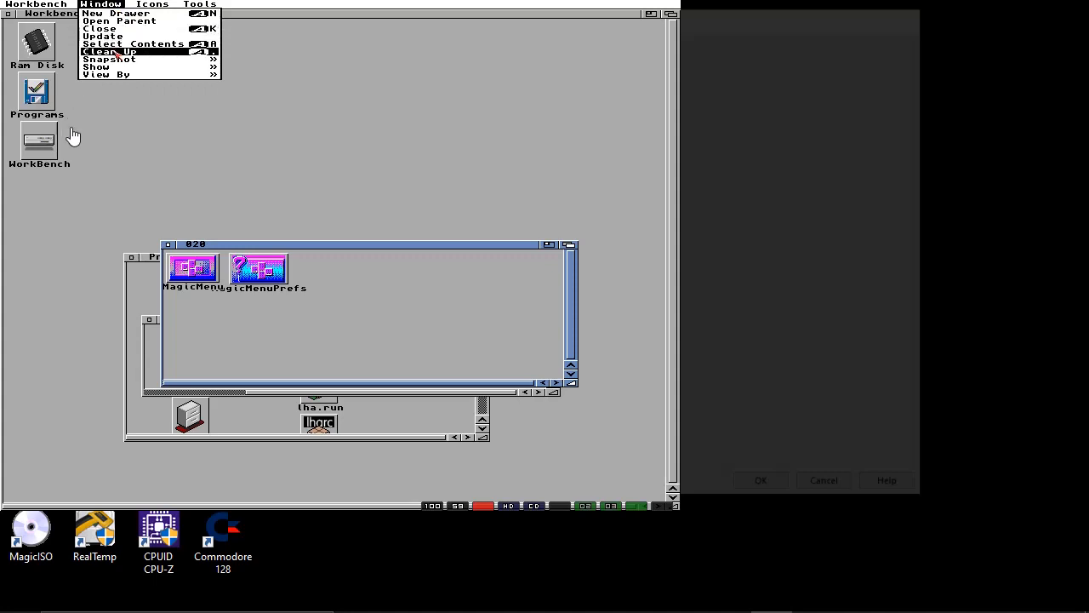
{"action": "right_click", "coordinate": [119, 51]}
{"action": "right_click", "coordinate": [126, 5]}
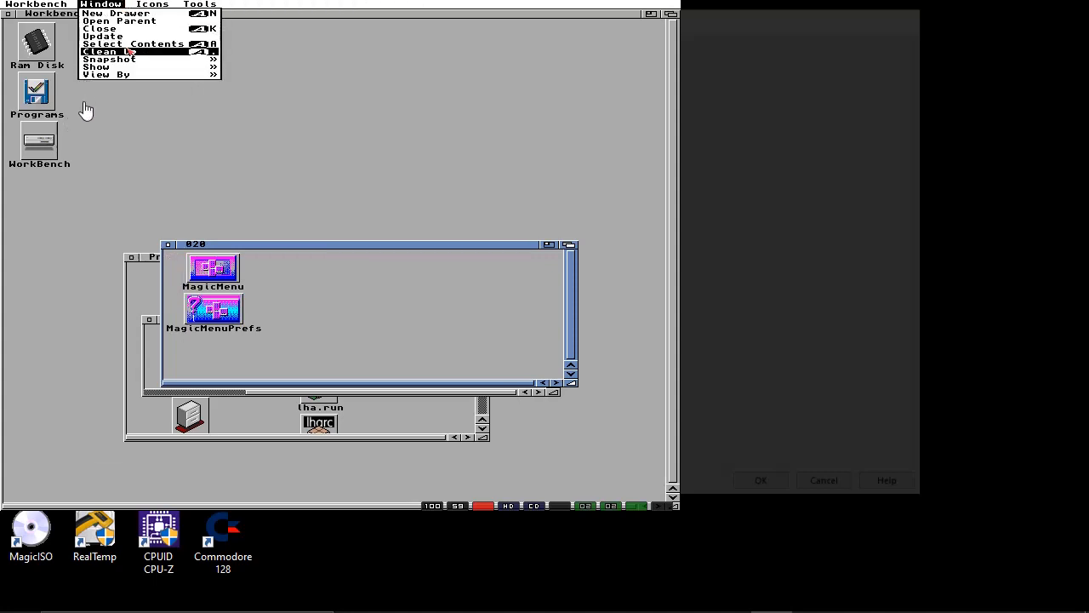
{"action": "mouse_move", "coordinate": [127, 68]}
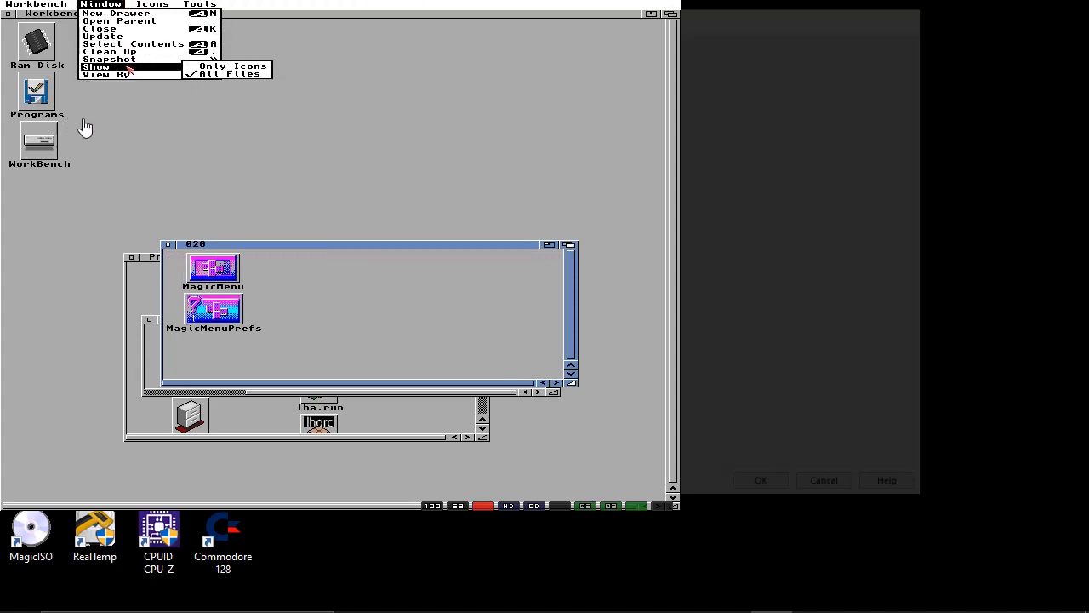
{"action": "right_click", "coordinate": [127, 67]}
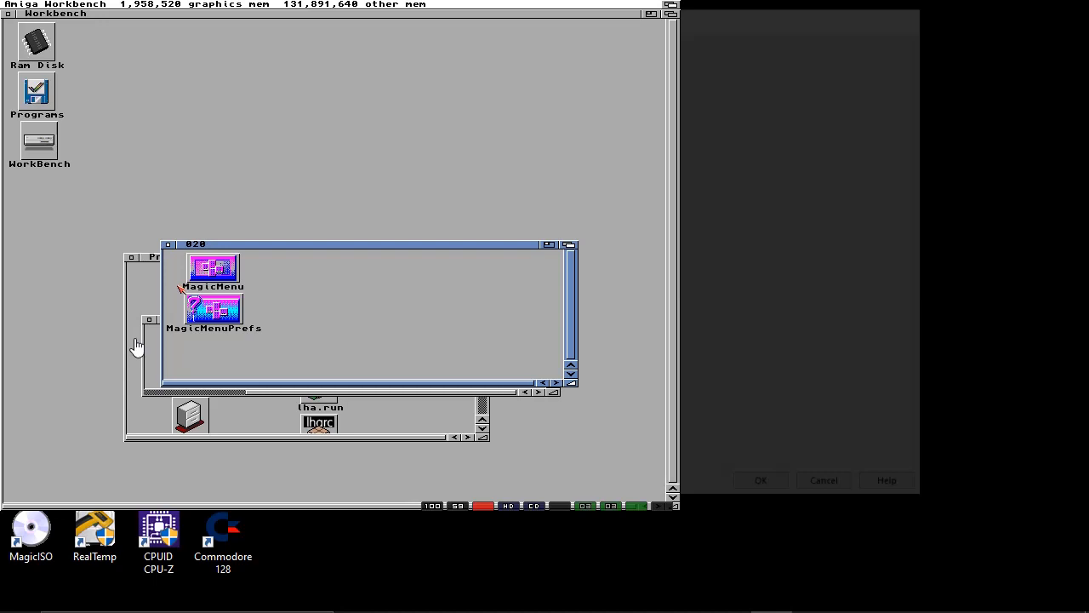
- Open the WorkBench disk, enlarge its window and clean up the drawer icons
{"action": "double_click", "coordinate": [40, 145]}
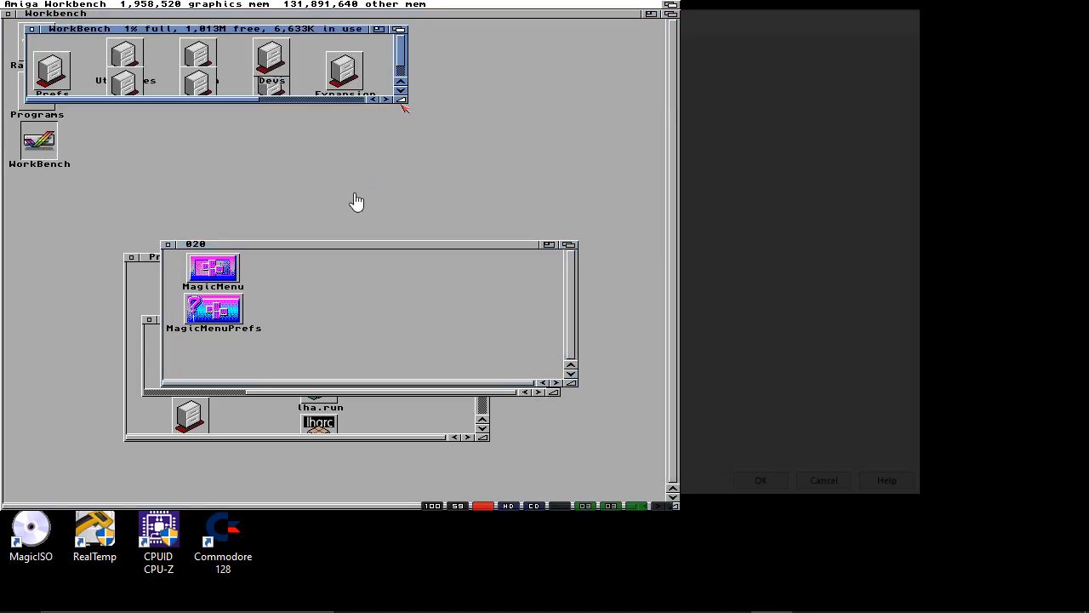
{"action": "left_click_drag", "start_coordinate": [403, 104], "coordinate": [430, 156]}
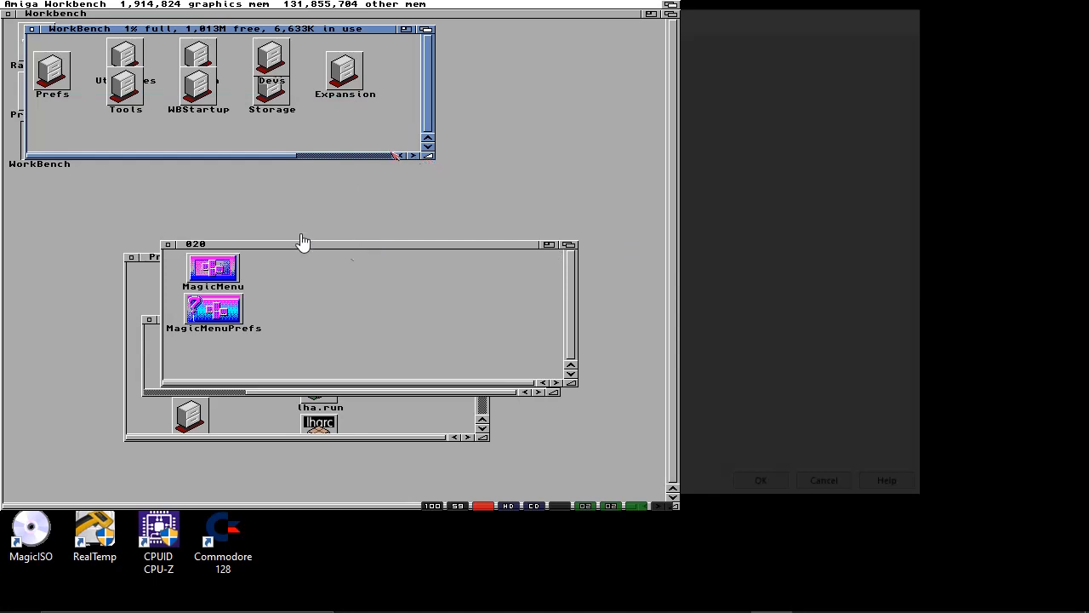
{"action": "right_click", "coordinate": [106, 5]}
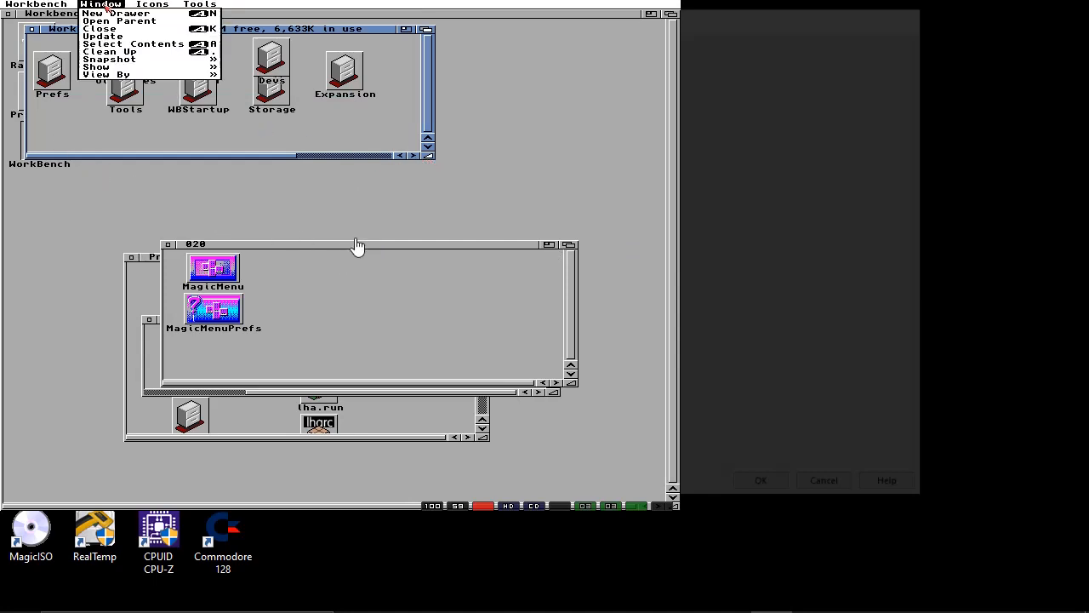
{"action": "right_click", "coordinate": [117, 51]}
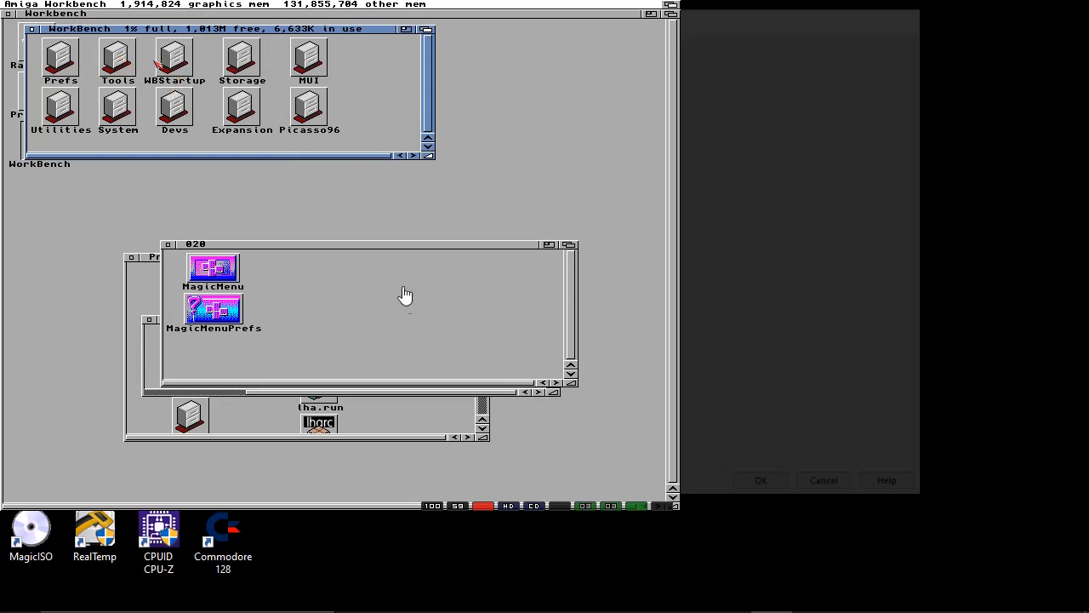
- Select all contents of the WorkBench window and snapshot all their positions together with the window
{"action": "right_click", "coordinate": [113, 5]}
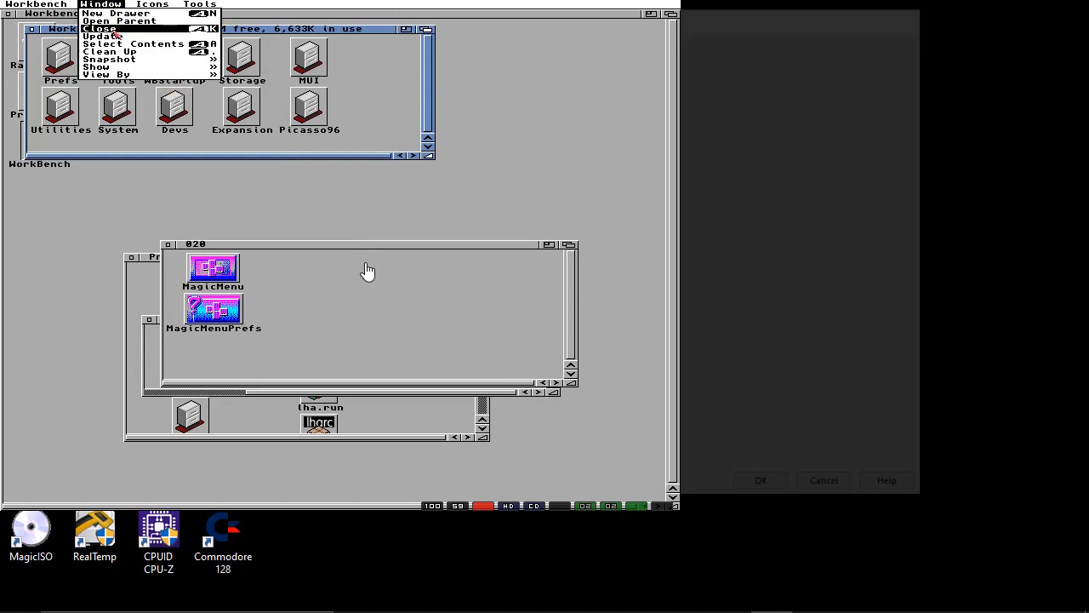
{"action": "mouse_move", "coordinate": [119, 62]}
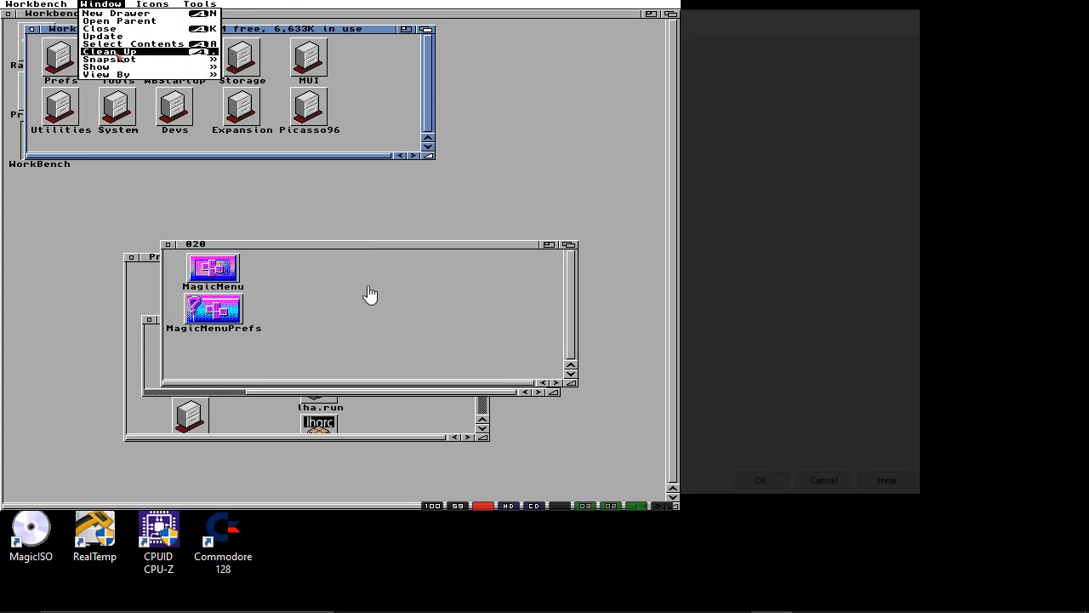
{"action": "right_click", "coordinate": [119, 45]}
{"action": "right_click", "coordinate": [112, 4]}
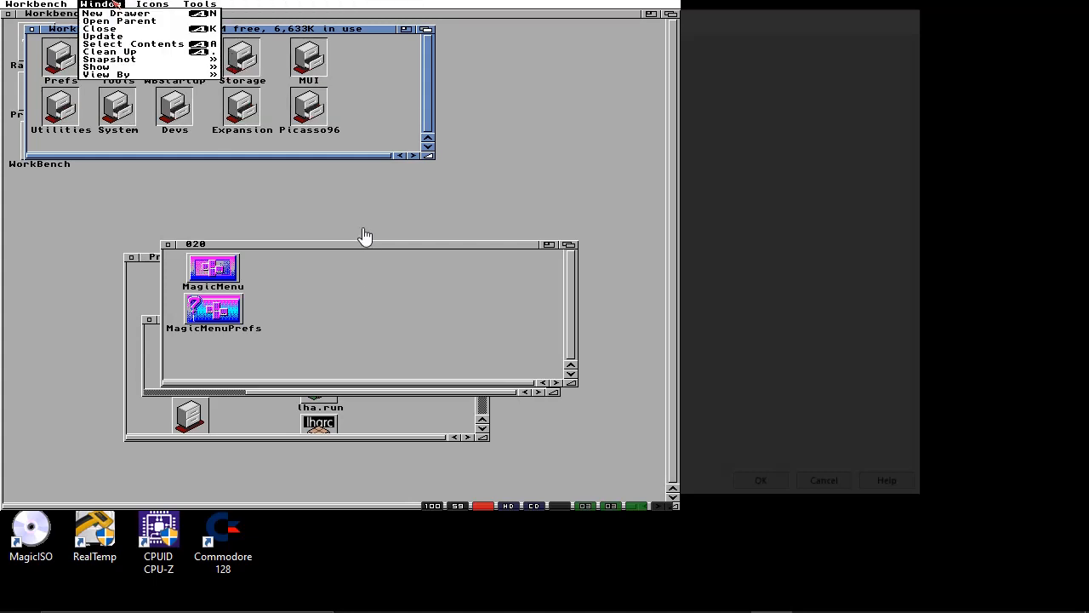
{"action": "mouse_move", "coordinate": [113, 63]}
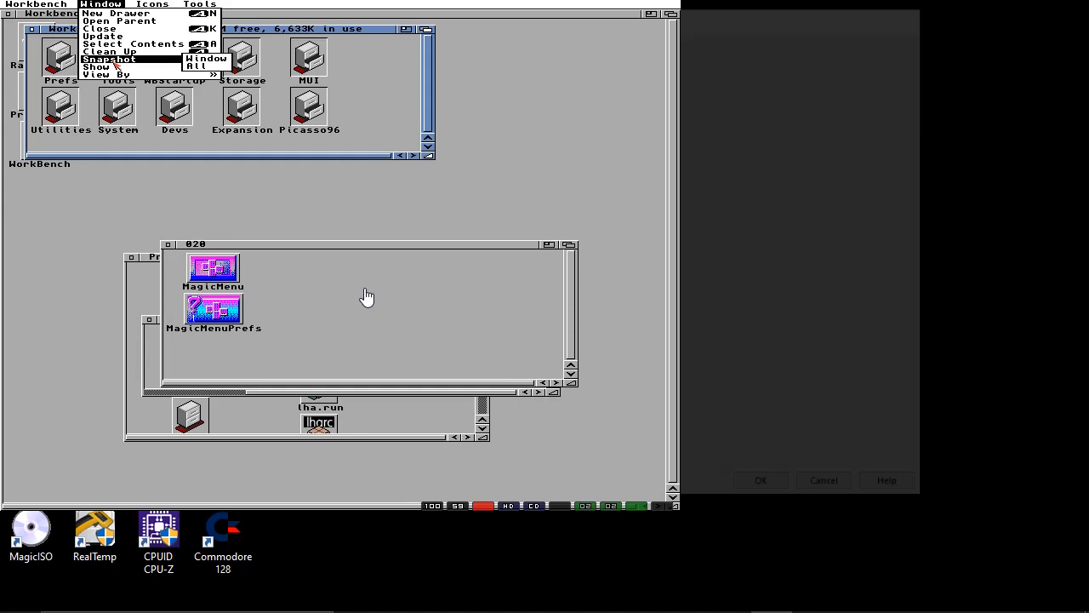
{"action": "left_click", "coordinate": [194, 66]}
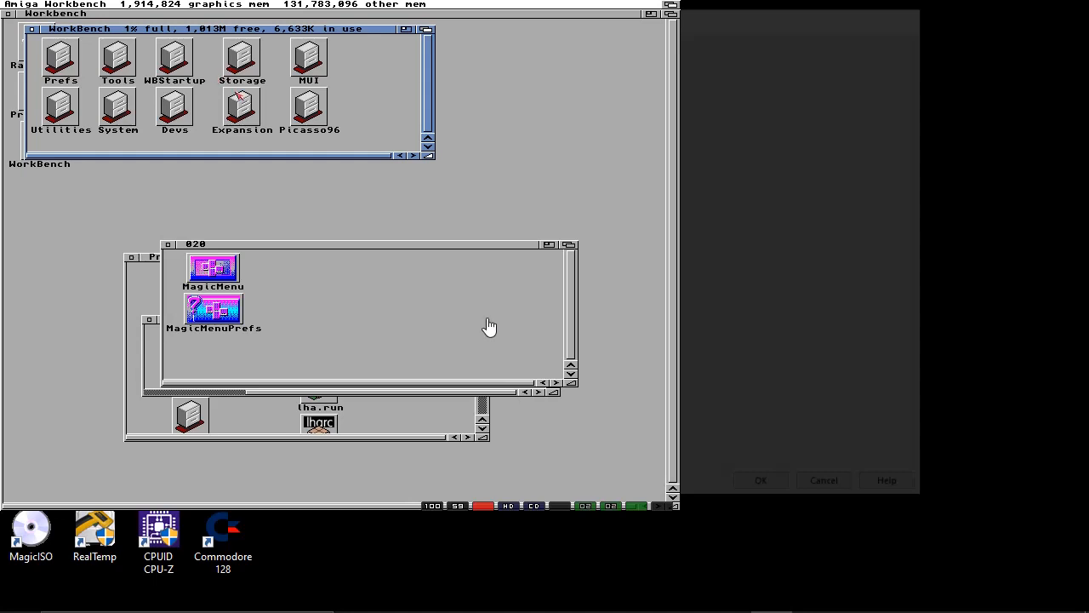
- Copy MagicMenu from the 020 drawer into the WBStartup drawer on the WorkBench disk
{"action": "left_click", "coordinate": [291, 290]}
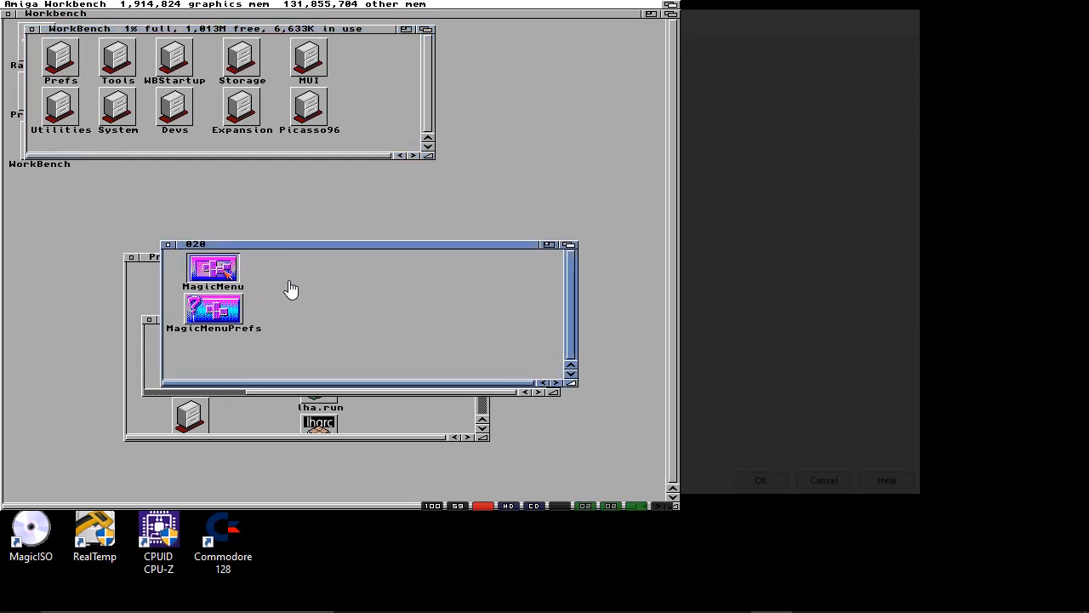
{"action": "left_click_drag", "start_coordinate": [291, 289], "coordinate": [246, 75]}
{"action": "left_click", "coordinate": [261, 198]}
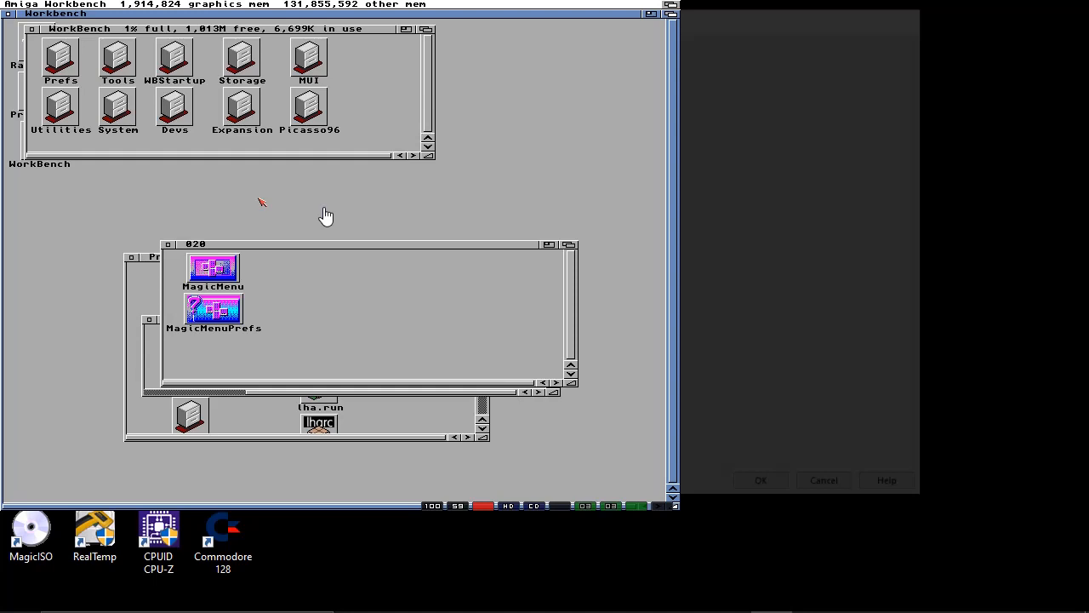
- Set the WorkBench disk window to show all files
{"action": "right_click", "coordinate": [108, 3]}
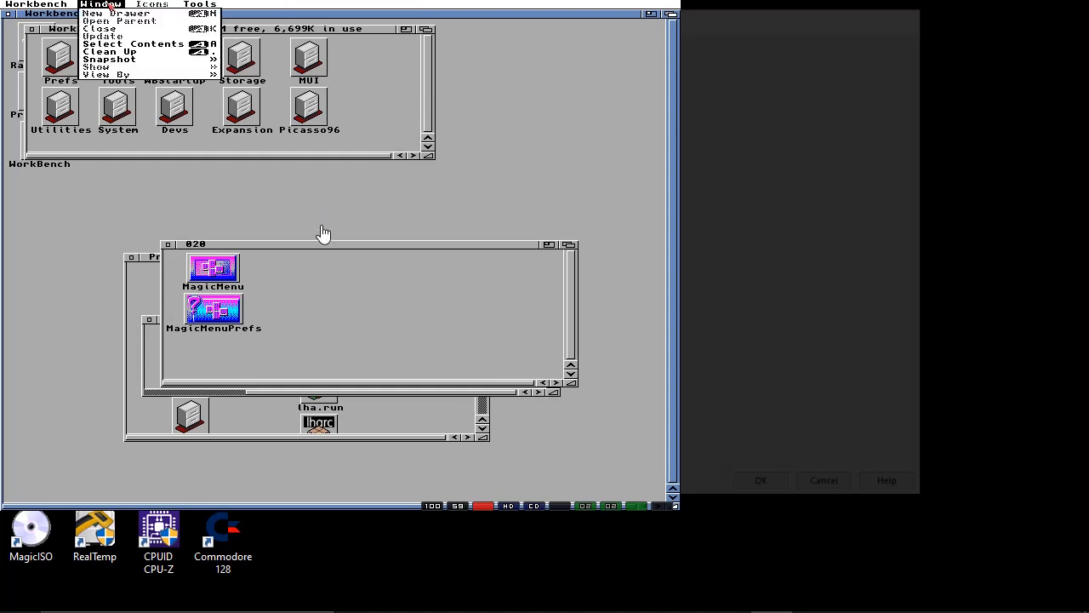
{"action": "mouse_move", "coordinate": [125, 61]}
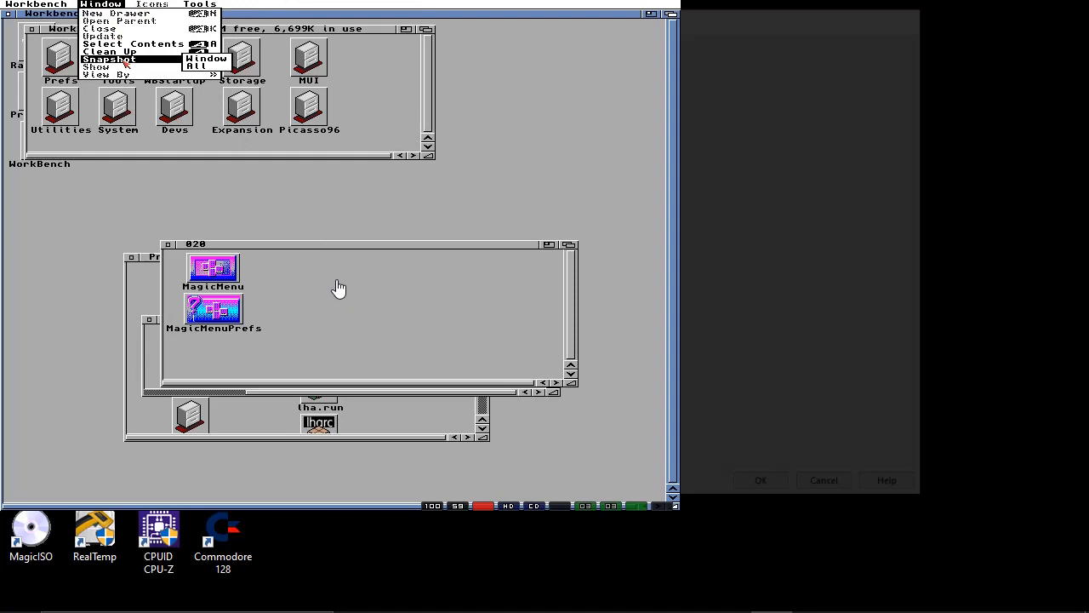
{"action": "right_click", "coordinate": [122, 4]}
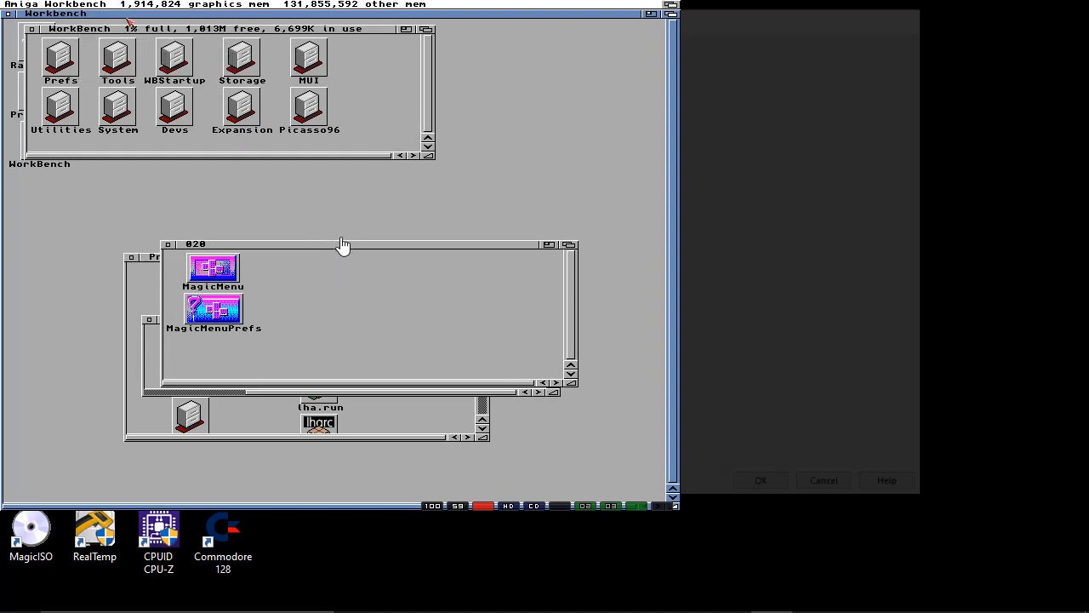
{"action": "left_click", "coordinate": [128, 24]}
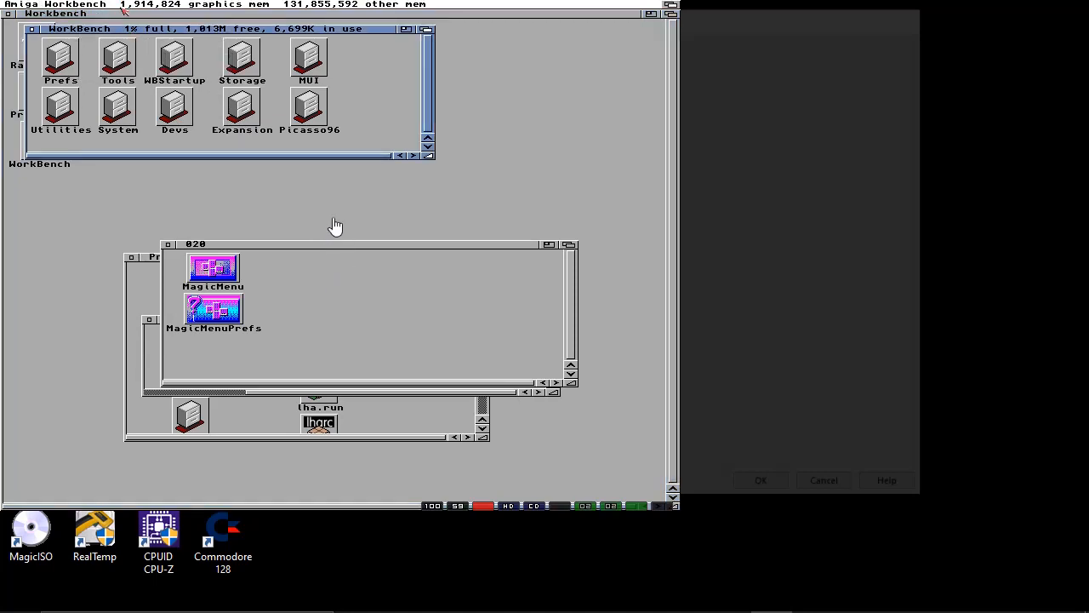
{"action": "right_click", "coordinate": [122, 4]}
{"action": "mouse_move", "coordinate": [179, 66]}
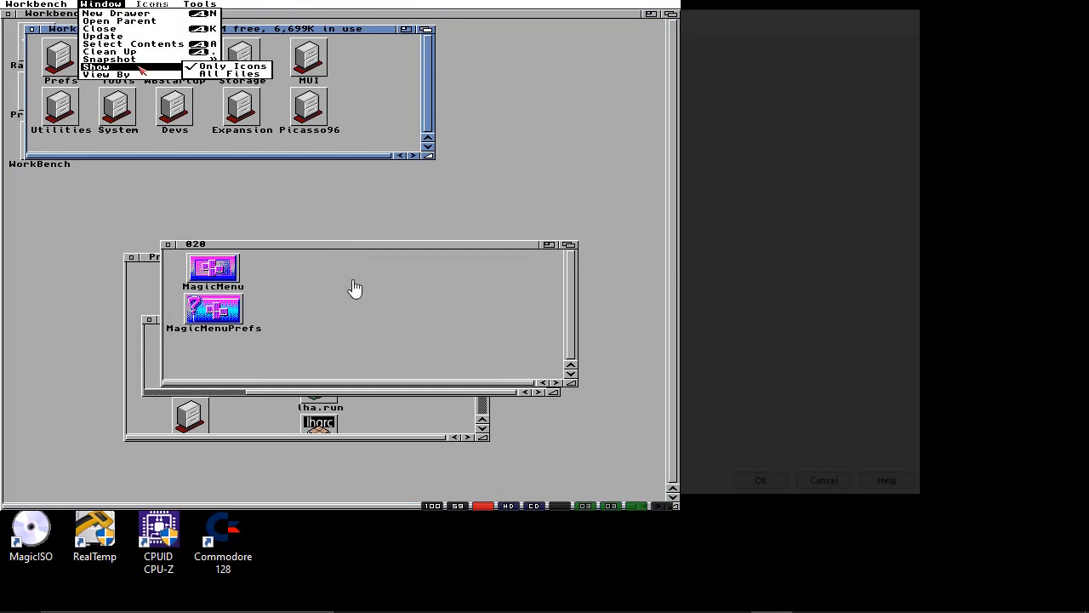
{"action": "right_click", "coordinate": [228, 74]}
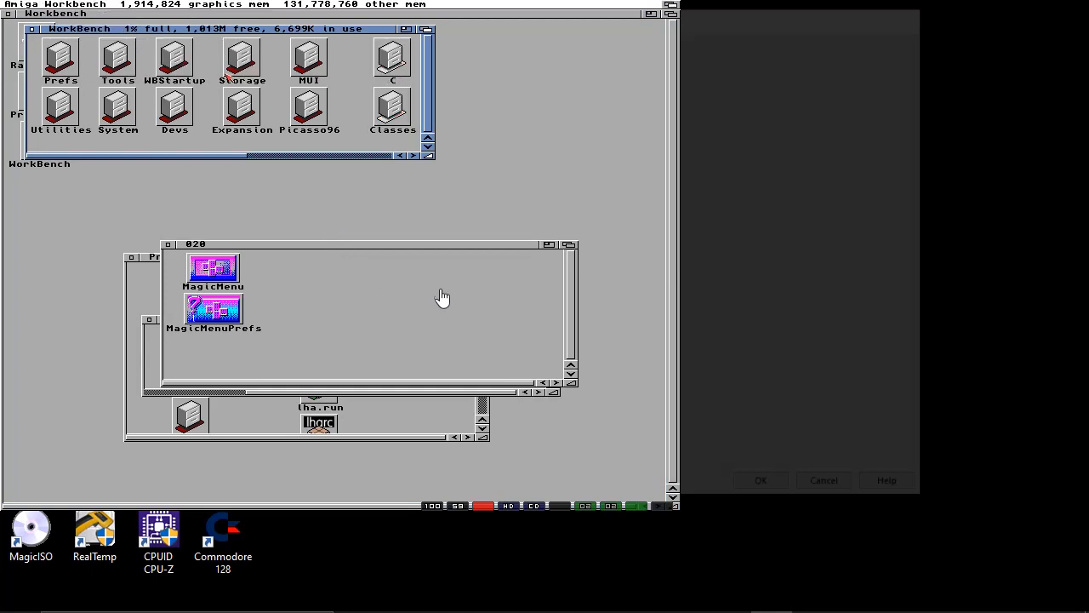
- Copy MagicMenuPrefs from the 020 drawer into the Prefs drawer on the WorkBench disk
{"action": "left_click", "coordinate": [412, 156]}
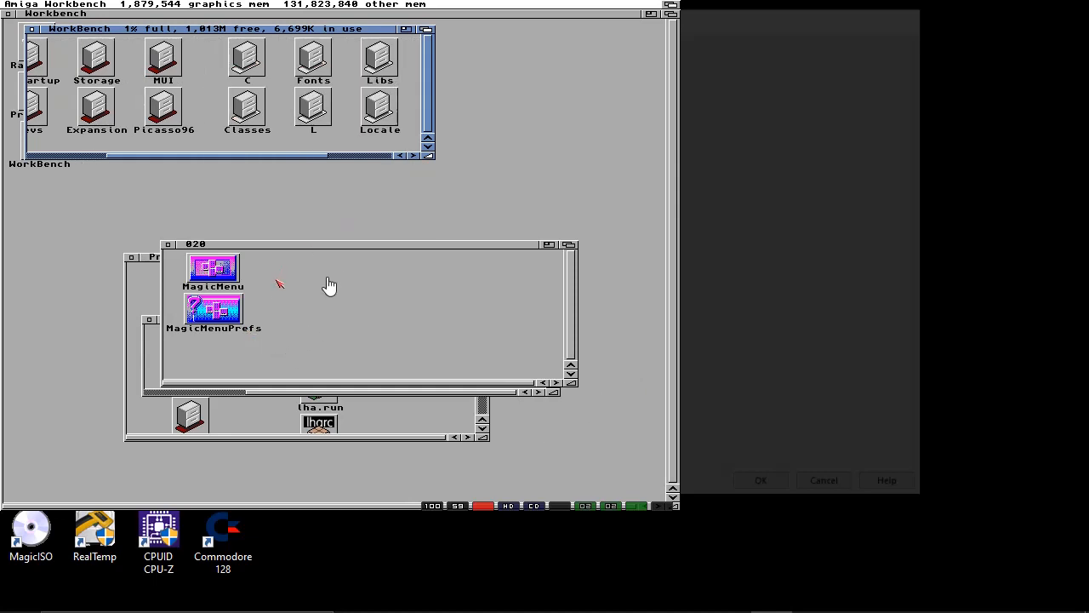
{"action": "left_click_drag", "start_coordinate": [286, 158], "coordinate": [182, 163]}
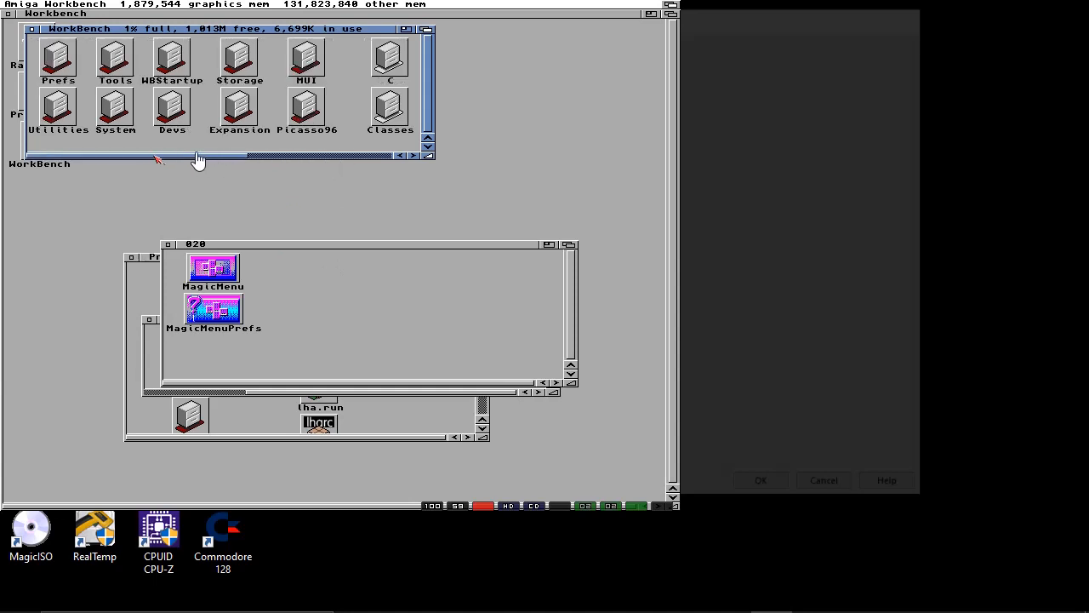
{"action": "left_click", "coordinate": [265, 315]}
{"action": "left_click_drag", "start_coordinate": [265, 315], "coordinate": [109, 64]}
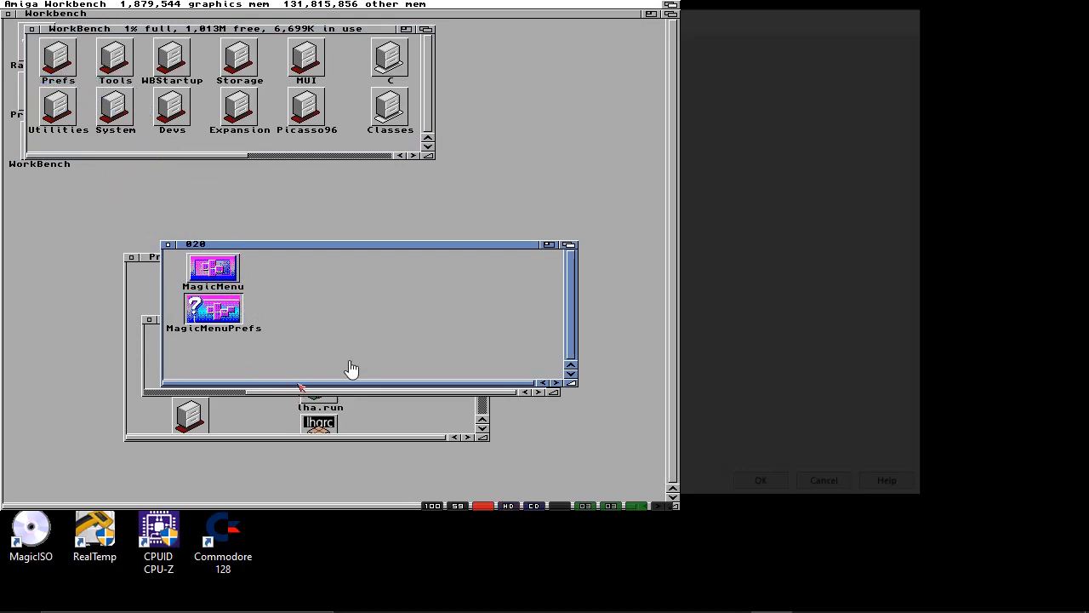
{"action": "left_click", "coordinate": [353, 317]}
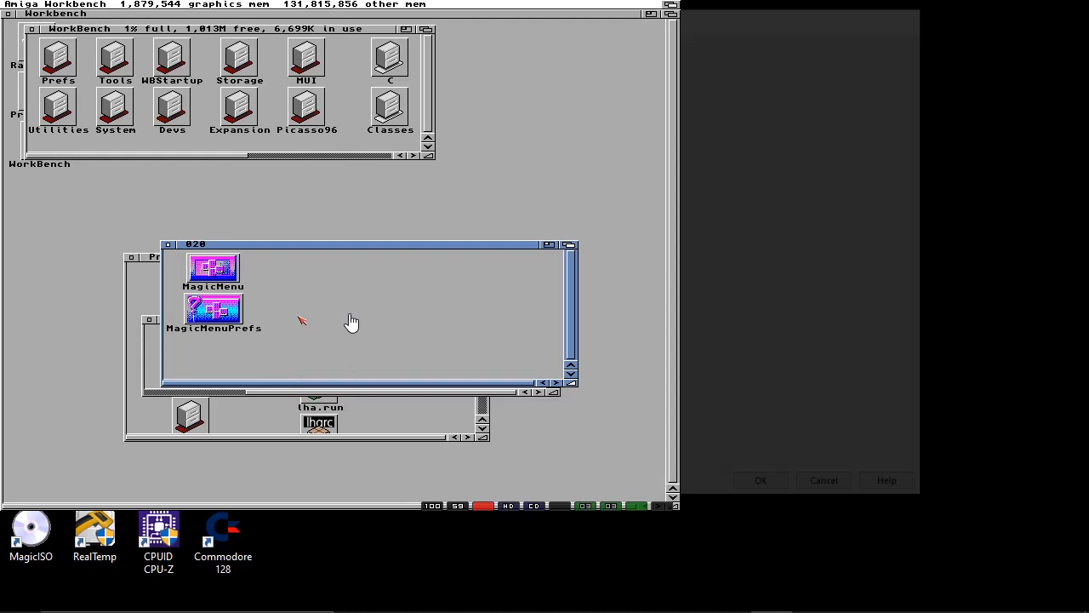
- Close the 020 drawer, then open MagicMenu's libs drawer and move its window clear of the WorkBench disk window
{"action": "left_click", "coordinate": [171, 245]}
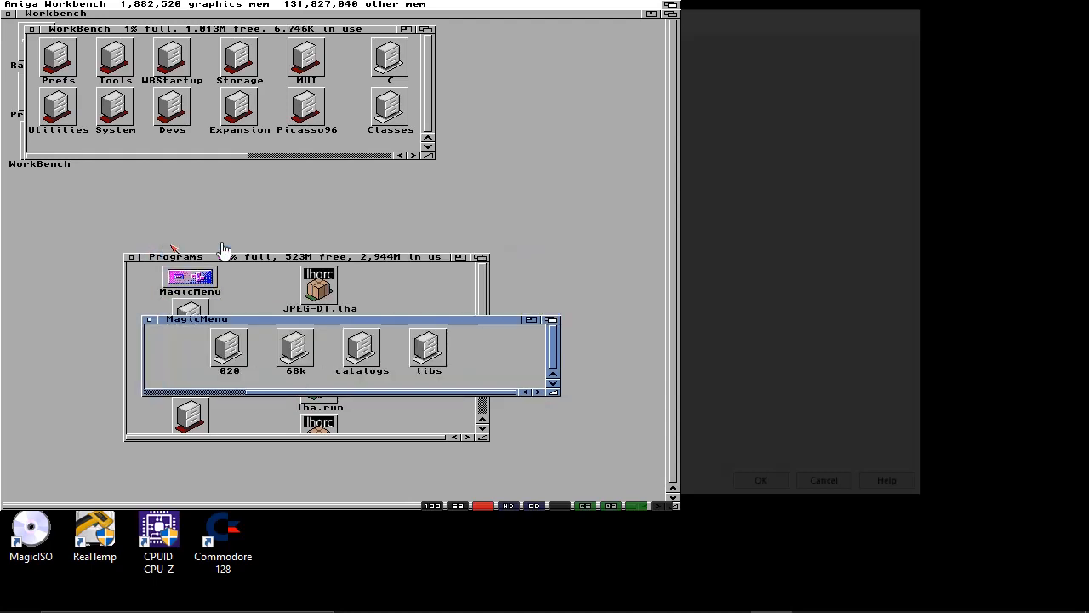
{"action": "double_click", "coordinate": [430, 357]}
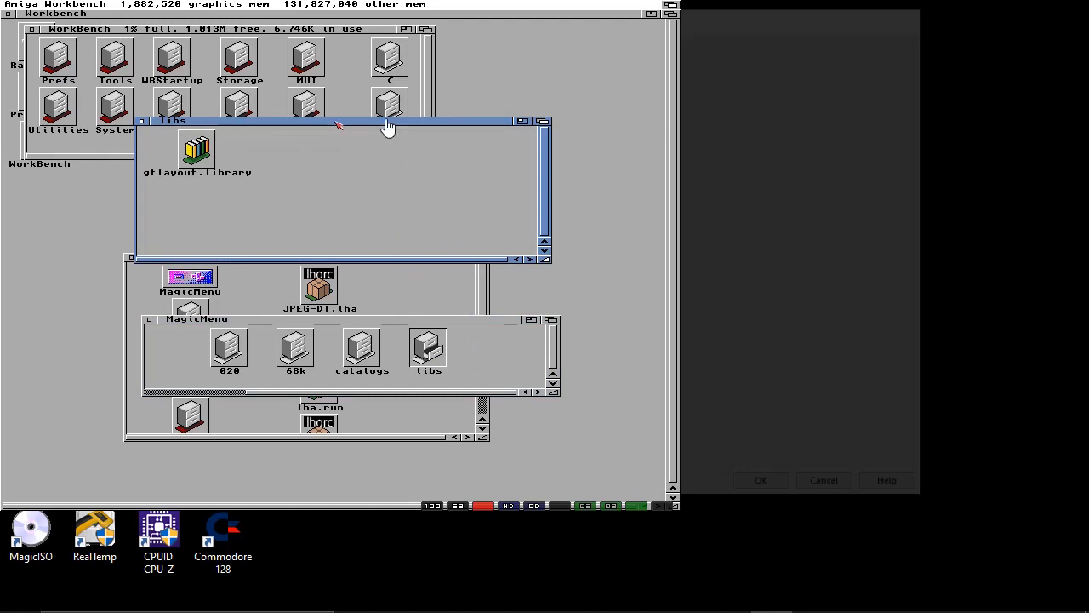
{"action": "left_click_drag", "start_coordinate": [389, 129], "coordinate": [390, 219]}
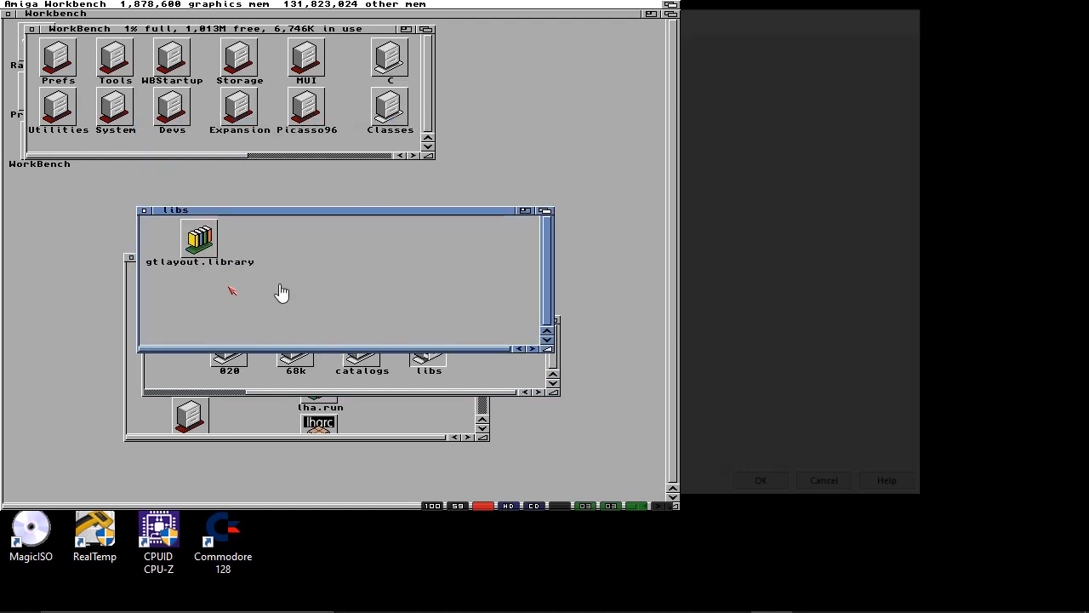
- Copy gtlayout.library from MagicMenu's libs drawer into the Libs drawer on the WorkBench disk
{"action": "left_click", "coordinate": [412, 155]}
{"action": "left_click", "coordinate": [412, 156]}
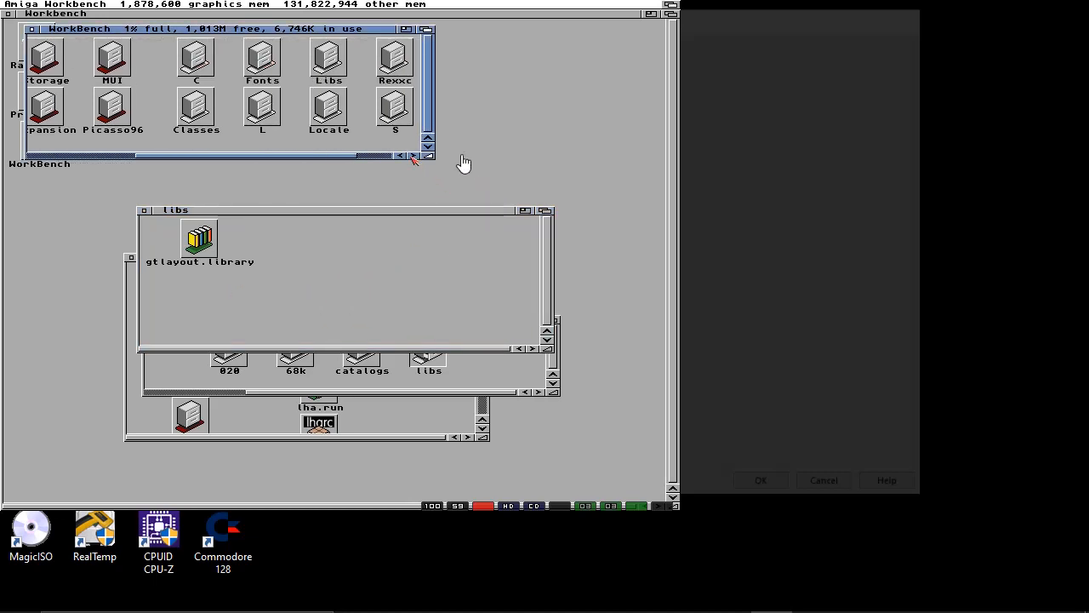
{"action": "left_click", "coordinate": [226, 215]}
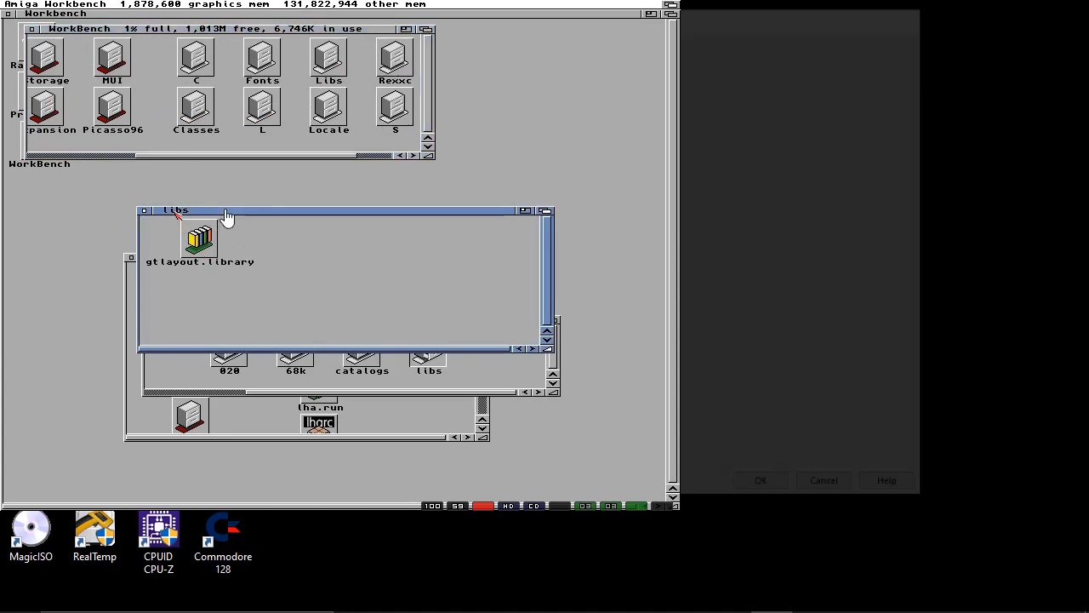
{"action": "left_click_drag", "start_coordinate": [258, 257], "coordinate": [384, 71]}
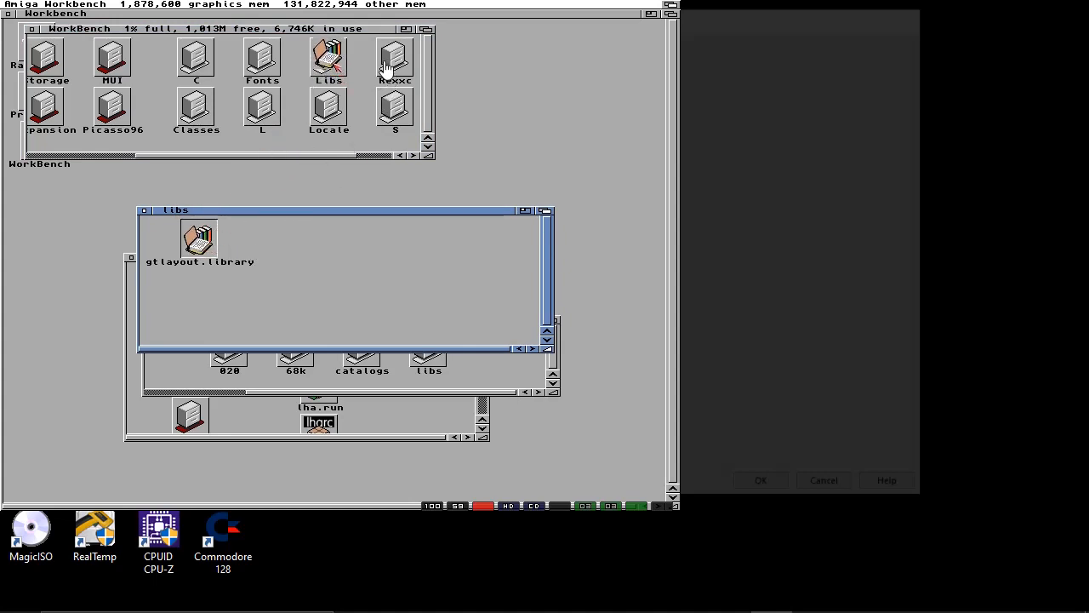
- Close the libs, MagicMenu, Programs and WorkBench windows to clear the desktop
{"action": "left_click", "coordinate": [144, 210]}
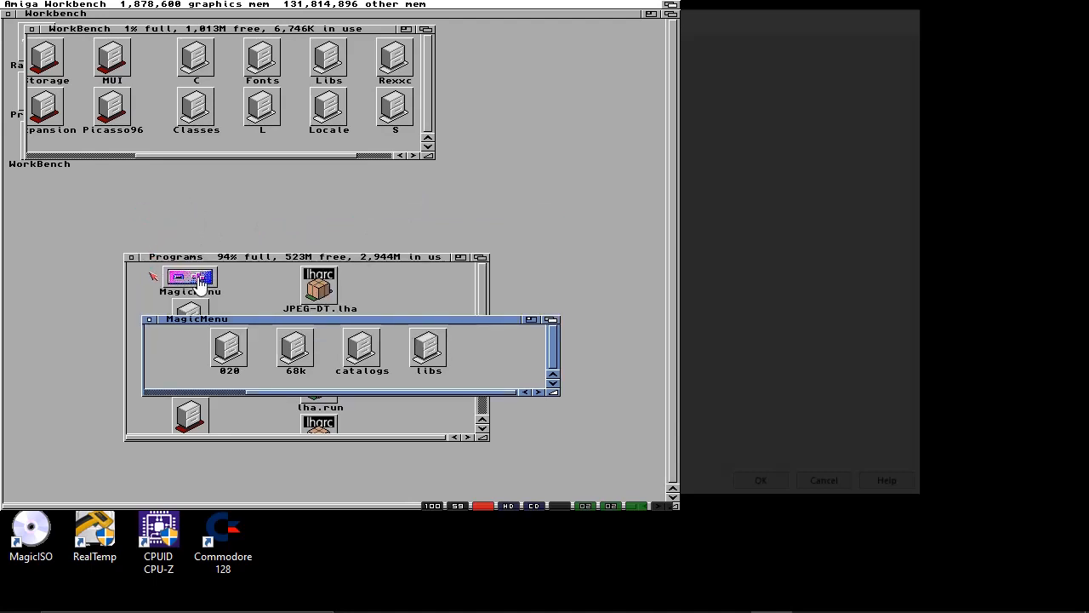
{"action": "left_click", "coordinate": [148, 319]}
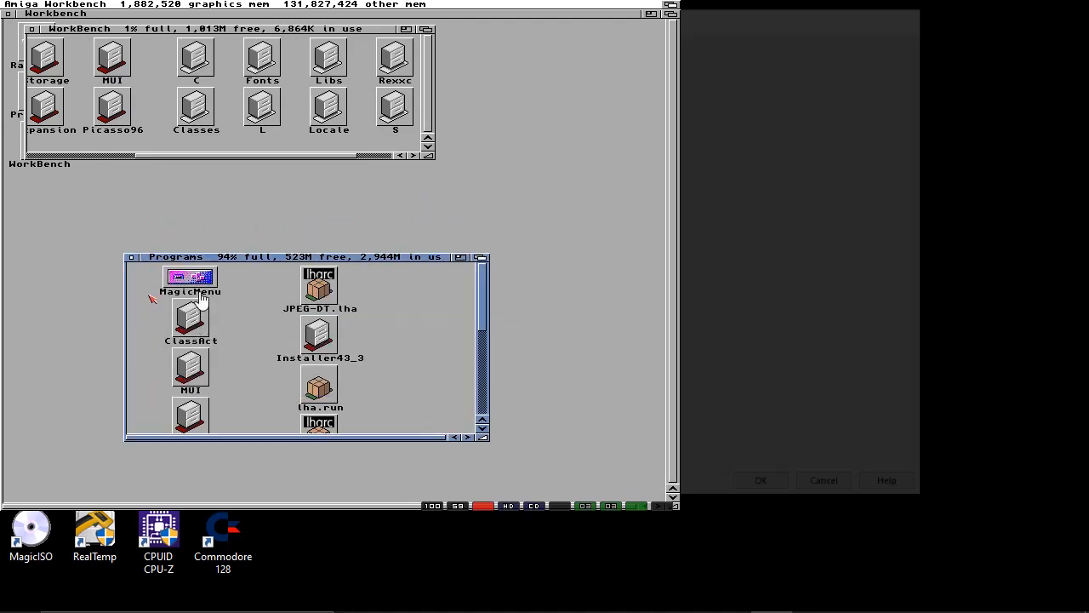
{"action": "left_click", "coordinate": [132, 257]}
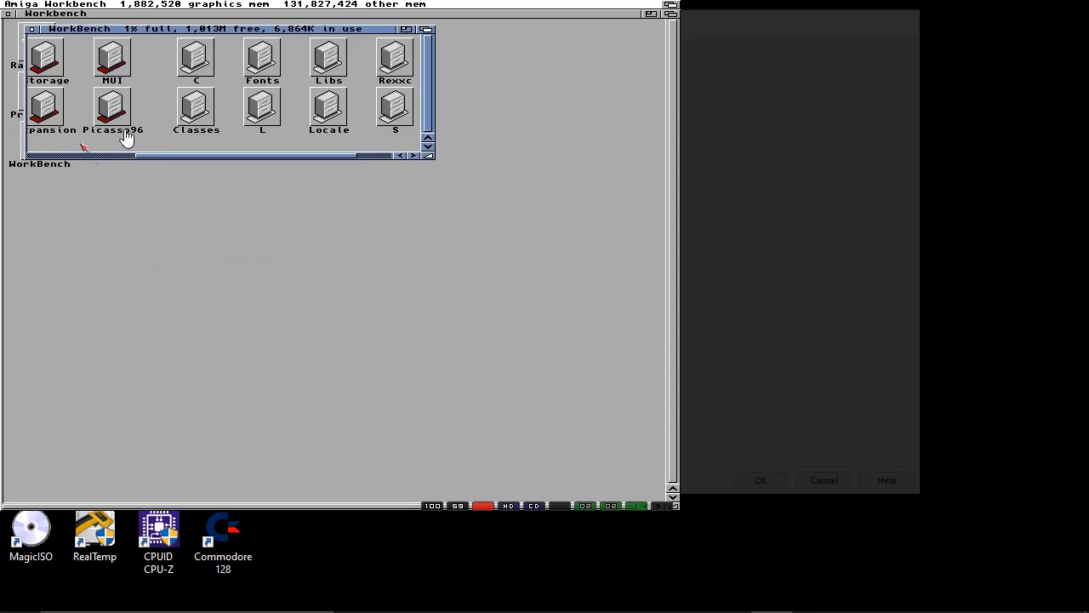
{"action": "left_click", "coordinate": [31, 31]}
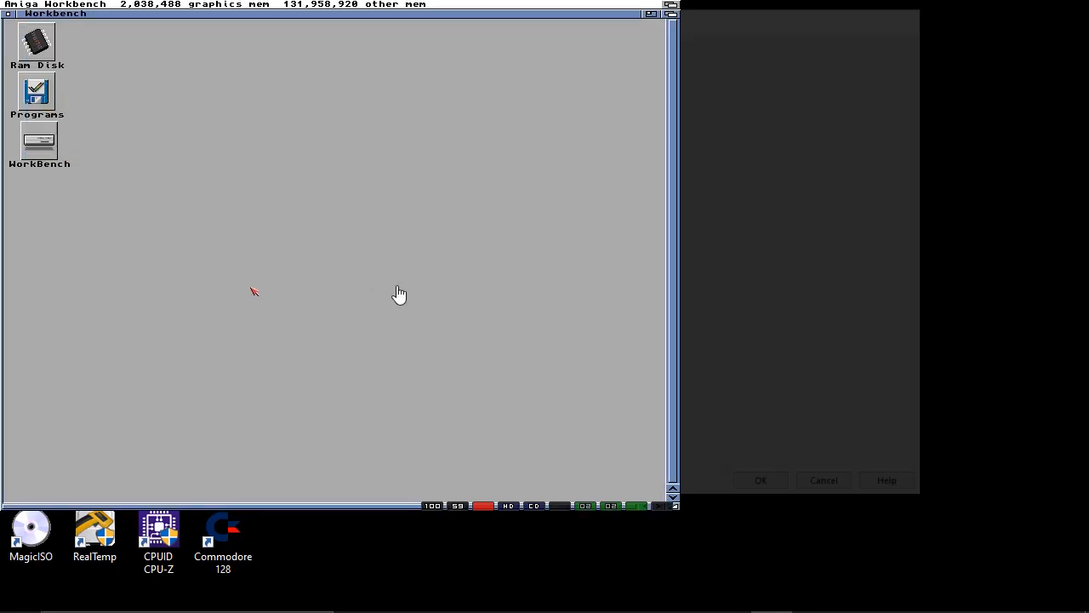
- Reboot the Amiga and save the settings in MagicMenu Preferences
{"action": "key", "text": "ctrl+super+Super_R"}
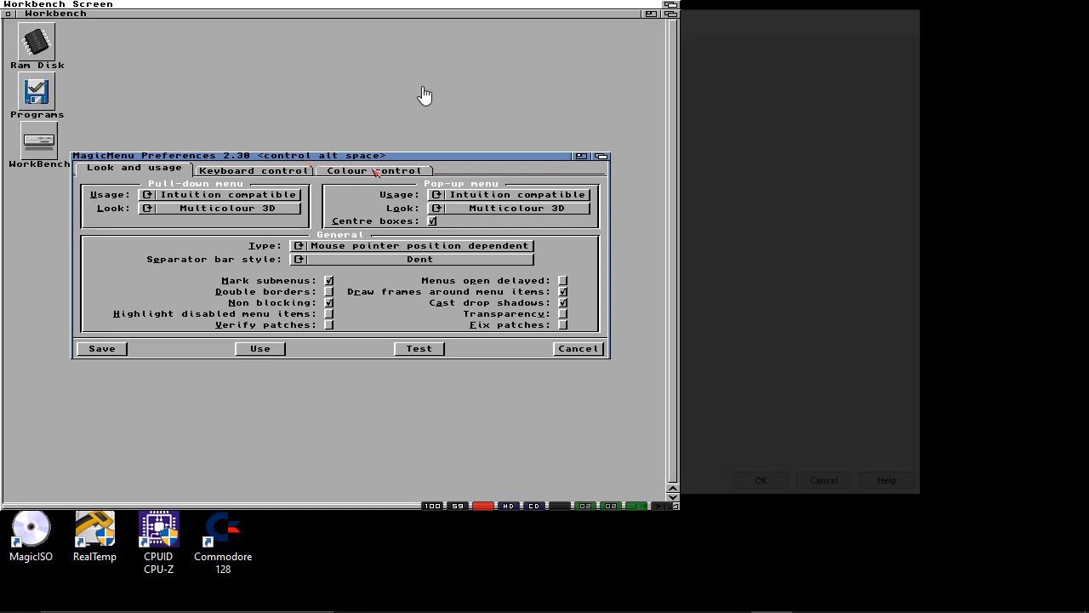
{"action": "left_click", "coordinate": [111, 349]}
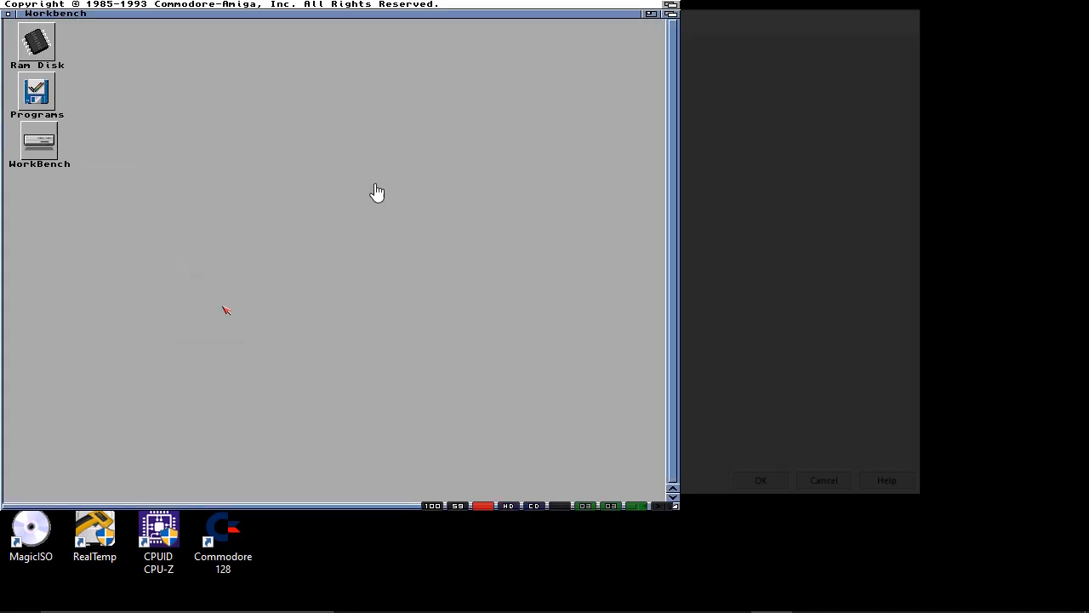
- Examine the MagicMenu pop-up menus on the desktop and the pull-down menus in the title bar
{"action": "right_click", "coordinate": [291, 242]}
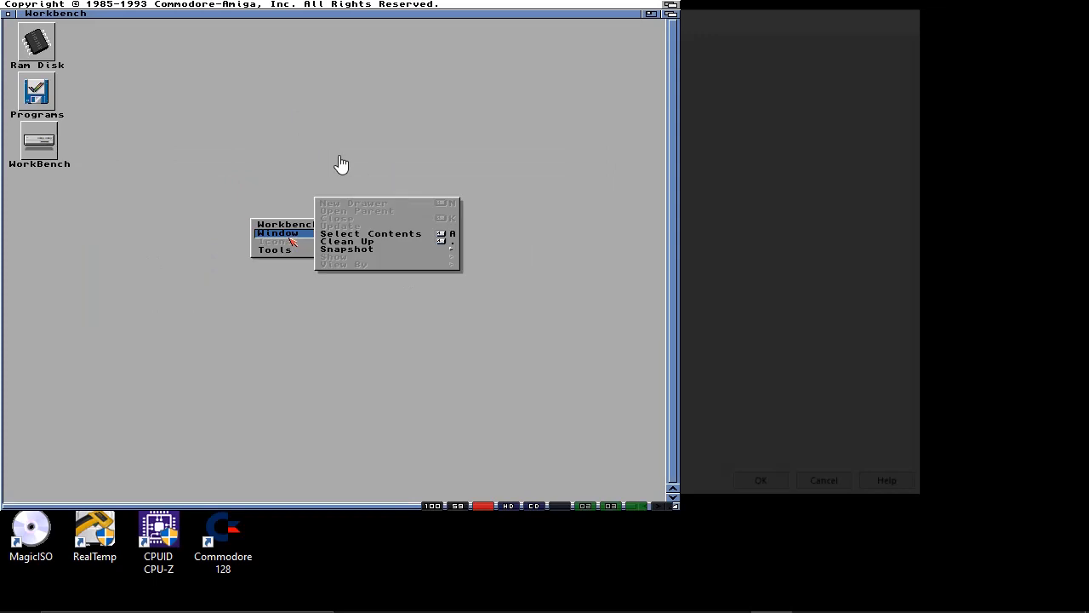
{"action": "mouse_move", "coordinate": [294, 224]}
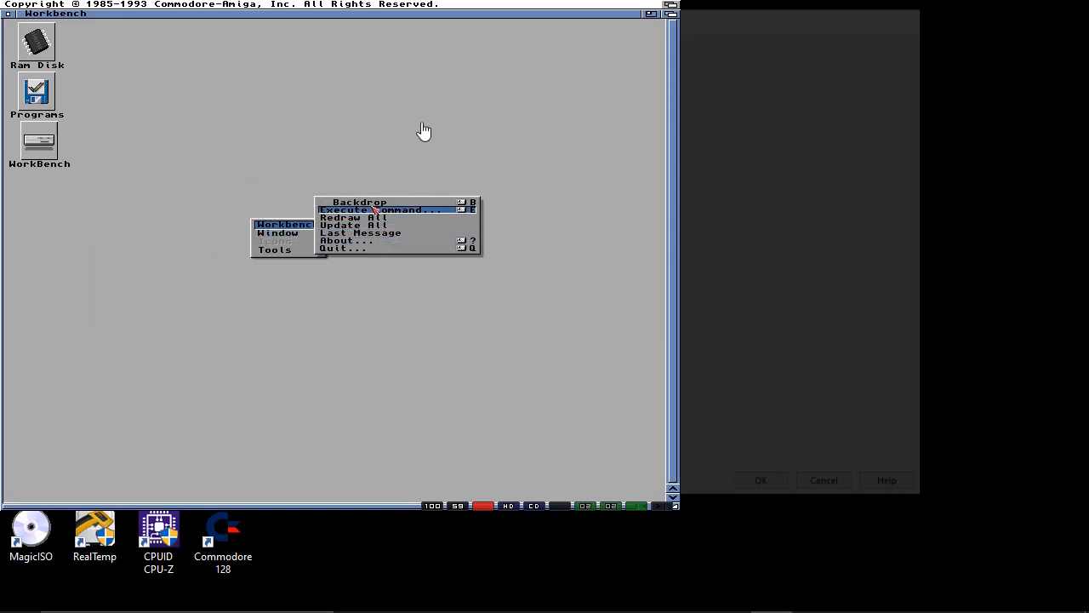
{"action": "right_click", "coordinate": [140, 4]}
{"action": "mouse_move", "coordinate": [115, 8]}
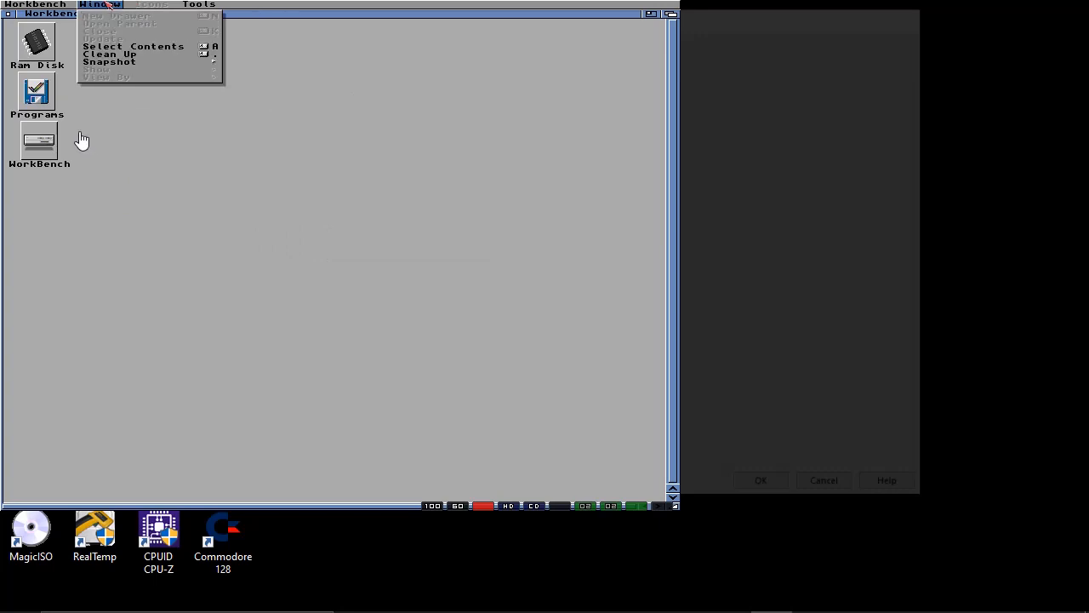
{"action": "mouse_move", "coordinate": [213, 5]}
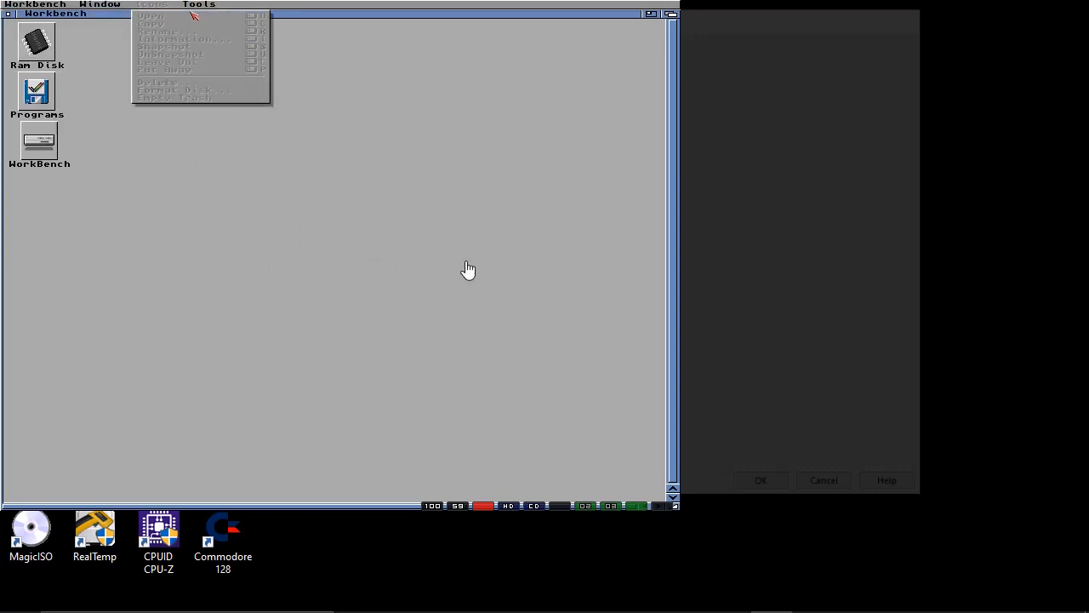
{"action": "right_click", "coordinate": [204, 41]}
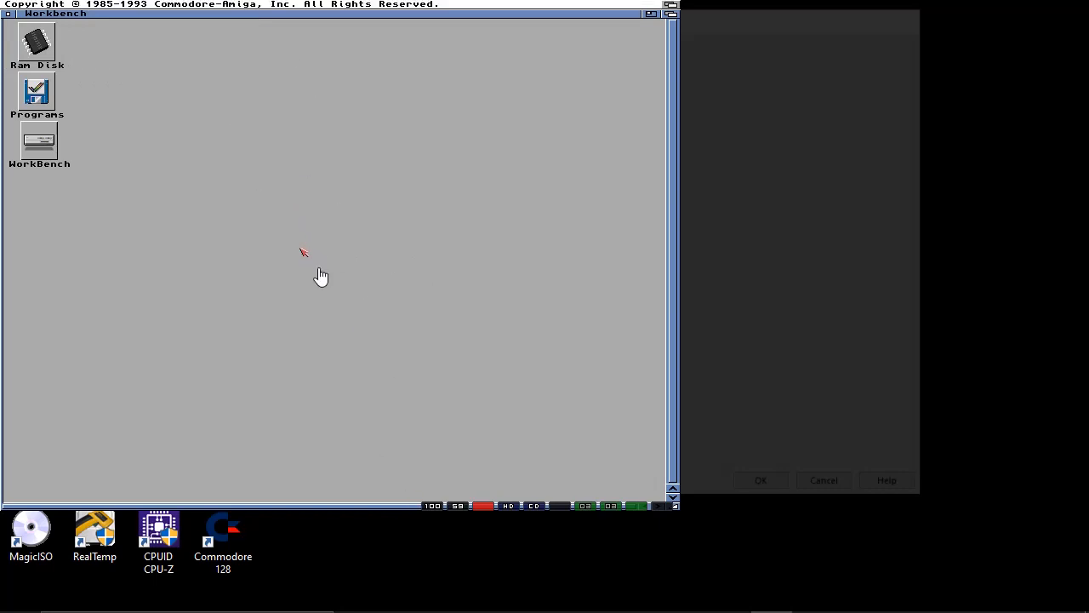
{"action": "right_click", "coordinate": [304, 252]}
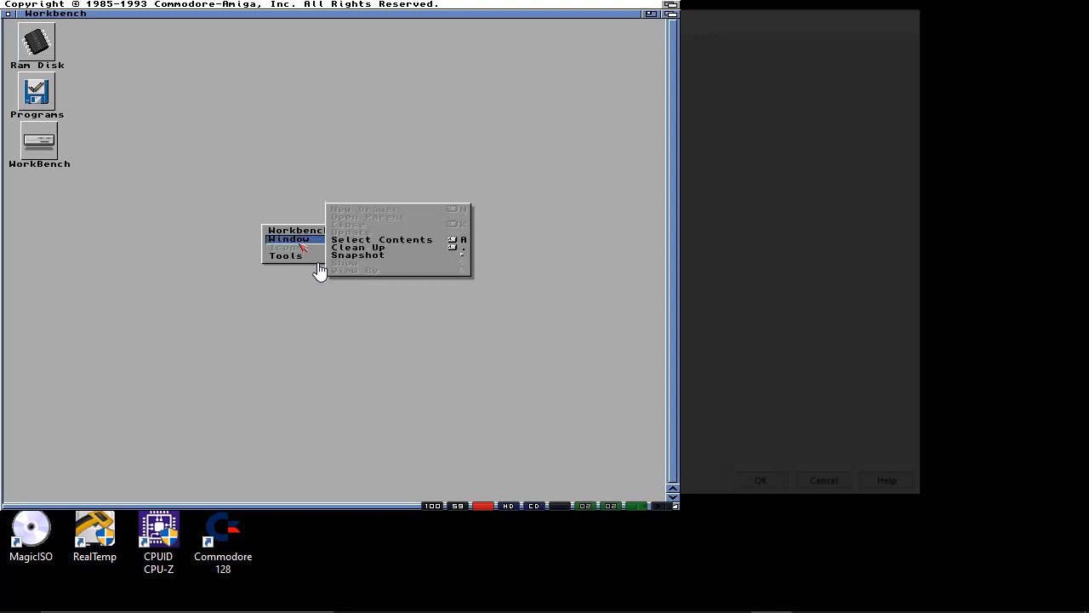
{"action": "right_click", "coordinate": [156, 178]}
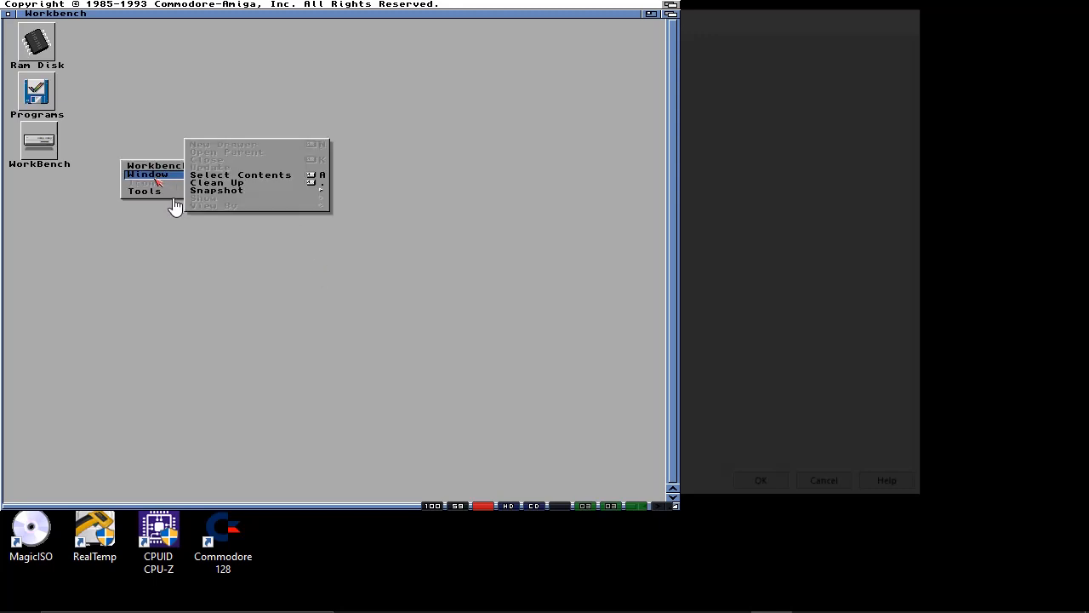
- Open the Programs disk, look through its pop-up menus, and enlarge its window
{"action": "double_click", "coordinate": [49, 99]}
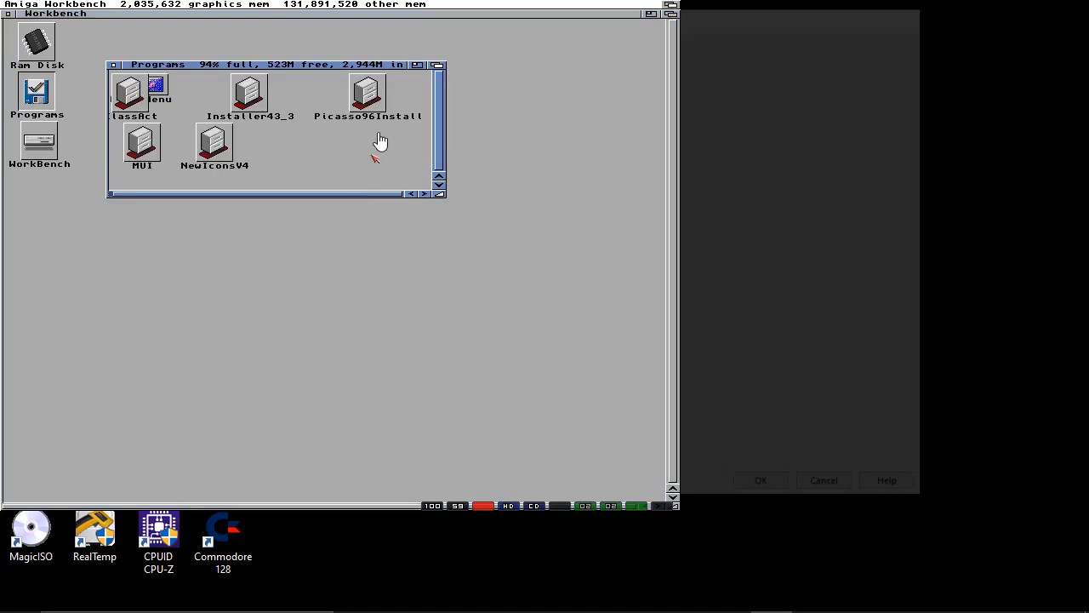
{"action": "right_click", "coordinate": [375, 143]}
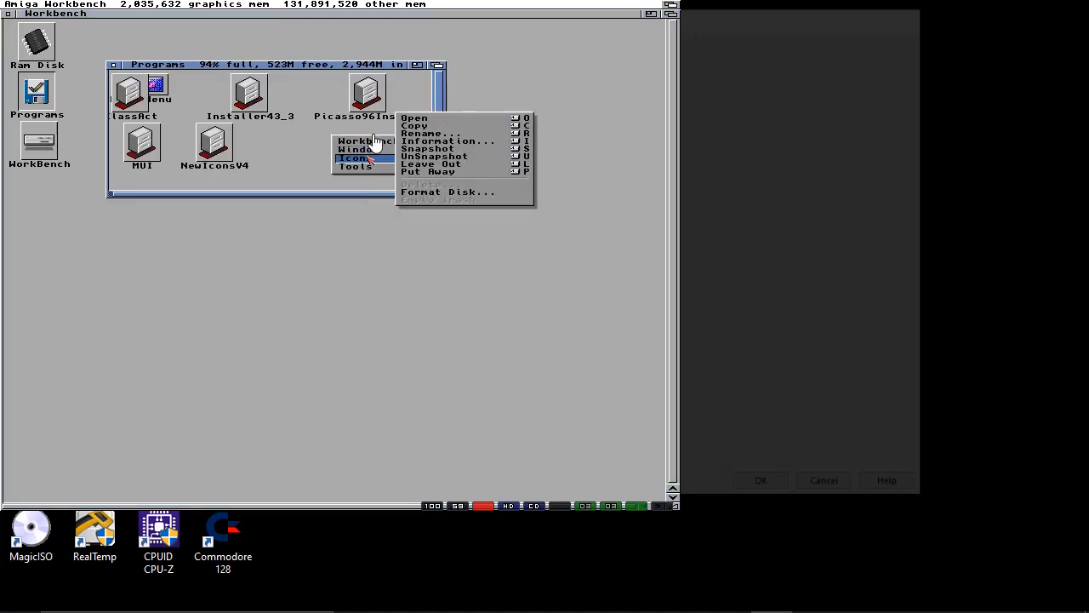
{"action": "mouse_move", "coordinate": [373, 141]}
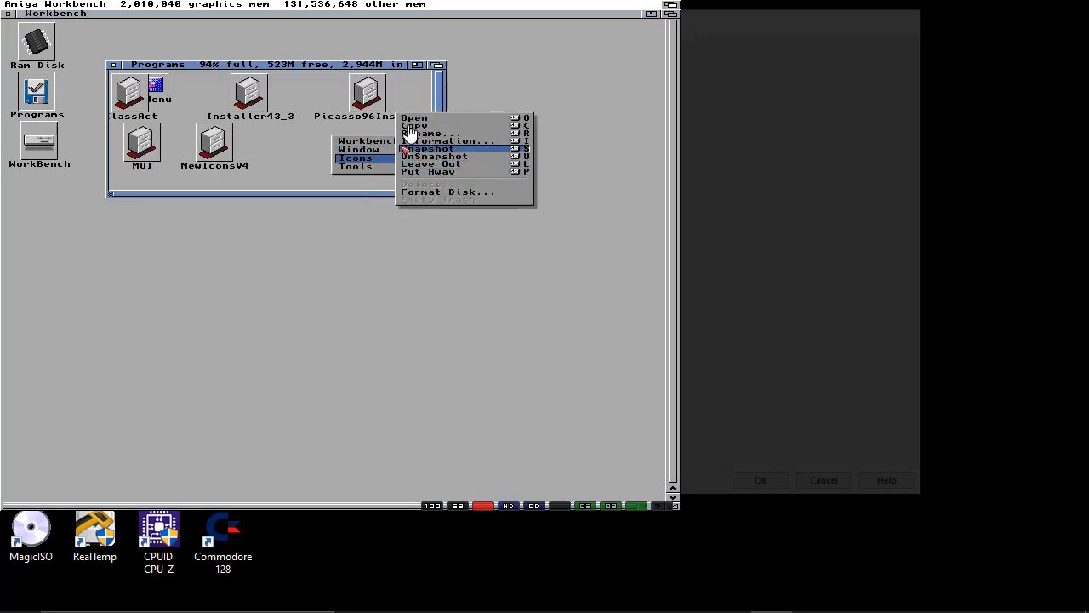
{"action": "mouse_move", "coordinate": [429, 173]}
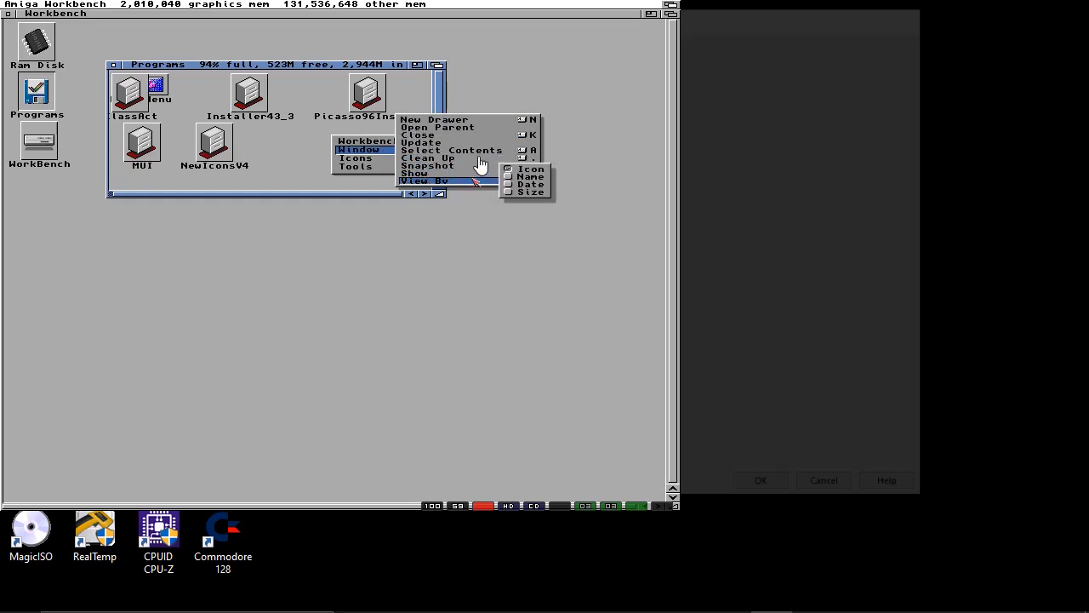
{"action": "right_click", "coordinate": [440, 274]}
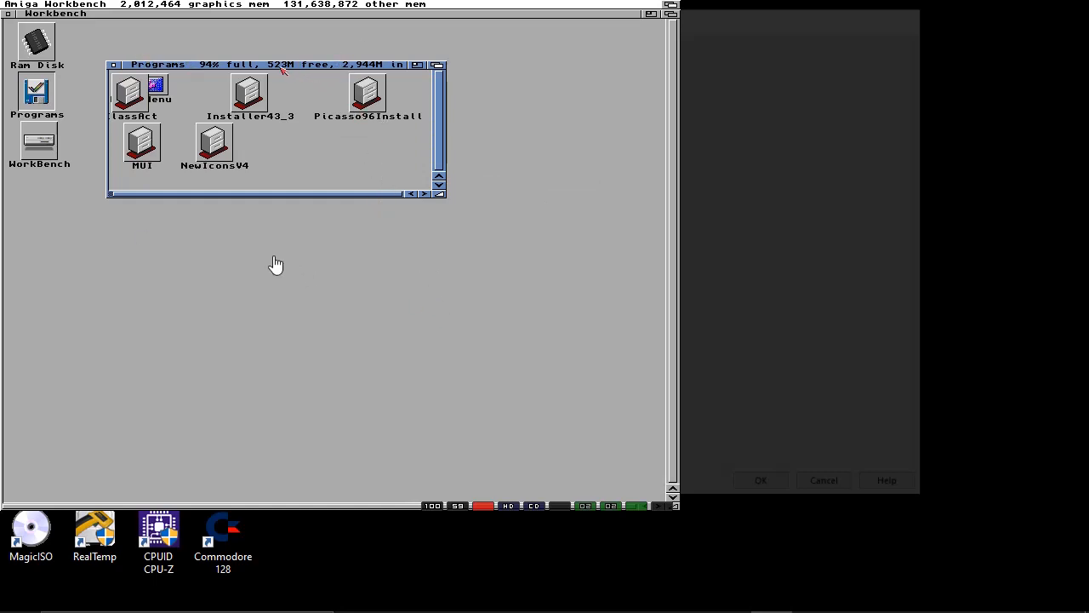
{"action": "left_click_drag", "start_coordinate": [270, 66], "coordinate": [272, 59]}
{"action": "left_click_drag", "start_coordinate": [443, 188], "coordinate": [553, 409]}
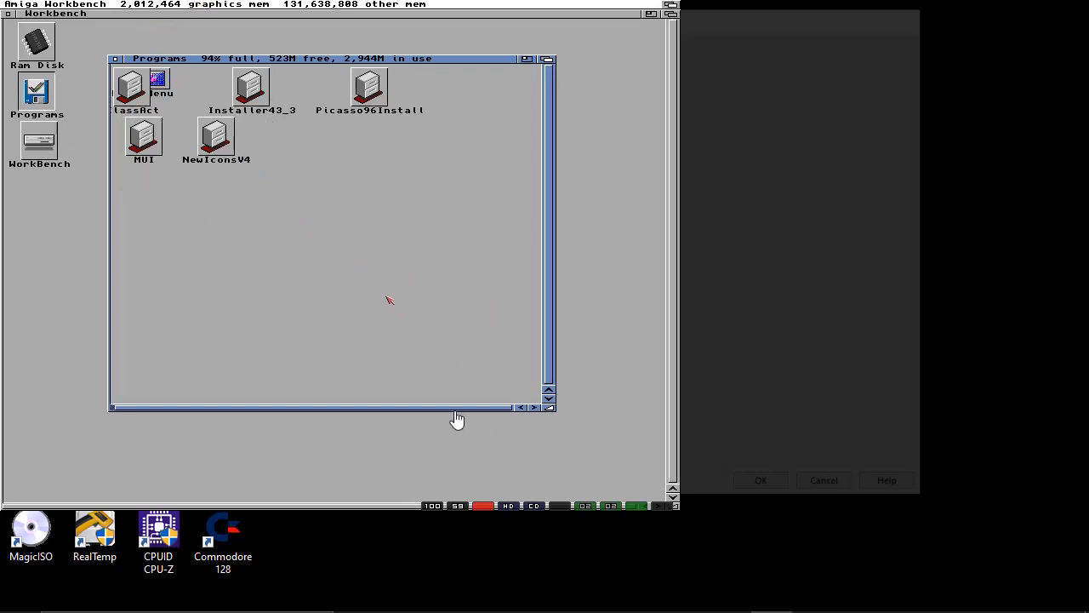
- Show all files in the Programs window and clean up its icons
{"action": "right_click", "coordinate": [328, 222]}
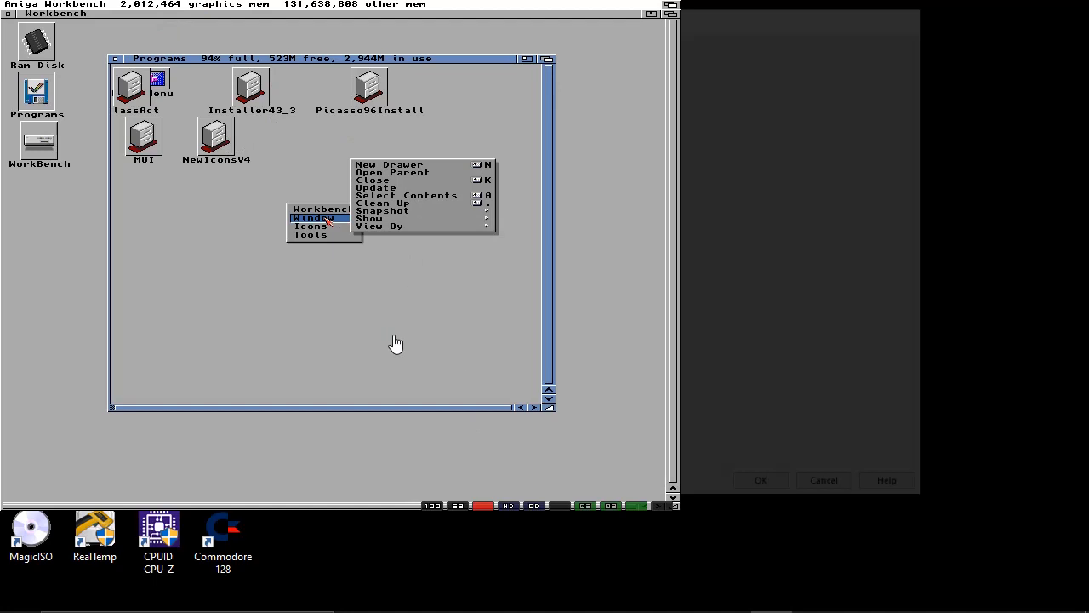
{"action": "mouse_move", "coordinate": [342, 210]}
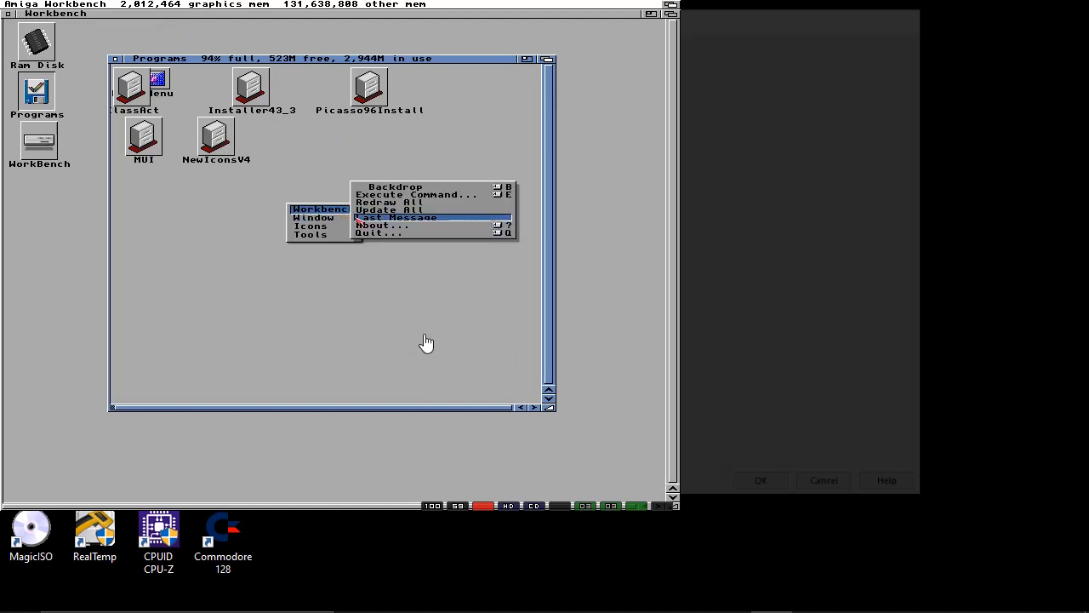
{"action": "mouse_move", "coordinate": [375, 220]}
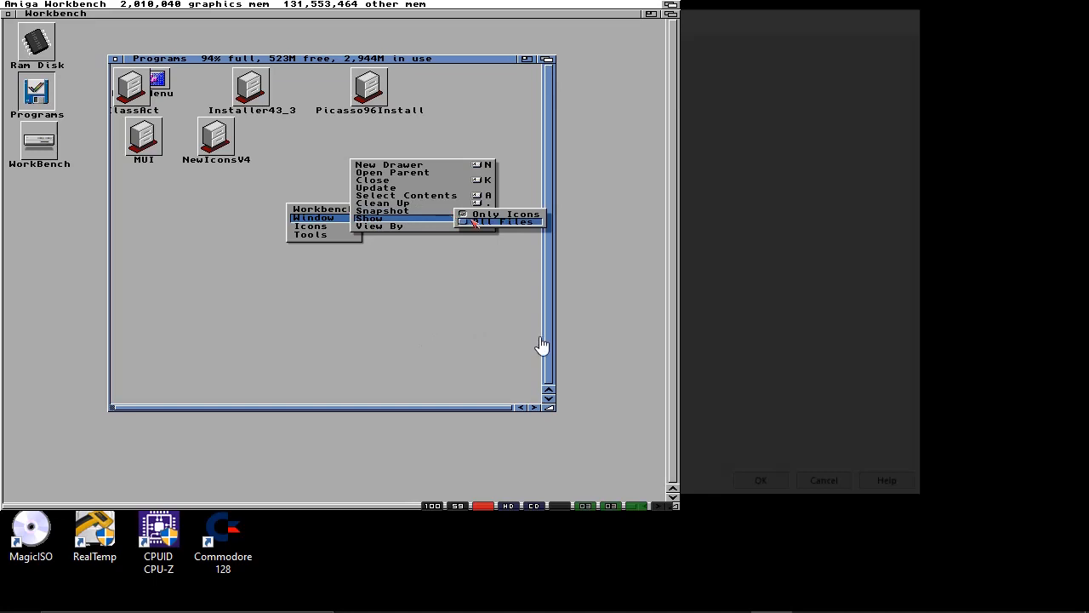
{"action": "right_click", "coordinate": [473, 223]}
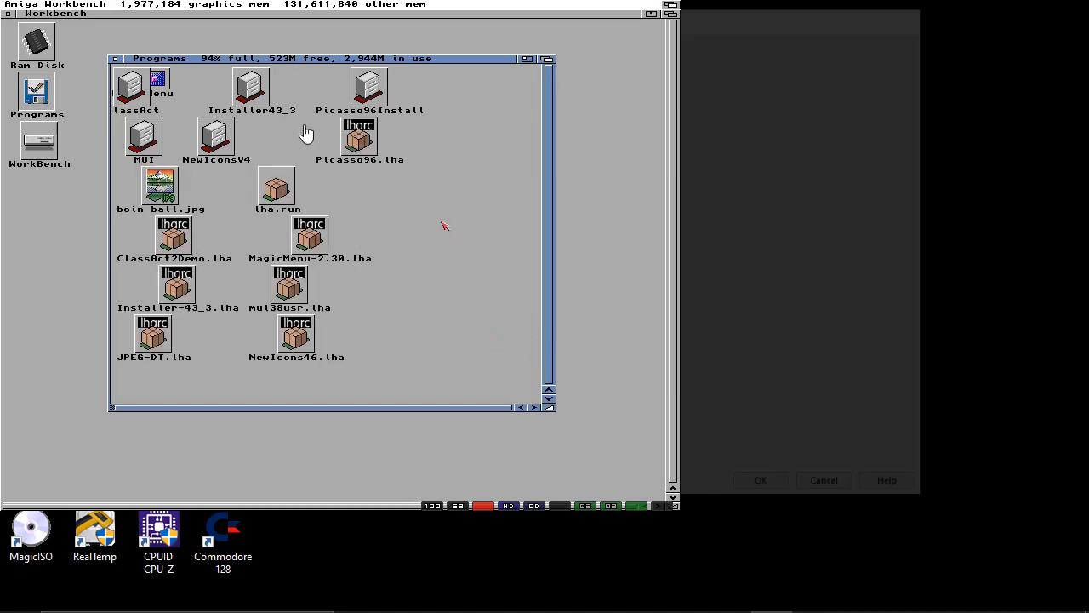
{"action": "right_click", "coordinate": [443, 225]}
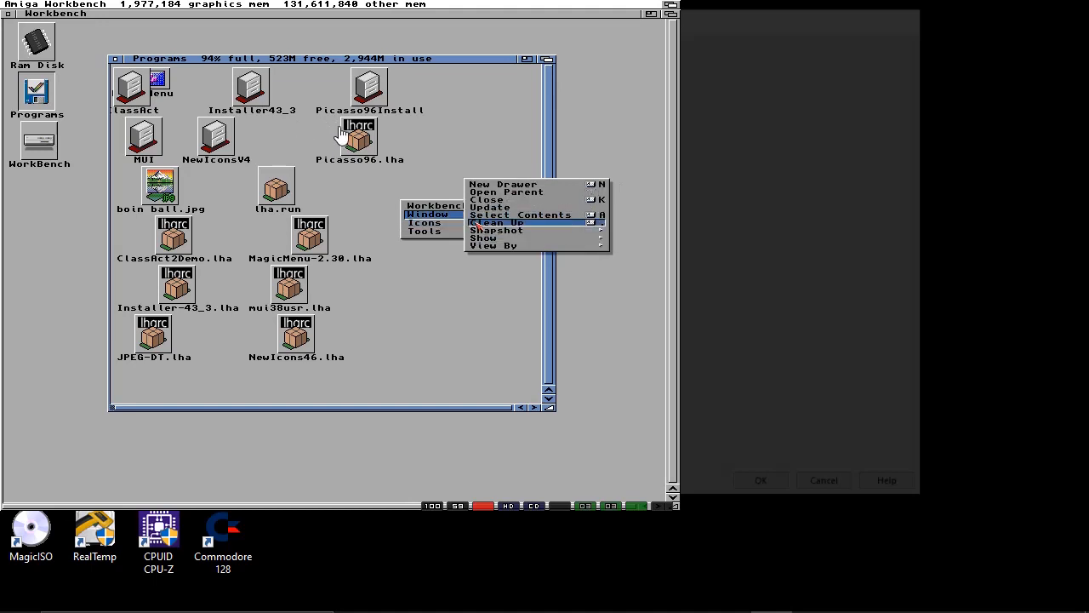
{"action": "right_click", "coordinate": [475, 223]}
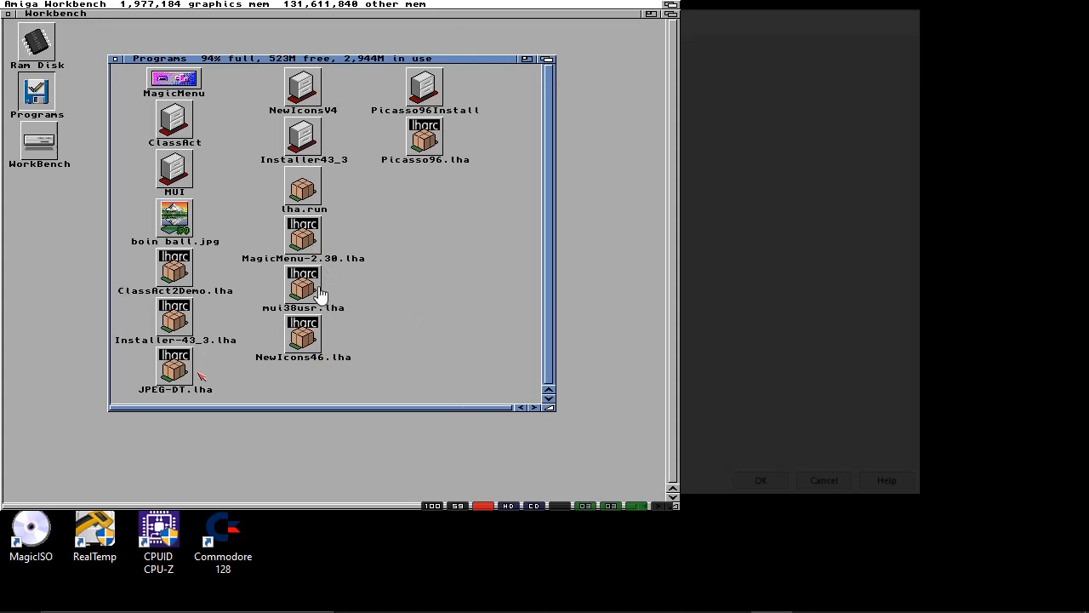
- Extract the JPEG-DT.lha archive to the Programs disk with the command "lha x JPEG-DT.lha programs:"
{"action": "double_click", "coordinate": [170, 364]}
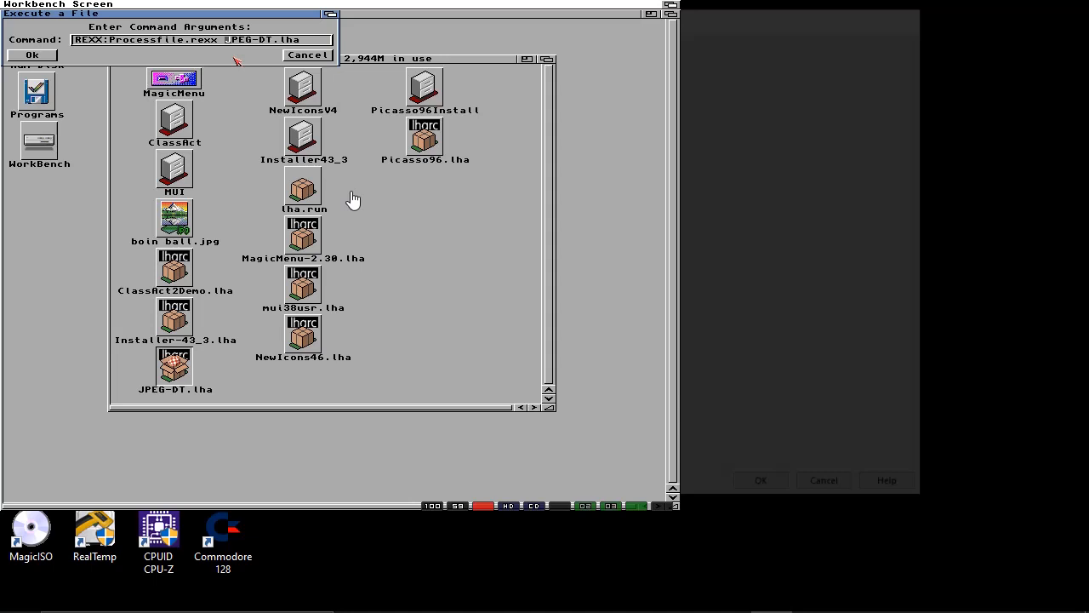
{"action": "key", "text": "BackSpace"}
{"action": "key", "text": "BackSpace"}
{"action": "key", "text": "BackSpace"}
{"action": "key", "text": "BackSpace"}
{"action": "key", "text": "BackSpace"}
{"action": "key", "text": "BackSpace"}
{"action": "key", "text": "BackSpace"}
{"action": "key", "text": "BackSpace"}
{"action": "key", "text": "BackSpace"}
{"action": "key", "text": "BackSpace"}
{"action": "key", "text": "BackSpace"}
{"action": "key", "text": "BackSpace"}
{"action": "key", "text": "BackSpace"}
{"action": "key", "text": "BackSpace"}
{"action": "key", "text": "BackSpace"}
{"action": "key", "text": "BackSpace"}
{"action": "key", "text": "BackSpace"}
{"action": "key", "text": "BackSpace"}
{"action": "key", "text": "BackSpace"}
{"action": "key", "text": "BackSpace"}
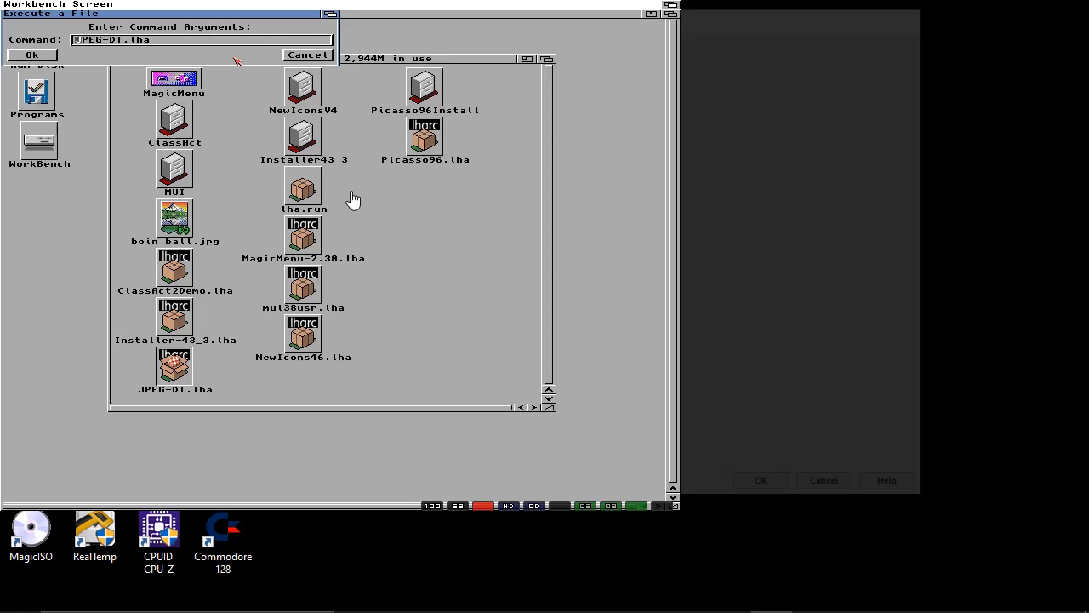
{"action": "type", "text": "lha x"}
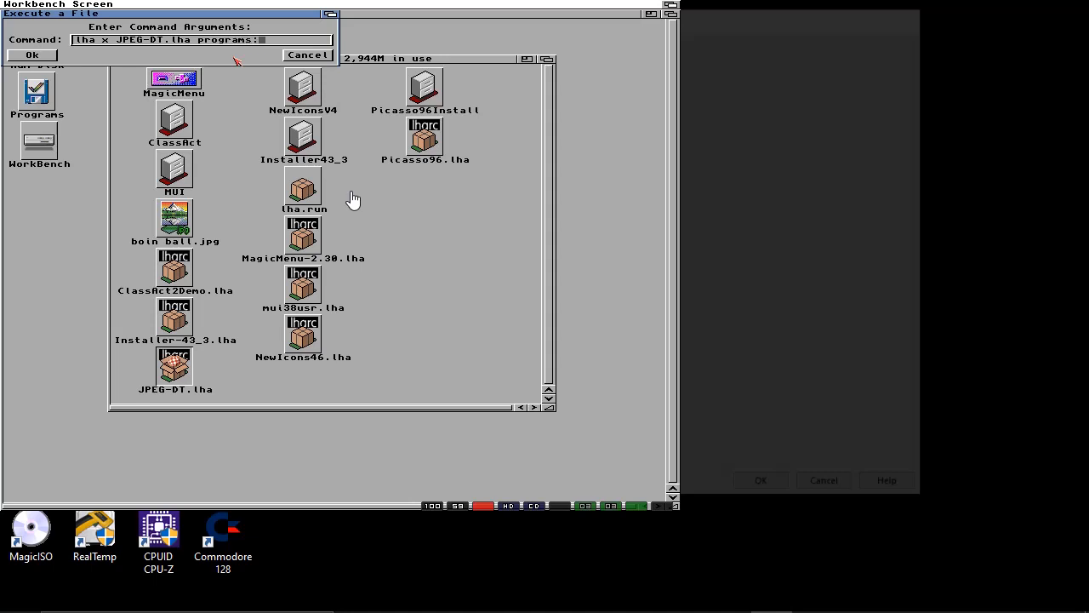
{"action": "left_click", "coordinate": [46, 55]}
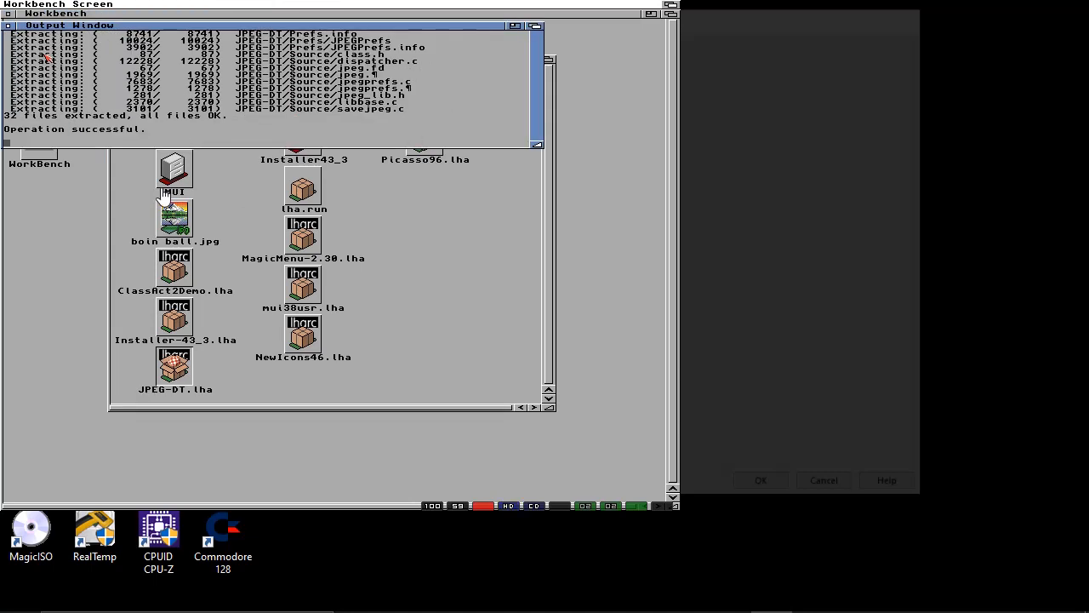
- Close the extraction output window and update the Programs window's contents
{"action": "left_click", "coordinate": [7, 26]}
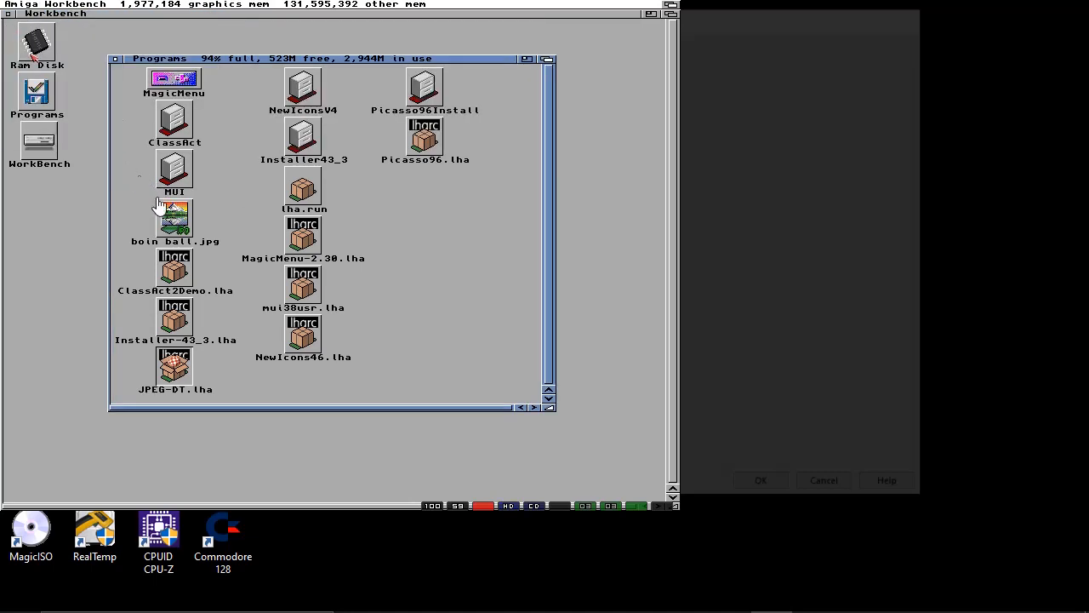
{"action": "right_click", "coordinate": [385, 214]}
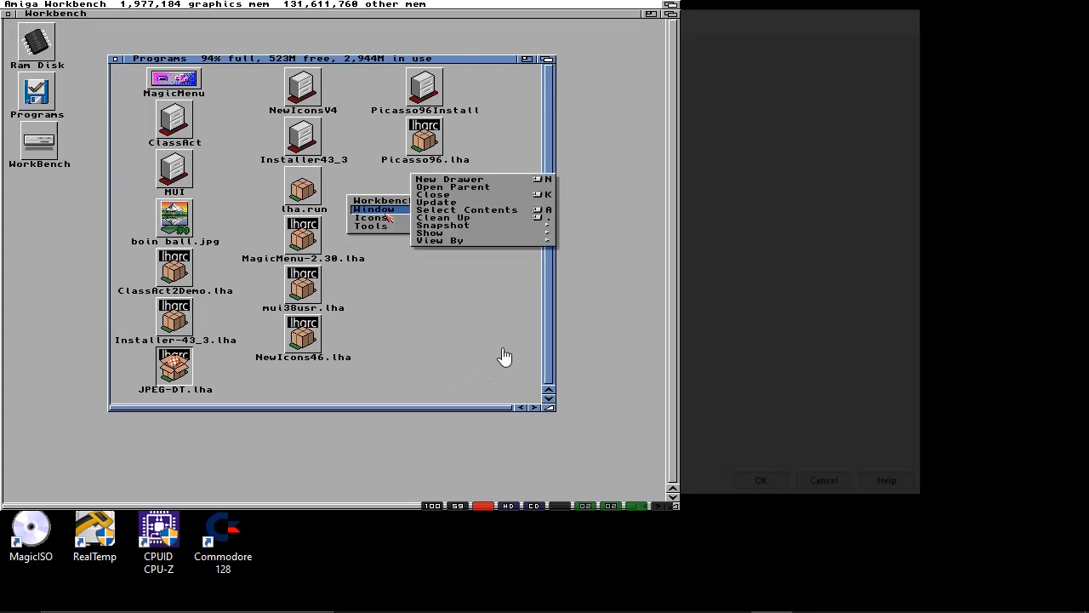
{"action": "left_click", "coordinate": [432, 202]}
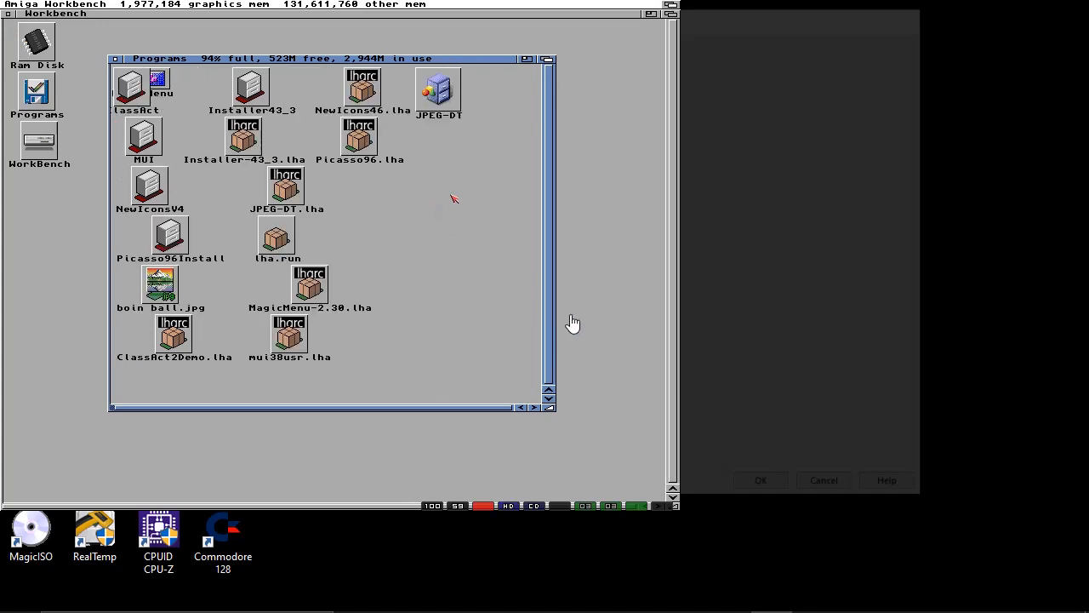
- Start the JPEG-DT installer in Intermediate User mode and choose to install for real with no logging
{"action": "double_click", "coordinate": [439, 90]}
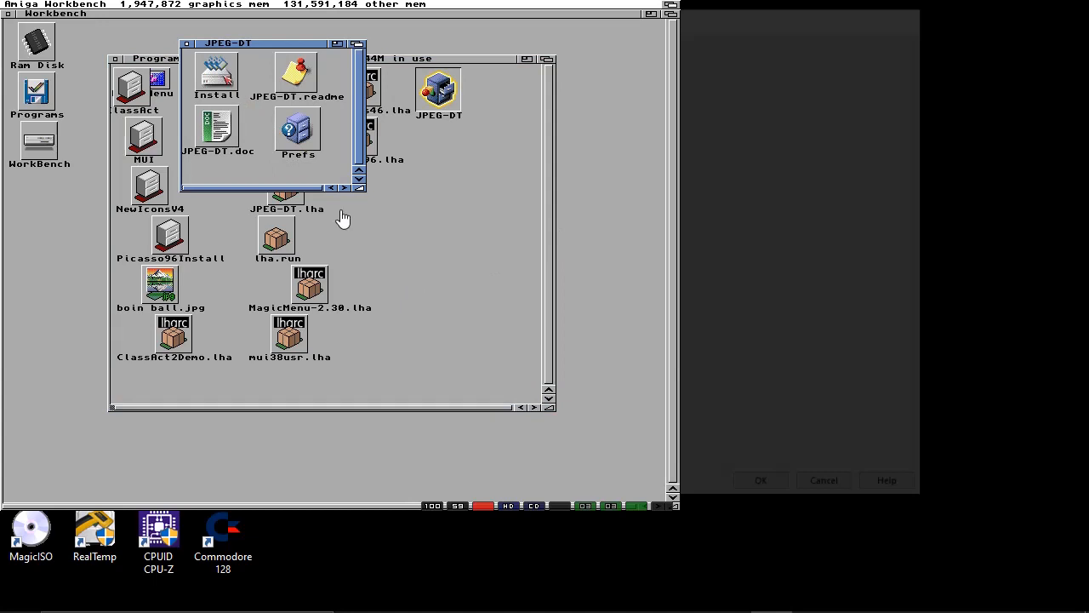
{"action": "double_click", "coordinate": [216, 75]}
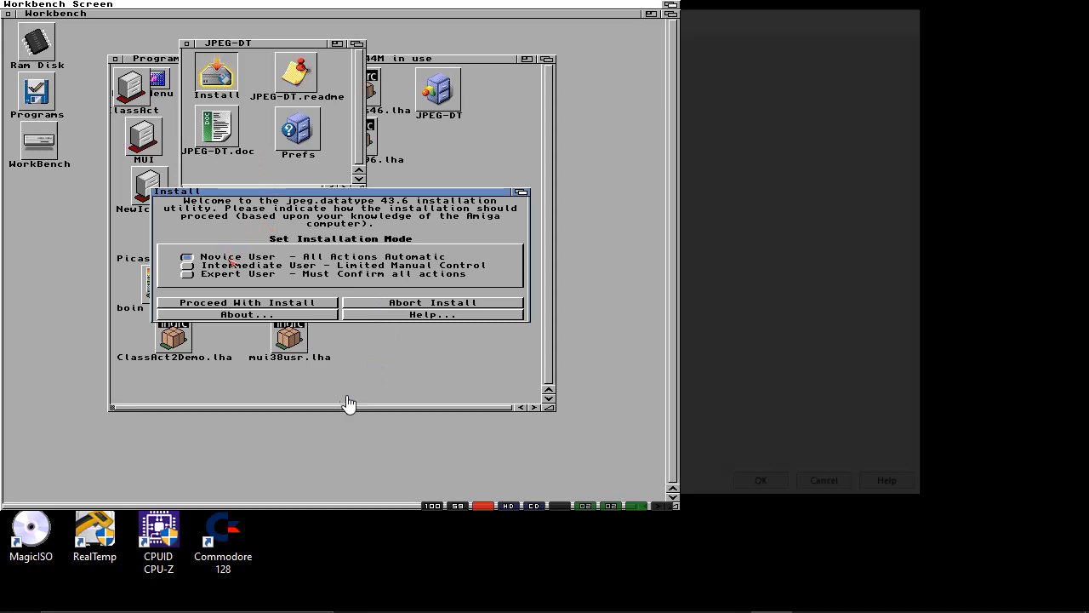
{"action": "left_click", "coordinate": [189, 265]}
{"action": "left_click", "coordinate": [236, 302]}
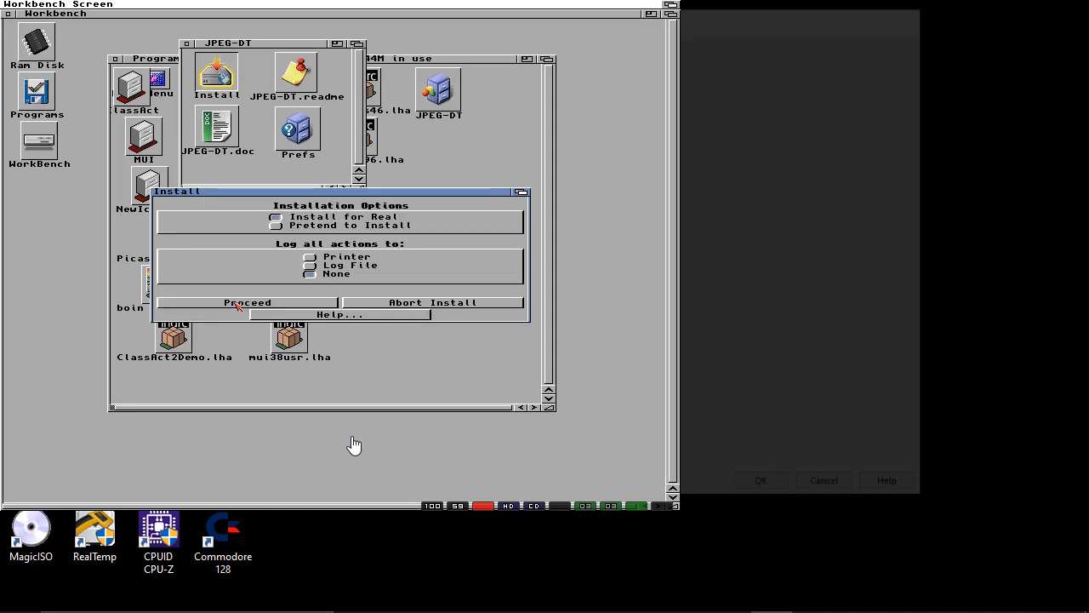
{"action": "left_click", "coordinate": [238, 303]}
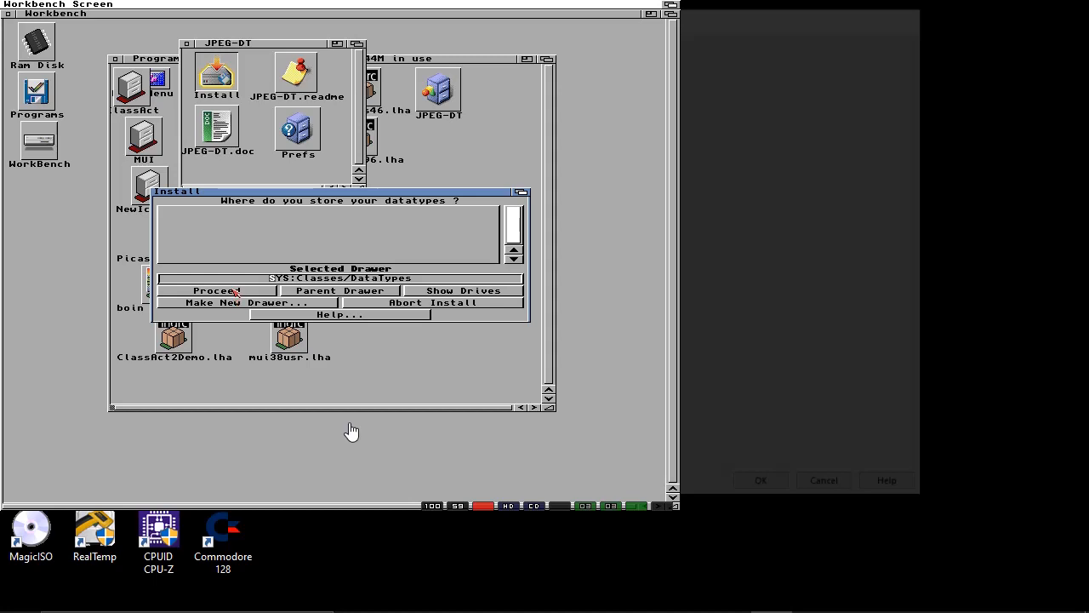
- Accept SYS:Classes/DataTypes, DEVS:DataTypes and SYS:Prefs as the target drawers and finish the jpeg.datatype installation
{"action": "left_click", "coordinate": [234, 291]}
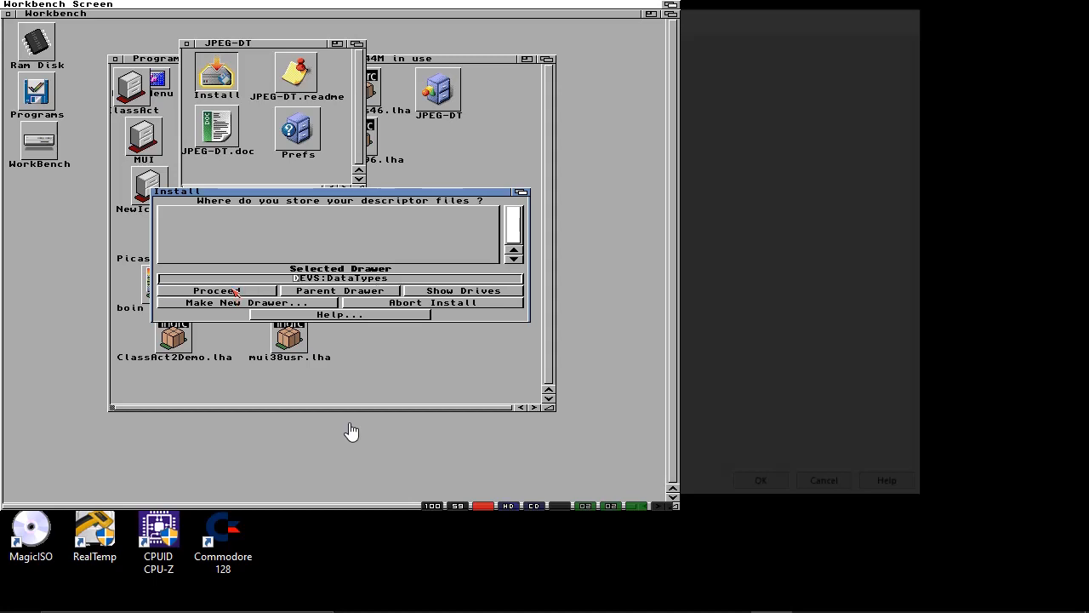
{"action": "left_click", "coordinate": [234, 291]}
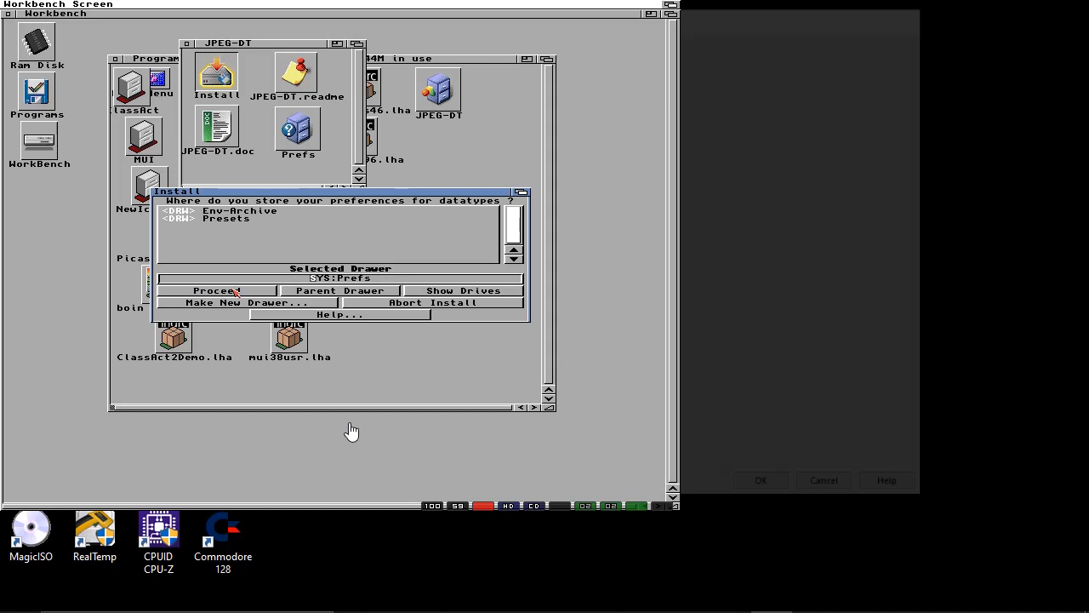
{"action": "left_click", "coordinate": [234, 291]}
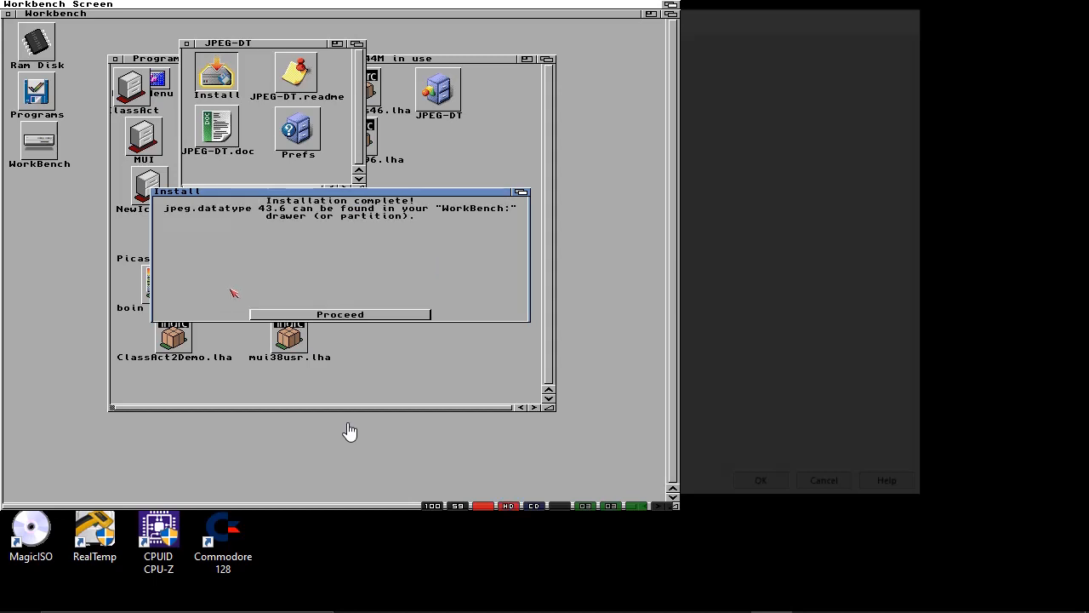
{"action": "left_click", "coordinate": [328, 316]}
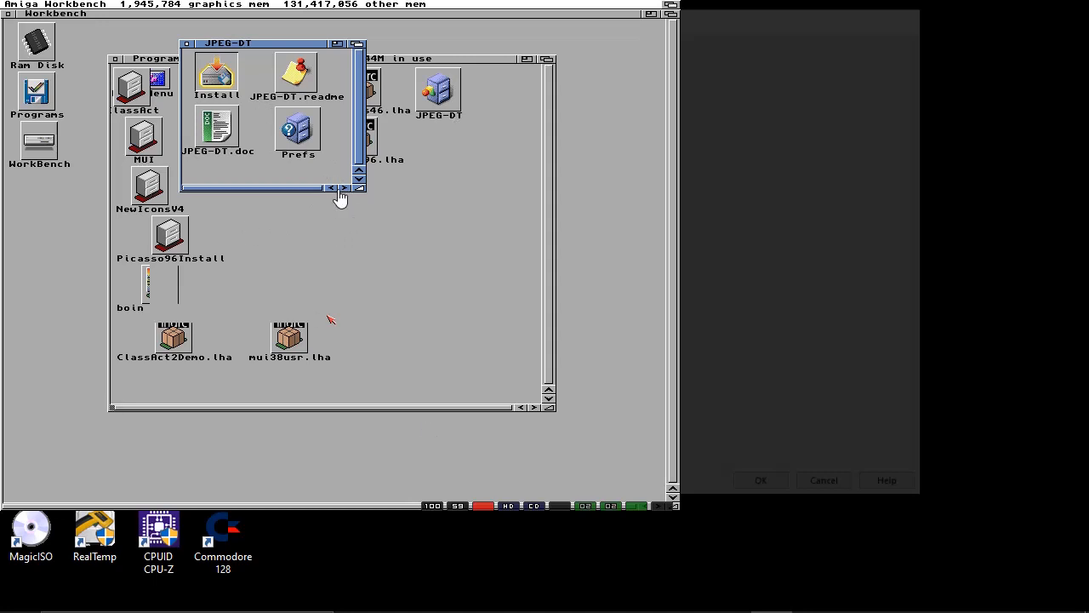
- Reset the emulated Amiga and restart it from WinUAE with the A1200wb3.1 configuration
{"action": "key", "text": "F12"}
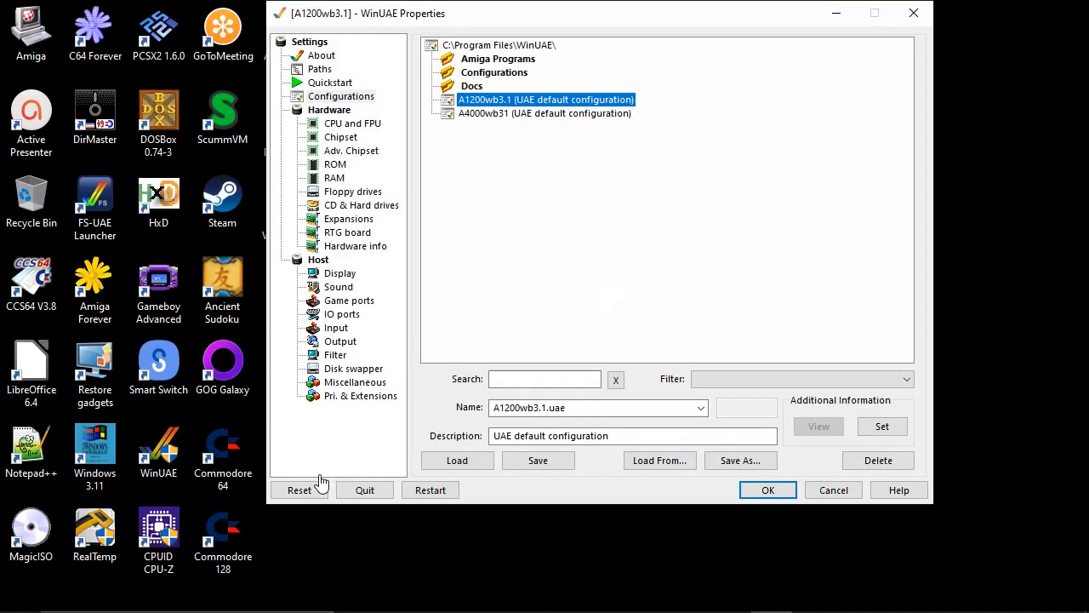
{"action": "left_click", "coordinate": [304, 492]}
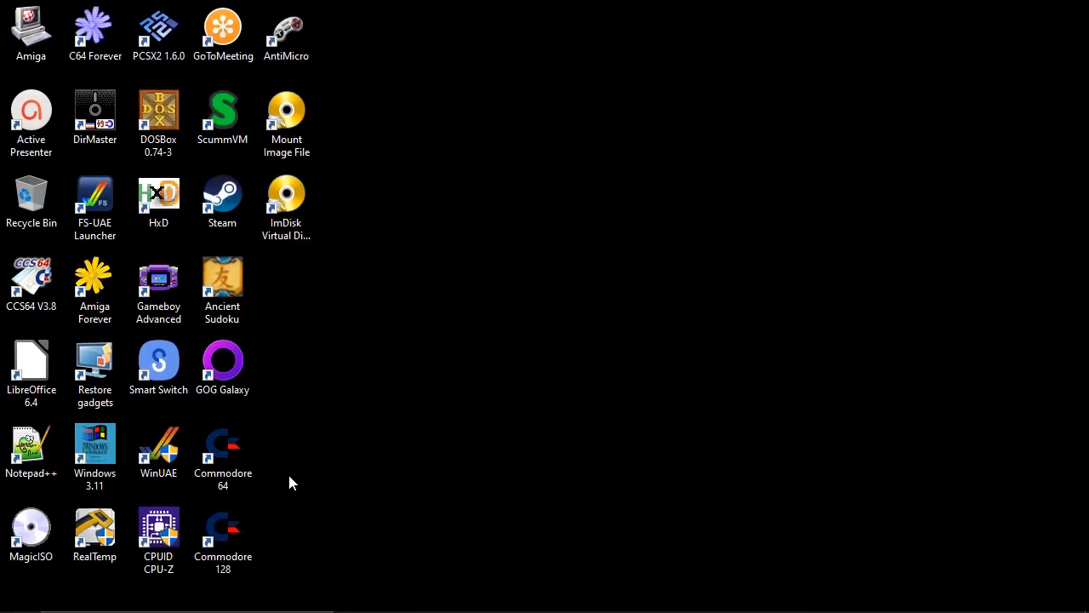
{"action": "left_click", "coordinate": [164, 458]}
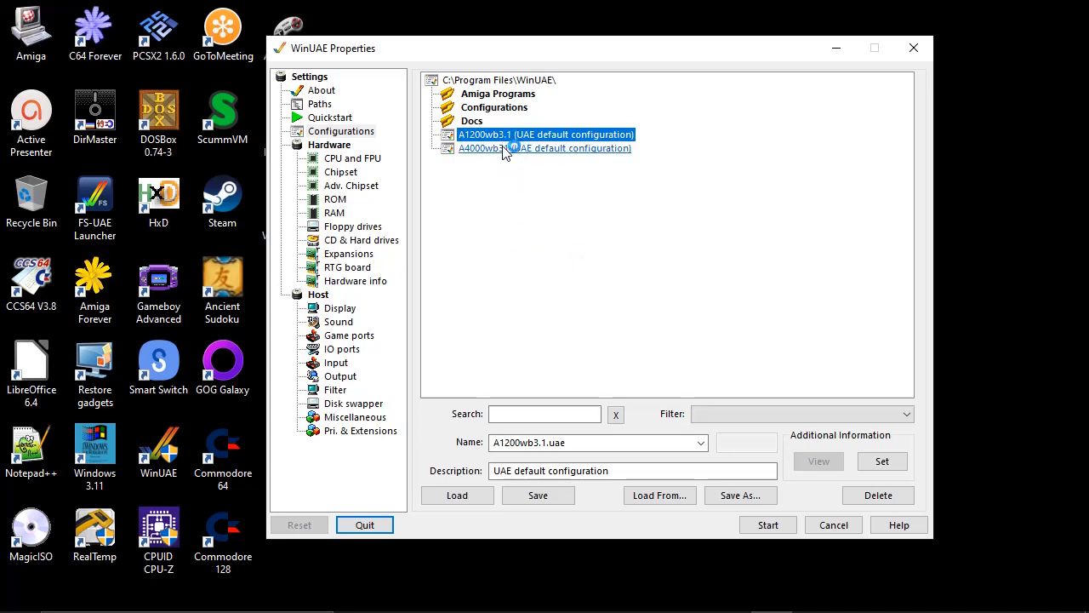
{"action": "left_click", "coordinate": [459, 495]}
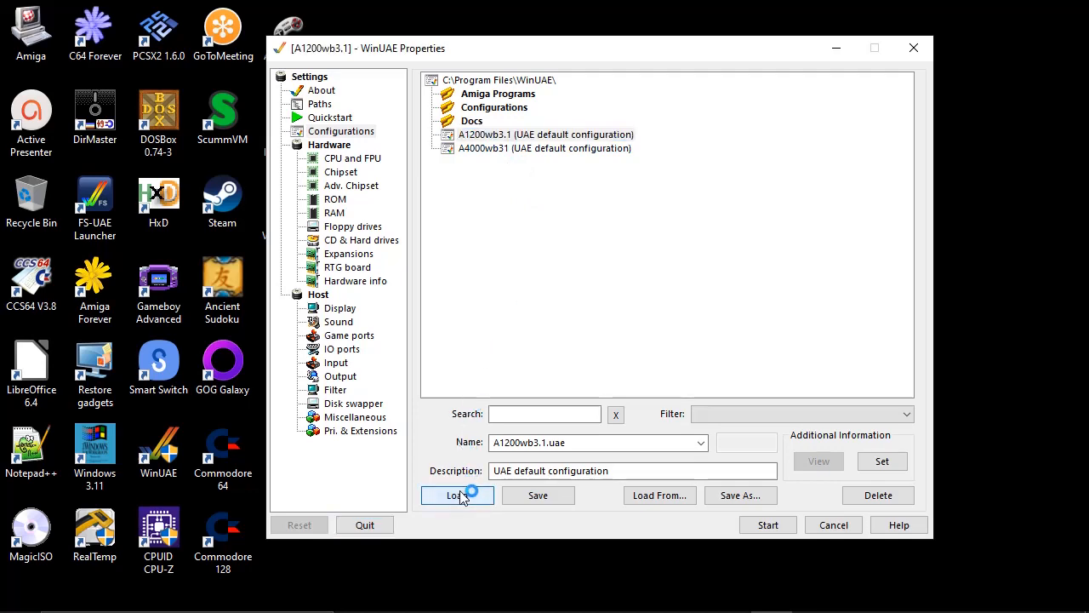
{"action": "left_click", "coordinate": [766, 524]}
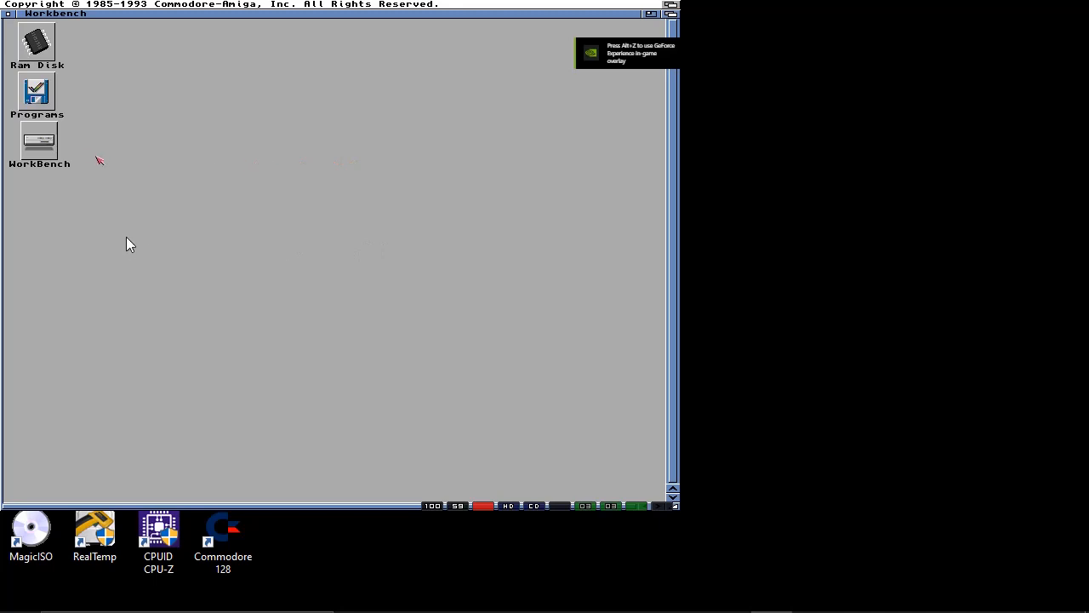
- Open the Prefs drawer on the WorkBench disk and clean up its icons
{"action": "double_click", "coordinate": [47, 142]}
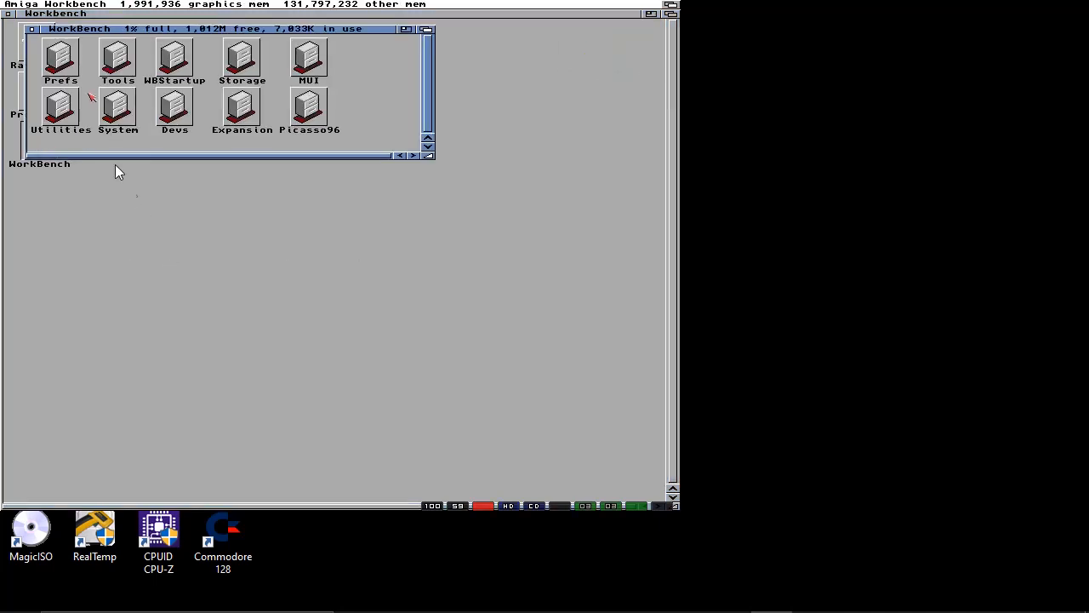
{"action": "double_click", "coordinate": [65, 54]}
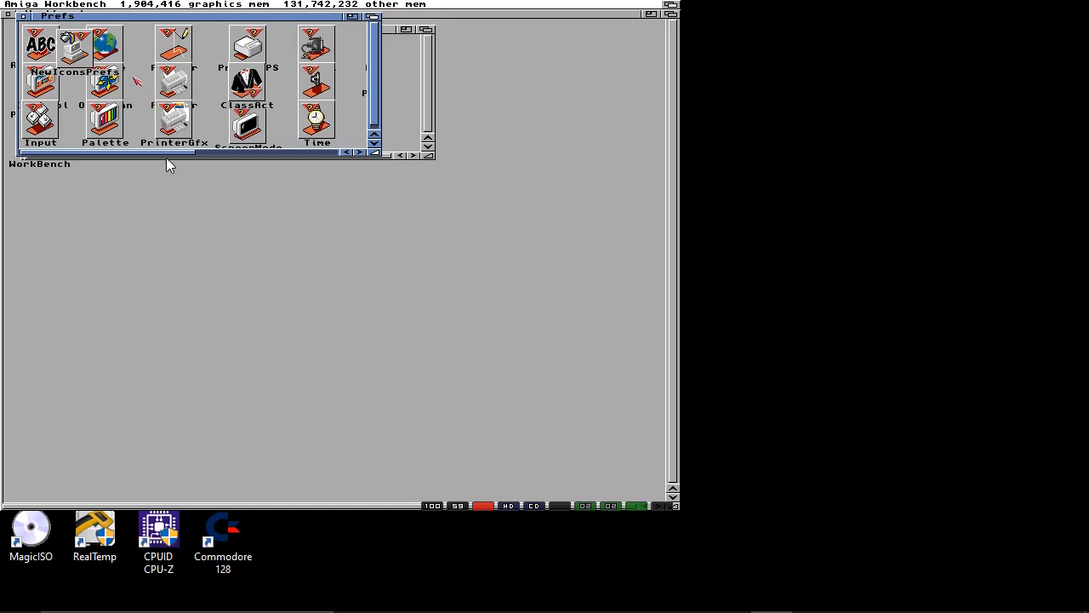
{"action": "right_click", "coordinate": [136, 78]}
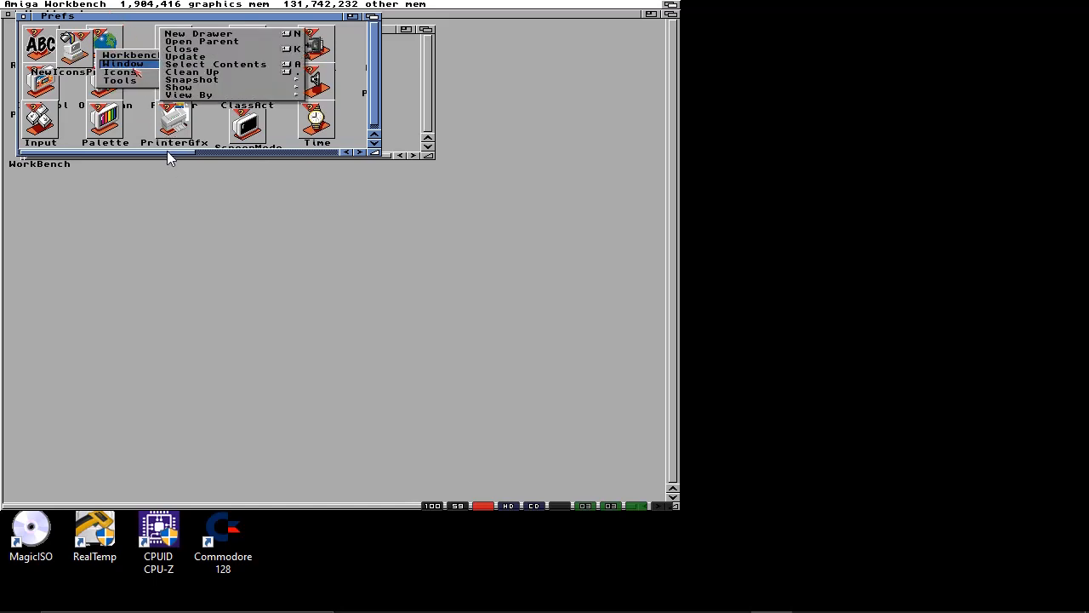
{"action": "left_click", "coordinate": [187, 72]}
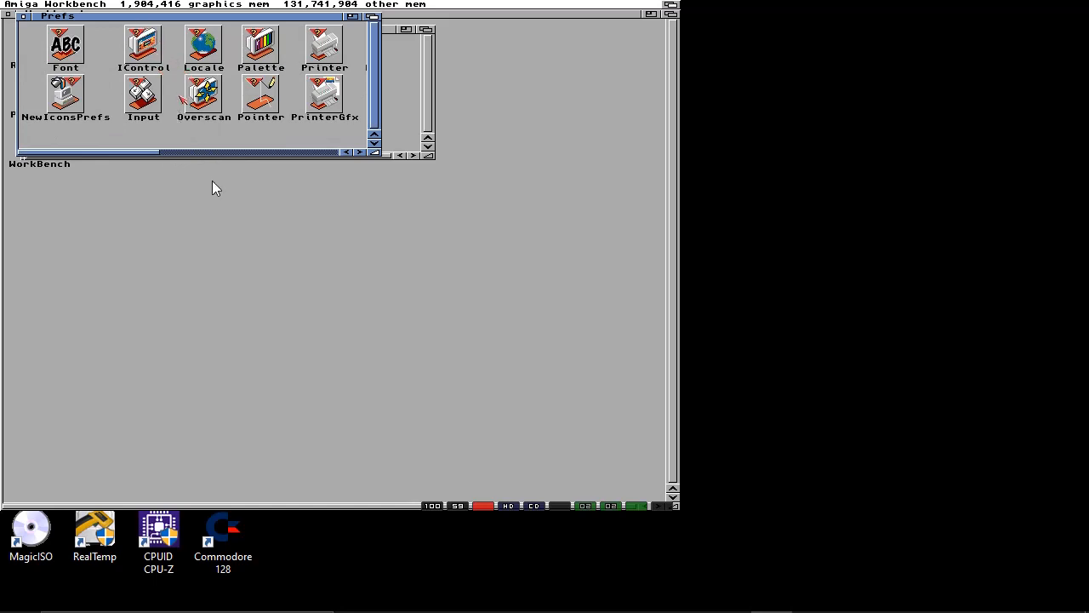
- Select all the icons in the Prefs drawer and snapshot their arrangement
{"action": "right_click", "coordinate": [175, 108]}
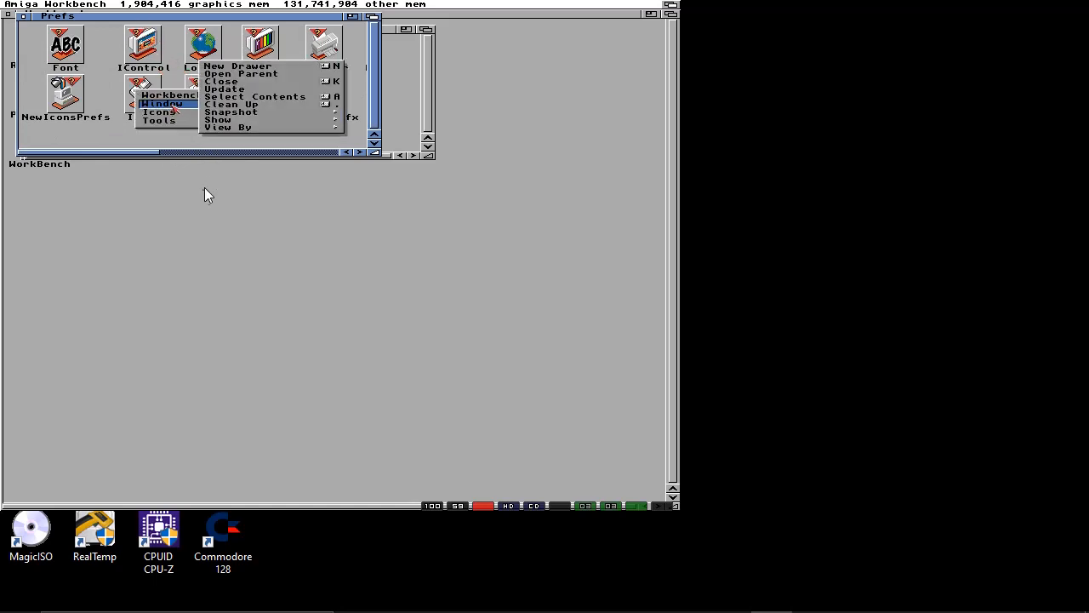
{"action": "left_click", "coordinate": [215, 97]}
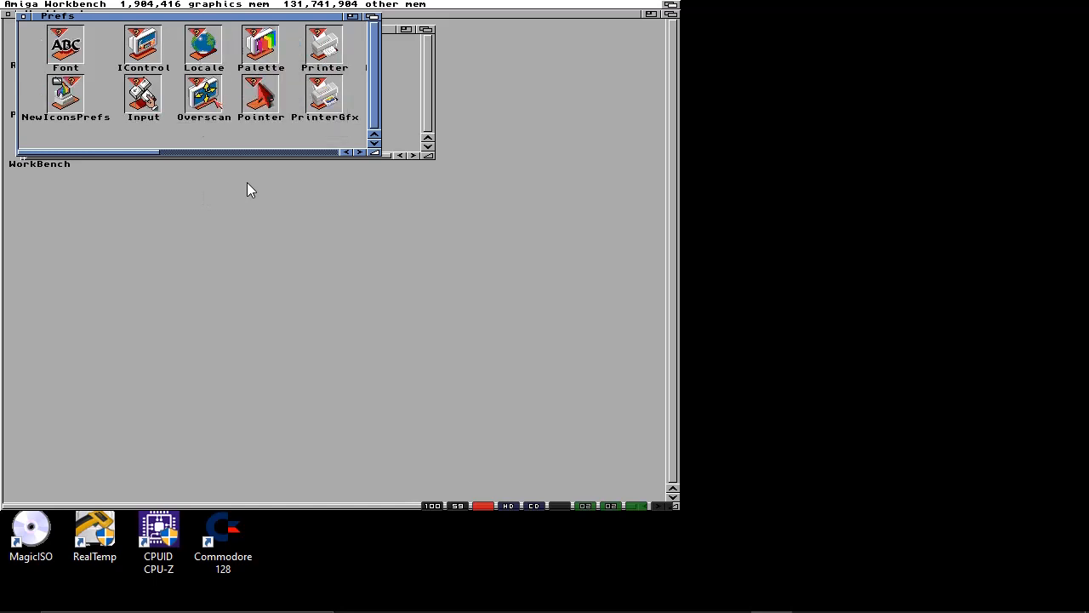
{"action": "right_click", "coordinate": [218, 133]}
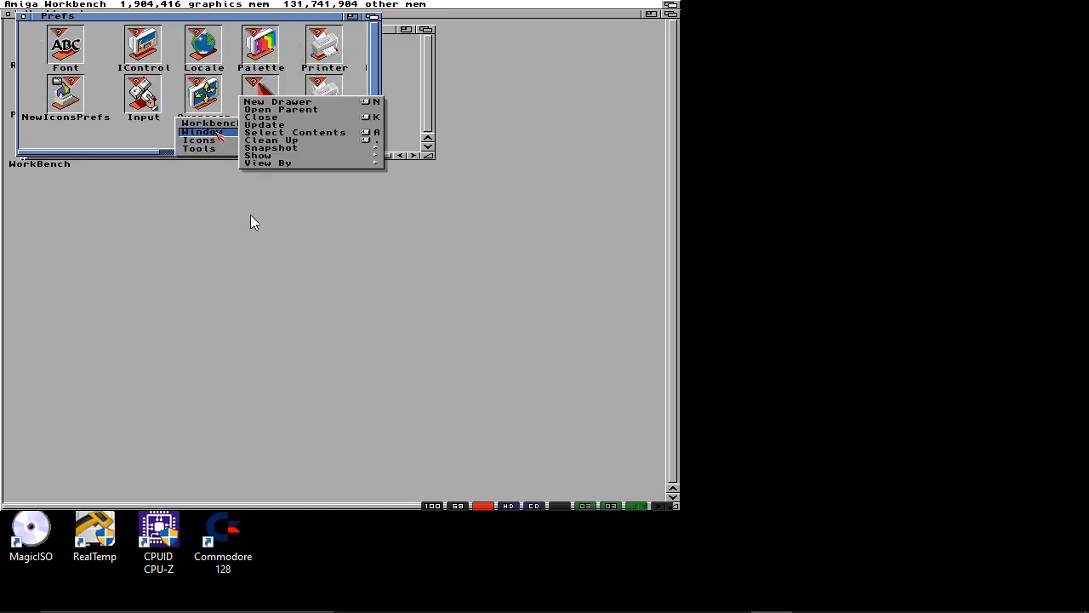
{"action": "mouse_move", "coordinate": [274, 148]}
{"action": "left_click", "coordinate": [351, 154]}
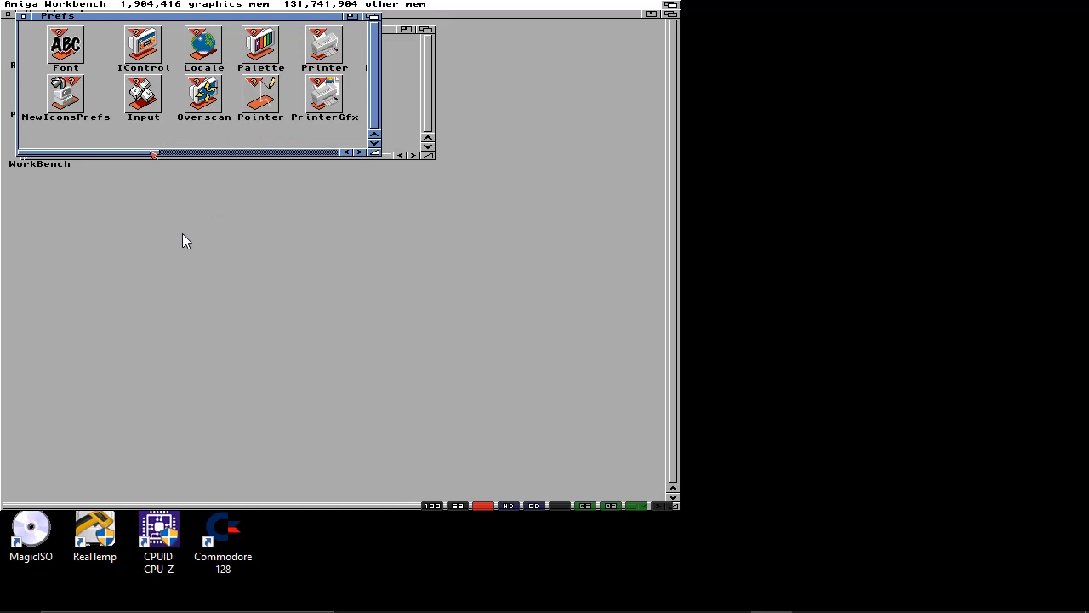
- Look through the preference programs in the Prefs drawer, including JPEGPrefs and MagicMenuPrefs
{"action": "left_click_drag", "start_coordinate": [153, 154], "coordinate": [311, 183]}
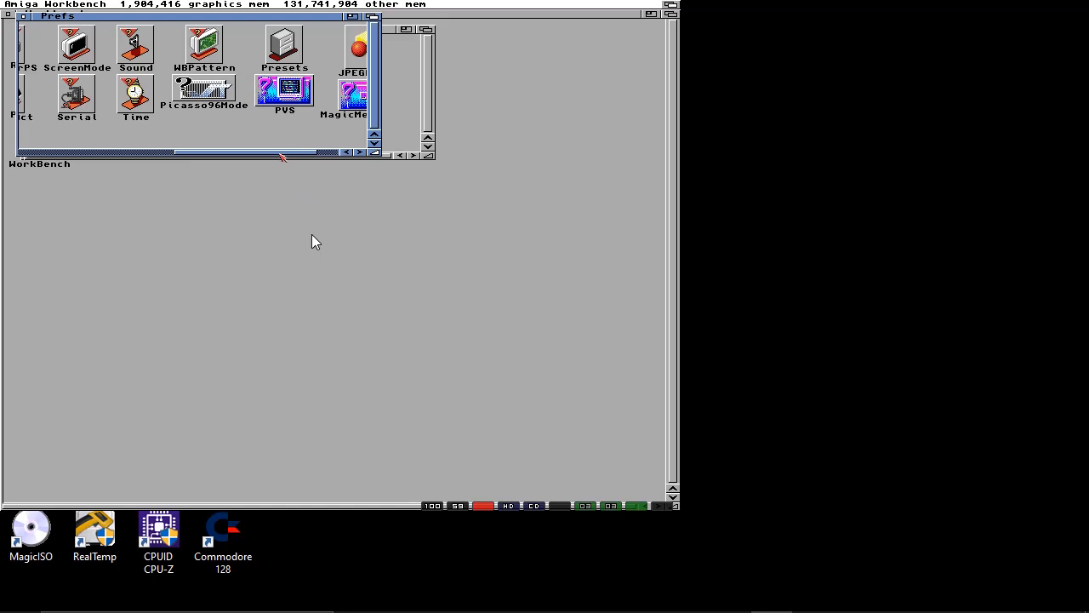
{"action": "left_click_drag", "start_coordinate": [283, 154], "coordinate": [301, 159]}
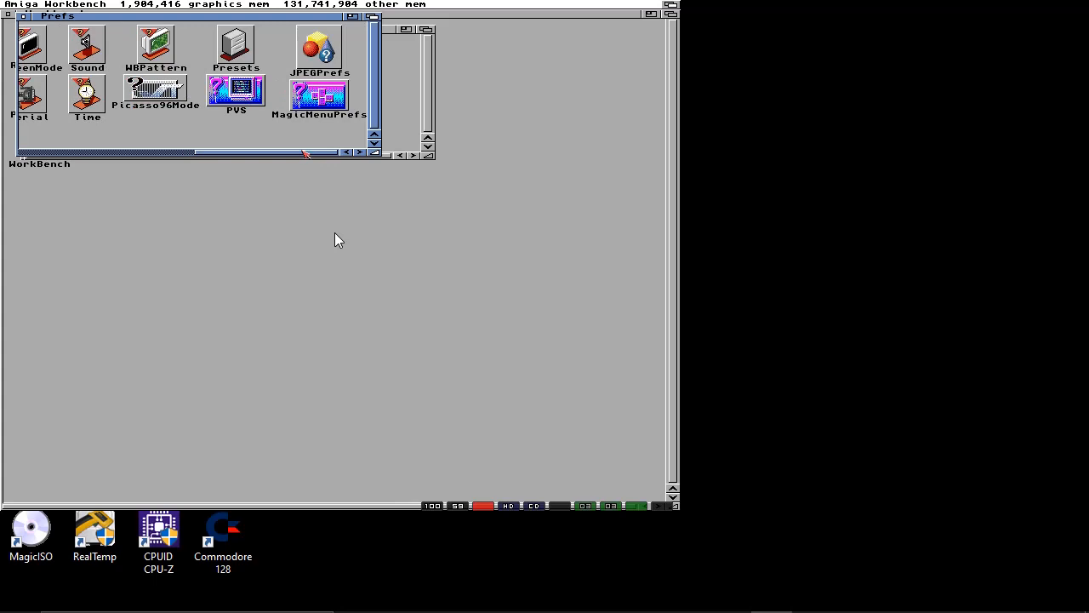
{"action": "left_click_drag", "start_coordinate": [303, 152], "coordinate": [216, 156]}
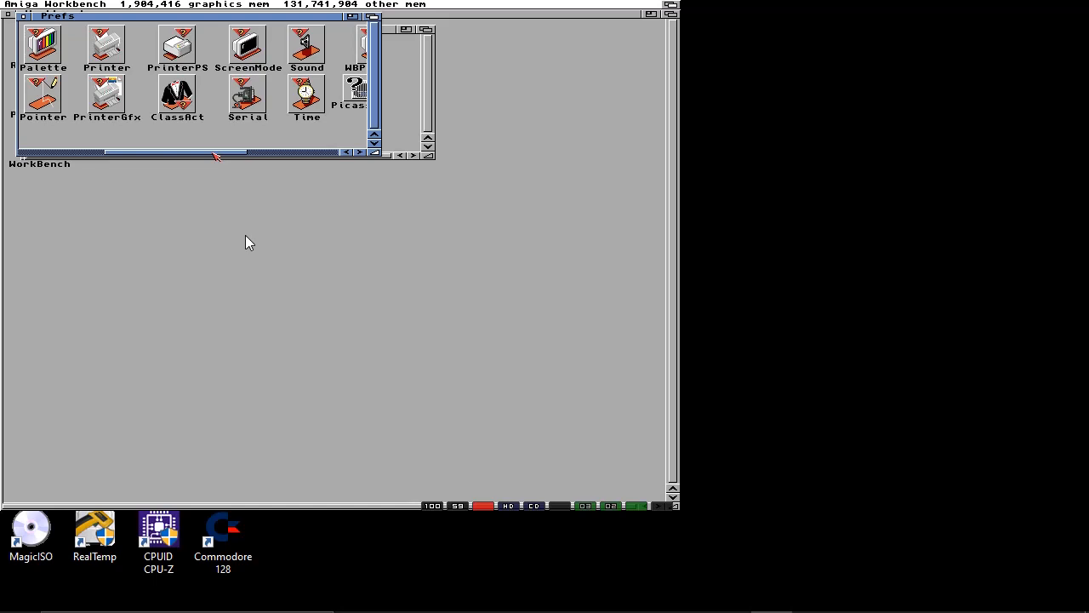
{"action": "left_click_drag", "start_coordinate": [215, 156], "coordinate": [111, 157]}
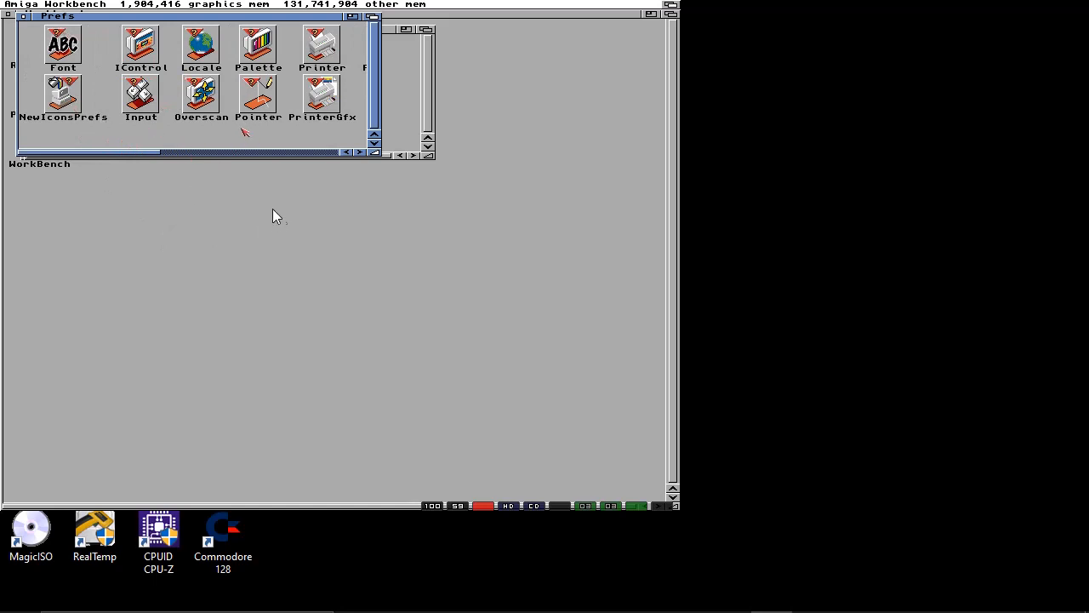
{"action": "left_click", "coordinate": [361, 152]}
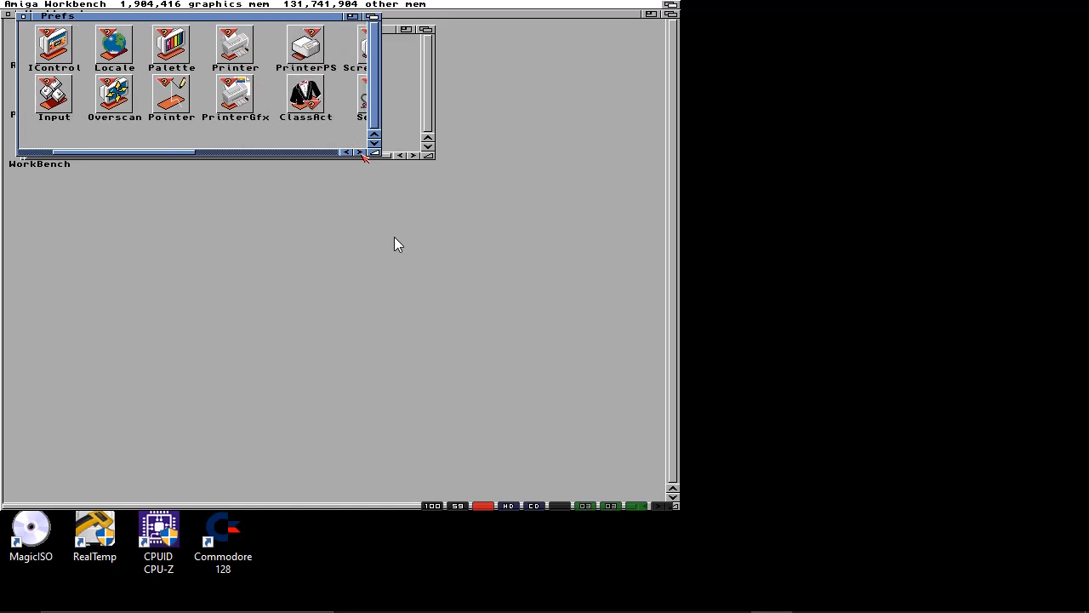
{"action": "left_click", "coordinate": [361, 153]}
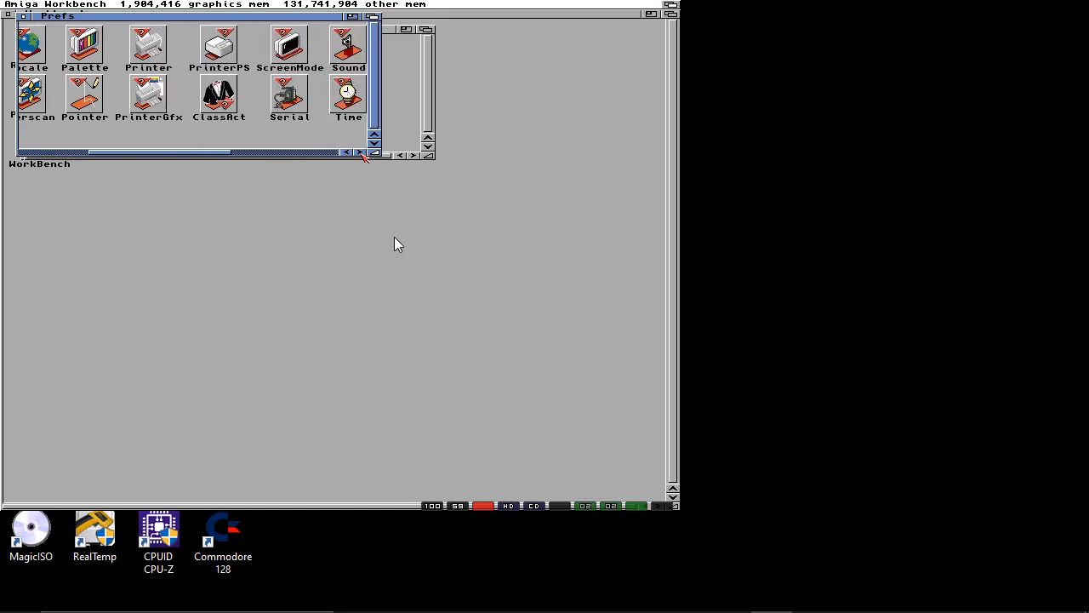
{"action": "left_click", "coordinate": [361, 152]}
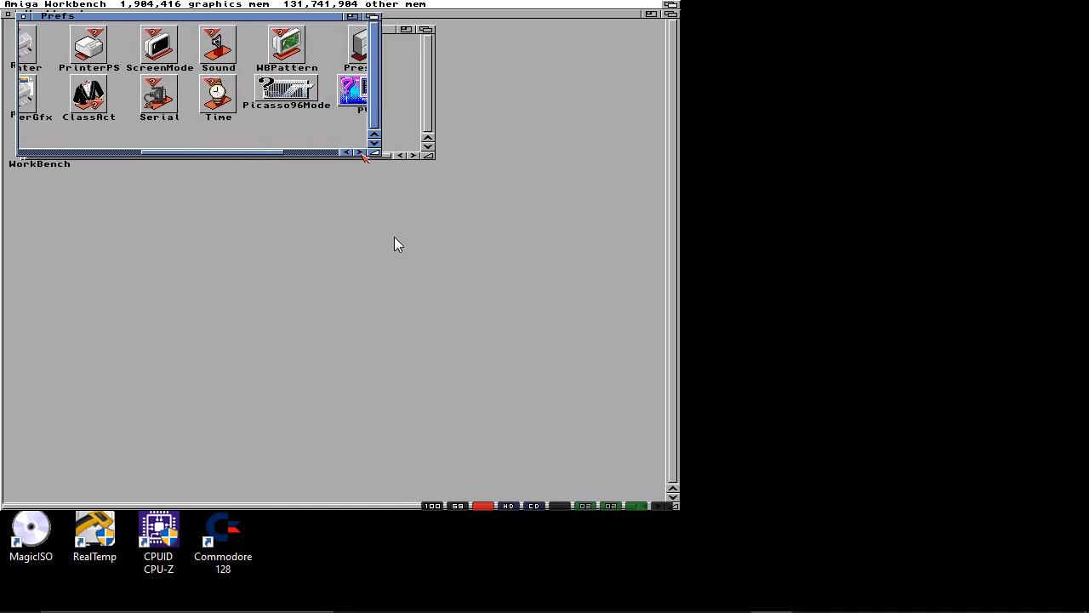
{"action": "left_click", "coordinate": [360, 152]}
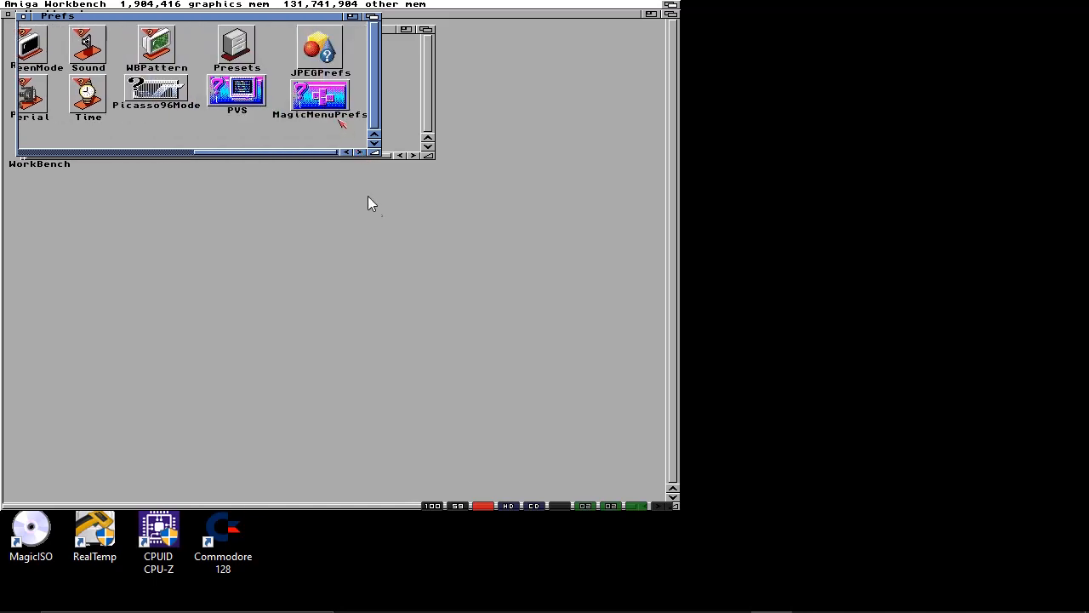
- Open JPEGPrefs, cycle the V40 Dithermode three options onward, and save the preferences
{"action": "double_click", "coordinate": [322, 48]}
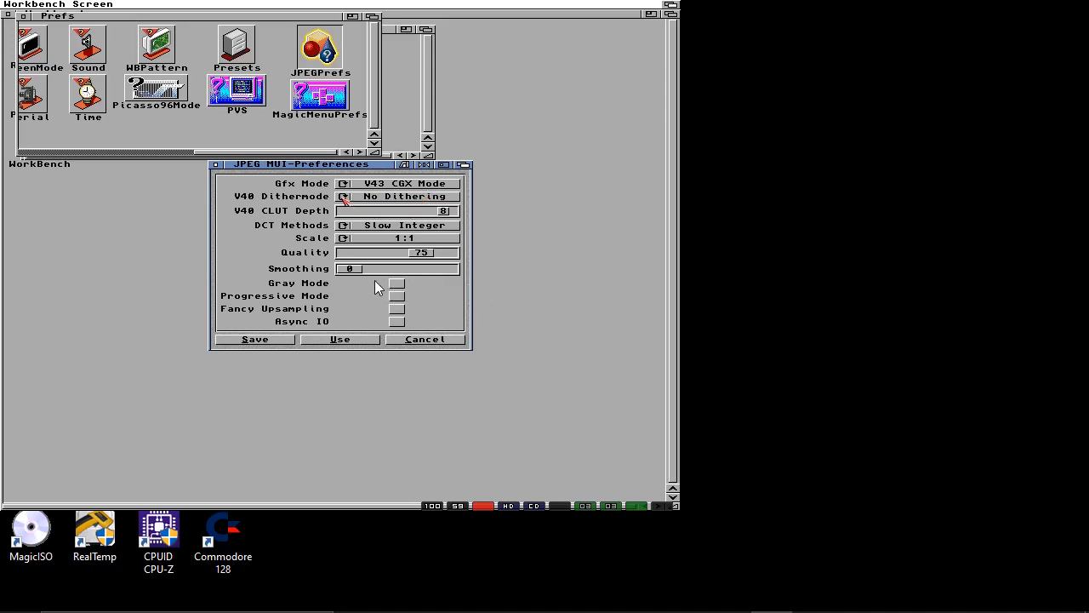
{"action": "left_click", "coordinate": [344, 196]}
{"action": "left_click", "coordinate": [343, 197]}
{"action": "left_click", "coordinate": [344, 196]}
{"action": "left_click", "coordinate": [279, 341]}
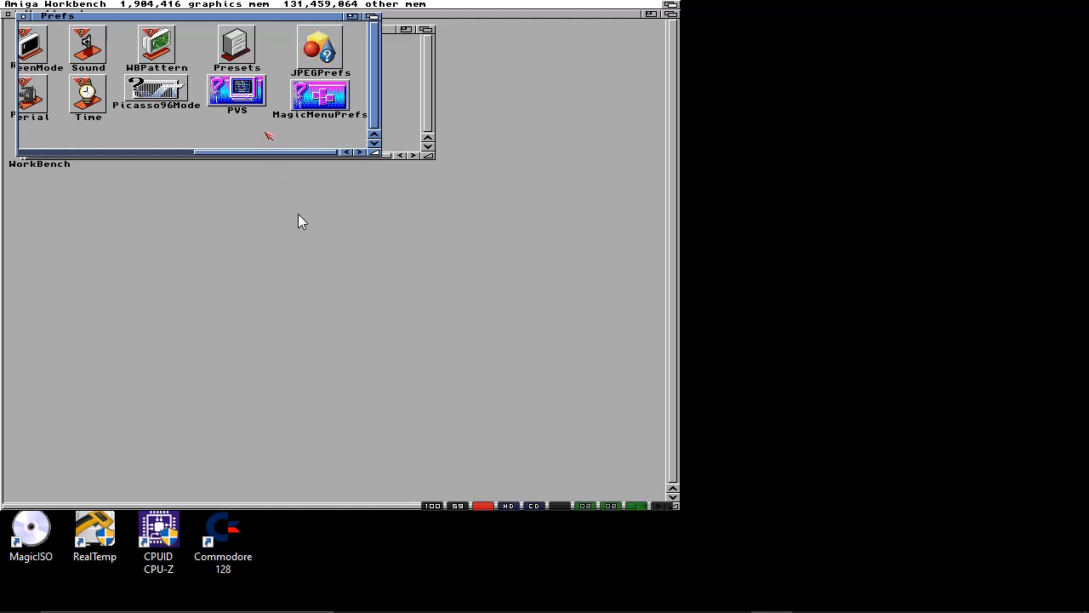
- Create a new drawer named Pictures inside the Prefs drawer
{"action": "right_click", "coordinate": [269, 133]}
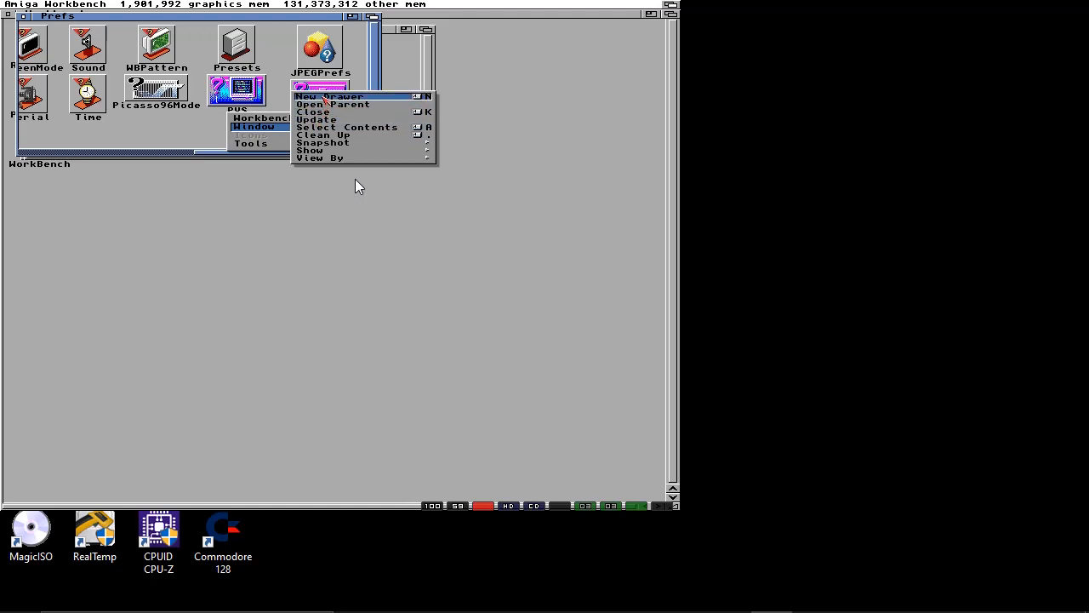
{"action": "right_click", "coordinate": [325, 100]}
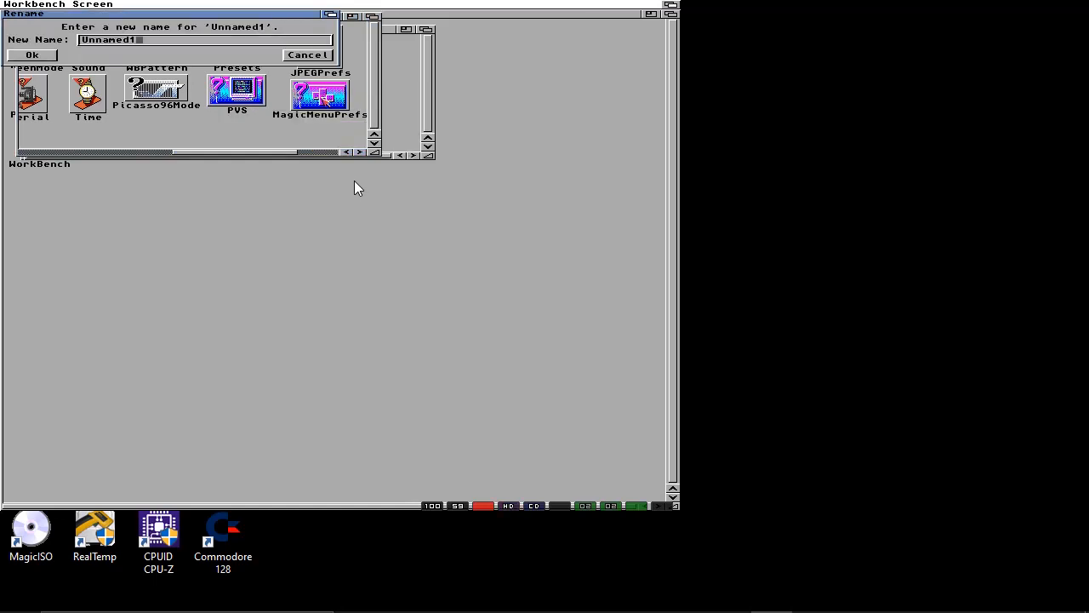
{"action": "key", "text": "BackSpace"}
{"action": "key", "text": "BackSpace"}
{"action": "key", "text": "BackSpace"}
{"action": "key", "text": "BackSpace"}
{"action": "key", "text": "BackSpace"}
{"action": "key", "text": "BackSpace"}
{"action": "key", "text": "BackSpace"}
{"action": "key", "text": "BackSpace"}
{"action": "type", "text": "p"}
{"action": "key", "text": "BackSpace"}
{"action": "type", "text": "Pictures"}
{"action": "left_click", "coordinate": [34, 56]}
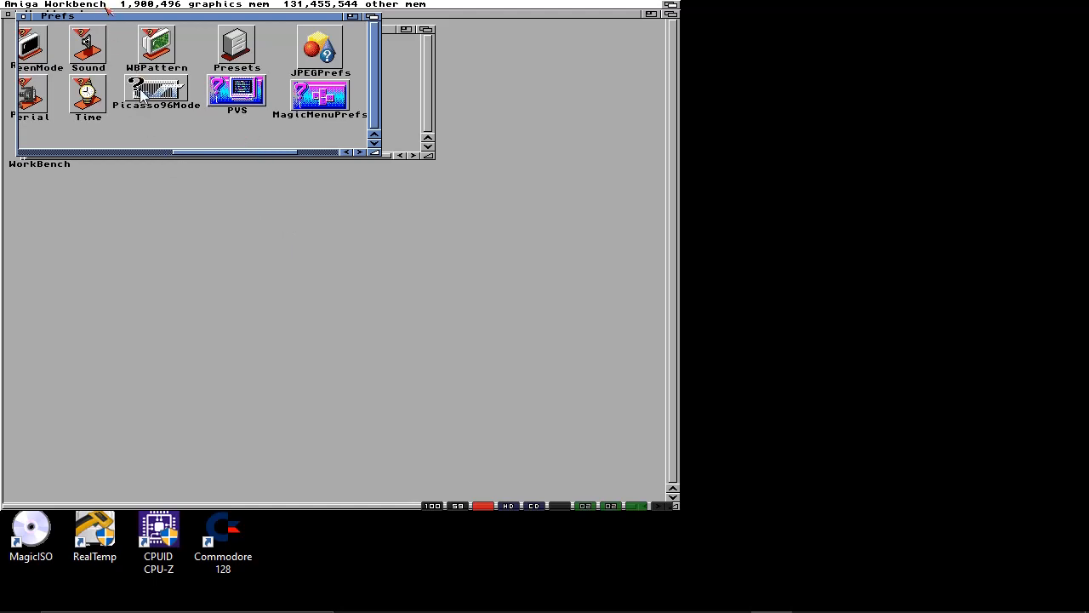
- Update the Prefs drawer to reach the Pictures drawer, and move the Prefs and WorkBench windows clear of the desktop disk icons
{"action": "right_click", "coordinate": [203, 126]}
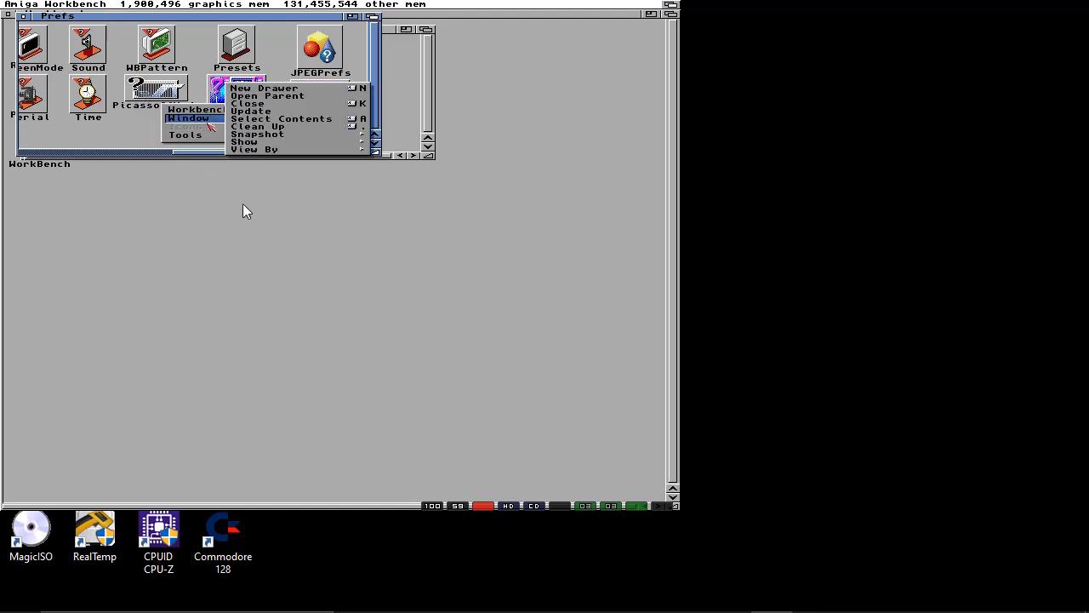
{"action": "left_click", "coordinate": [245, 111]}
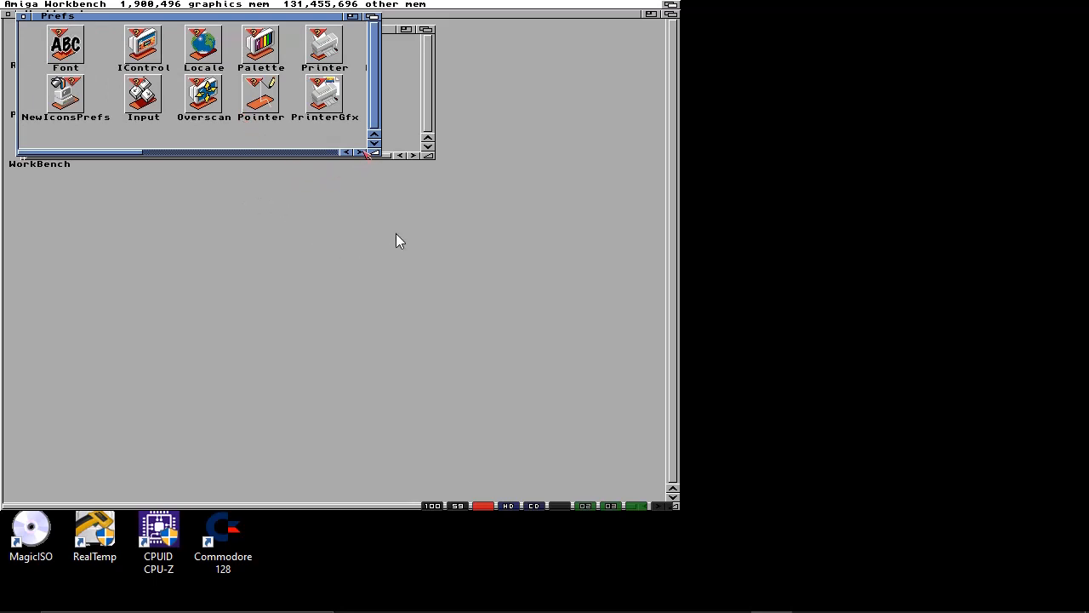
{"action": "left_click_drag", "start_coordinate": [361, 152], "coordinate": [362, 153]}
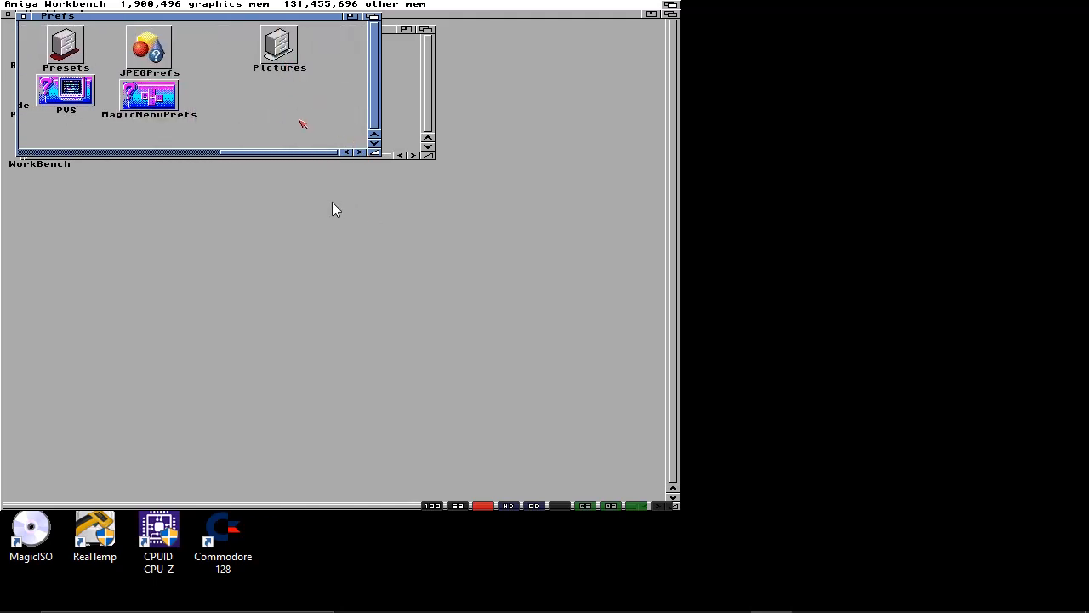
{"action": "left_click_drag", "start_coordinate": [199, 16], "coordinate": [410, 92]}
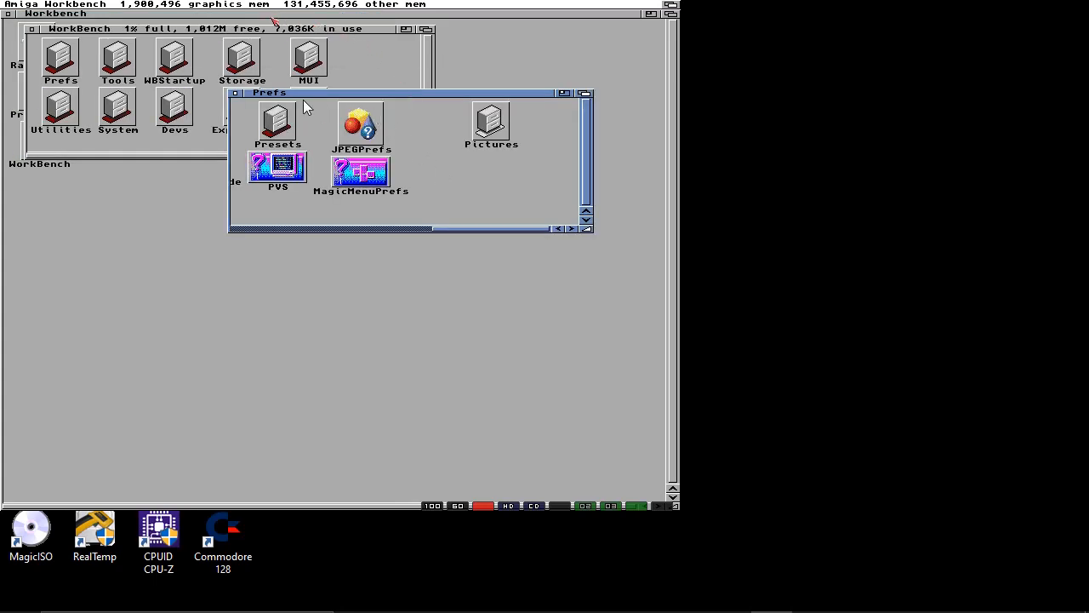
{"action": "left_click_drag", "start_coordinate": [263, 31], "coordinate": [479, 49]}
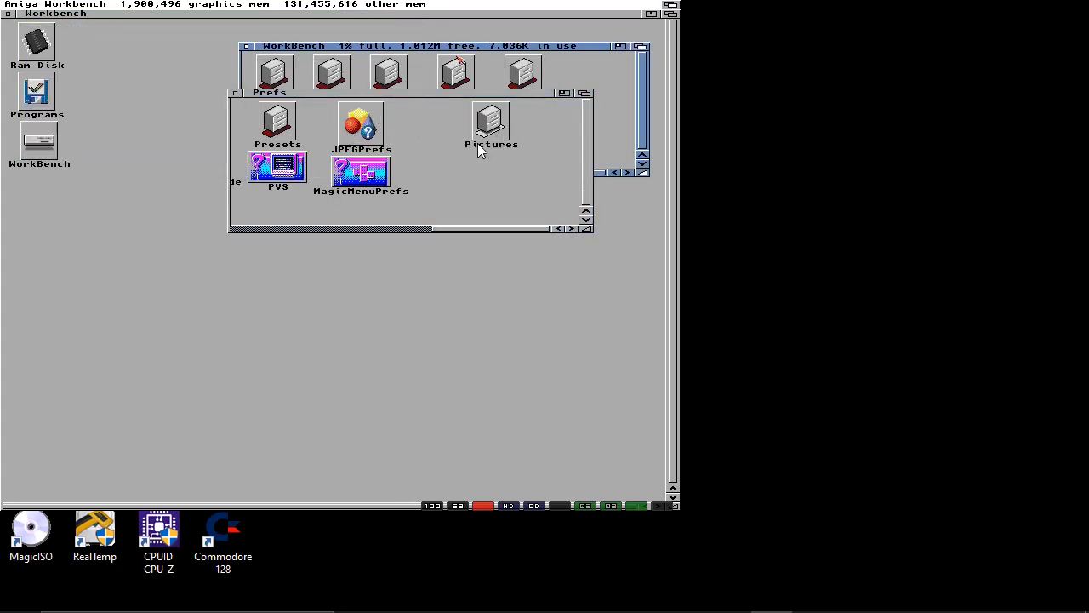
- Show all files in the Programs volume, copy boin ball.jpg into the Pictures drawer, and close Programs
{"action": "double_click", "coordinate": [38, 94]}
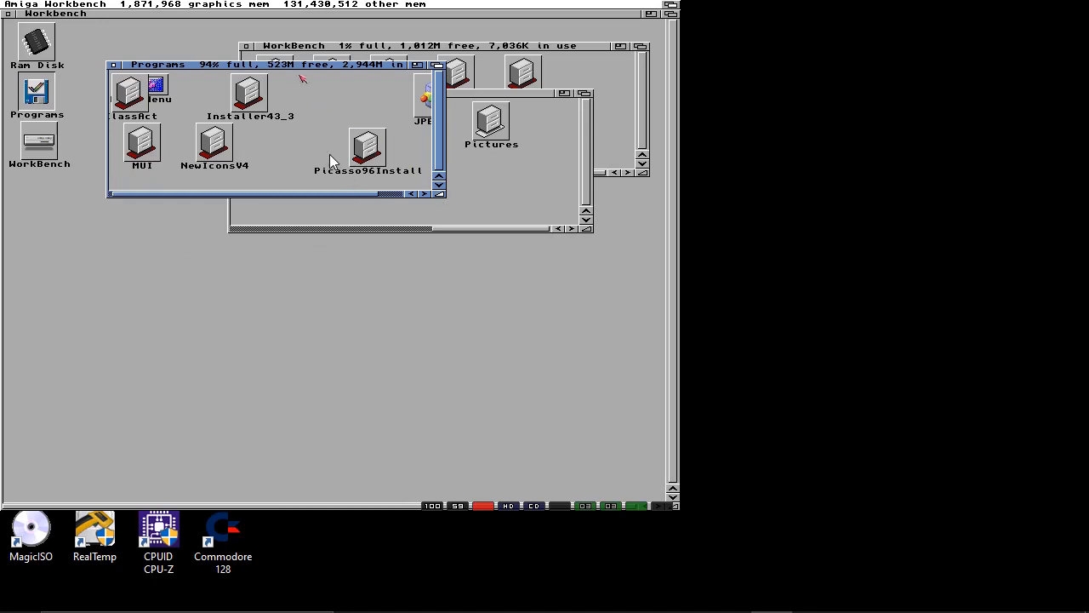
{"action": "left_click_drag", "start_coordinate": [290, 66], "coordinate": [241, 250]}
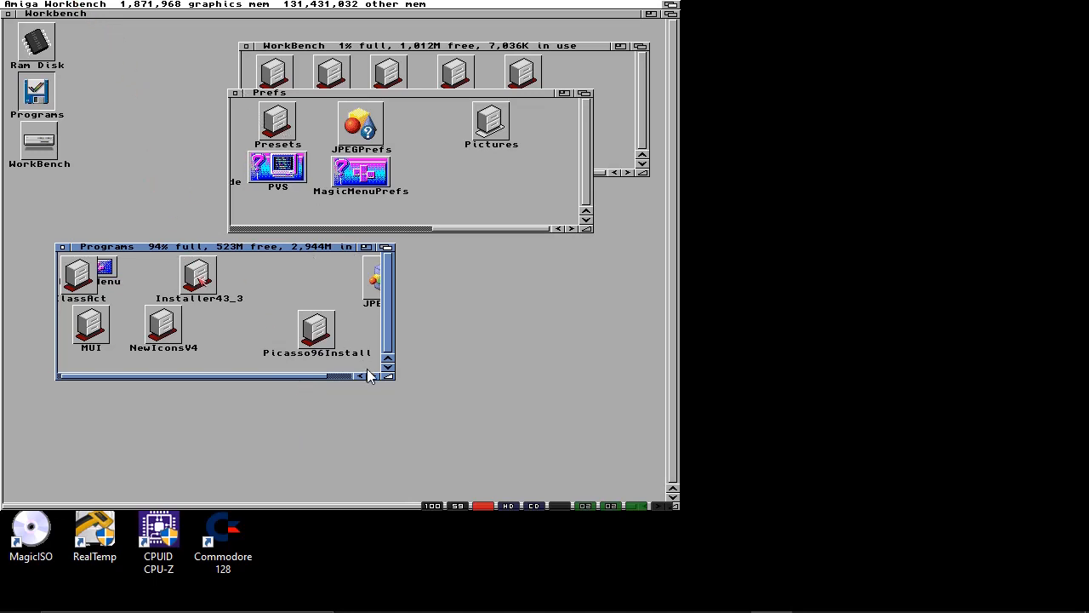
{"action": "right_click", "coordinate": [264, 291]}
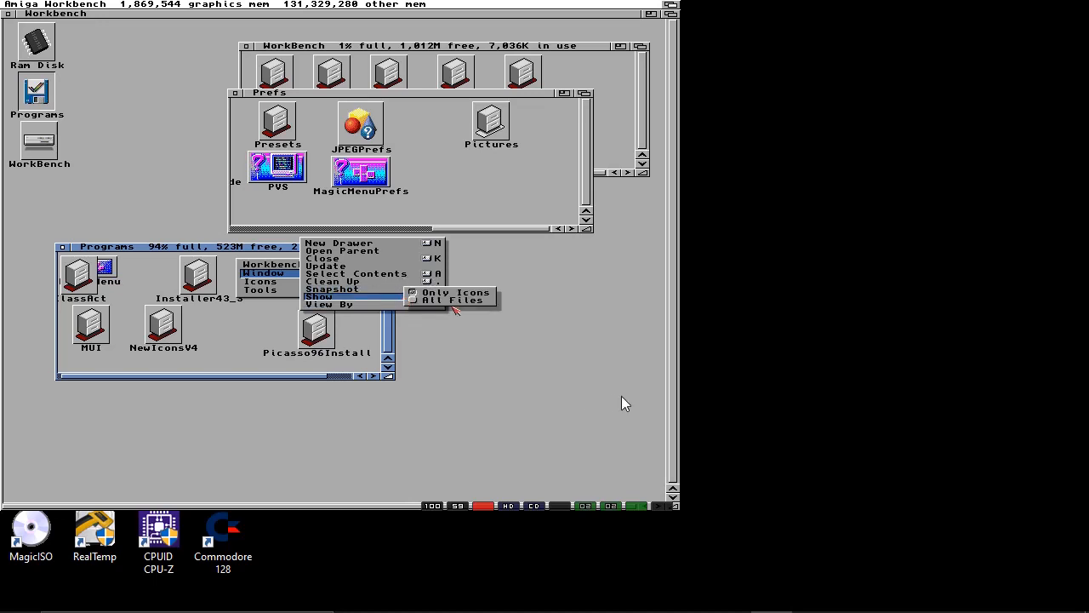
{"action": "right_click", "coordinate": [451, 300]}
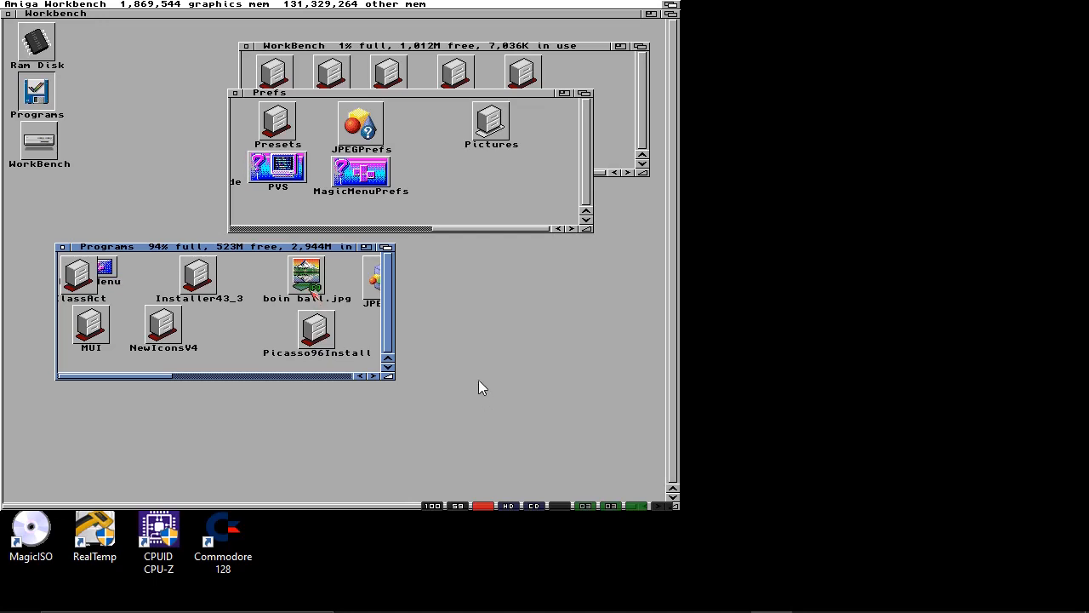
{"action": "left_click_drag", "start_coordinate": [304, 269], "coordinate": [492, 118]}
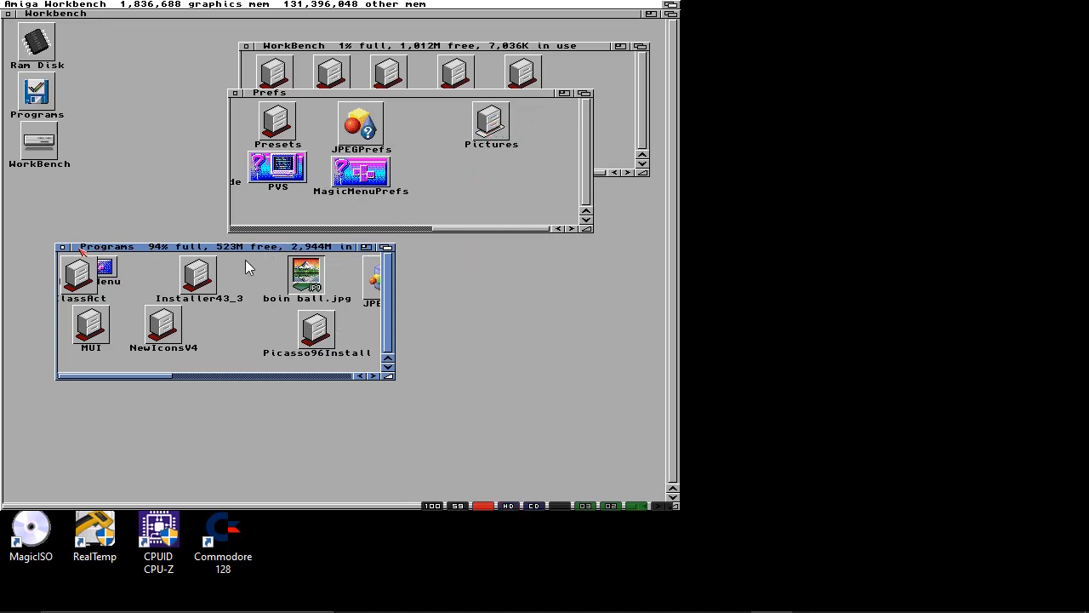
{"action": "left_click", "coordinate": [63, 248]}
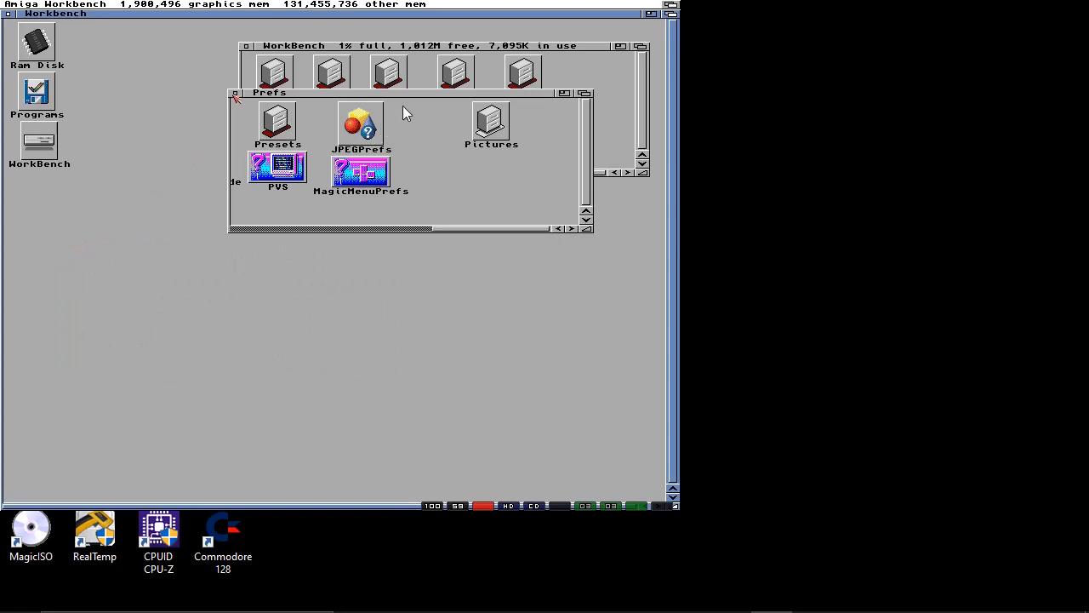
- Reopen the Prefs drawer and launch the WBPattern preferences
{"action": "left_click", "coordinate": [238, 95]}
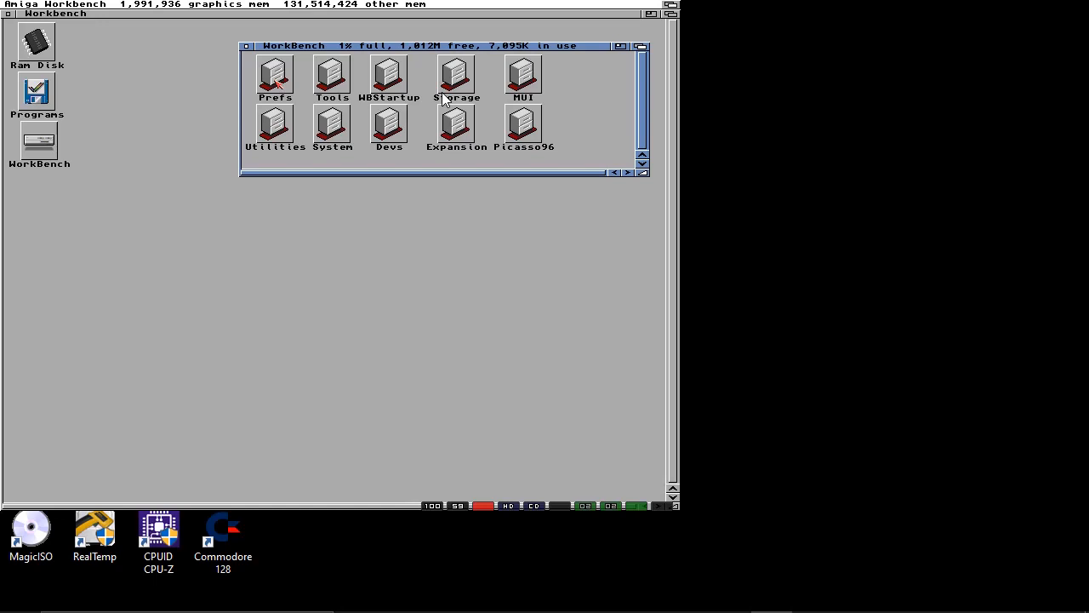
{"action": "double_click", "coordinate": [272, 85]}
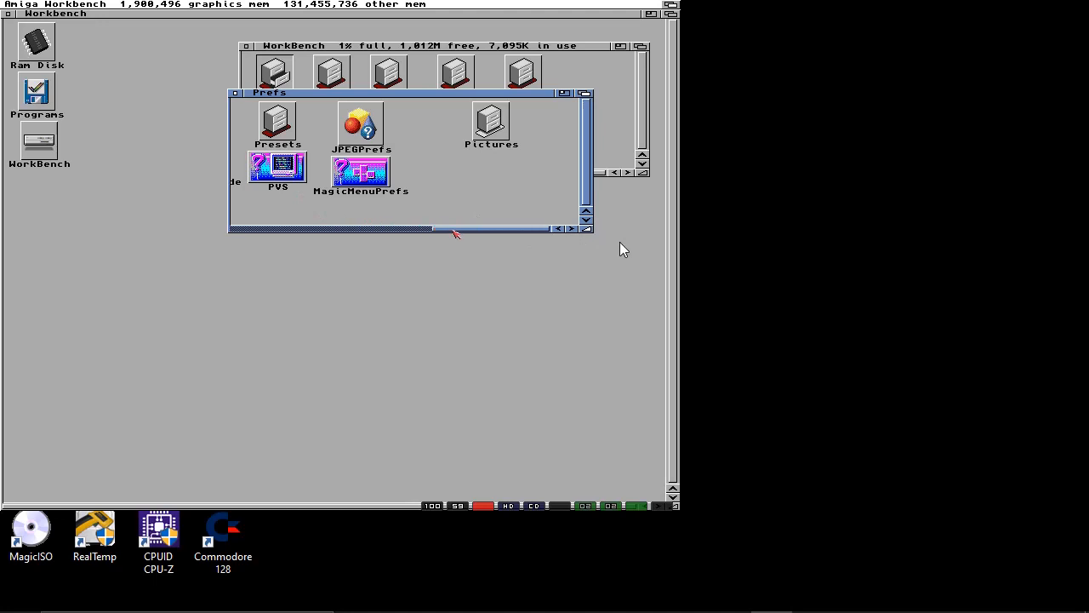
{"action": "left_click_drag", "start_coordinate": [455, 233], "coordinate": [279, 255]}
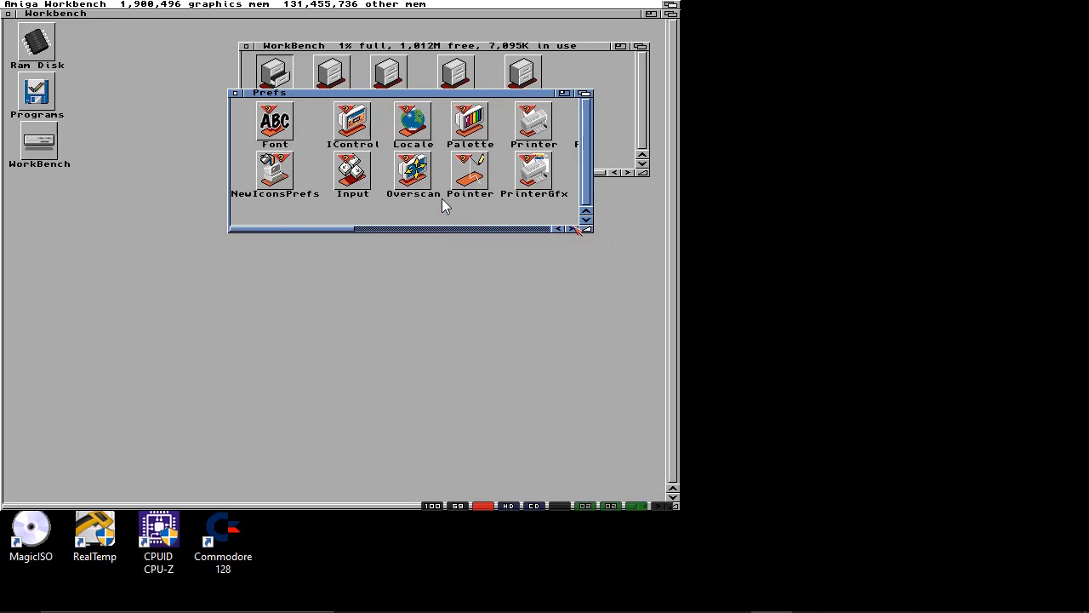
{"action": "left_click", "coordinate": [574, 227]}
{"action": "left_click", "coordinate": [574, 227]}
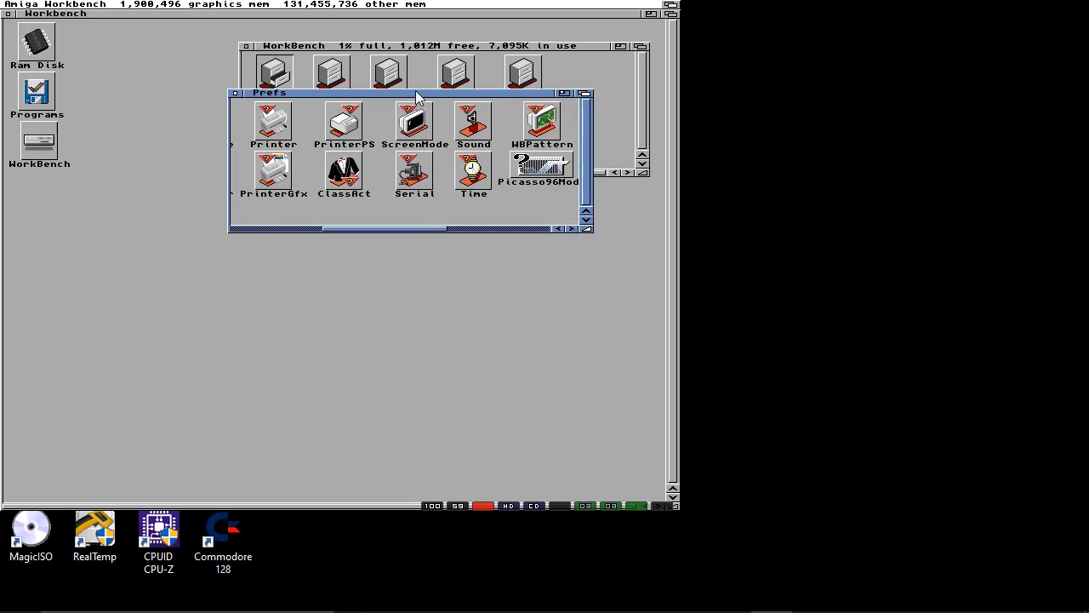
{"action": "double_click", "coordinate": [542, 122]}
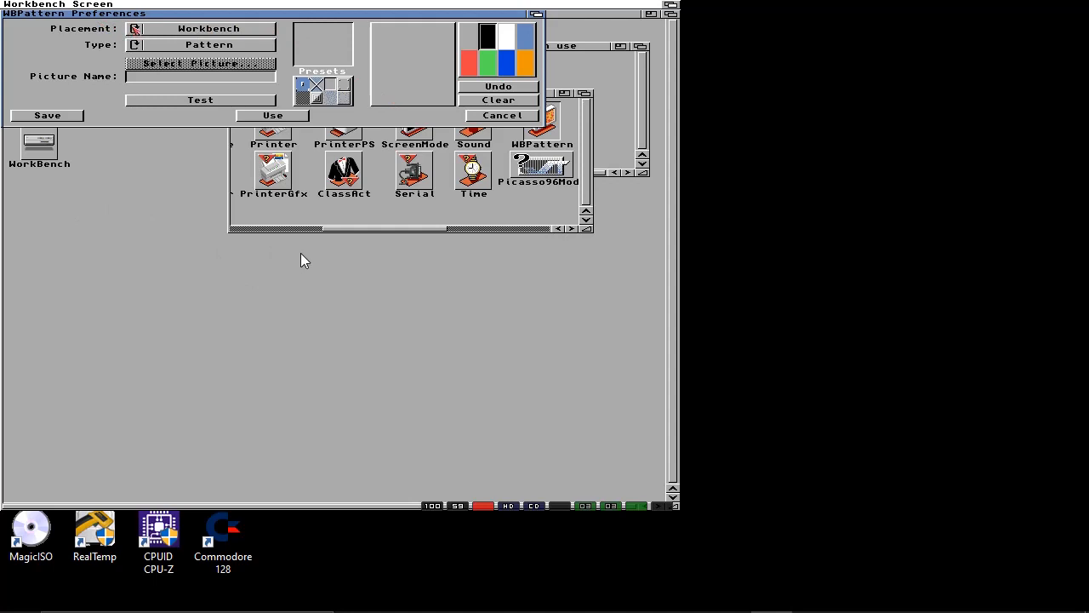
- Keep the pattern placement on Workbench and set the type to Picture
{"action": "left_click", "coordinate": [132, 29]}
{"action": "left_click", "coordinate": [135, 29]}
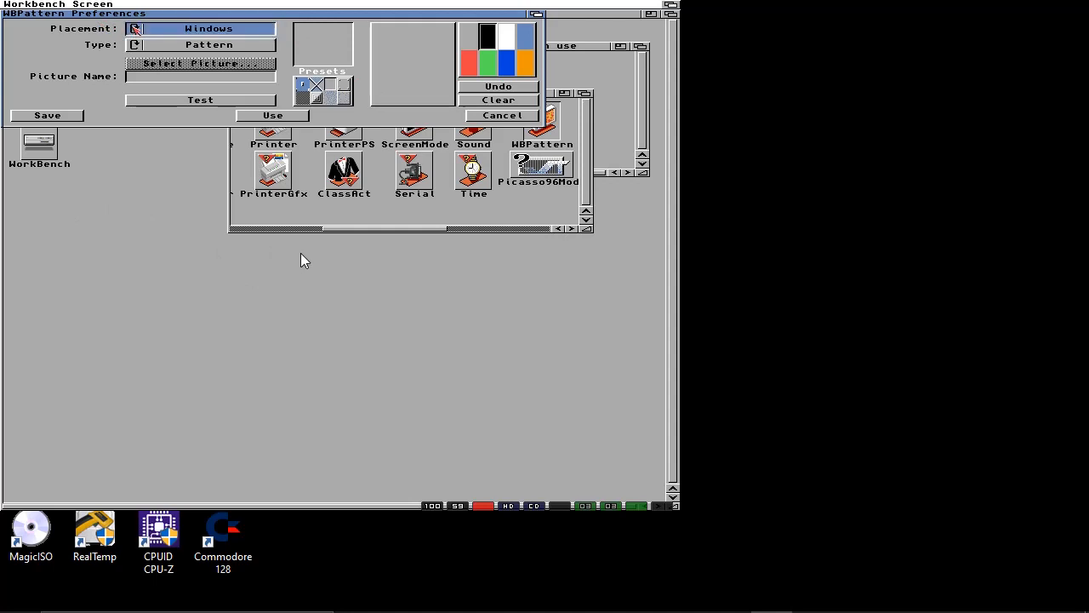
{"action": "left_click", "coordinate": [135, 29]}
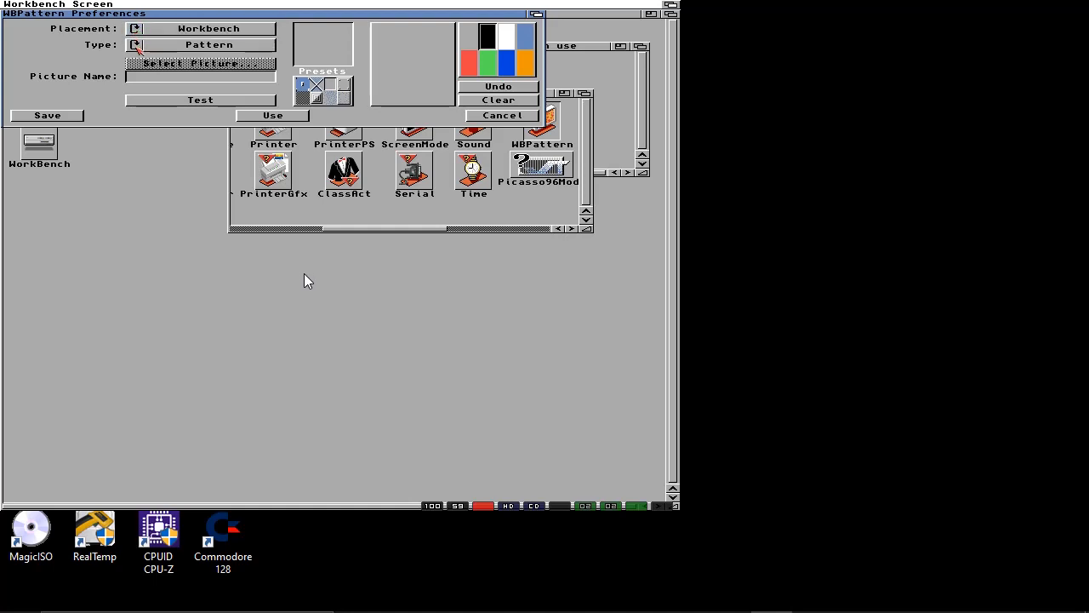
{"action": "left_click", "coordinate": [137, 47]}
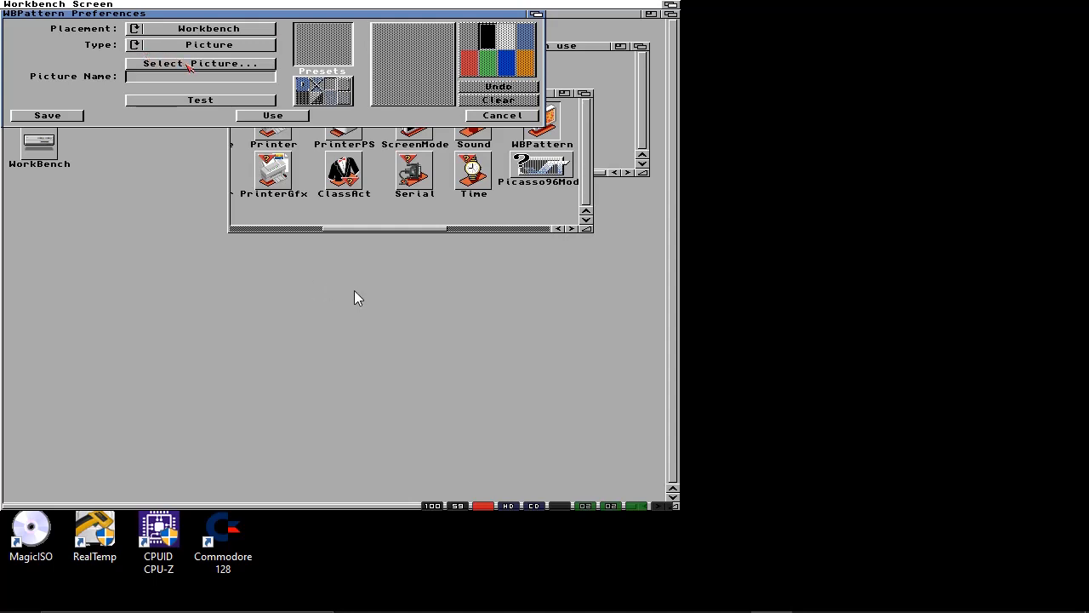
- Start selecting a background picture and browse to the root of the WorkBench volume
{"action": "left_click", "coordinate": [189, 63]}
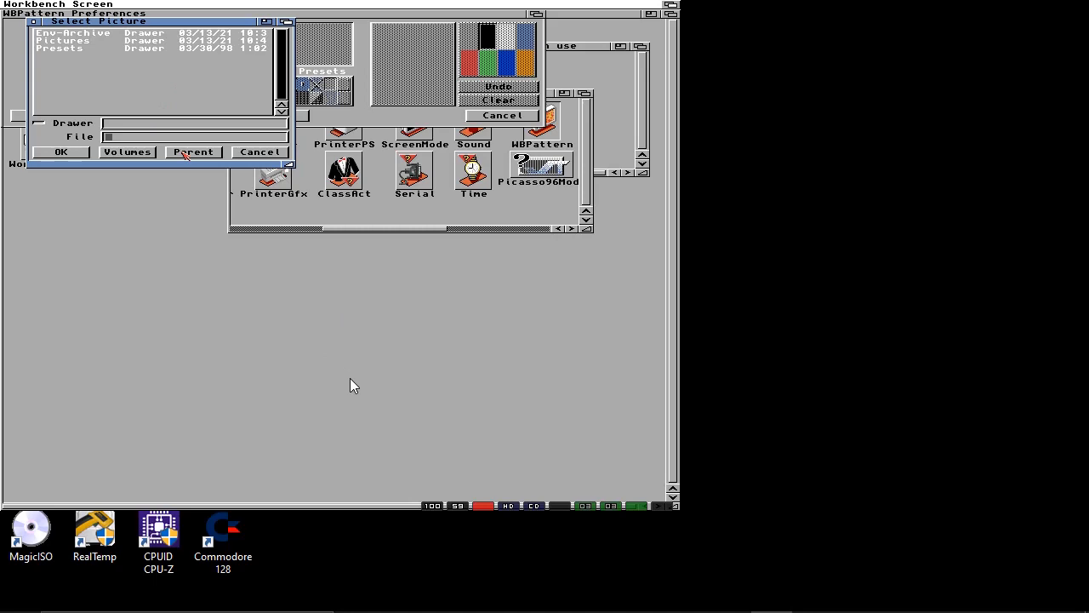
{"action": "left_click", "coordinate": [185, 154]}
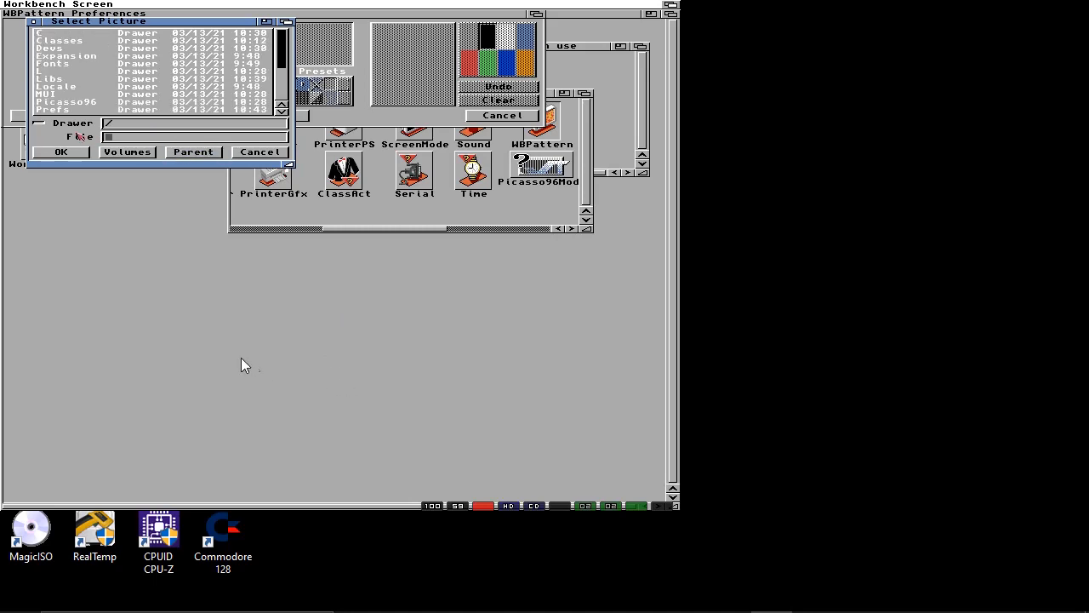
{"action": "double_click", "coordinate": [66, 109]}
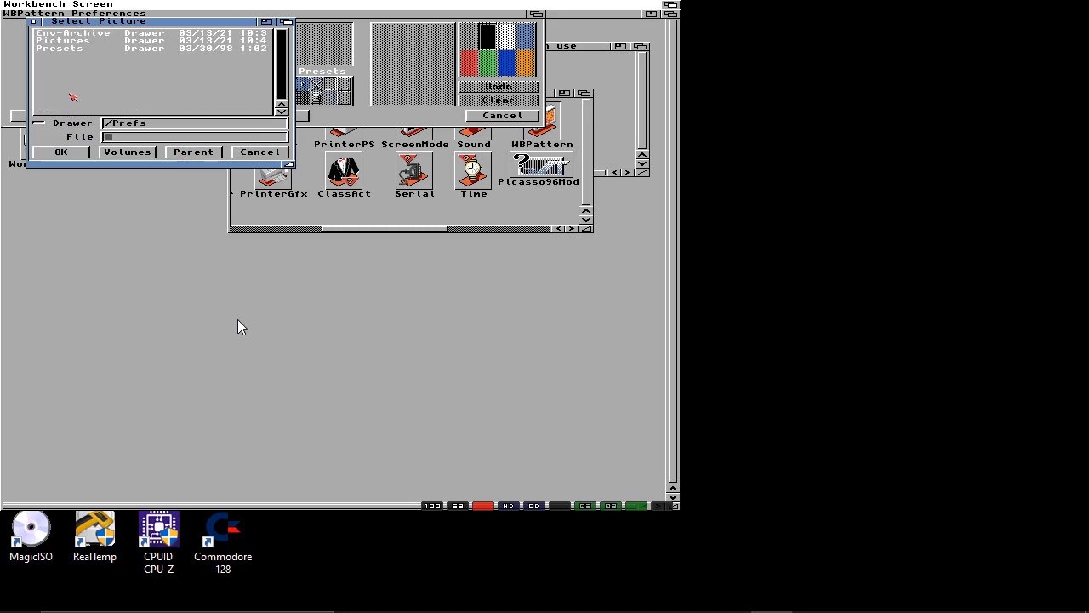
{"action": "left_click", "coordinate": [193, 153]}
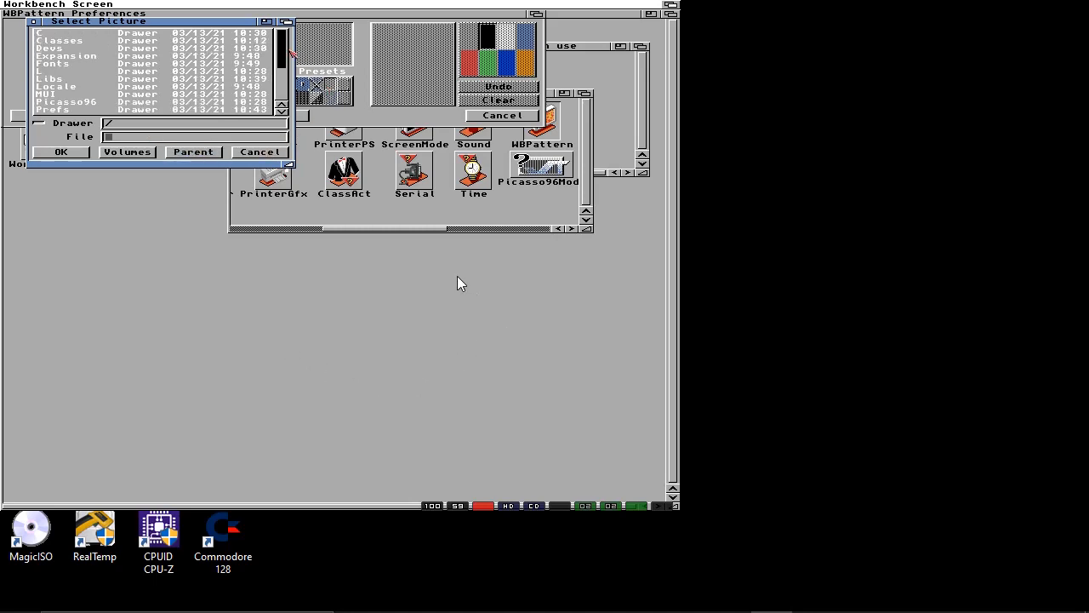
{"action": "mouse_move", "coordinate": [286, 50]}
{"action": "left_mouse_down"}
{"action": "mouse_move", "coordinate": [288, 65]}
{"action": "mouse_move", "coordinate": [288, 44]}
{"action": "left_mouse_up"}
{"action": "left_click", "coordinate": [141, 154]}
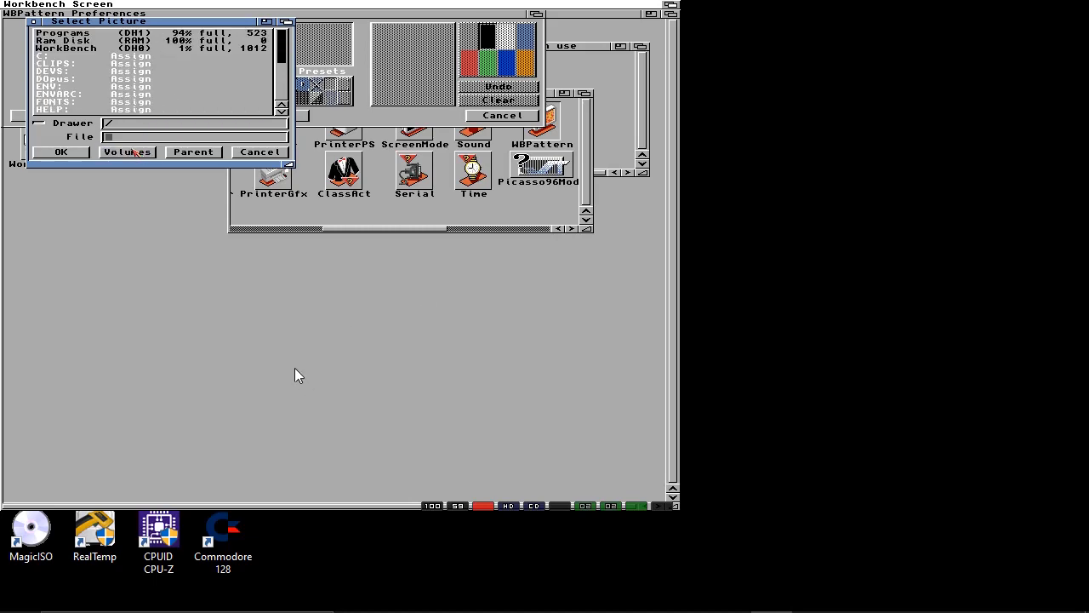
{"action": "left_click", "coordinate": [84, 50]}
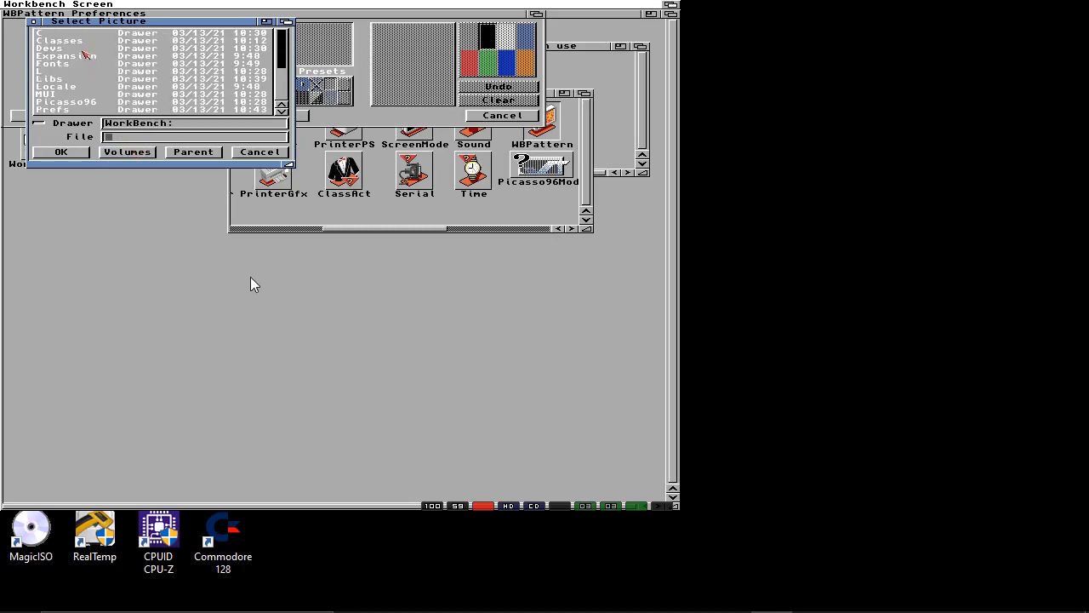
- Navigate the picture requester to the Prefs drawer on the WorkBench volume
{"action": "left_click", "coordinate": [84, 49]}
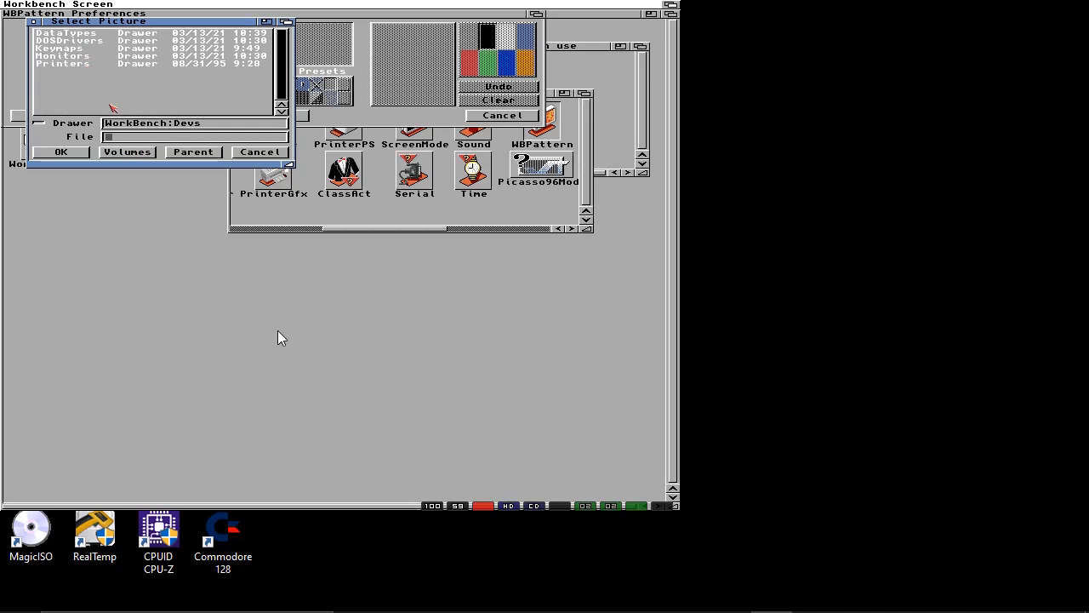
{"action": "left_click", "coordinate": [210, 154]}
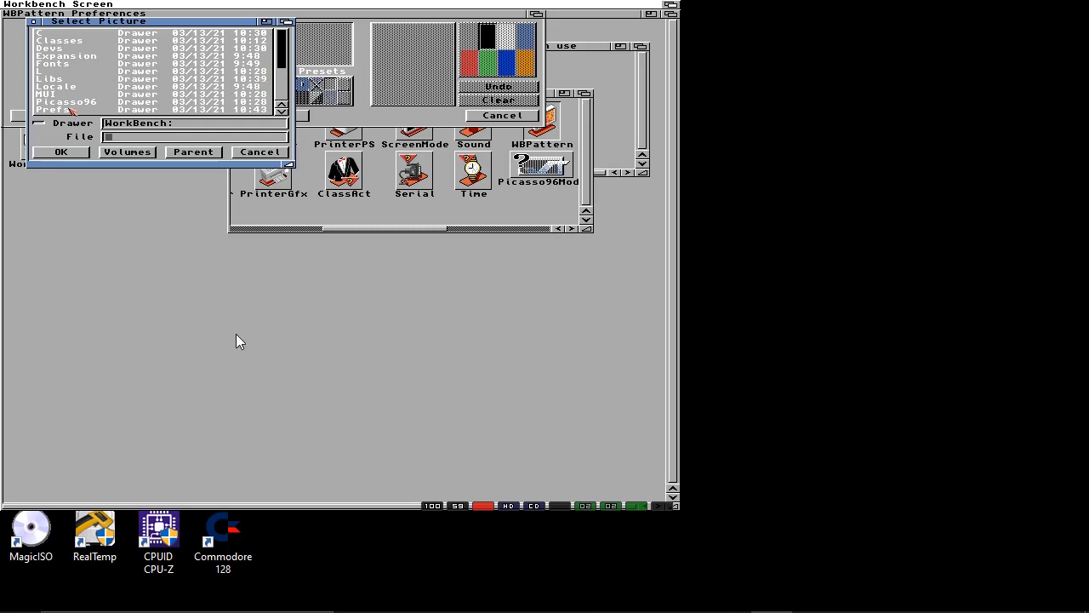
{"action": "left_click", "coordinate": [69, 109]}
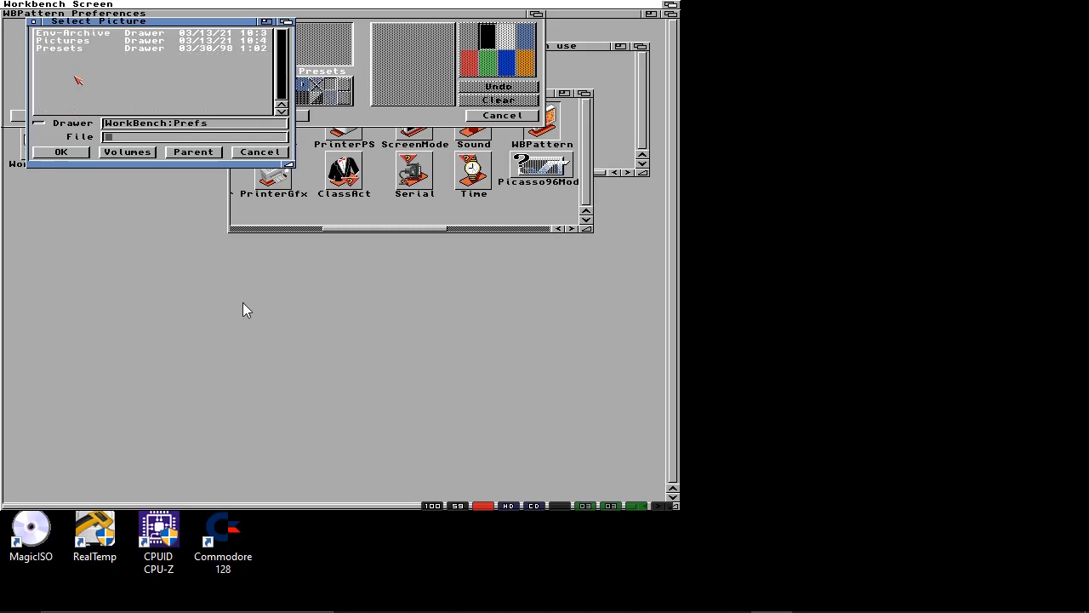
{"action": "left_click", "coordinate": [78, 50]}
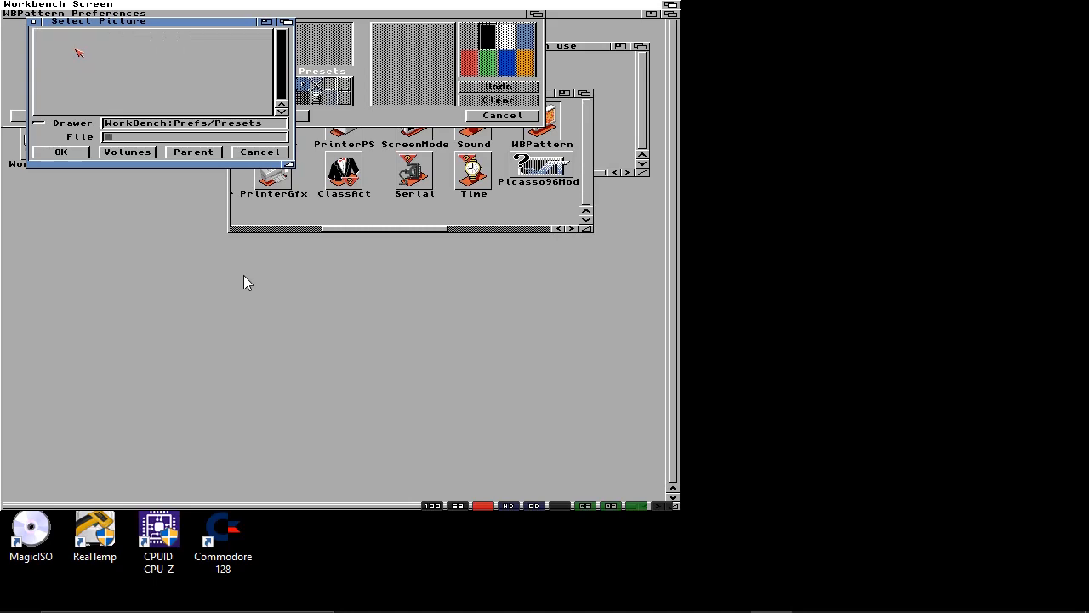
{"action": "left_click", "coordinate": [199, 152]}
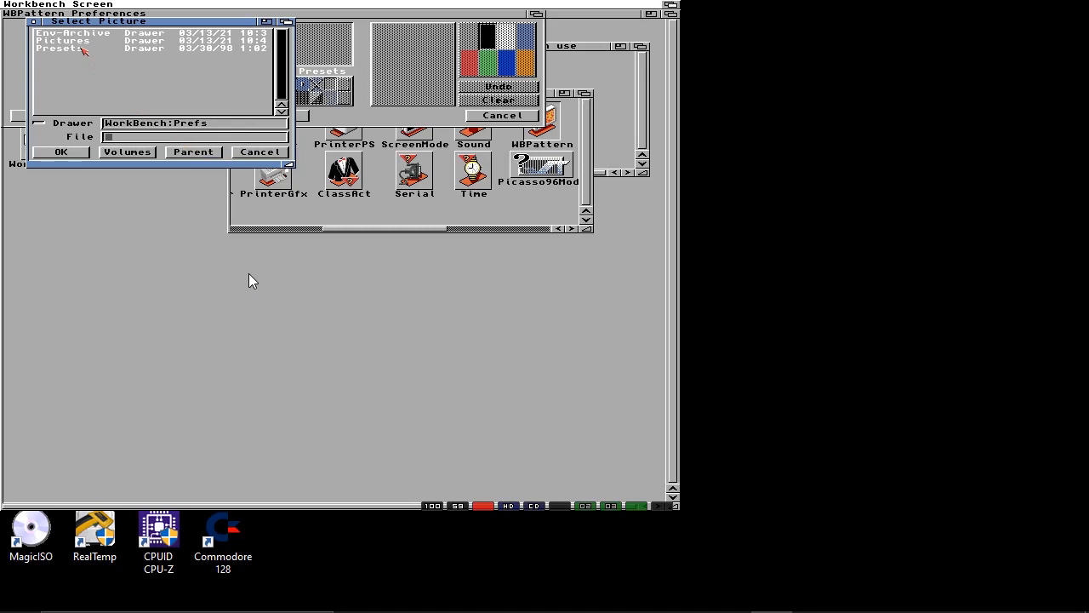
- Choose boin ball.jpg from the Pictures drawer as the Workbench background, save the preferences, and close the Prefs drawer
{"action": "left_click", "coordinate": [76, 40]}
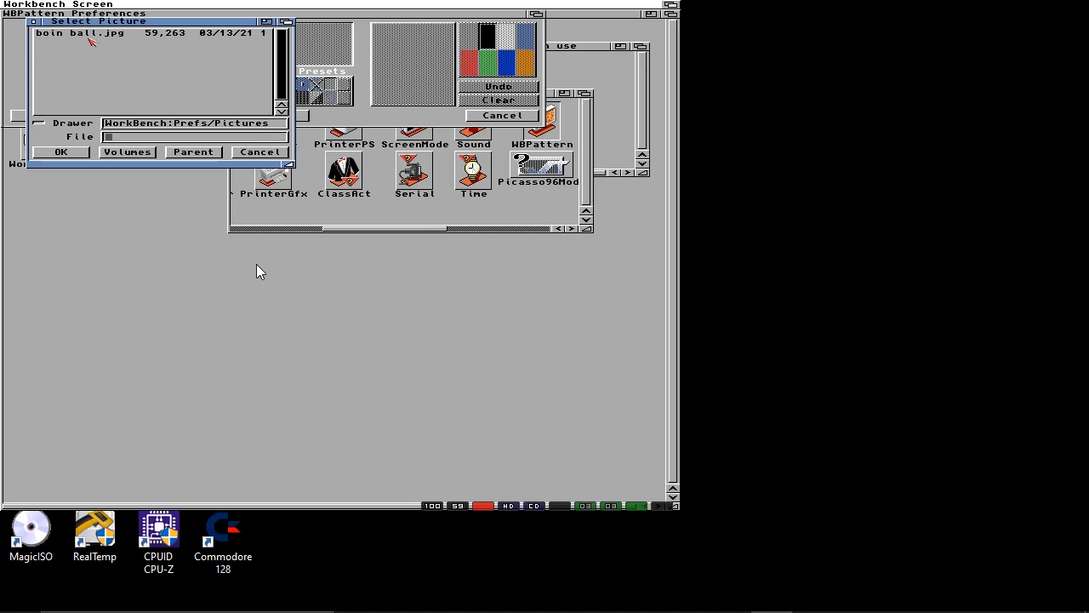
{"action": "left_click", "coordinate": [89, 34]}
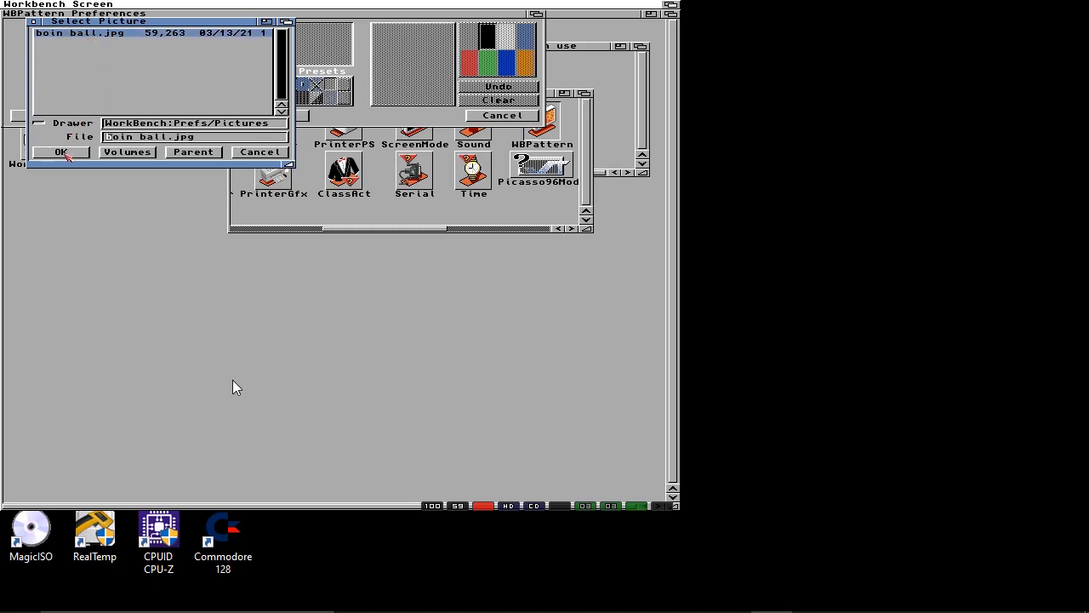
{"action": "left_click", "coordinate": [63, 153]}
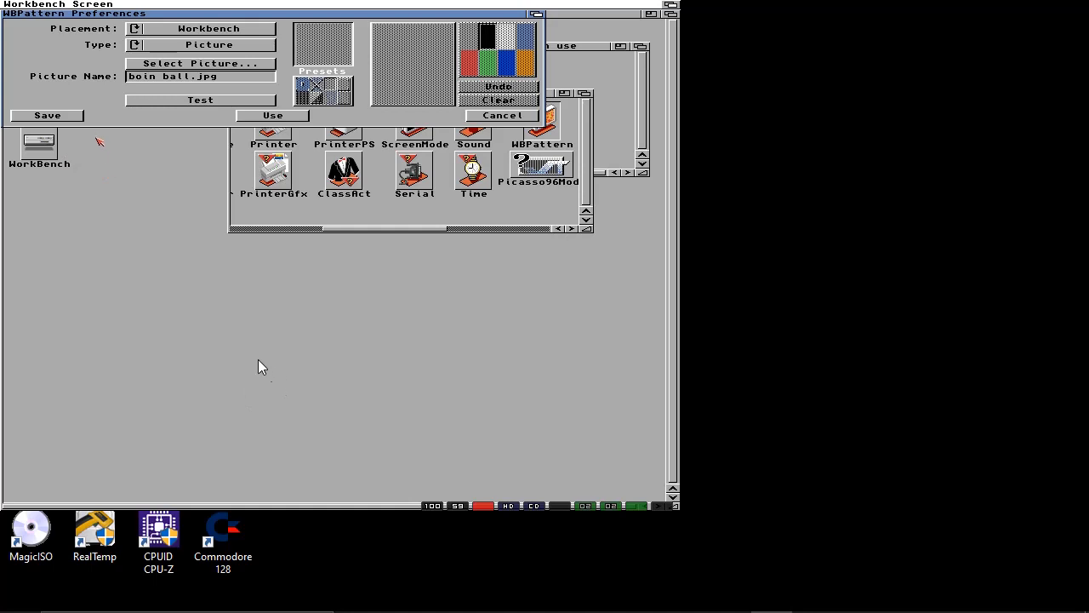
{"action": "left_click", "coordinate": [75, 117]}
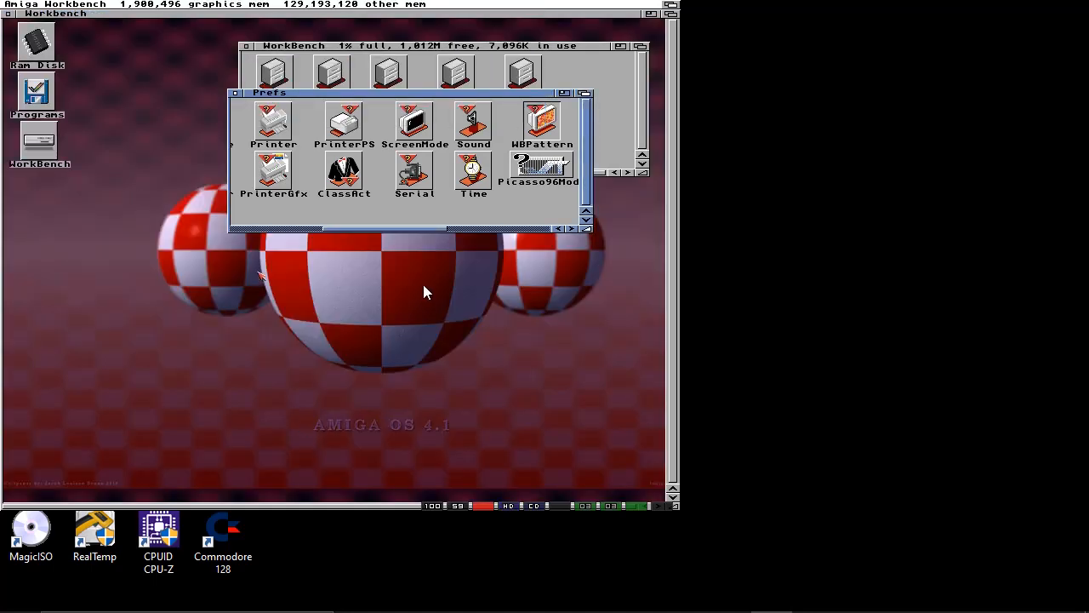
{"action": "left_click", "coordinate": [236, 92]}
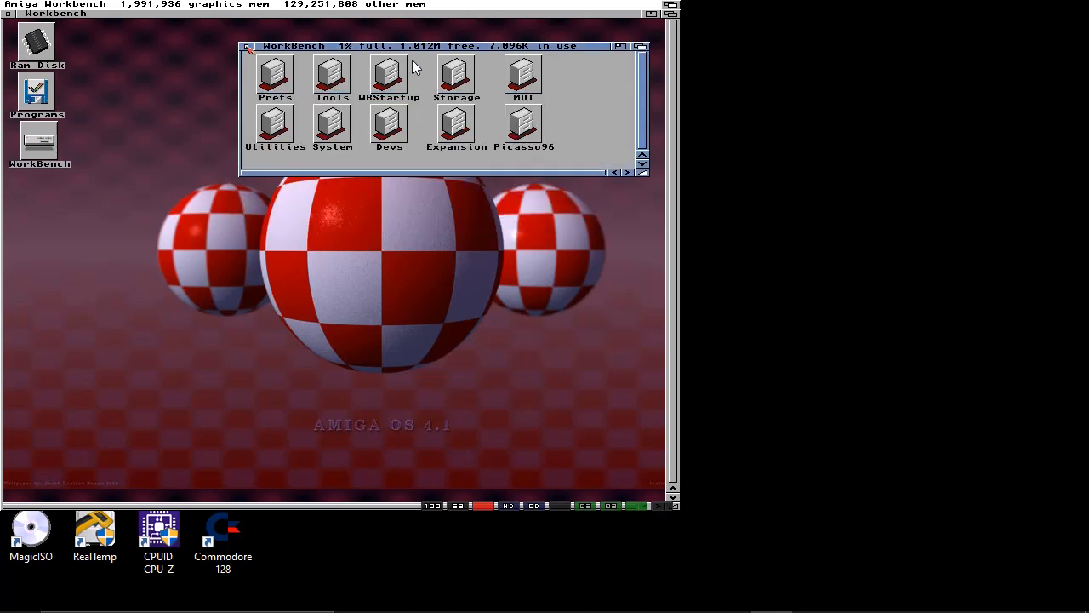
- Close the WorkBench window, then select and permanently delete all files and drawers on the Programs volume
{"action": "left_click", "coordinate": [246, 47]}
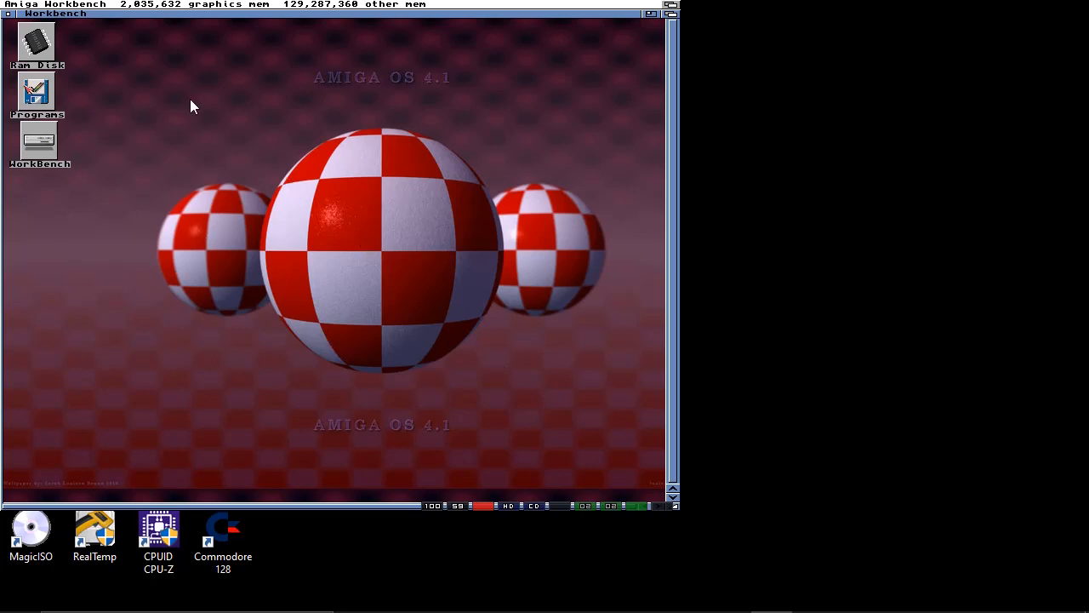
{"action": "double_click", "coordinate": [35, 97]}
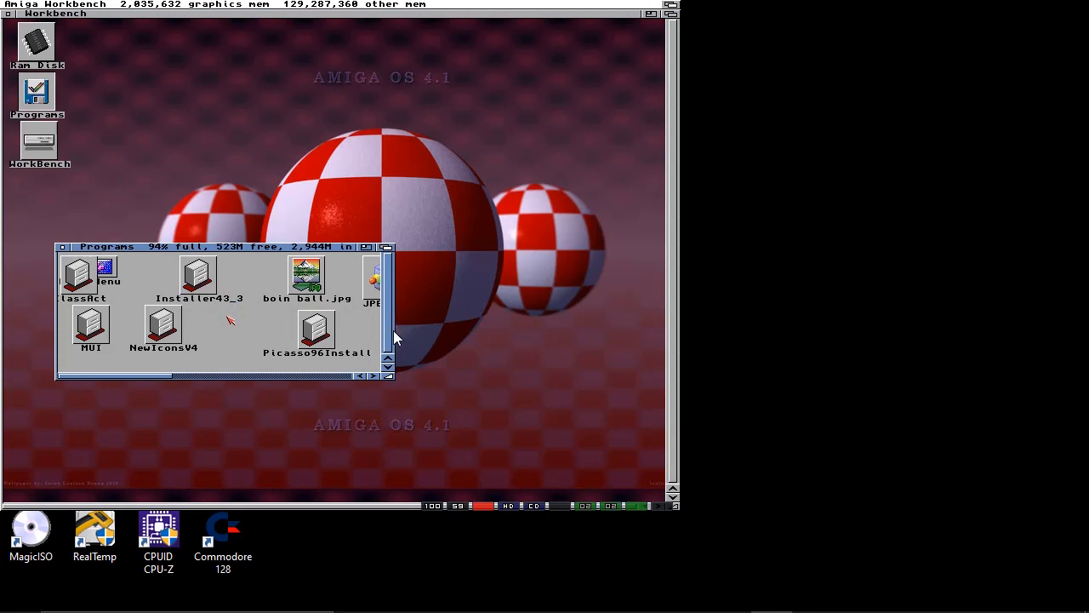
{"action": "right_click", "coordinate": [228, 315]}
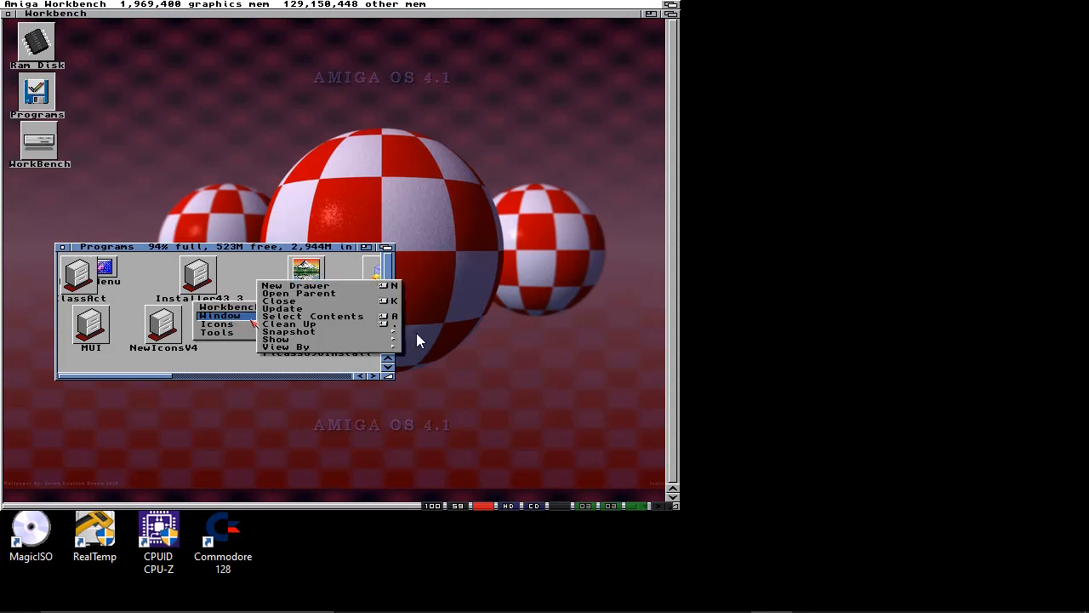
{"action": "left_click", "coordinate": [302, 325]}
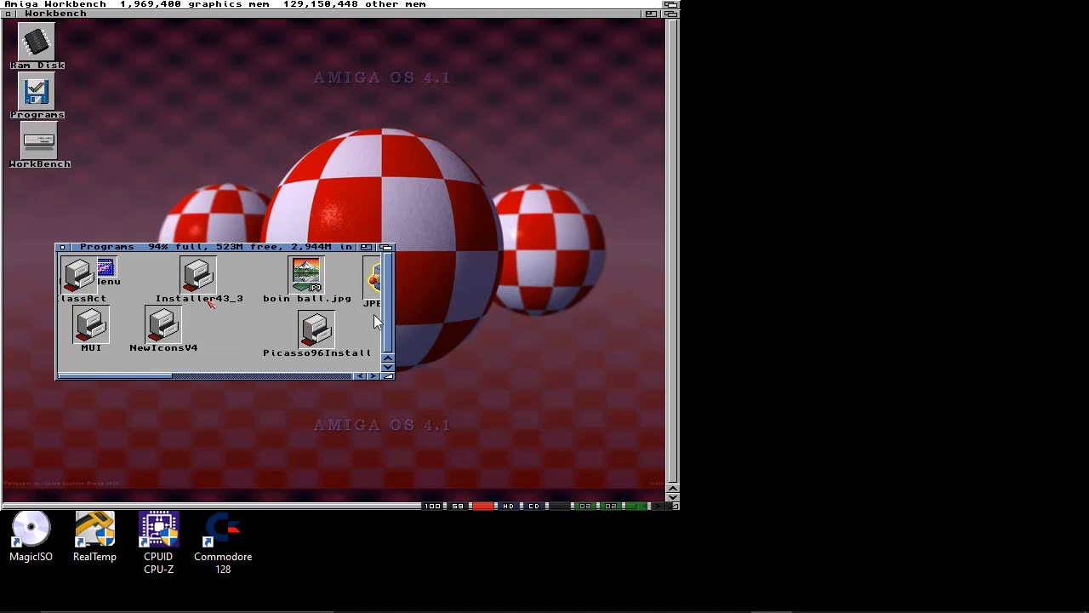
{"action": "right_click", "coordinate": [236, 339]}
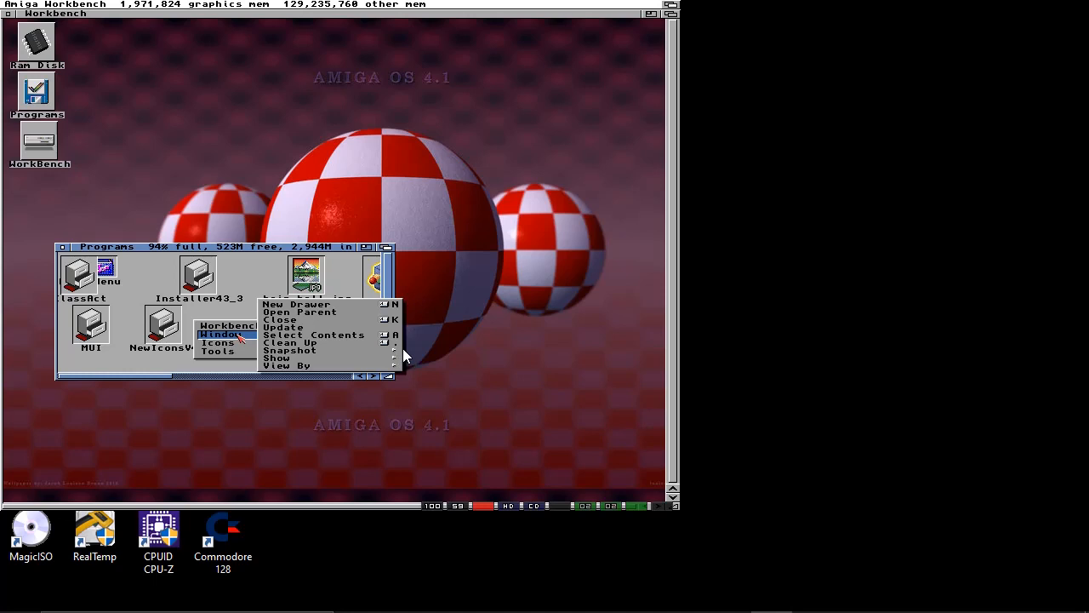
{"action": "mouse_move", "coordinate": [242, 343]}
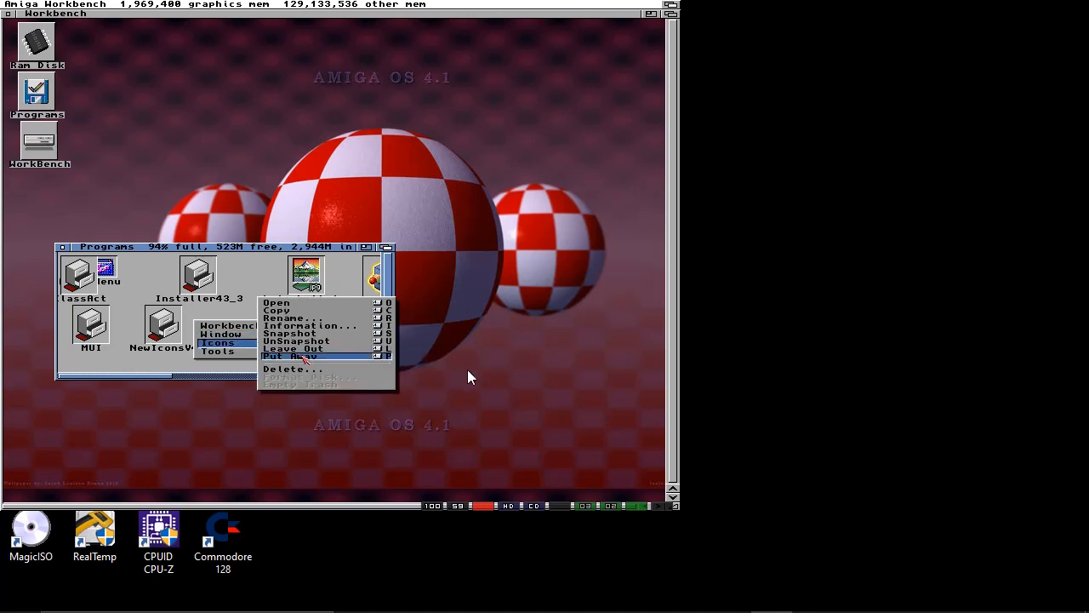
{"action": "left_click", "coordinate": [292, 368]}
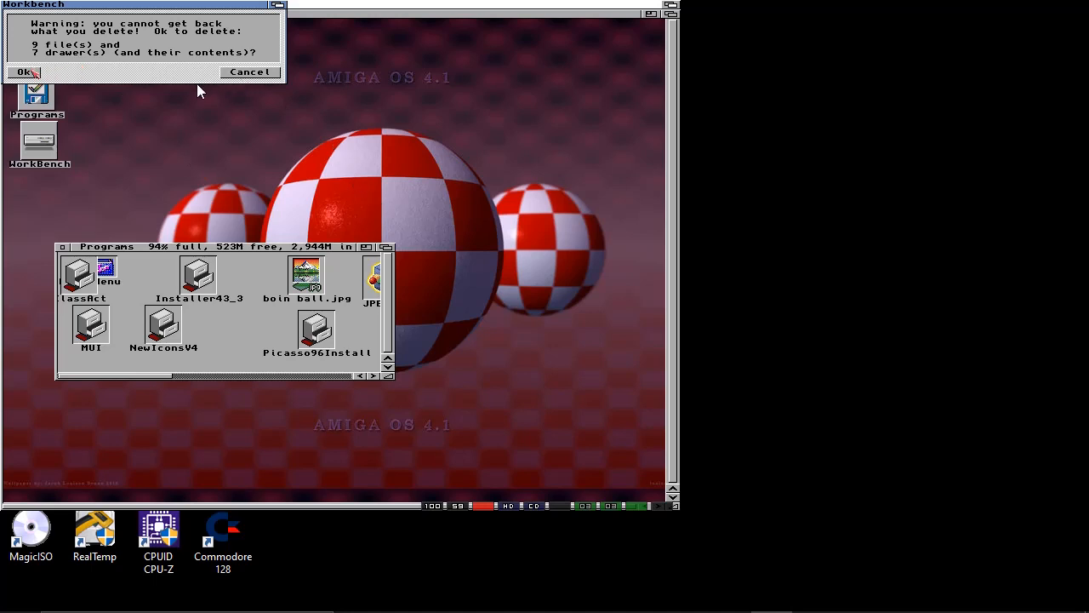
{"action": "left_click", "coordinate": [25, 72]}
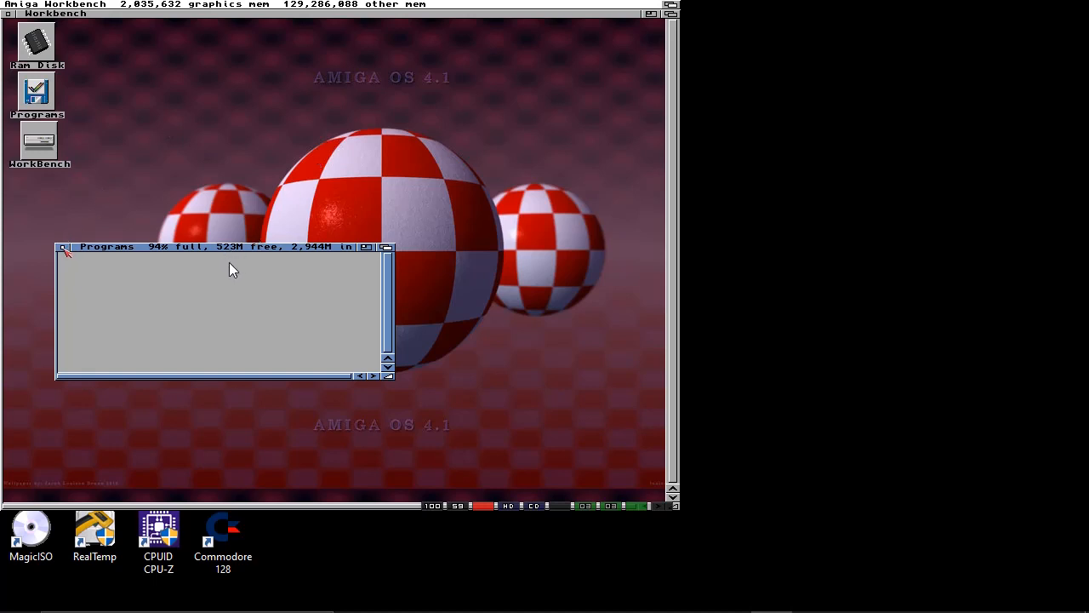
- Close the Programs window and quit the emulator
{"action": "left_click", "coordinate": [65, 247]}
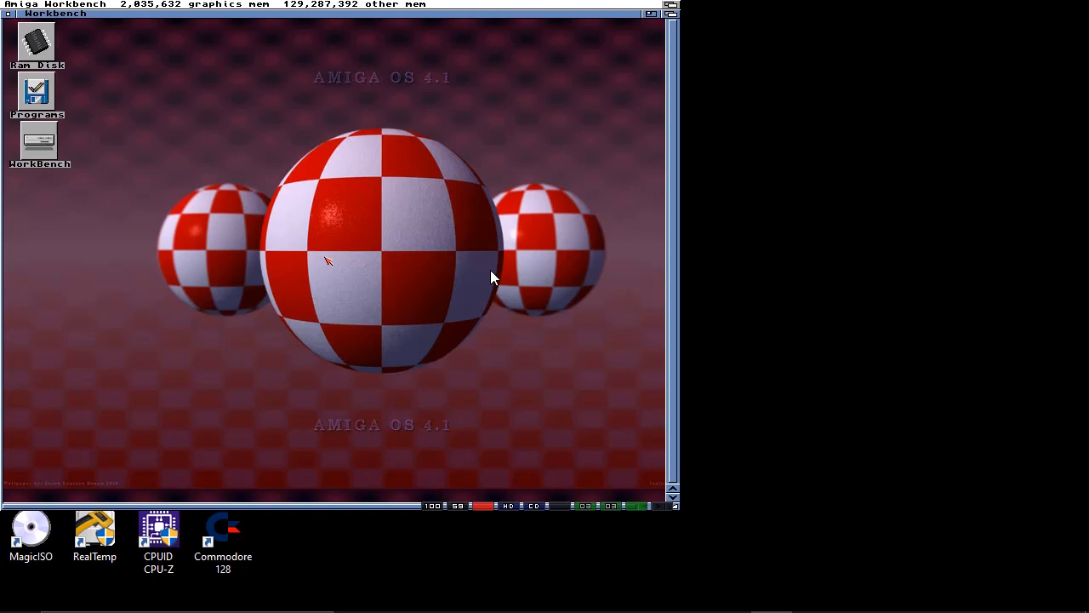
{"action": "key", "text": "ctrl+F11"}
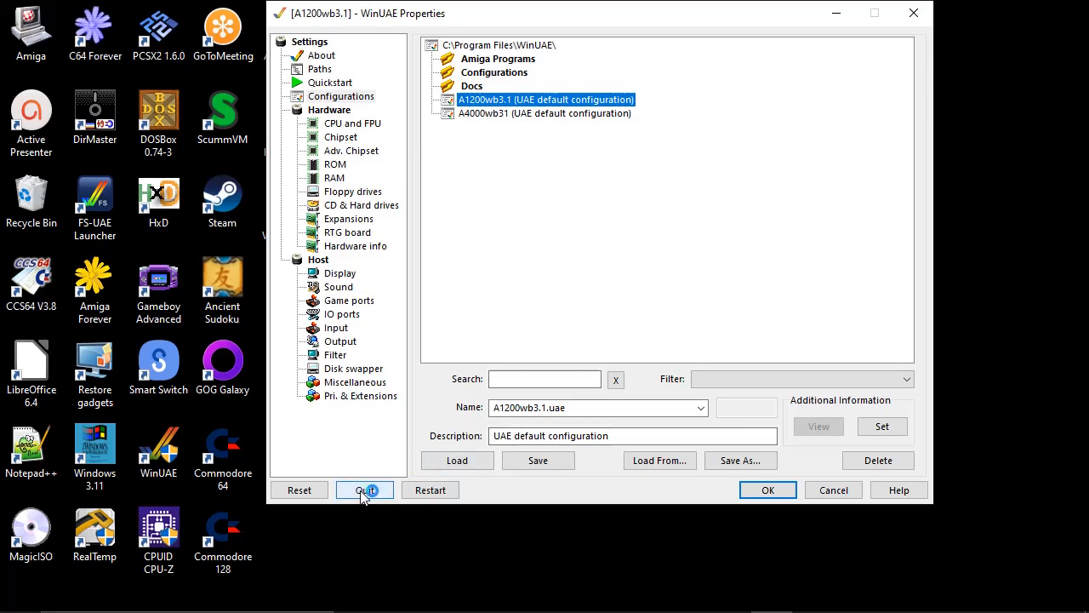
{"action": "left_click", "coordinate": [366, 490]}
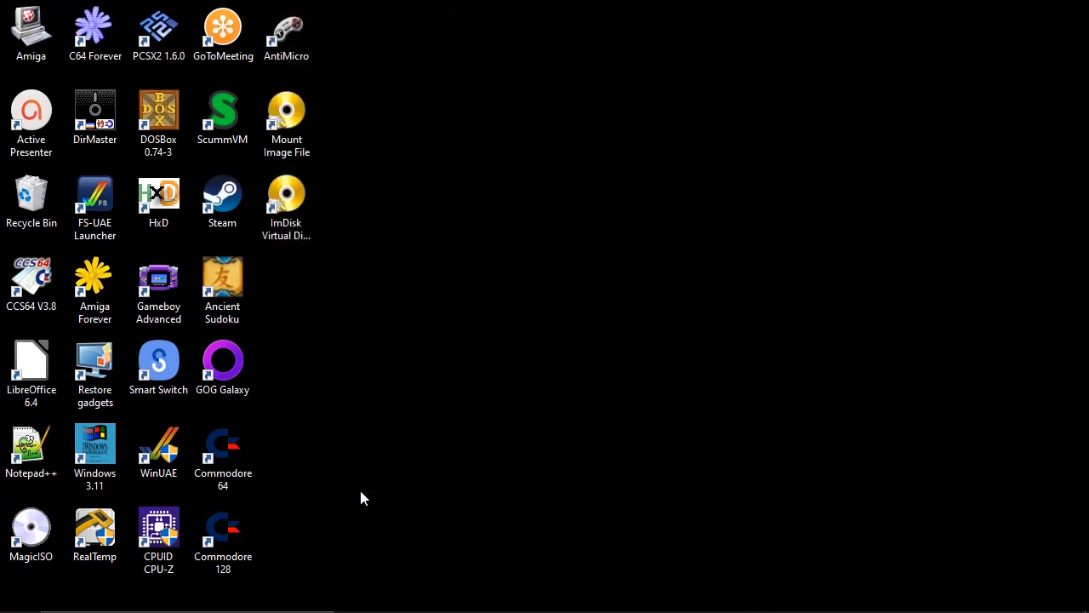